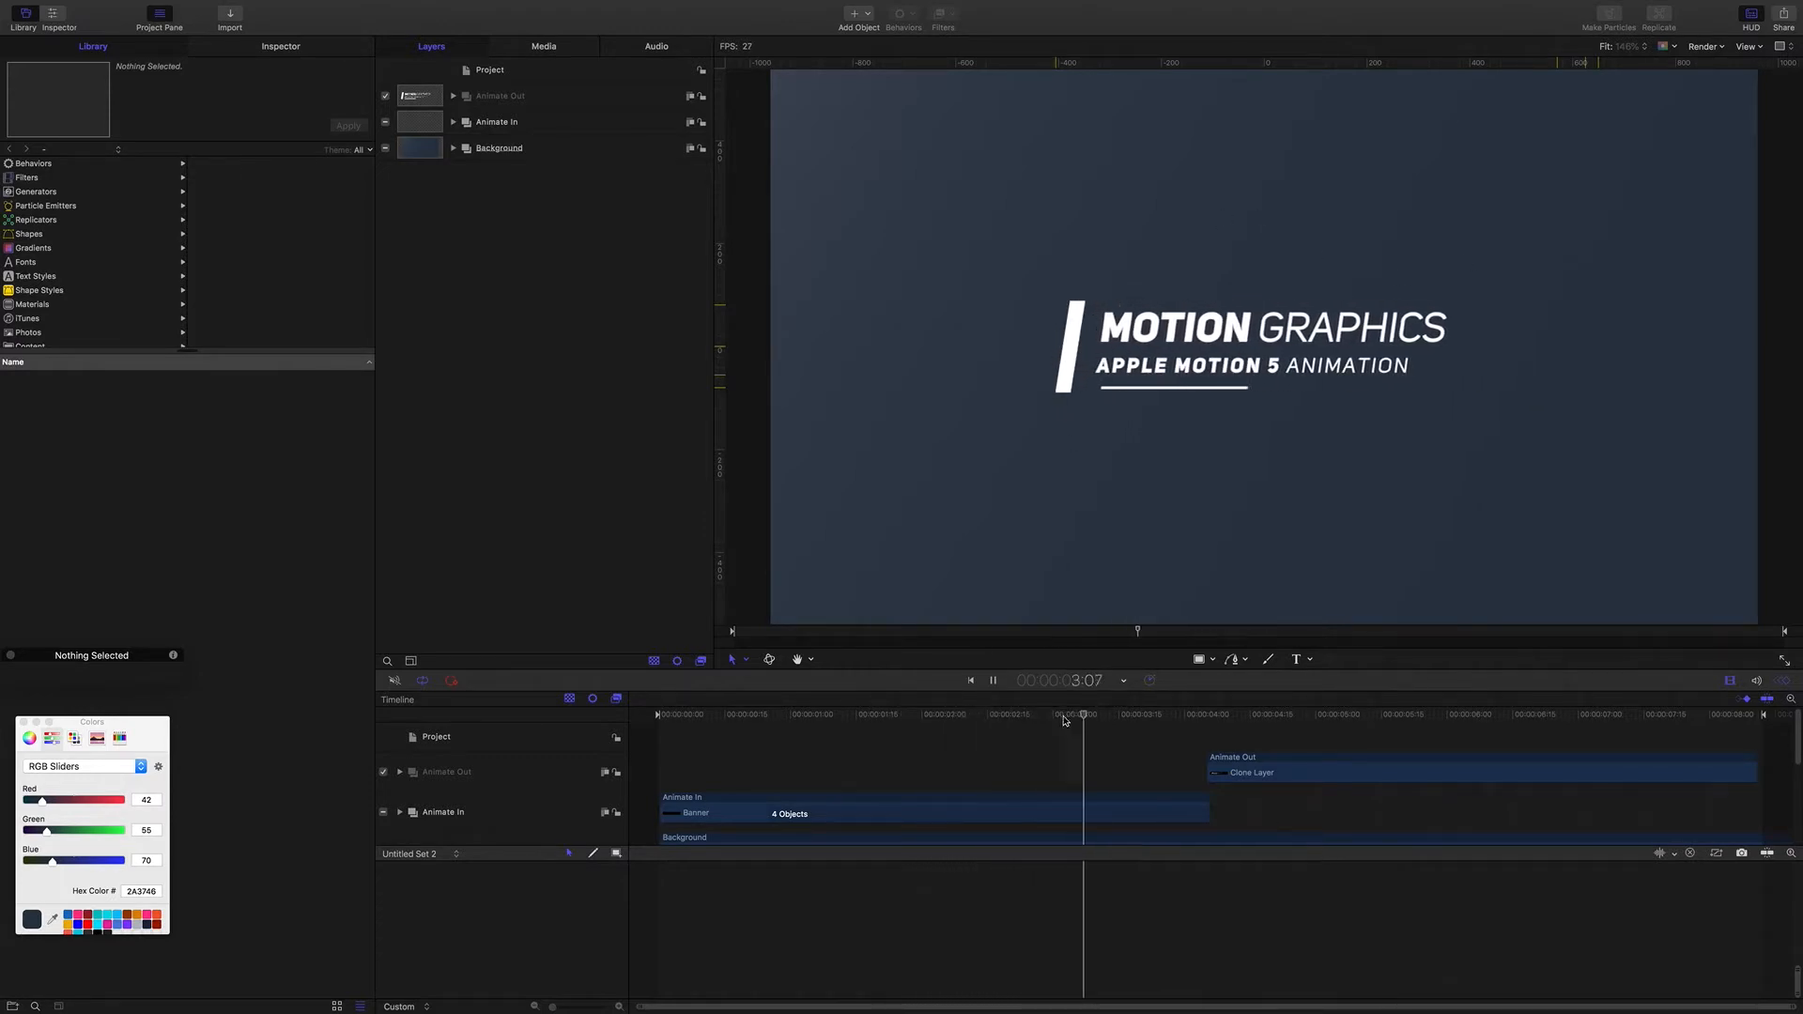
Step: Scrub through and play the finished title animation to examine how the banners, text and flourish lines move
{"action": "key", "text": "space"}
{"action": "left_click_drag", "start_coordinate": [1093, 717], "coordinate": [888, 670]}
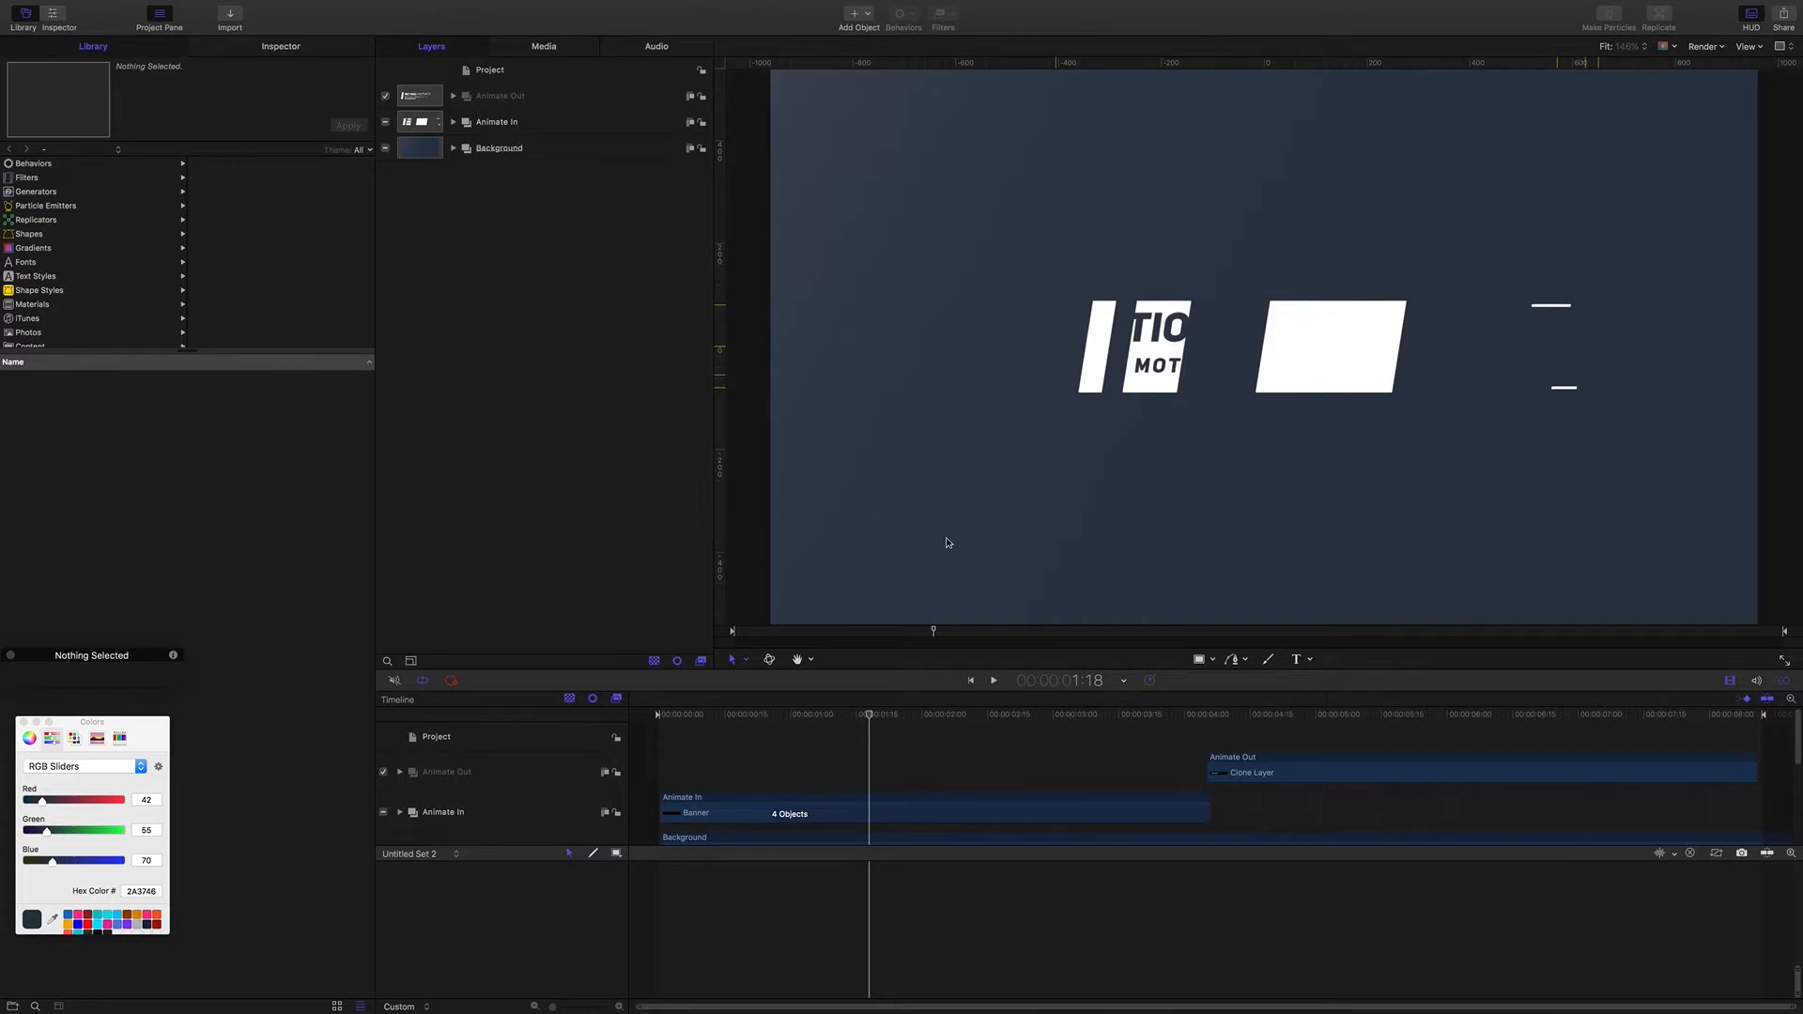
{"action": "left_click_drag", "start_coordinate": [872, 719], "coordinate": [921, 724]}
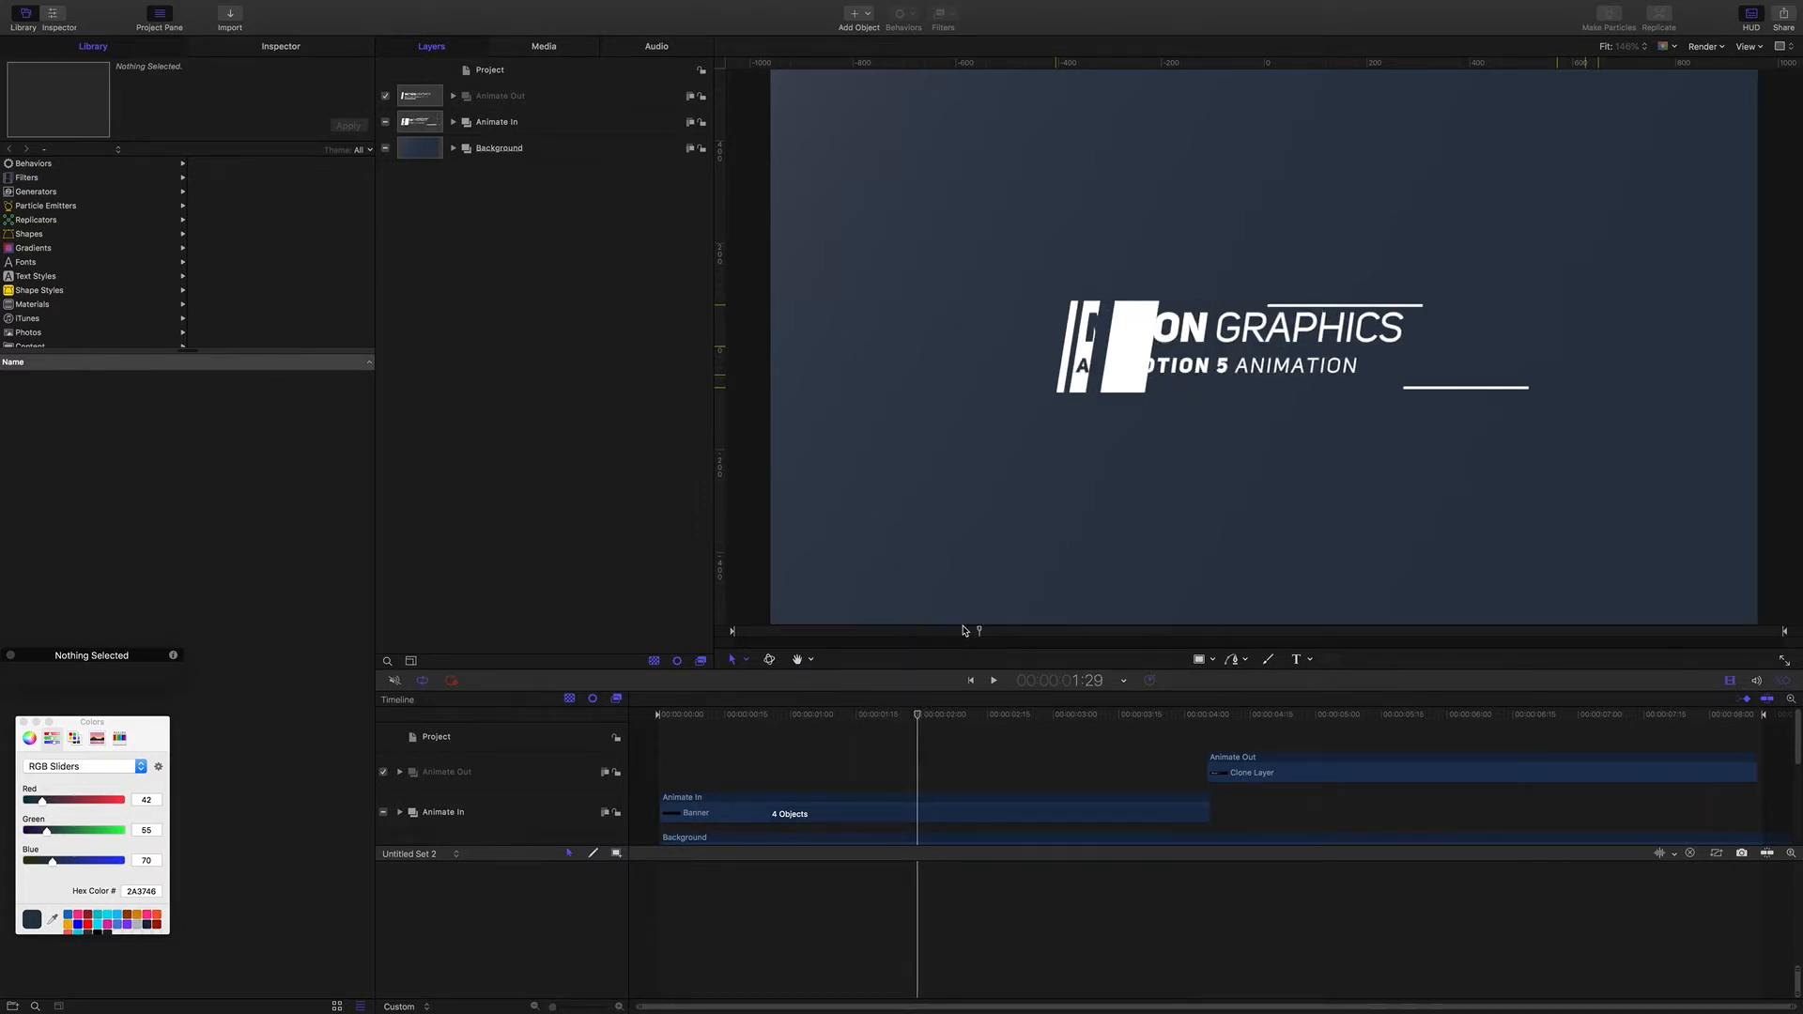
{"action": "key", "text": "space"}
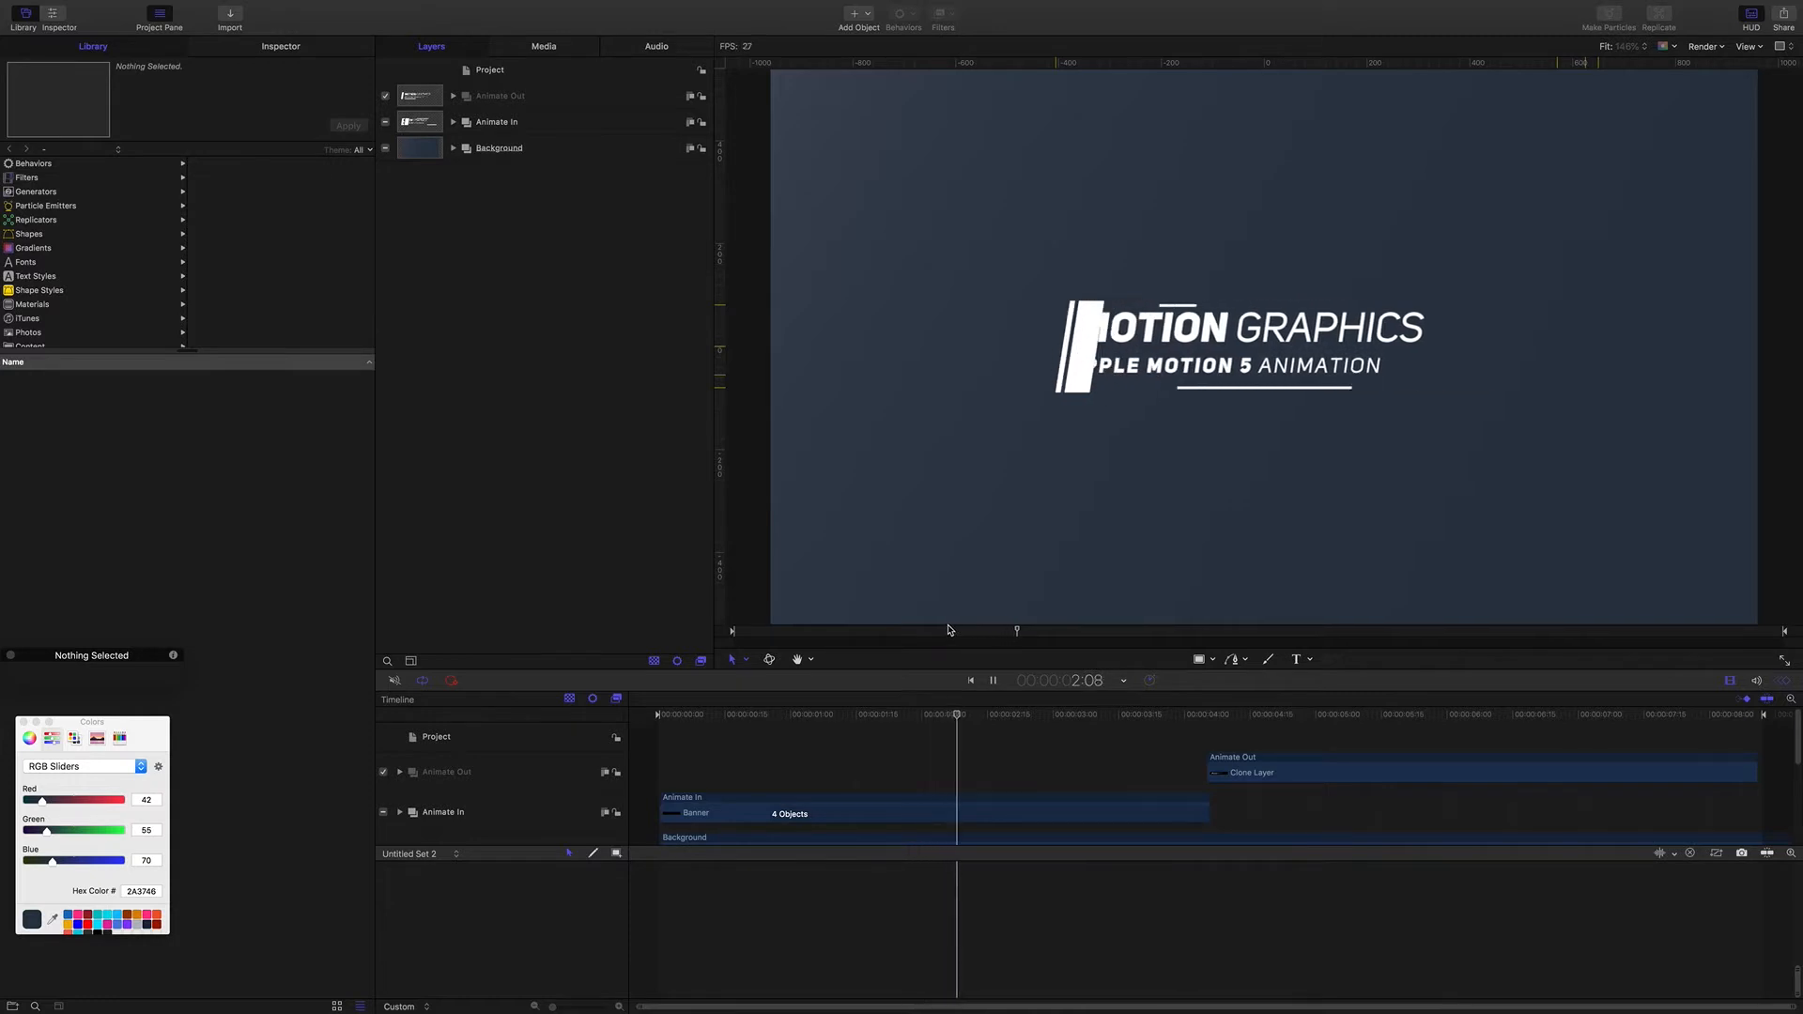
Step: Expand the Animate In and Background groups and show the Color 1, Color 2, Y Guides, Right Guides X and Left Guides X reference layers
{"action": "left_click", "coordinate": [454, 123]}
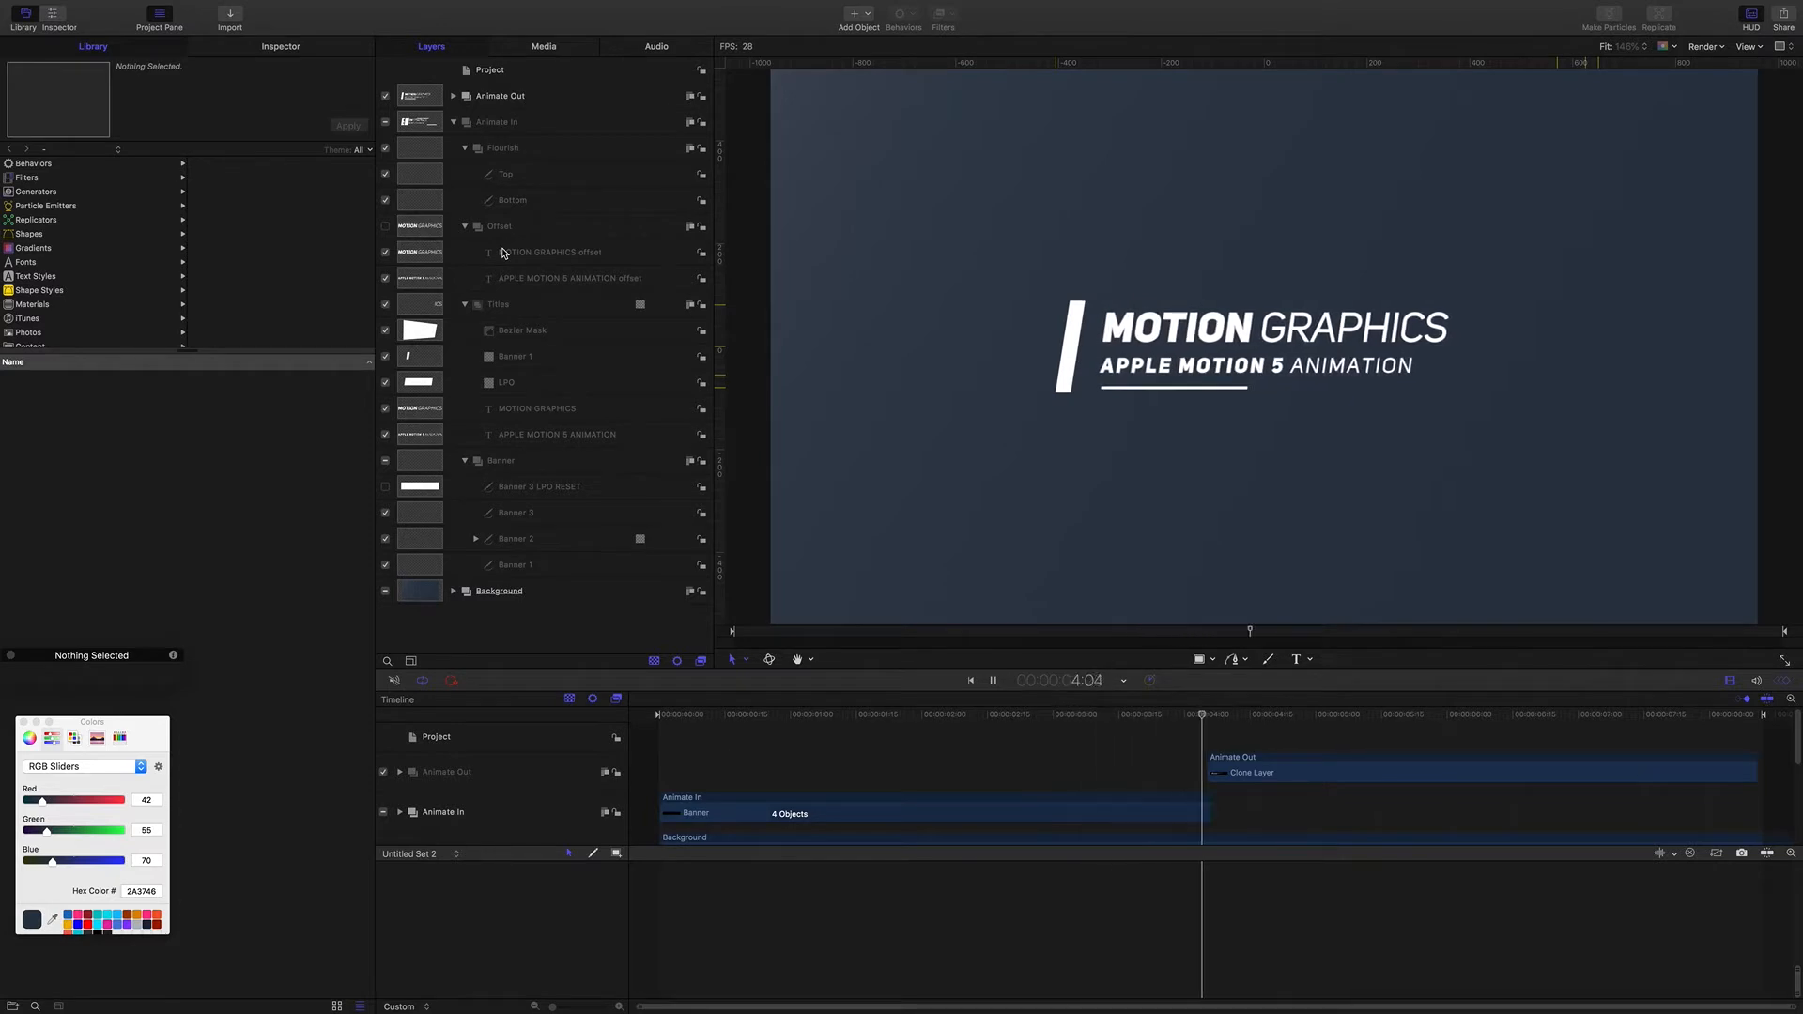
{"action": "left_click", "coordinate": [454, 591]}
{"action": "scroll", "coordinate": [511, 563], "scroll_direction": "down", "scroll_amount": 4}
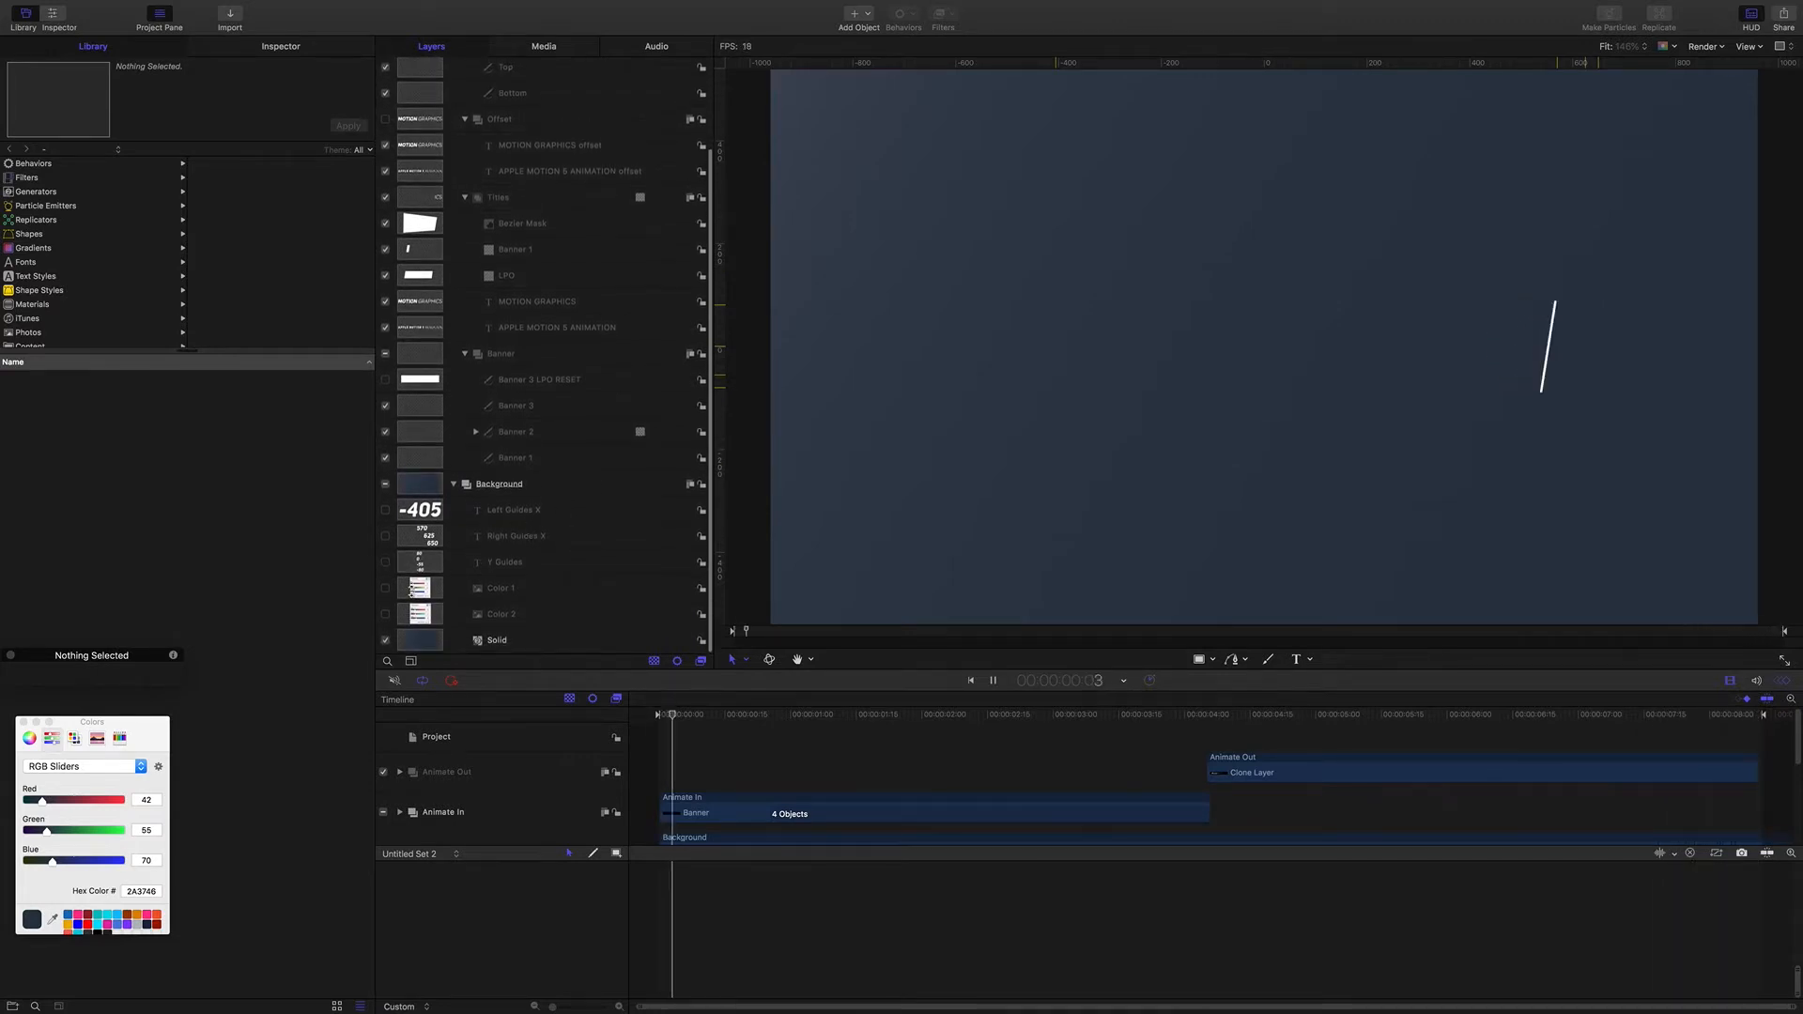
{"action": "left_click", "coordinate": [385, 586]}
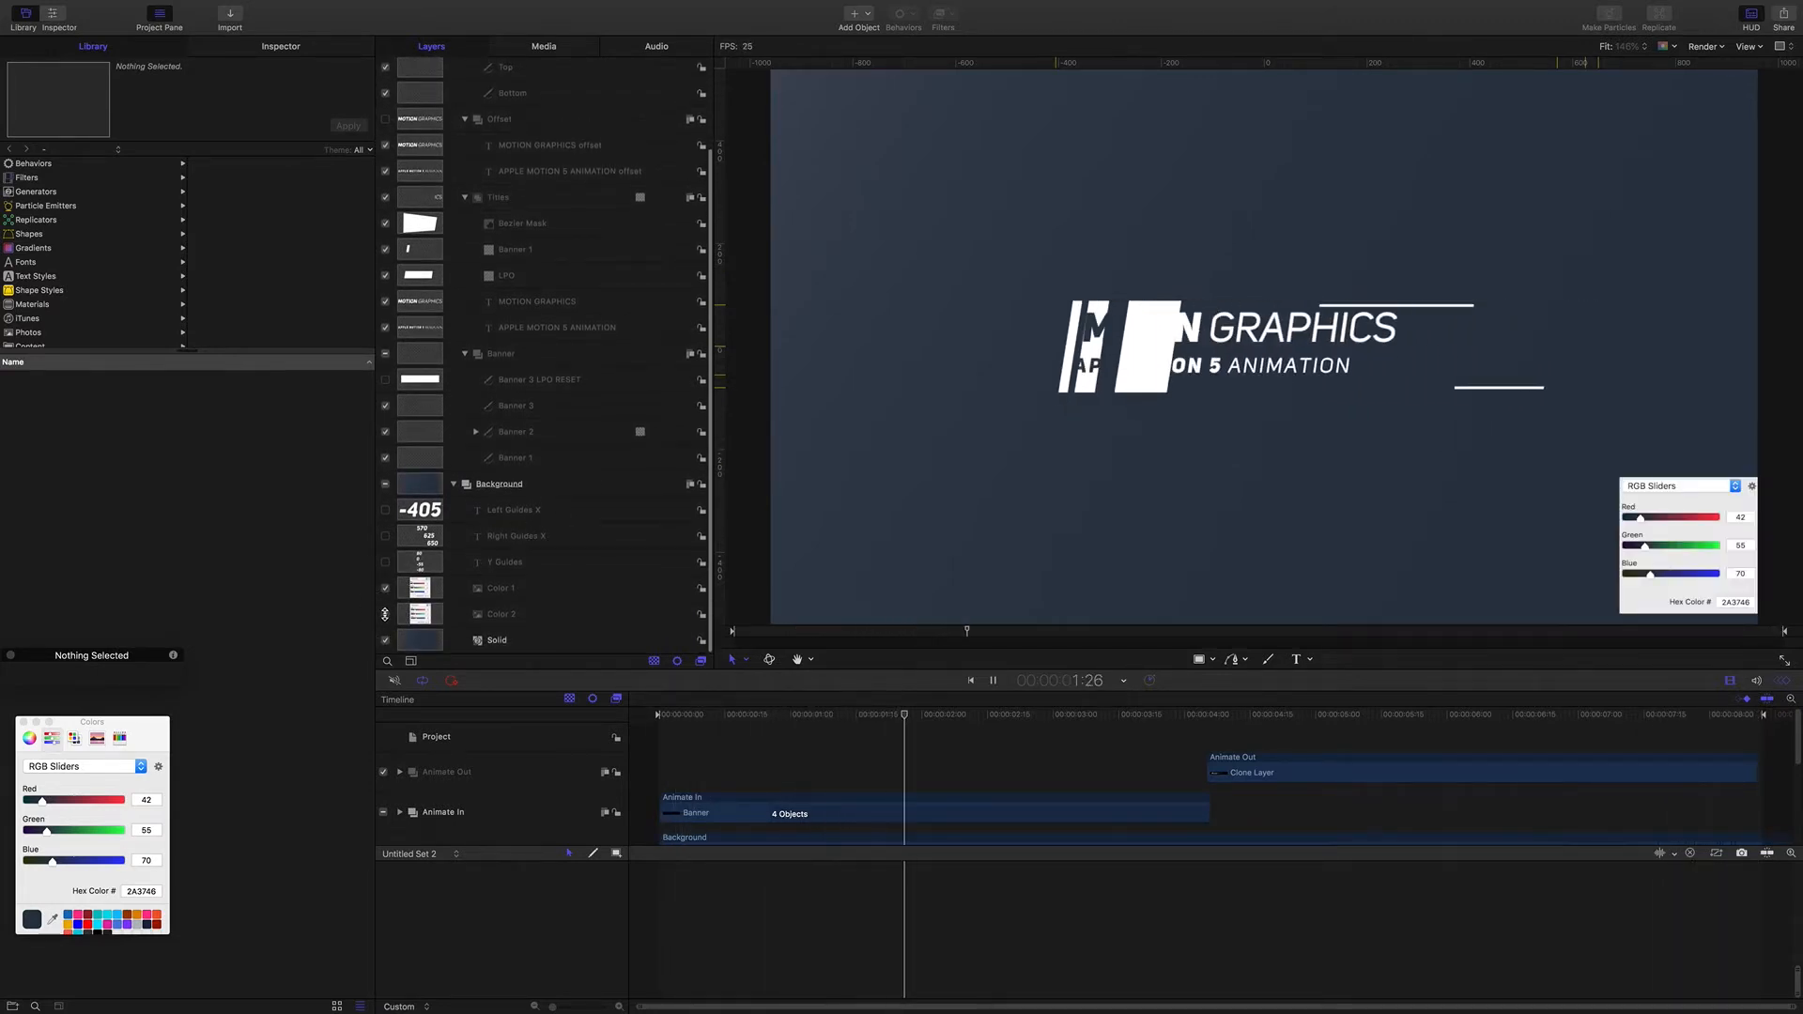
{"action": "left_click", "coordinate": [384, 614]}
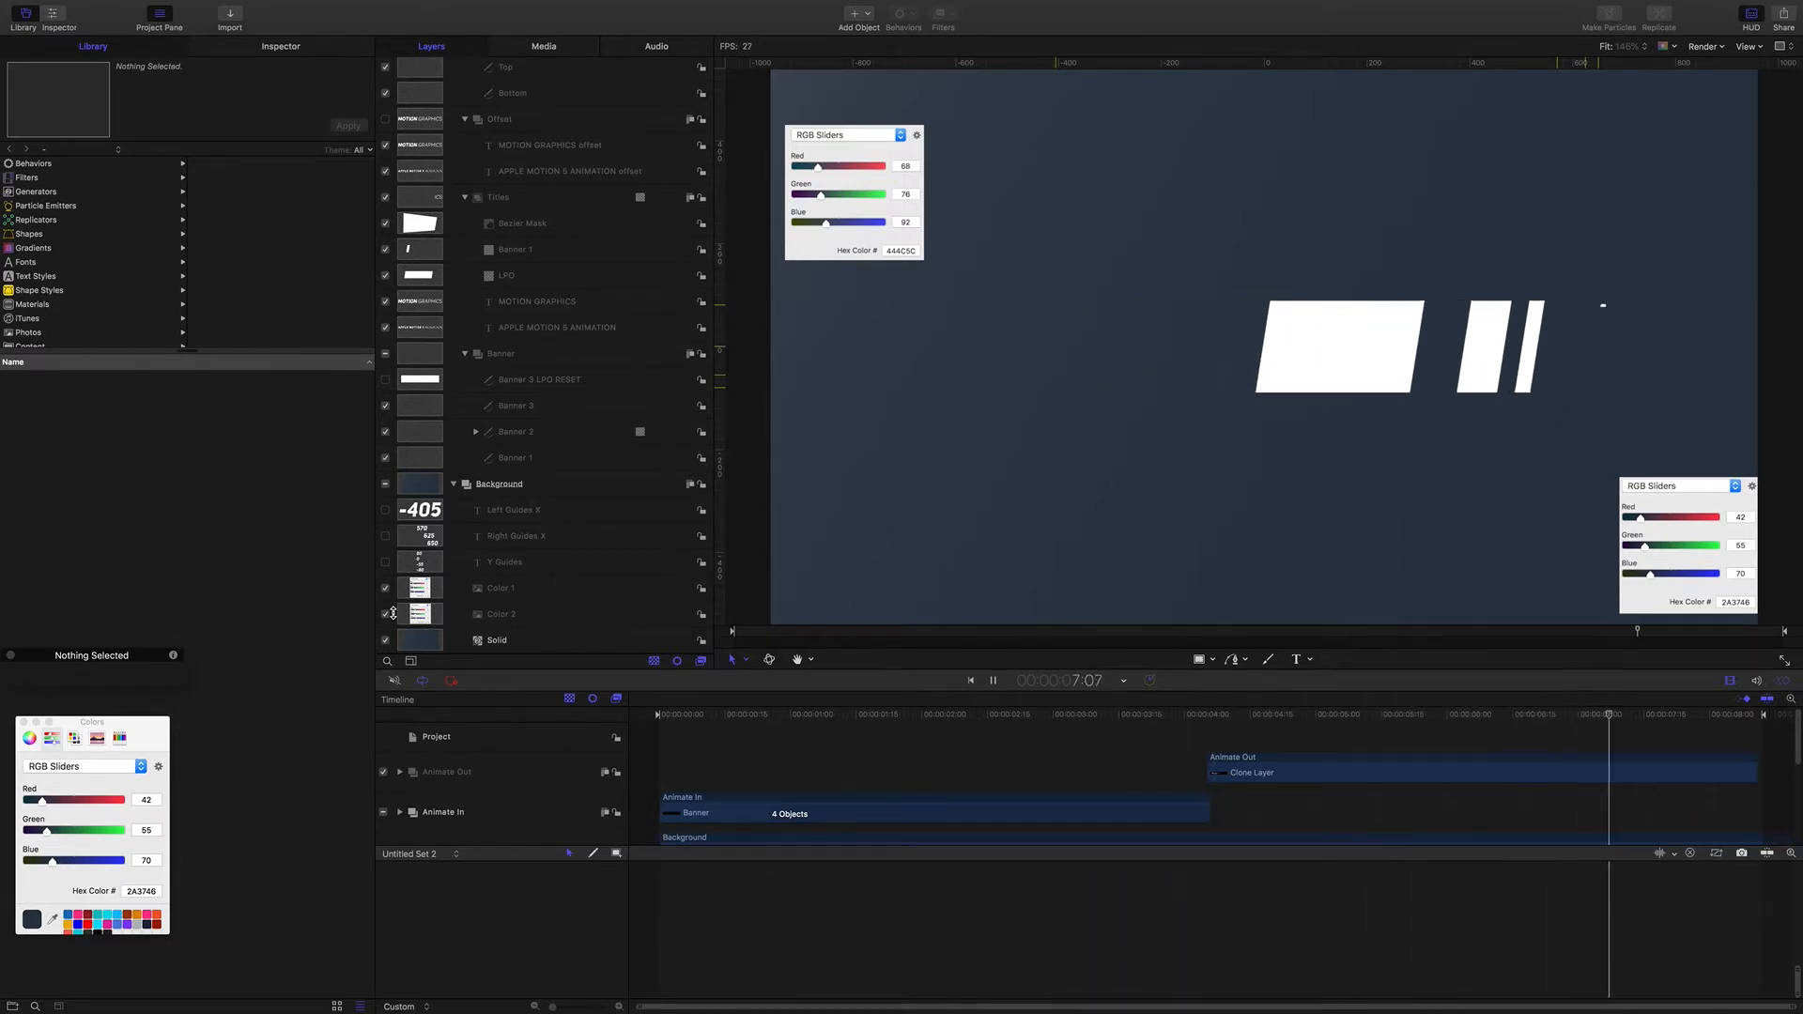
{"action": "left_click", "coordinate": [385, 562]}
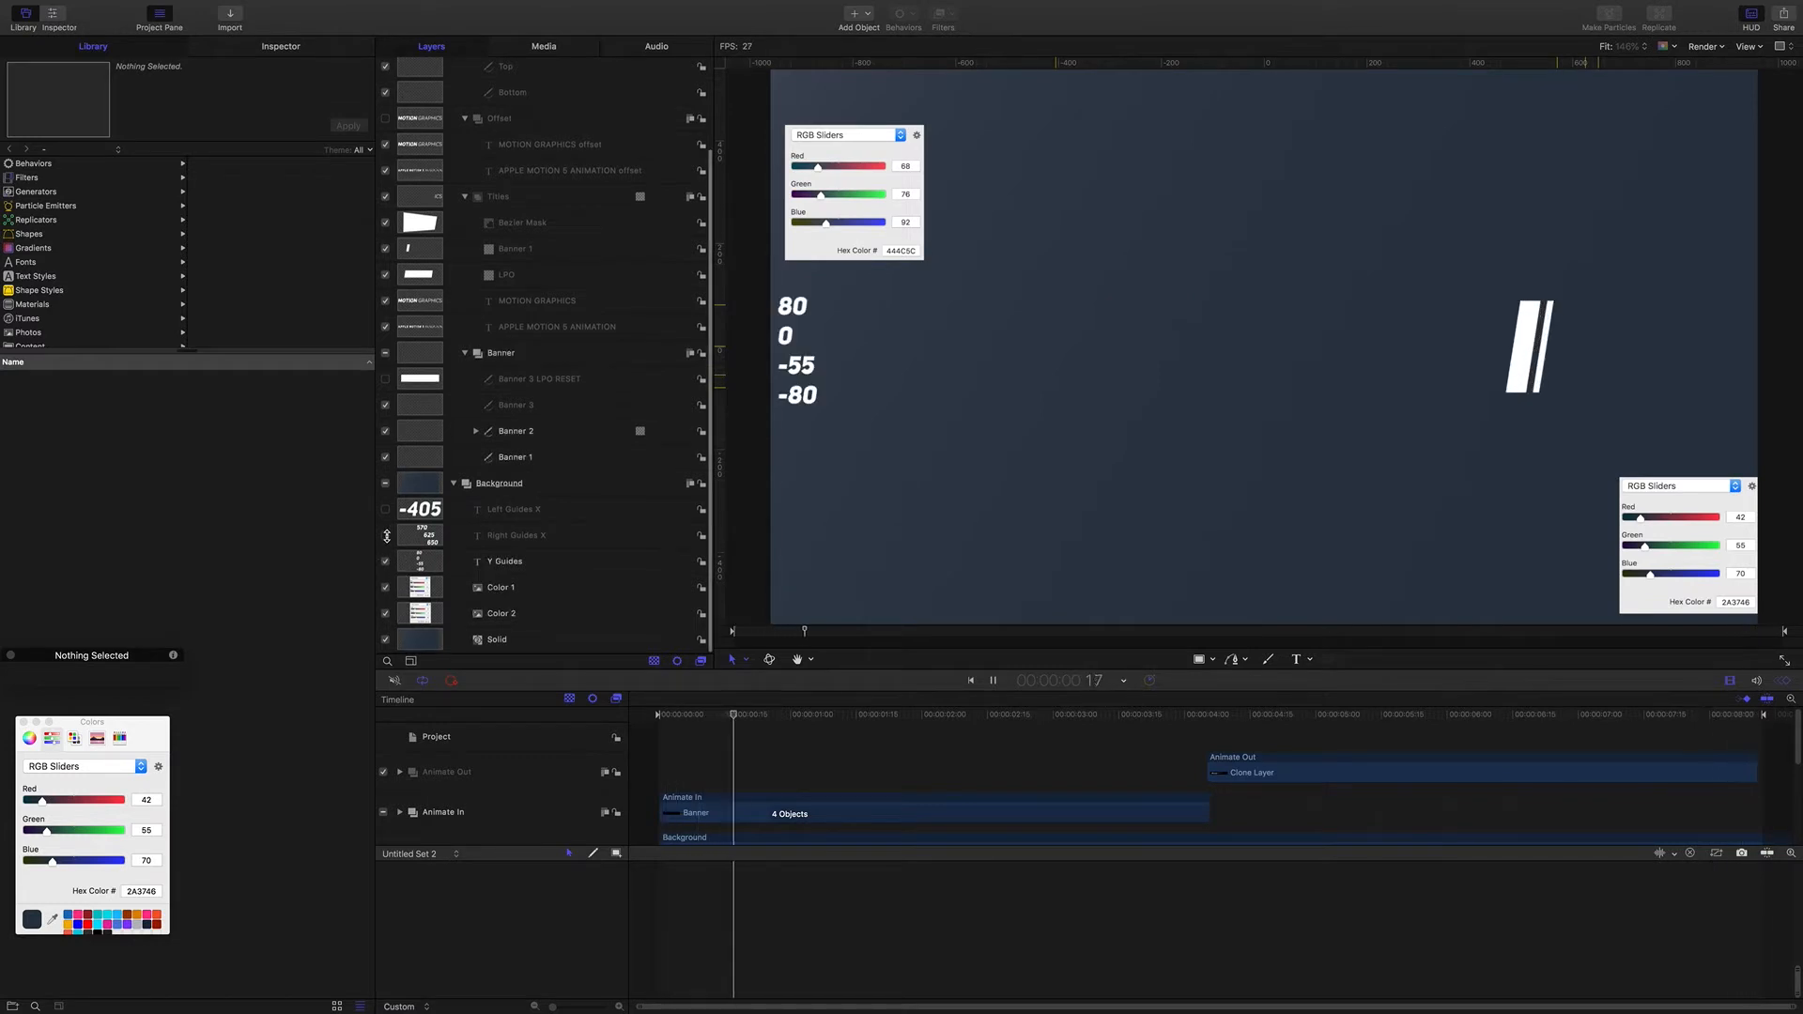
{"action": "left_click", "coordinate": [385, 536]}
{"action": "left_click", "coordinate": [385, 514]}
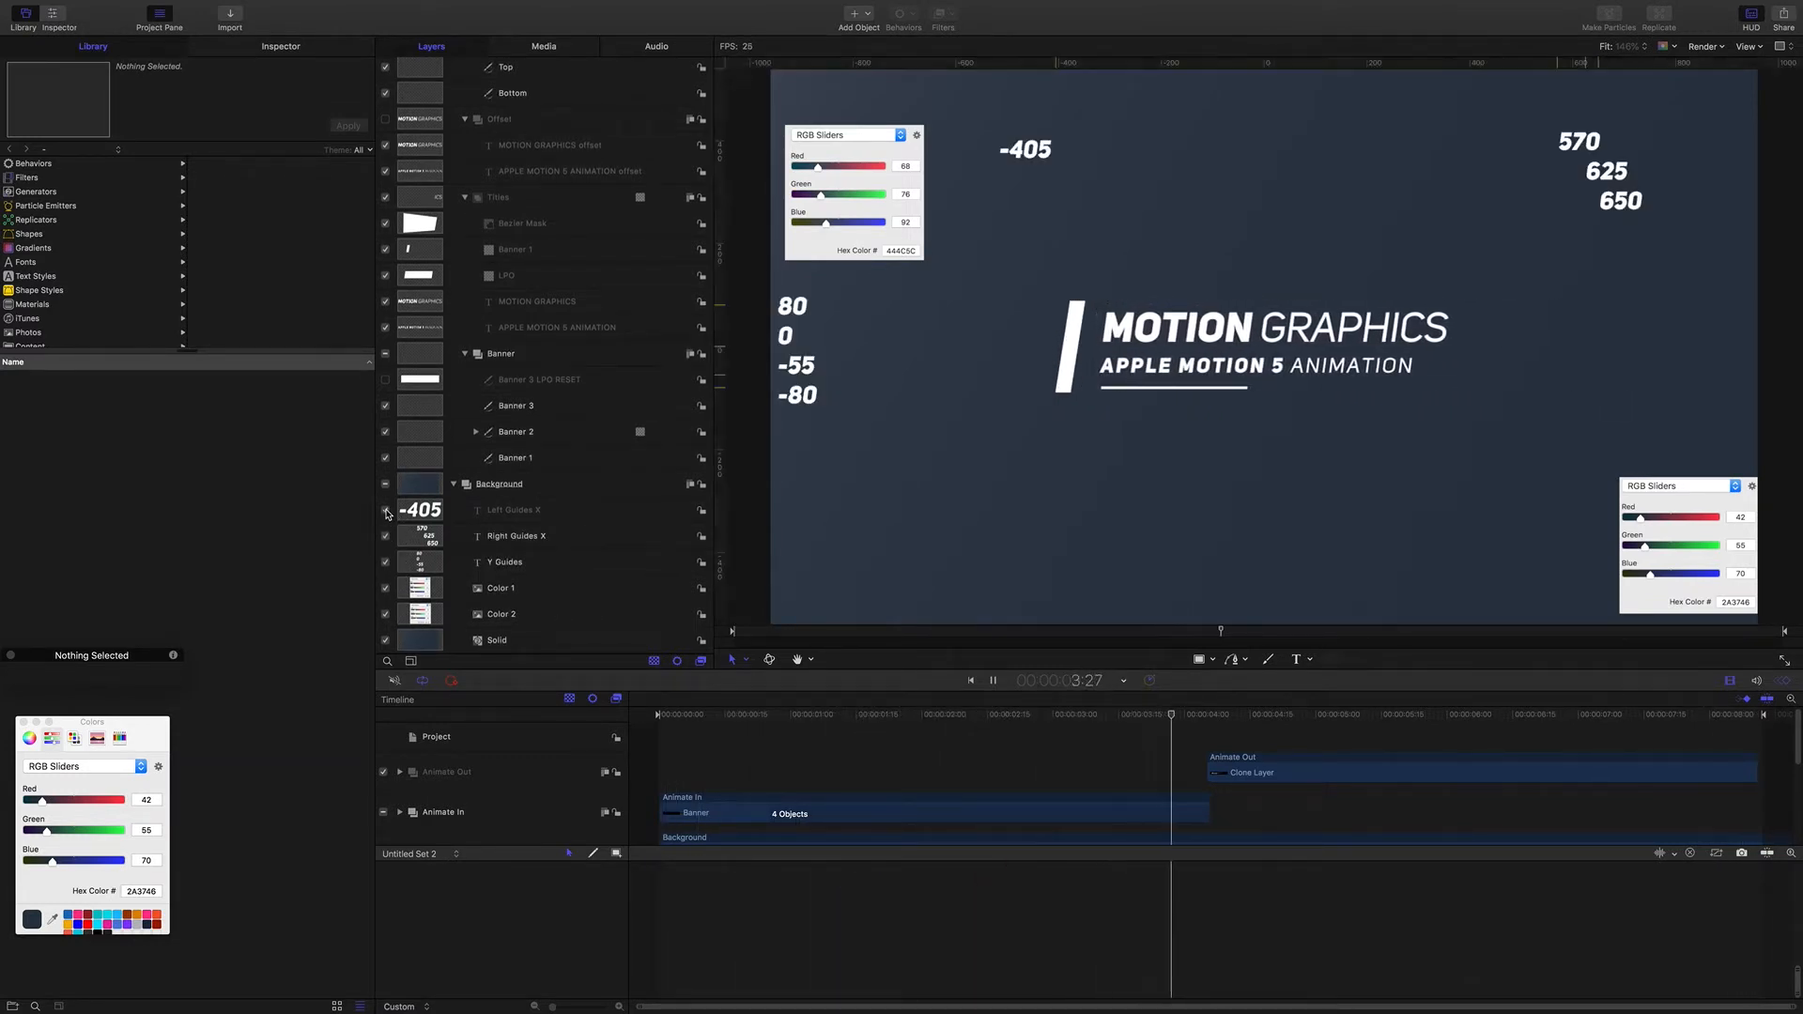
Step: Show the canvas guides beside their position labels and toggle the guide visibility to compare the layout with and without them
{"action": "key", "text": "super+slash"}
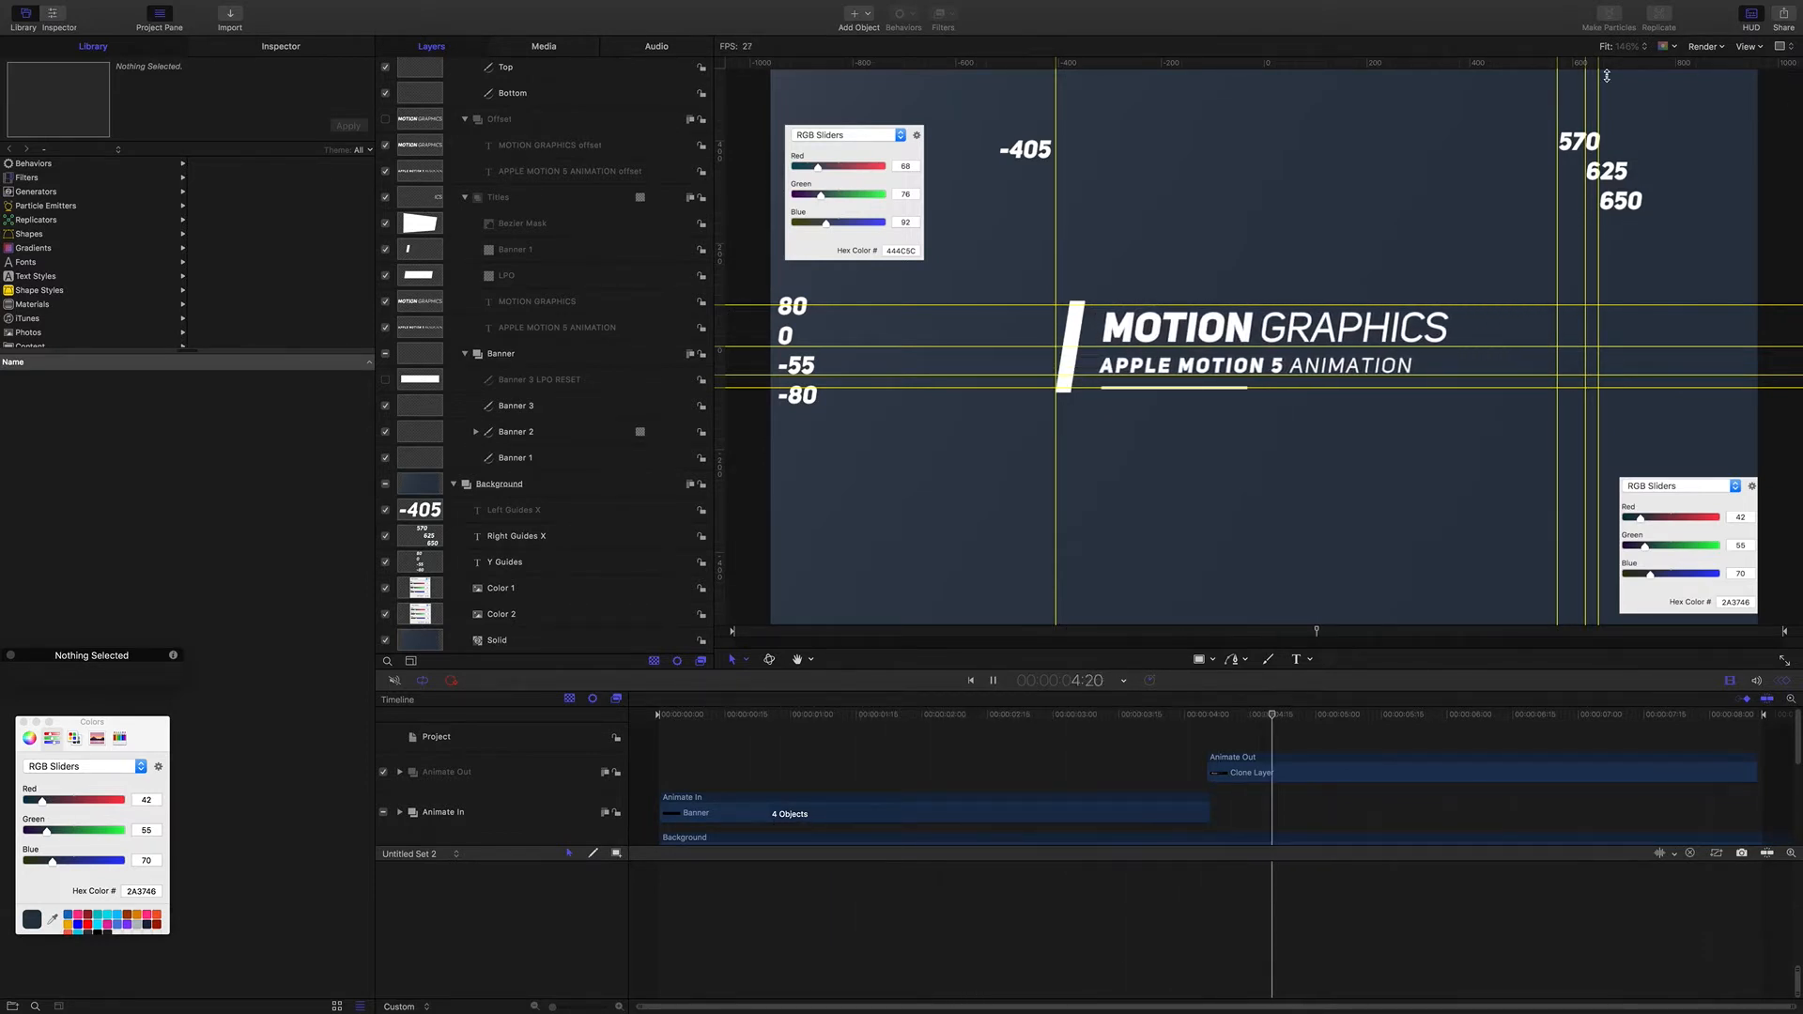
{"action": "mouse_move", "coordinate": [1438, 64]}
{"action": "left_mouse_down"}
{"action": "mouse_move", "coordinate": [1434, 119]}
{"action": "mouse_move", "coordinate": [1440, 64]}
{"action": "left_mouse_up"}
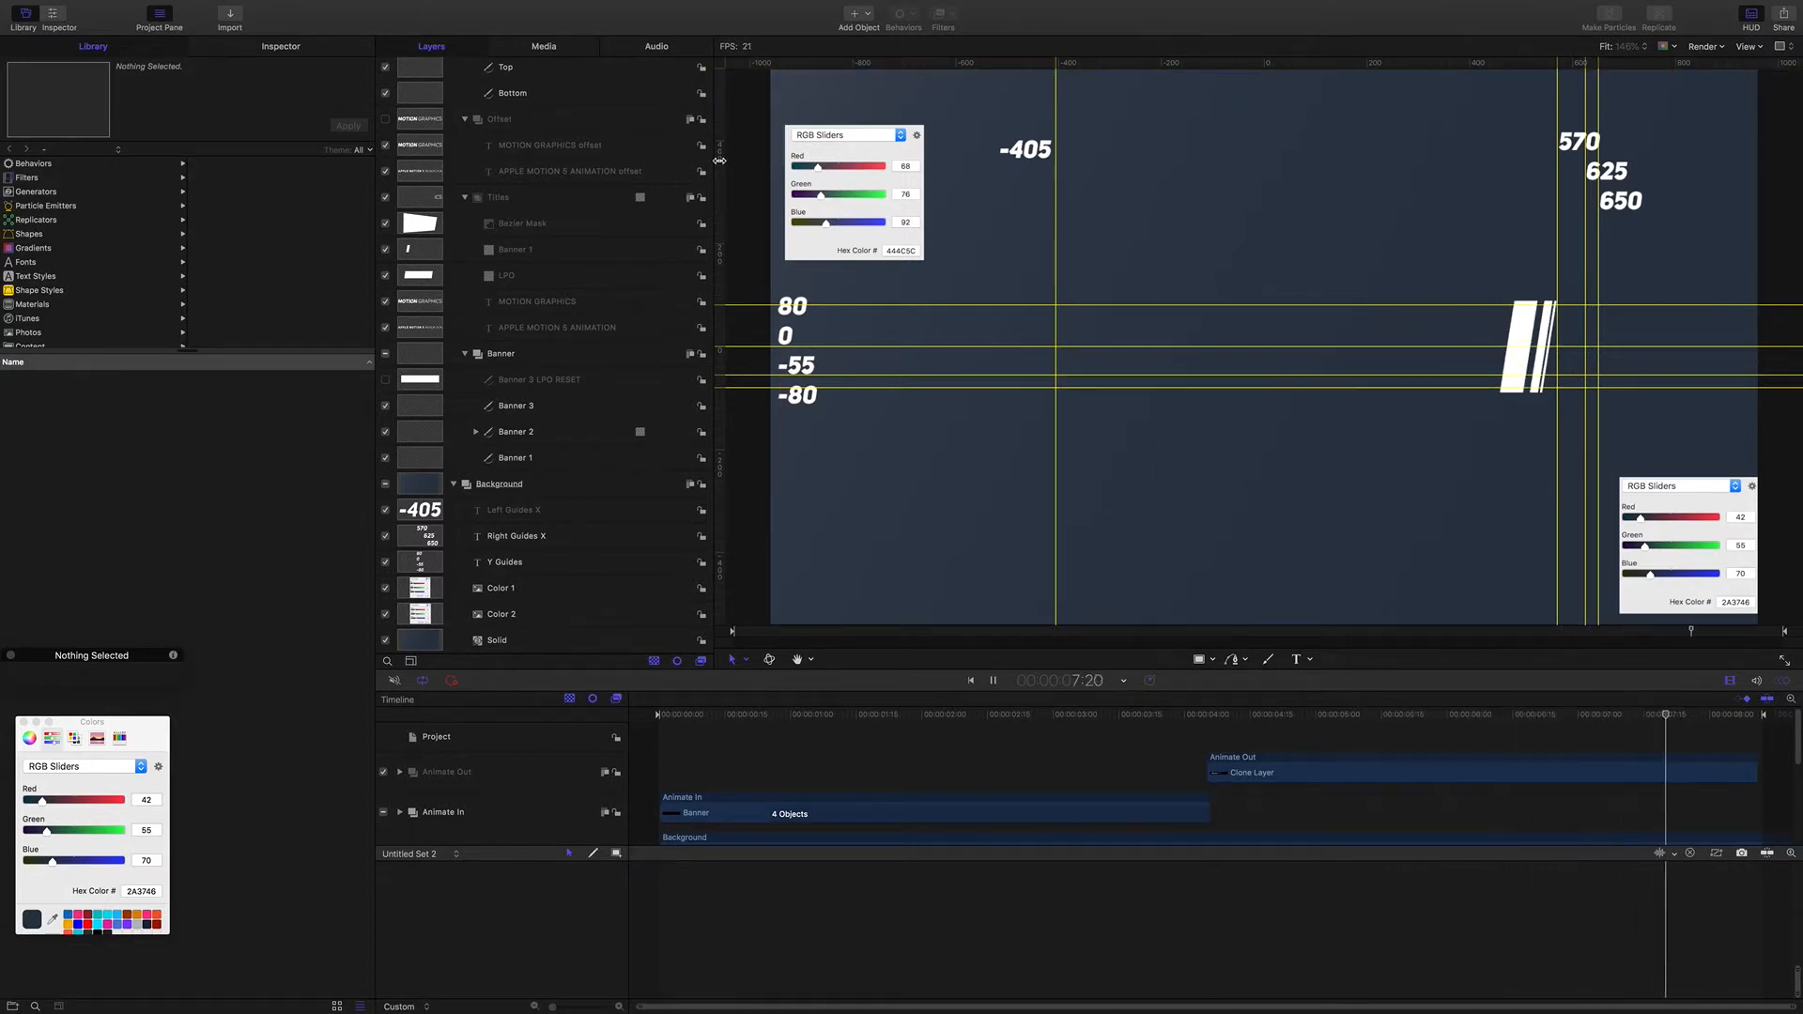
{"action": "left_click", "coordinate": [1749, 49]}
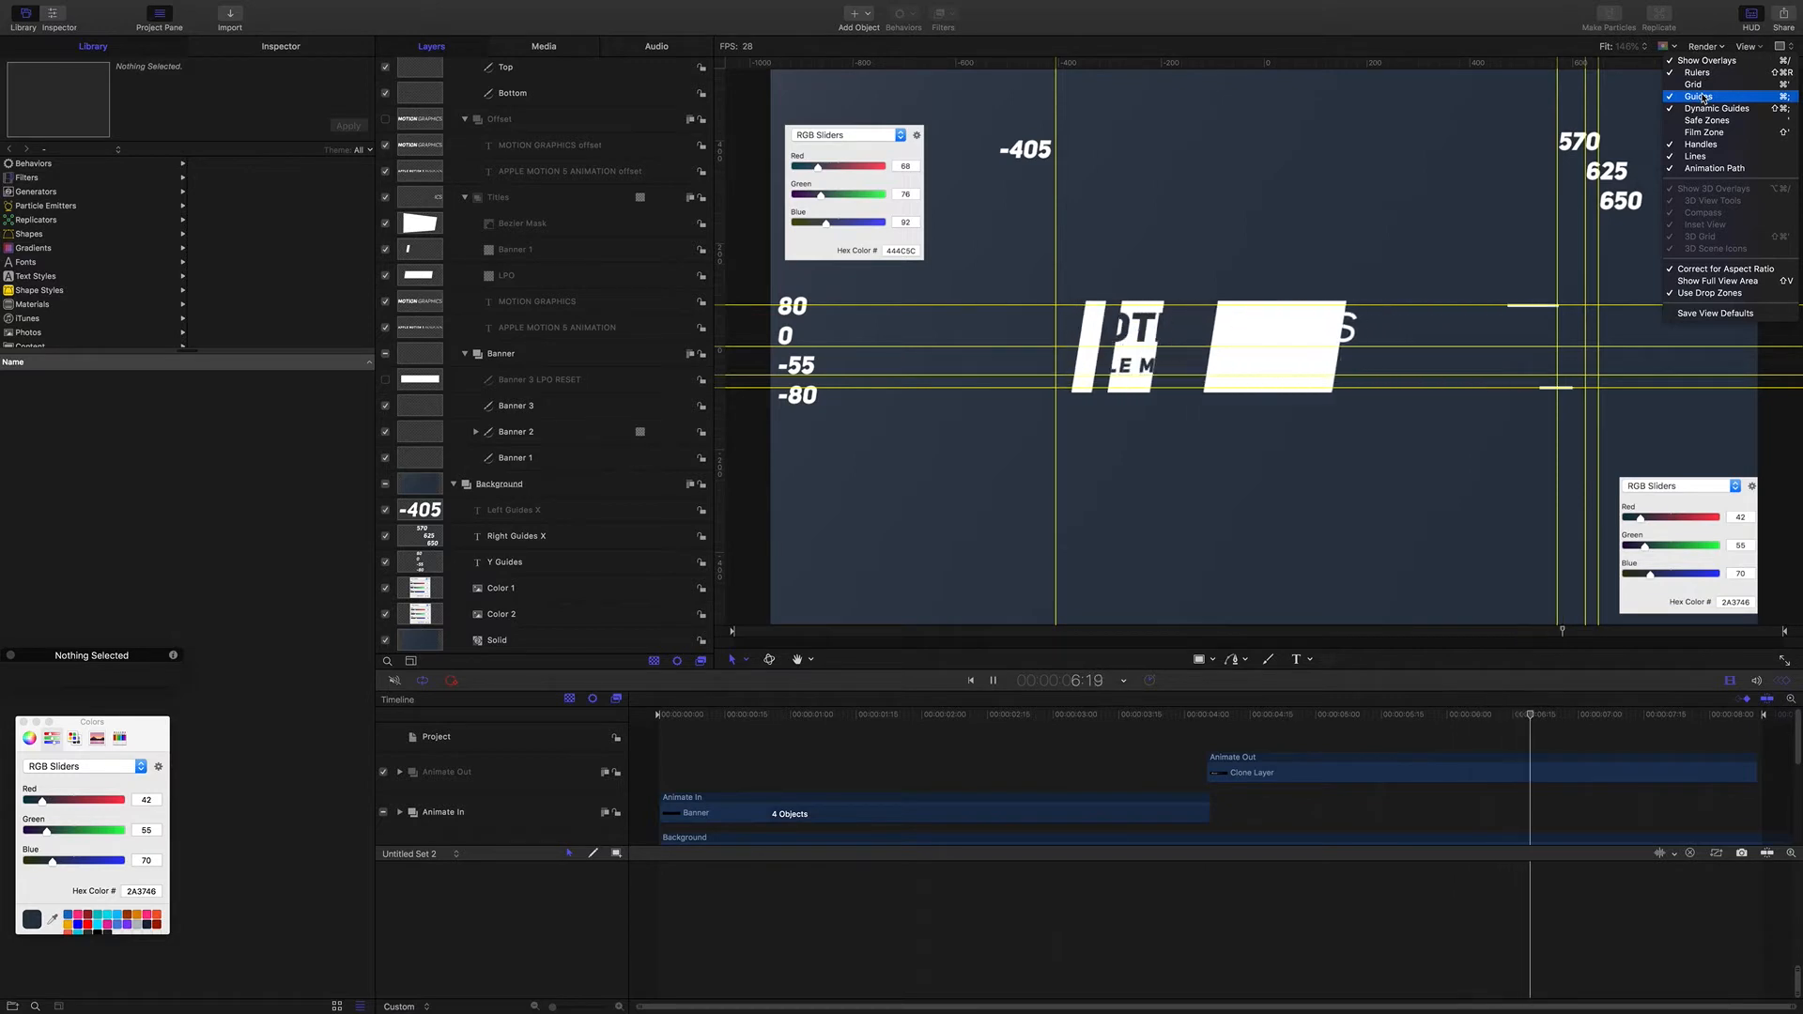
{"action": "left_click", "coordinate": [1789, 98]}
{"action": "key", "text": "super+semicolon"}
{"action": "key", "text": "super+semicolon"}
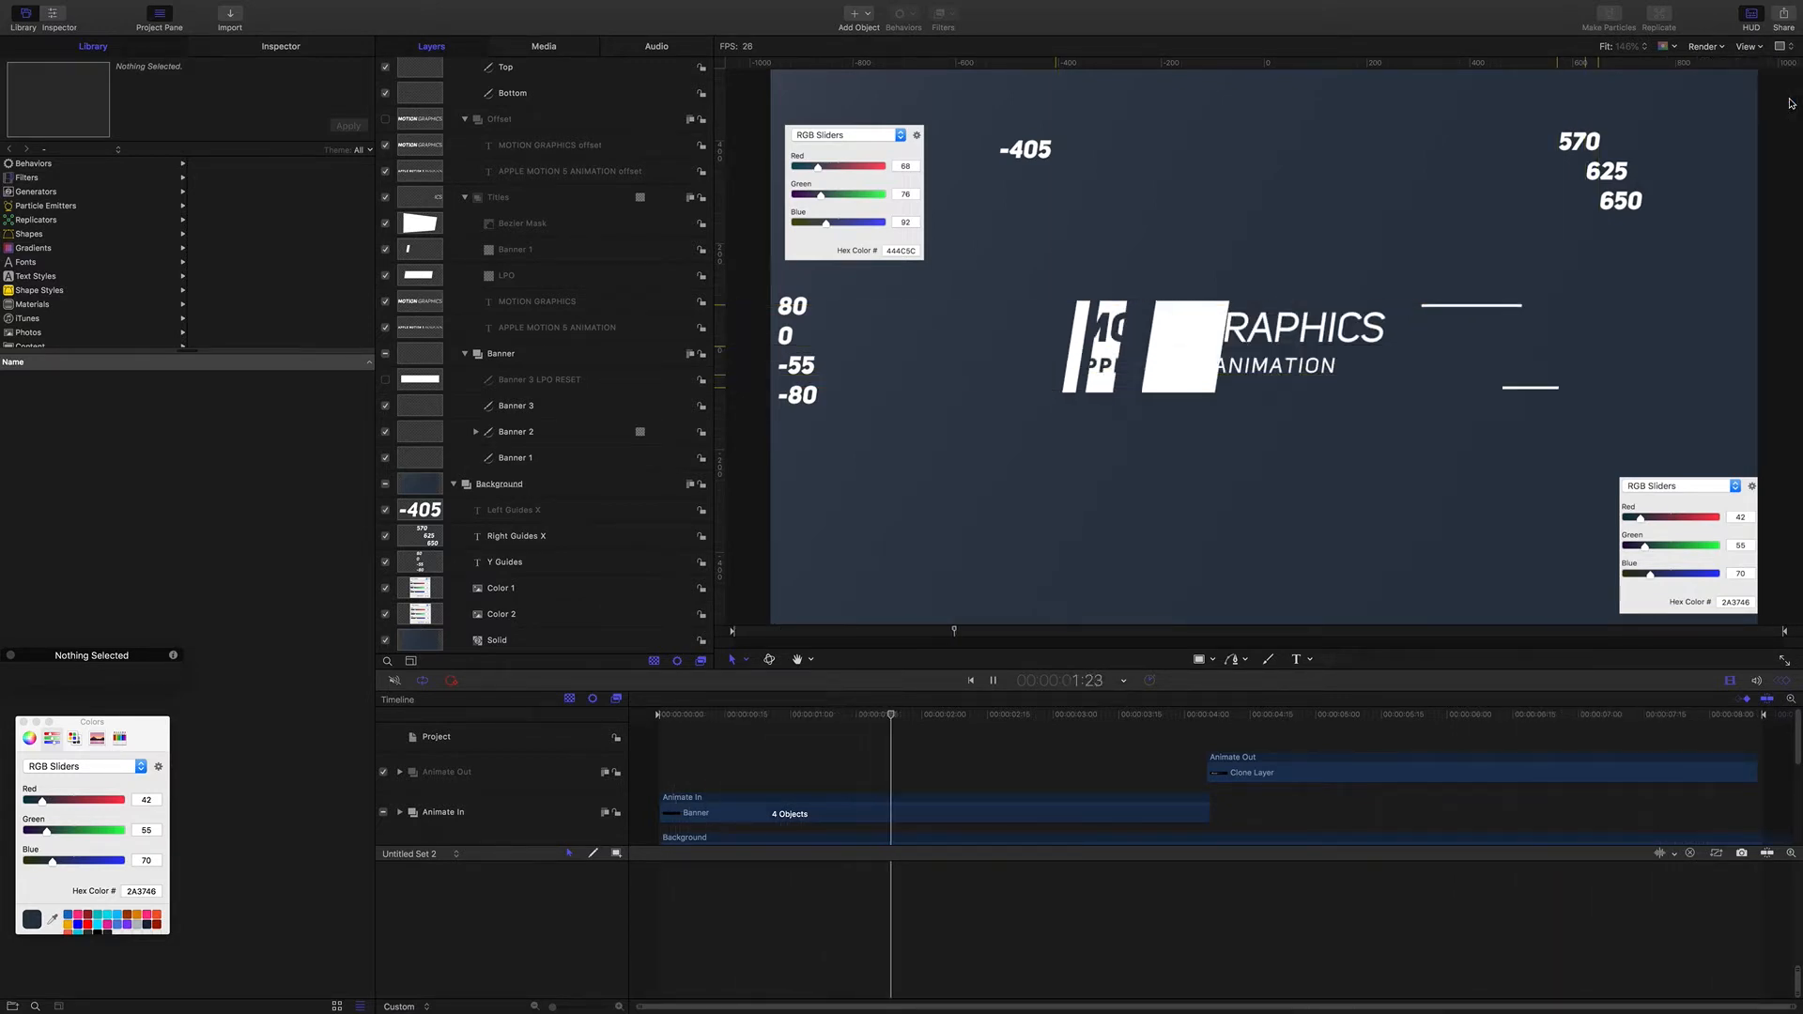
{"action": "key", "text": "super+semicolon"}
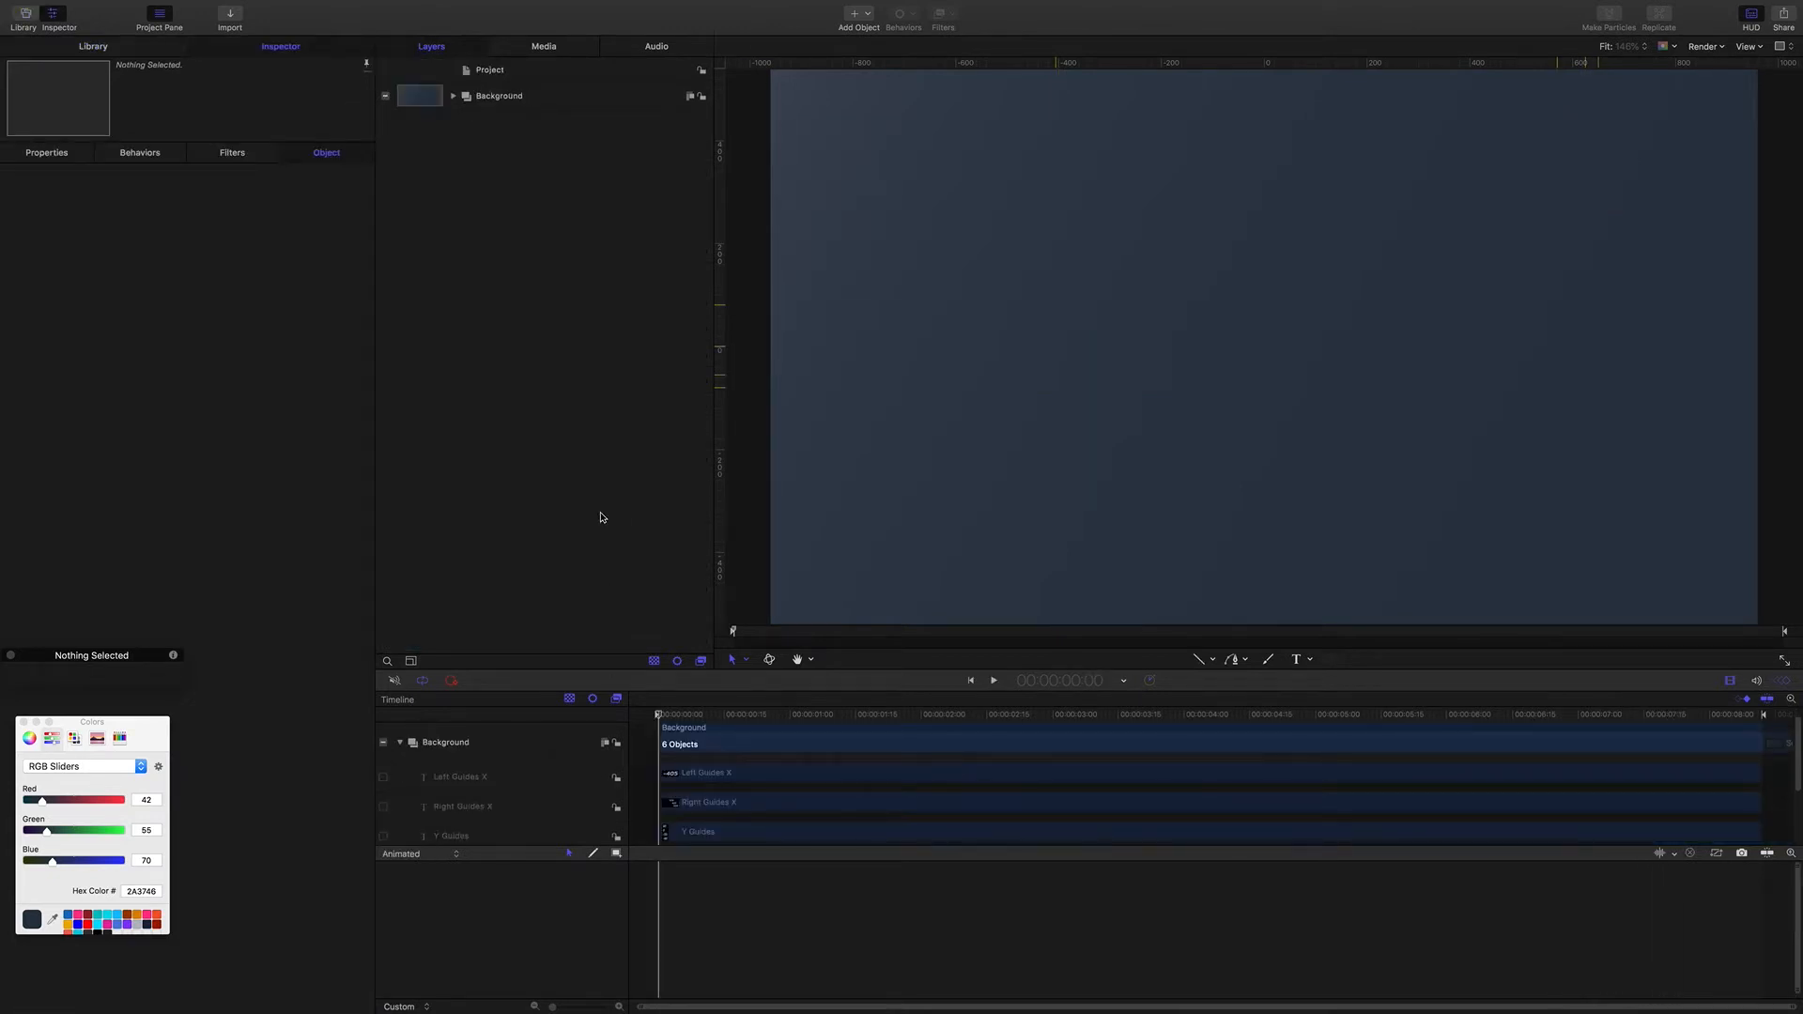
Step: Create a new group above Background and name it Banners
{"action": "key", "text": "super+shift+n"}
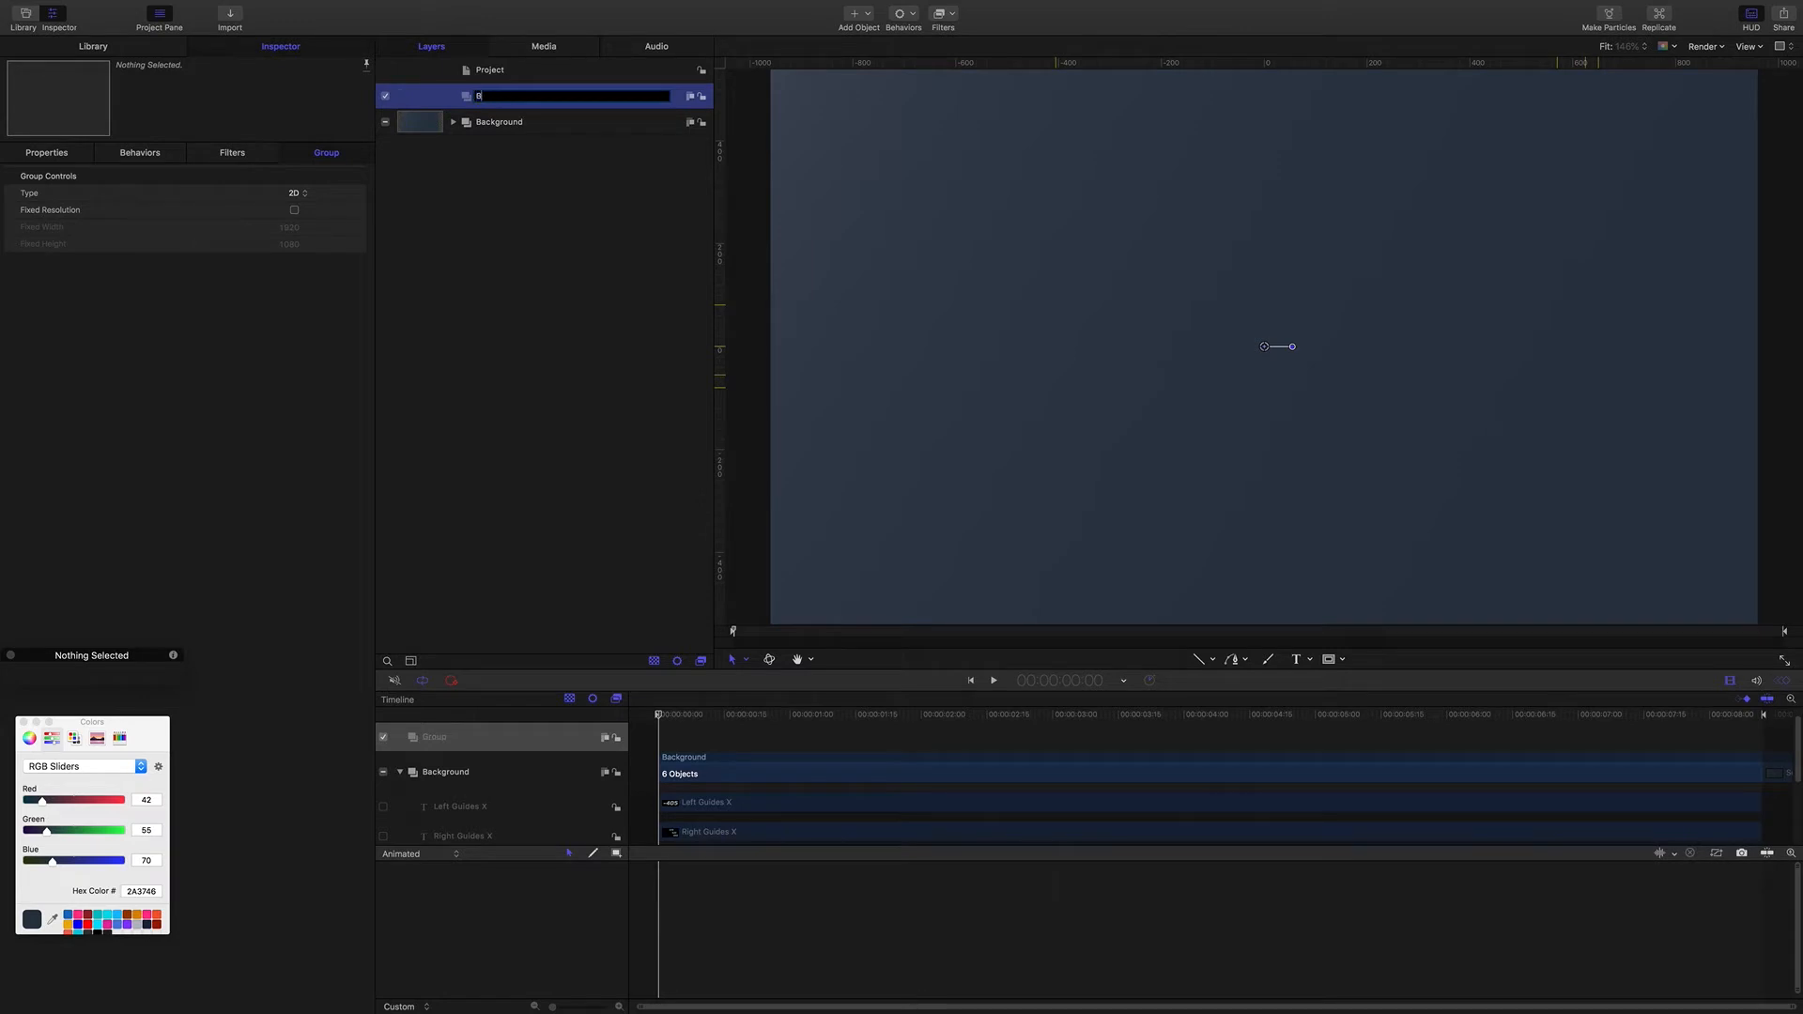
{"action": "type", "text": "Banner"}
{"action": "key", "text": "Return"}
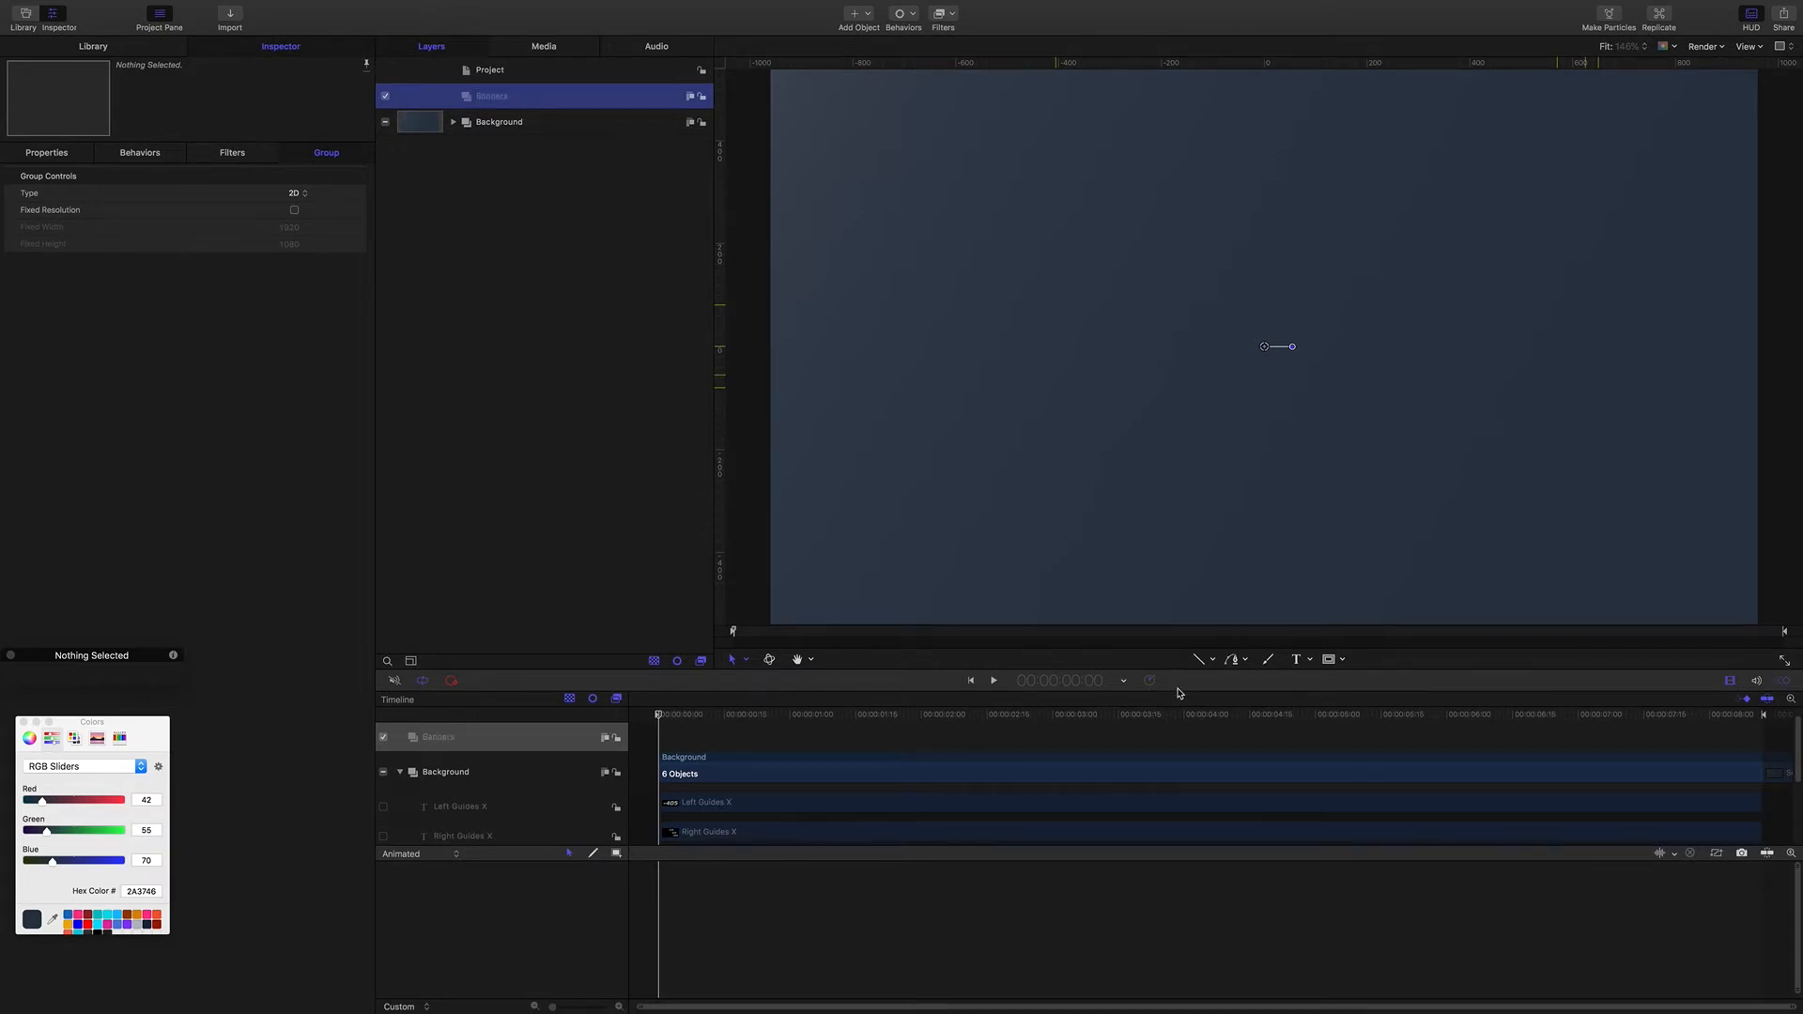
Step: Draw a horizontal white line across the middle of the canvas in the Banners group and rename it Banner 1
{"action": "left_click", "coordinate": [1195, 660]}
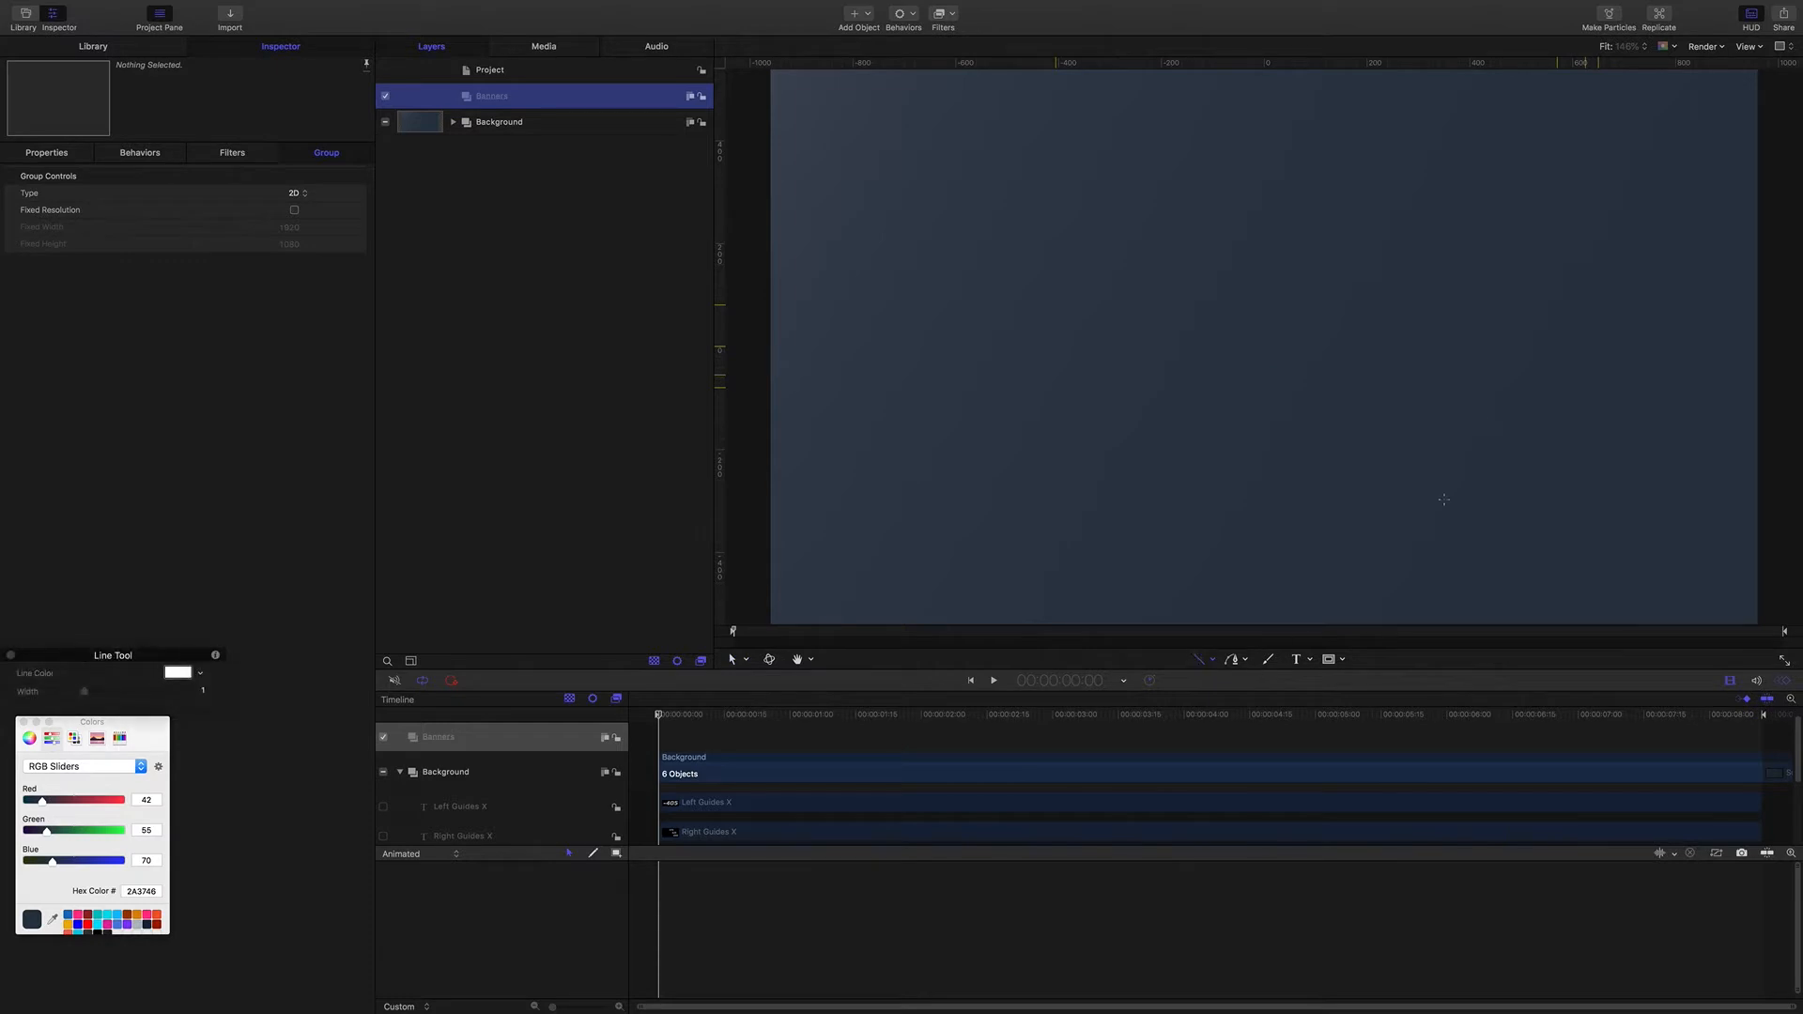
{"action": "left_click", "coordinate": [1482, 330]}
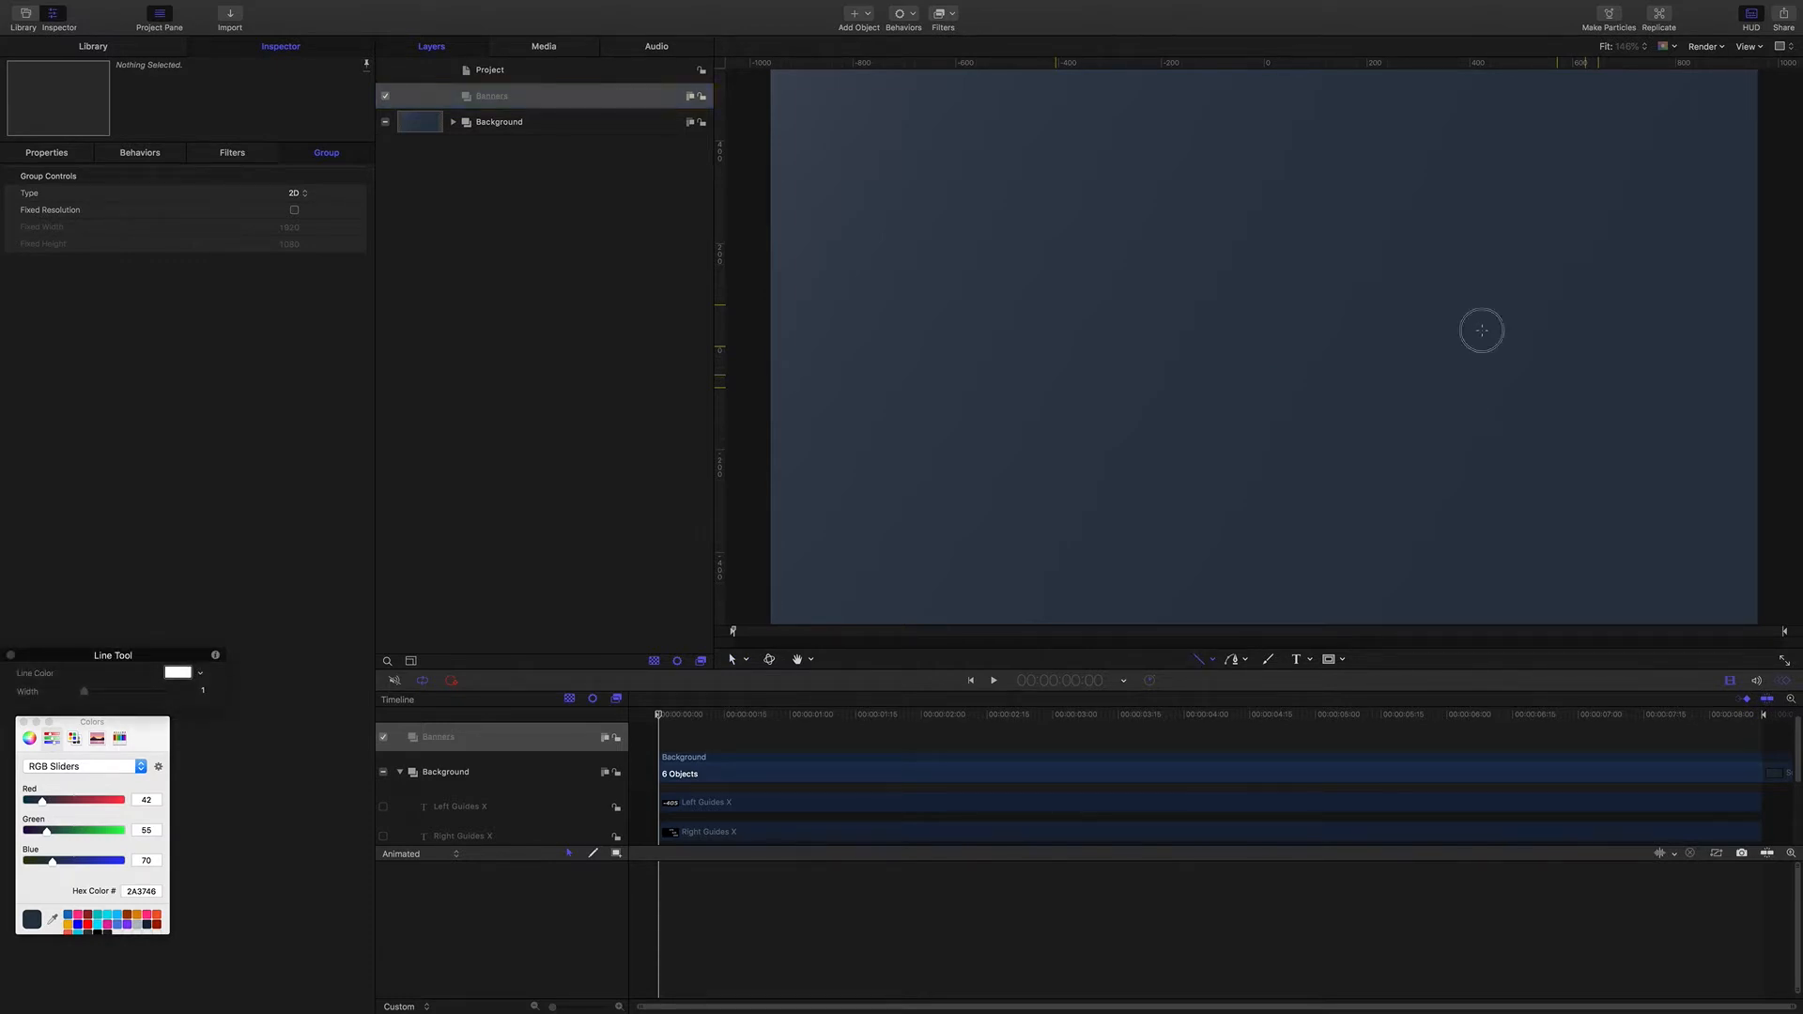
{"action": "left_click", "coordinate": [1110, 331]}
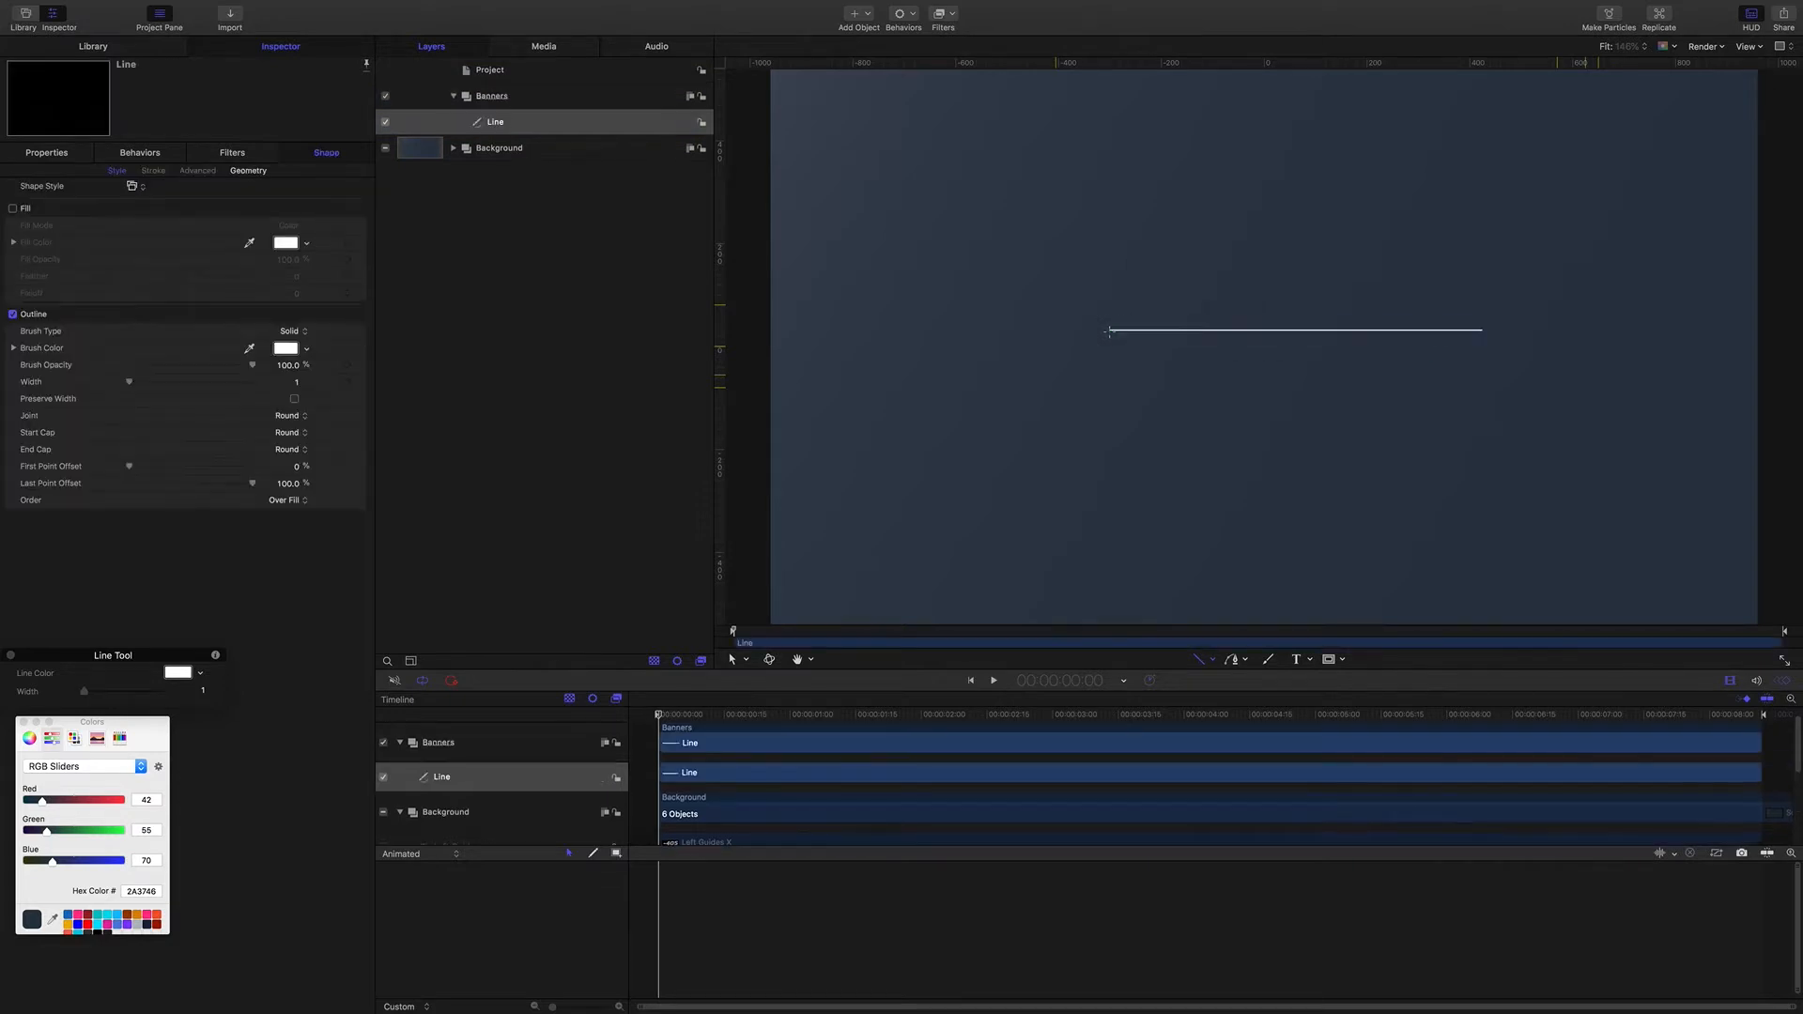
{"action": "double_click", "coordinate": [496, 123]}
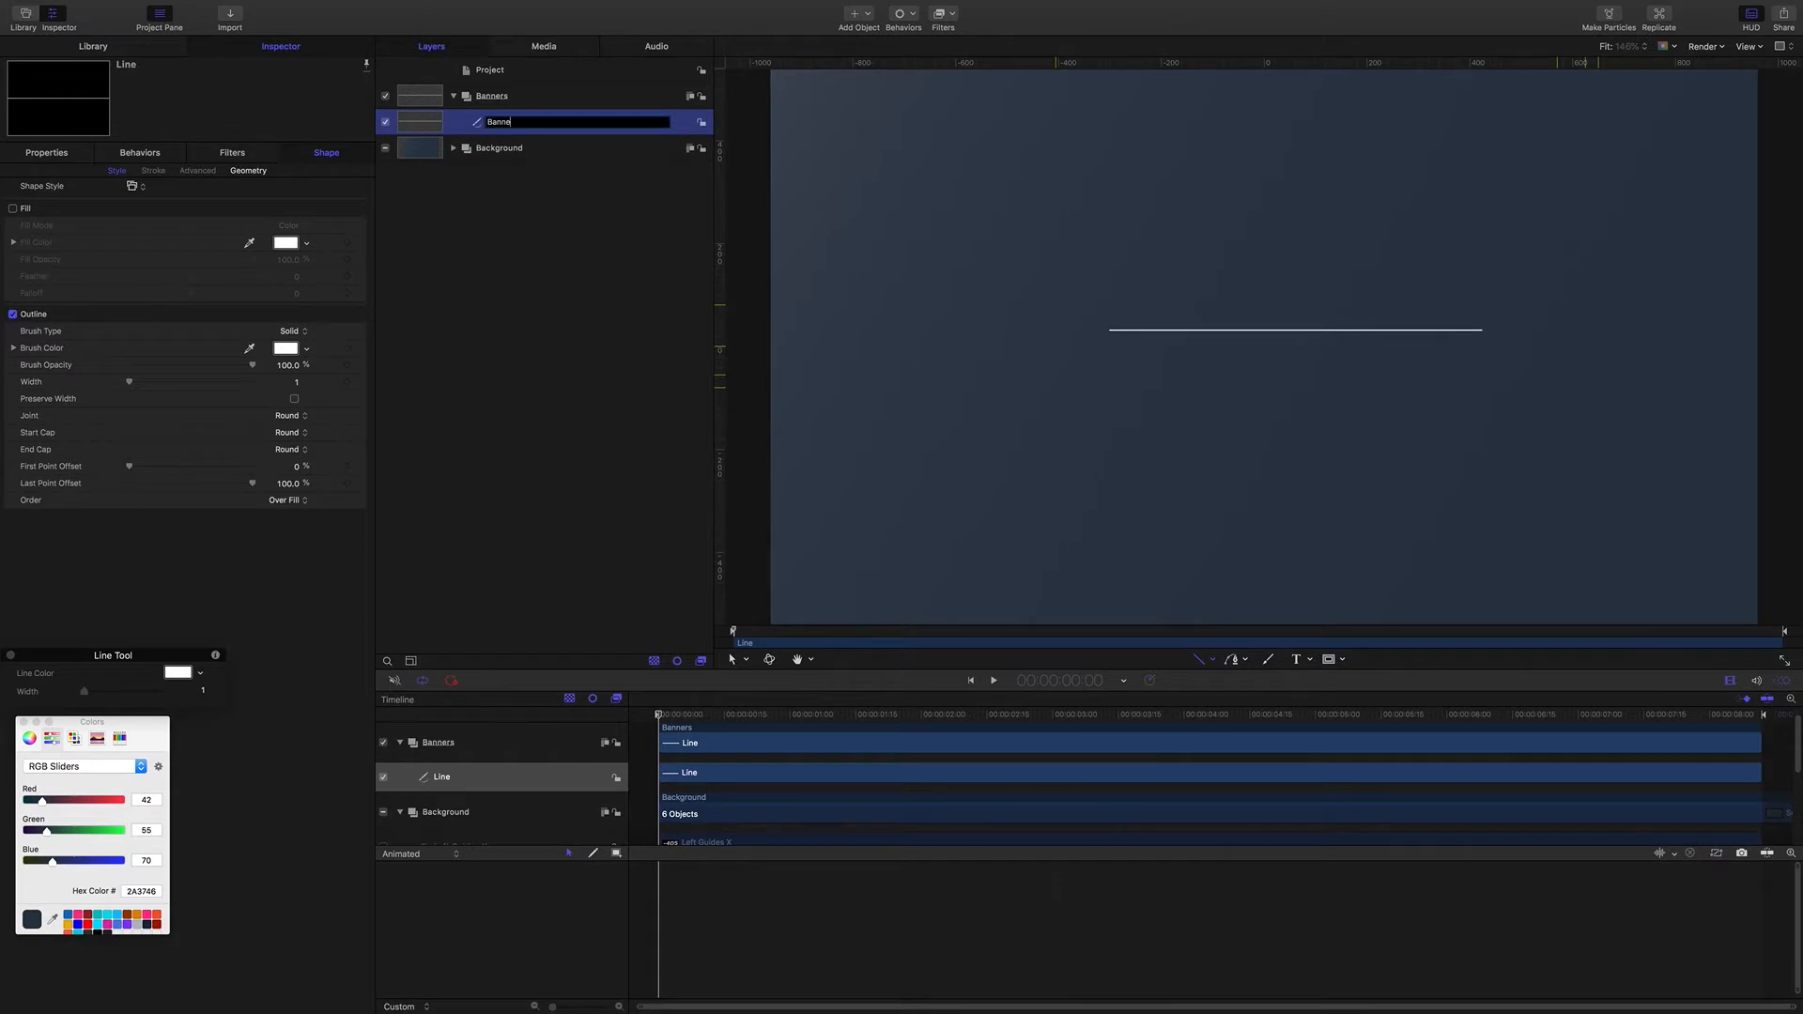
{"action": "type", "text": "Banner 1"}
{"action": "key", "text": "Return"}
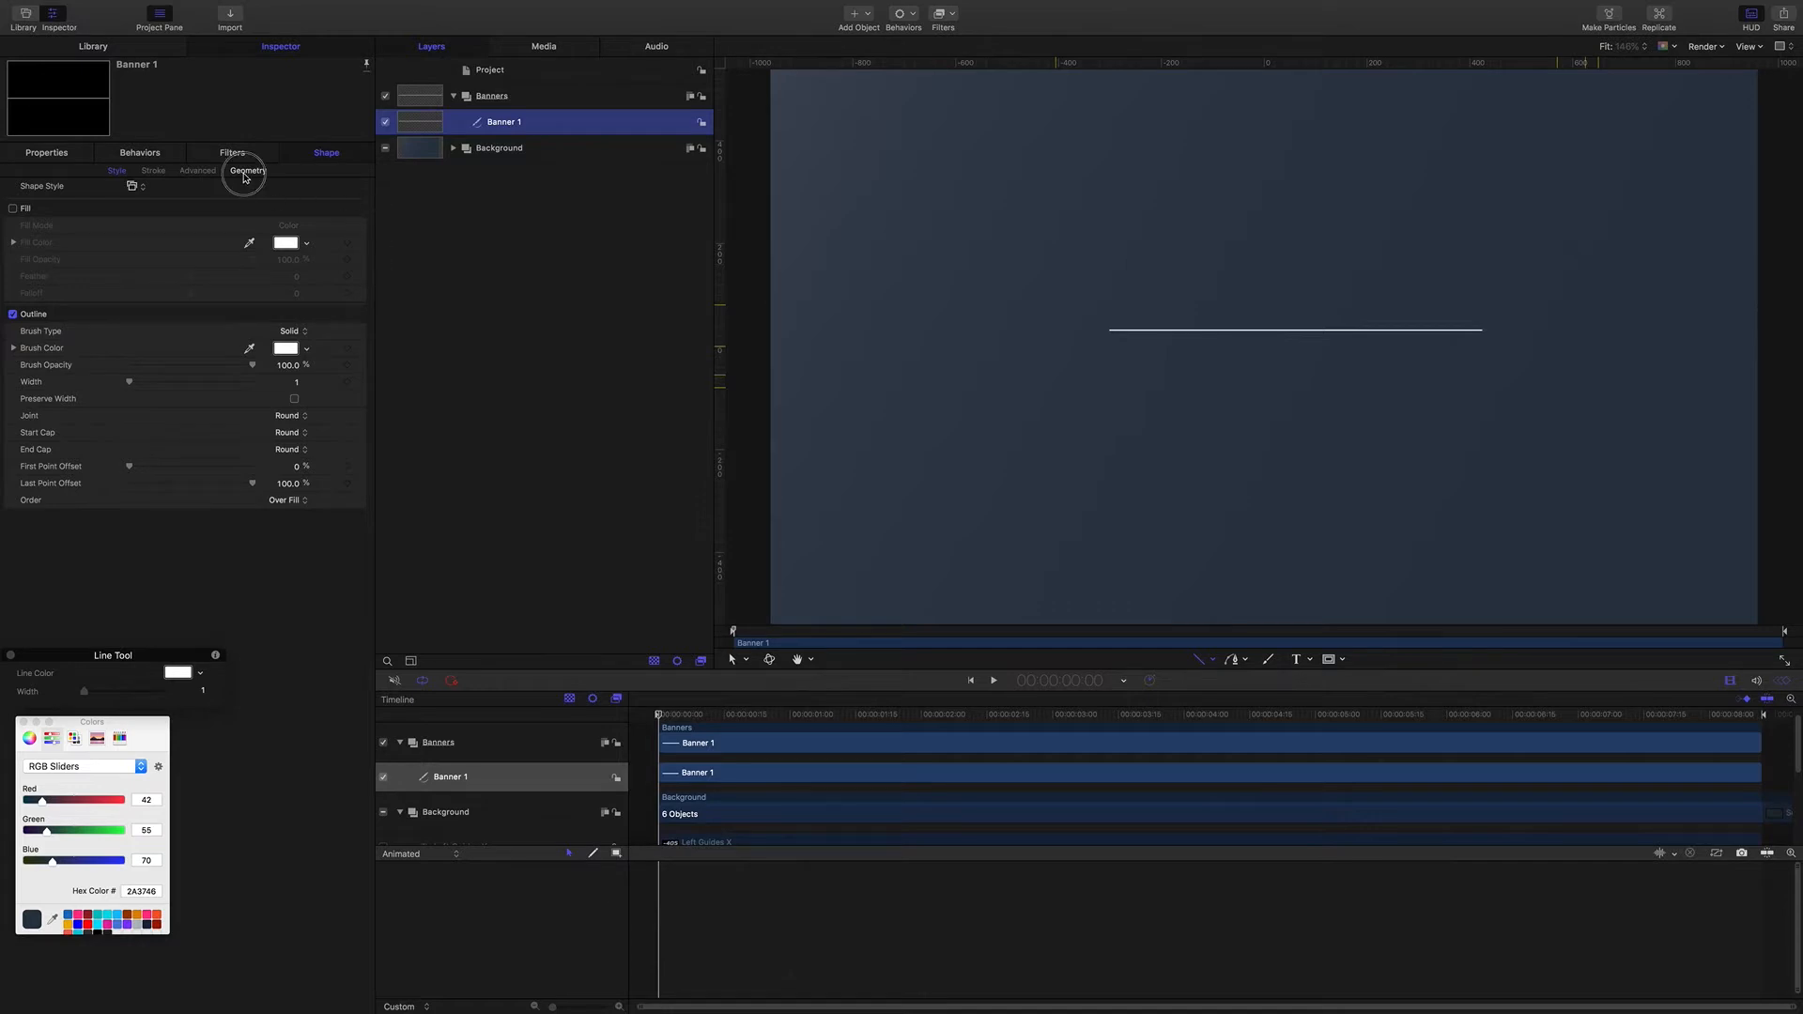
Step: Set the X coordinates of Banner 1's control points to 485 for Point 1 and -485 for Point 2
{"action": "left_click", "coordinate": [244, 175]}
{"action": "left_click", "coordinate": [221, 300]}
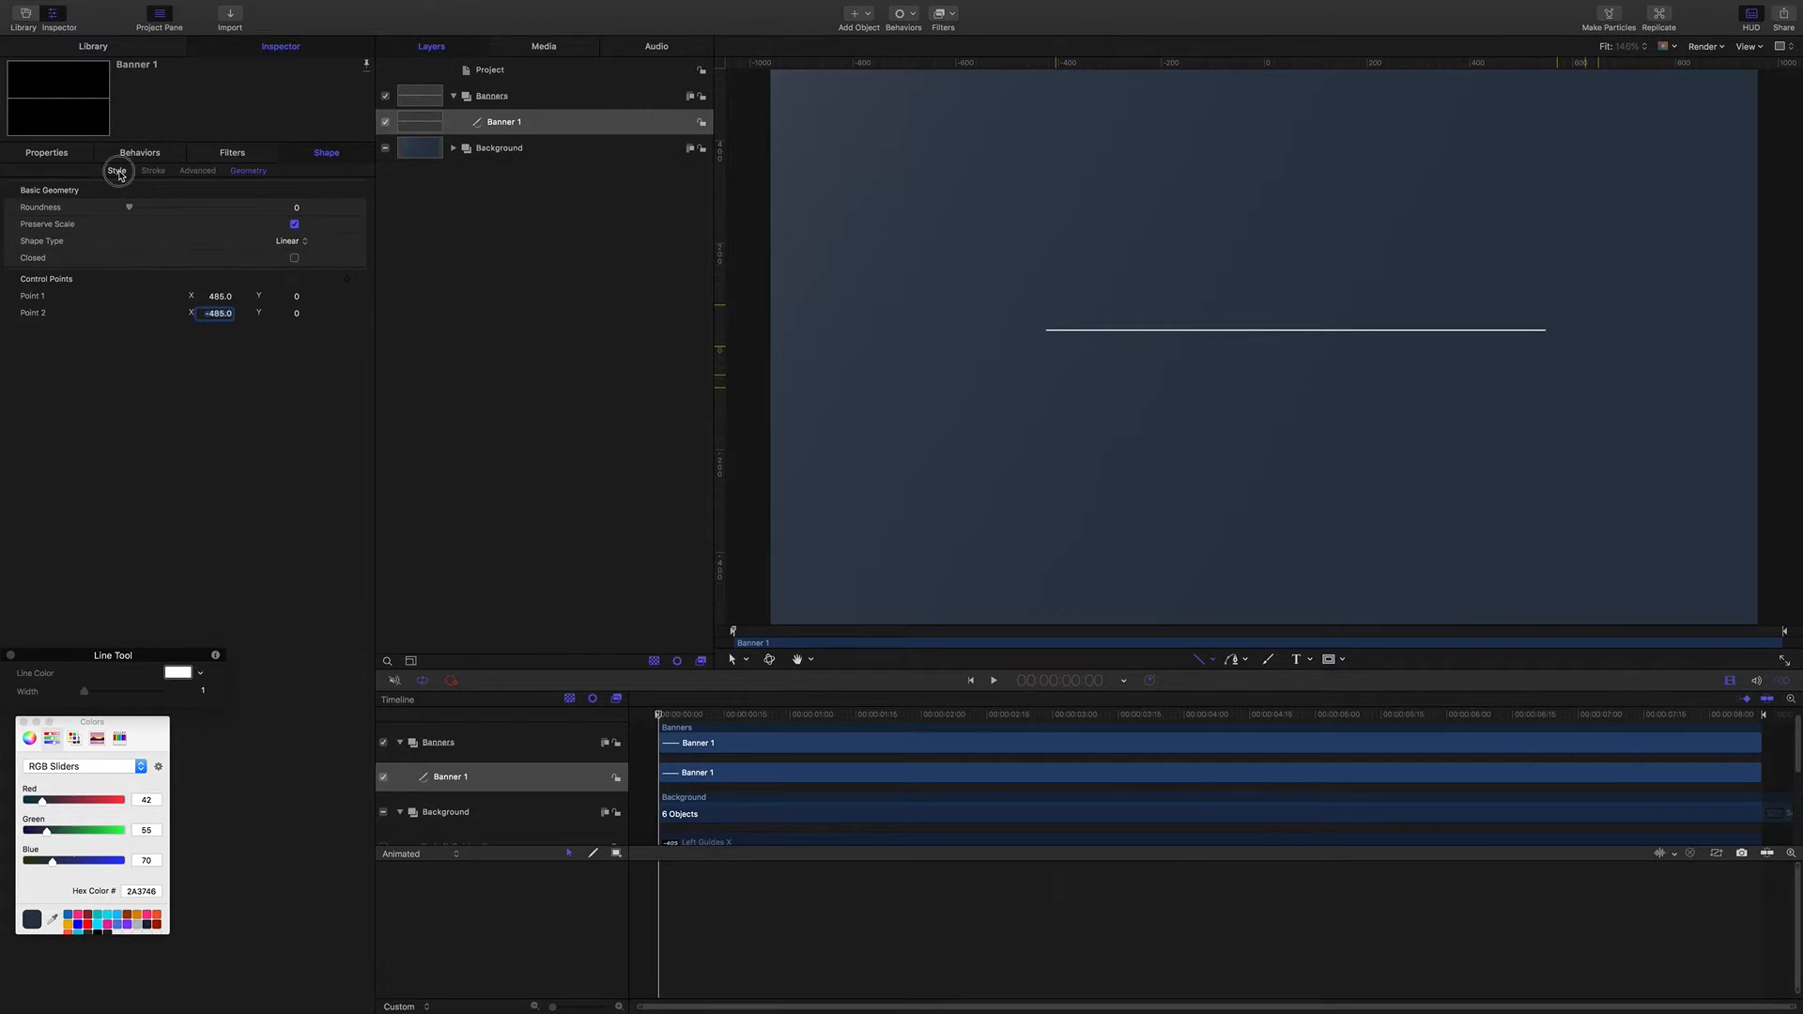
Step: Set Banner 1's outline start and end caps to None and its width to 180
{"action": "left_click", "coordinate": [117, 171]}
{"action": "left_click", "coordinate": [288, 434]}
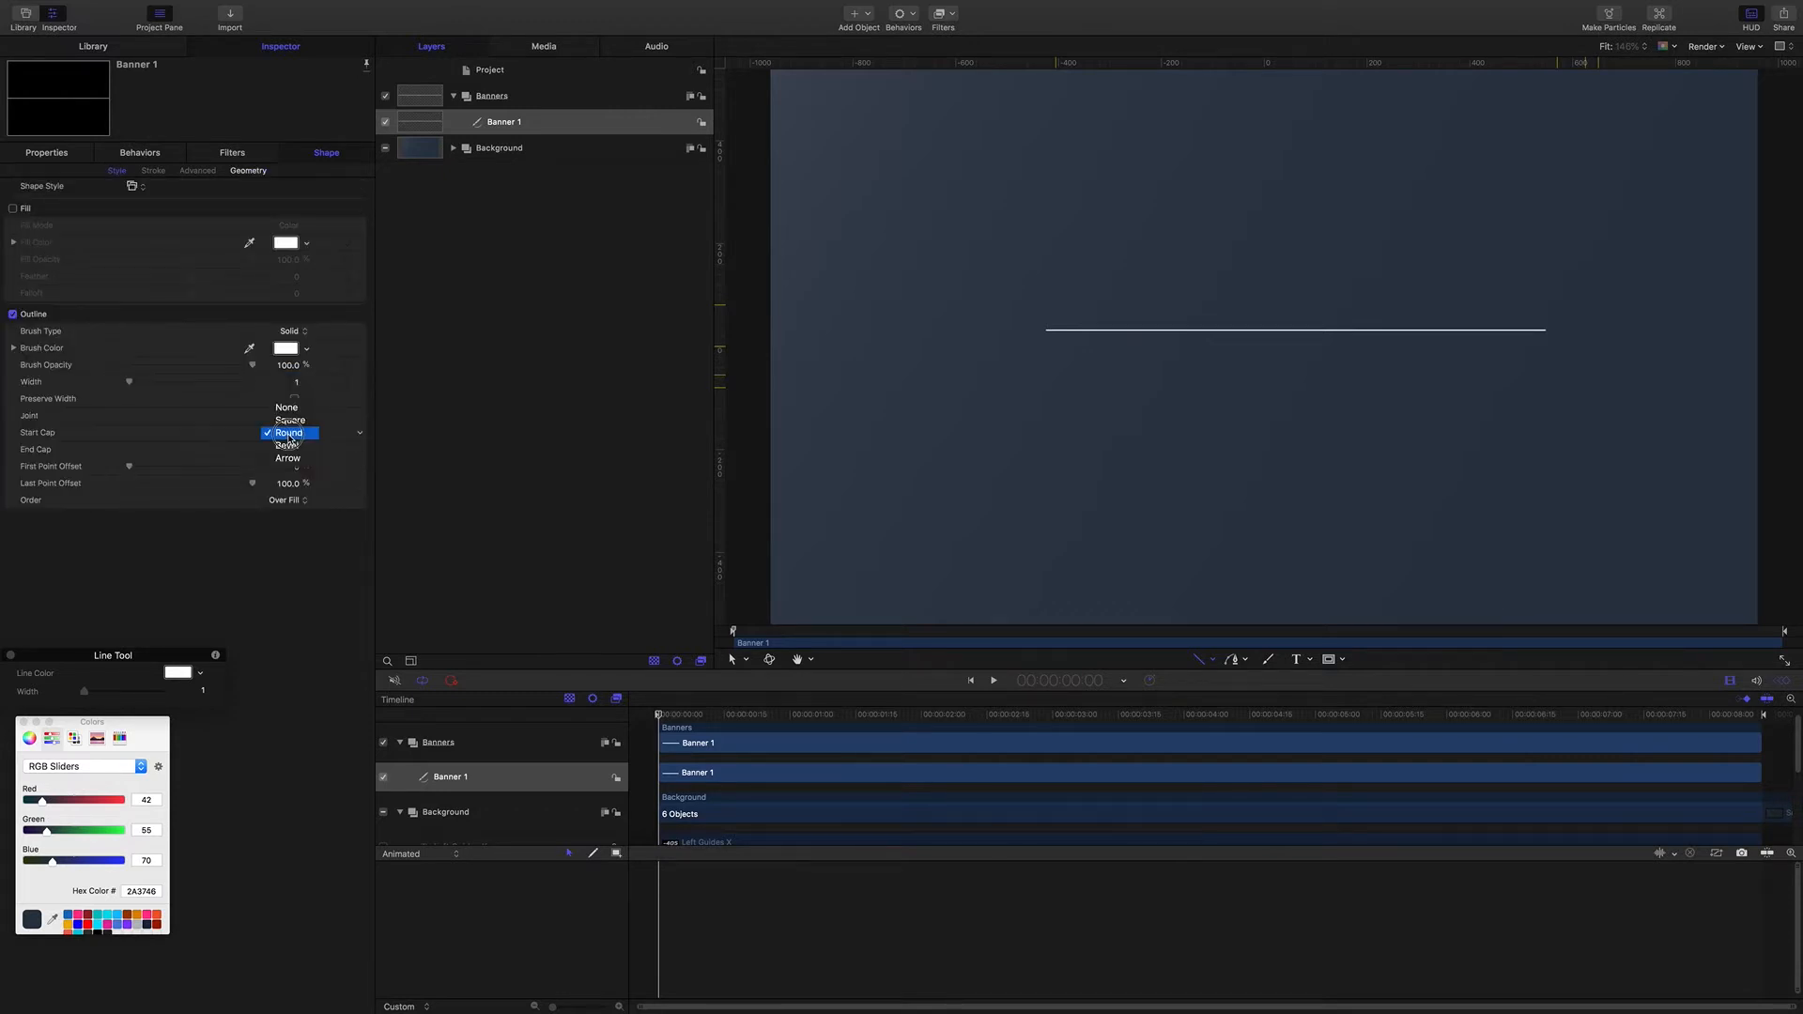
{"action": "left_click", "coordinate": [290, 410]}
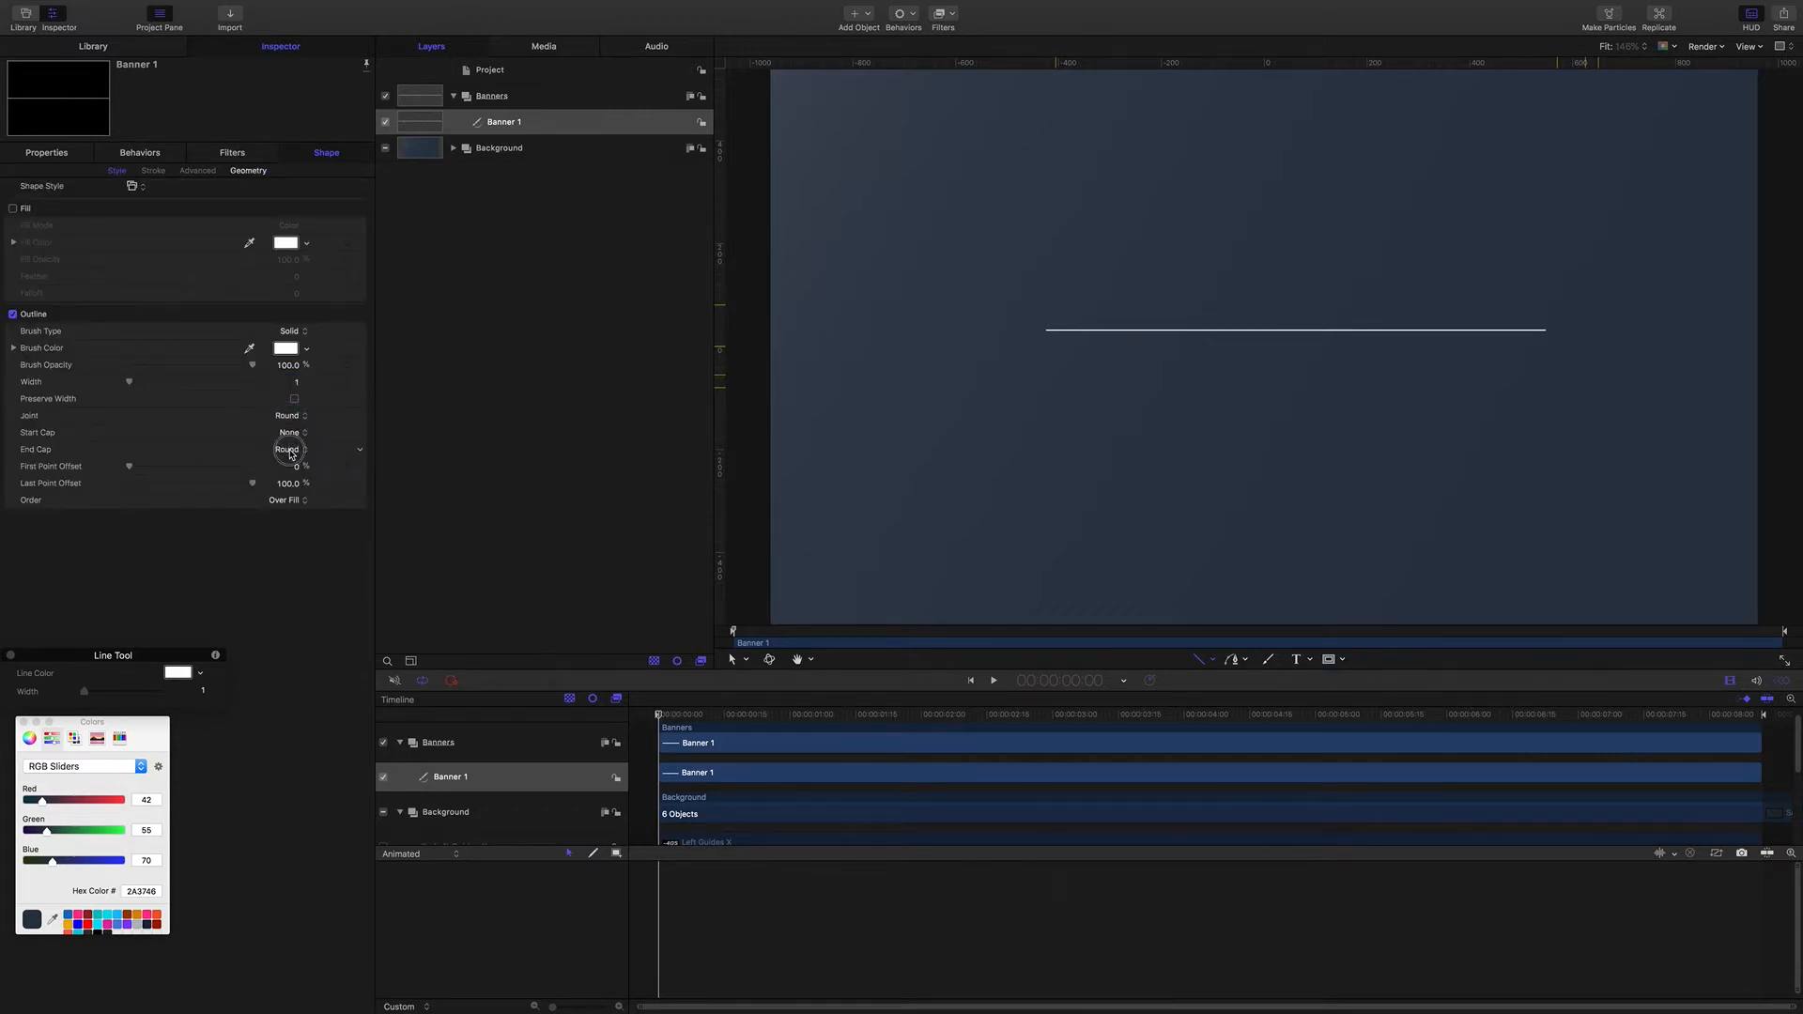
{"action": "left_click", "coordinate": [290, 450]}
{"action": "left_click", "coordinate": [290, 425]}
{"action": "type", "text": "180"}
{"action": "key", "text": "Return"}
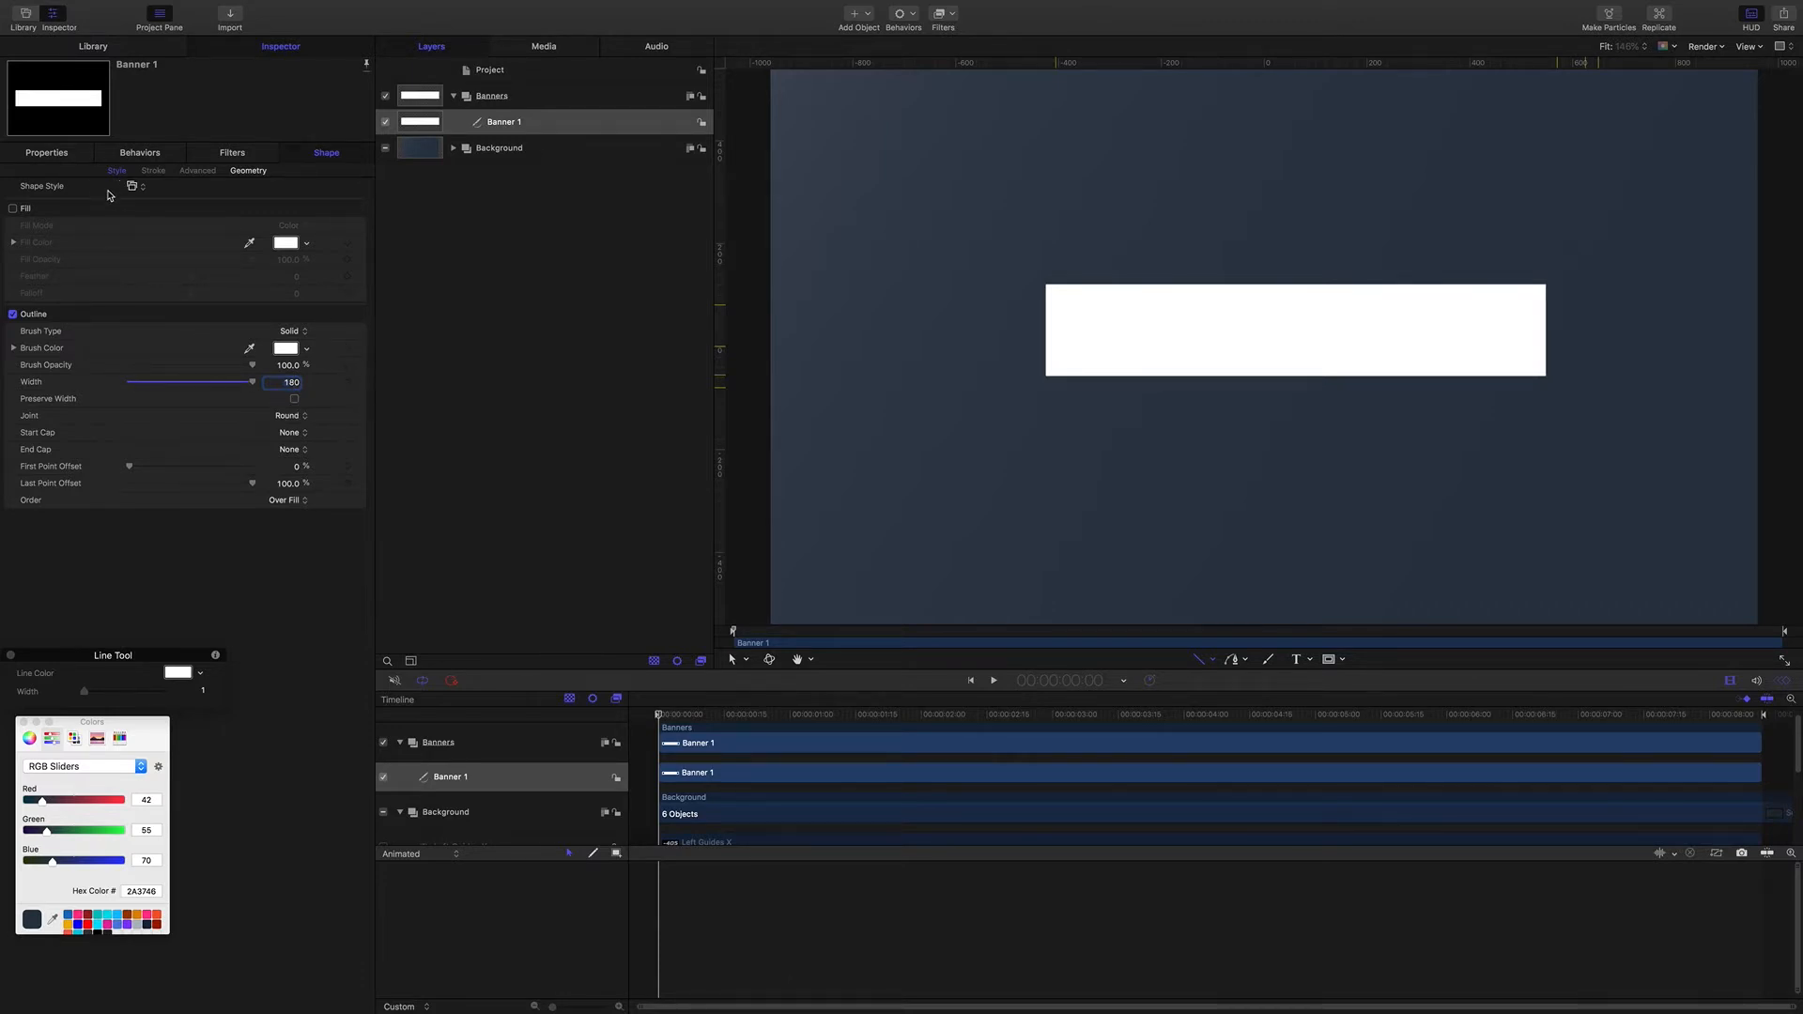
Step: Position Banner 1 at X 80 px and Y 0 px, and set its X shear to 9°
{"action": "left_click", "coordinate": [47, 153]}
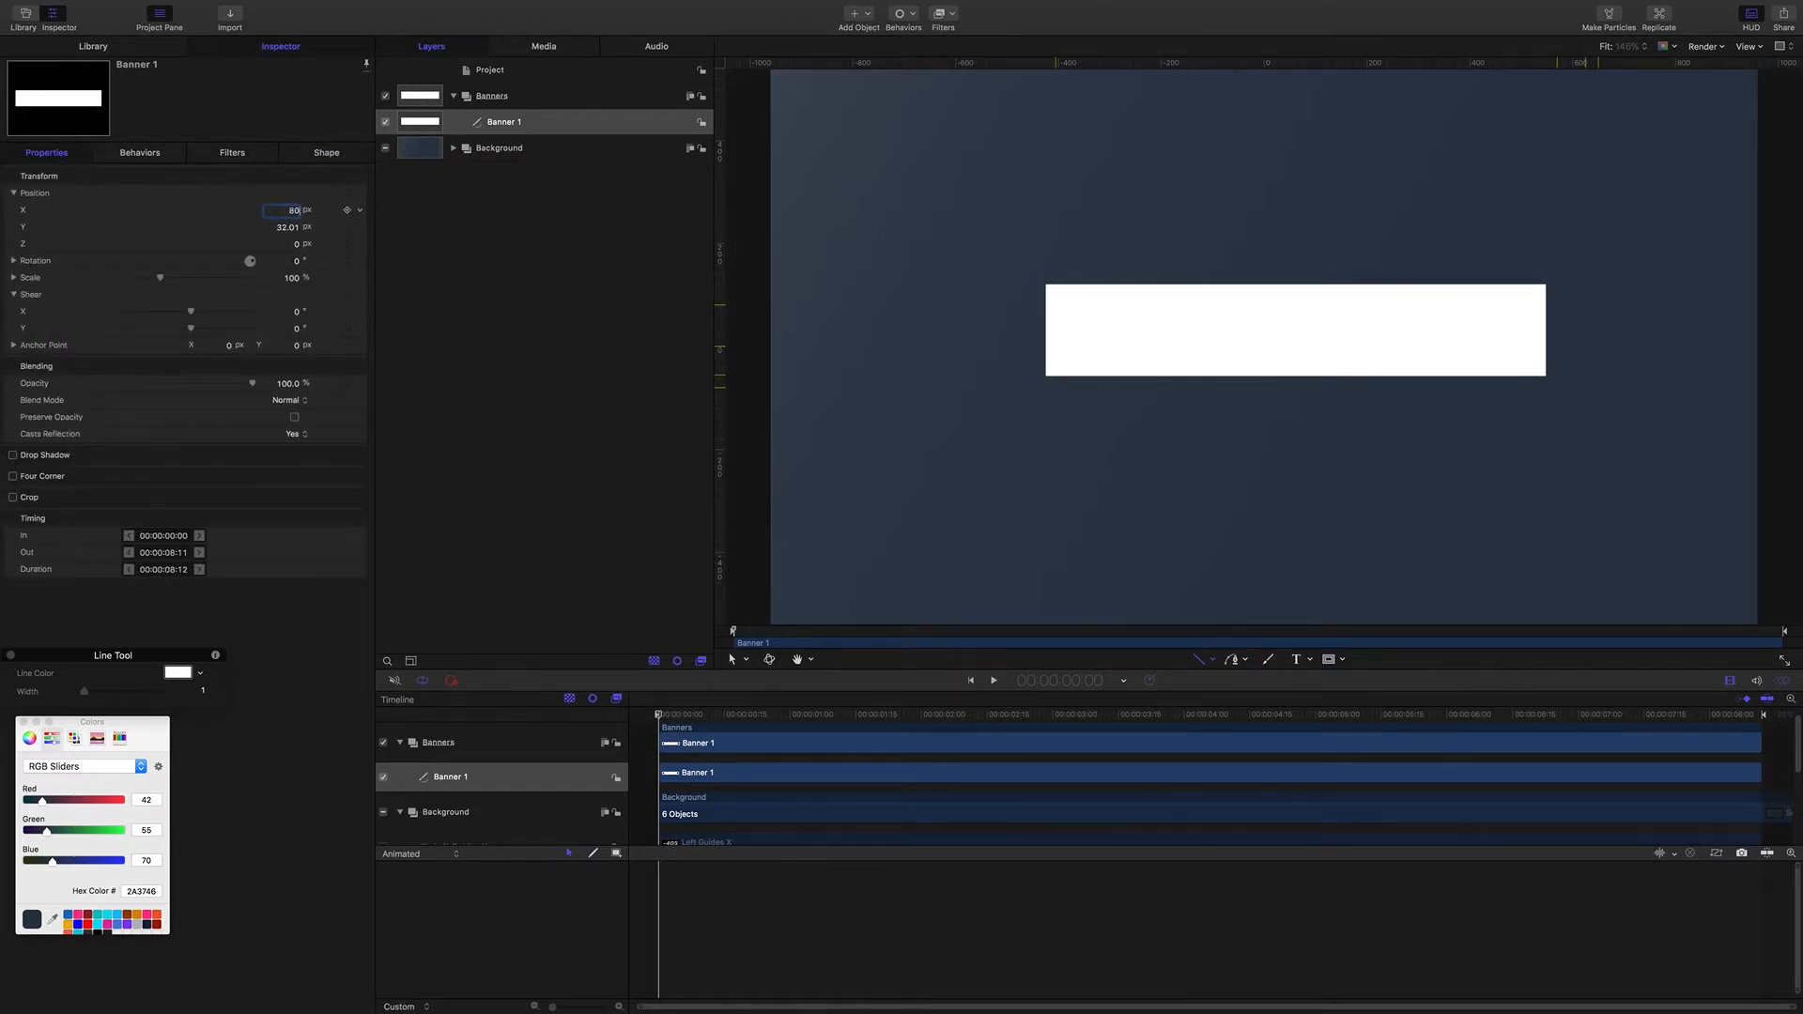
{"action": "key", "text": "Return"}
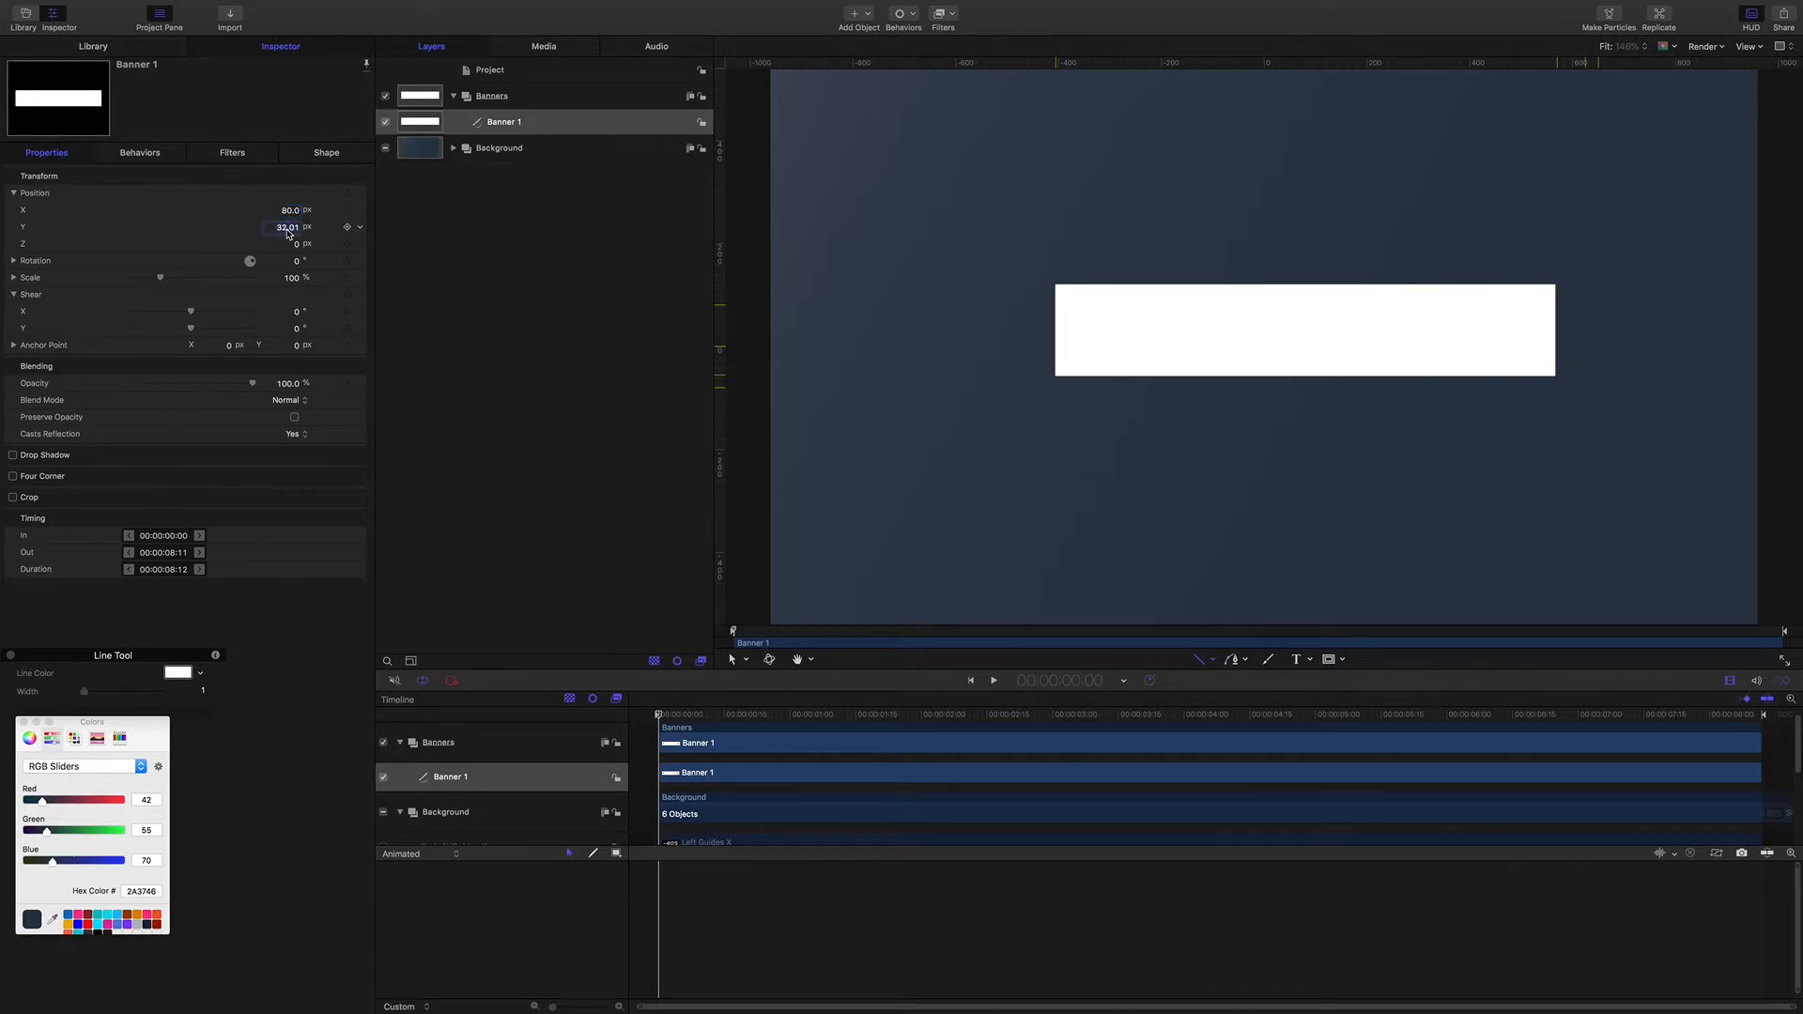
{"action": "key", "text": "Return"}
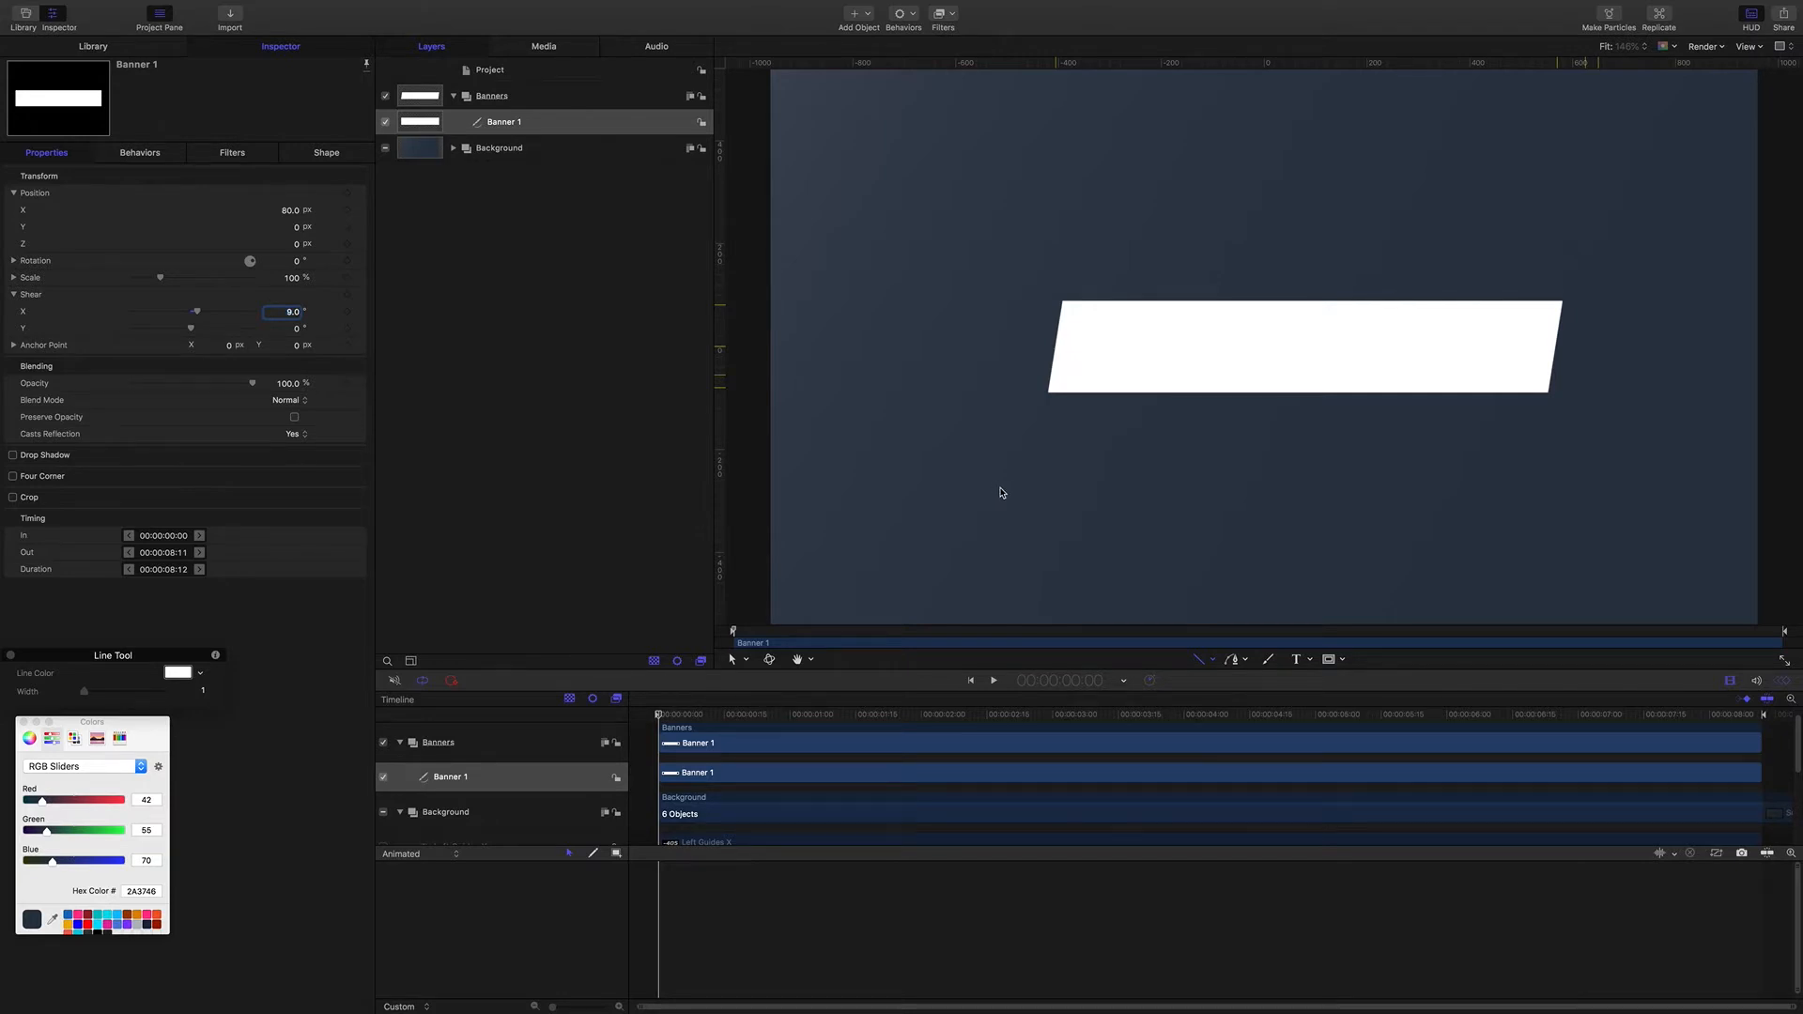
Step: Resize Banner 1 with the guides shown so its outer corners meet the vertical guides at -405 and 570, and hide the guides
{"action": "key", "text": "super+semicolon"}
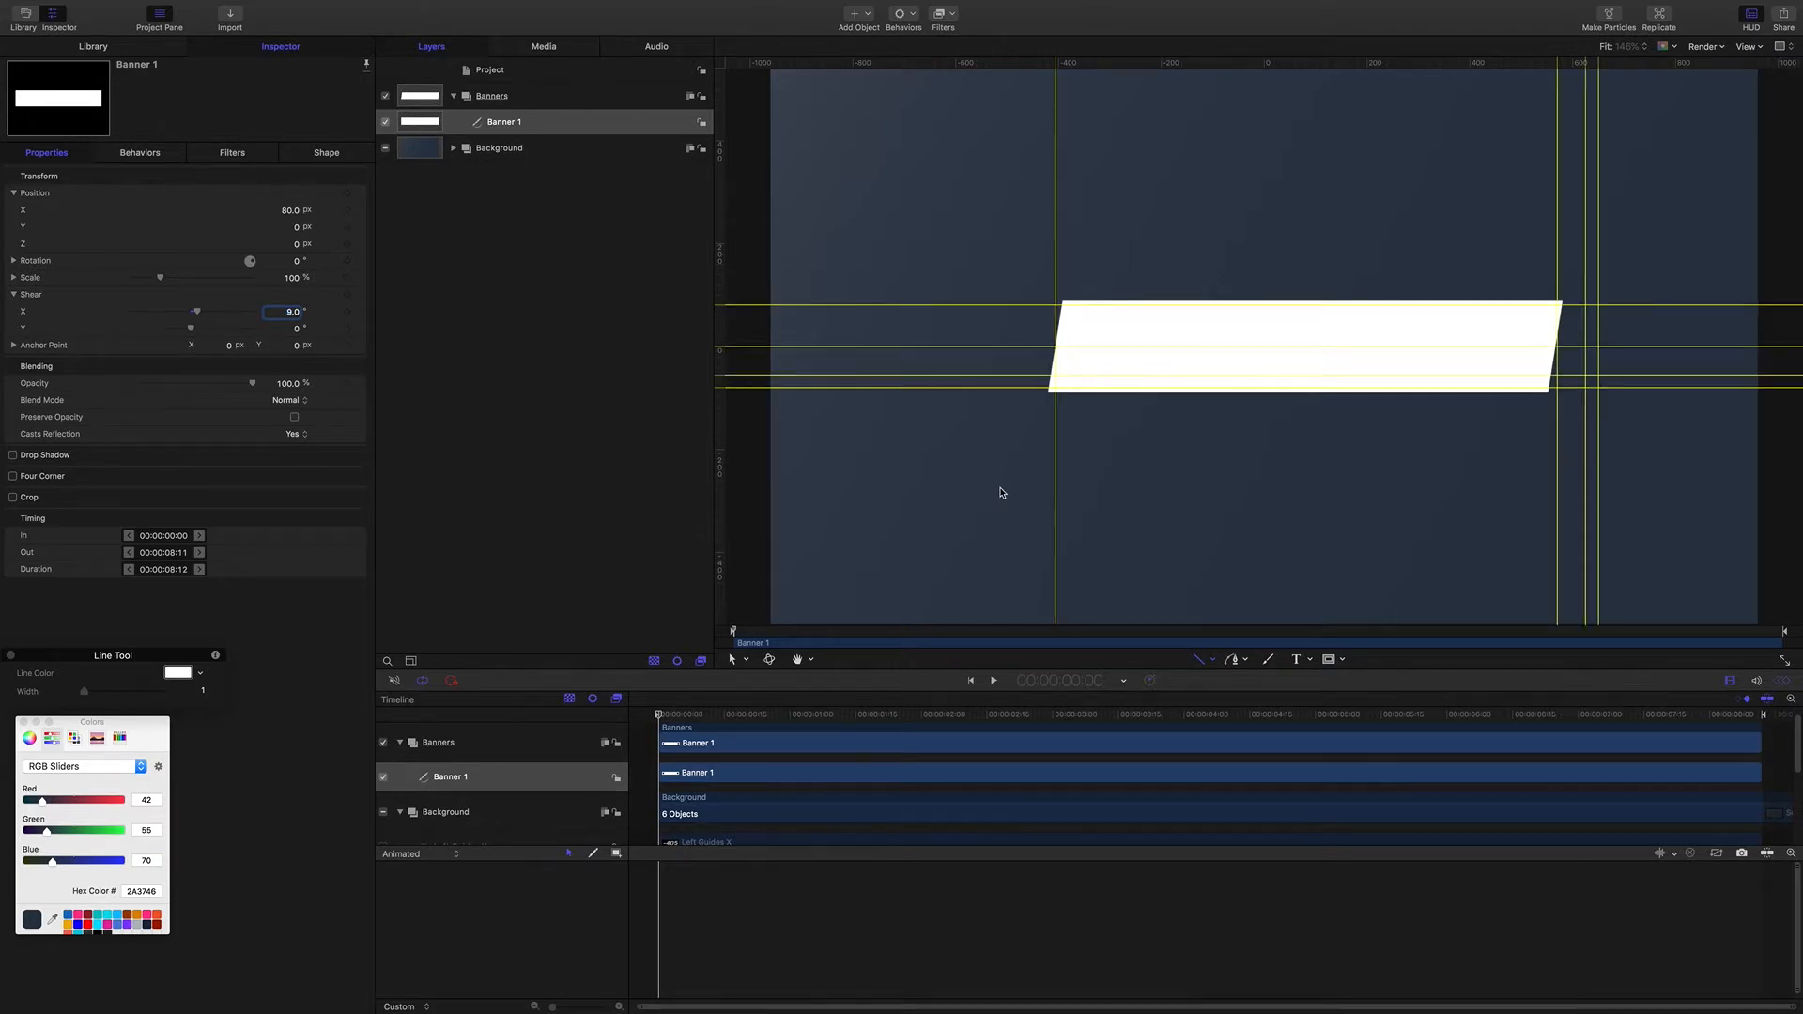
{"action": "key", "text": "s"}
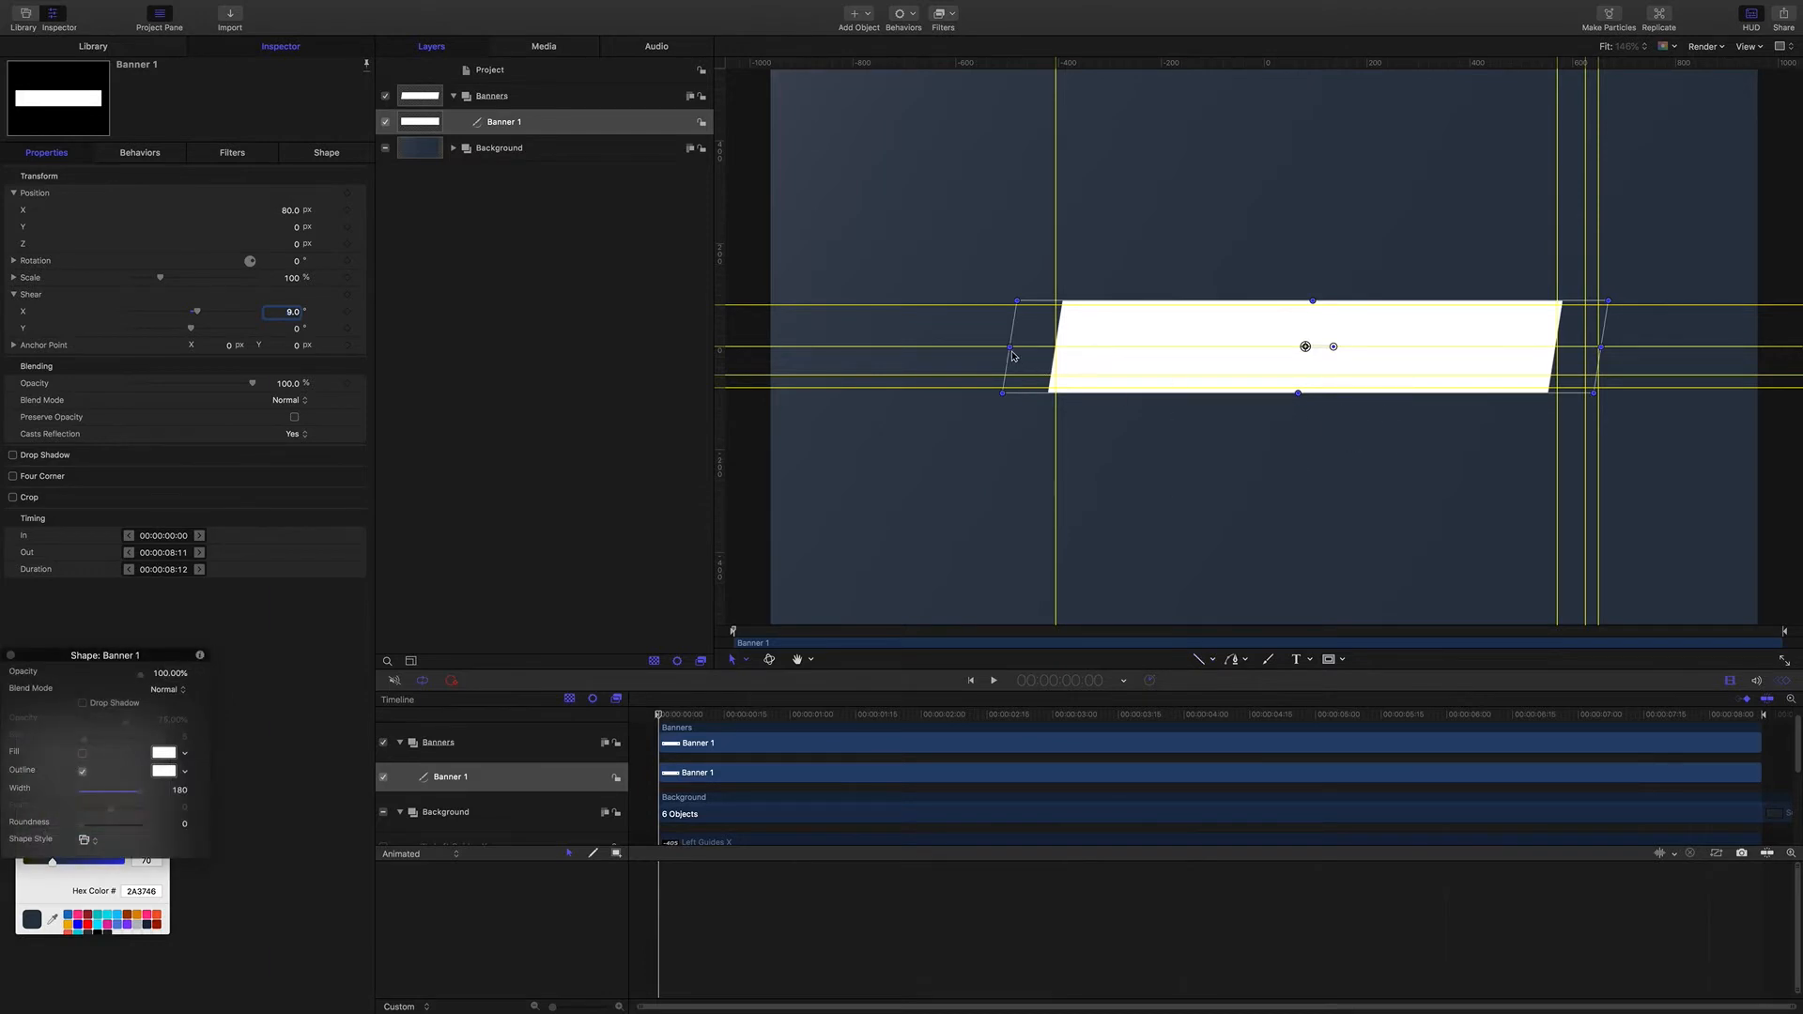
{"action": "left_click_drag", "start_coordinate": [1011, 351], "coordinate": [1014, 348]}
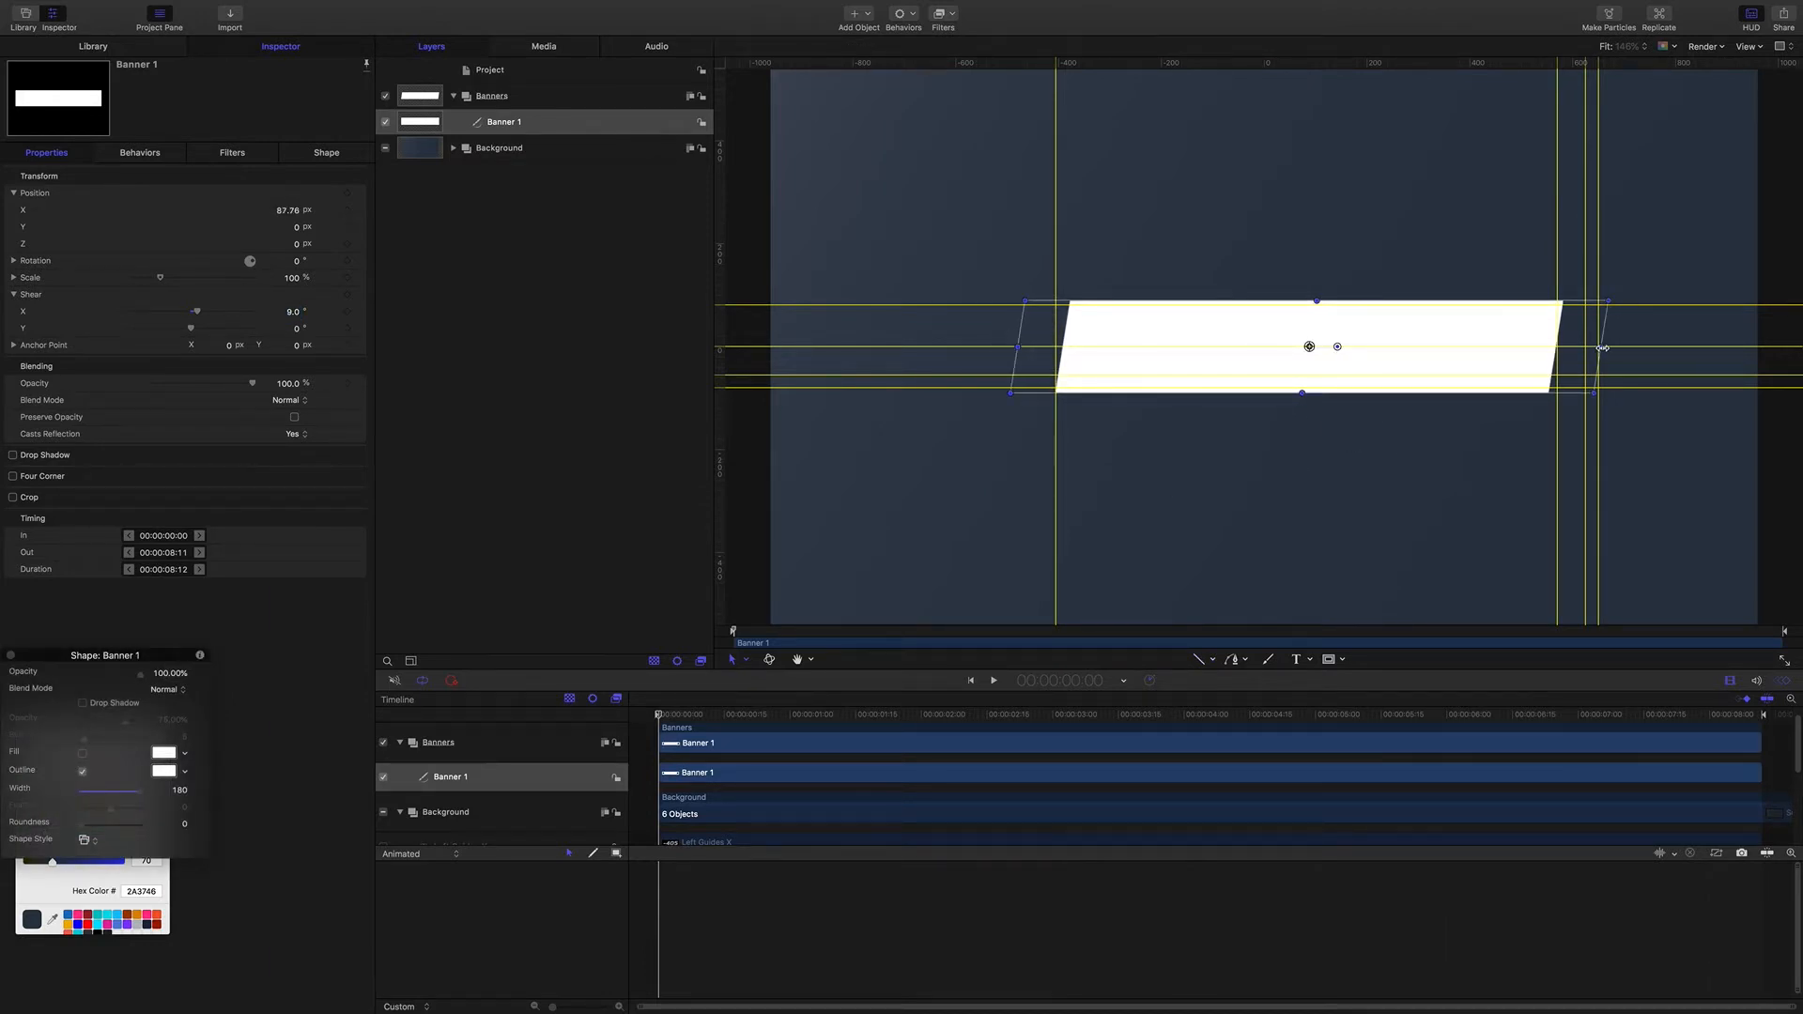
{"action": "left_click_drag", "start_coordinate": [1602, 348], "coordinate": [1594, 349]}
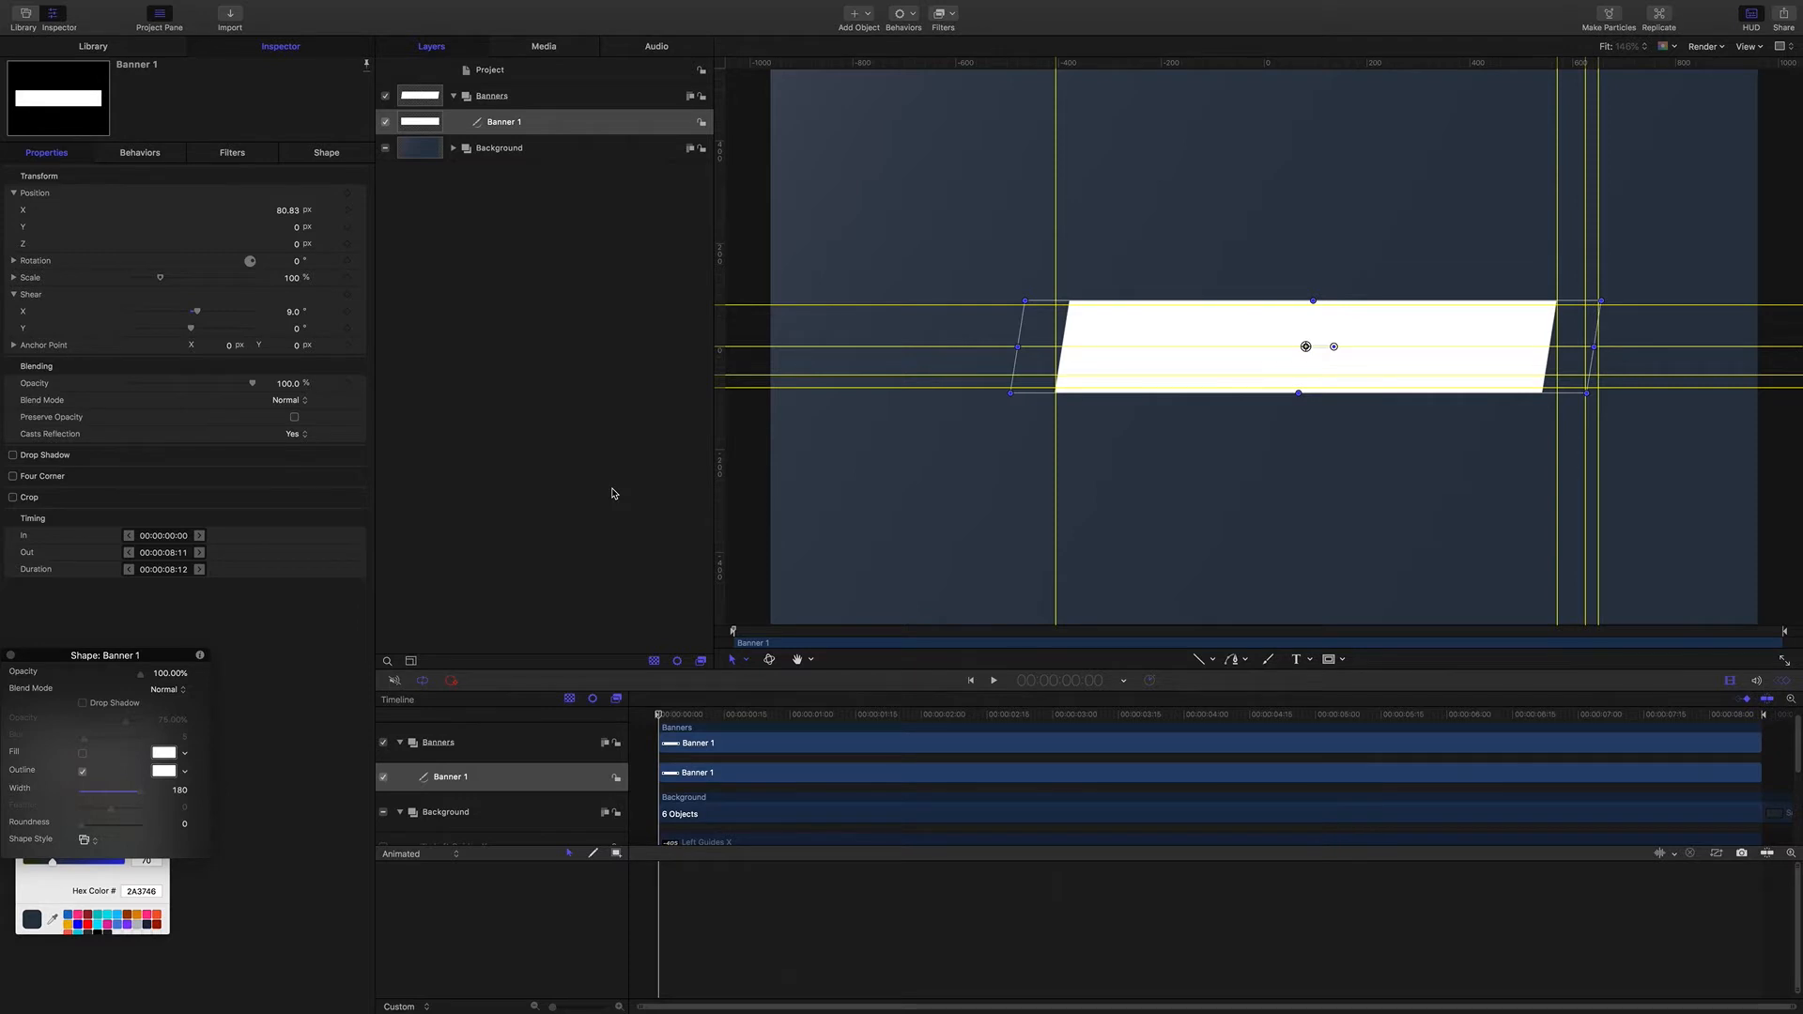
{"action": "key", "text": "super+semicolon"}
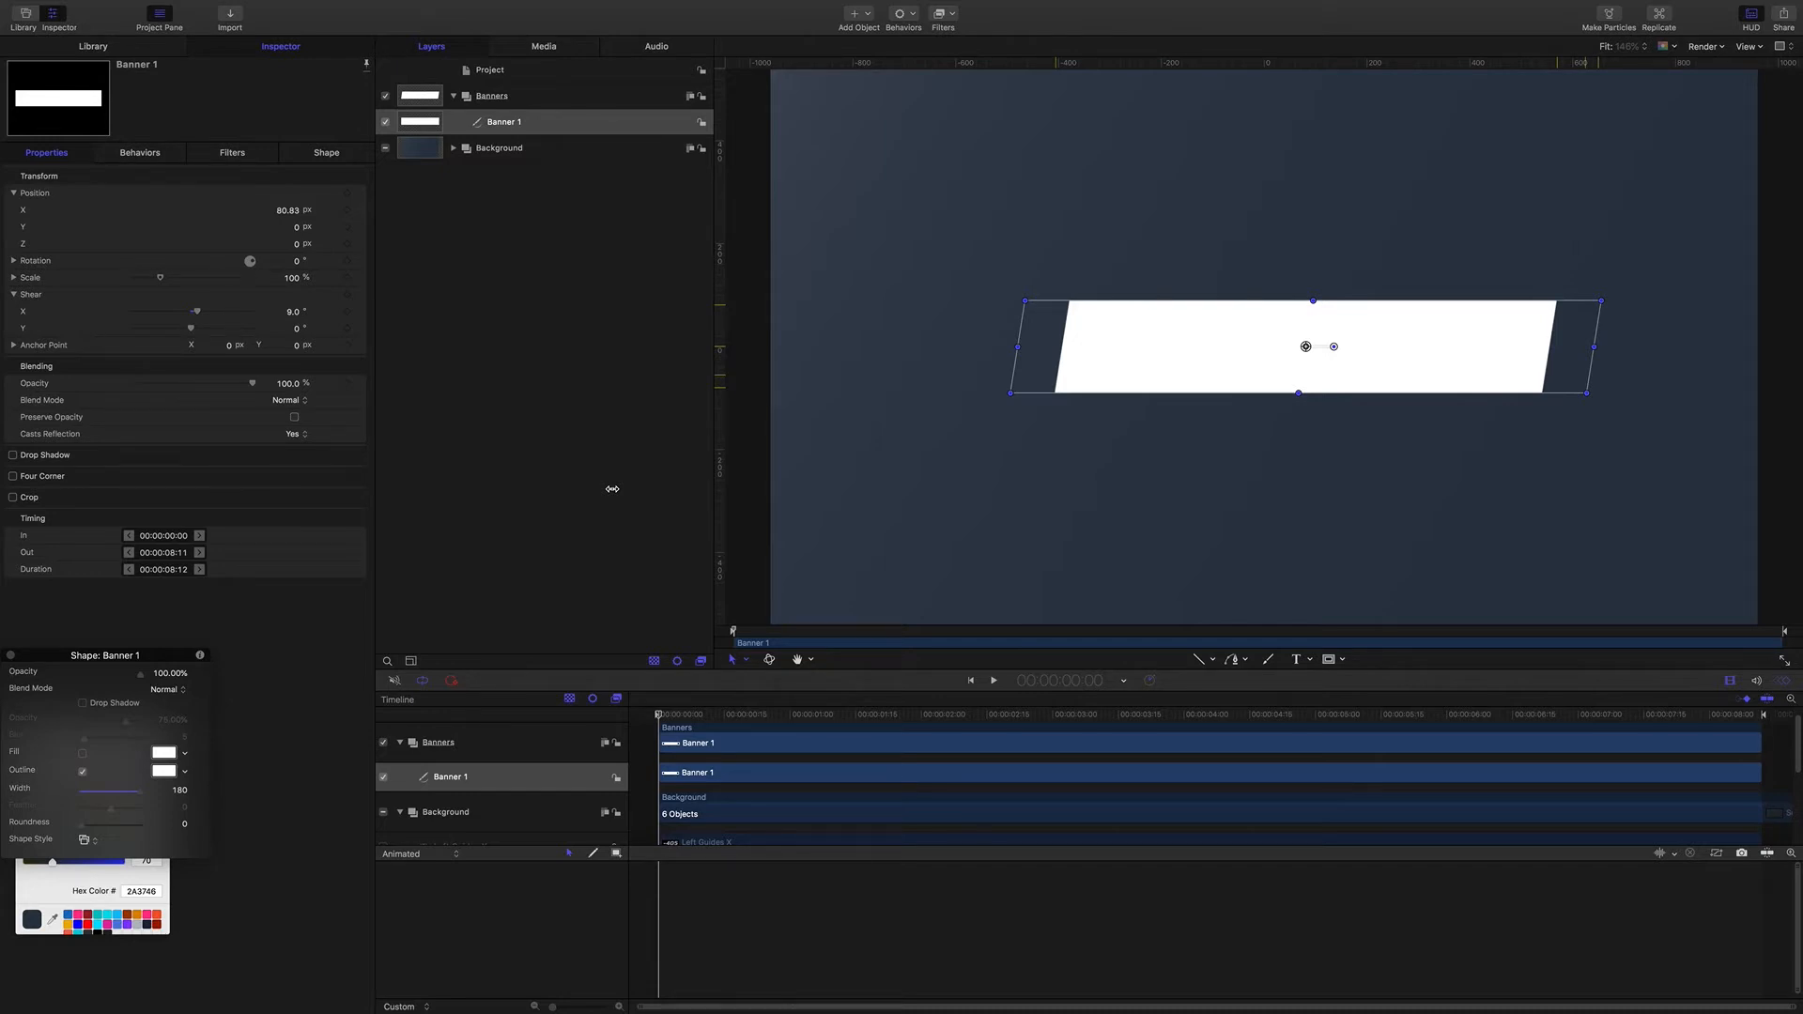
Step: Keyframe Banner 1's Last Point Offset at the first frame with a value of 0%
{"action": "left_click", "coordinate": [326, 154]}
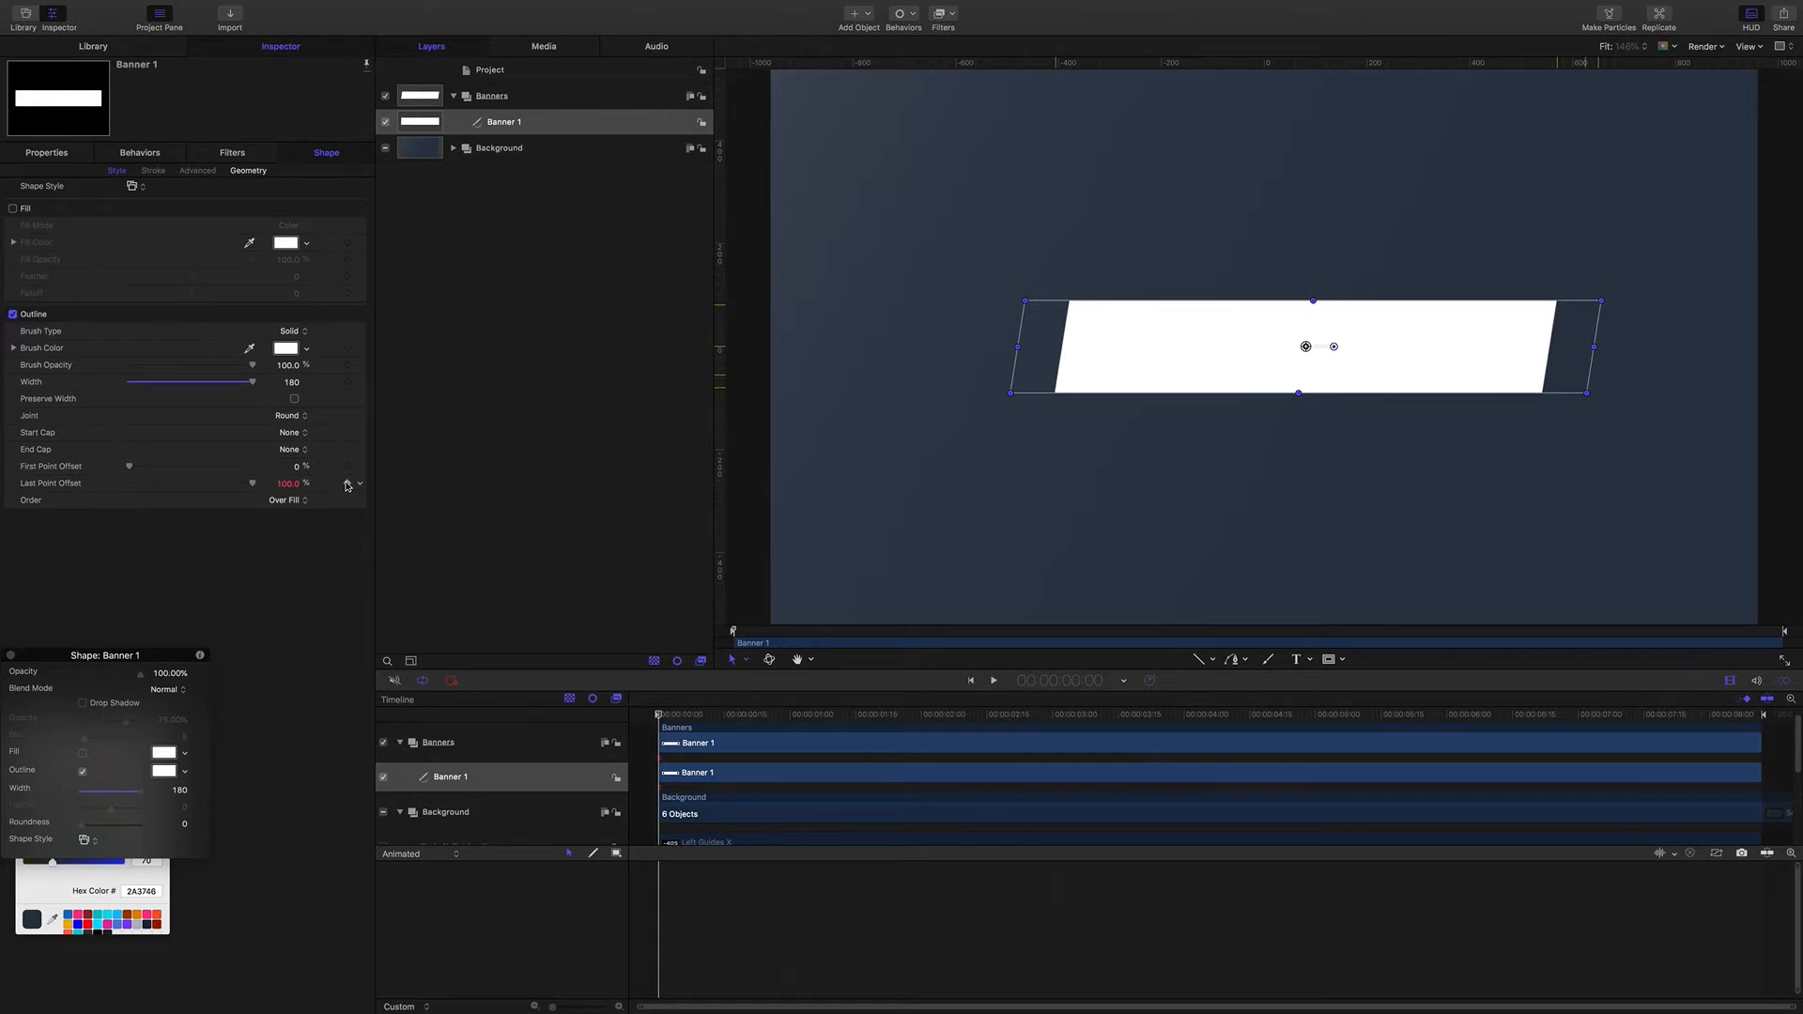
{"action": "left_click_drag", "start_coordinate": [253, 484], "coordinate": [3, 462]}
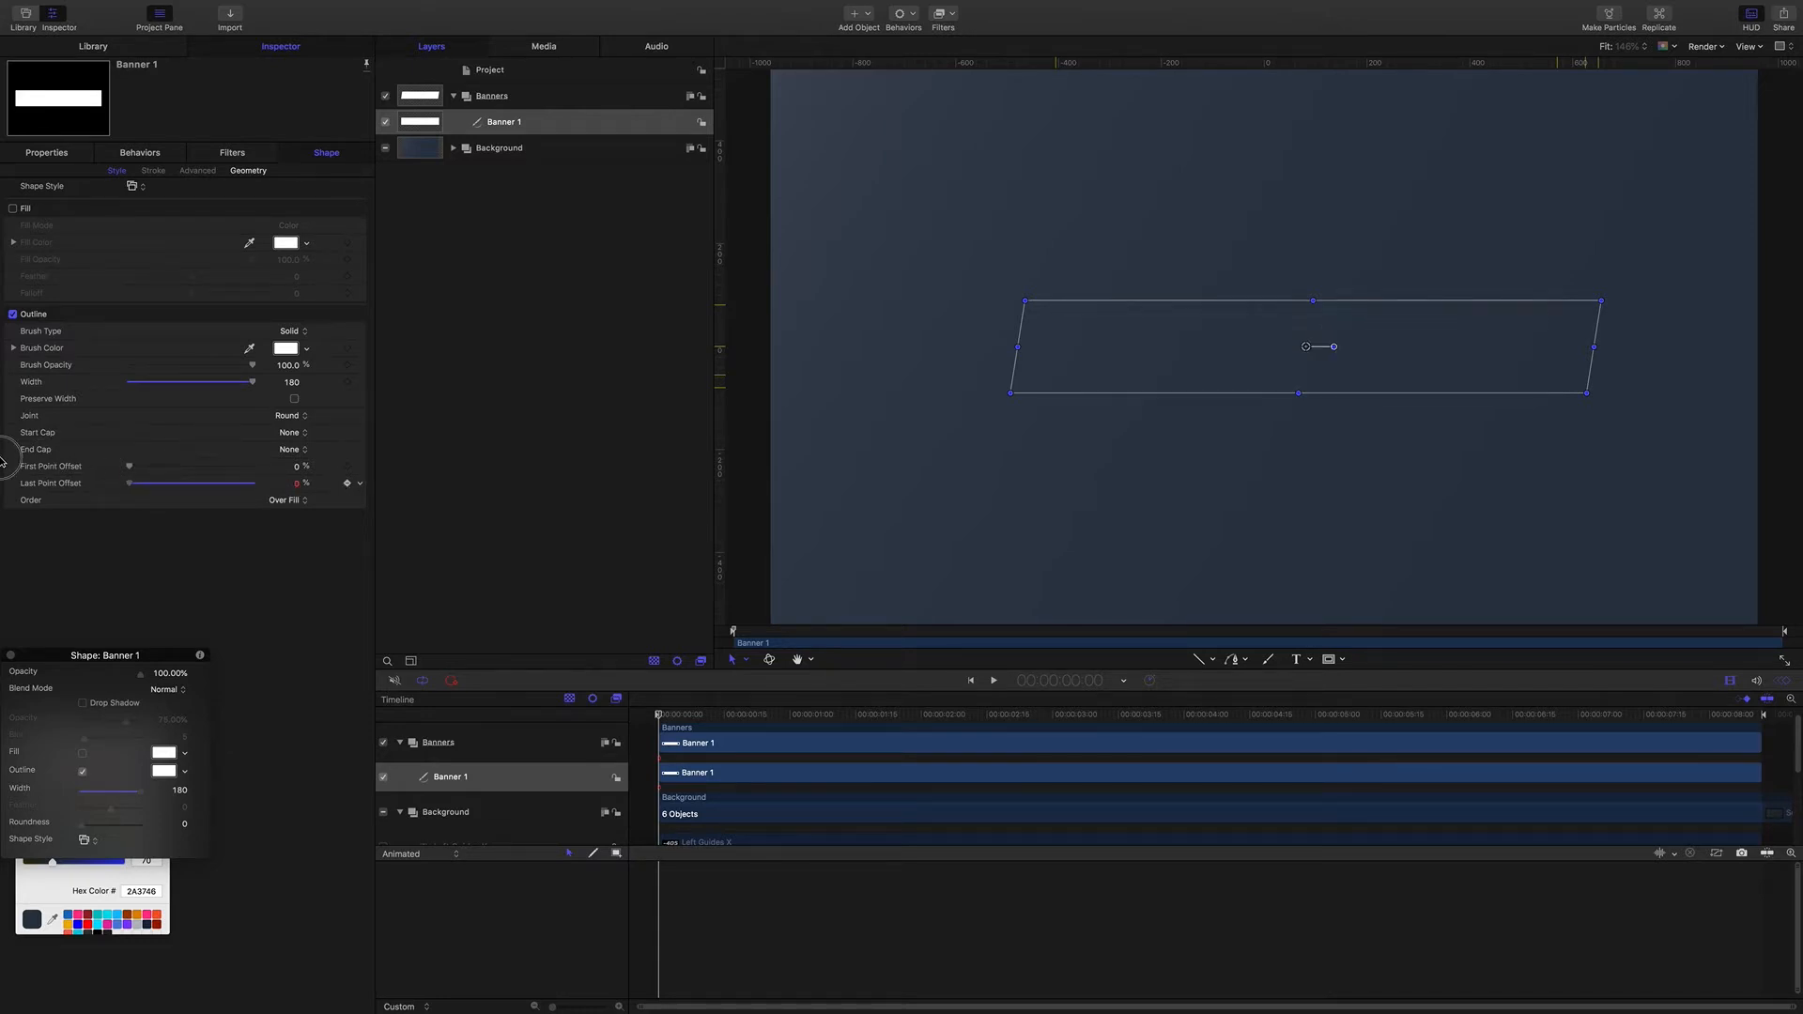
Step: Keyframe Banner 1's Last Point Offset to 100% at 2:05
{"action": "left_click", "coordinate": [1095, 684]}
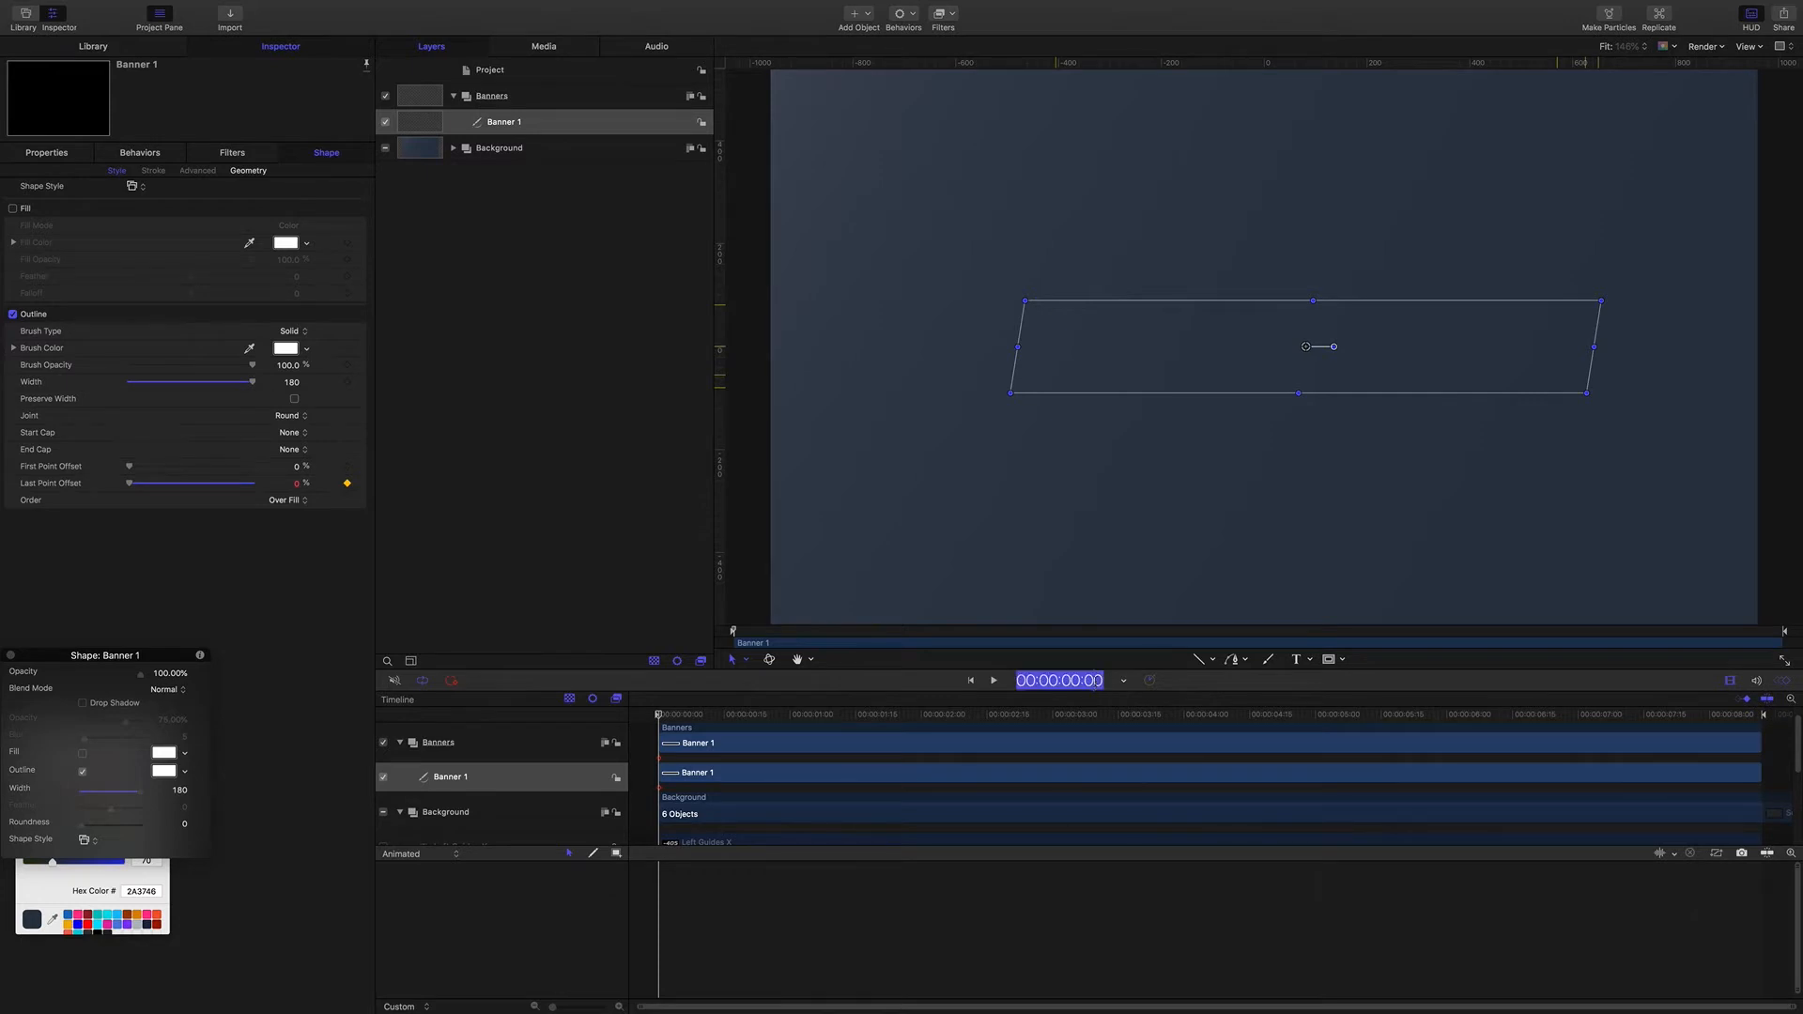
{"action": "type", "text": "205"}
{"action": "key", "text": "Return"}
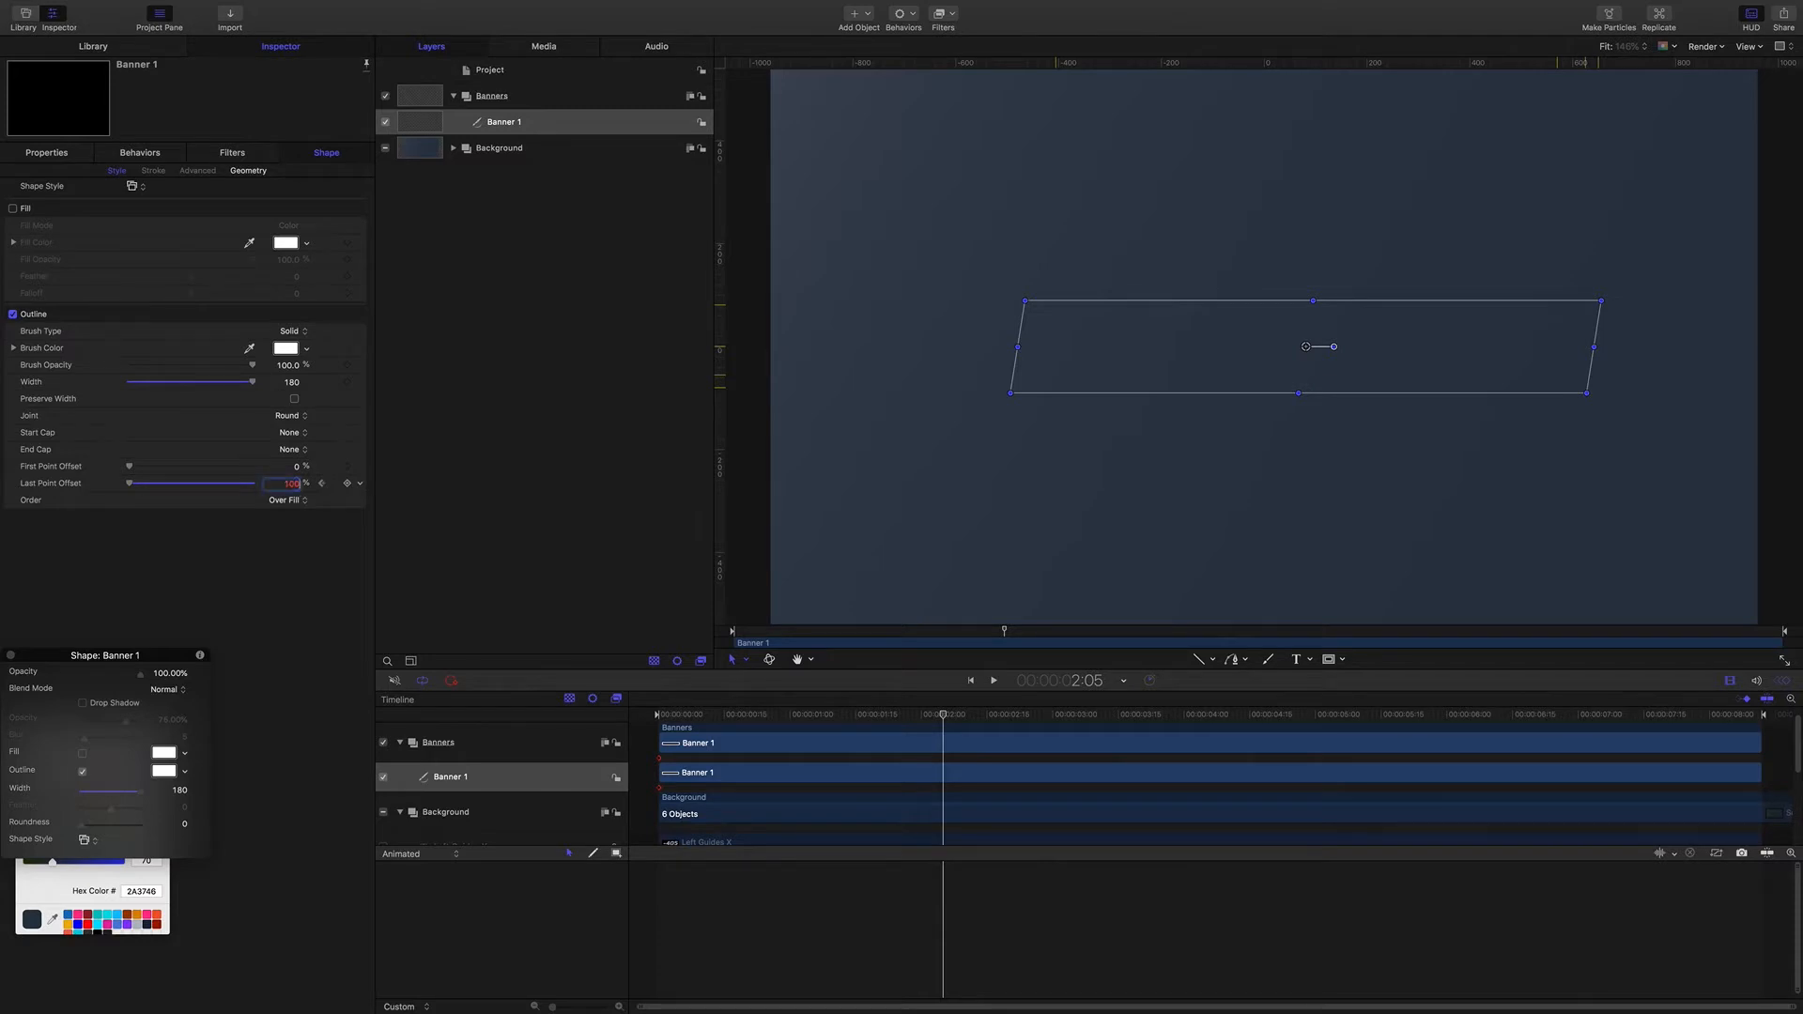
{"action": "key", "text": "Return"}
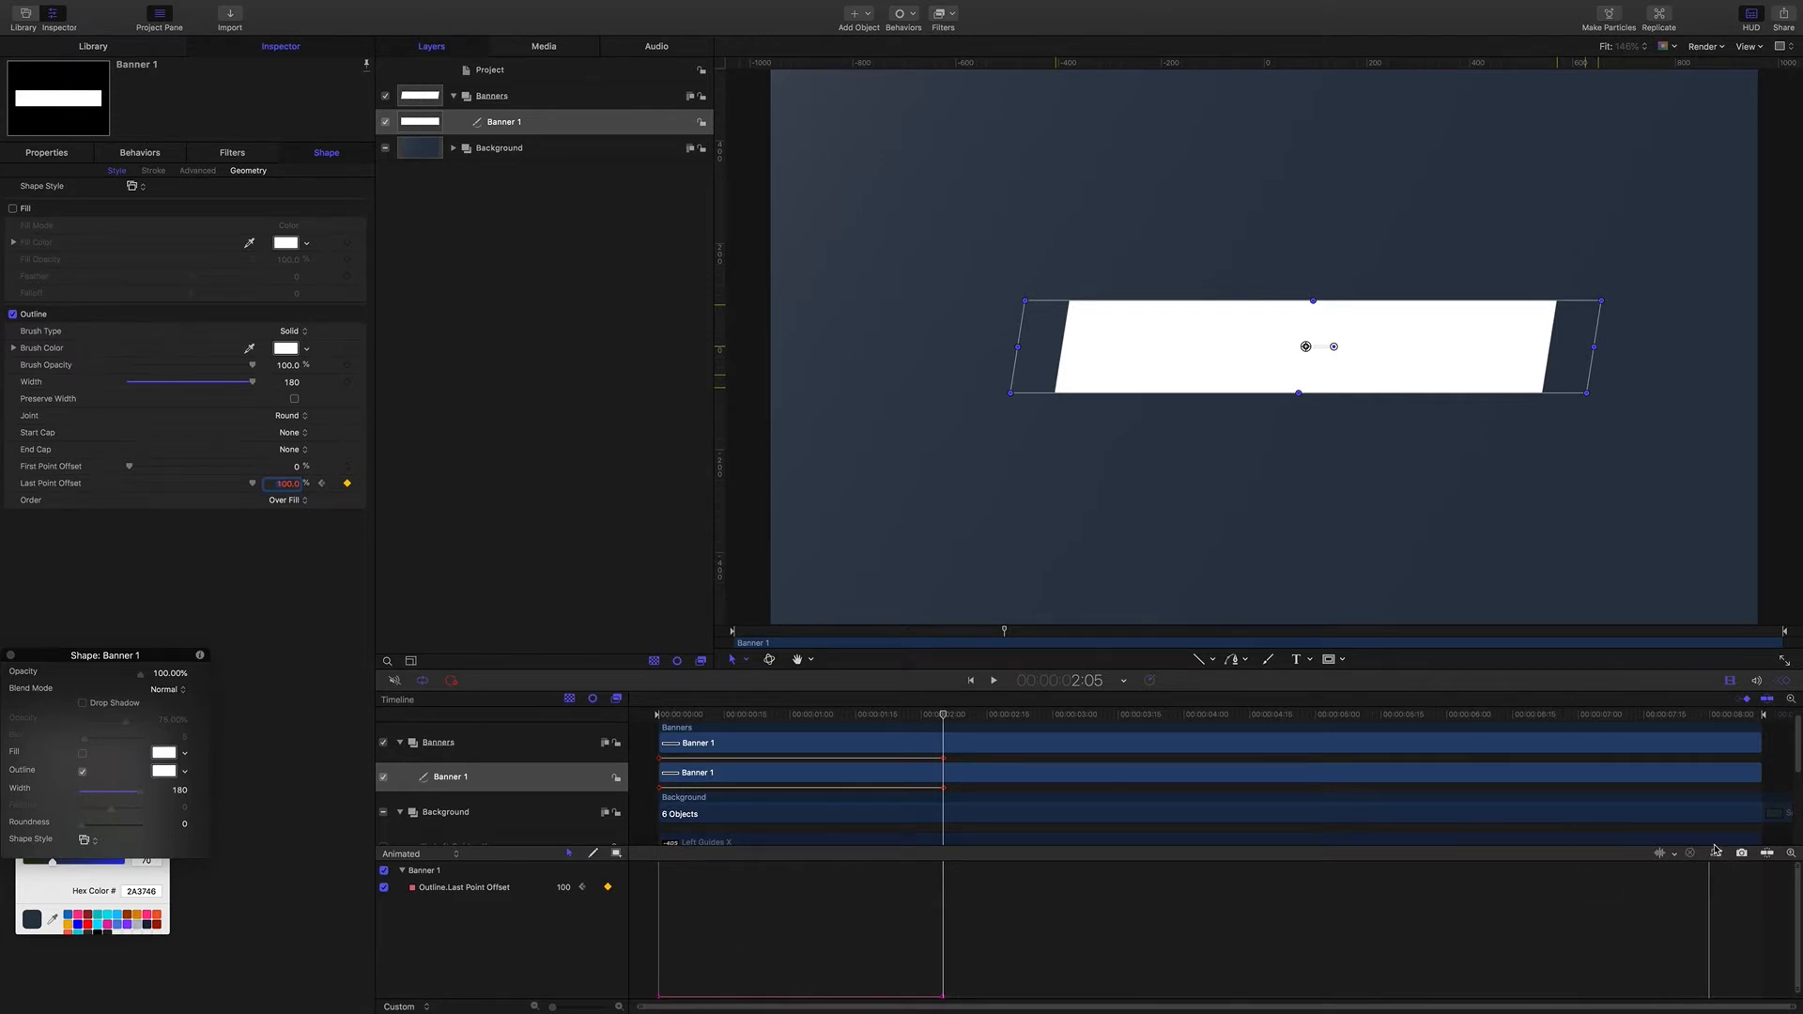
Step: Fit the Last Point Offset curve in the keyframe editor and set both of its keyframes to Bezier interpolation
{"action": "left_click", "coordinate": [1717, 855]}
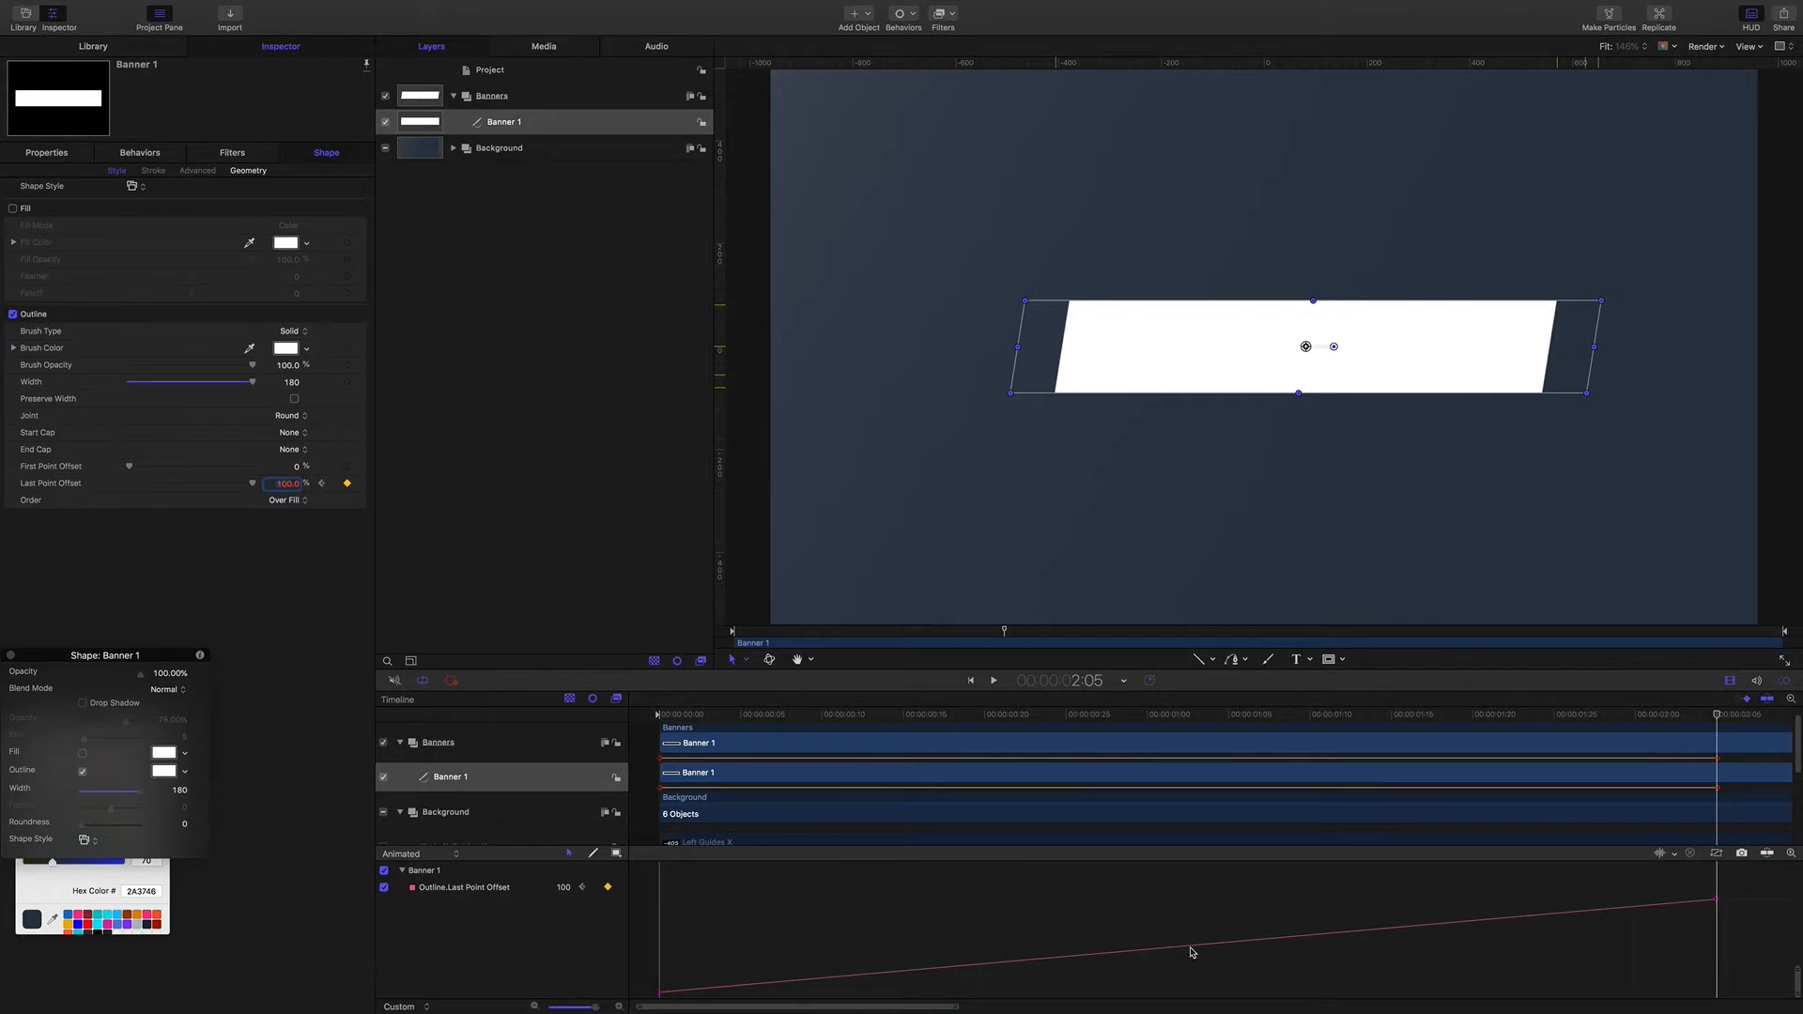
{"action": "left_click_drag", "start_coordinate": [596, 1007], "coordinate": [532, 998]}
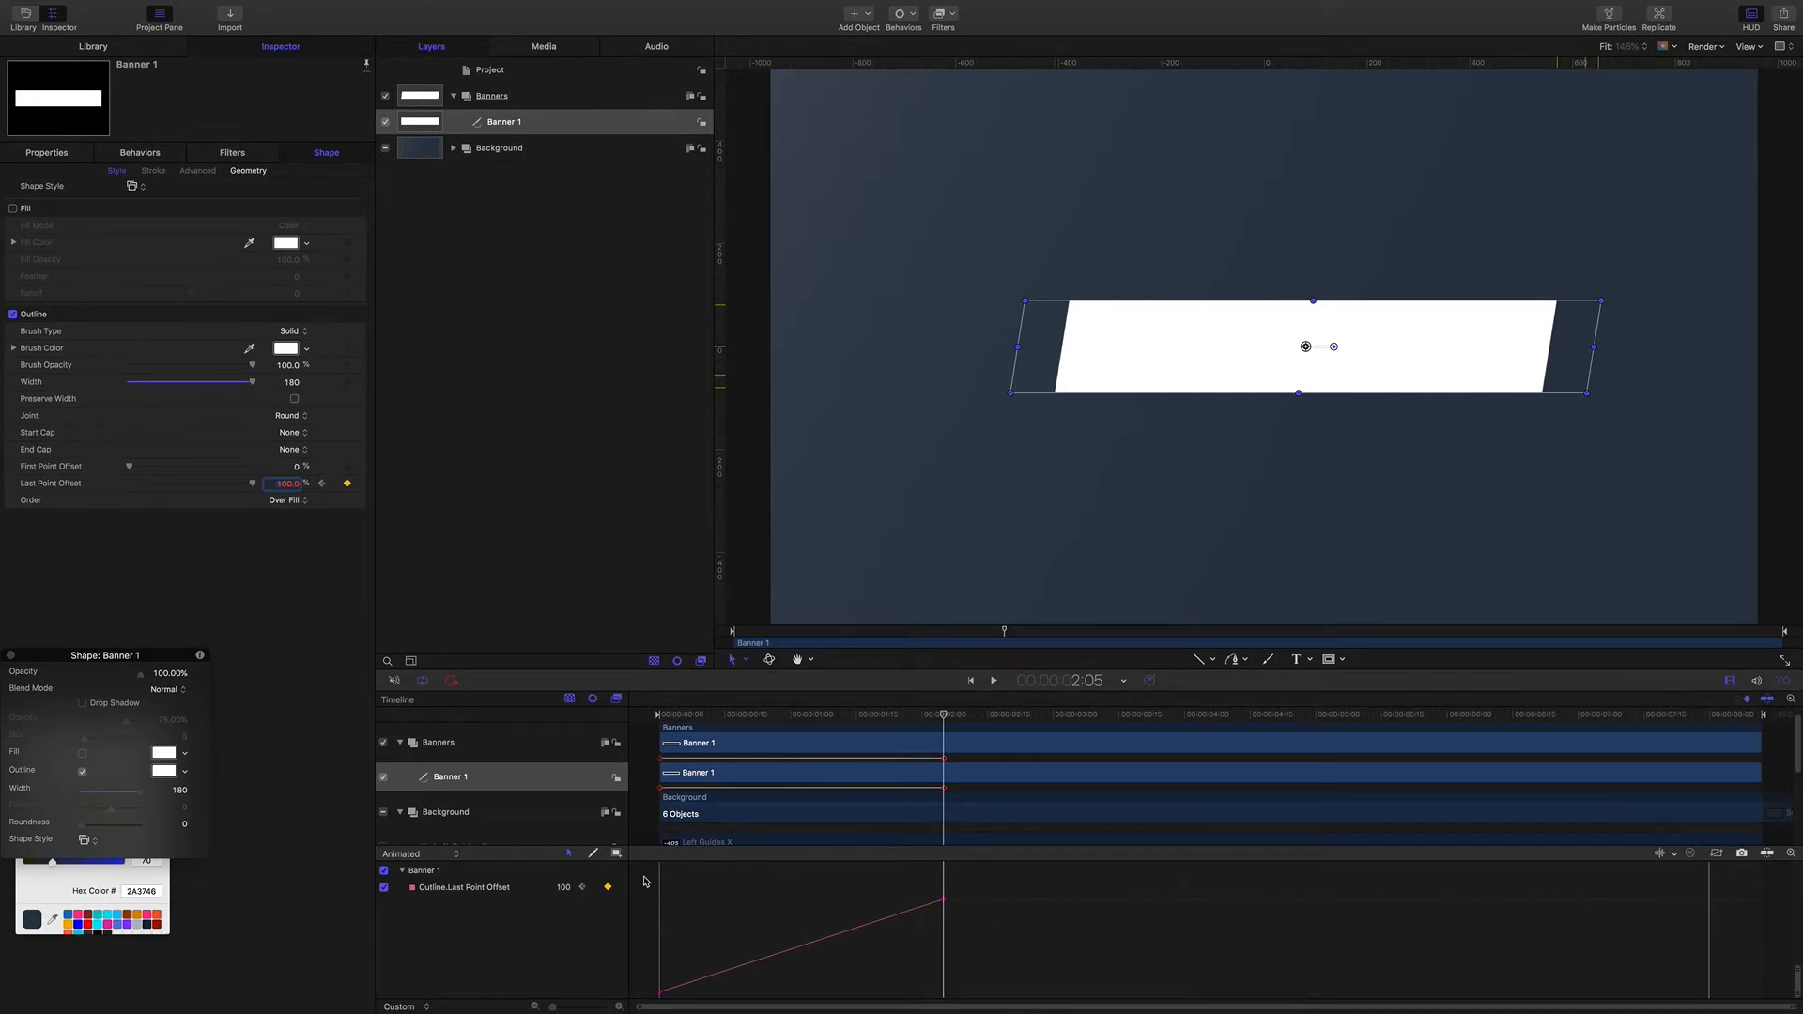
{"action": "left_click_drag", "start_coordinate": [644, 873], "coordinate": [963, 992]}
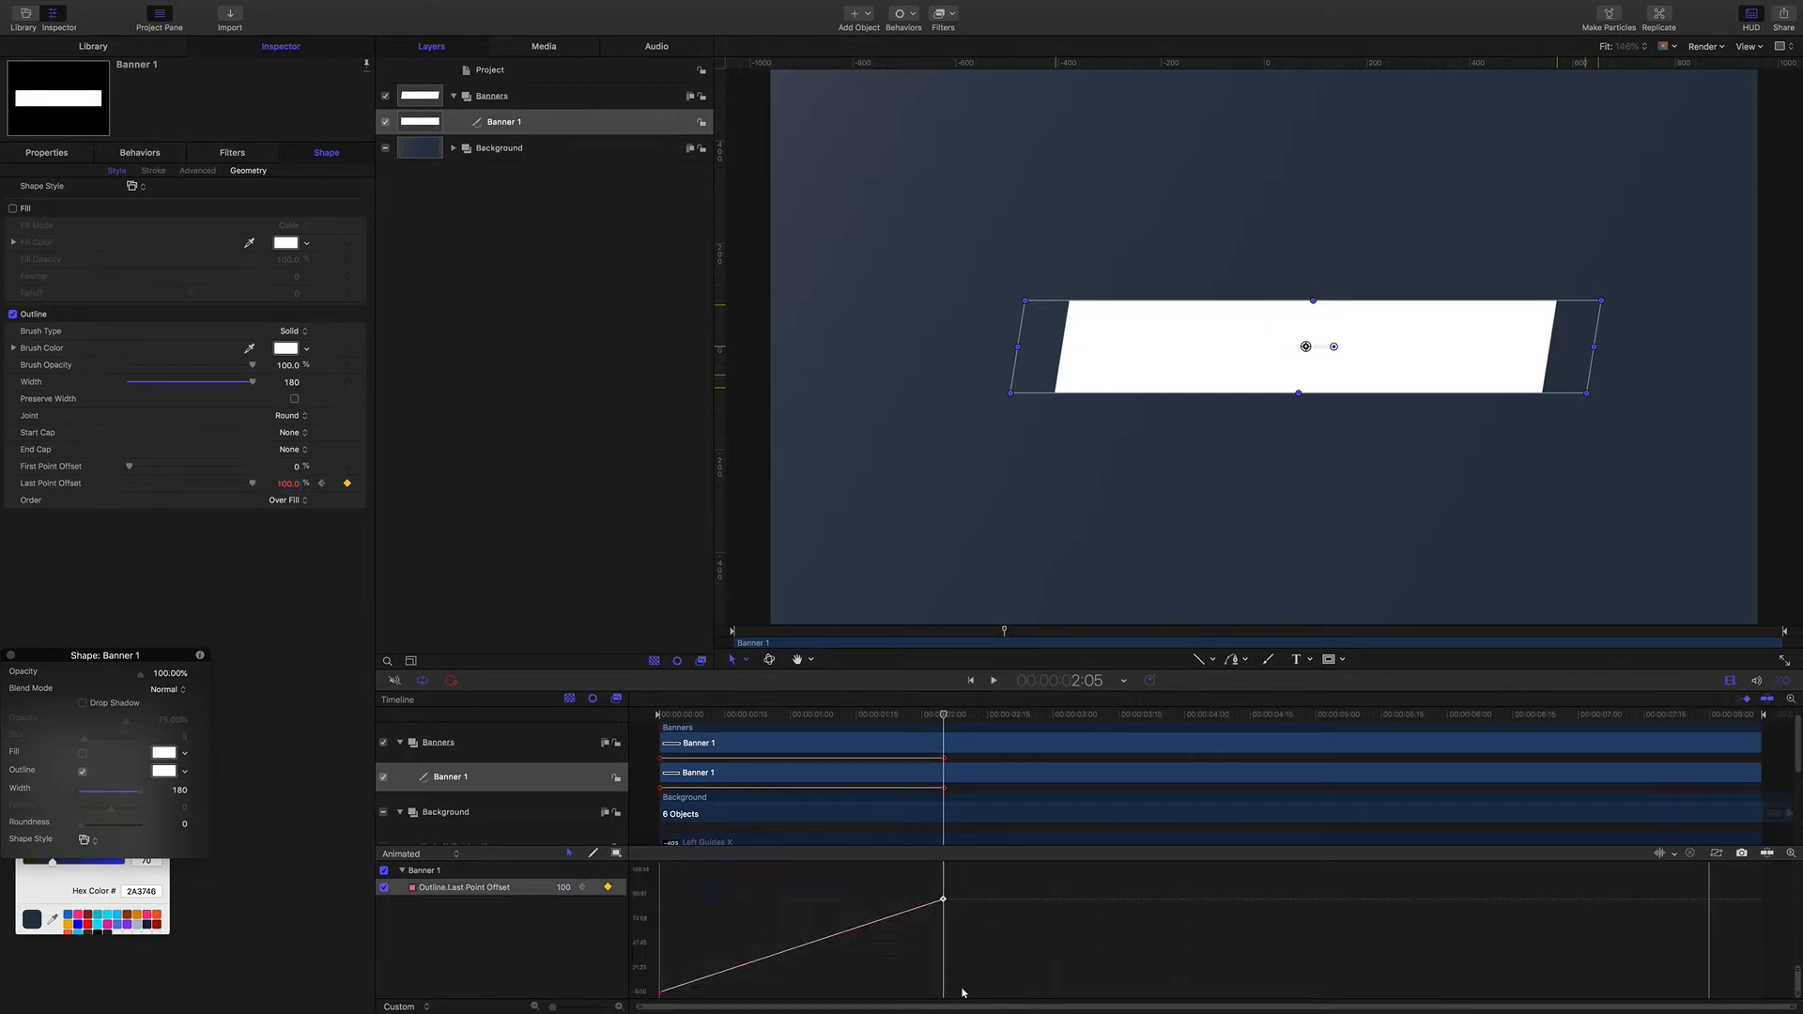
{"action": "left_click_drag", "start_coordinate": [655, 875], "coordinate": [981, 1010]}
{"action": "right_click", "coordinate": [942, 901]}
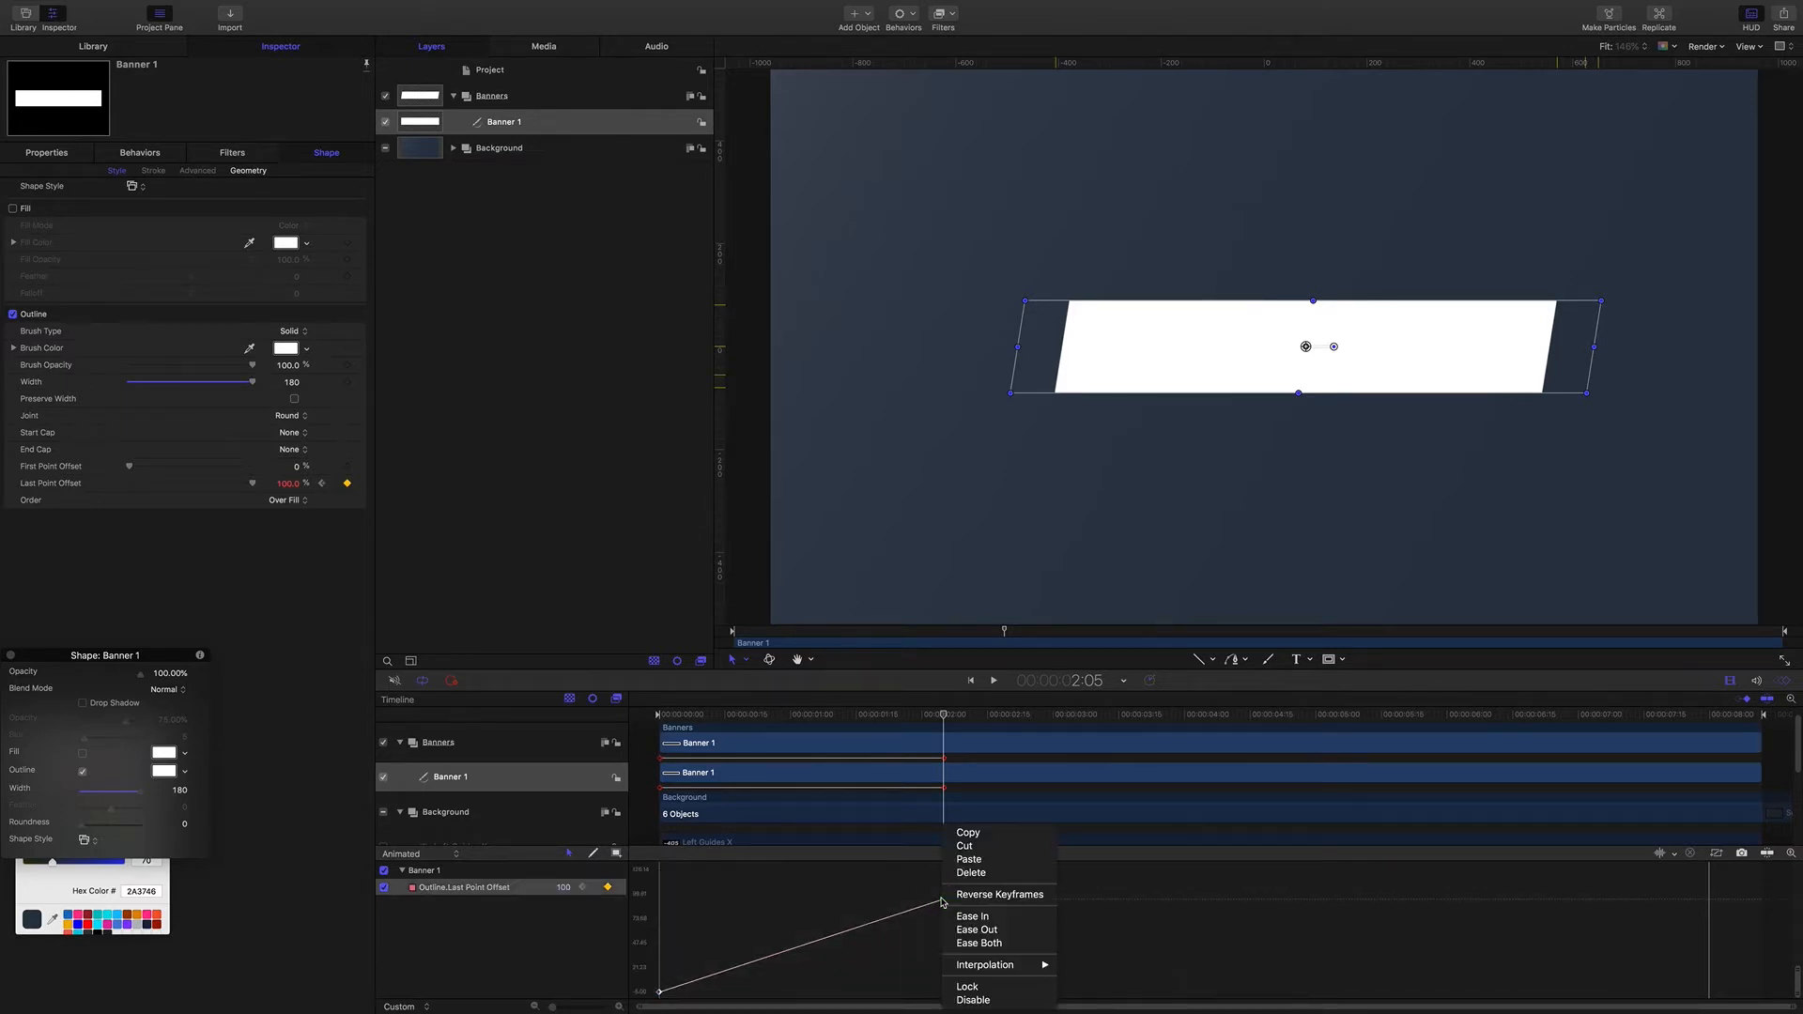
{"action": "mouse_move", "coordinate": [995, 964]}
{"action": "left_click", "coordinate": [1084, 961]}
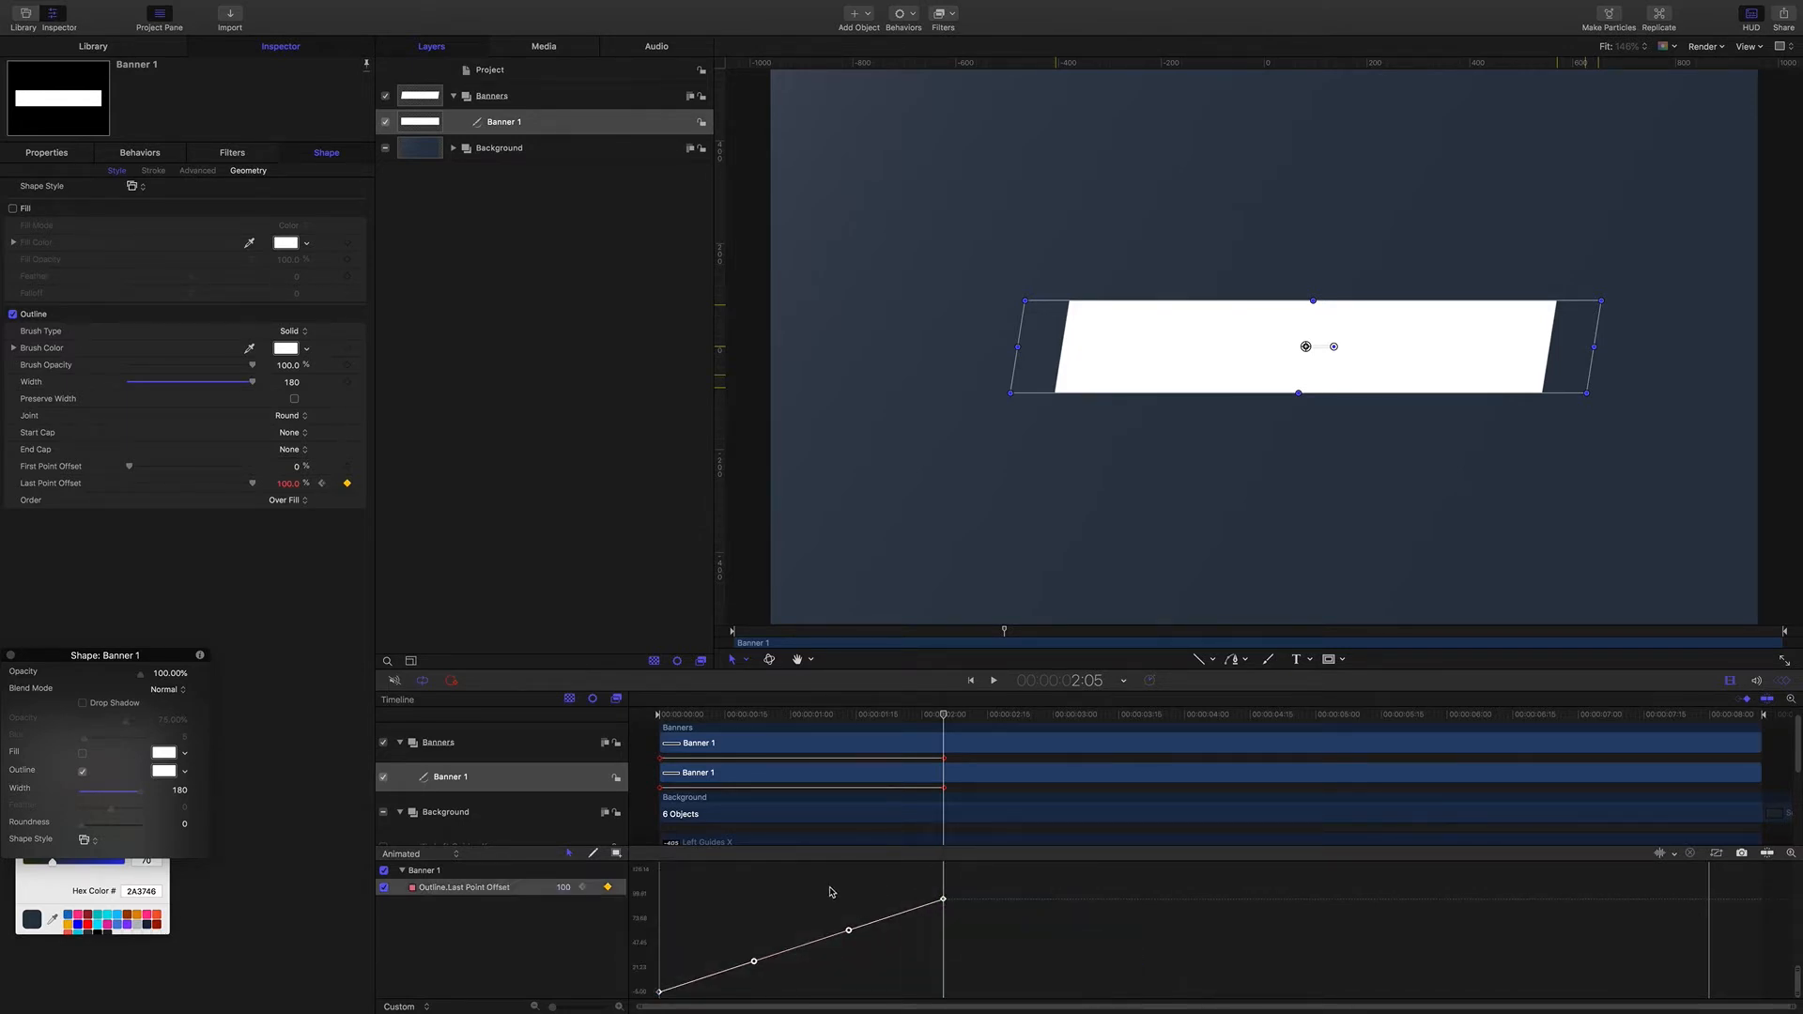
Step: Bend the Last Point Offset curve into an S shape by pulling both keyframes' Bezier handles horizontally inward, with the playhead at 1:00
{"action": "right_click", "coordinate": [848, 931]}
{"action": "left_click", "coordinate": [866, 937]}
{"action": "left_click_drag", "start_coordinate": [687, 949], "coordinate": [641, 1004]}
{"action": "right_click", "coordinate": [754, 960]}
{"action": "left_click", "coordinate": [801, 966]}
{"action": "left_click_drag", "start_coordinate": [944, 717], "coordinate": [790, 709]}
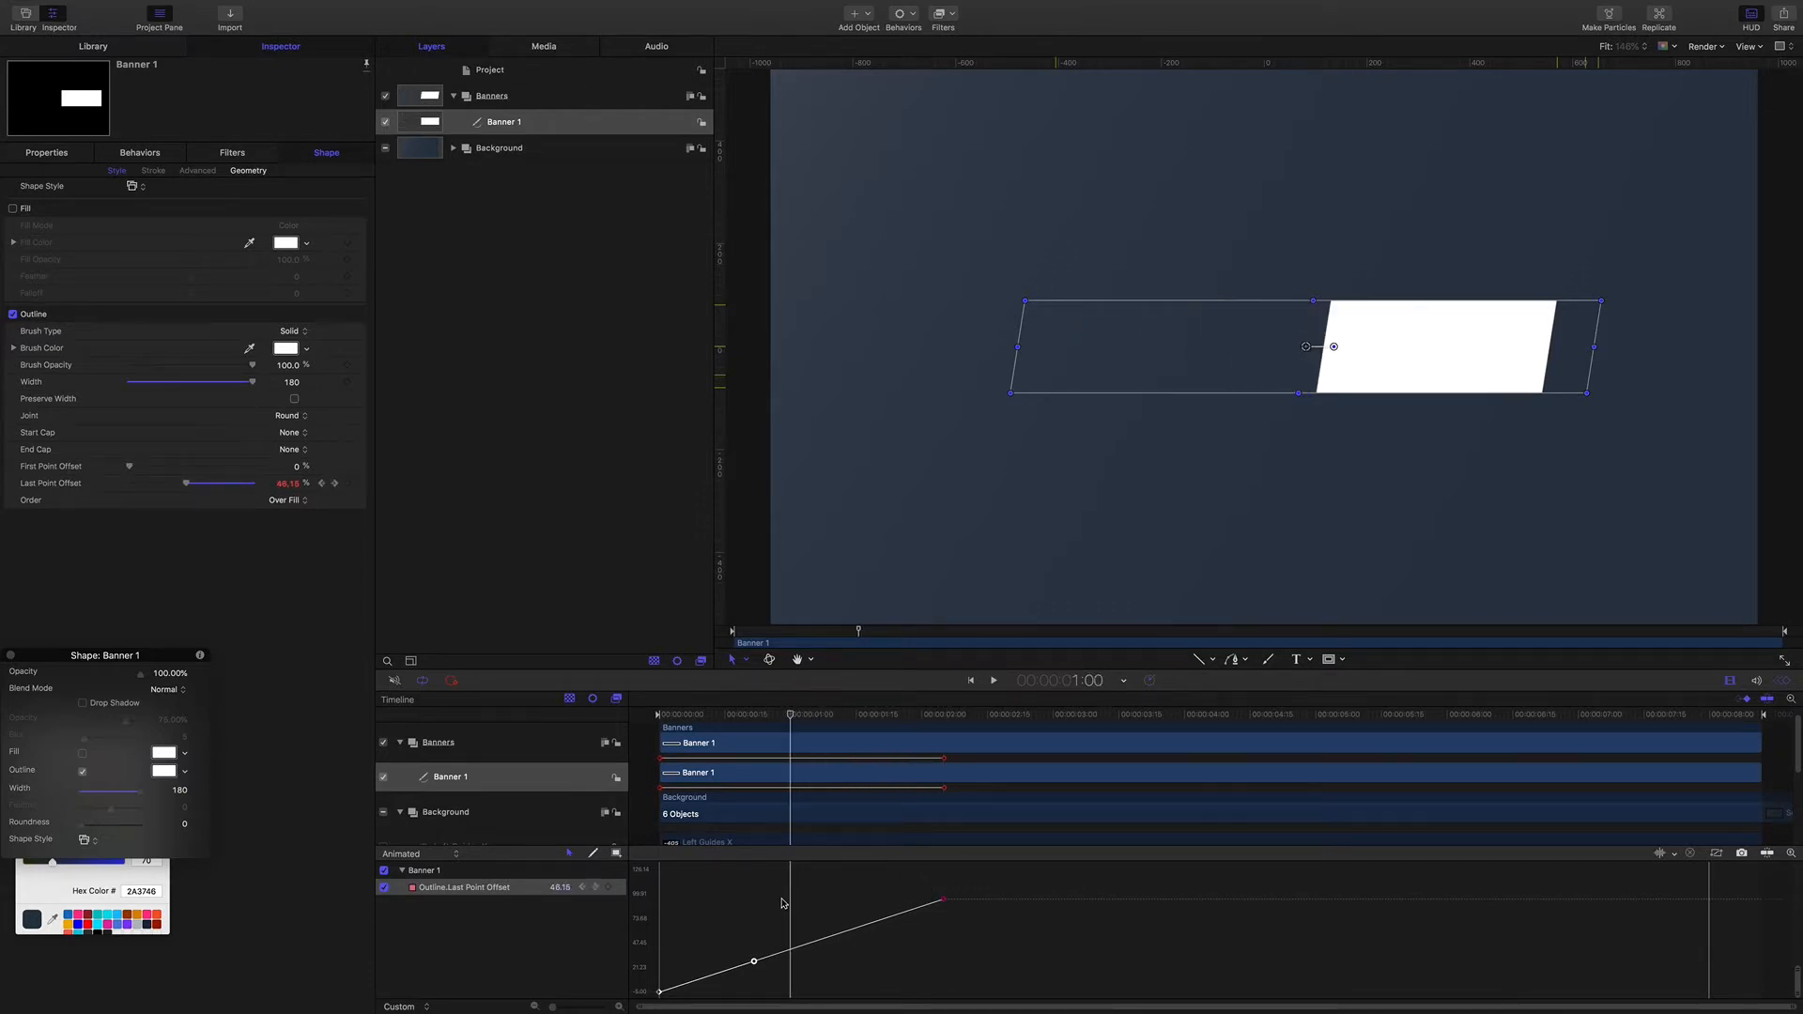
{"action": "left_click_drag", "start_coordinate": [754, 963], "coordinate": [830, 991]}
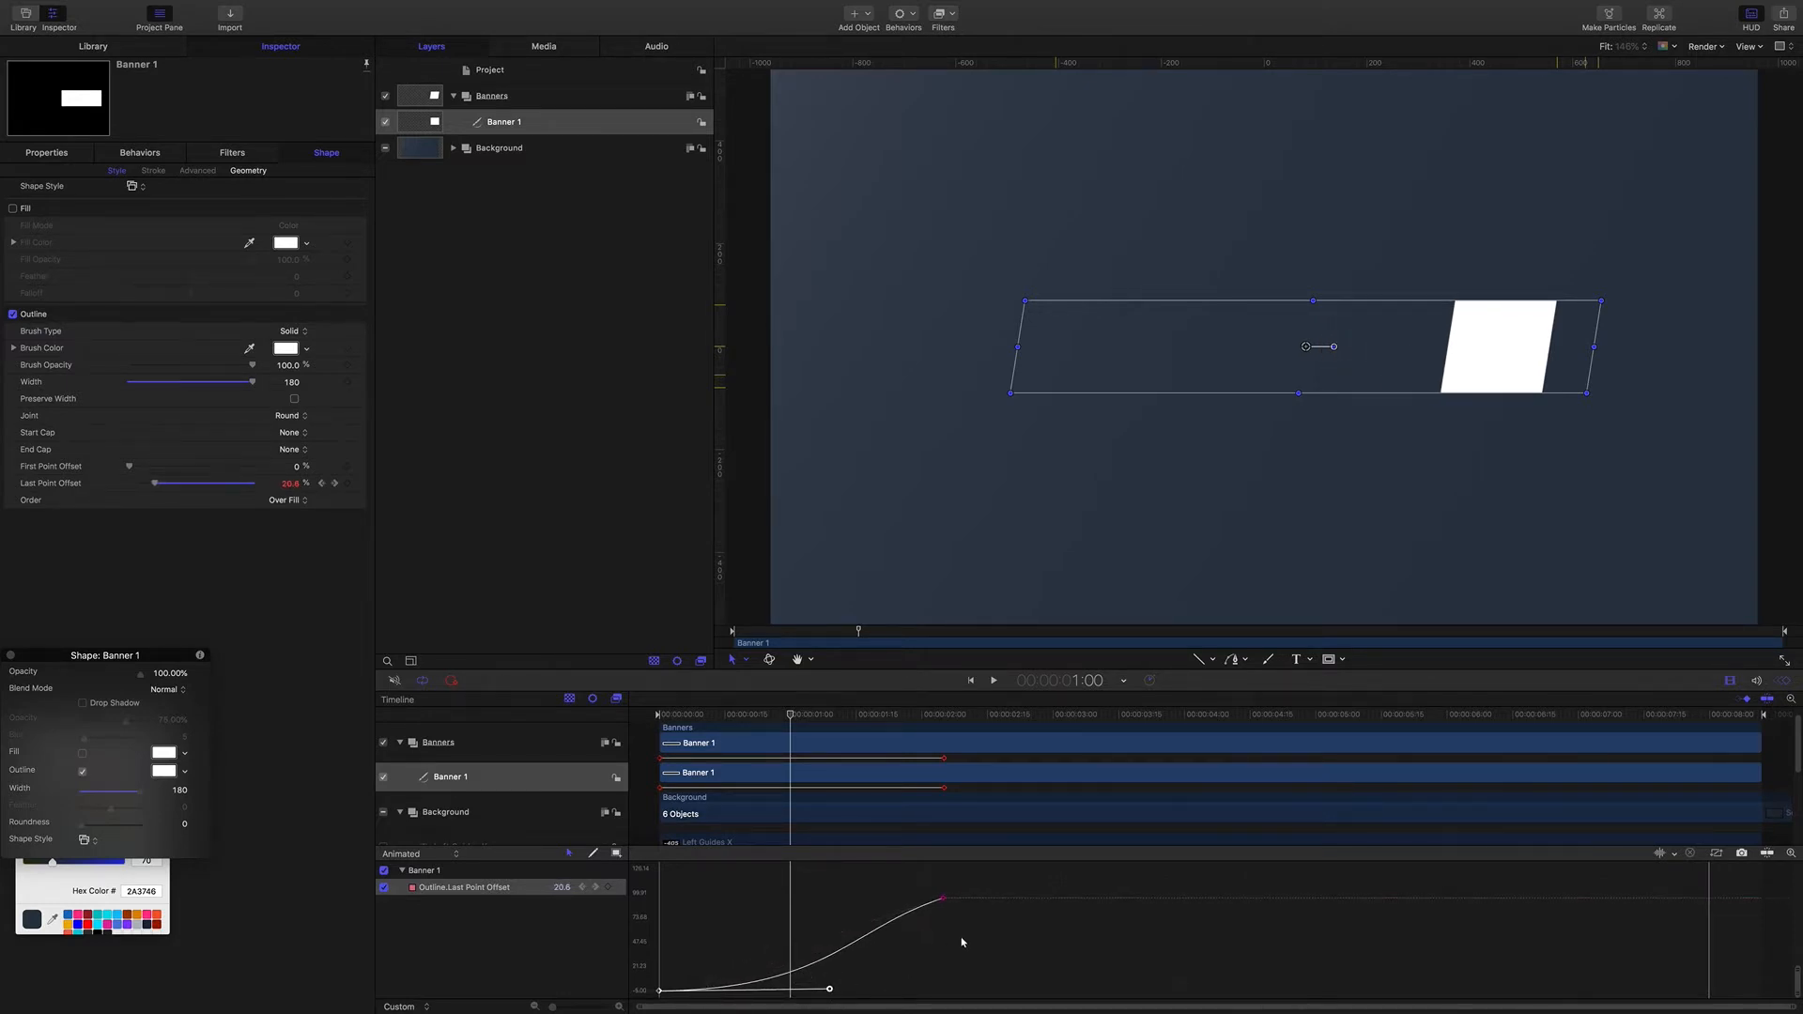
{"action": "left_click_drag", "start_coordinate": [962, 941], "coordinate": [933, 863]}
{"action": "left_click_drag", "start_coordinate": [849, 932], "coordinate": [654, 991]}
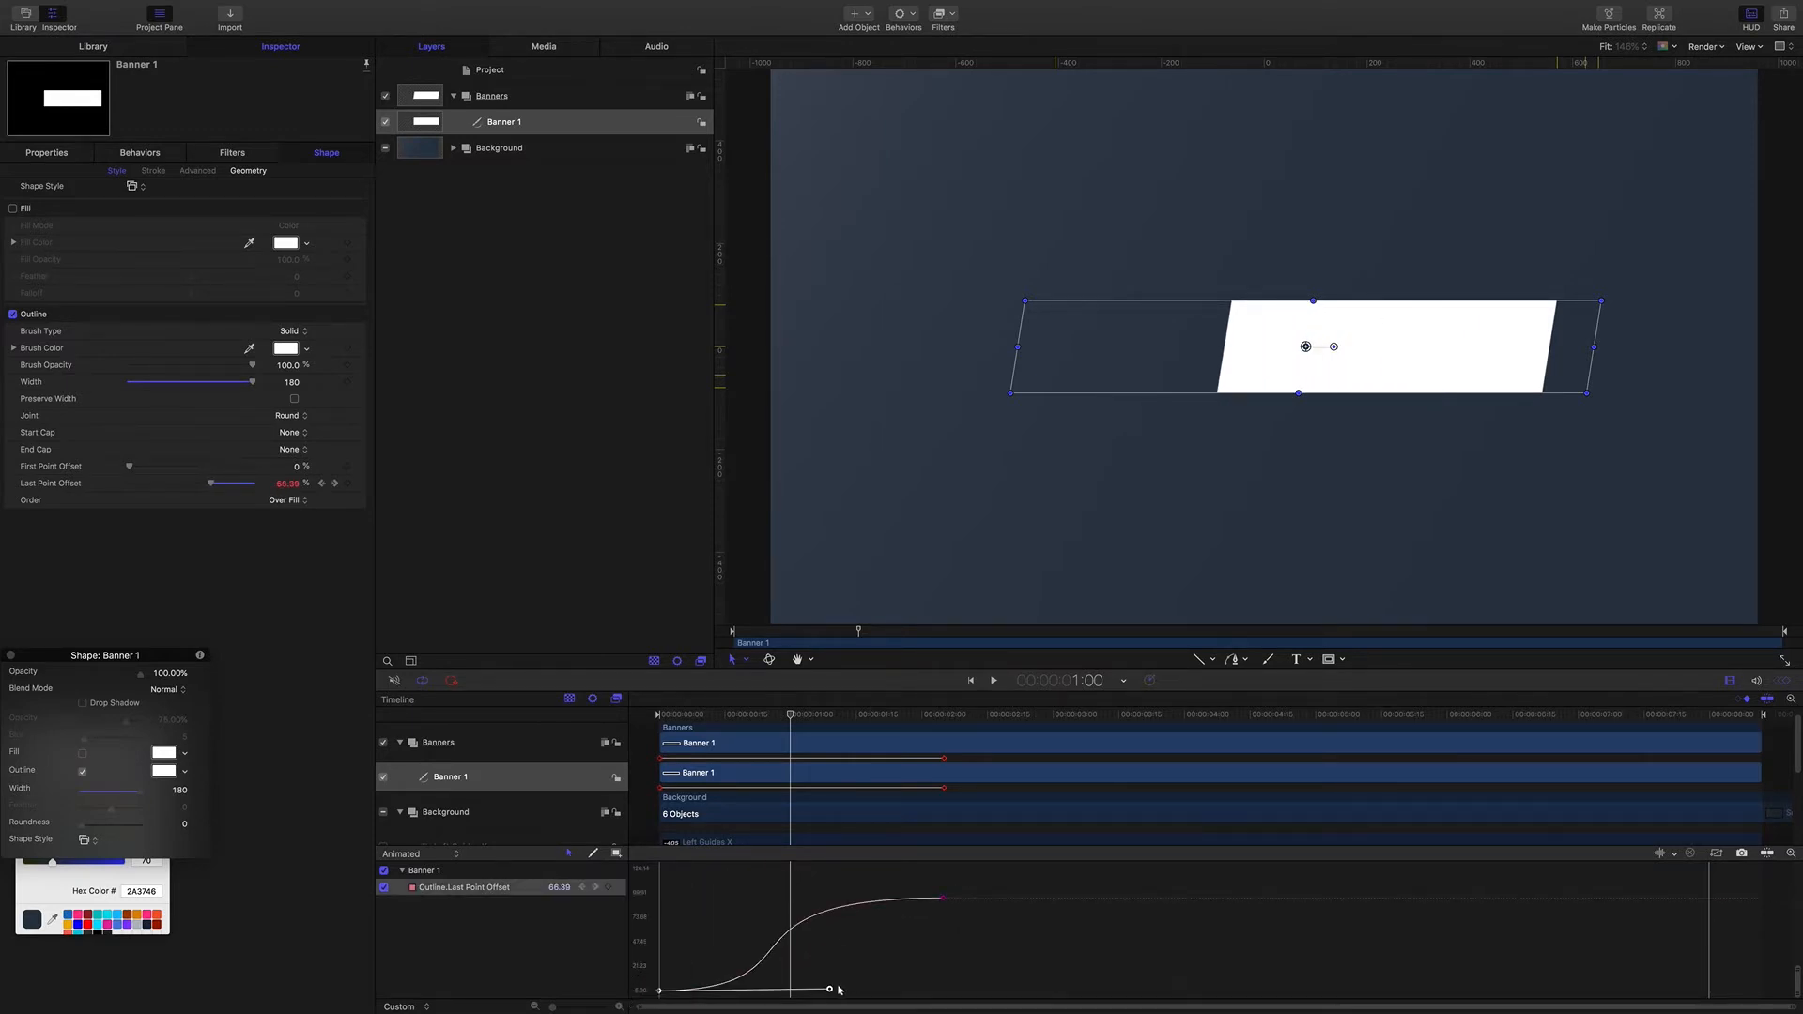
Step: Lengthen both Bezier handles of the Last Point Offset curve to steepen the middle of the wipe
{"action": "left_click_drag", "start_coordinate": [829, 990], "coordinate": [881, 991]}
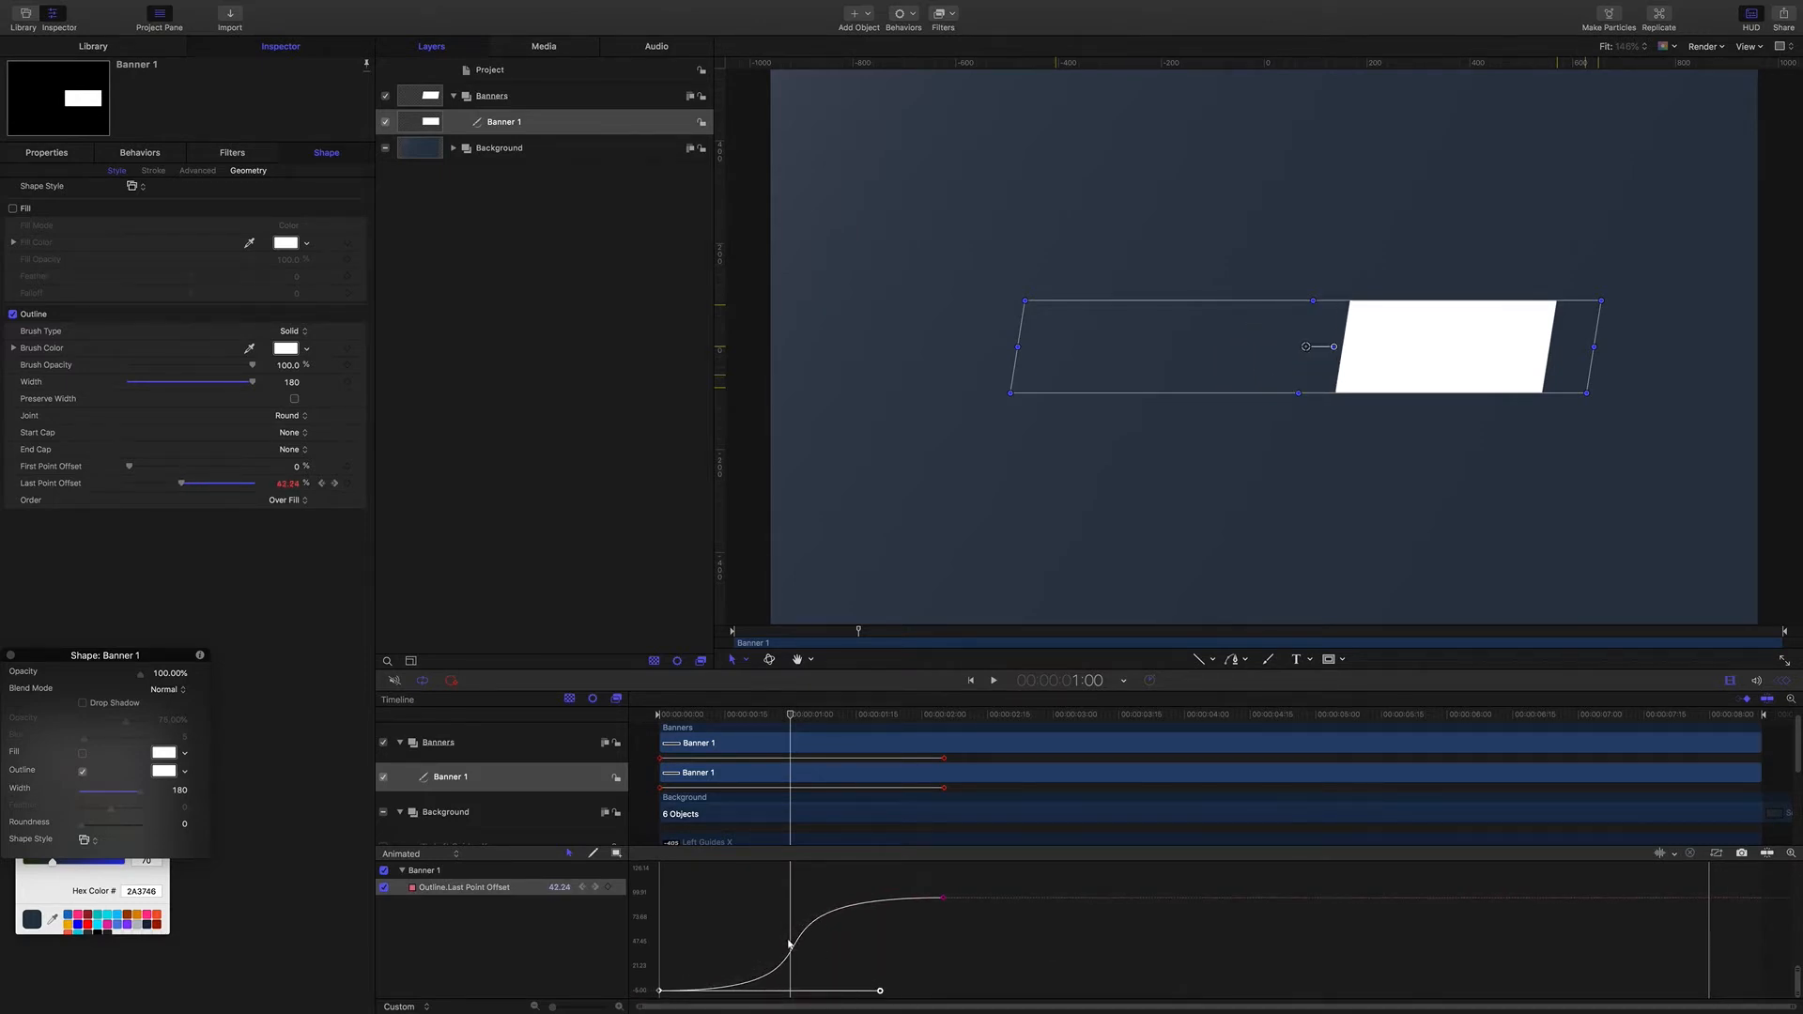
{"action": "left_click", "coordinate": [942, 898]}
{"action": "left_click_drag", "start_coordinate": [701, 896], "coordinate": [692, 898]}
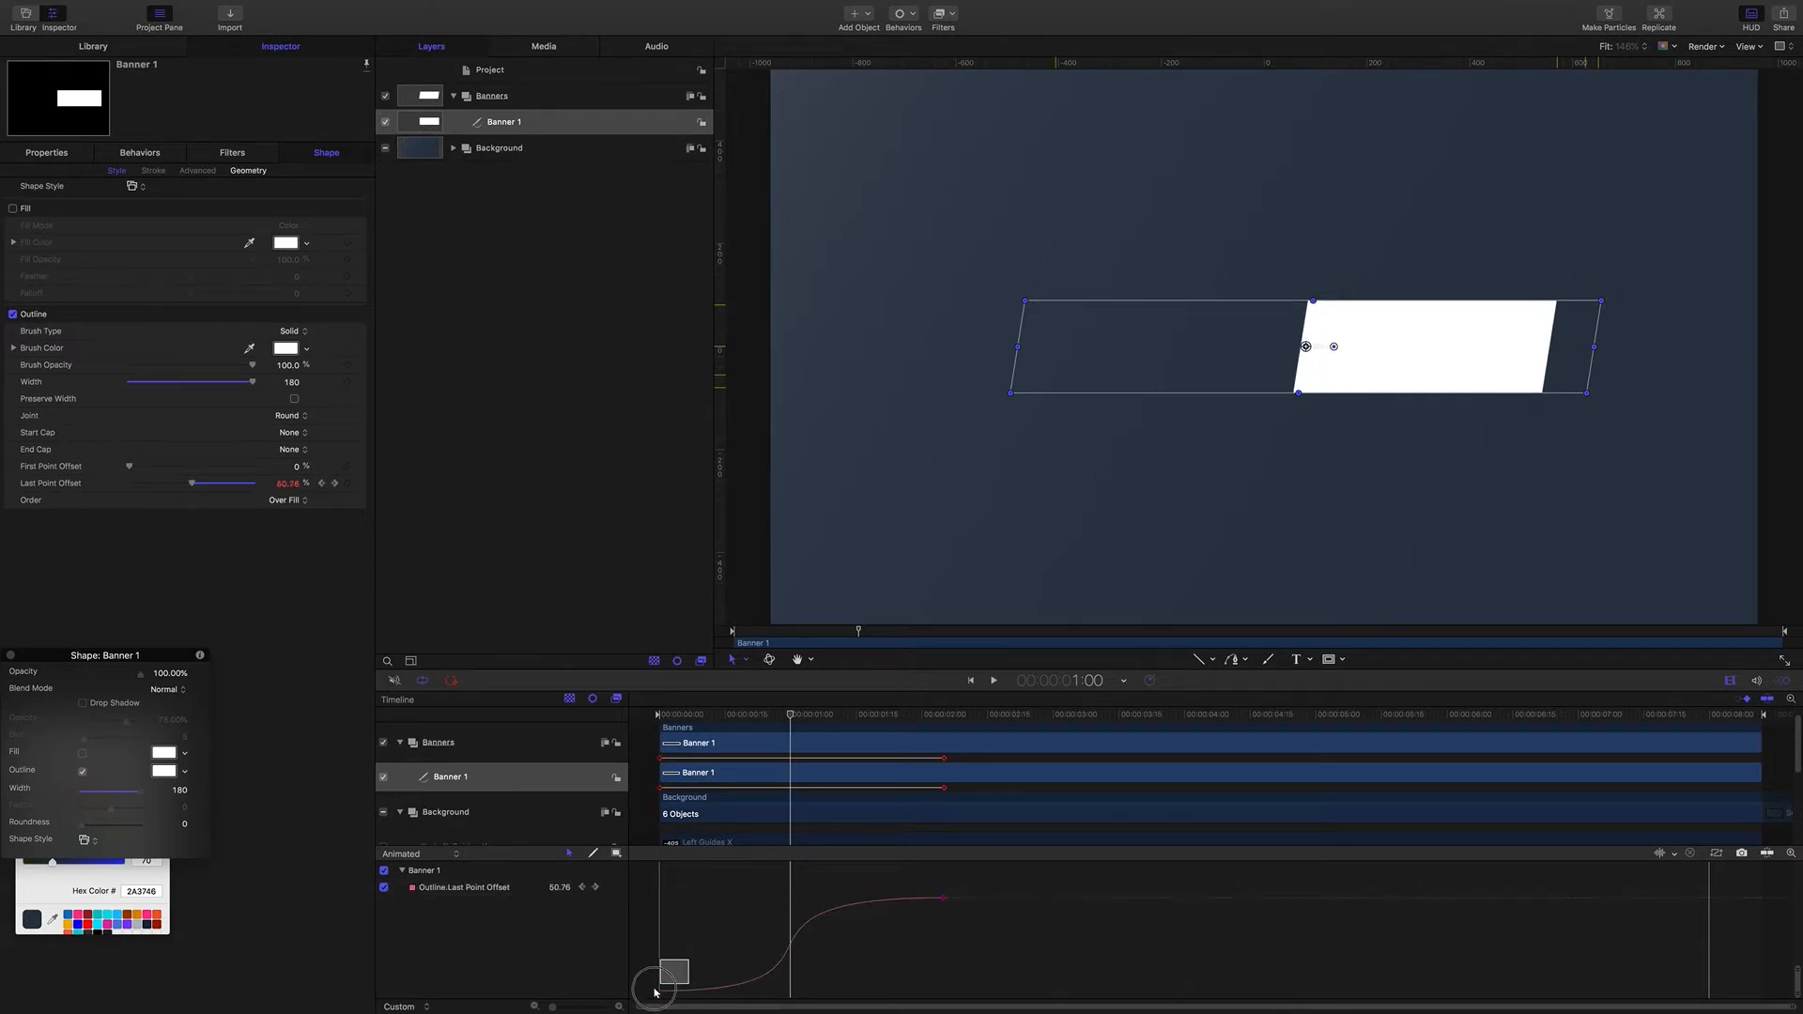
{"action": "left_click", "coordinate": [659, 990]}
{"action": "left_click_drag", "start_coordinate": [880, 990], "coordinate": [892, 989]}
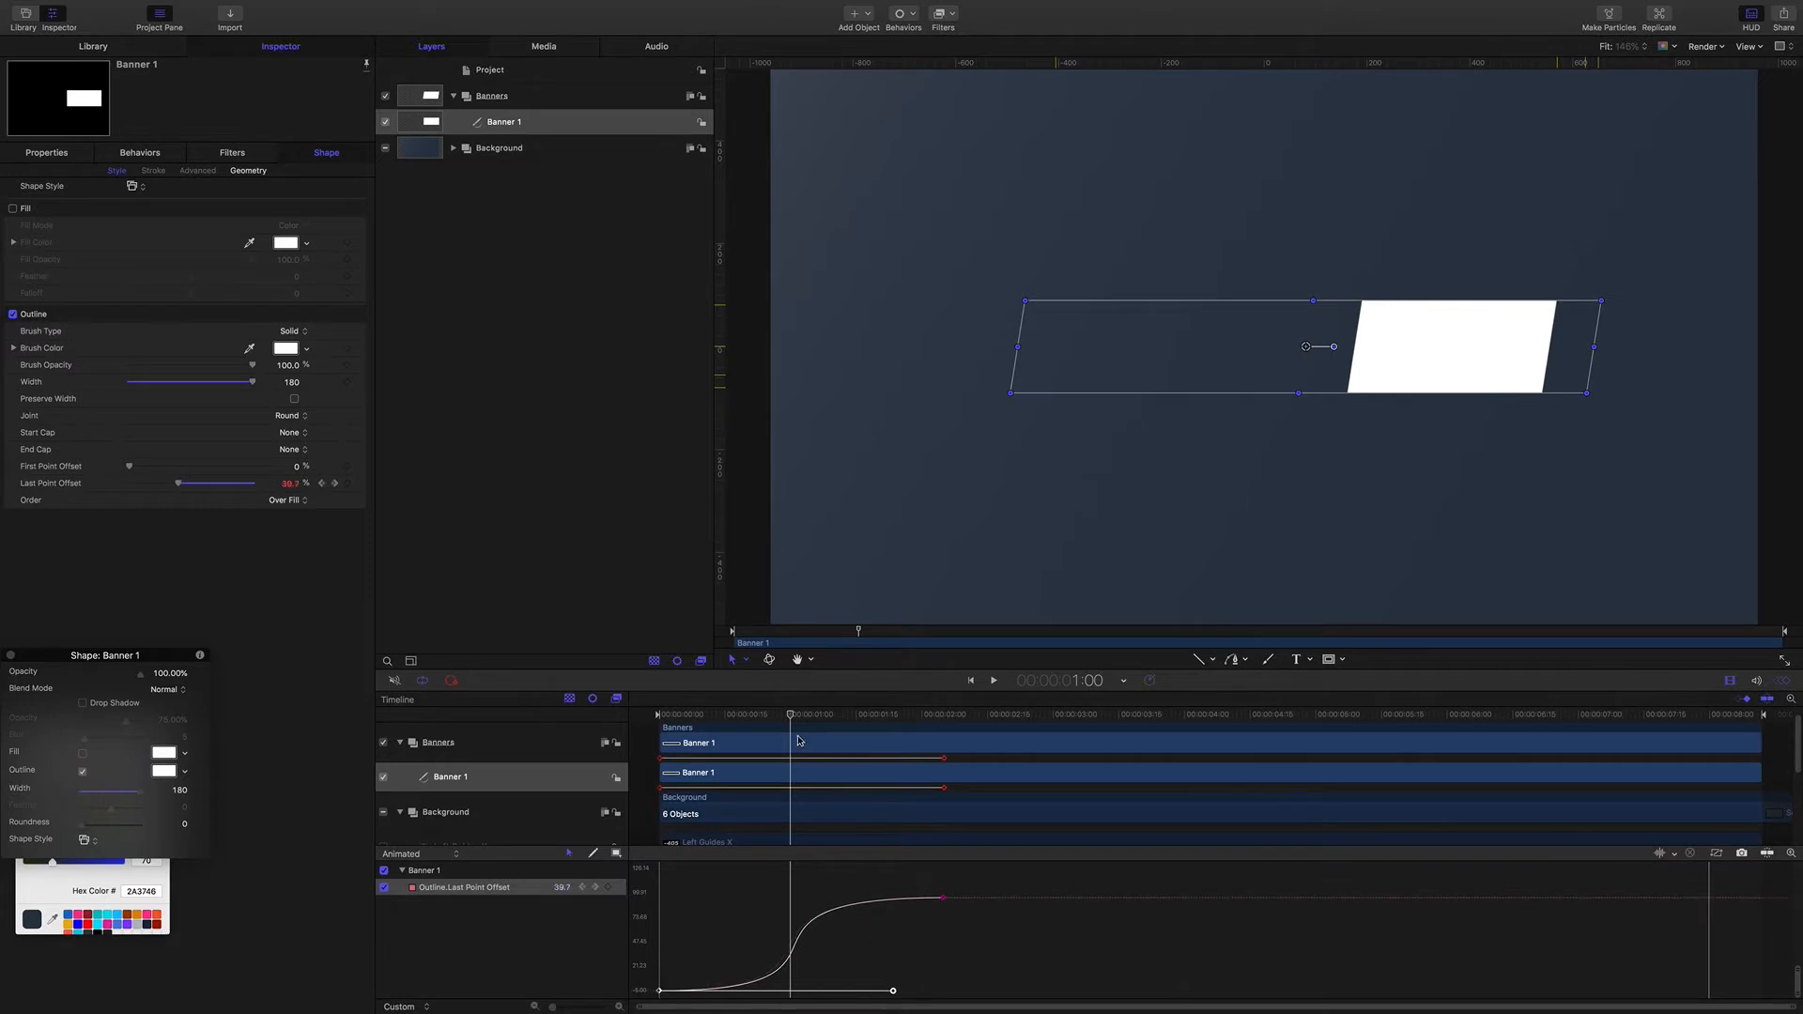
Step: Set the play range out point at 3:20 and play back Banner 1's wipe animation
{"action": "left_click_drag", "start_coordinate": [793, 717], "coordinate": [1143, 721]}
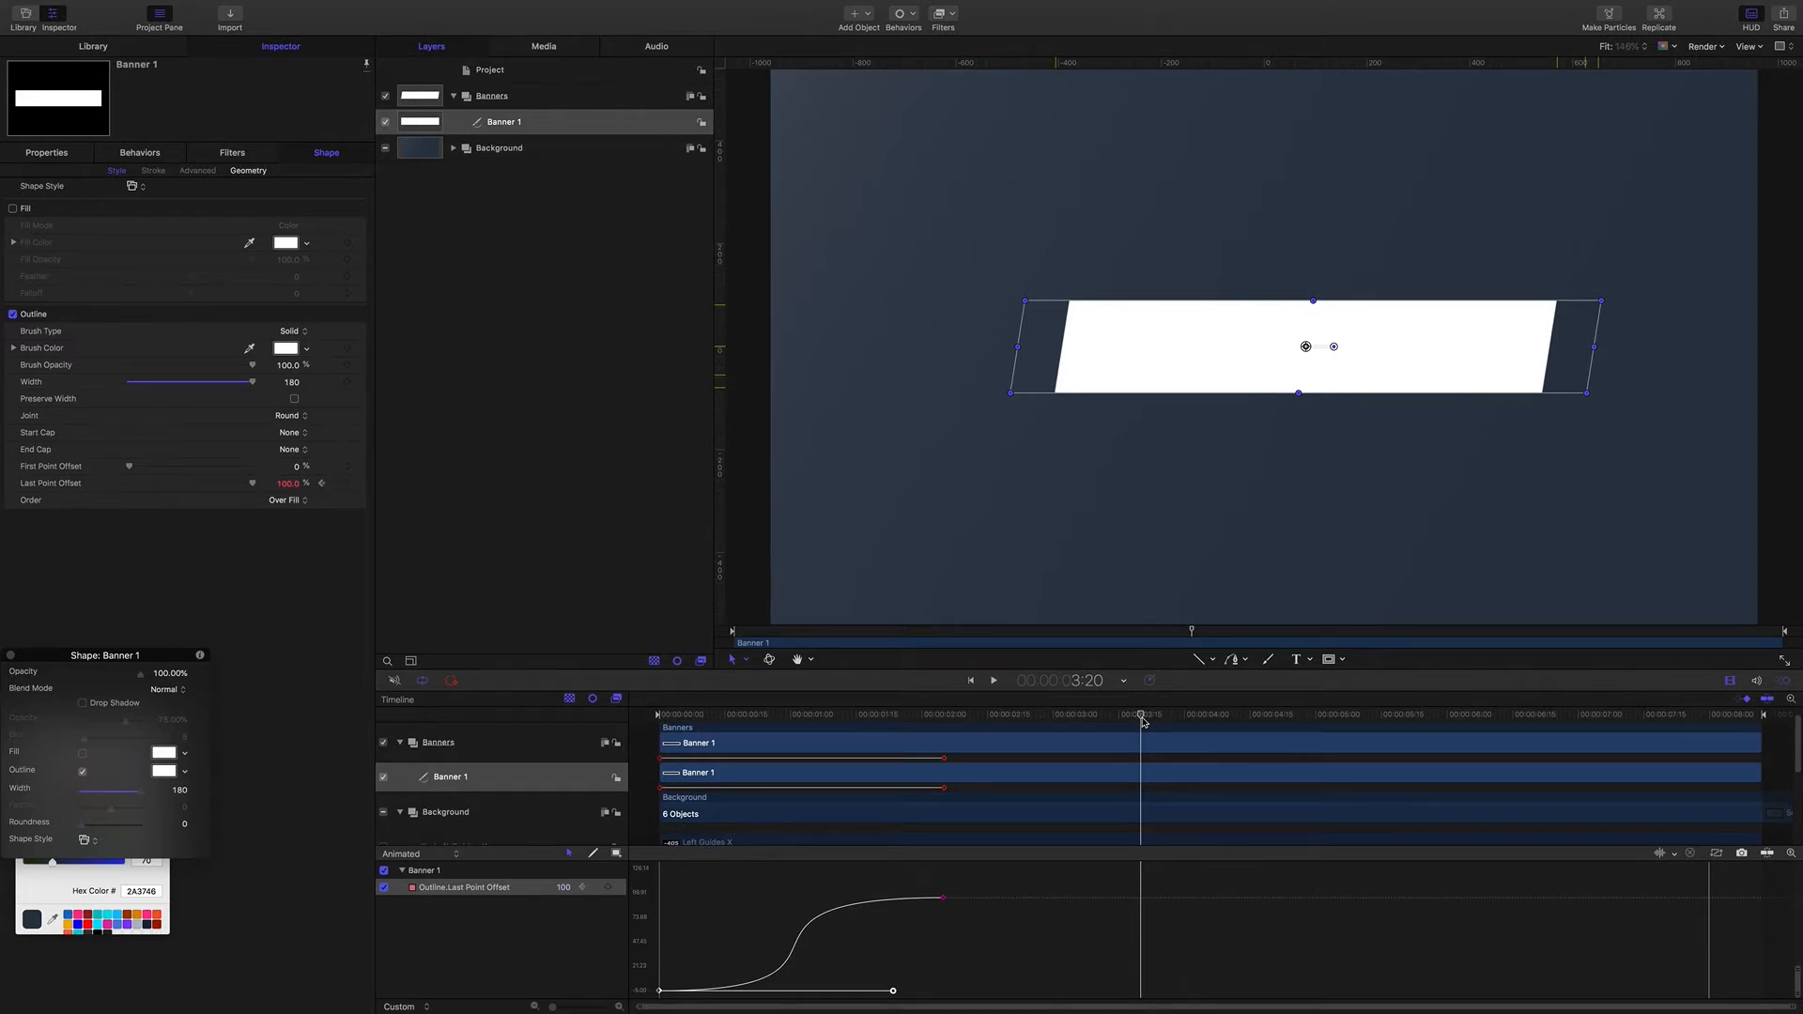
{"action": "key", "text": "alt+super+o"}
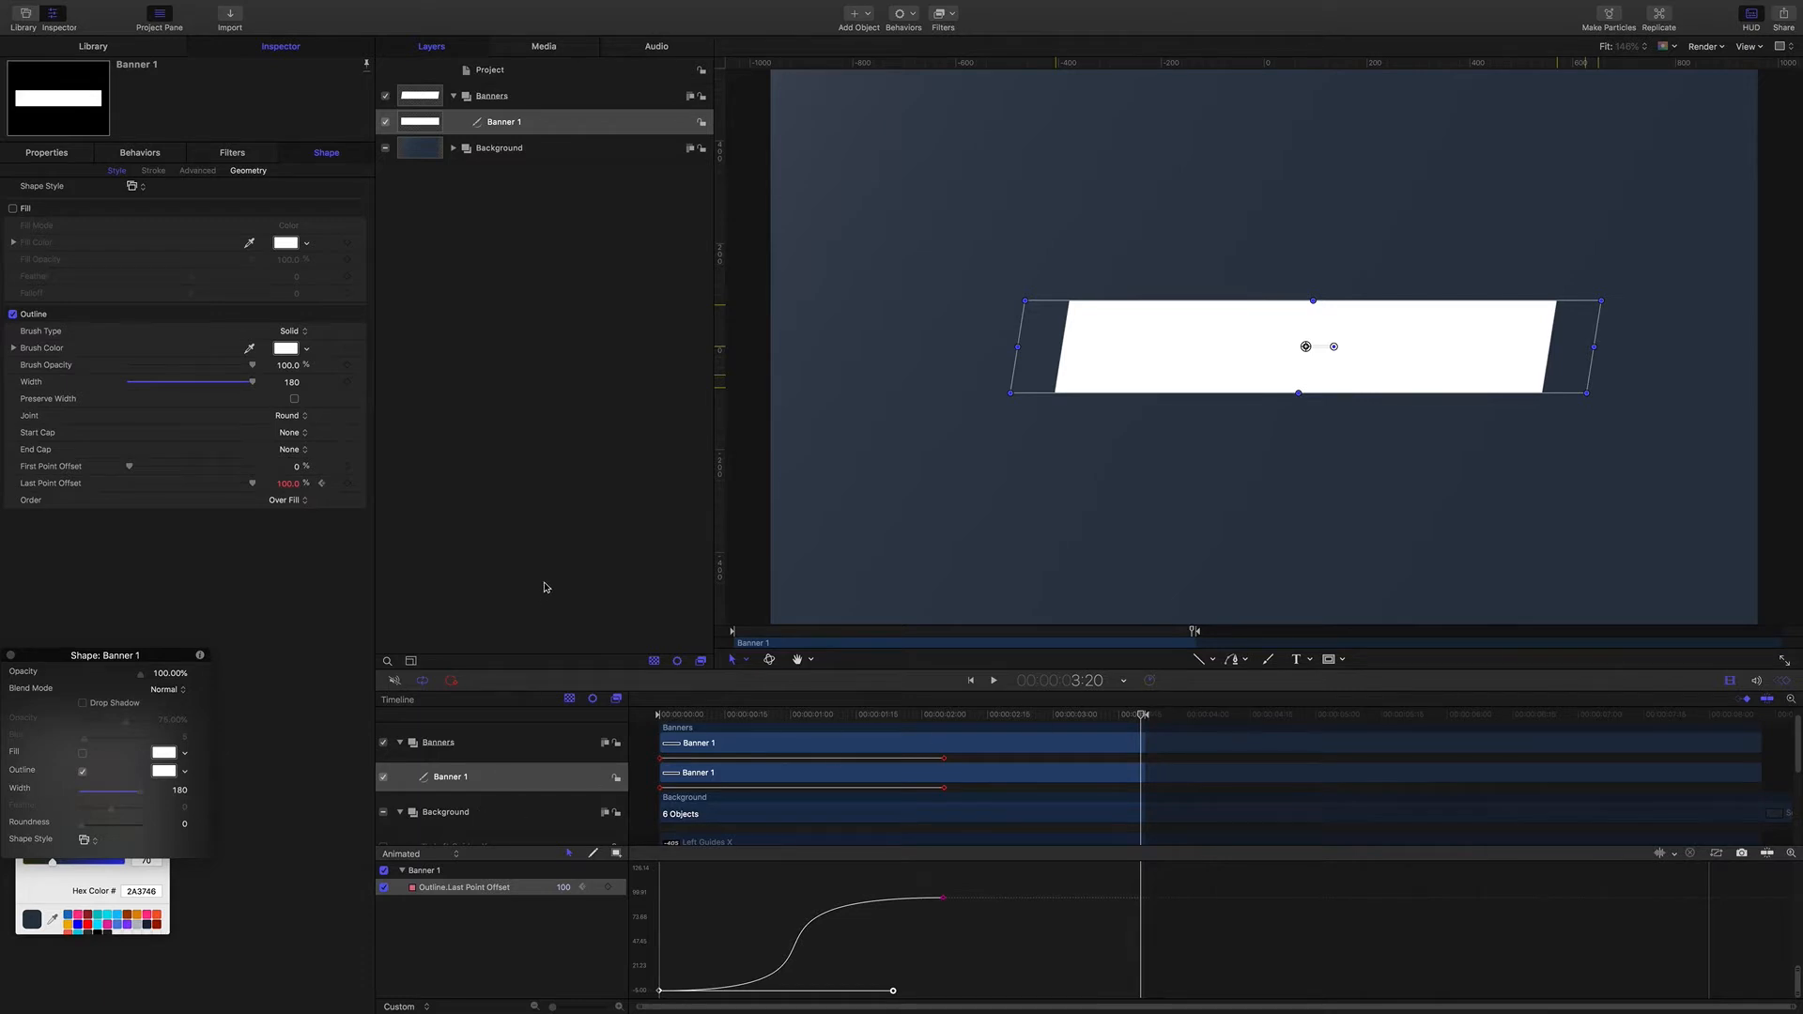
{"action": "key", "text": "space"}
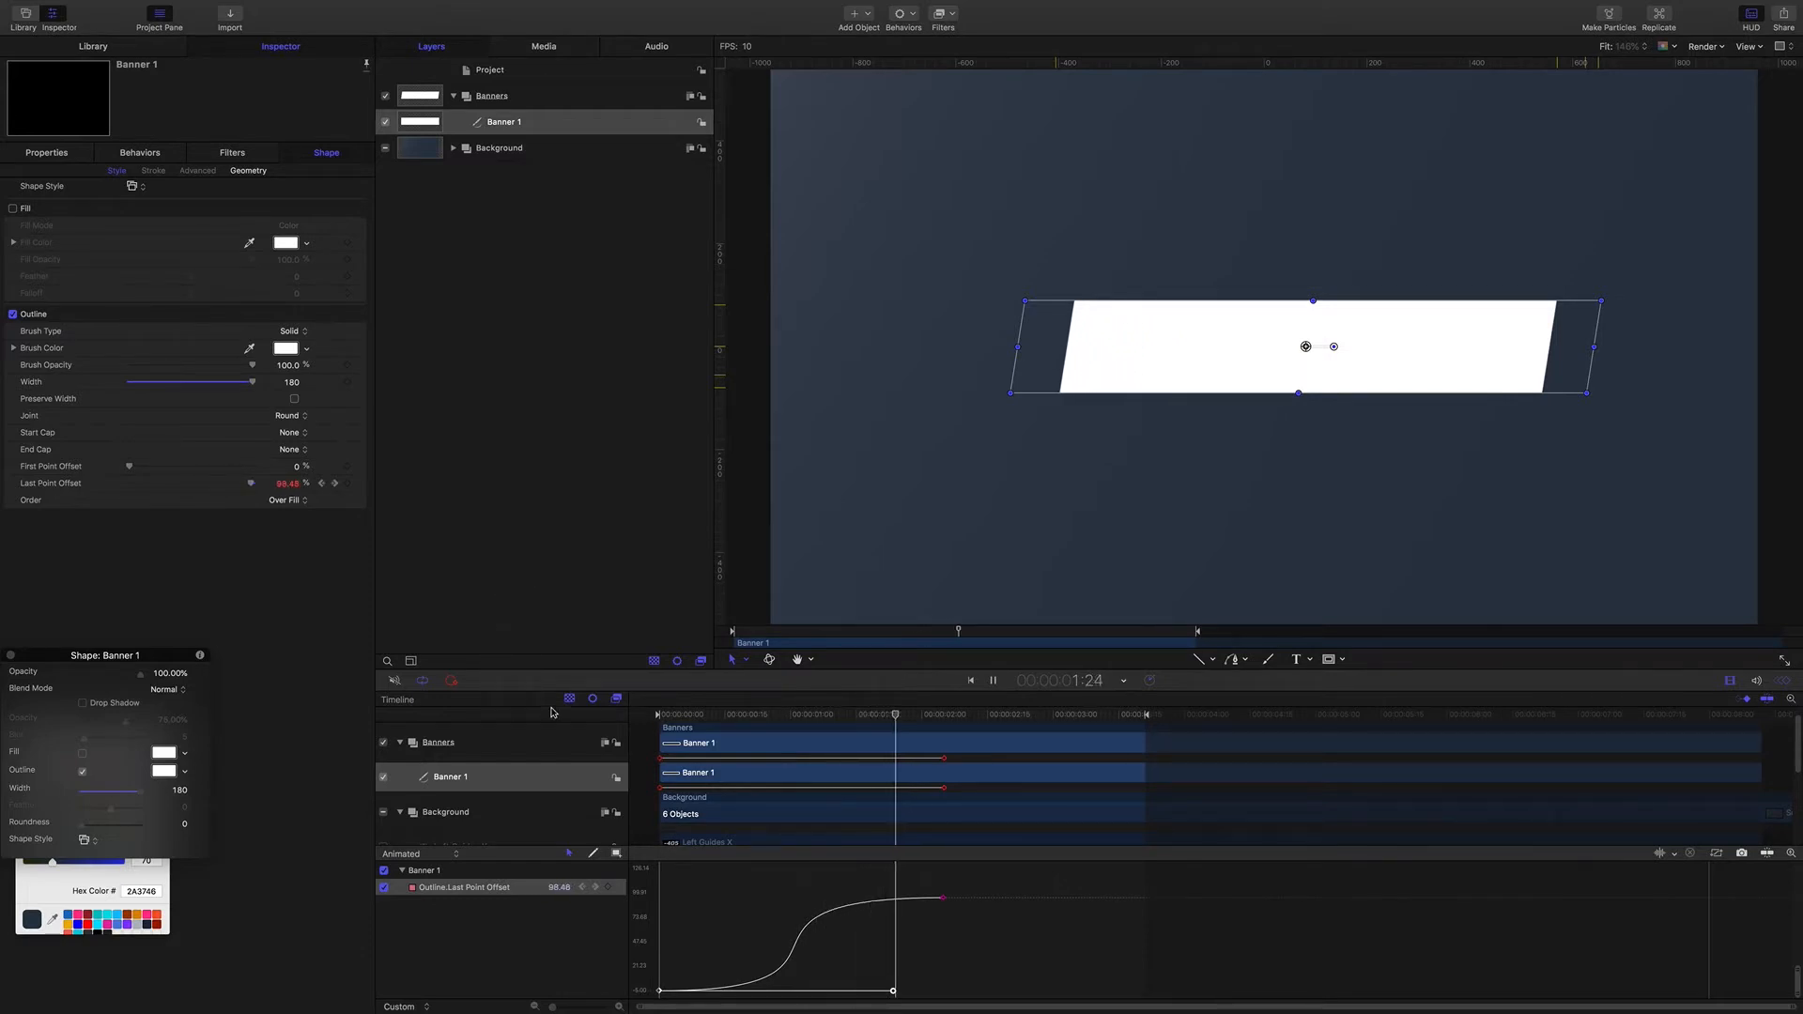
{"action": "key", "text": "space"}
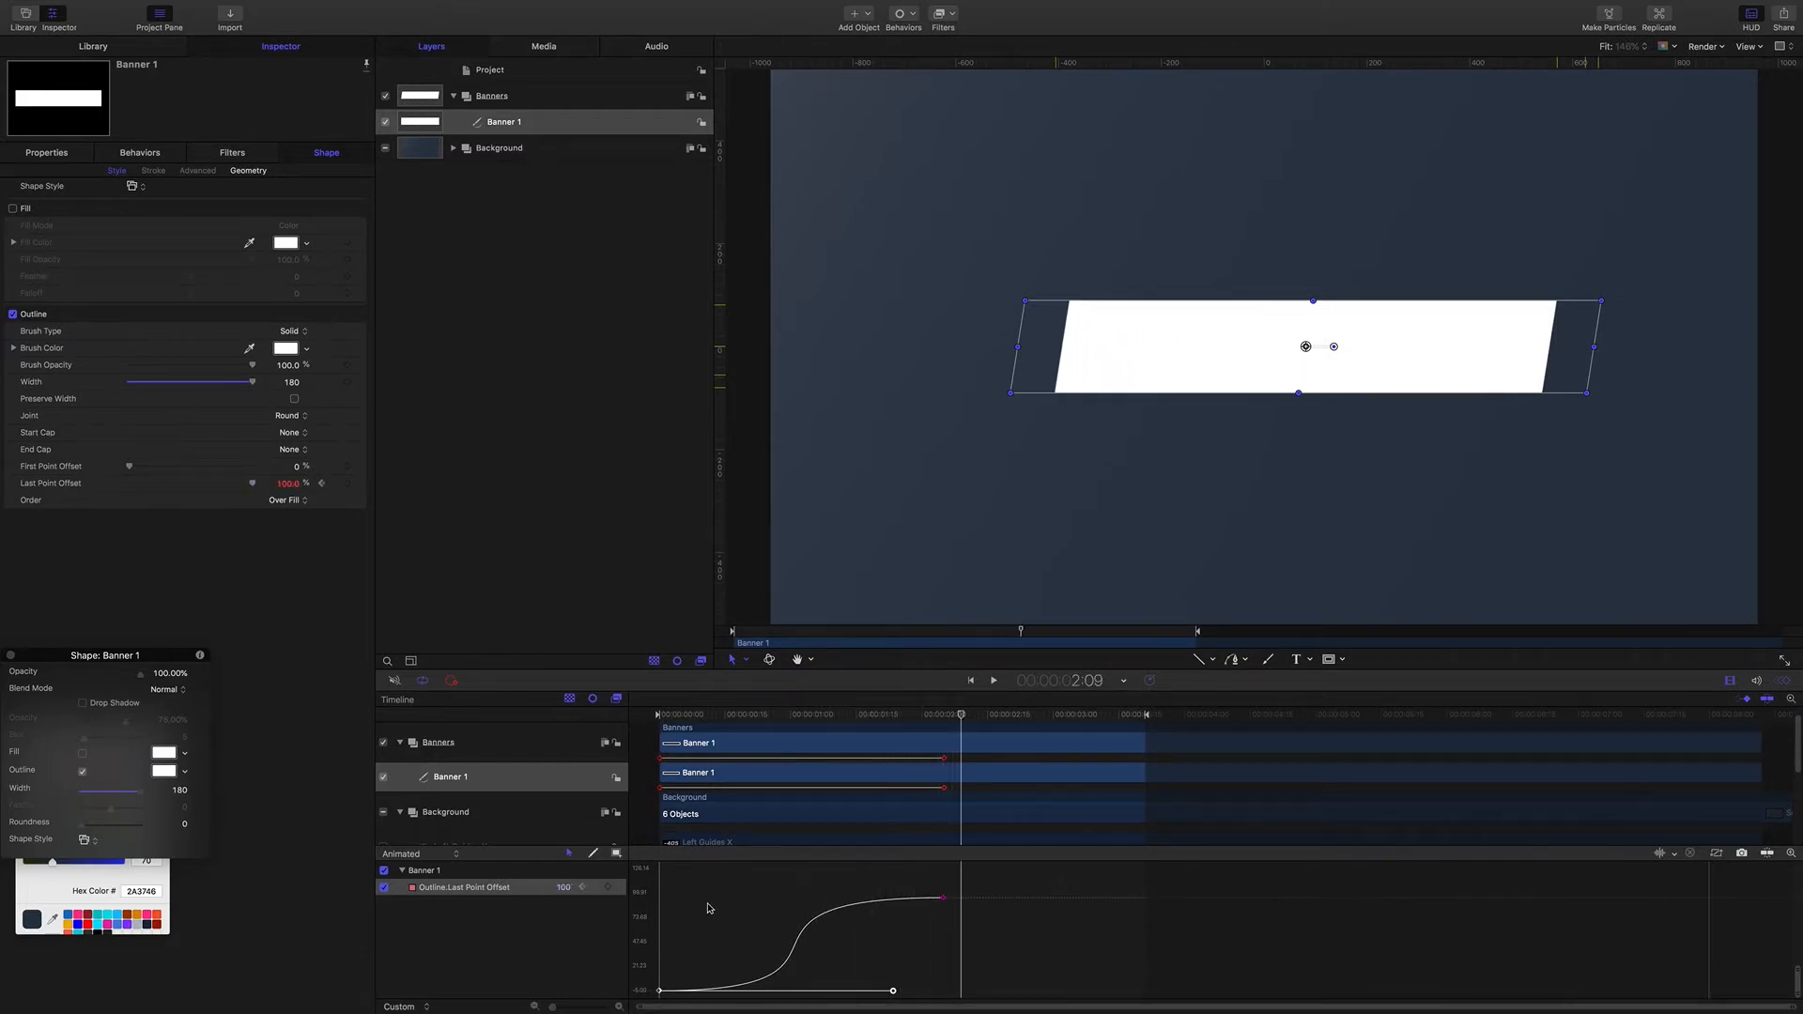
Step: Place the playhead at frame 5 and copy both Last Point Offset keyframes of Banner 1
{"action": "mouse_move", "coordinate": [961, 717]}
{"action": "left_mouse_down"}
{"action": "mouse_move", "coordinate": [667, 732]}
{"action": "mouse_move", "coordinate": [906, 756]}
{"action": "left_mouse_up"}
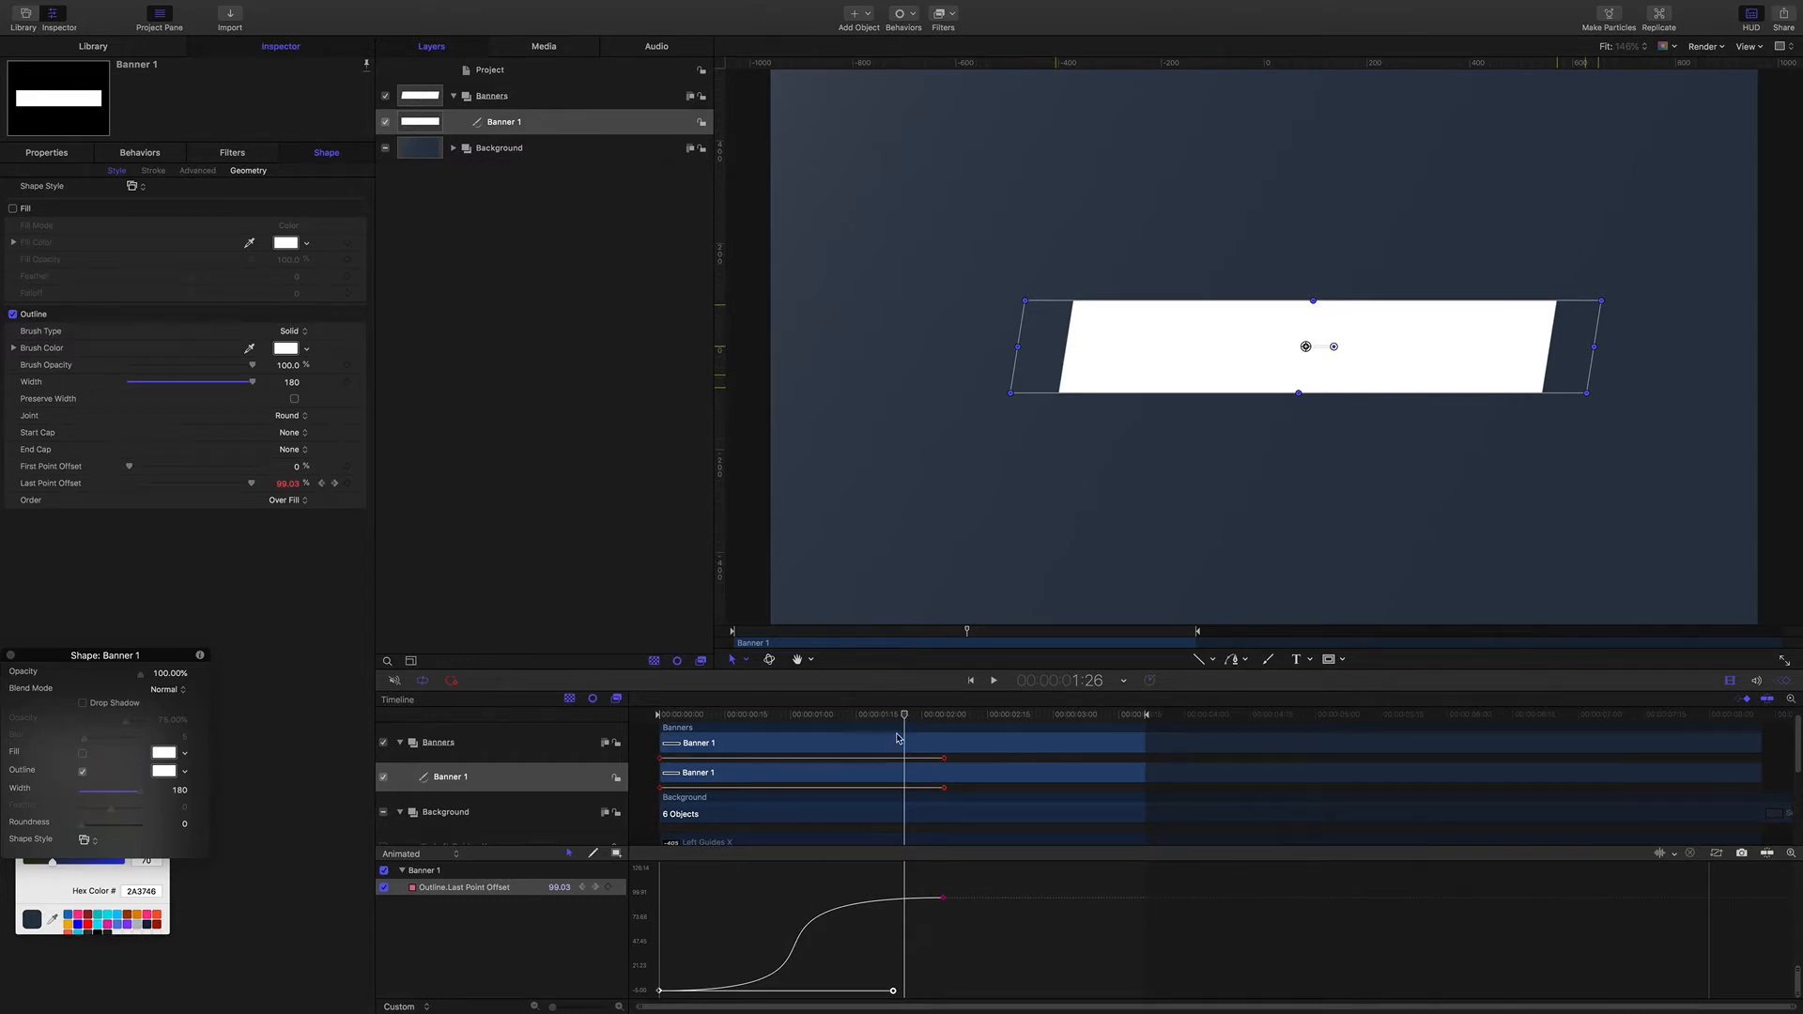
{"action": "left_click_drag", "start_coordinate": [906, 718], "coordinate": [681, 719]}
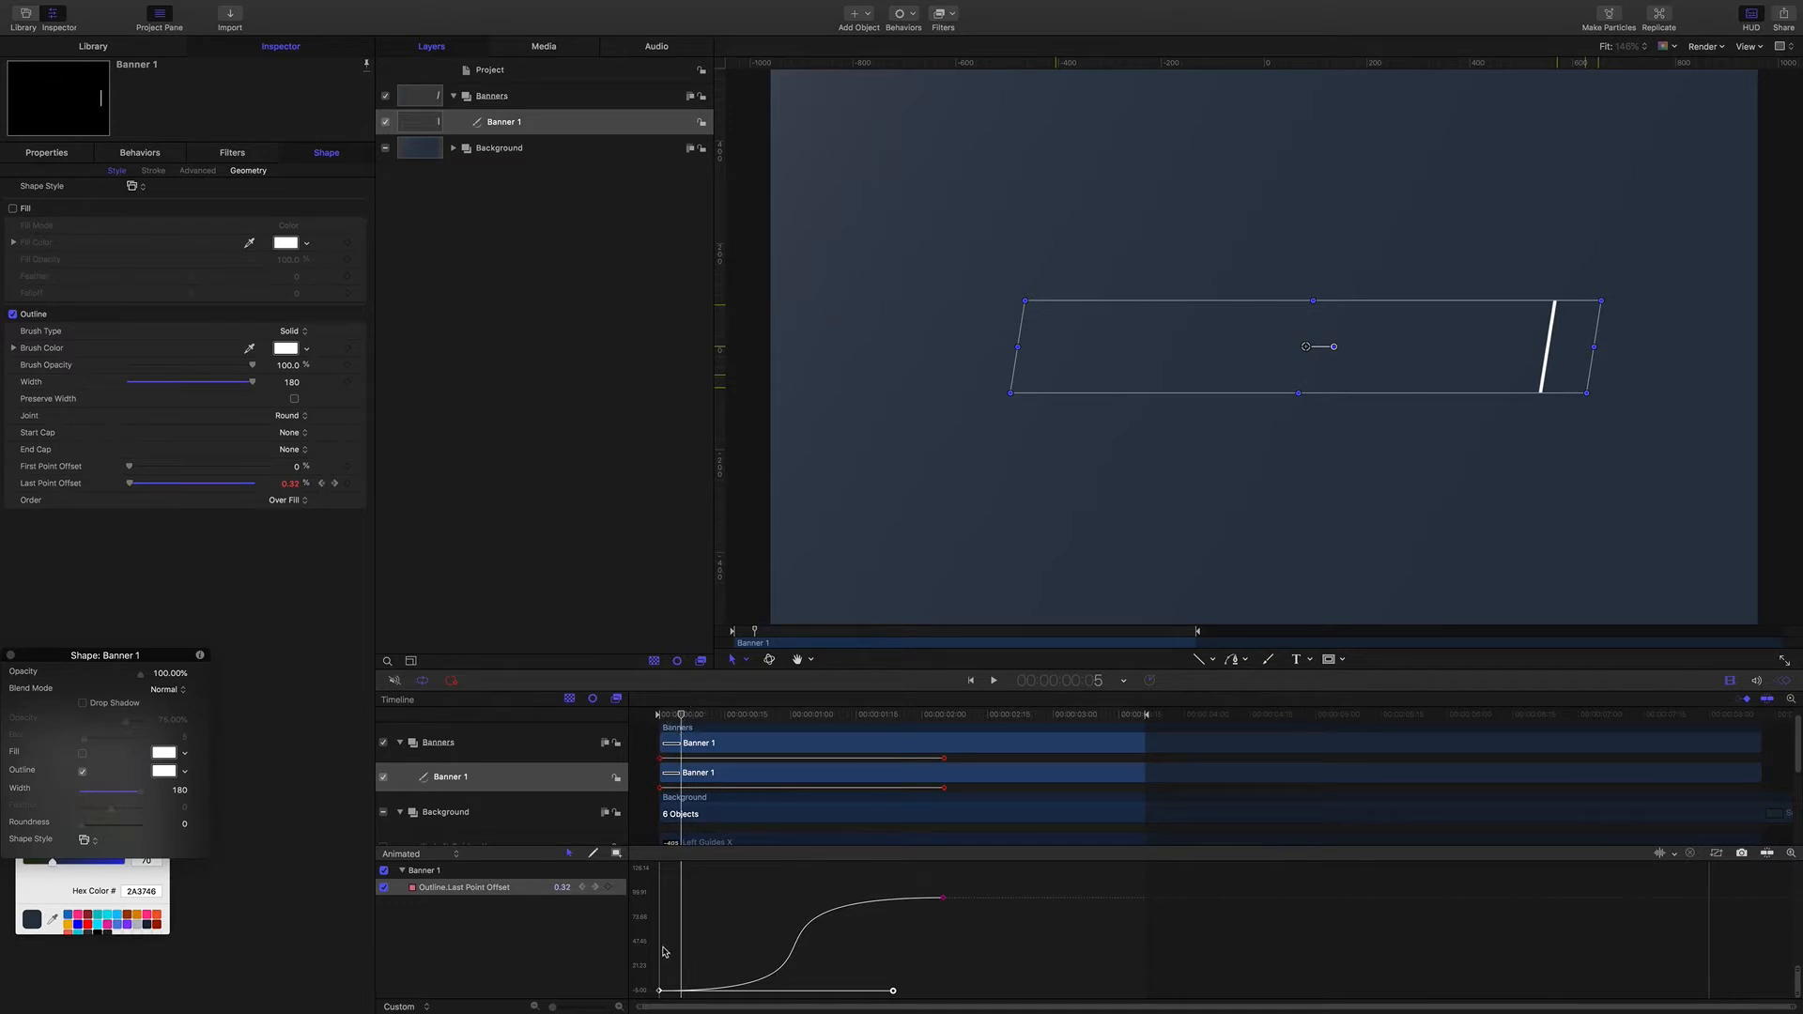
{"action": "left_click_drag", "start_coordinate": [655, 872], "coordinate": [974, 1002]}
{"action": "right_click", "coordinate": [944, 901]}
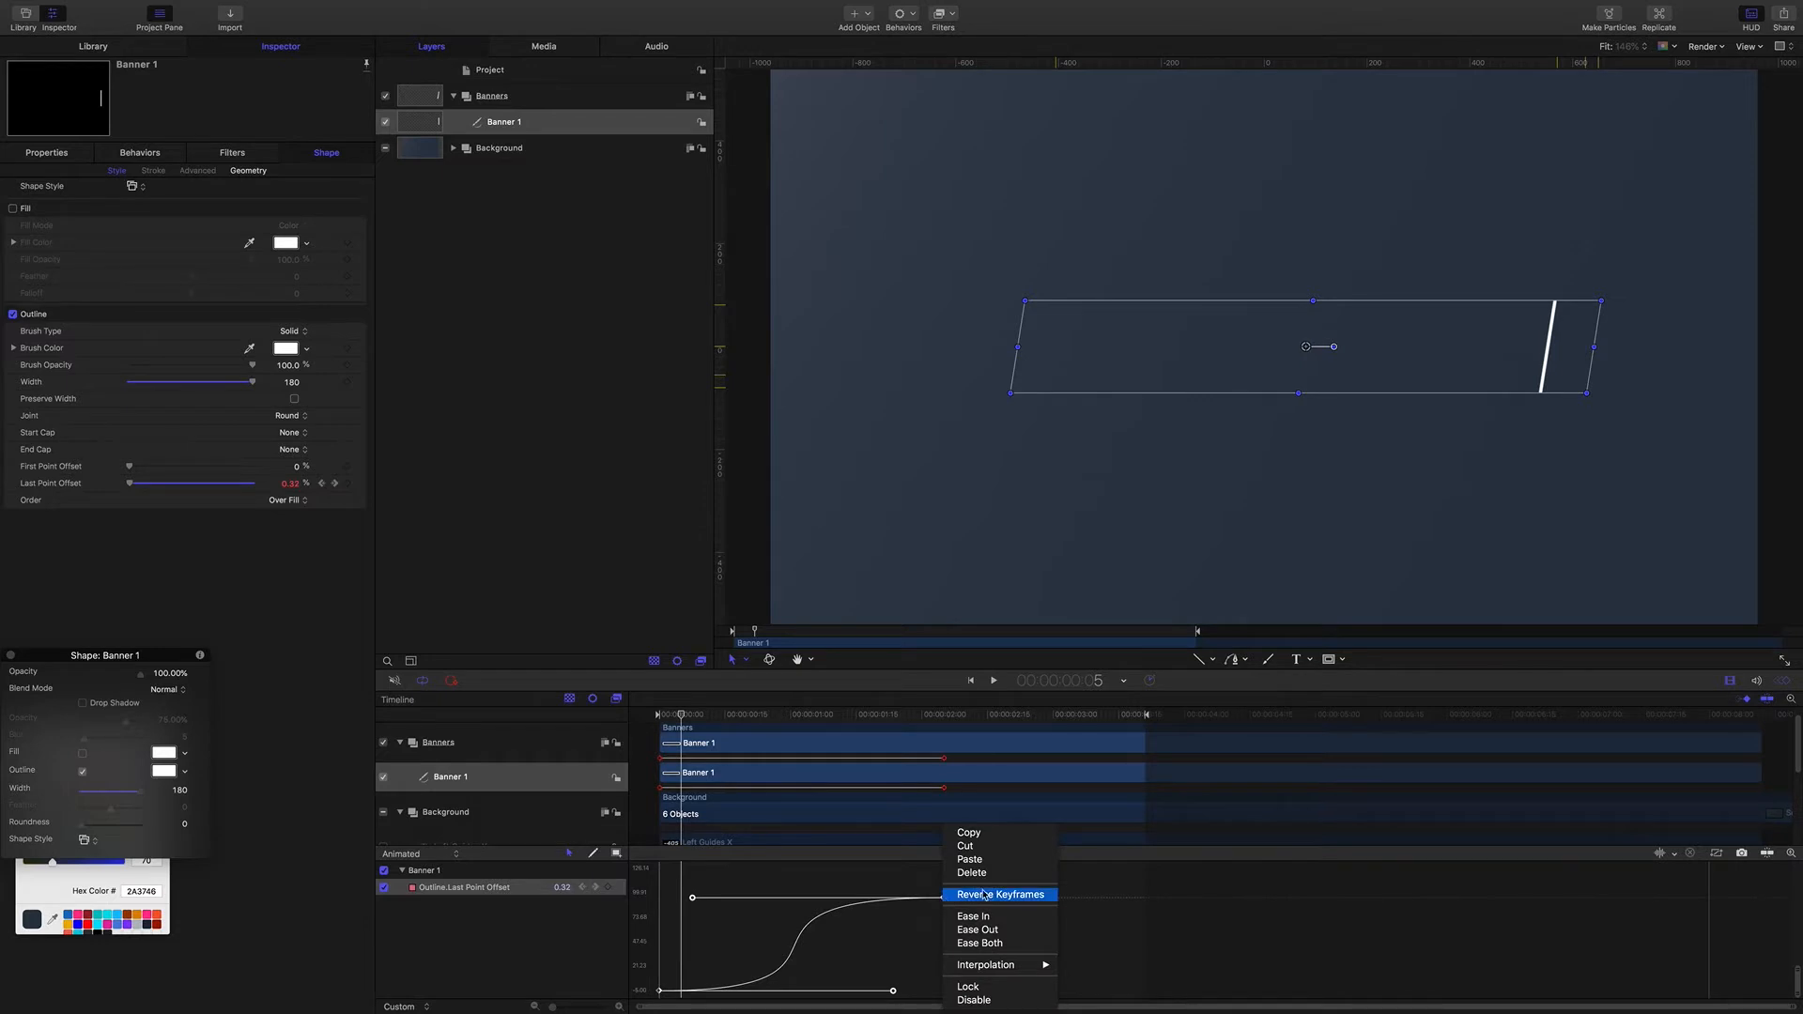
{"action": "left_click", "coordinate": [989, 835]}
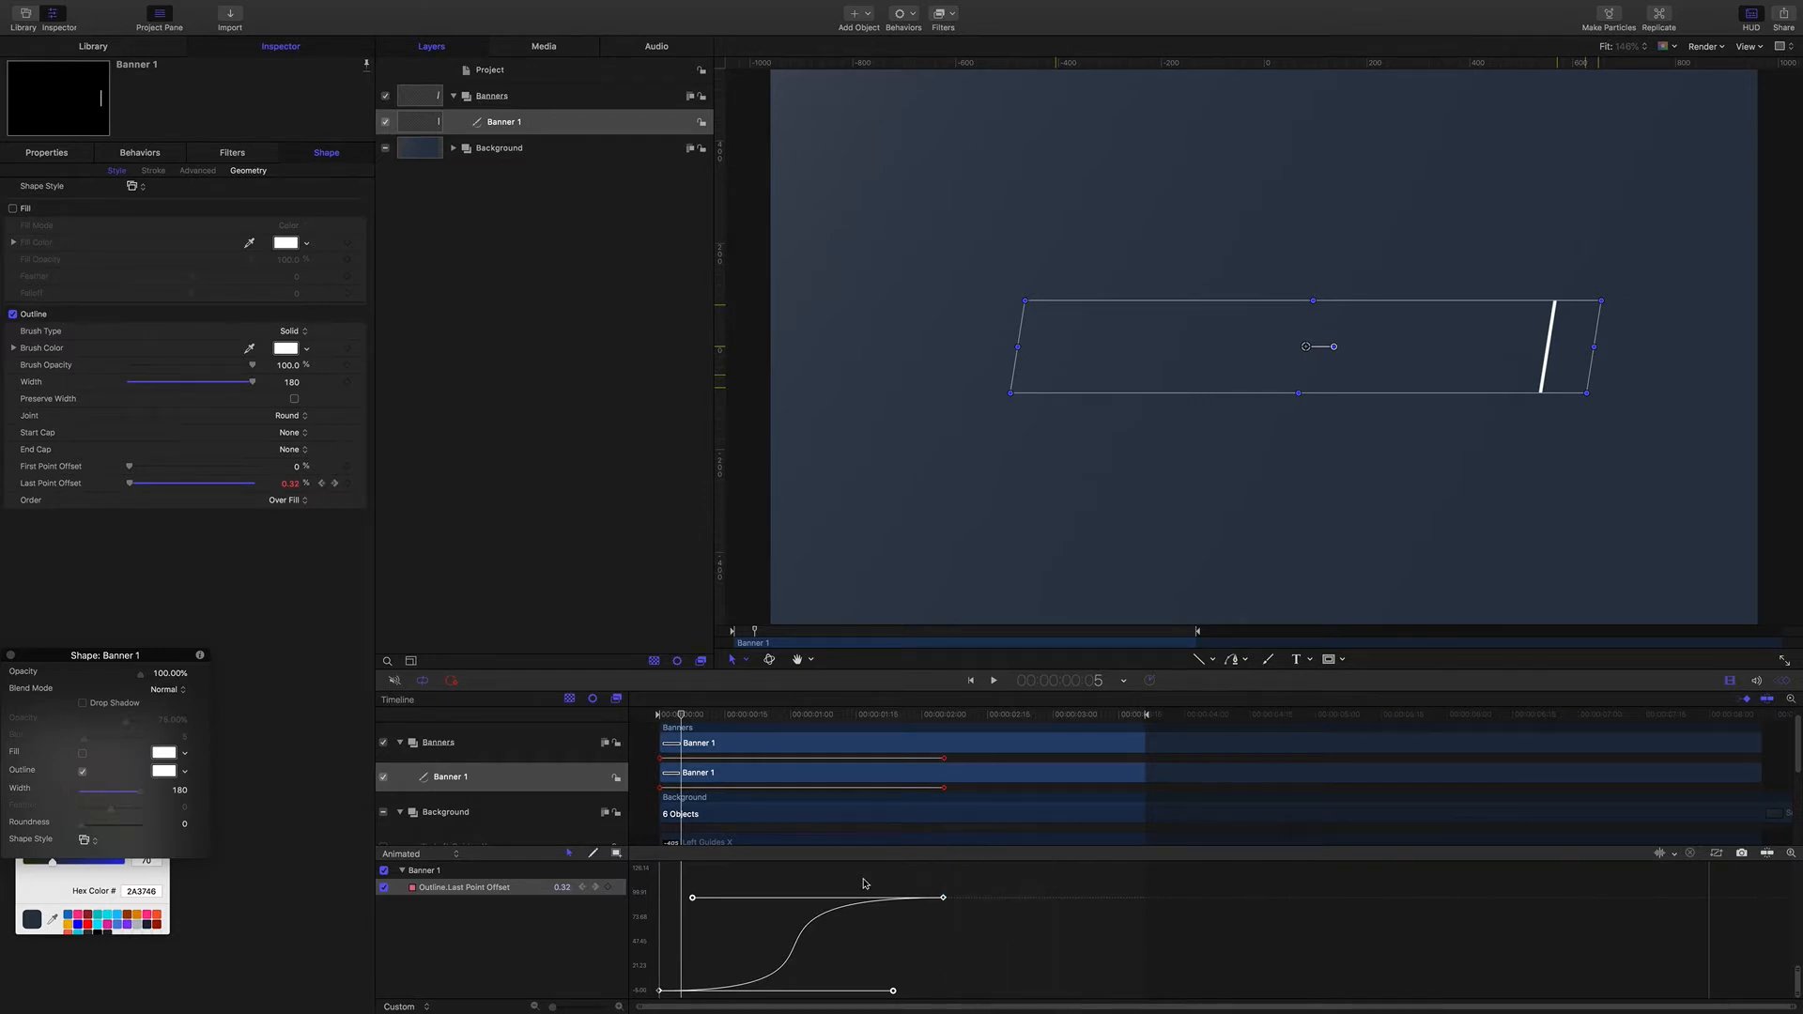
Step: Show Banner 1's First Point Offset in the keyframe editor and paste the copied keyframes onto it from frame 5
{"action": "left_click", "coordinate": [27, 471]}
{"action": "right_click", "coordinate": [41, 470]}
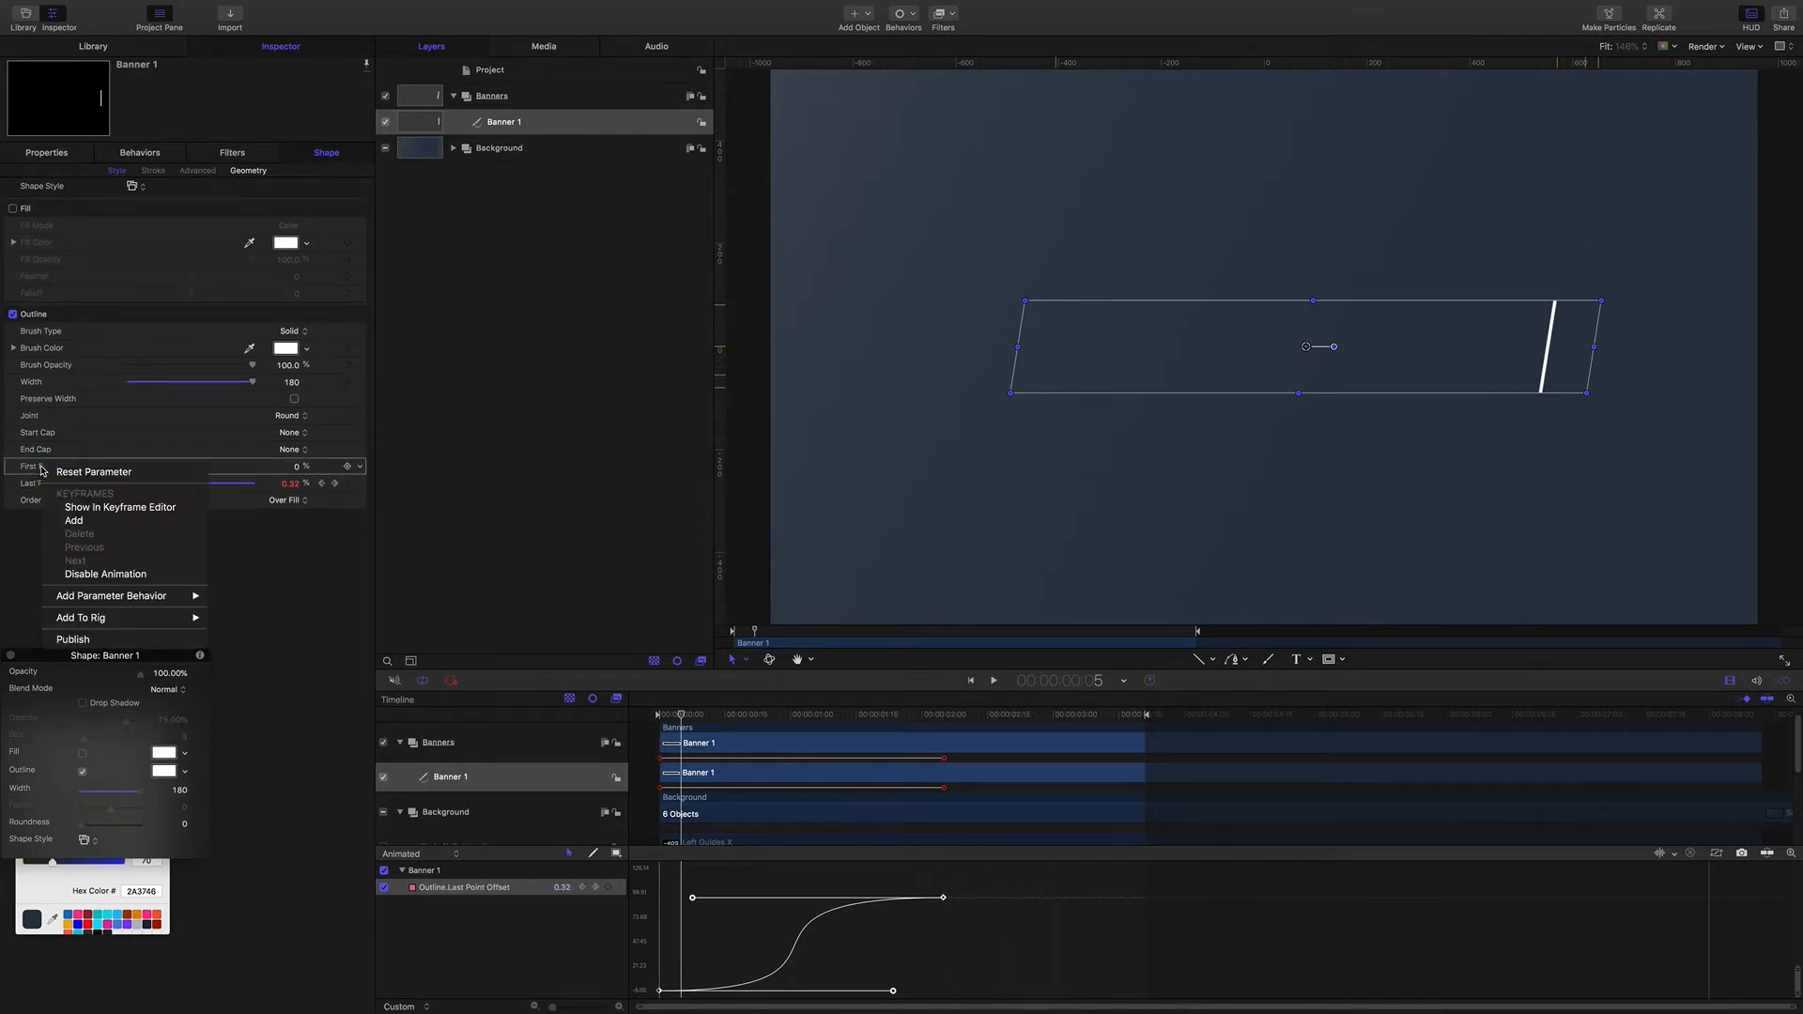
{"action": "left_click", "coordinate": [96, 508]}
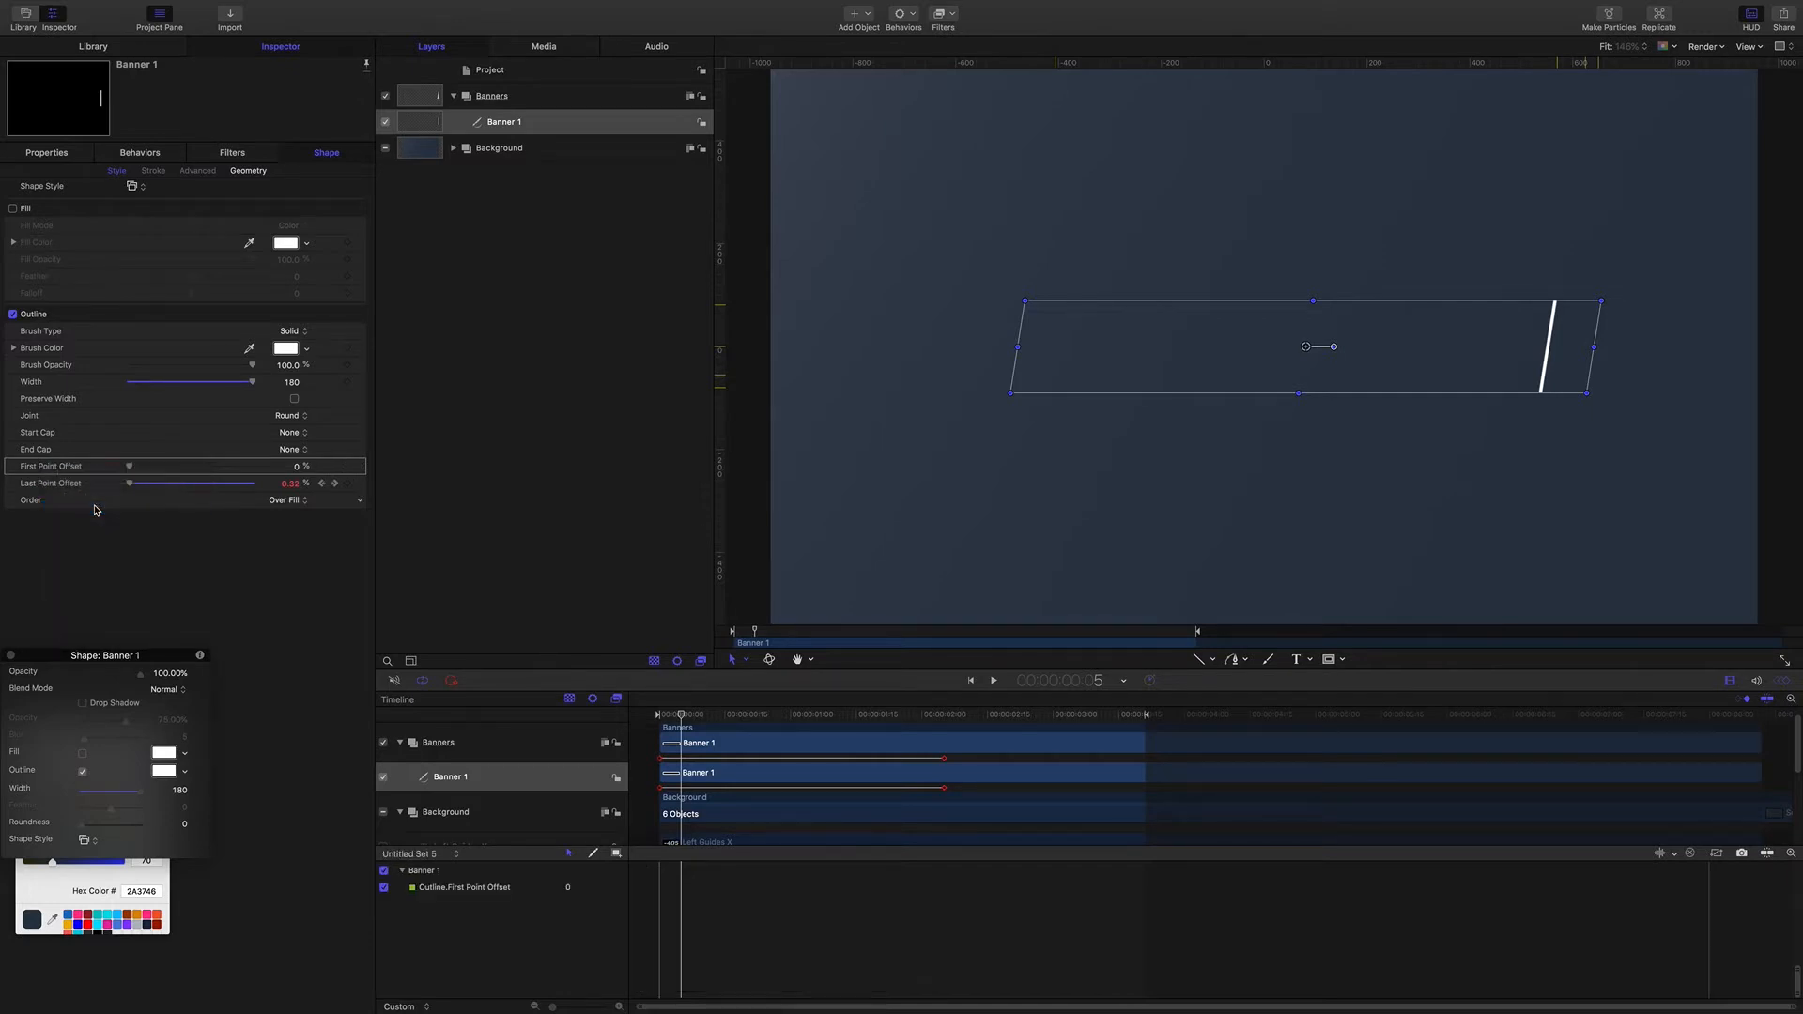
{"action": "left_click", "coordinate": [469, 888]}
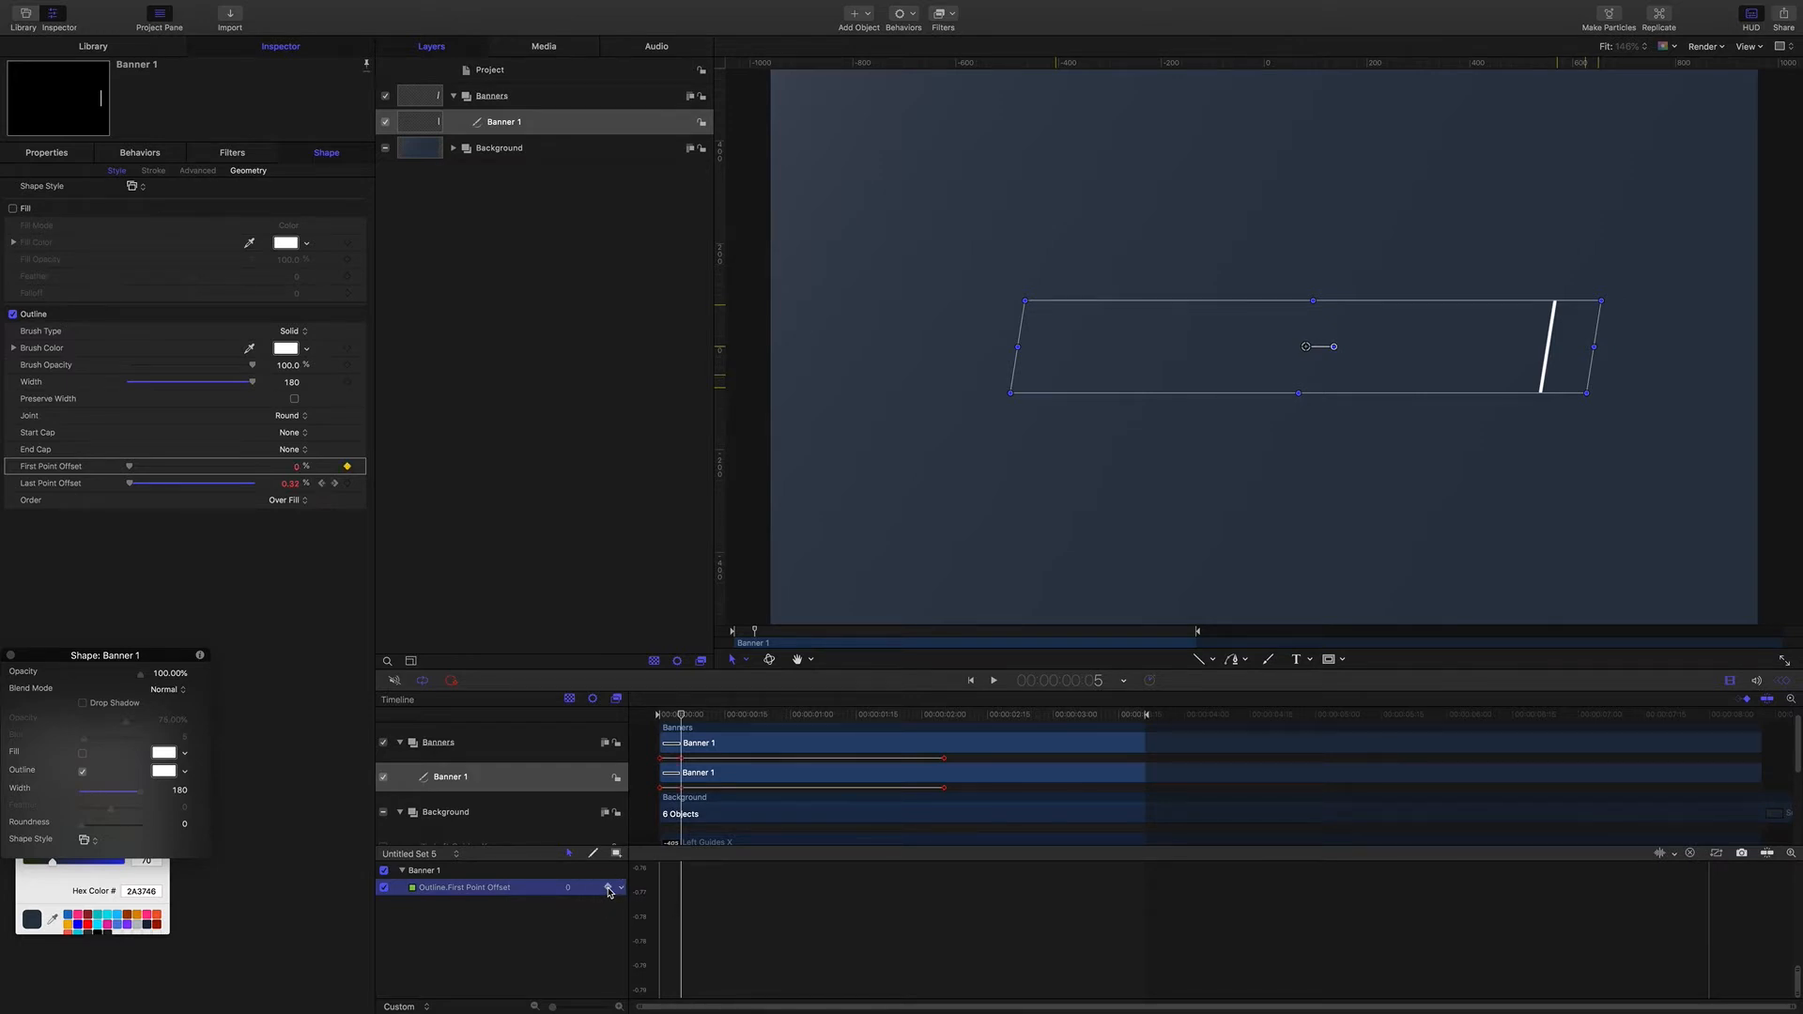
{"action": "left_click", "coordinate": [607, 888]}
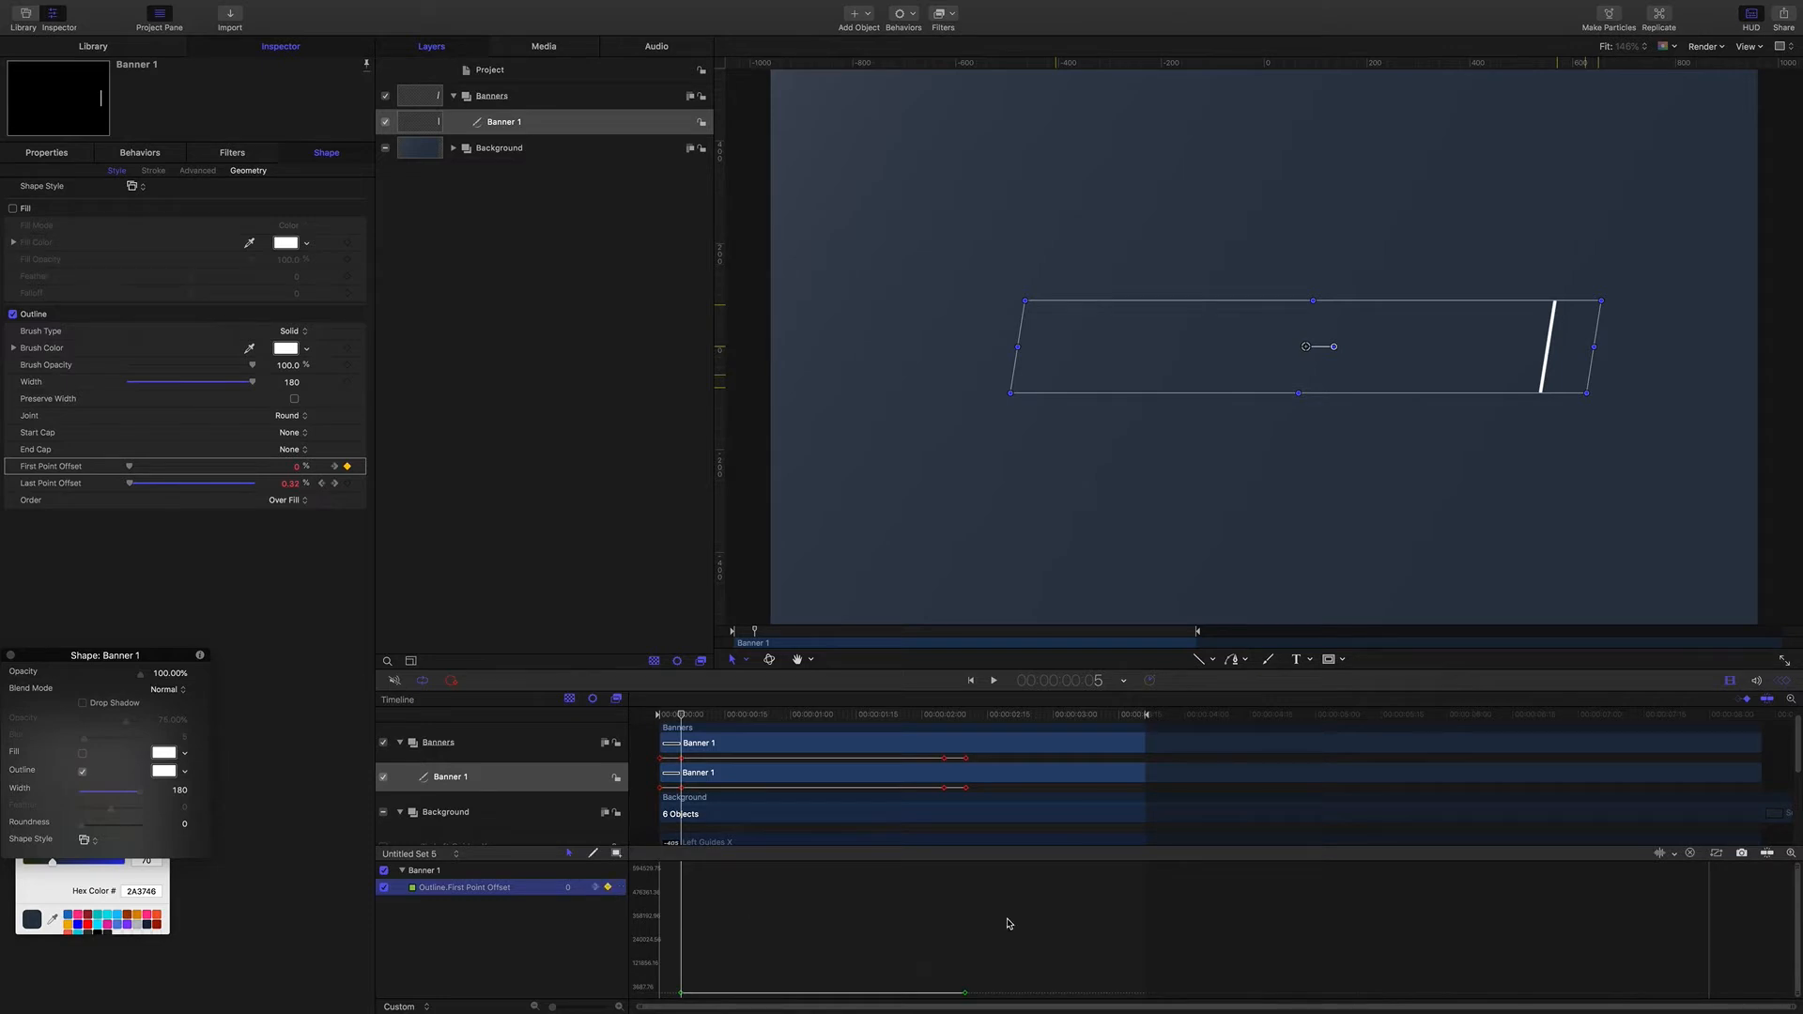
Step: Fit the pasted First Point Offset curve in view and display the Animated curve set to compare both offset curves
{"action": "left_click", "coordinate": [1717, 854]}
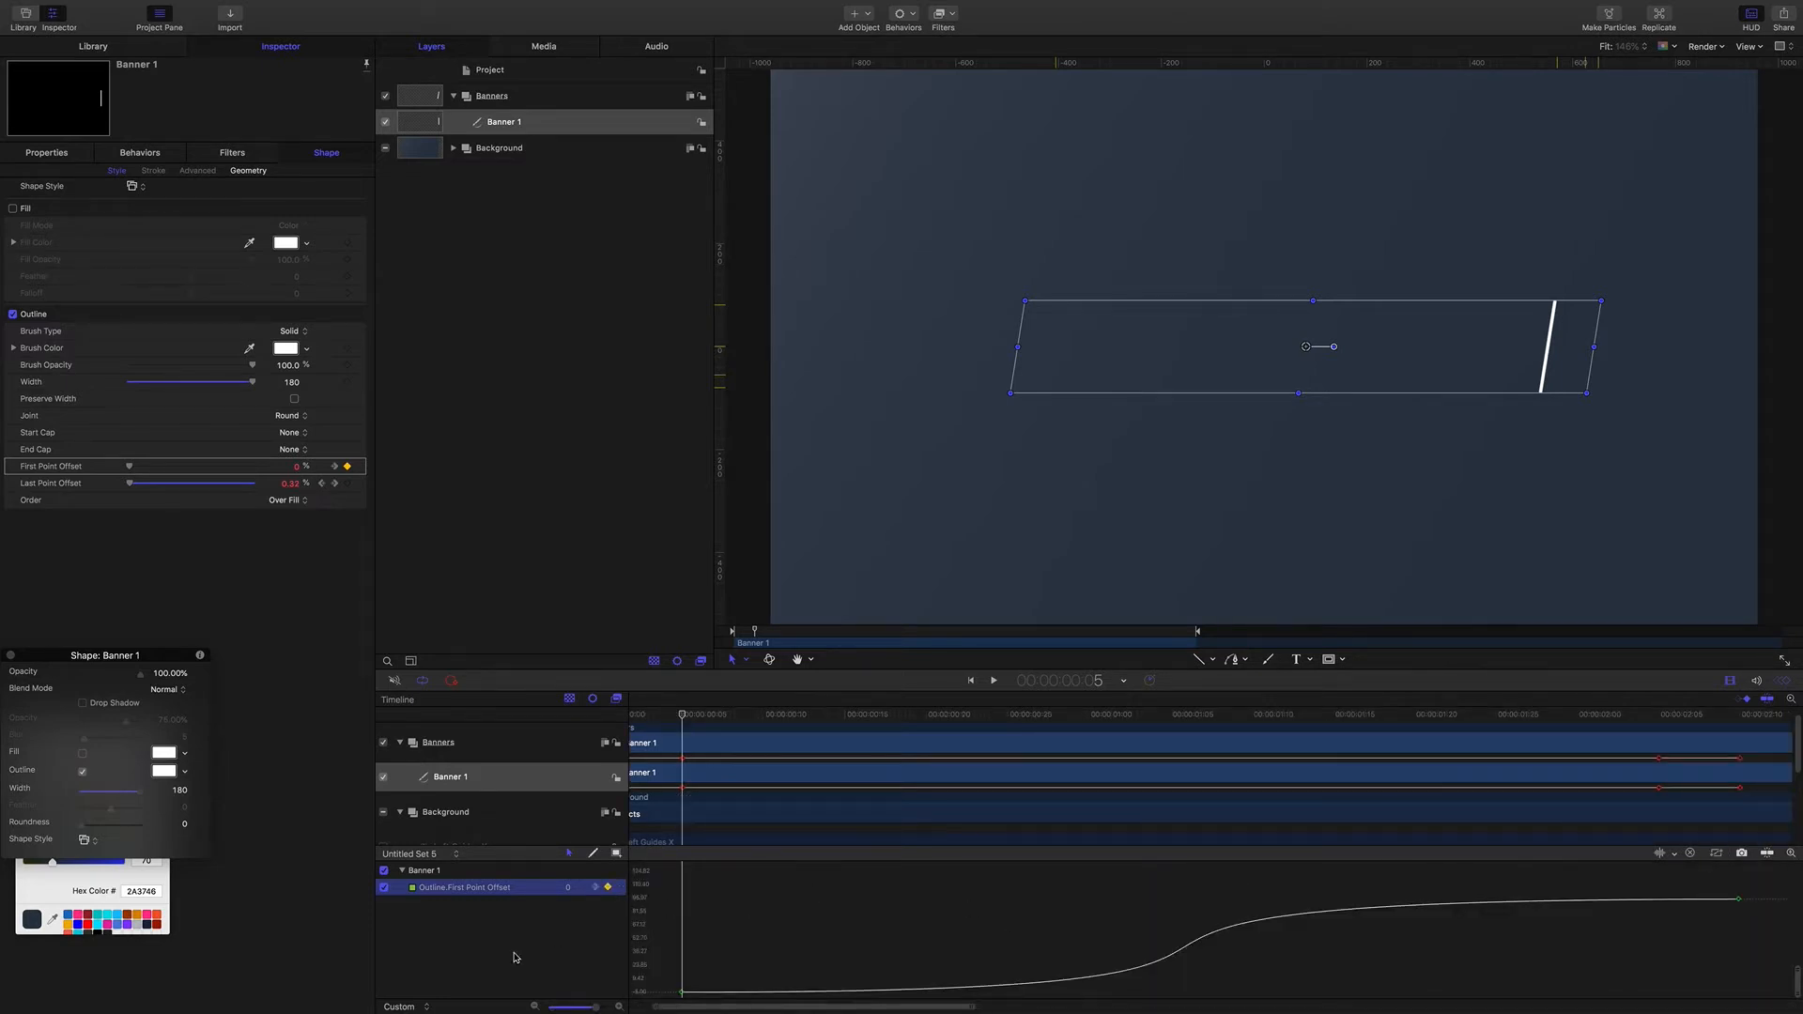
{"action": "left_click_drag", "start_coordinate": [595, 1008], "coordinate": [554, 1006]}
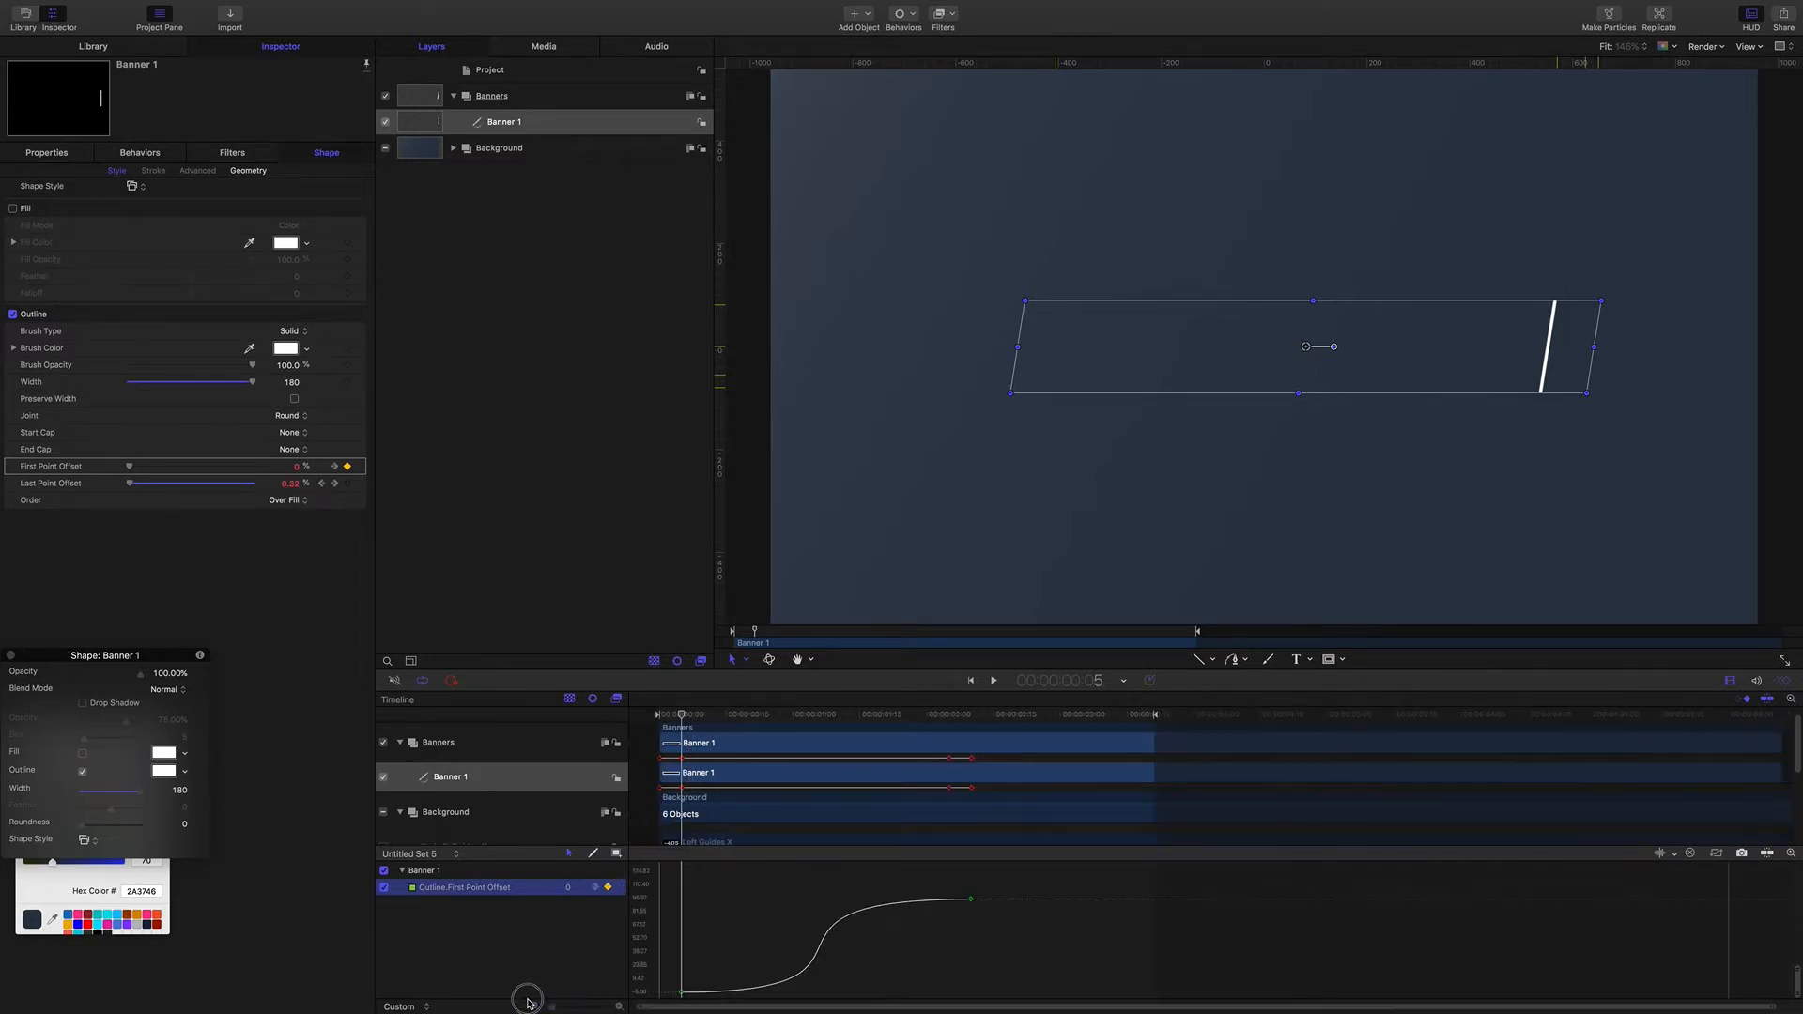
{"action": "left_click", "coordinate": [424, 854]}
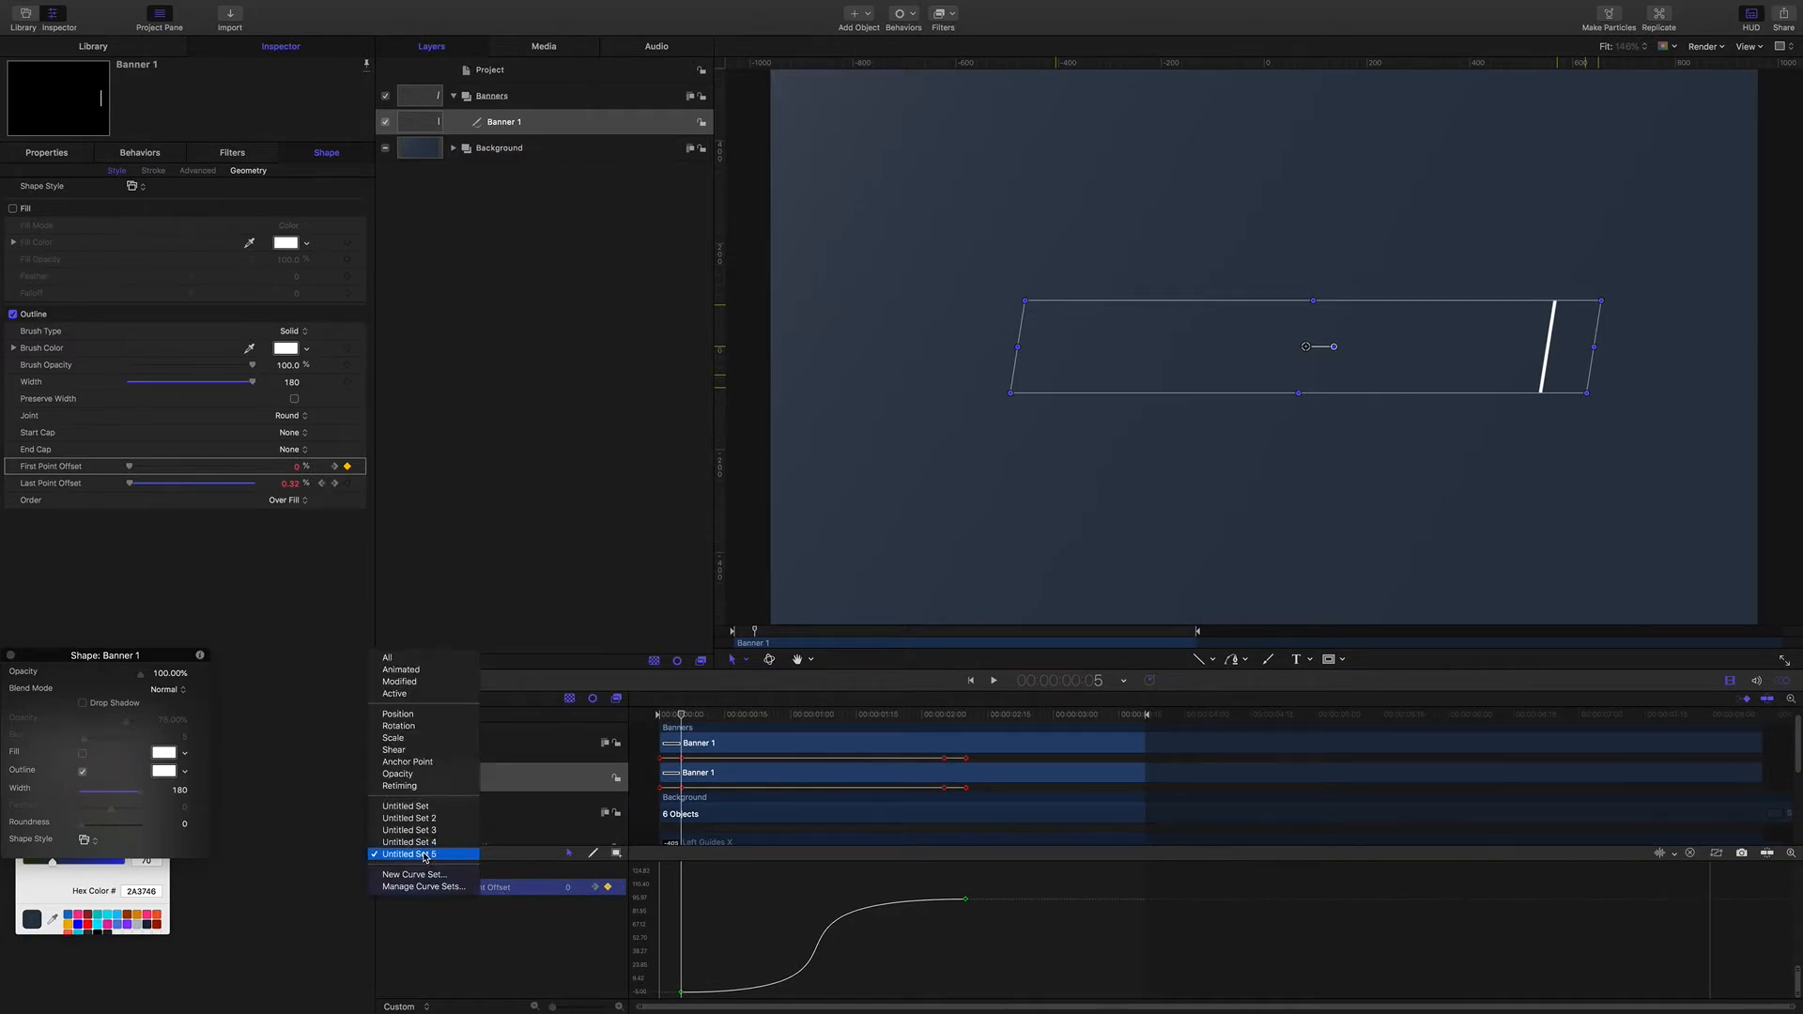
{"action": "left_click", "coordinate": [438, 671]}
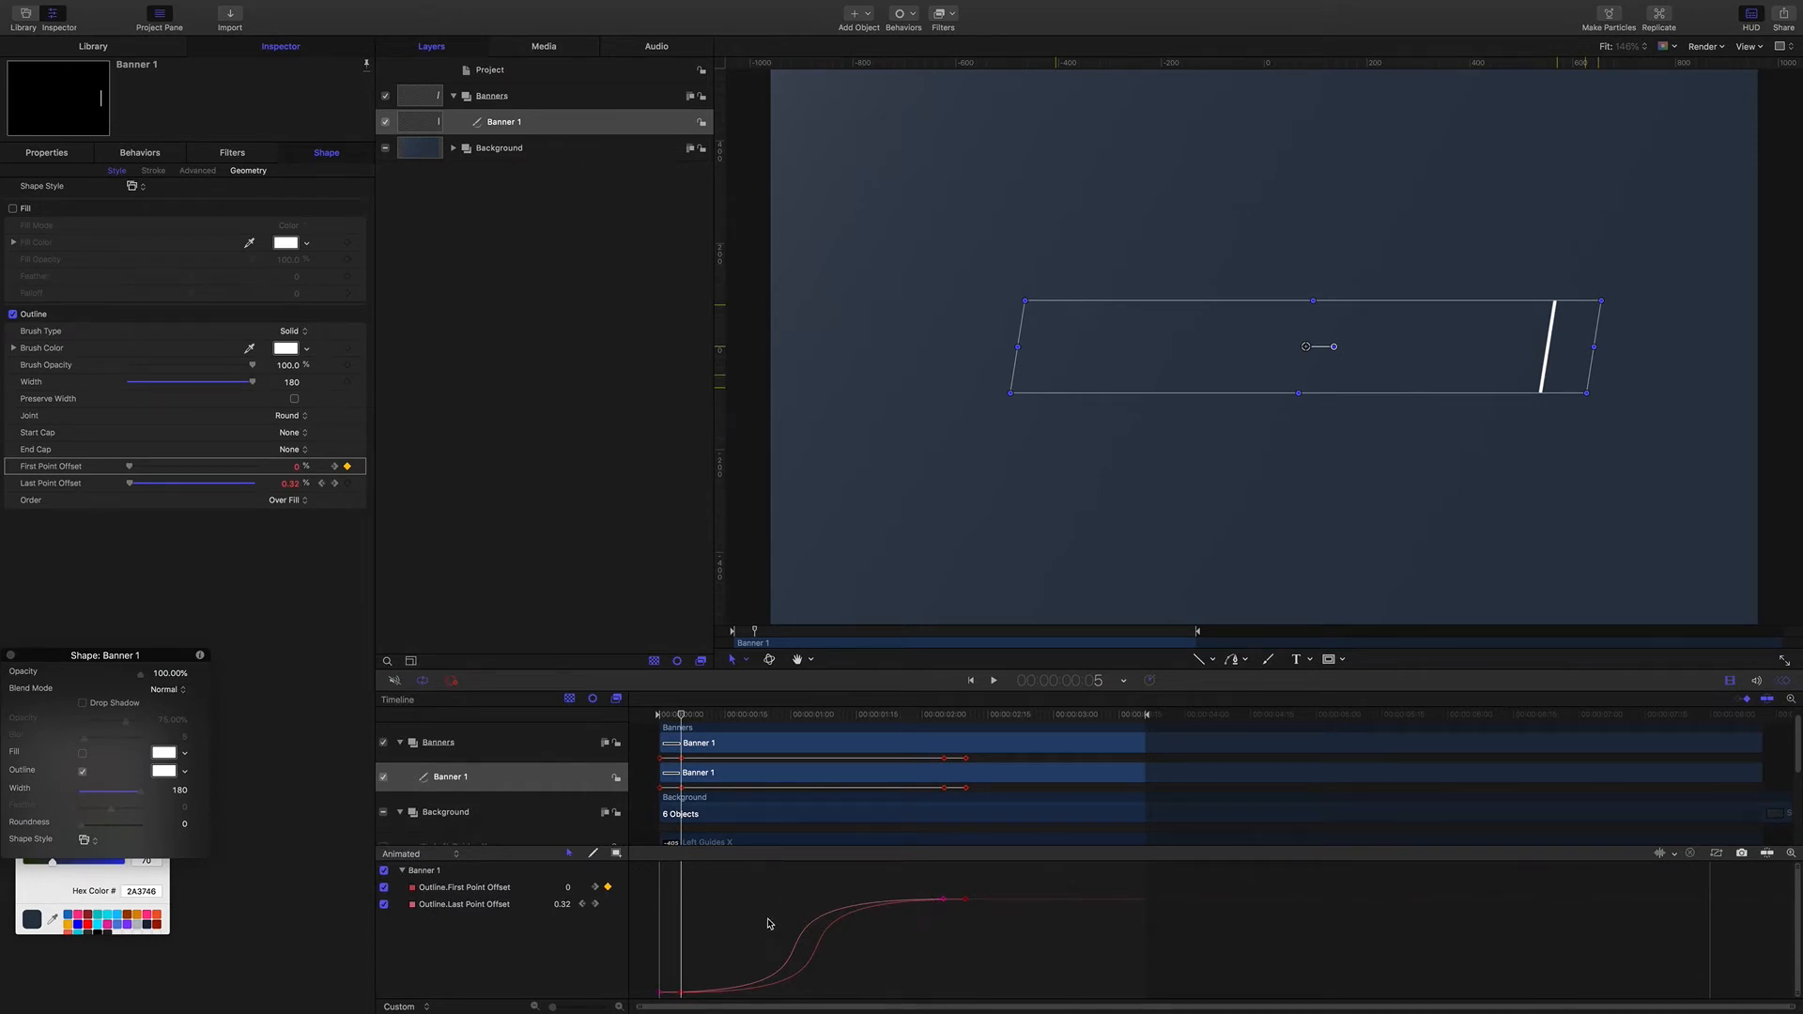
Step: Duplicate Banner 1 as Banner 2 and move the copy's start to frame 8
{"action": "mouse_move", "coordinate": [686, 718]}
{"action": "left_mouse_down"}
{"action": "mouse_move", "coordinate": [966, 774]}
{"action": "mouse_move", "coordinate": [938, 713]}
{"action": "mouse_move", "coordinate": [695, 709]}
{"action": "left_mouse_up"}
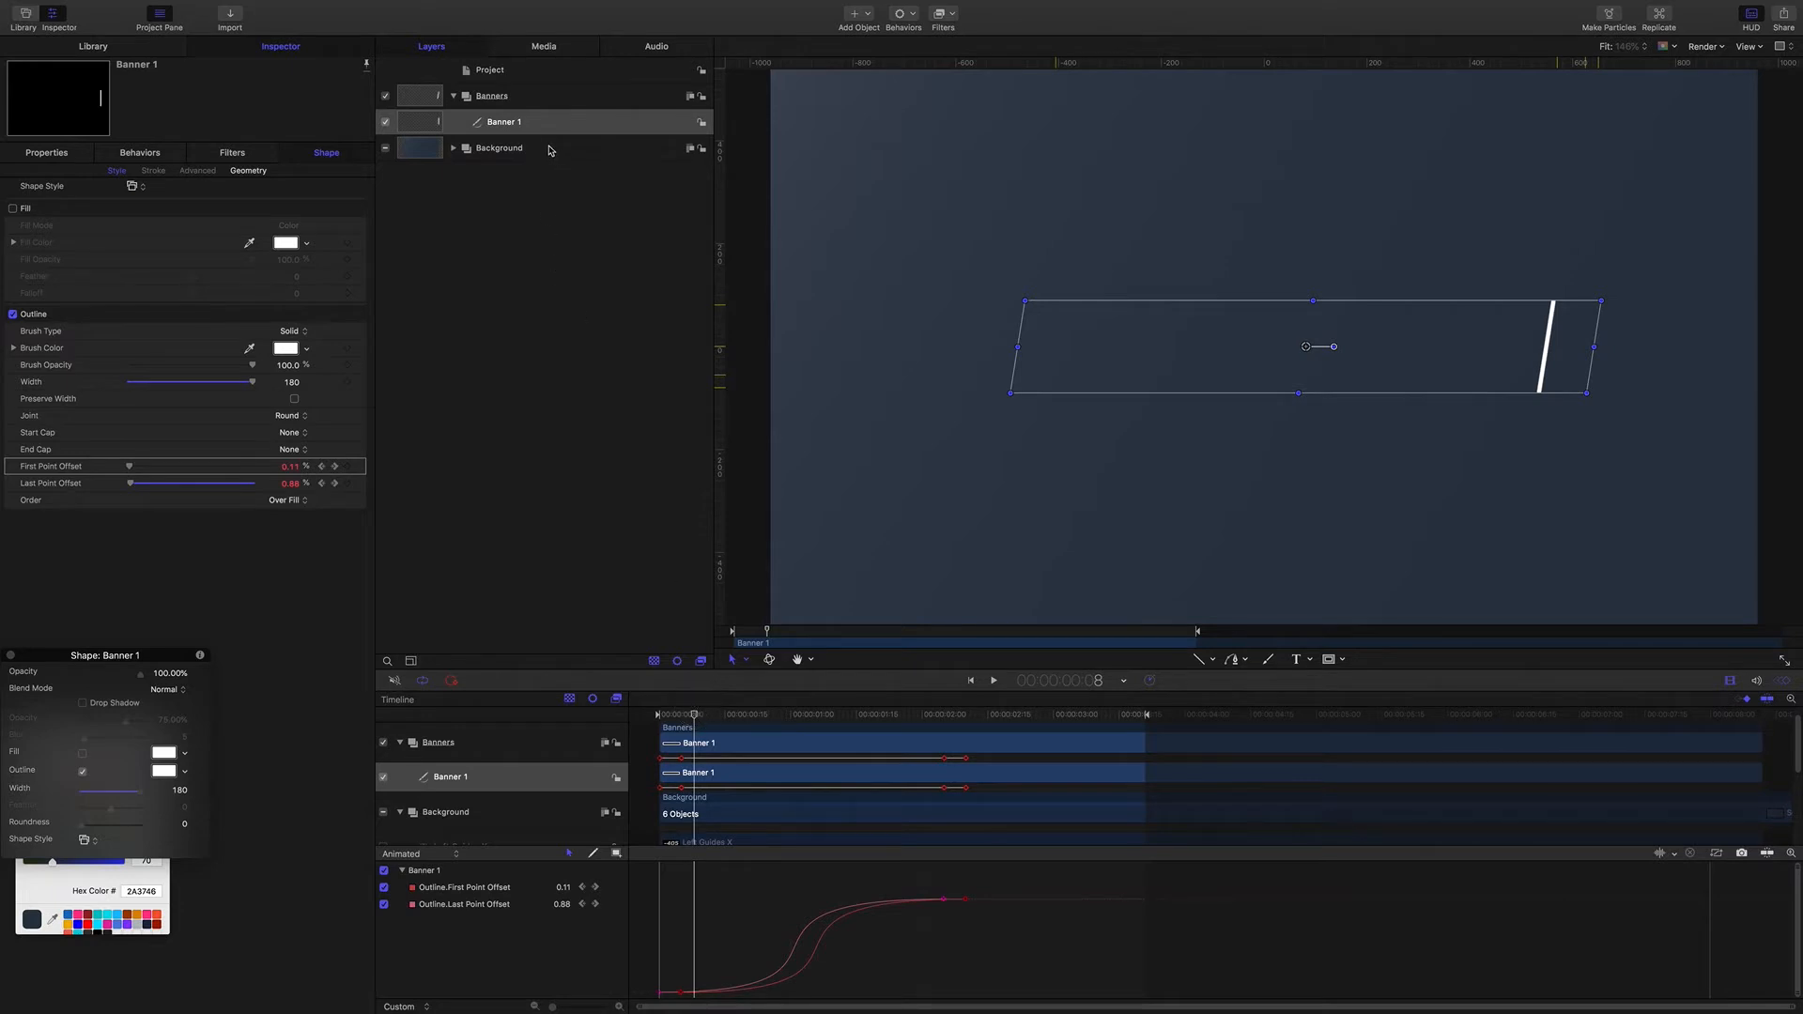
{"action": "left_click", "coordinate": [523, 125]}
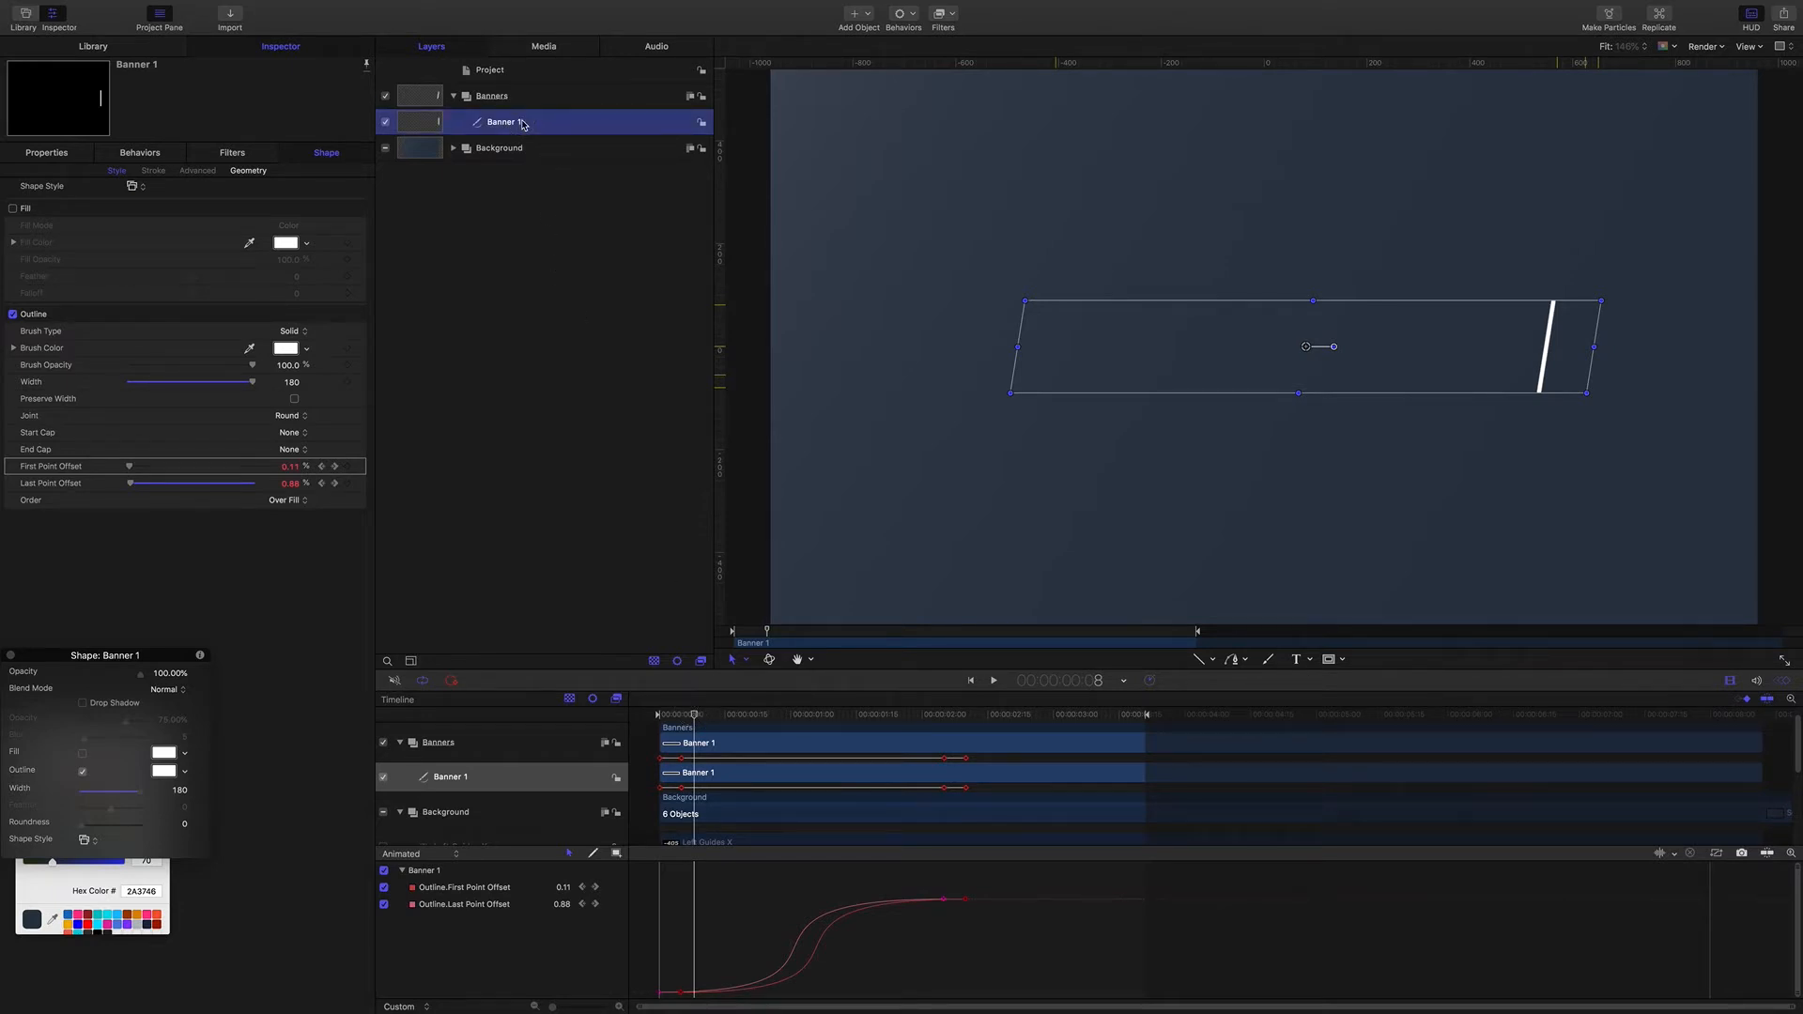
{"action": "key", "text": "super+d"}
{"action": "double_click", "coordinate": [527, 122]}
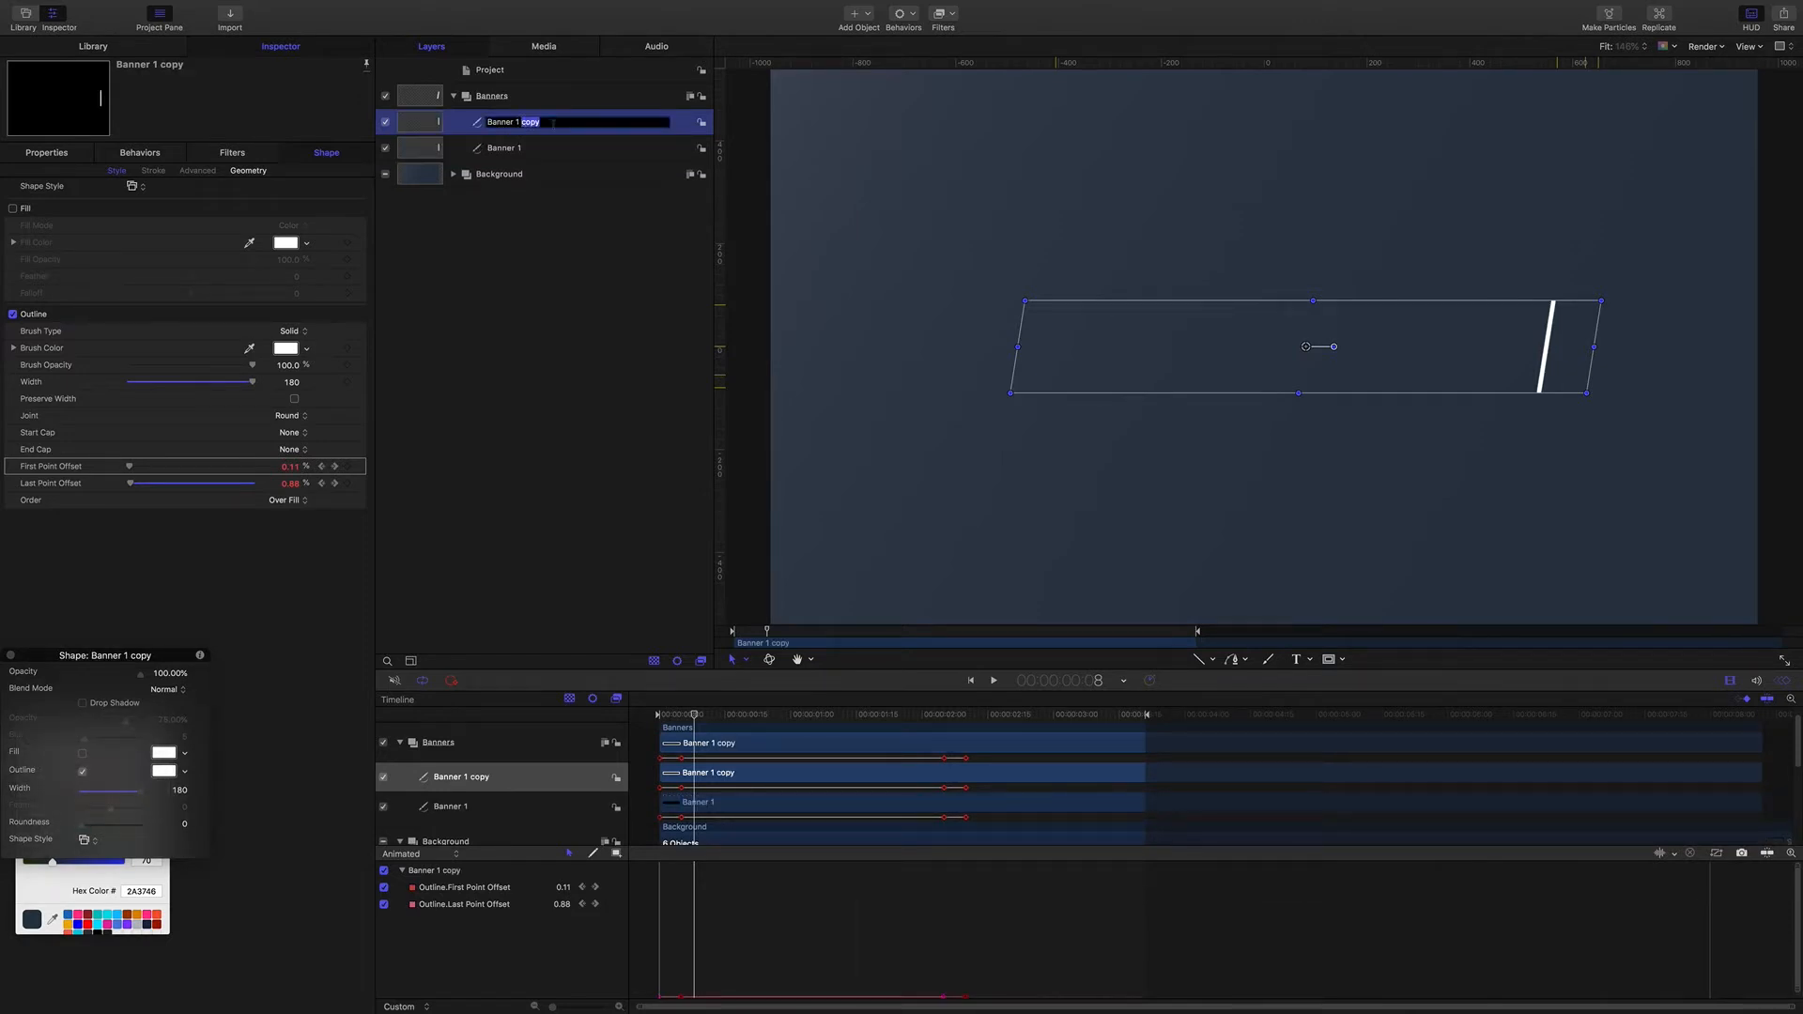
{"action": "key", "text": "BackSpace"}
{"action": "key", "text": "BackSpace"}
{"action": "type", "text": "2"}
{"action": "key", "text": "Return"}
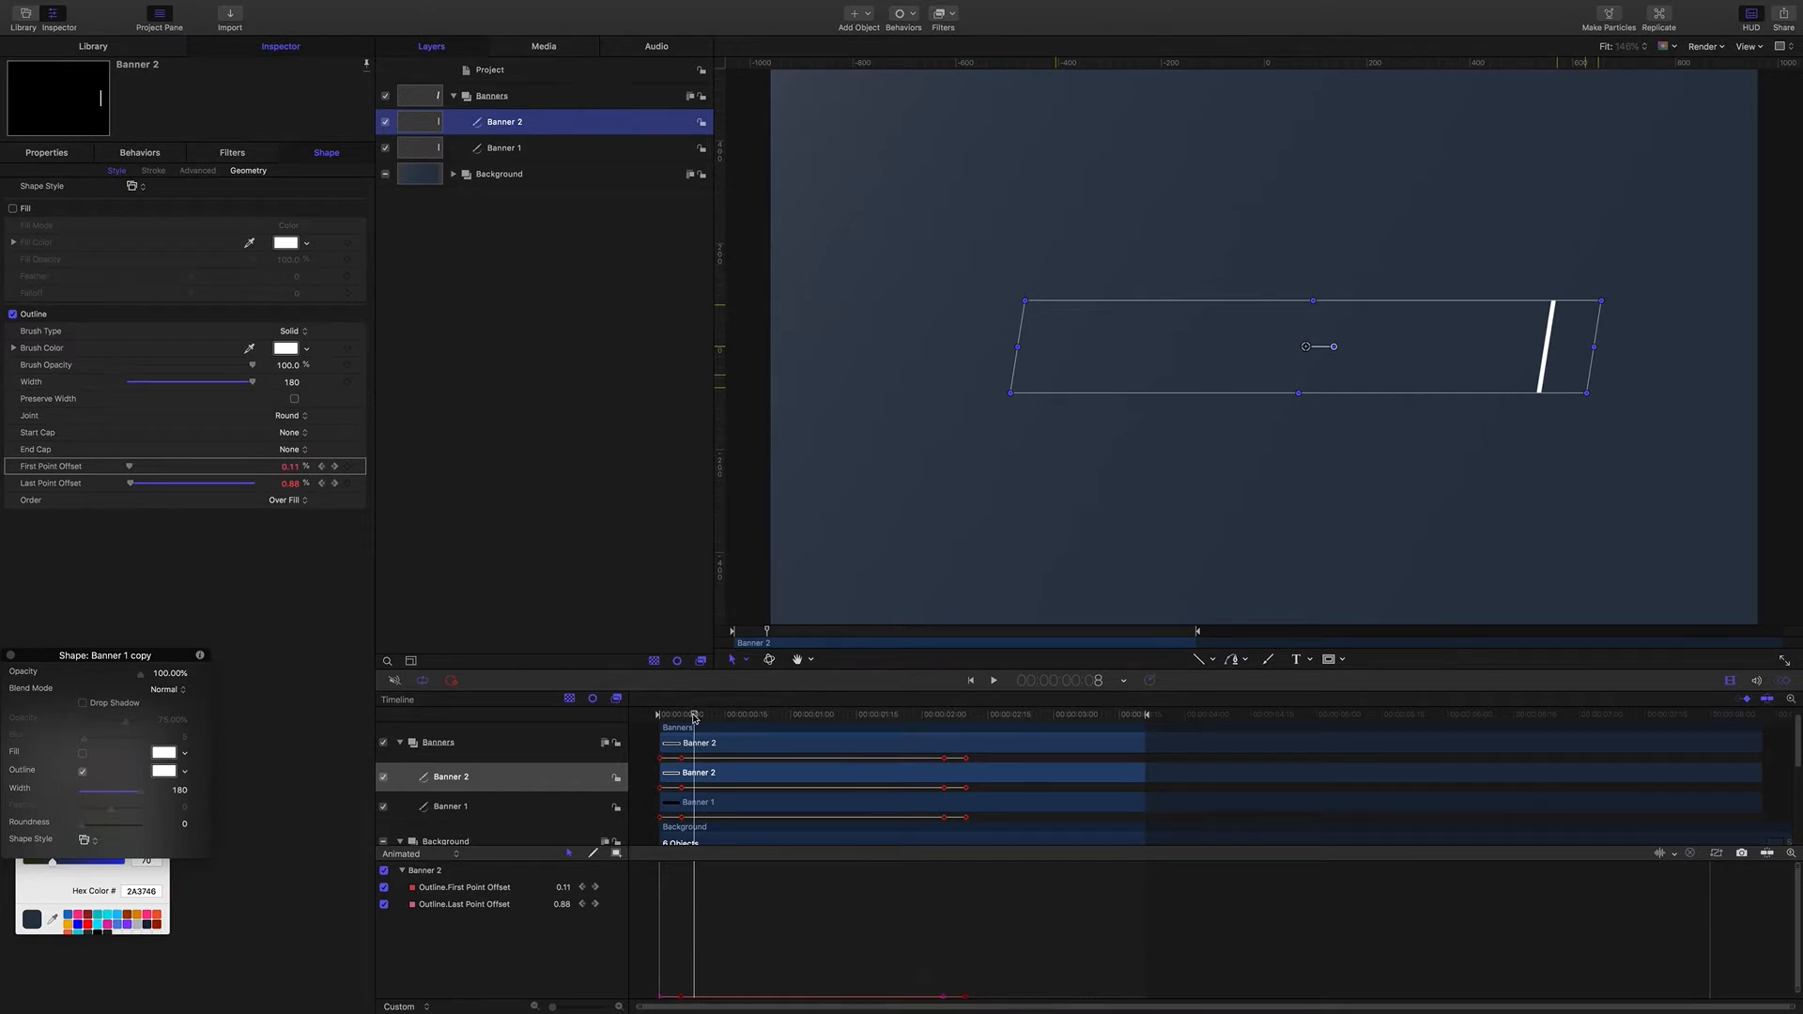
{"action": "key", "text": "shift+bracketleft"}
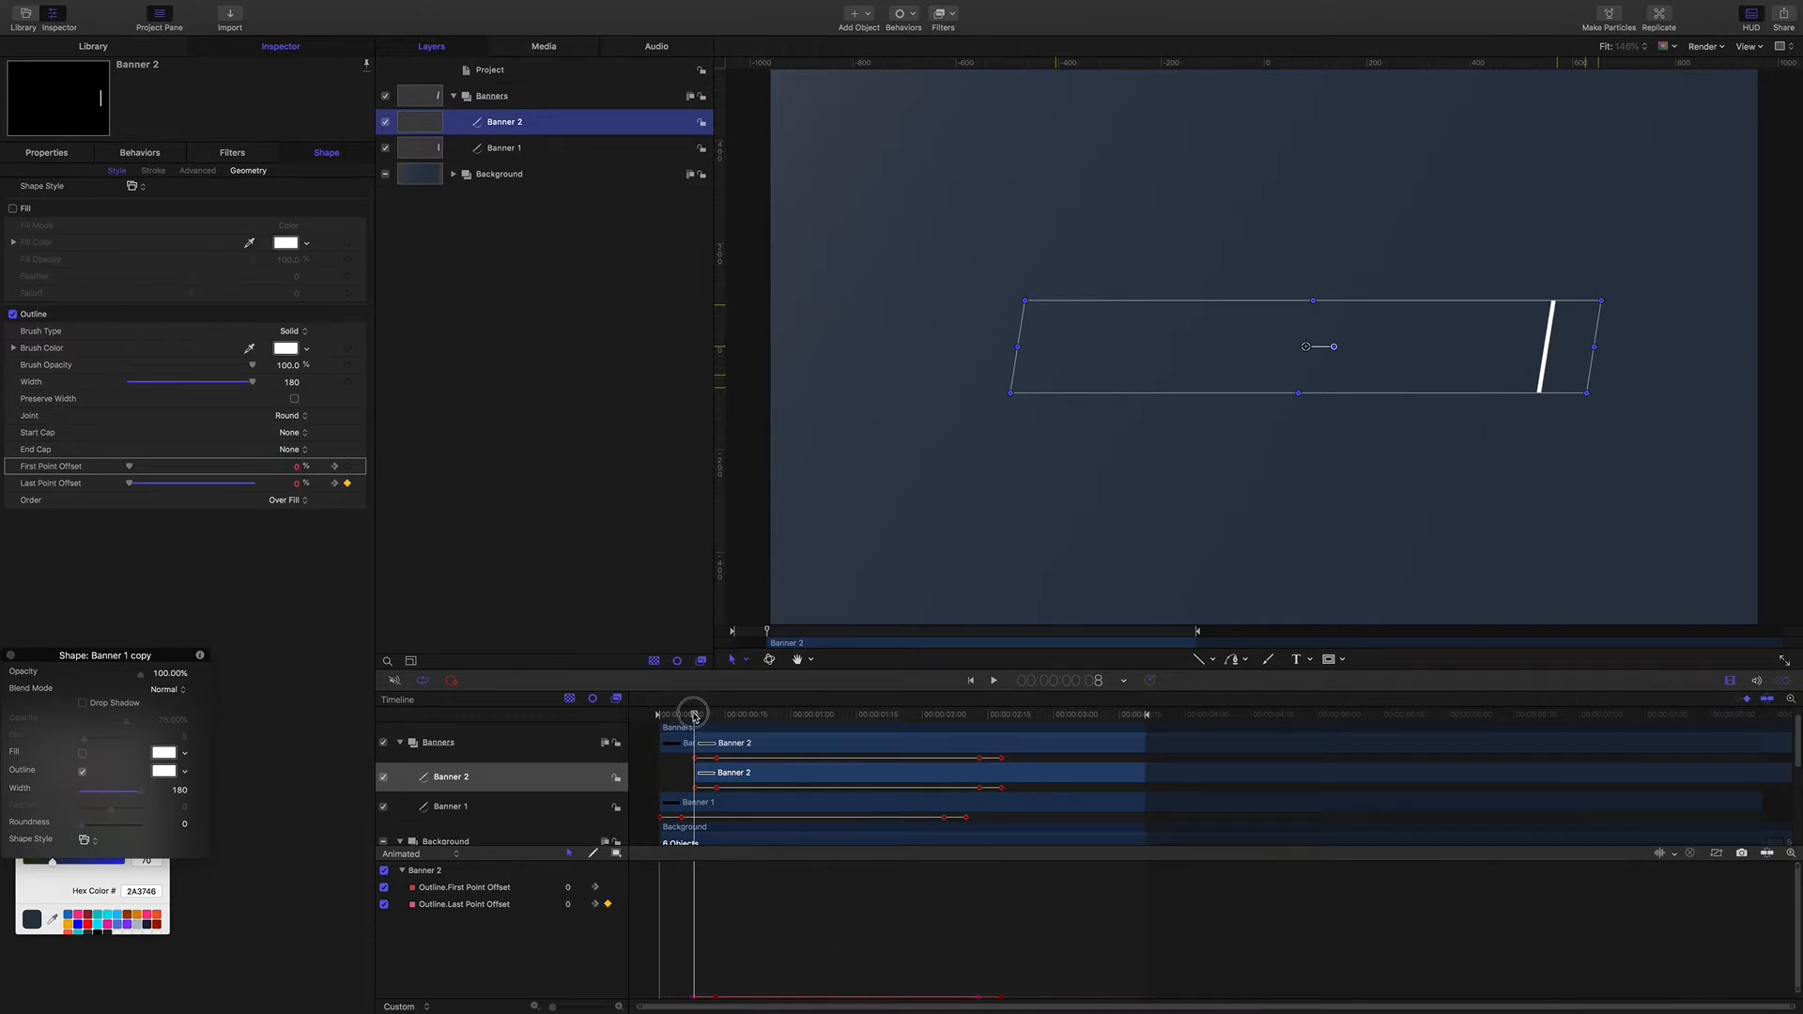
Step: Duplicate Banner 2 as Banner 3 and move the copy's start to frame 16
{"action": "mouse_move", "coordinate": [695, 715]}
{"action": "left_mouse_down"}
{"action": "mouse_move", "coordinate": [664, 717]}
{"action": "mouse_move", "coordinate": [855, 778]}
{"action": "left_mouse_up"}
{"action": "left_click_drag", "start_coordinate": [859, 779], "coordinate": [731, 722]}
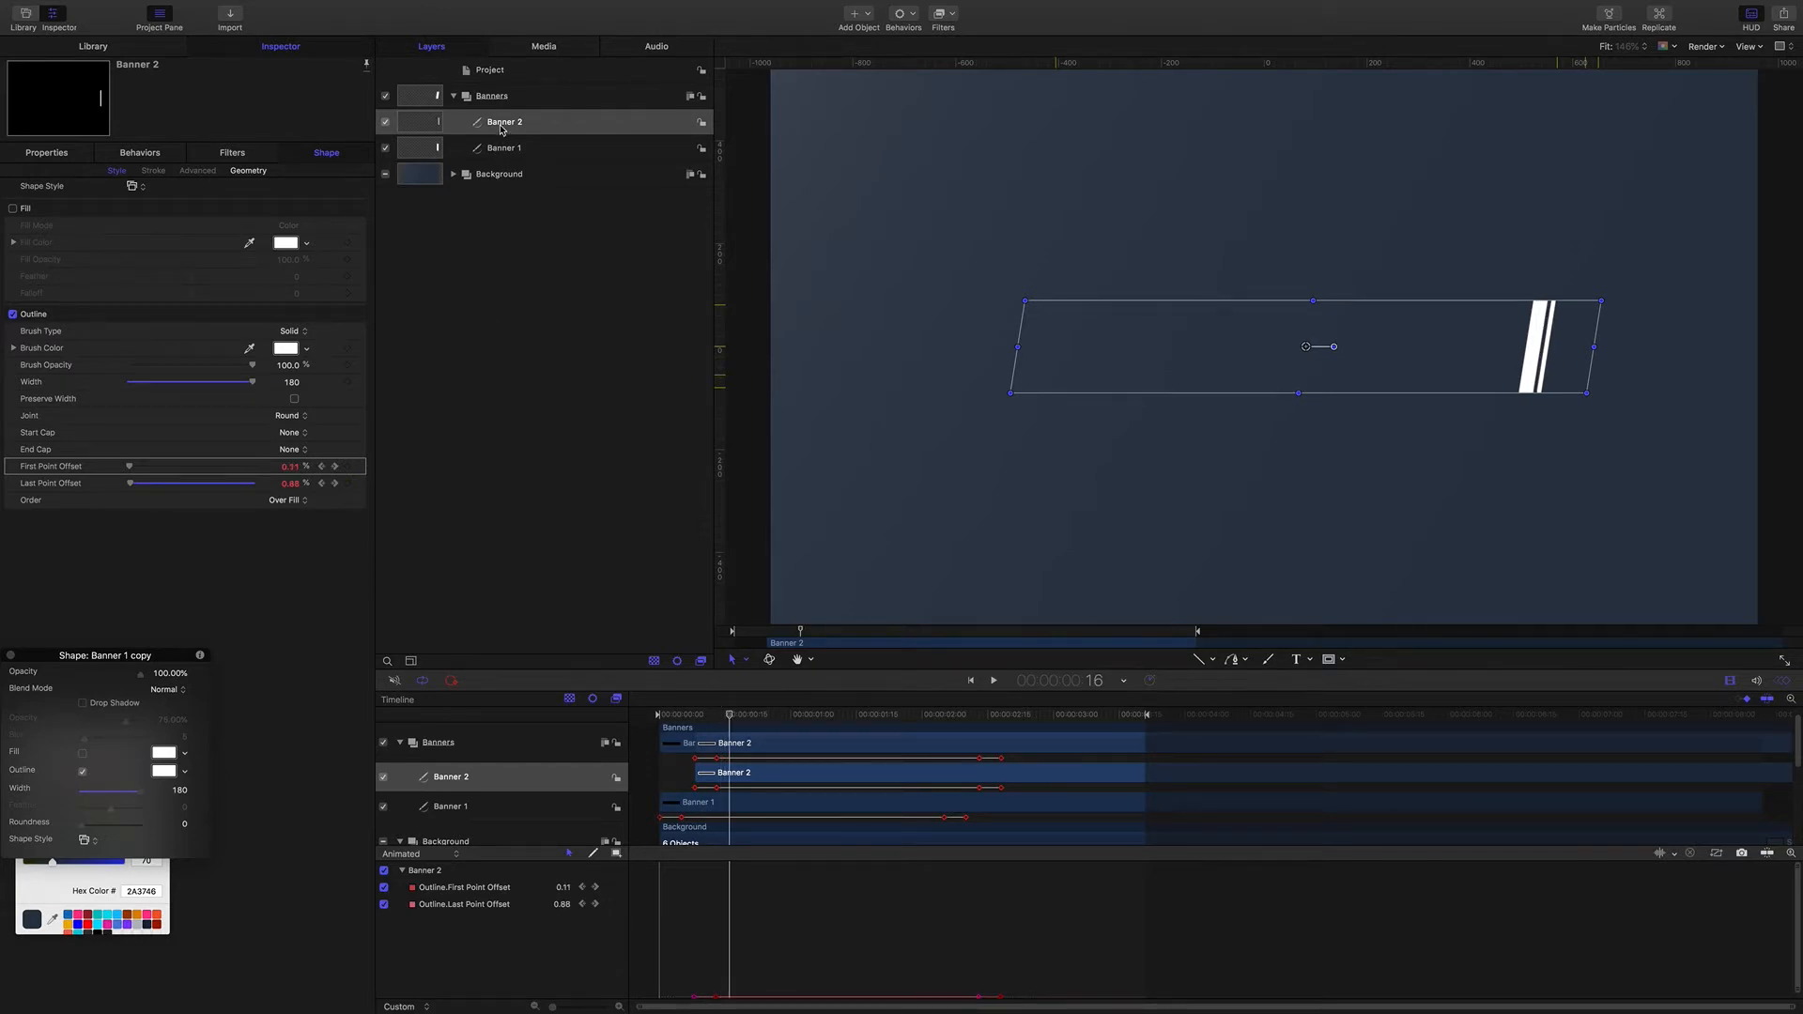
{"action": "key", "text": "super+d"}
{"action": "double_click", "coordinate": [535, 122]}
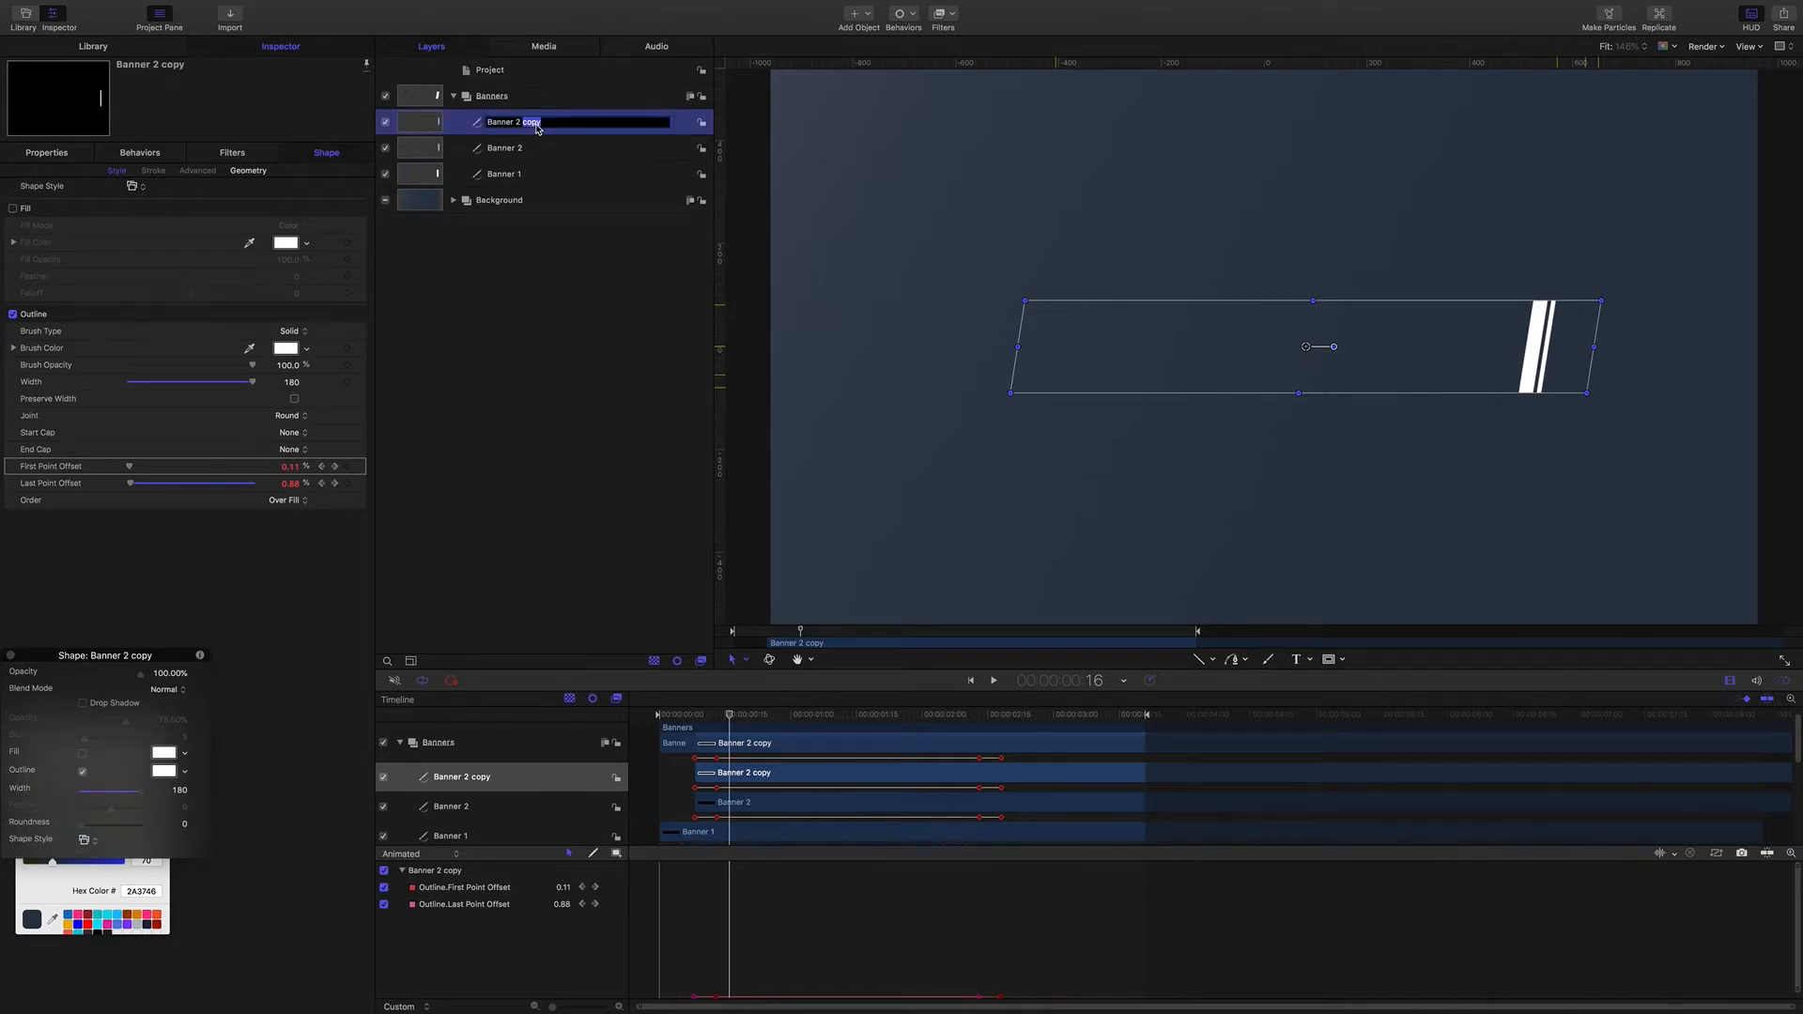
{"action": "key", "text": "BackSpace"}
{"action": "key", "text": "BackSpace"}
{"action": "key", "text": "BackSpace"}
{"action": "type", "text": "3"}
{"action": "key", "text": "Return"}
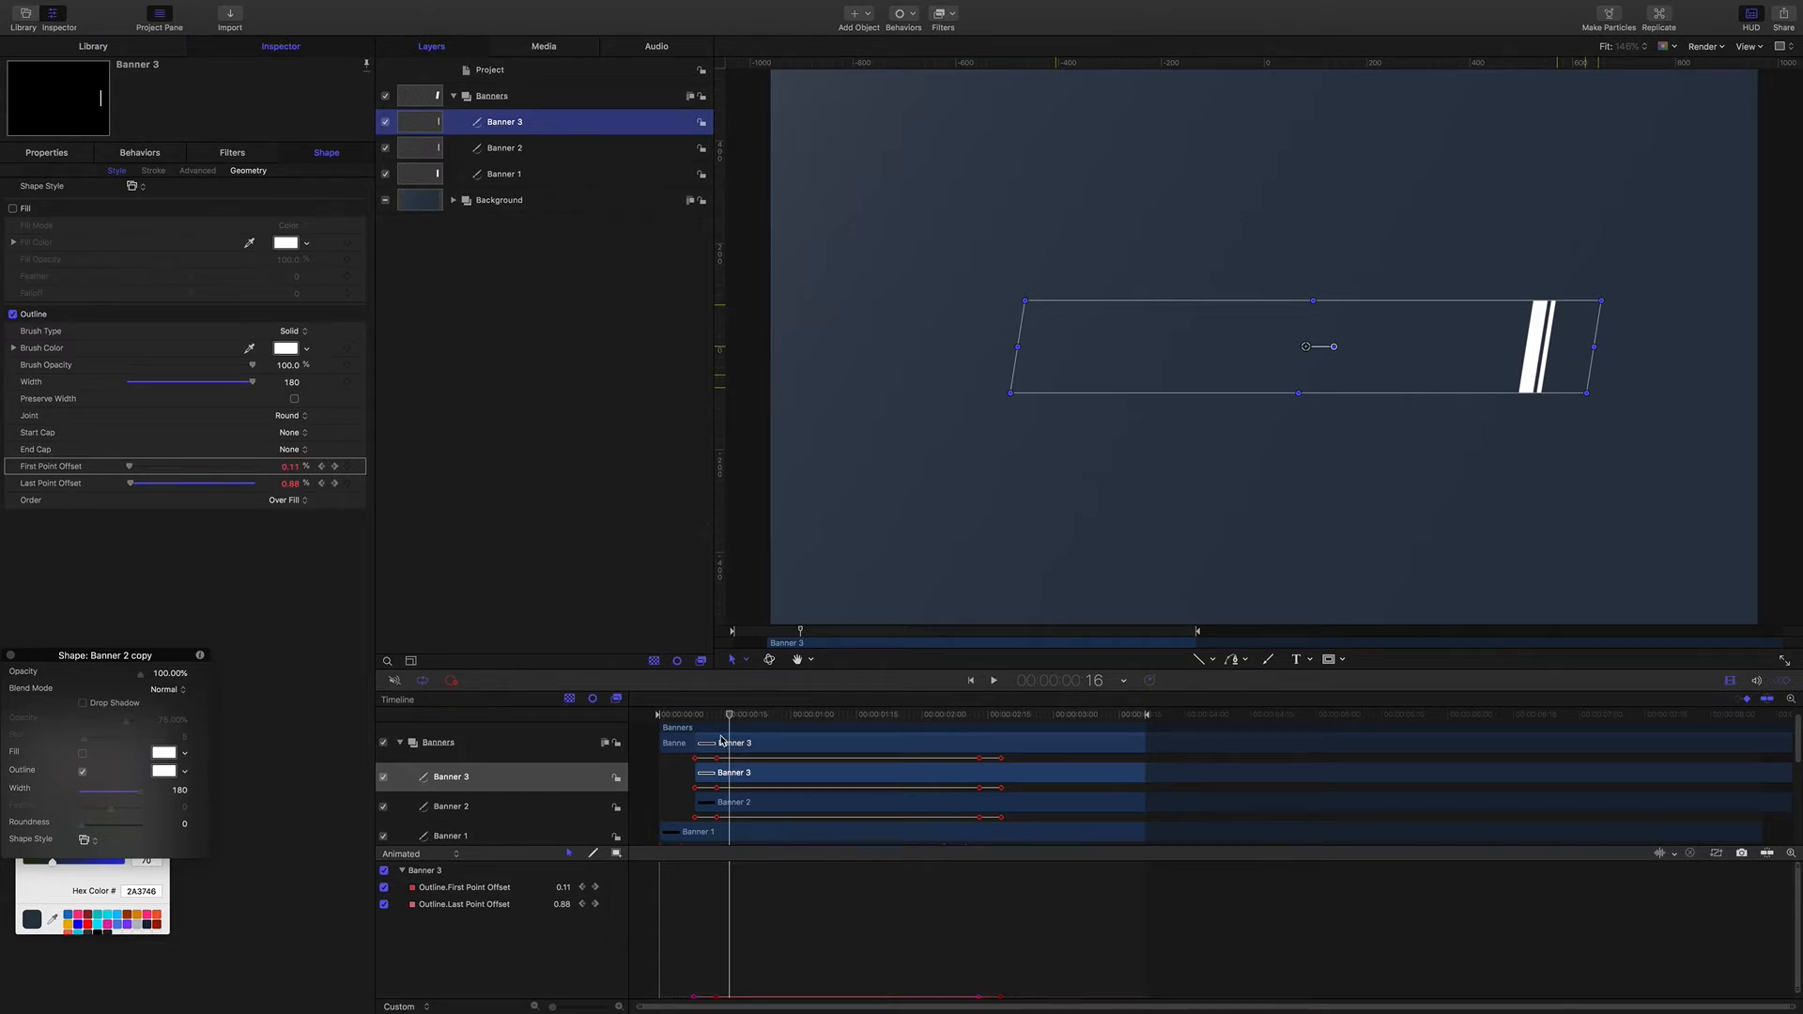
{"action": "mouse_move", "coordinate": [728, 719]}
{"action": "left_mouse_down"}
{"action": "mouse_move", "coordinate": [1002, 751]}
{"action": "mouse_move", "coordinate": [684, 741]}
{"action": "mouse_move", "coordinate": [732, 742]}
{"action": "left_mouse_up"}
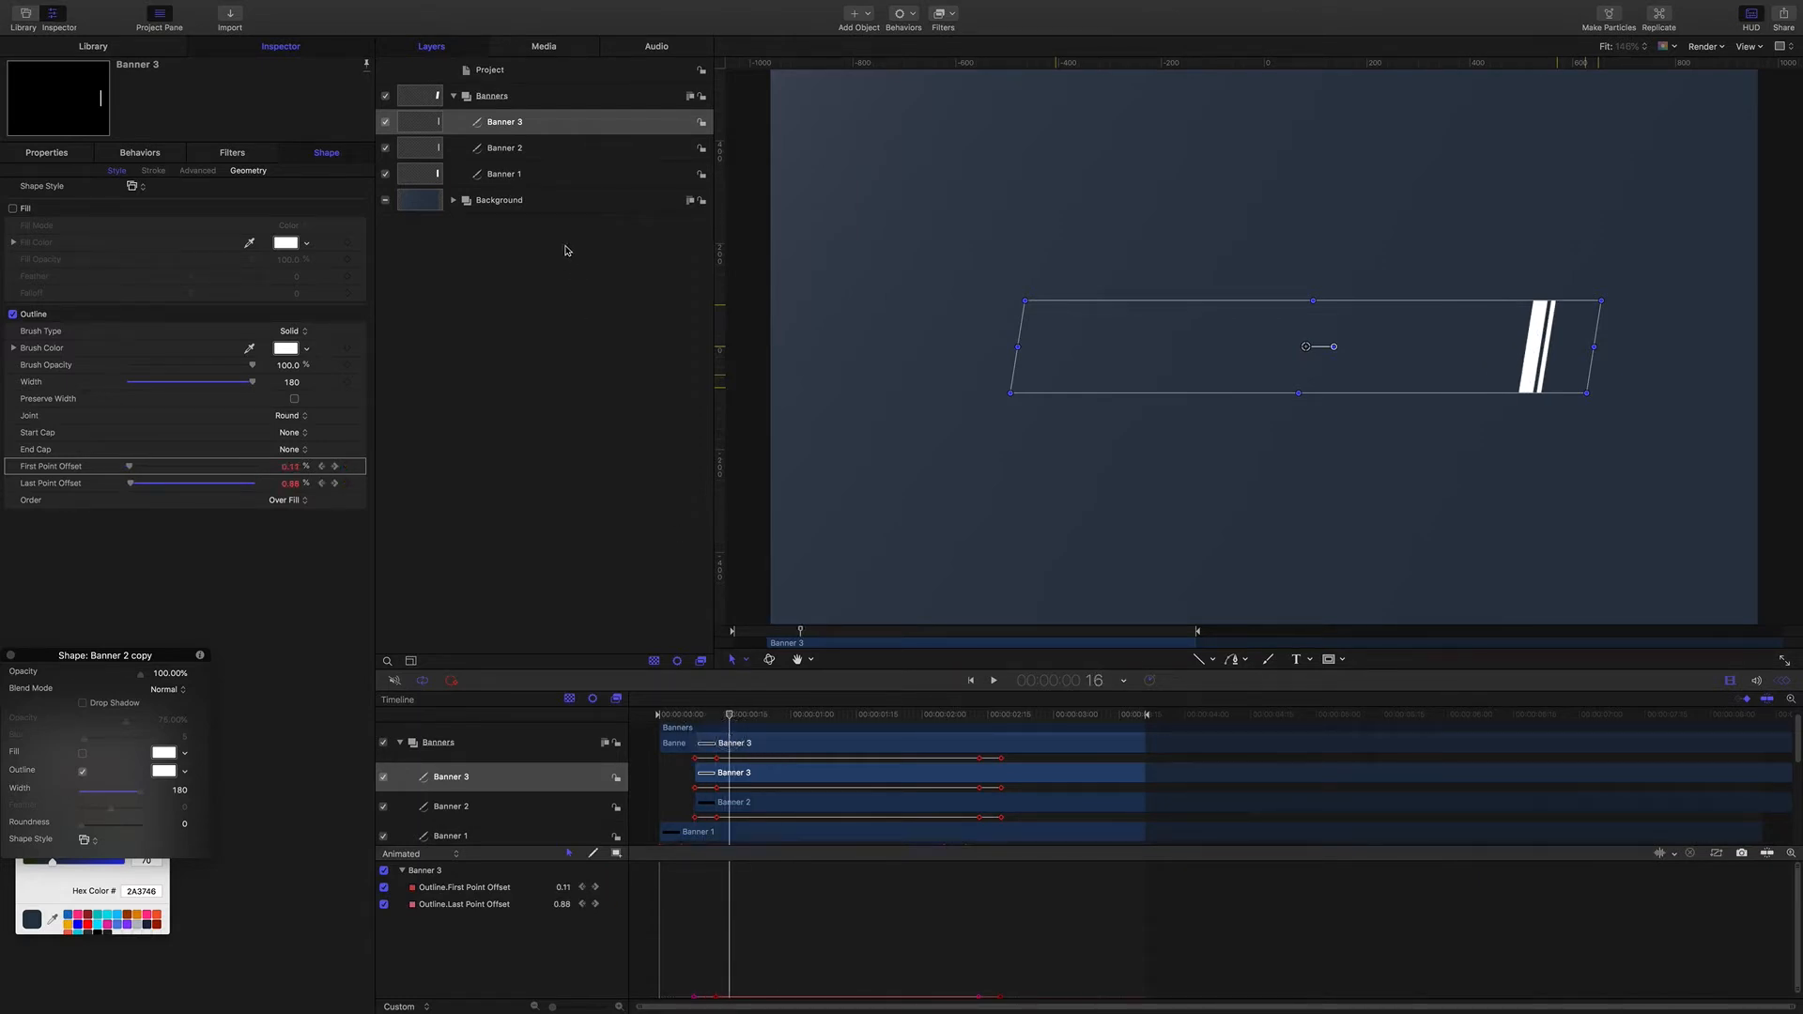
{"action": "key", "text": "shift+bracketleft"}
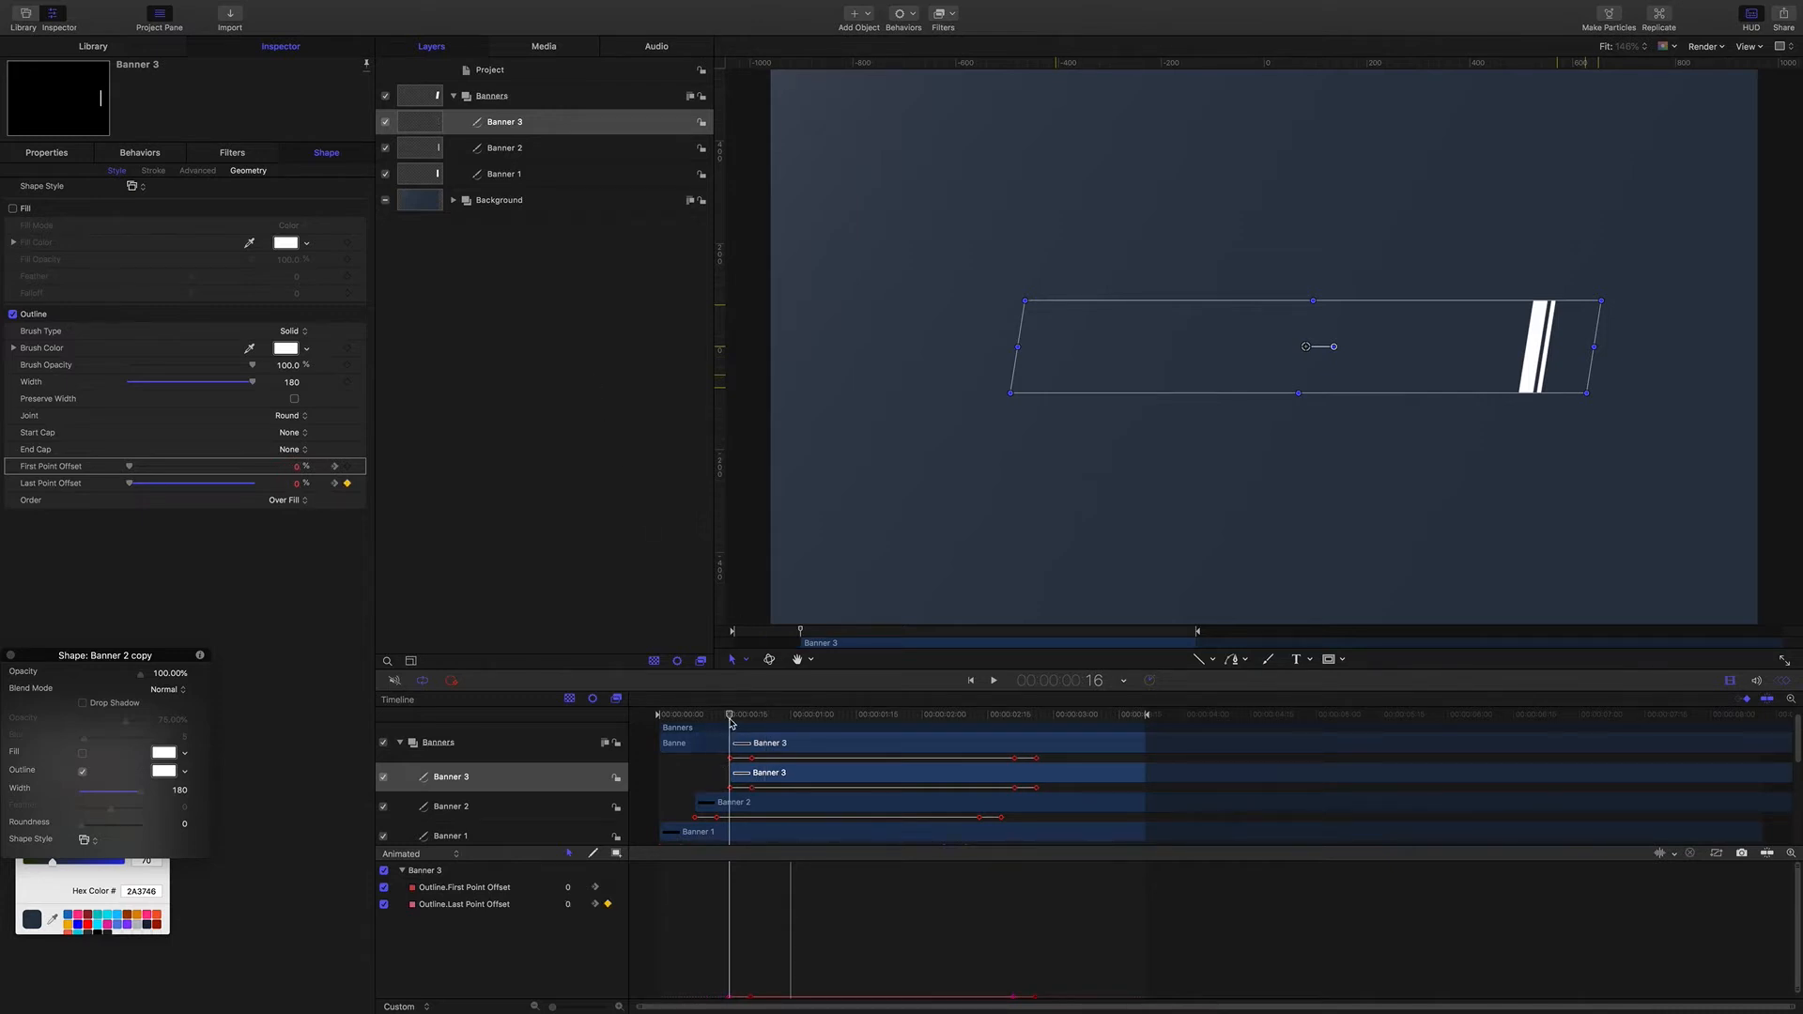
Step: Set Banner 3's First Point Offset to 97% at its final keyframe at 2:26
{"action": "left_click_drag", "start_coordinate": [733, 716], "coordinate": [1002, 739]}
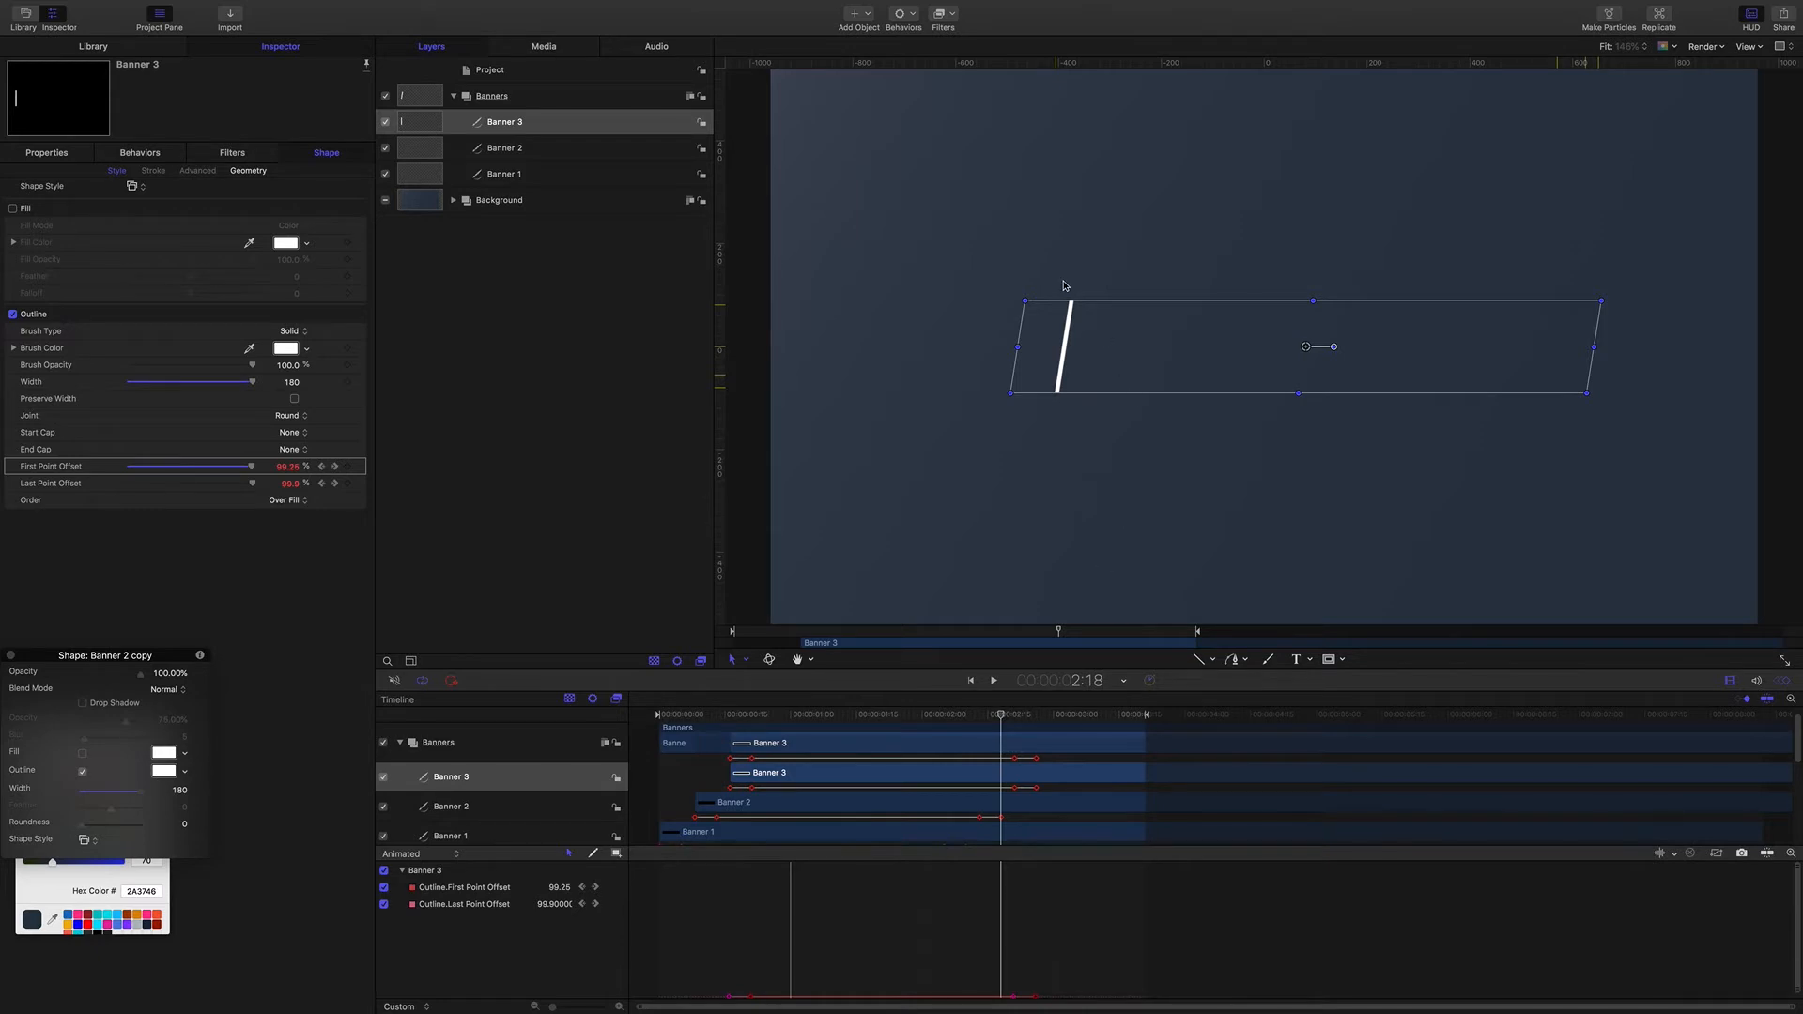
{"action": "left_click_drag", "start_coordinate": [1001, 715], "coordinate": [1037, 721]}
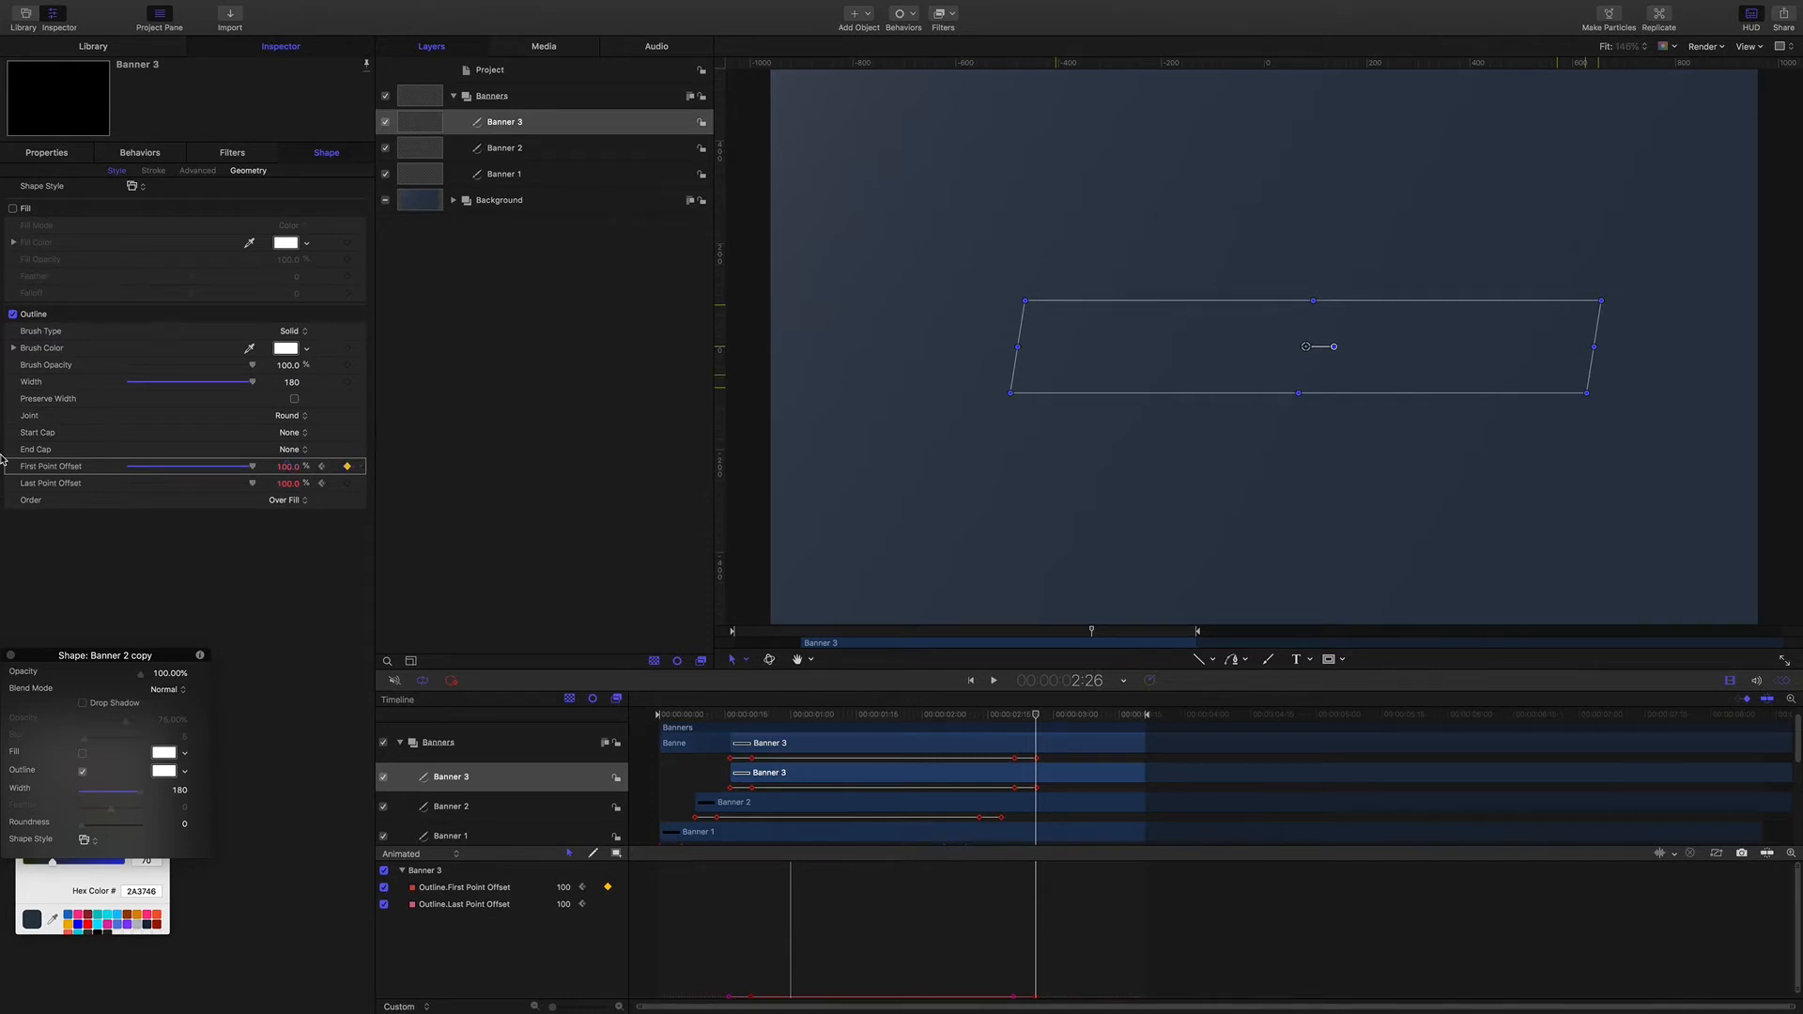
{"action": "left_click", "coordinate": [287, 467]}
{"action": "type", "text": "97"}
{"action": "key", "text": "Return"}
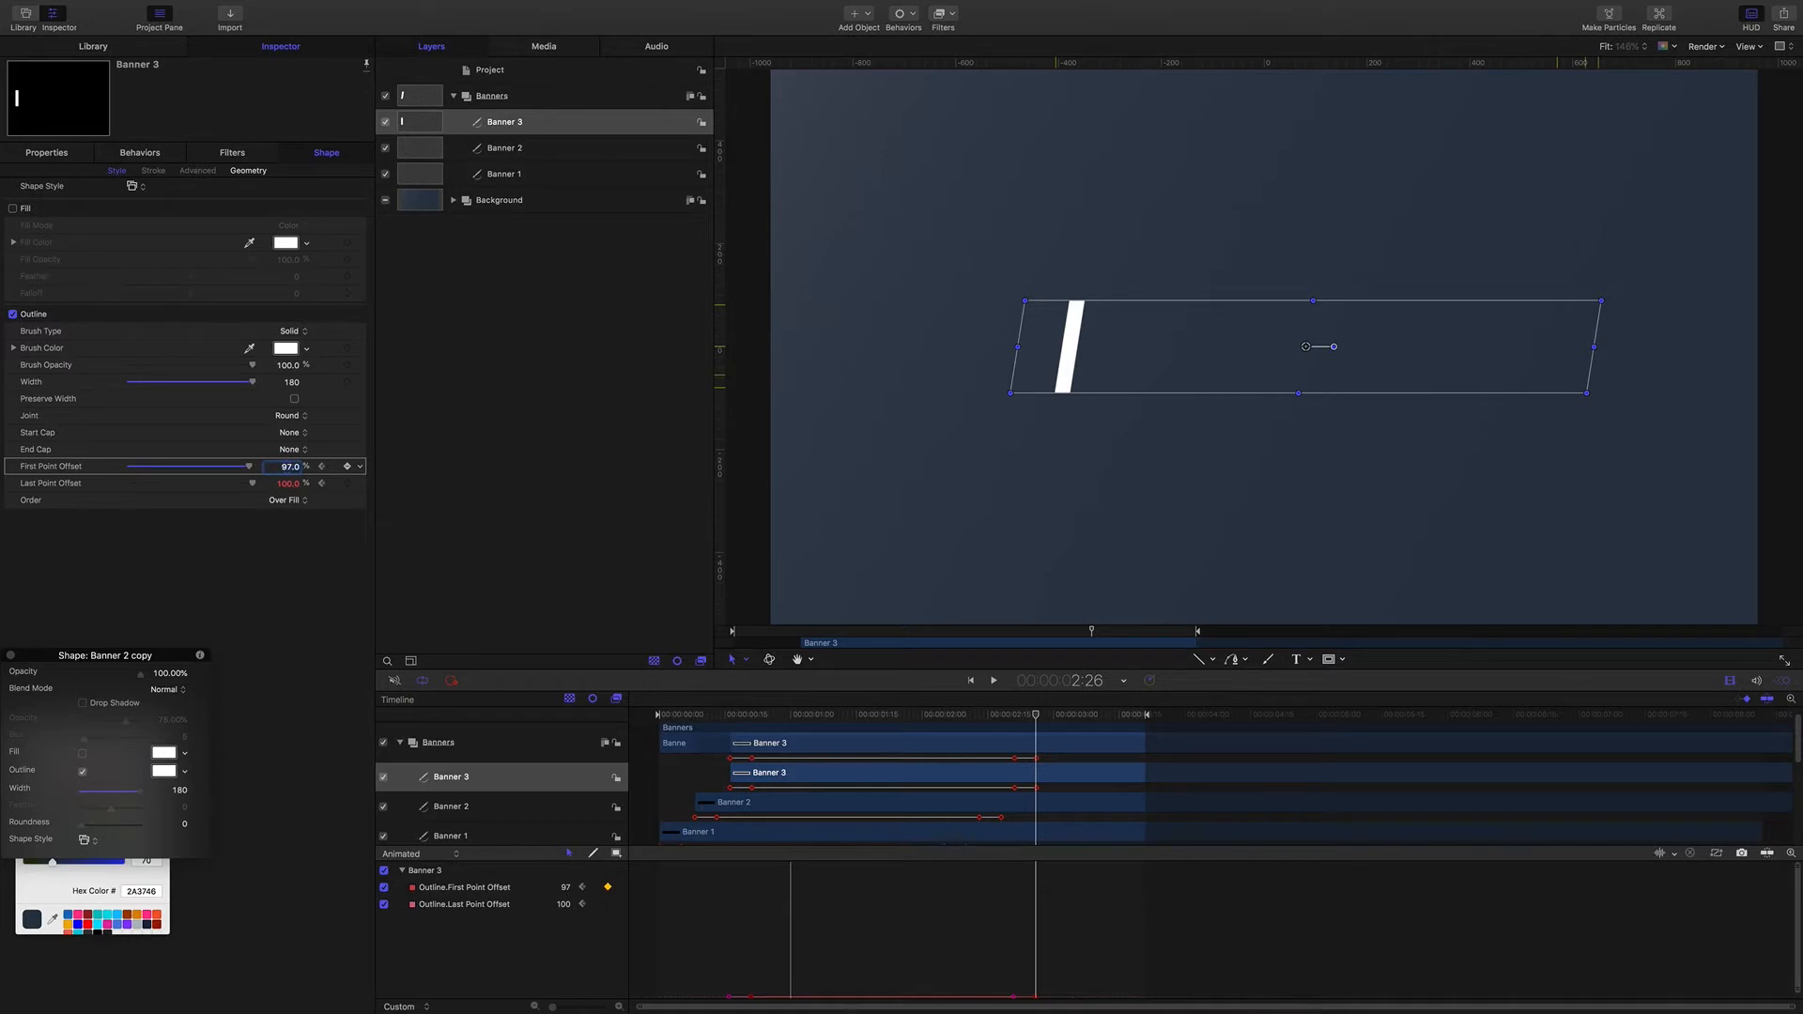
Step: Try 98% for Banner 3's ending First Point Offset and return it to 97%
{"action": "left_click", "coordinate": [285, 467]}
{"action": "type", "text": "98"}
{"action": "key", "text": "Return"}
{"action": "left_click", "coordinate": [287, 468]}
{"action": "type", "text": "97"}
{"action": "key", "text": "Return"}
Step: Play back the staggered banner animation with nothing selected and place the playhead at 1:10
{"action": "left_click", "coordinate": [548, 541]}
{"action": "key", "text": "space"}
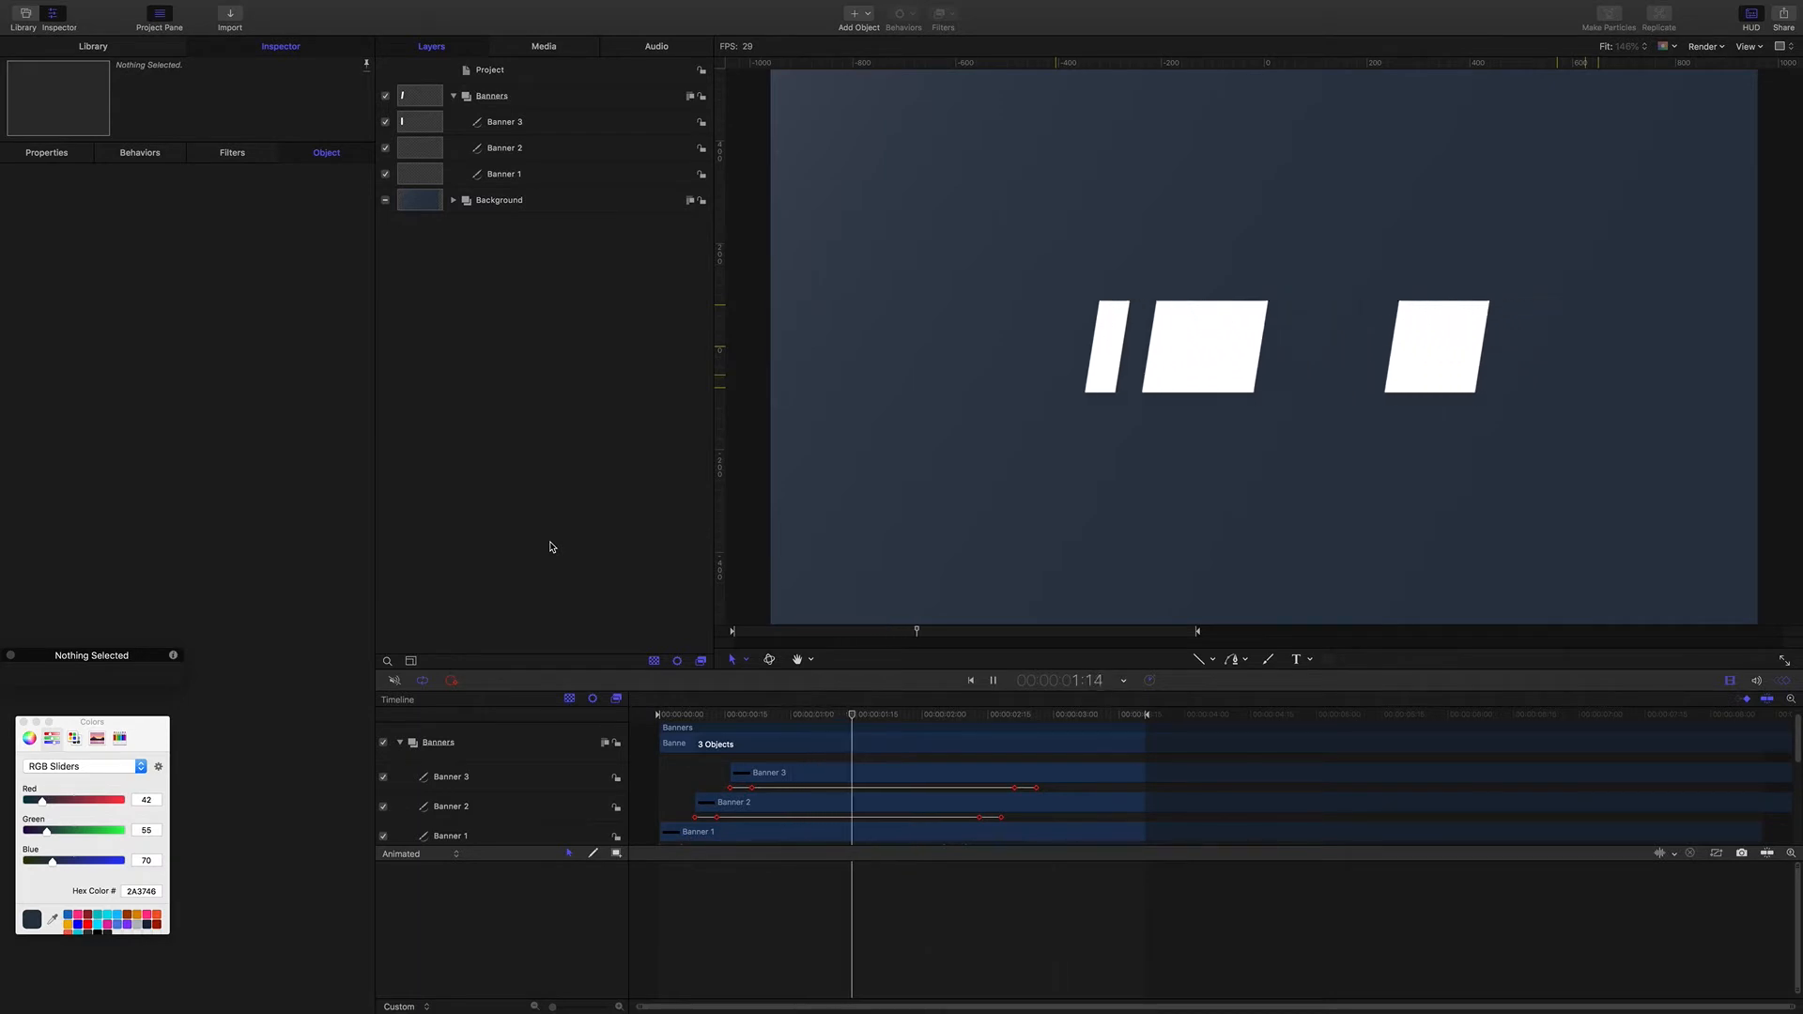
{"action": "key", "text": "space"}
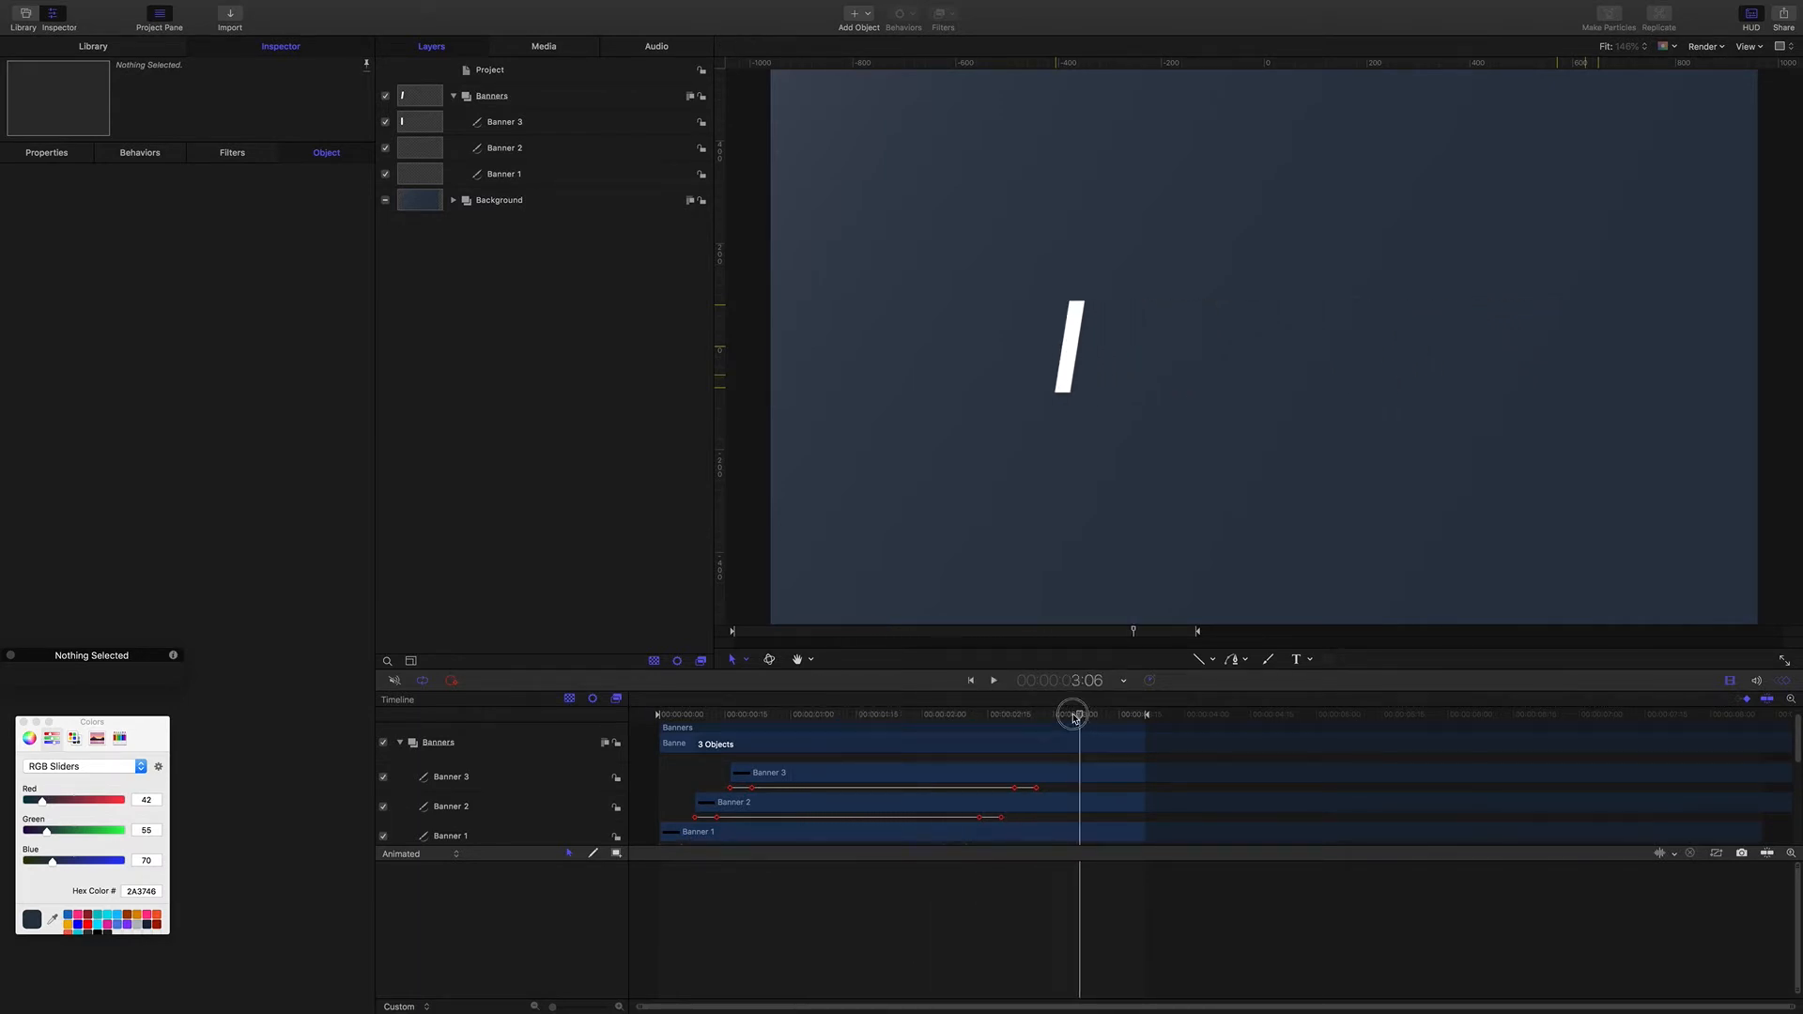
{"action": "left_click_drag", "start_coordinate": [1078, 713], "coordinate": [833, 712]}
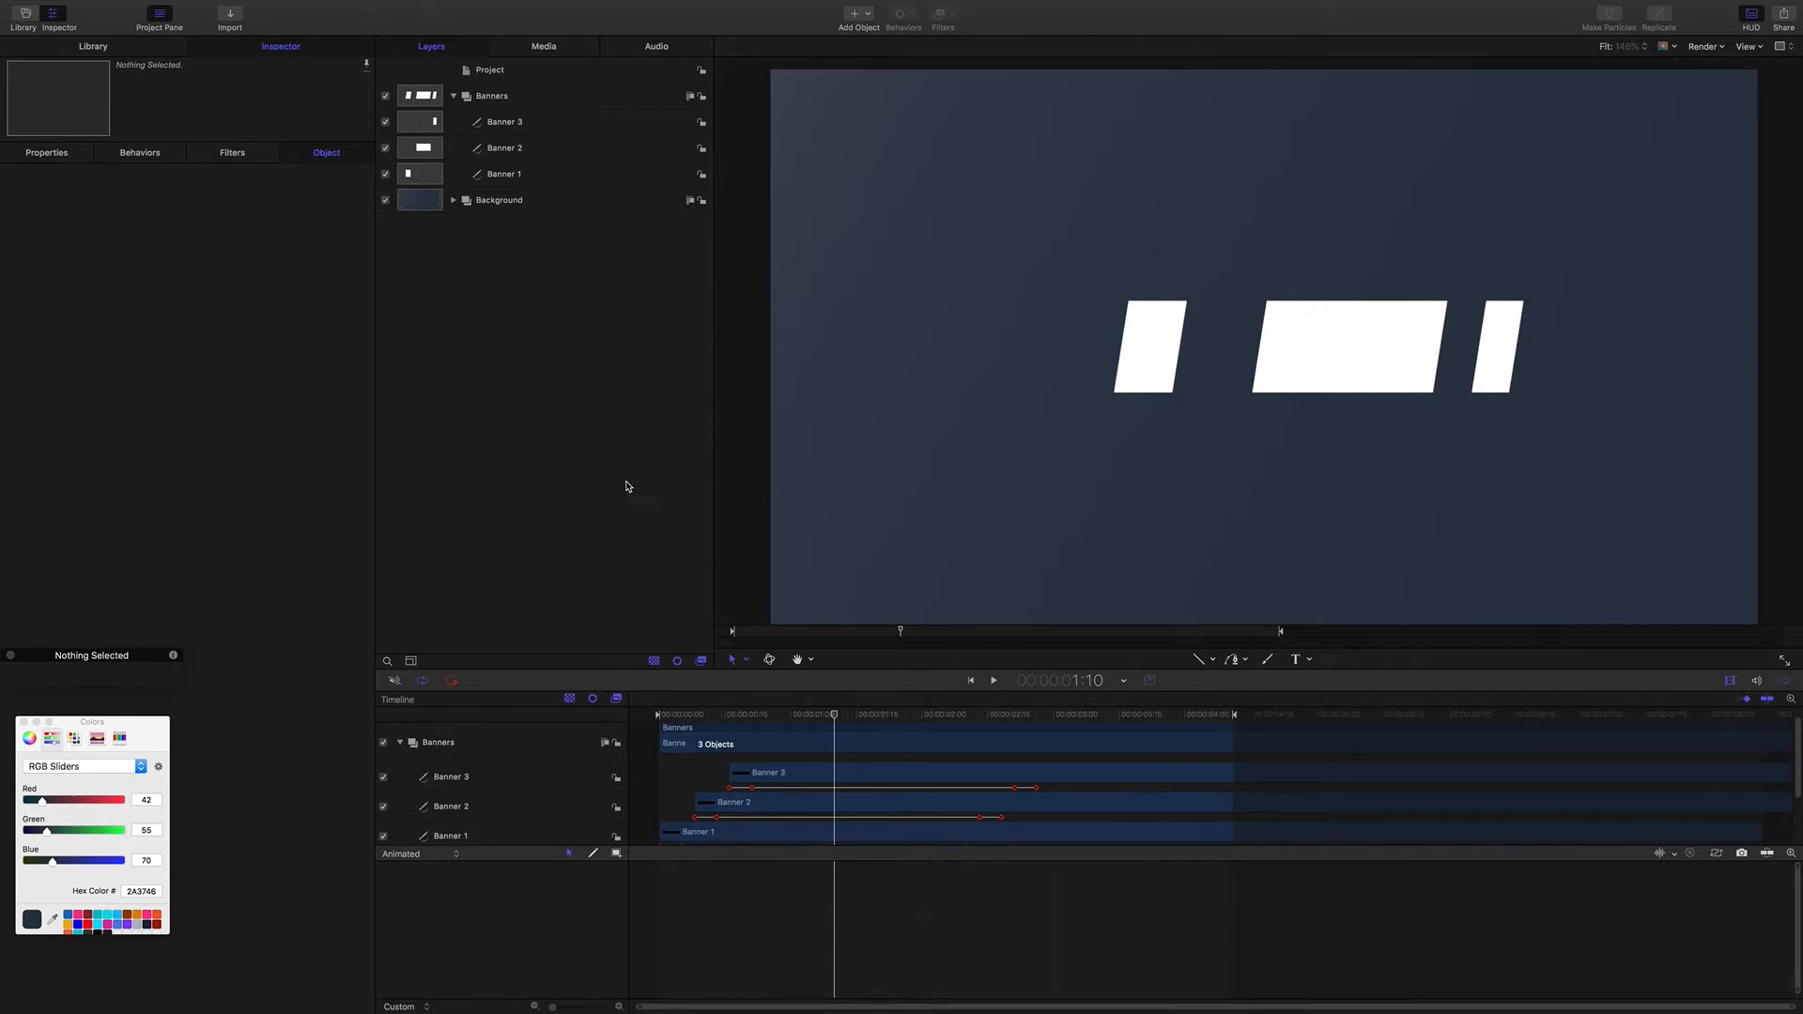
Step: Create a new group above Banners and name it Main Titles
{"action": "key", "text": "super+shift+n"}
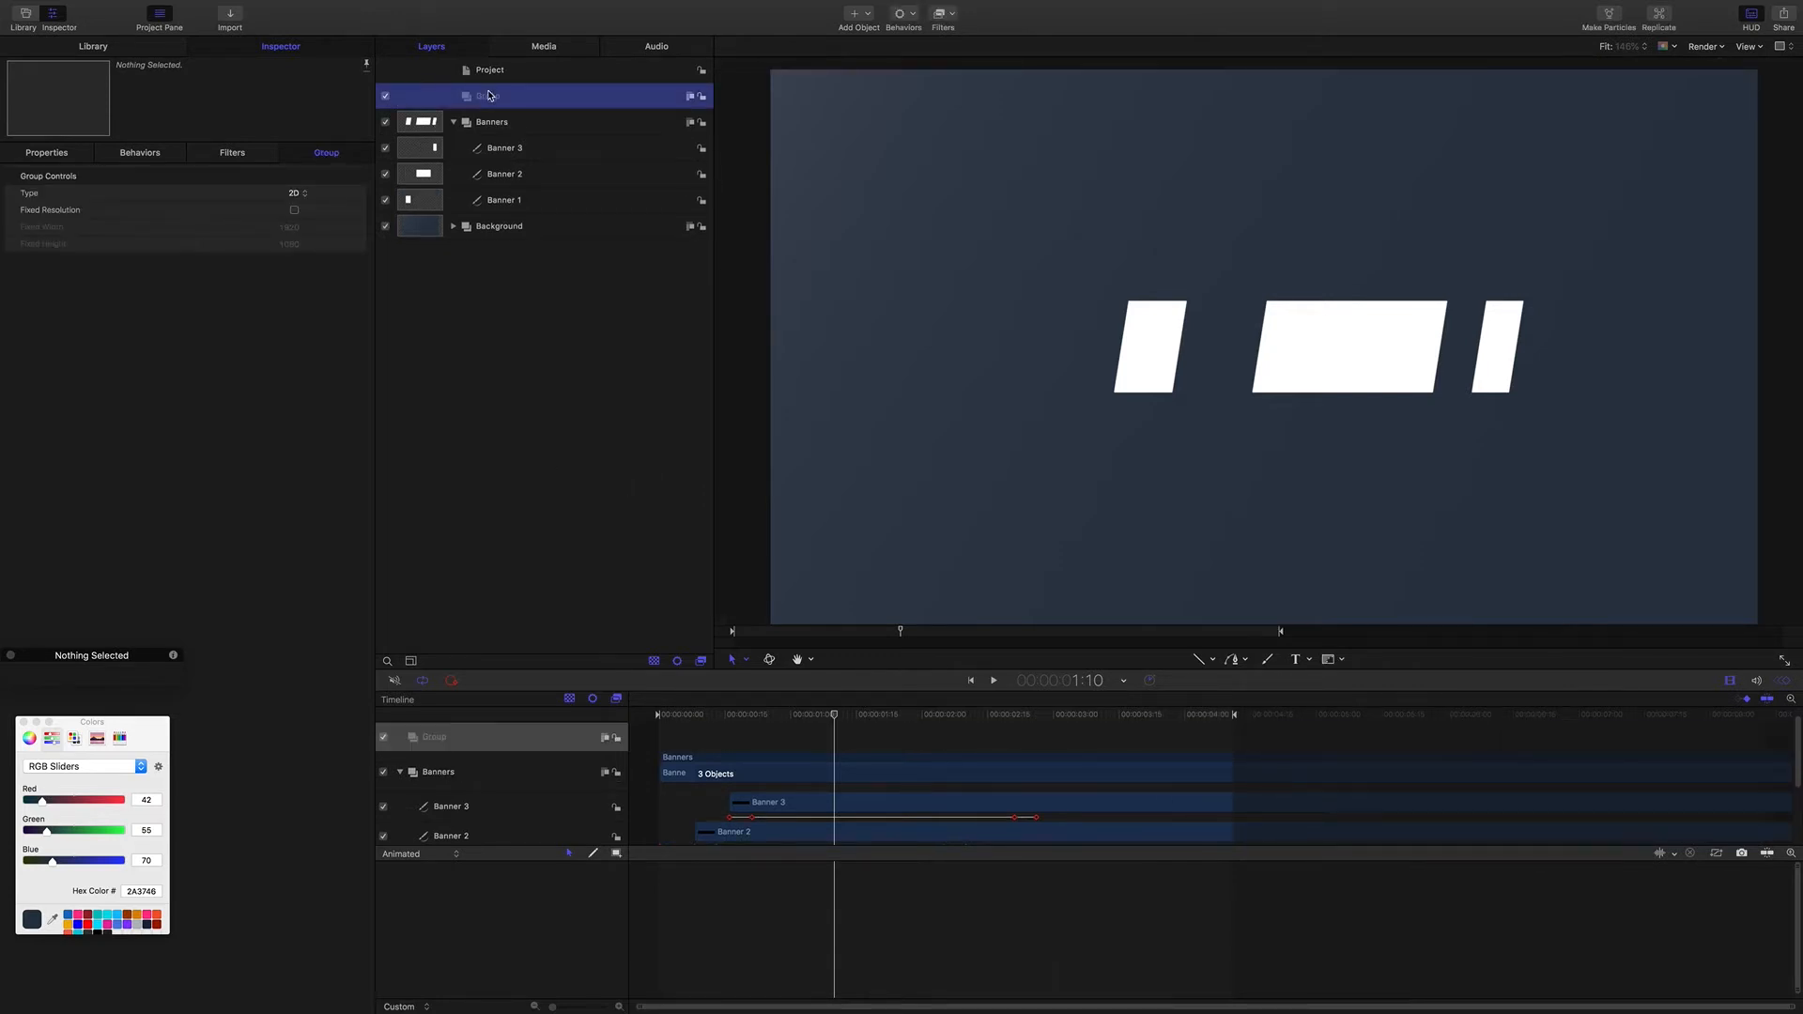
{"action": "double_click", "coordinate": [488, 95]}
{"action": "type", "text": "Main "}
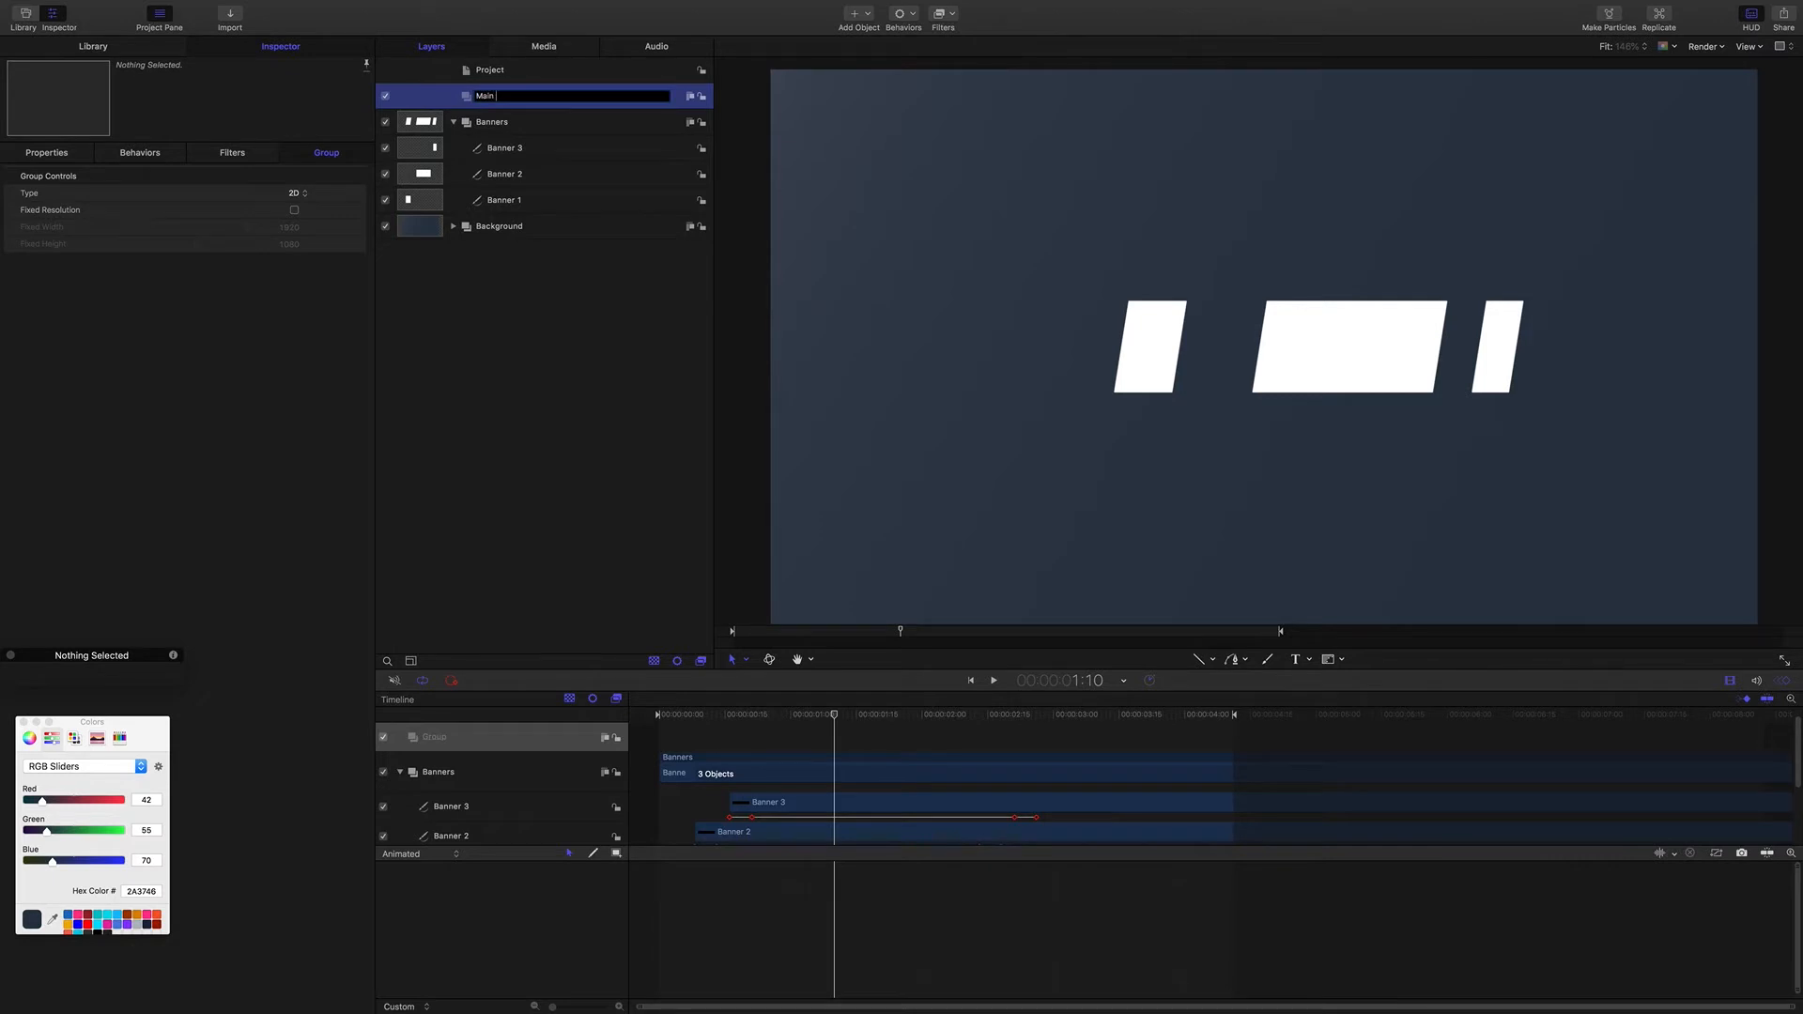
{"action": "type", "text": "Titles"}
{"action": "key", "text": "Return"}
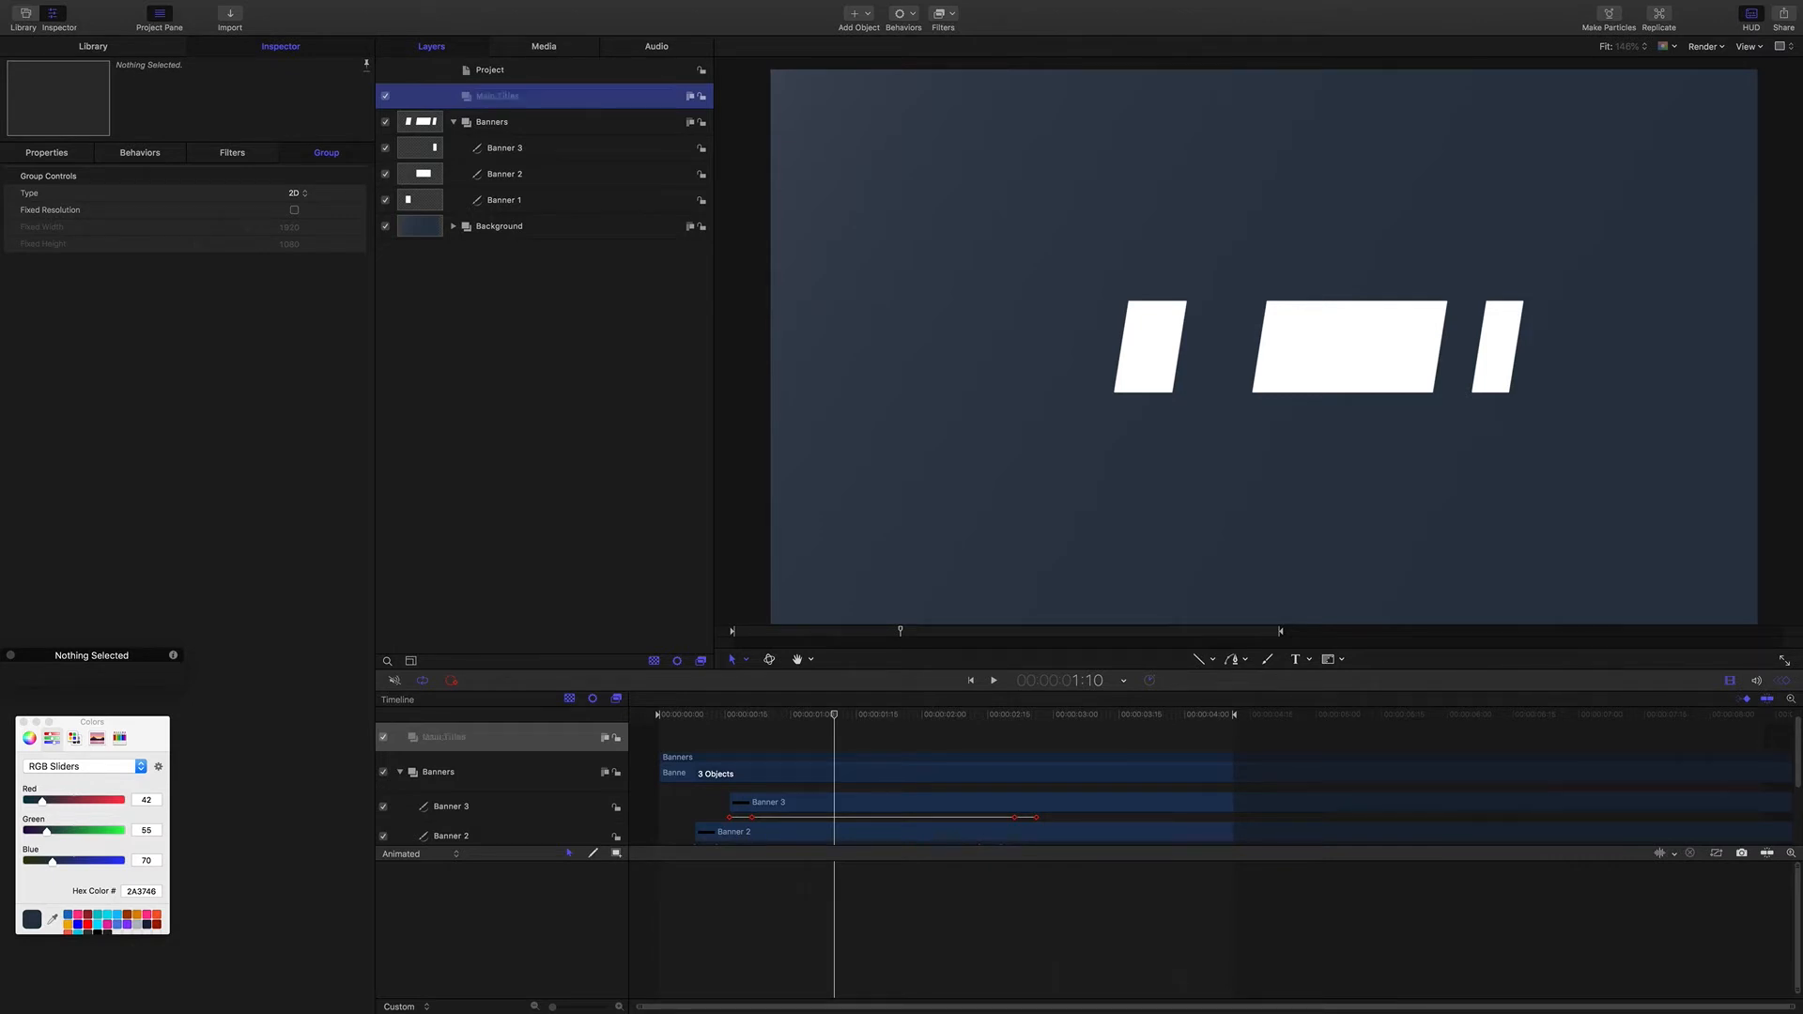
Step: Add a text object reading MOTION GRAPHICS to the Main Titles group, below the banners on the canvas
{"action": "left_click", "coordinate": [1295, 660]}
{"action": "left_click", "coordinate": [1206, 477]}
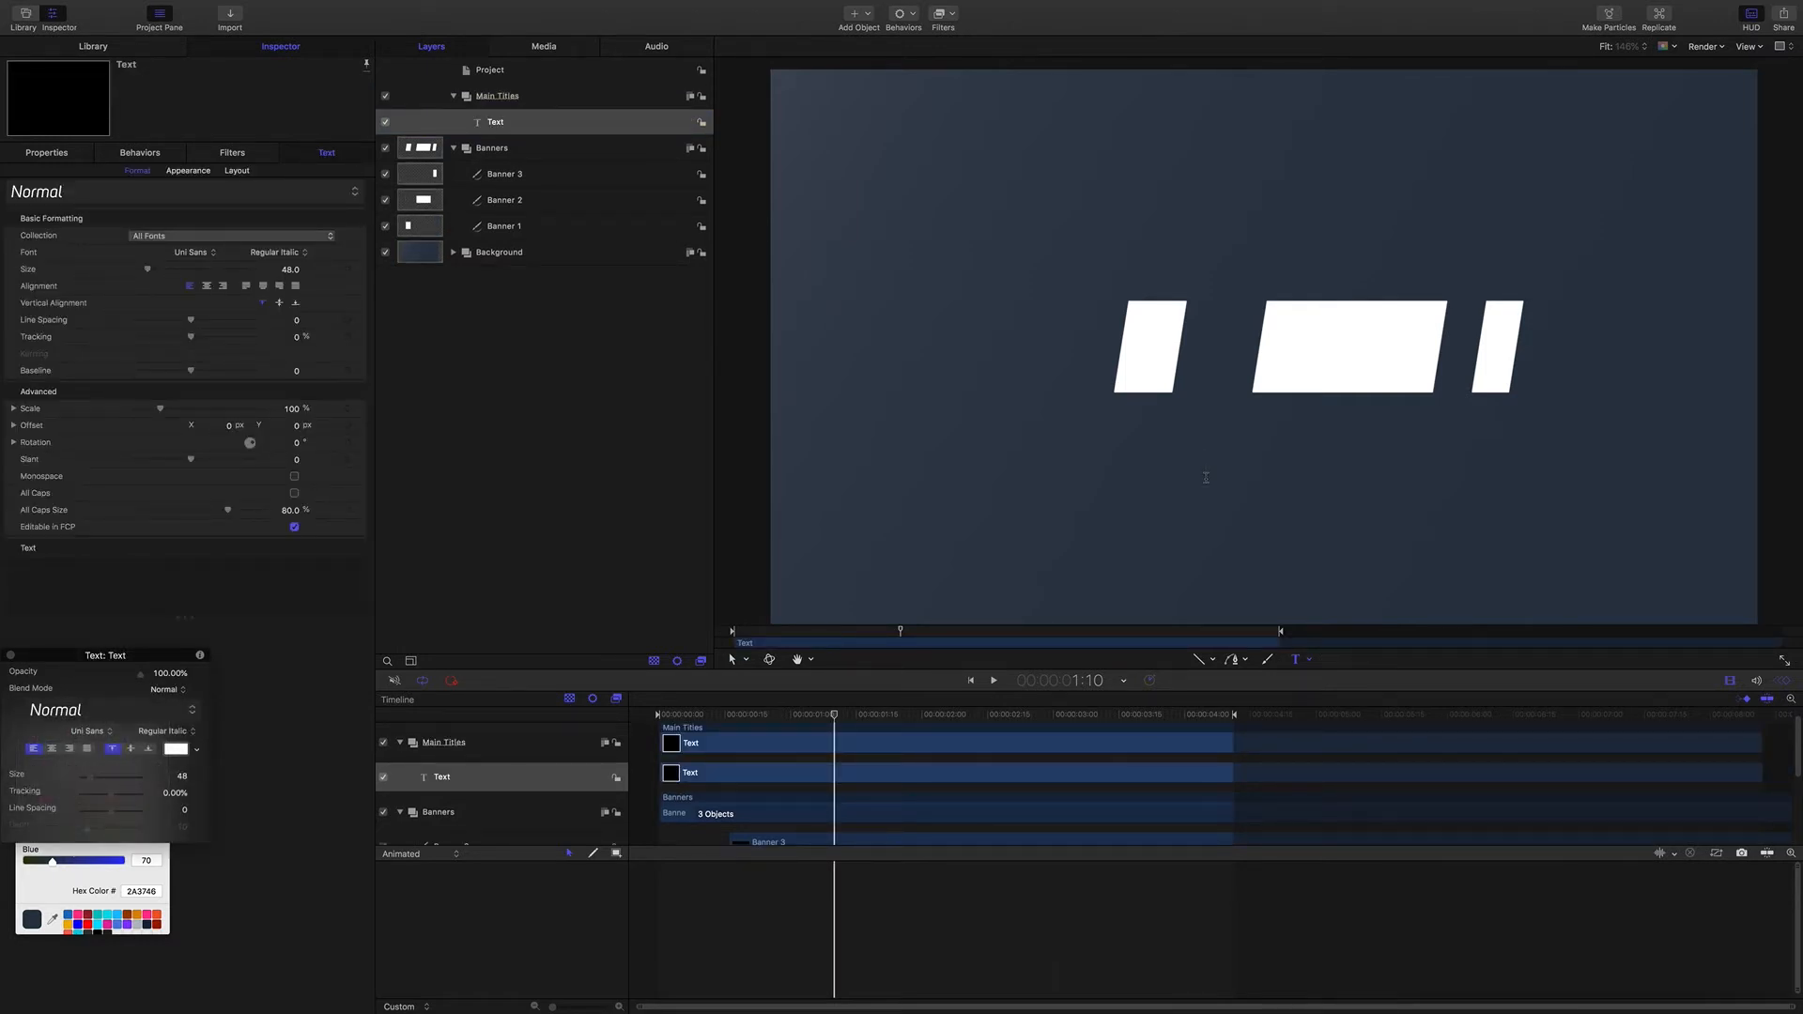
{"action": "type", "text": "MOTION"}
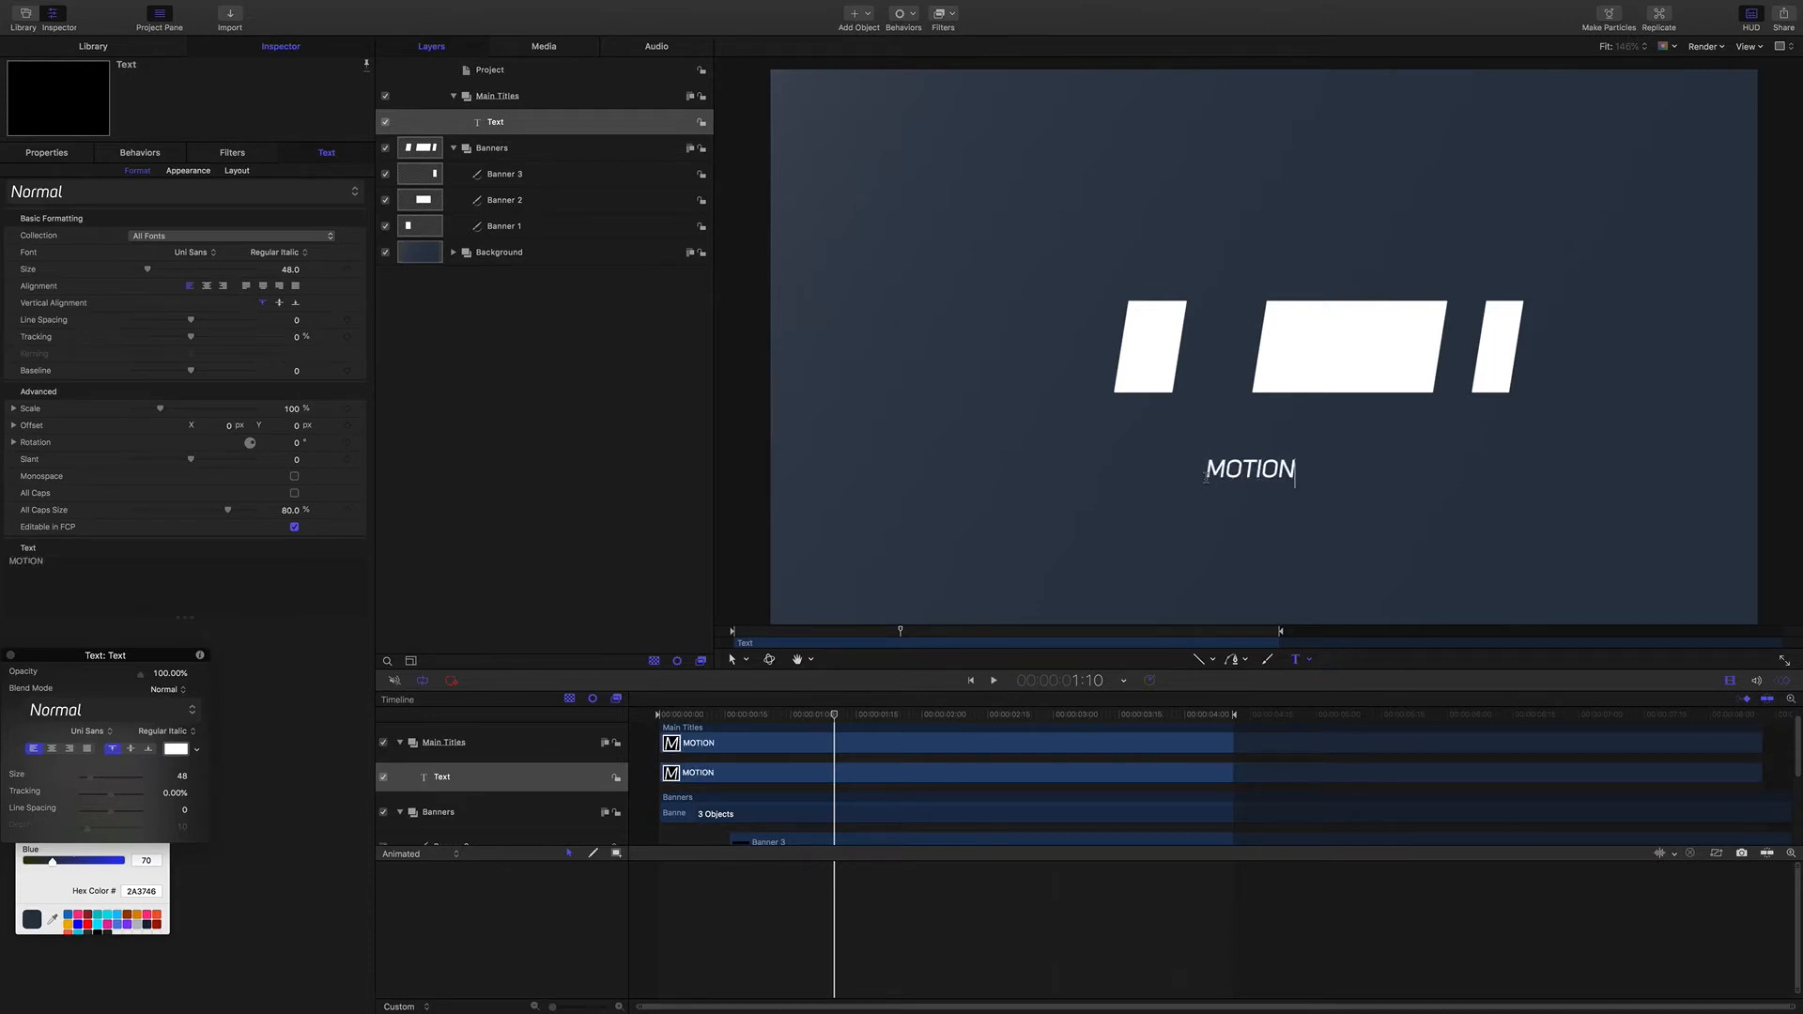
{"action": "type", "text": " GRAPHICS"}
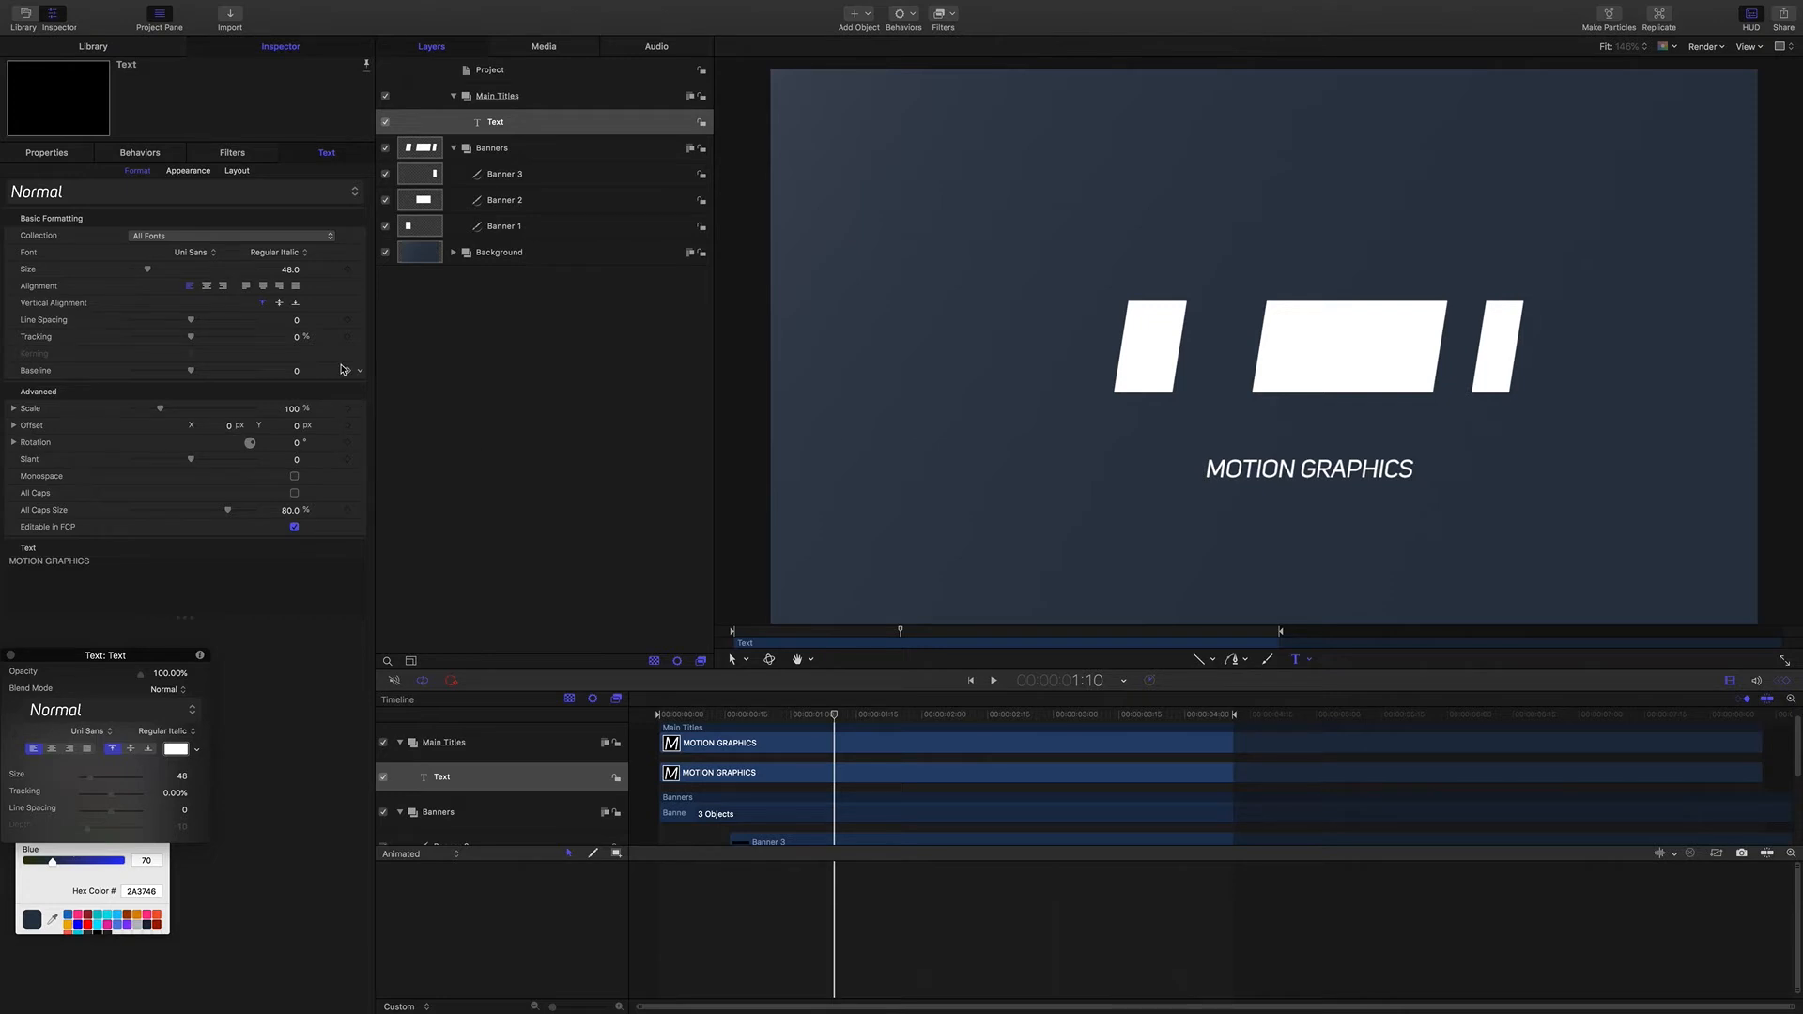
Step: Format the MOTION GRAPHICS title at size 80, centre-aligned, in Uni Sans Regular Italic
{"action": "left_click", "coordinate": [290, 269]}
{"action": "type", "text": "80"}
{"action": "key", "text": "Return"}
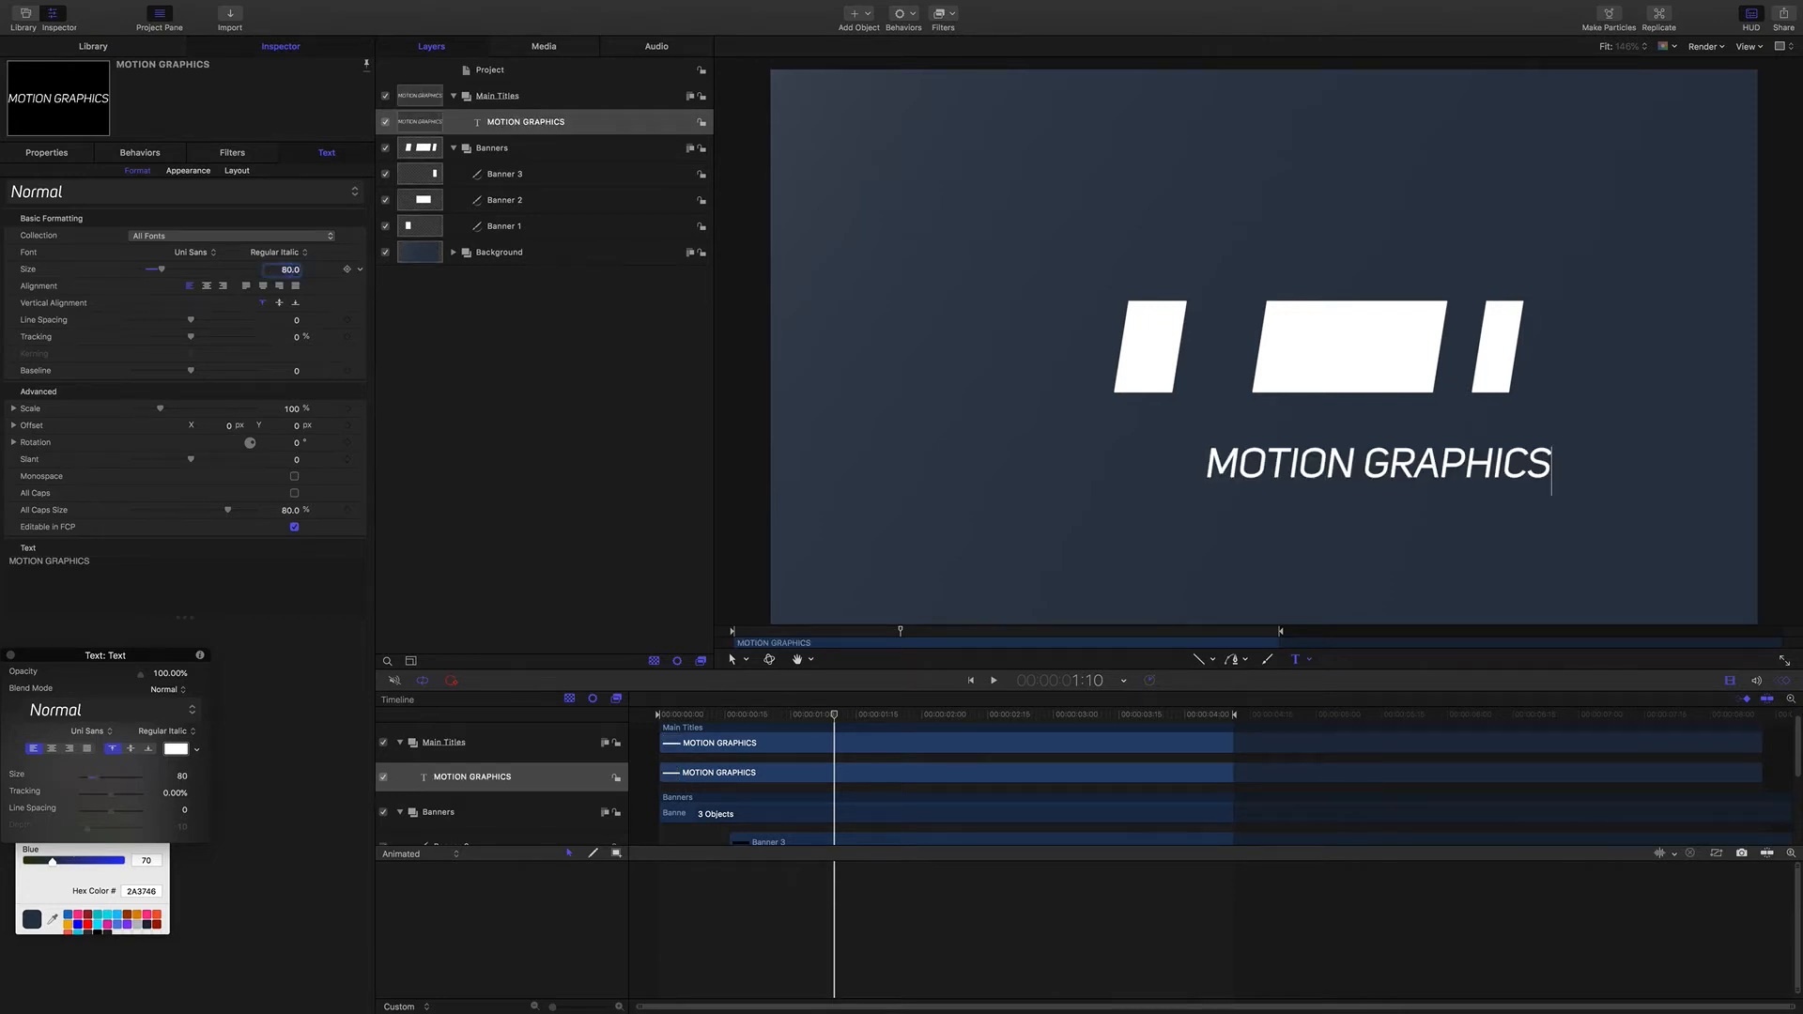
{"action": "left_click", "coordinate": [205, 287]}
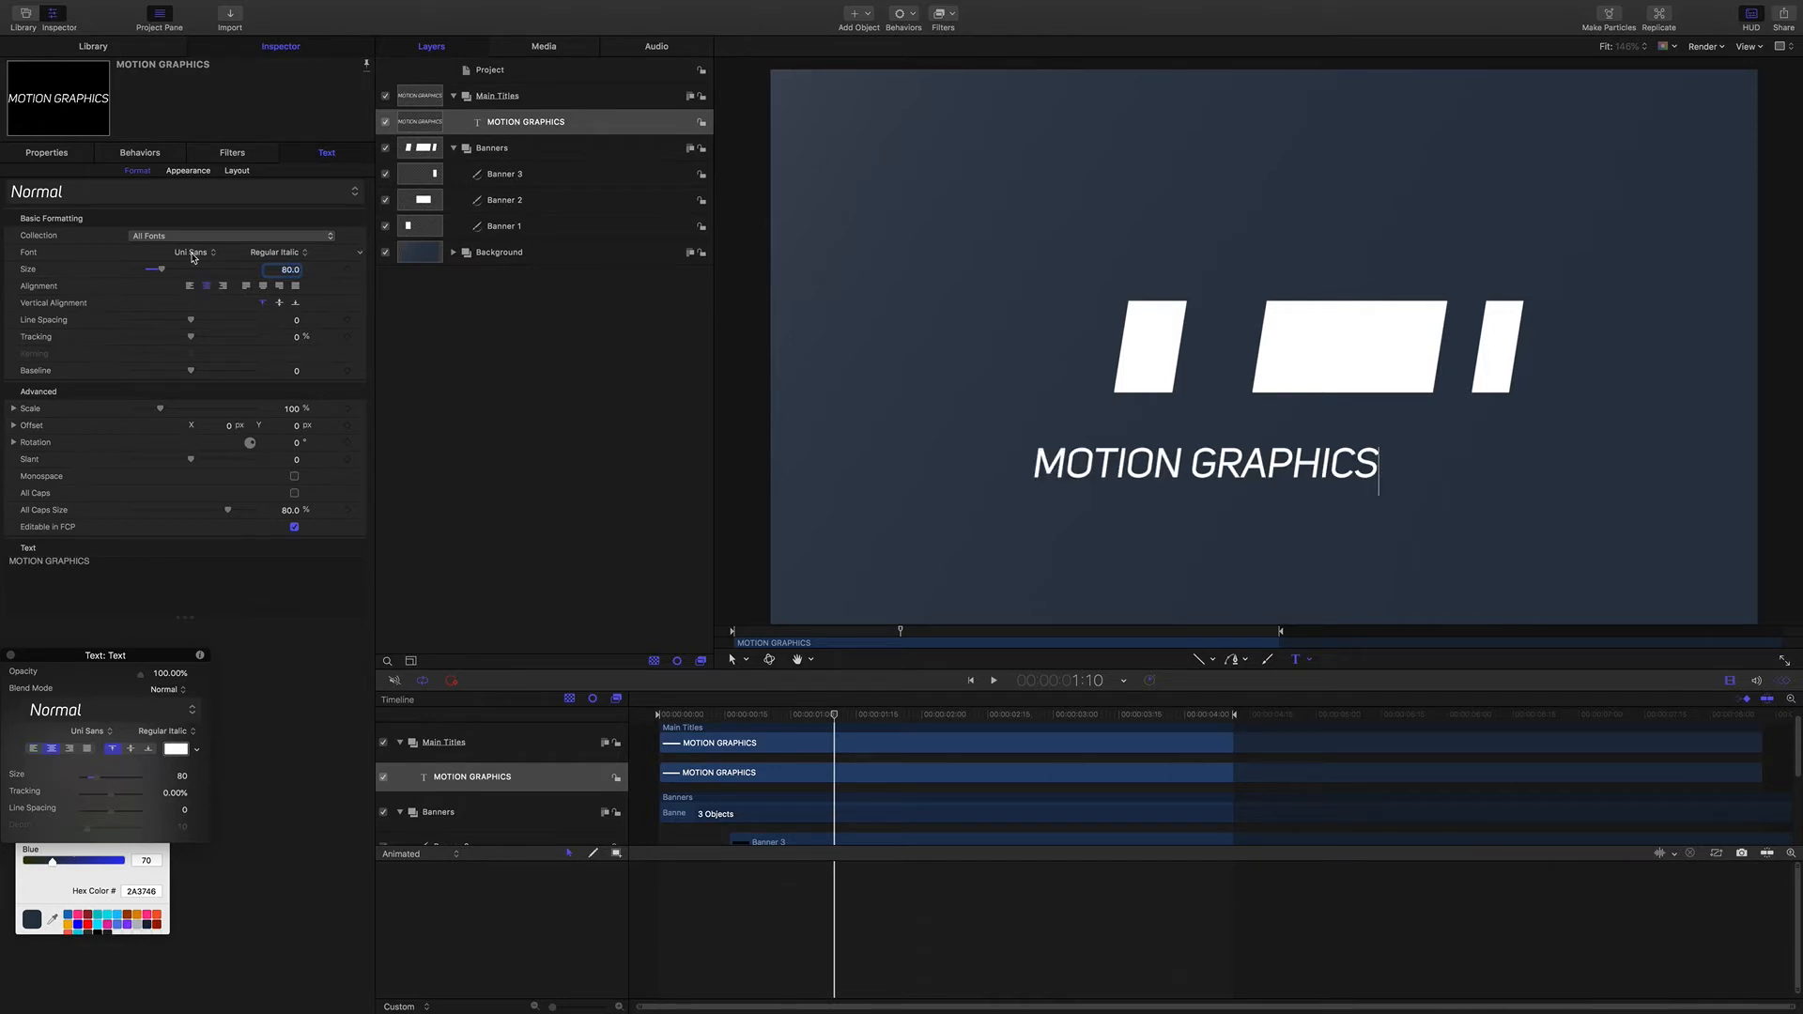
{"action": "left_click", "coordinate": [515, 122]}
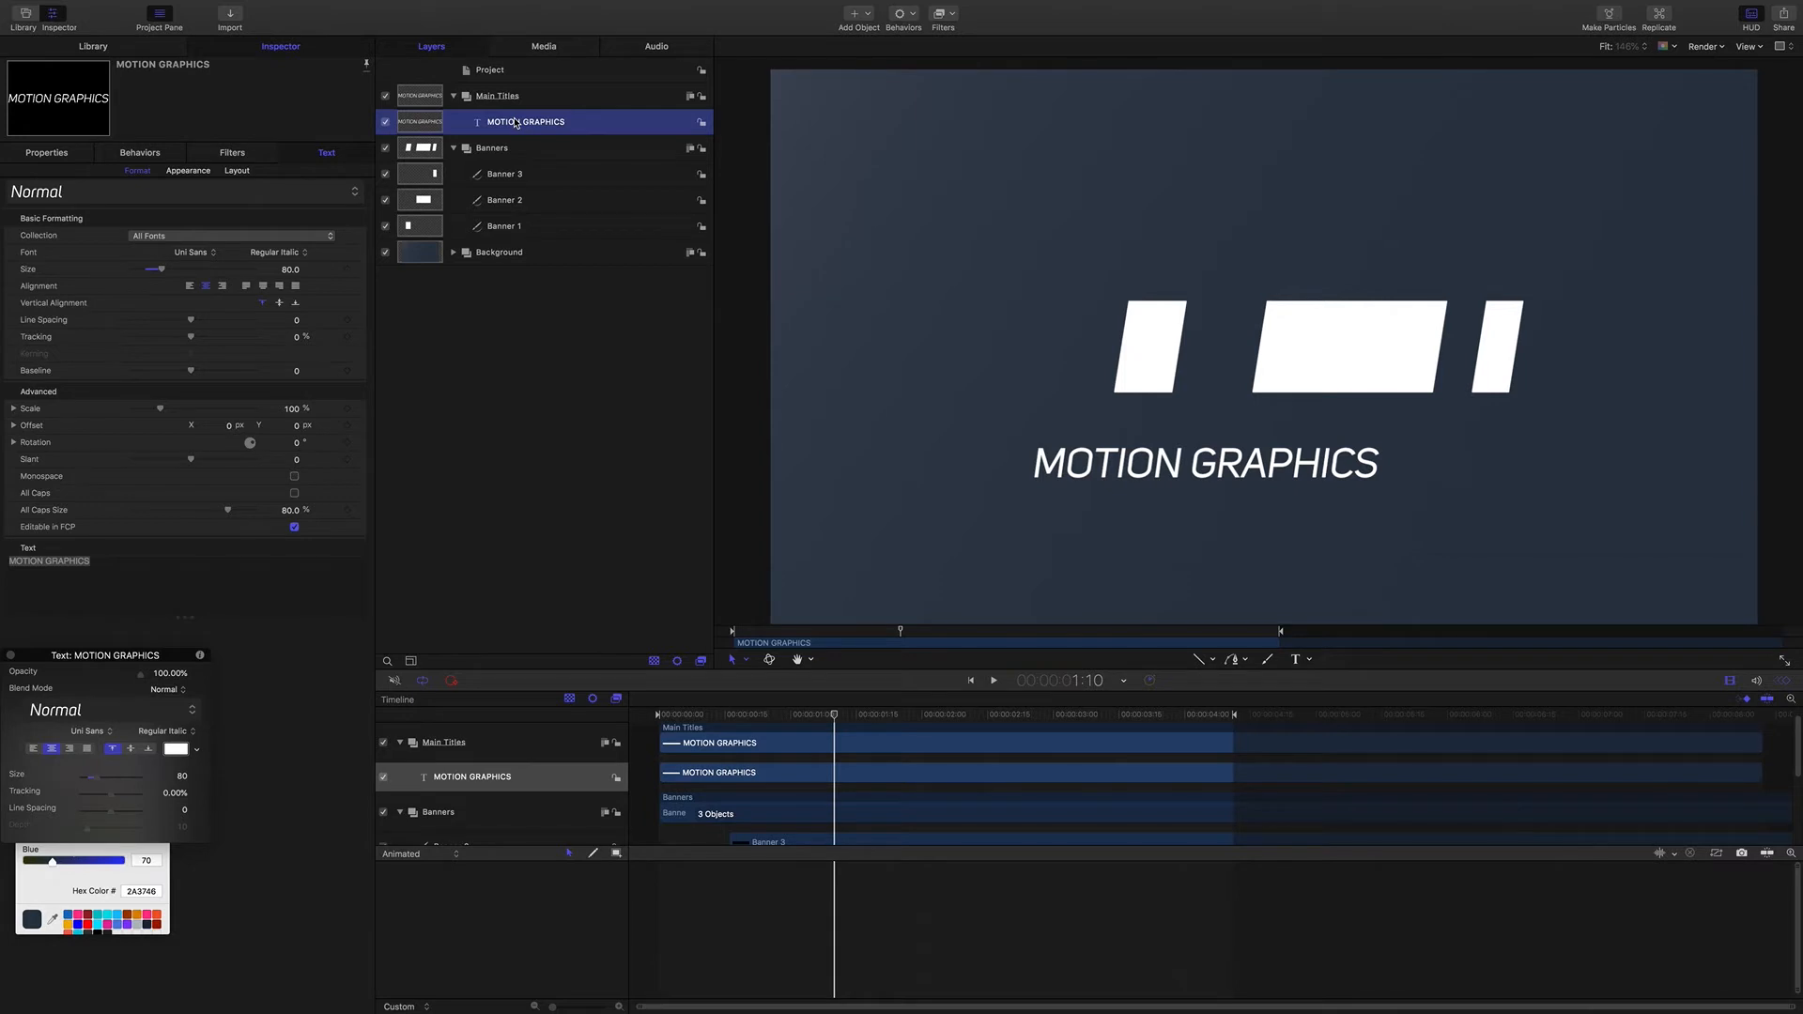
{"action": "left_click", "coordinate": [288, 255]}
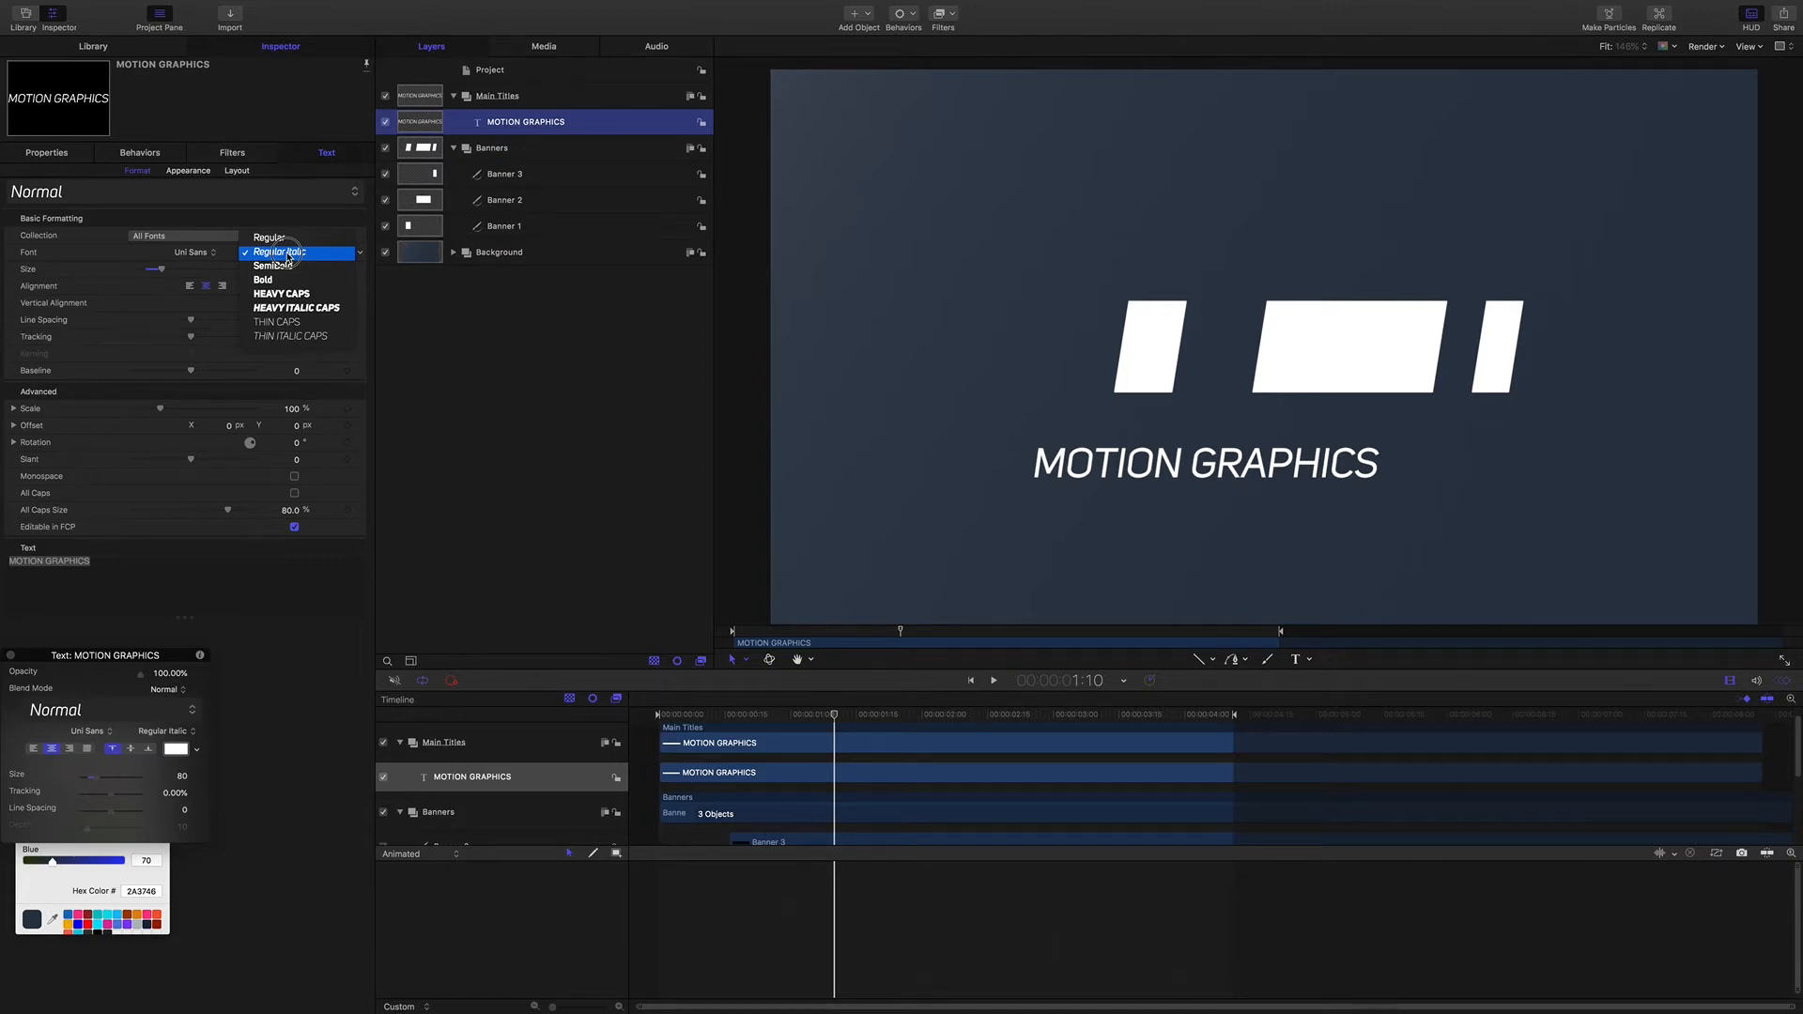
{"action": "left_click", "coordinate": [286, 255]}
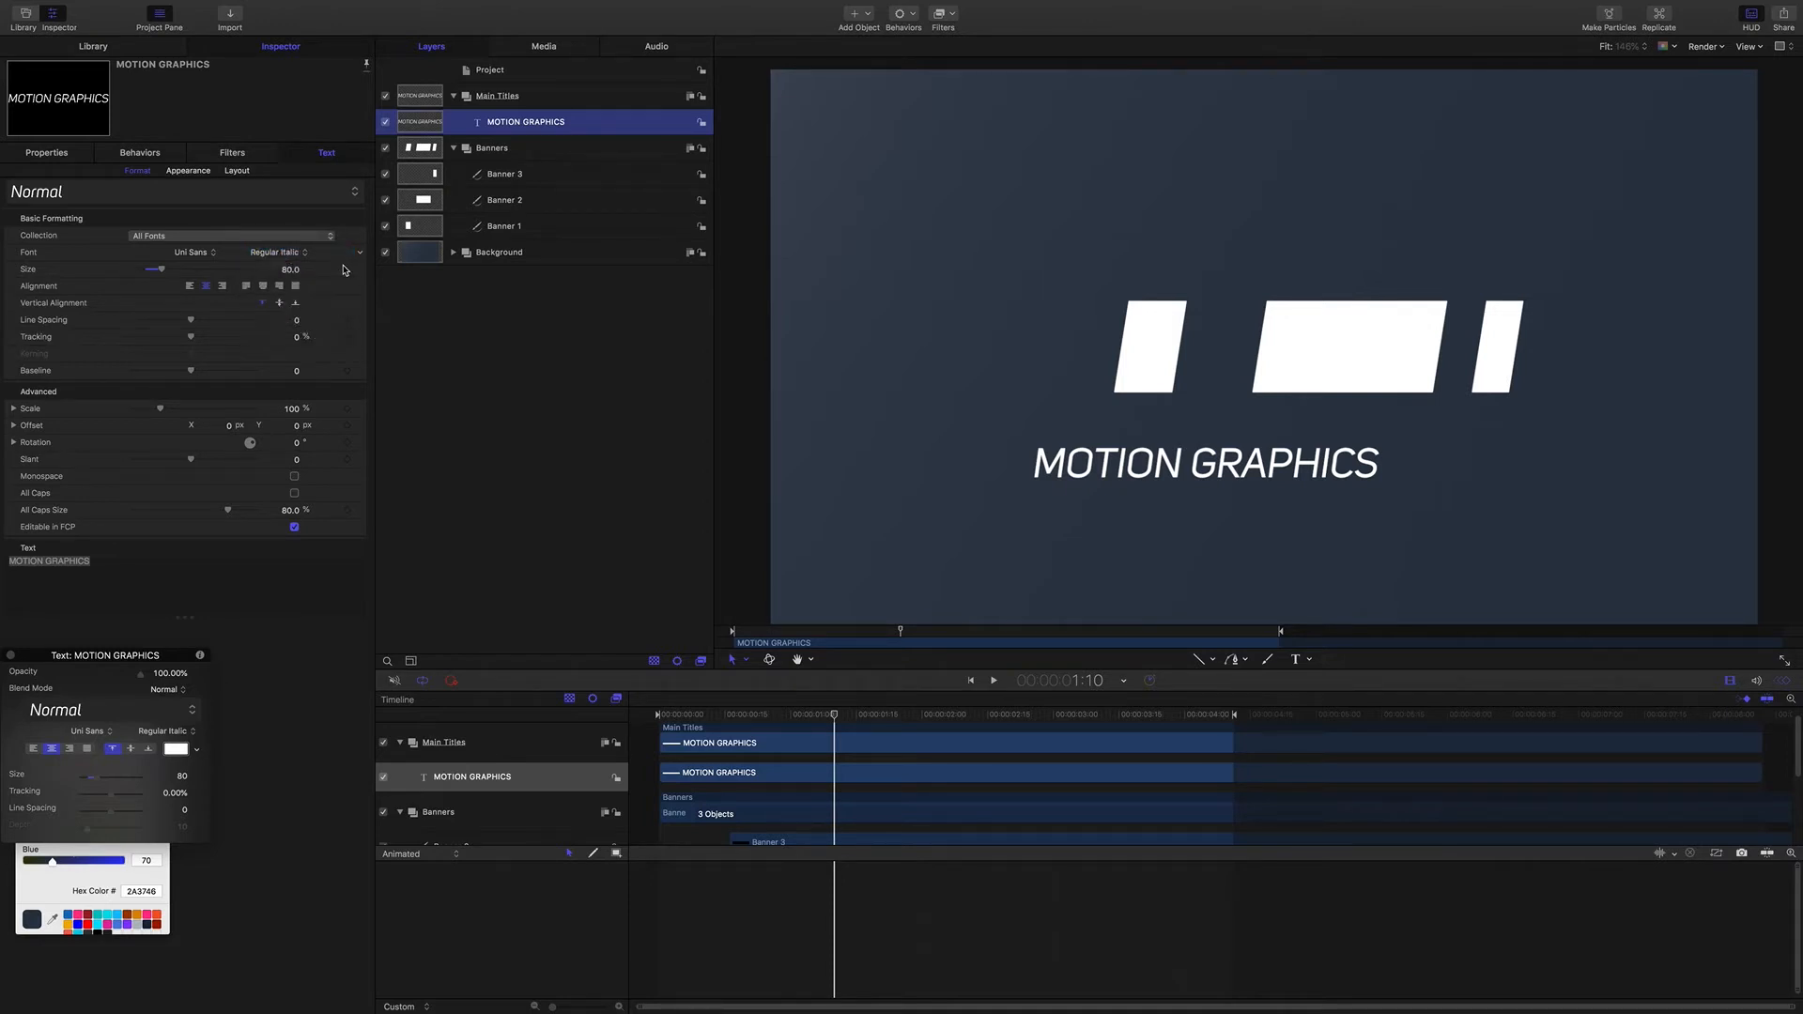
Step: Change only the word MOTION in the title to the Heavy Italic CAPS typeface
{"action": "double_click", "coordinate": [1232, 475]}
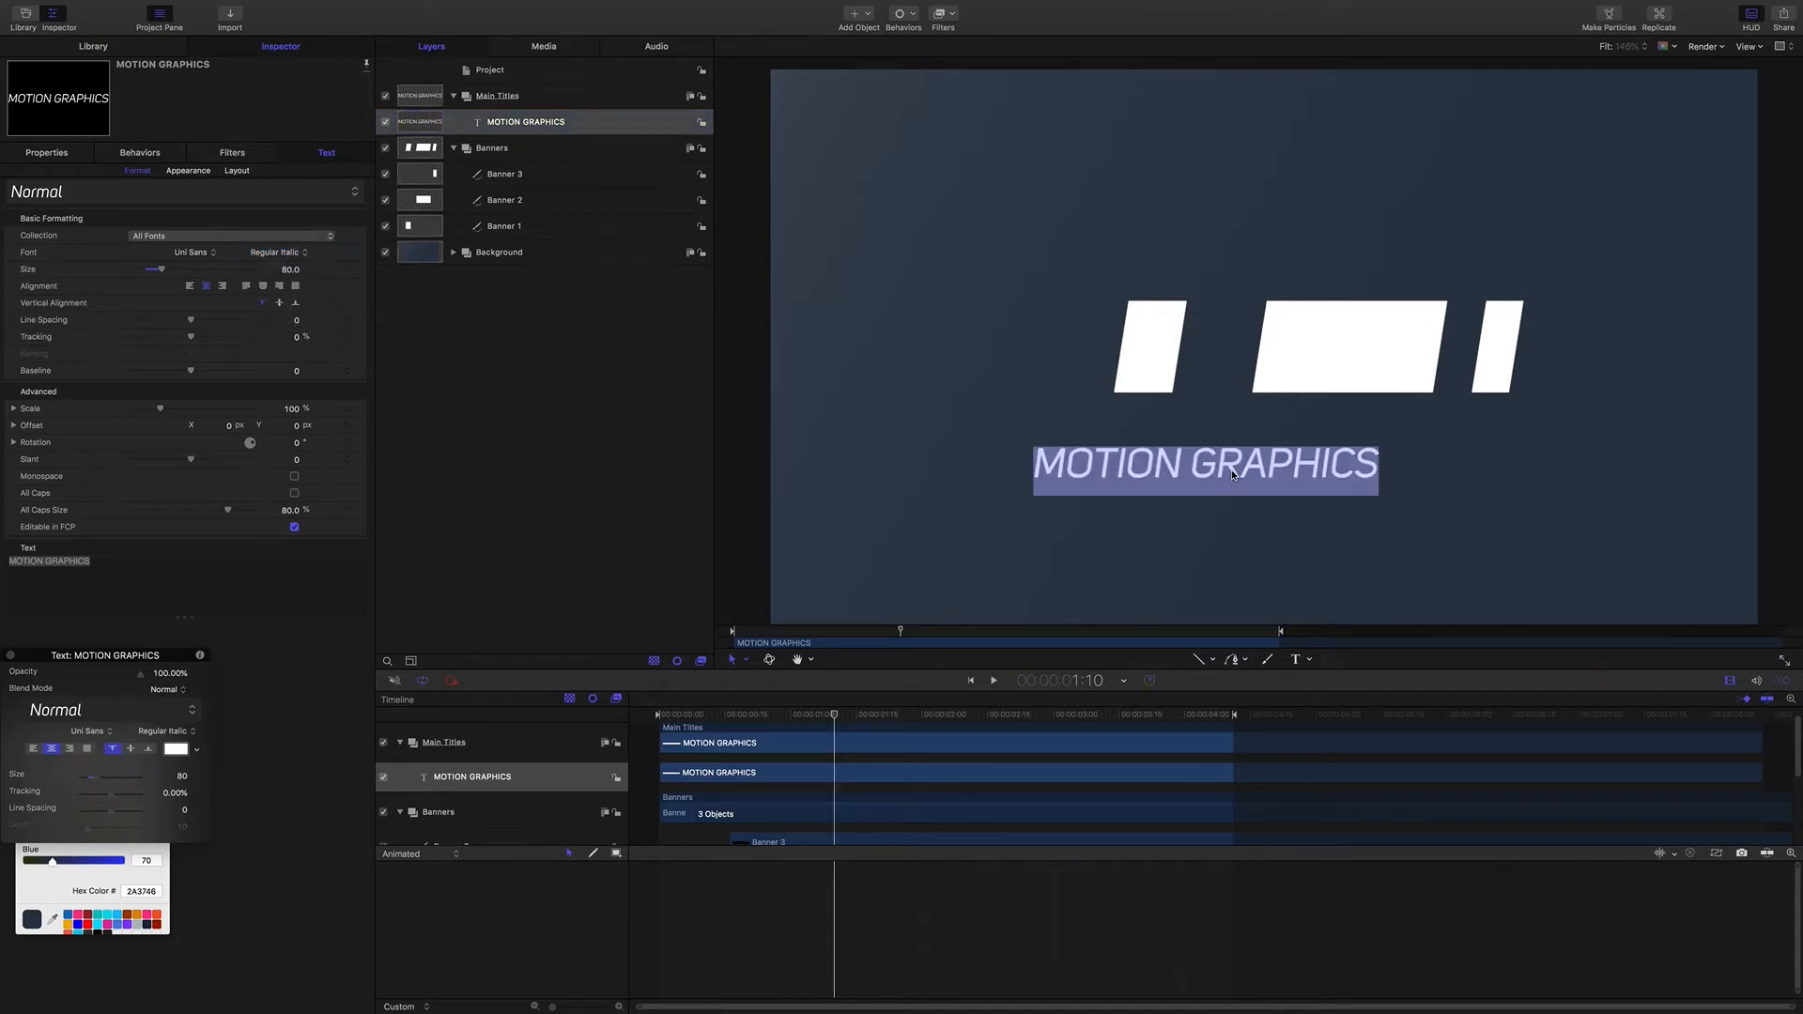
{"action": "left_click", "coordinate": [1140, 466]}
{"action": "left_click_drag", "start_coordinate": [1139, 466], "coordinate": [965, 466]}
{"action": "left_click", "coordinate": [275, 252]}
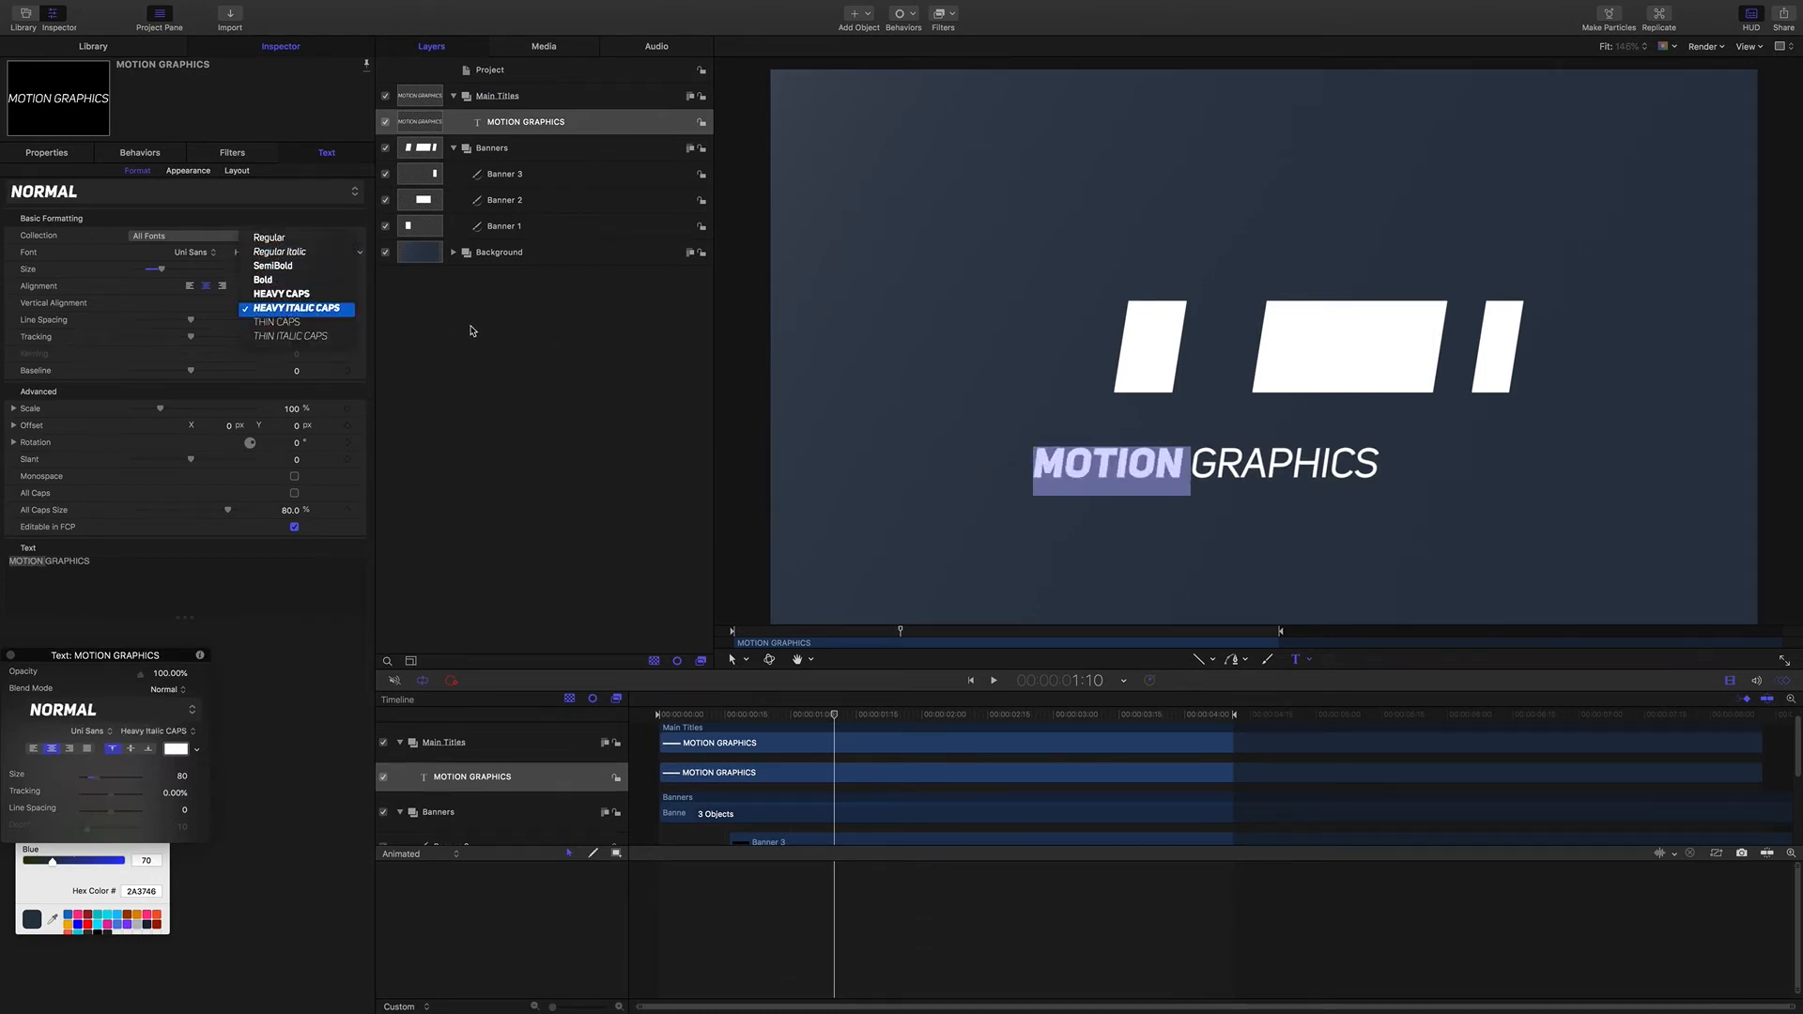
{"action": "left_click", "coordinate": [282, 308]}
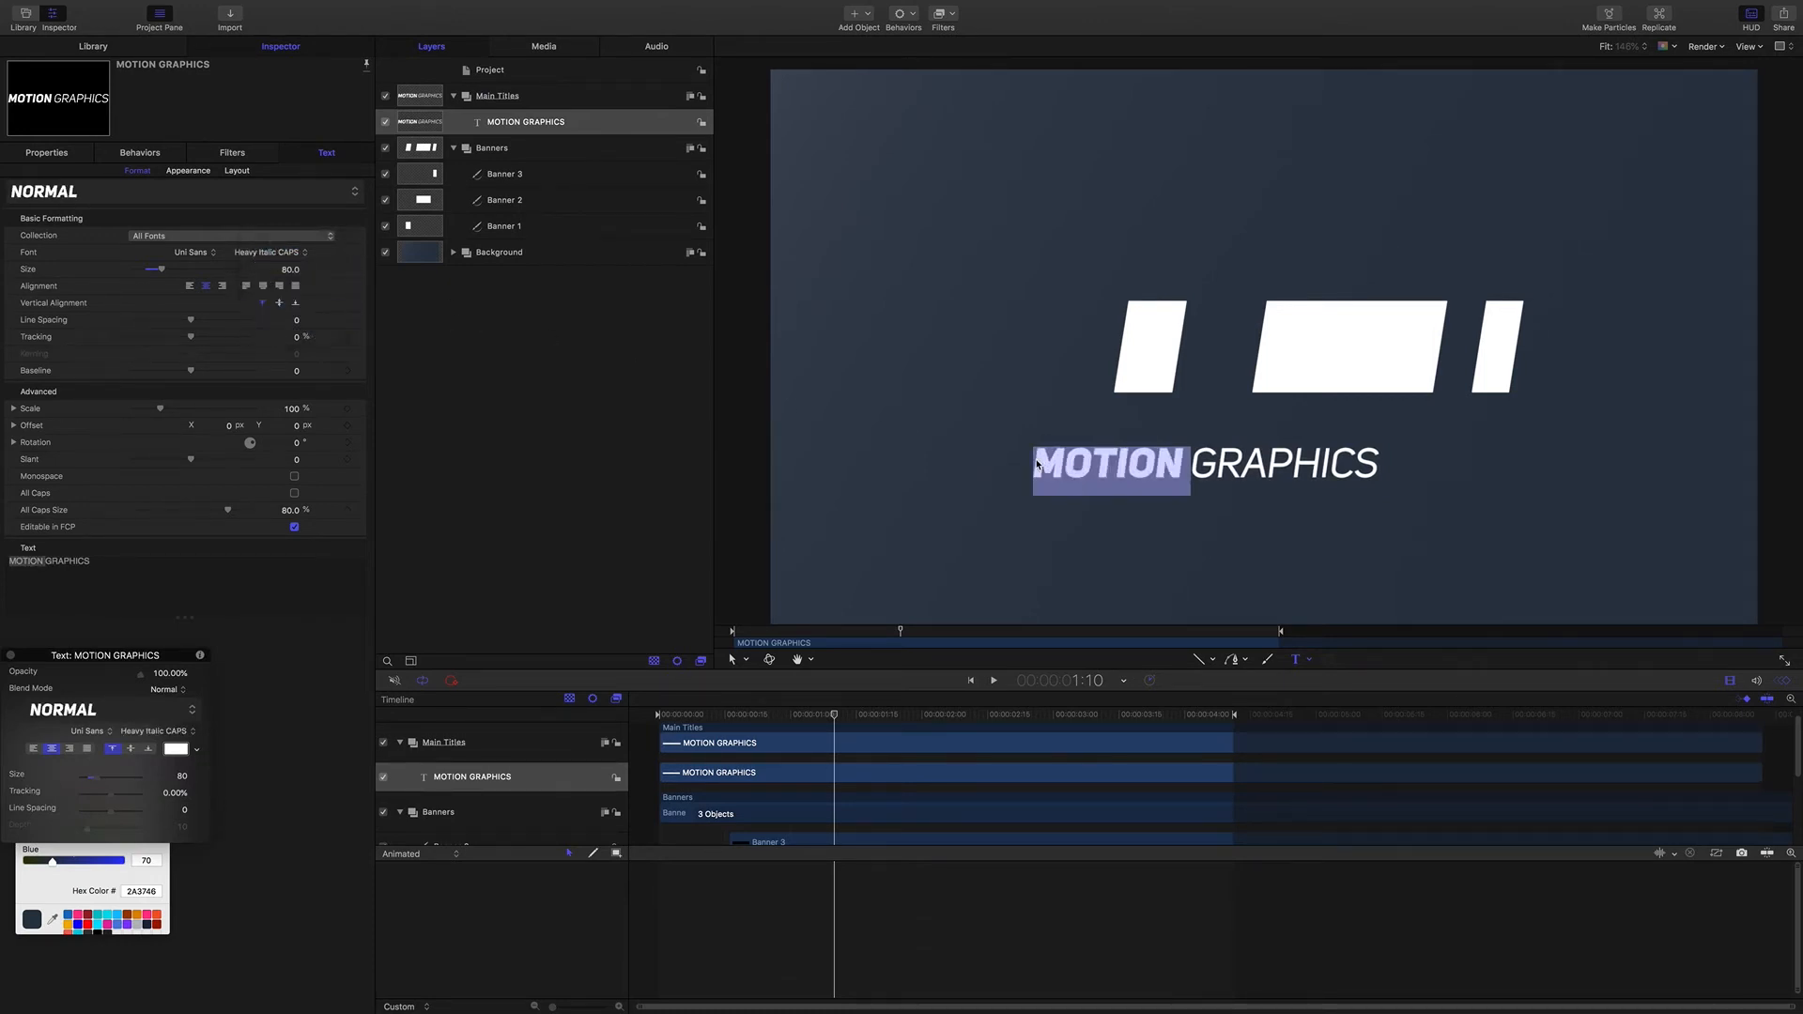
{"action": "left_click", "coordinate": [498, 148]}
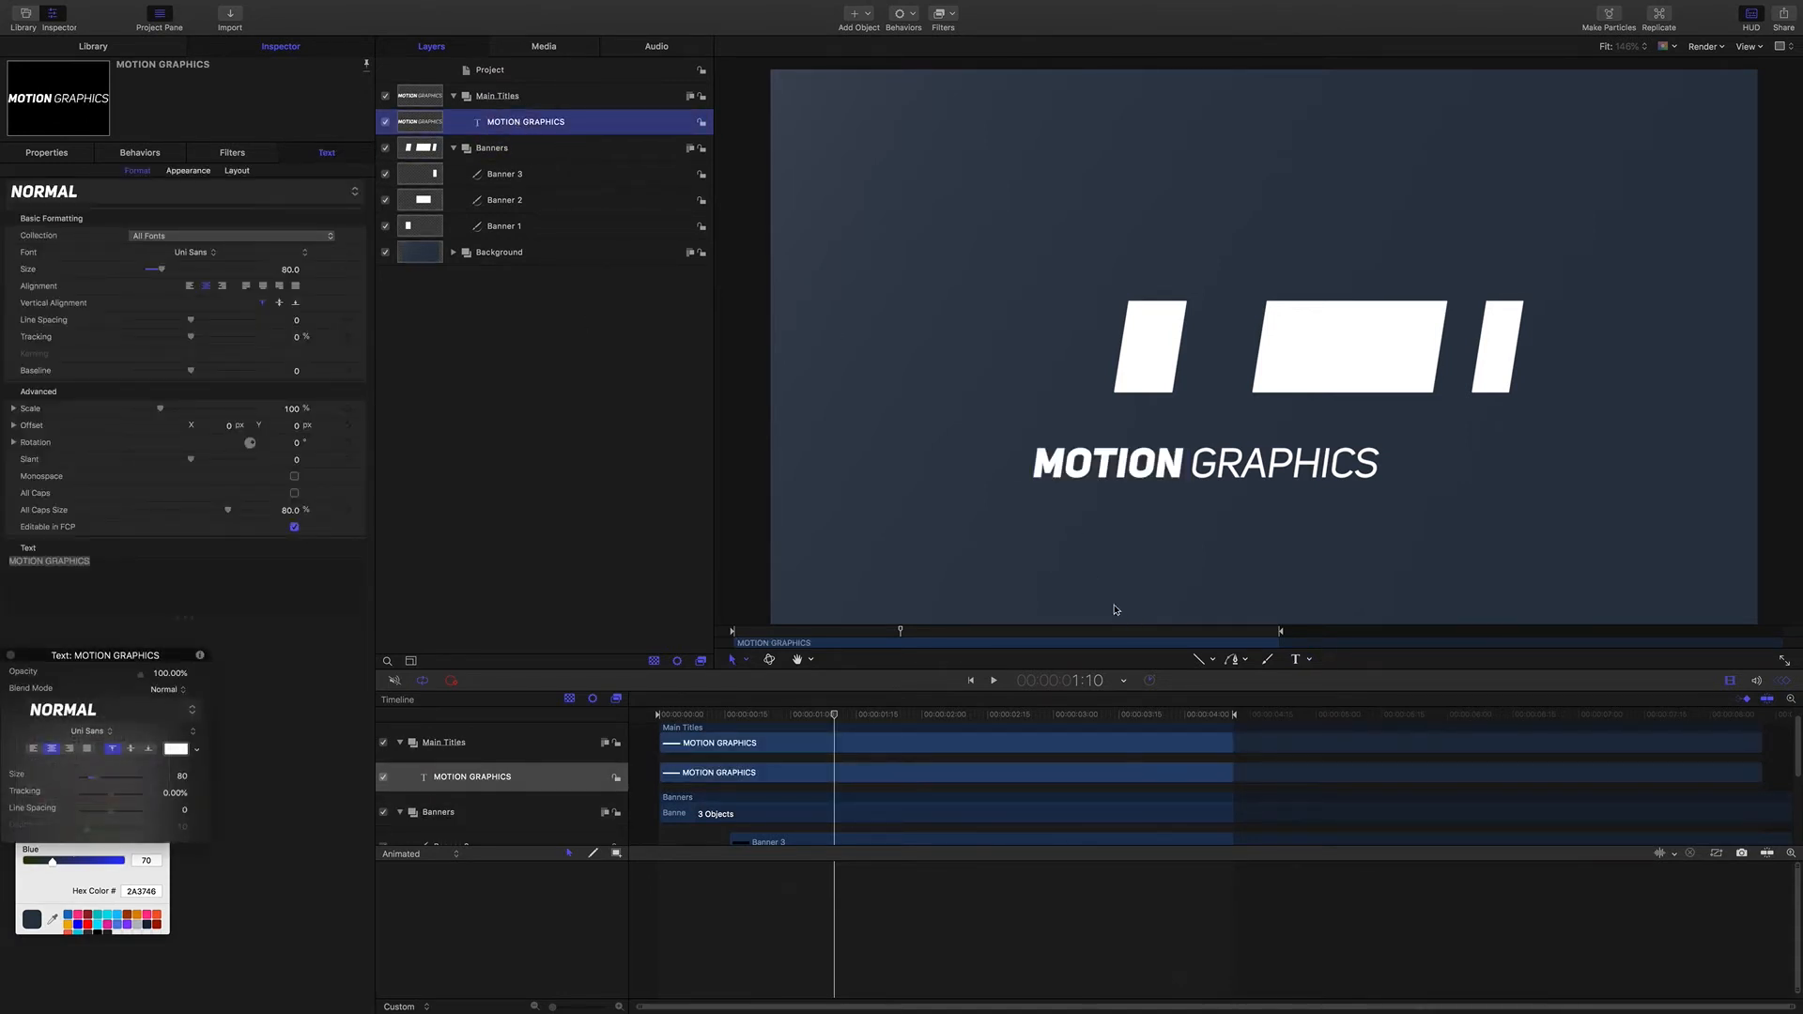
Step: At 3:20, position the title at X 22 px and Y 0 px and keyframe its X position
{"action": "left_click", "coordinate": [1096, 682]}
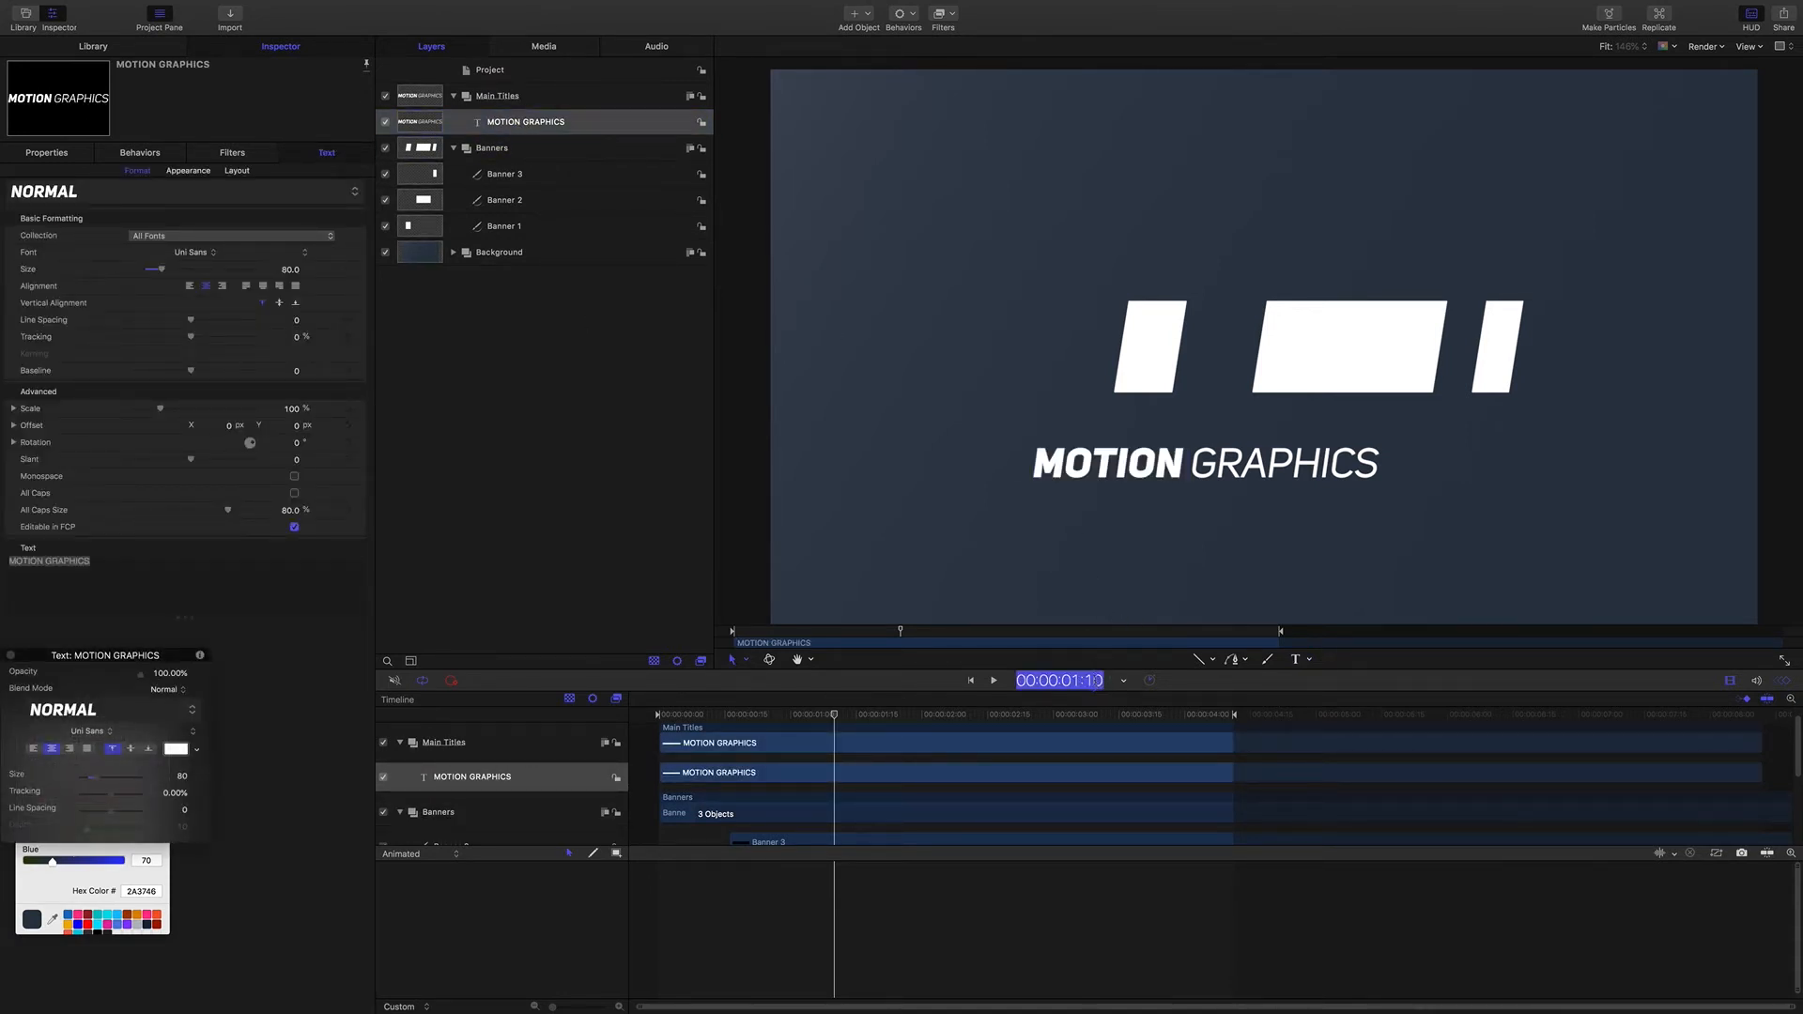
{"action": "type", "text": "320"}
{"action": "key", "text": "Return"}
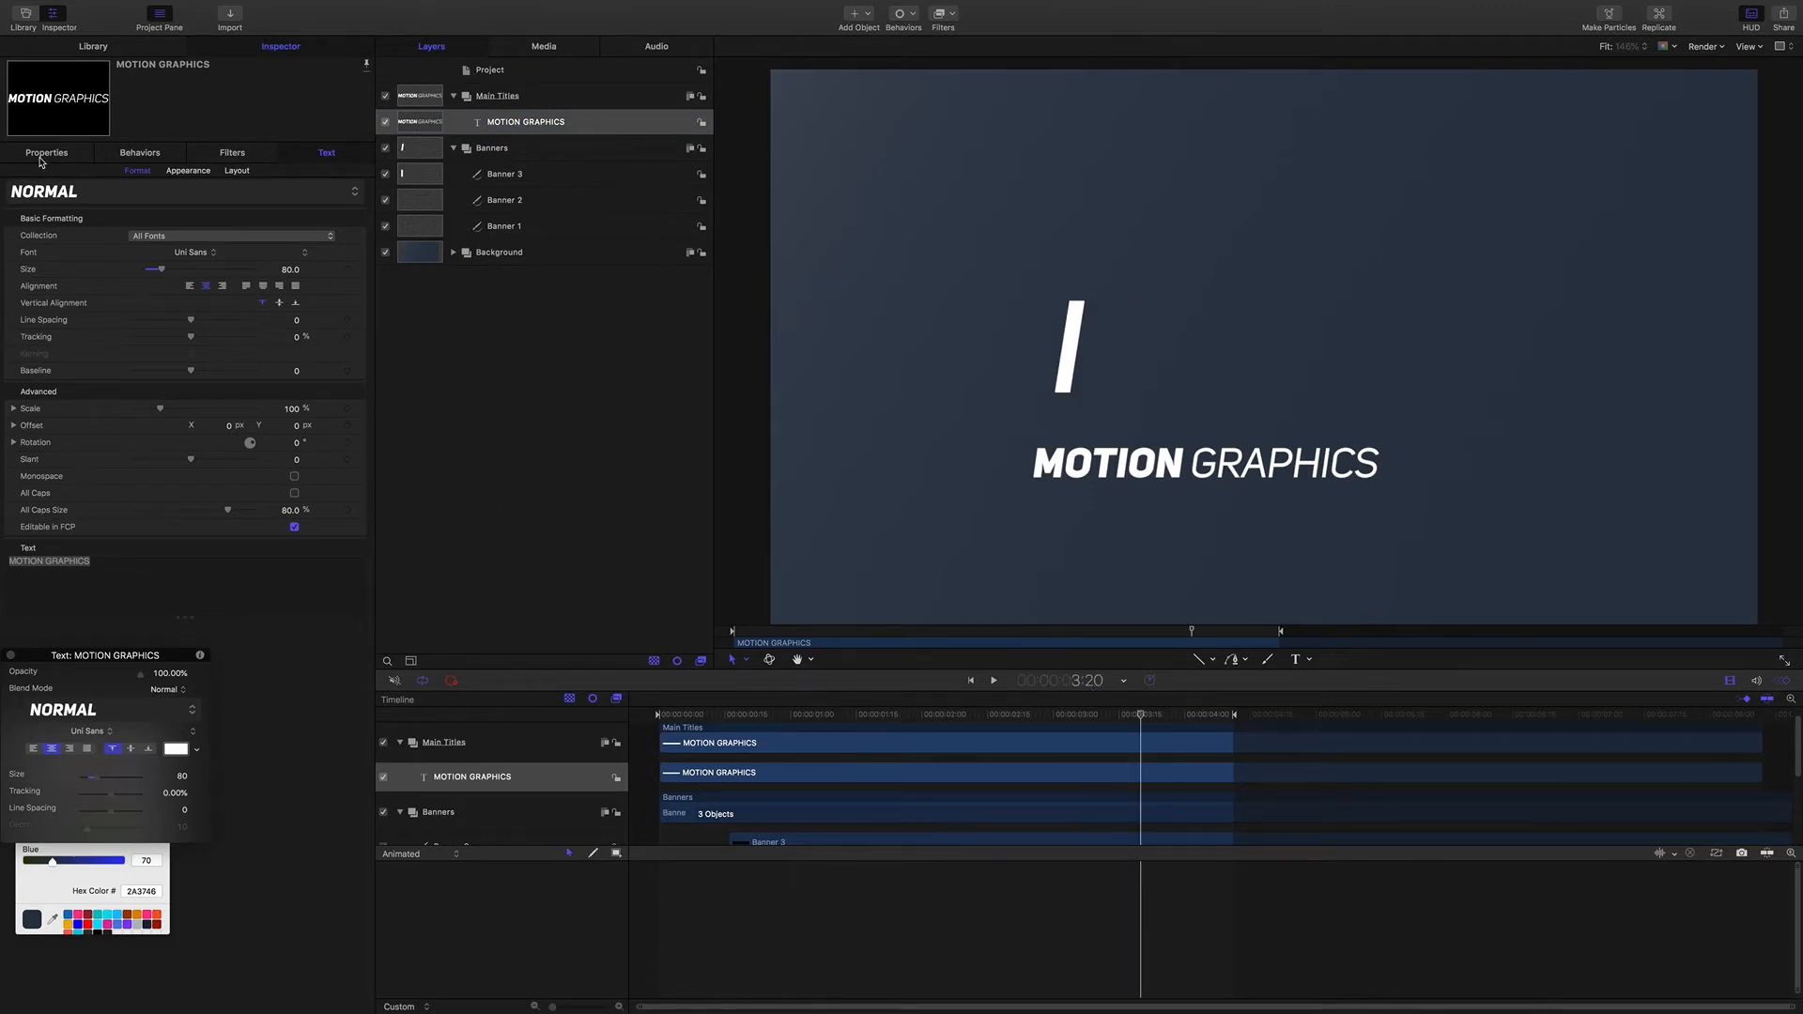
{"action": "key", "text": "F1"}
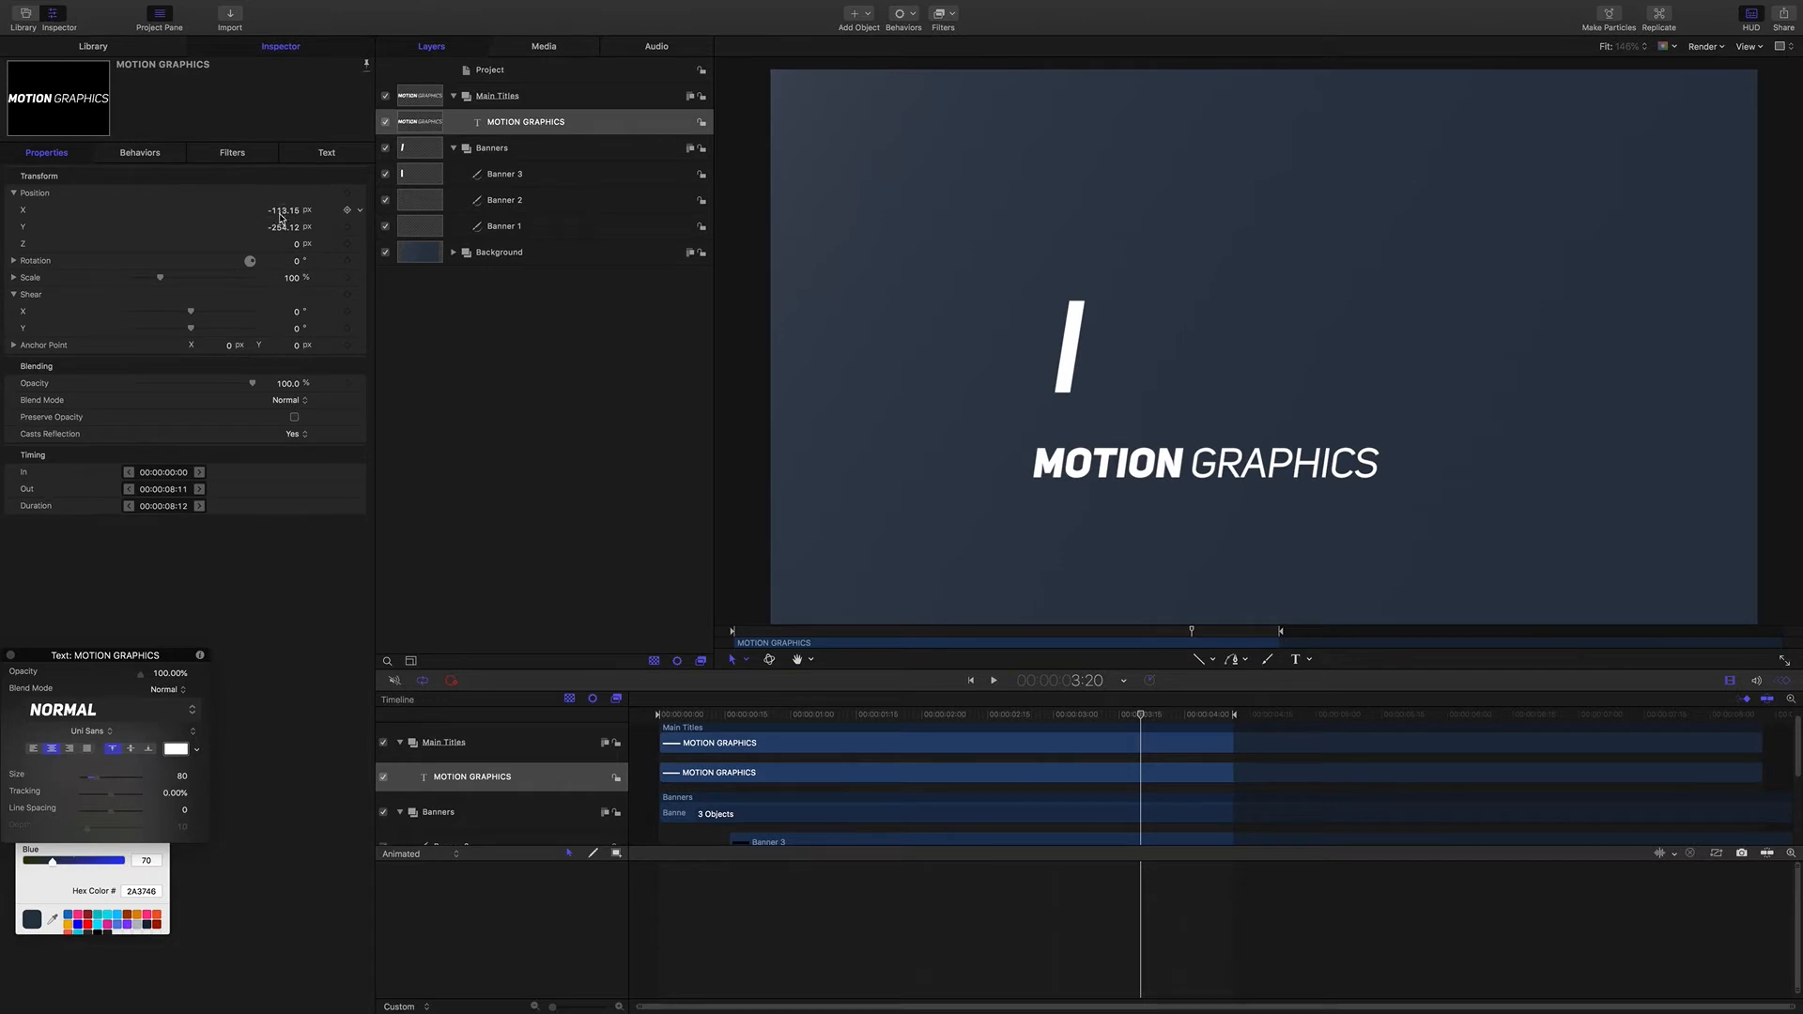
{"action": "type", "text": "22"}
{"action": "key", "text": "Return"}
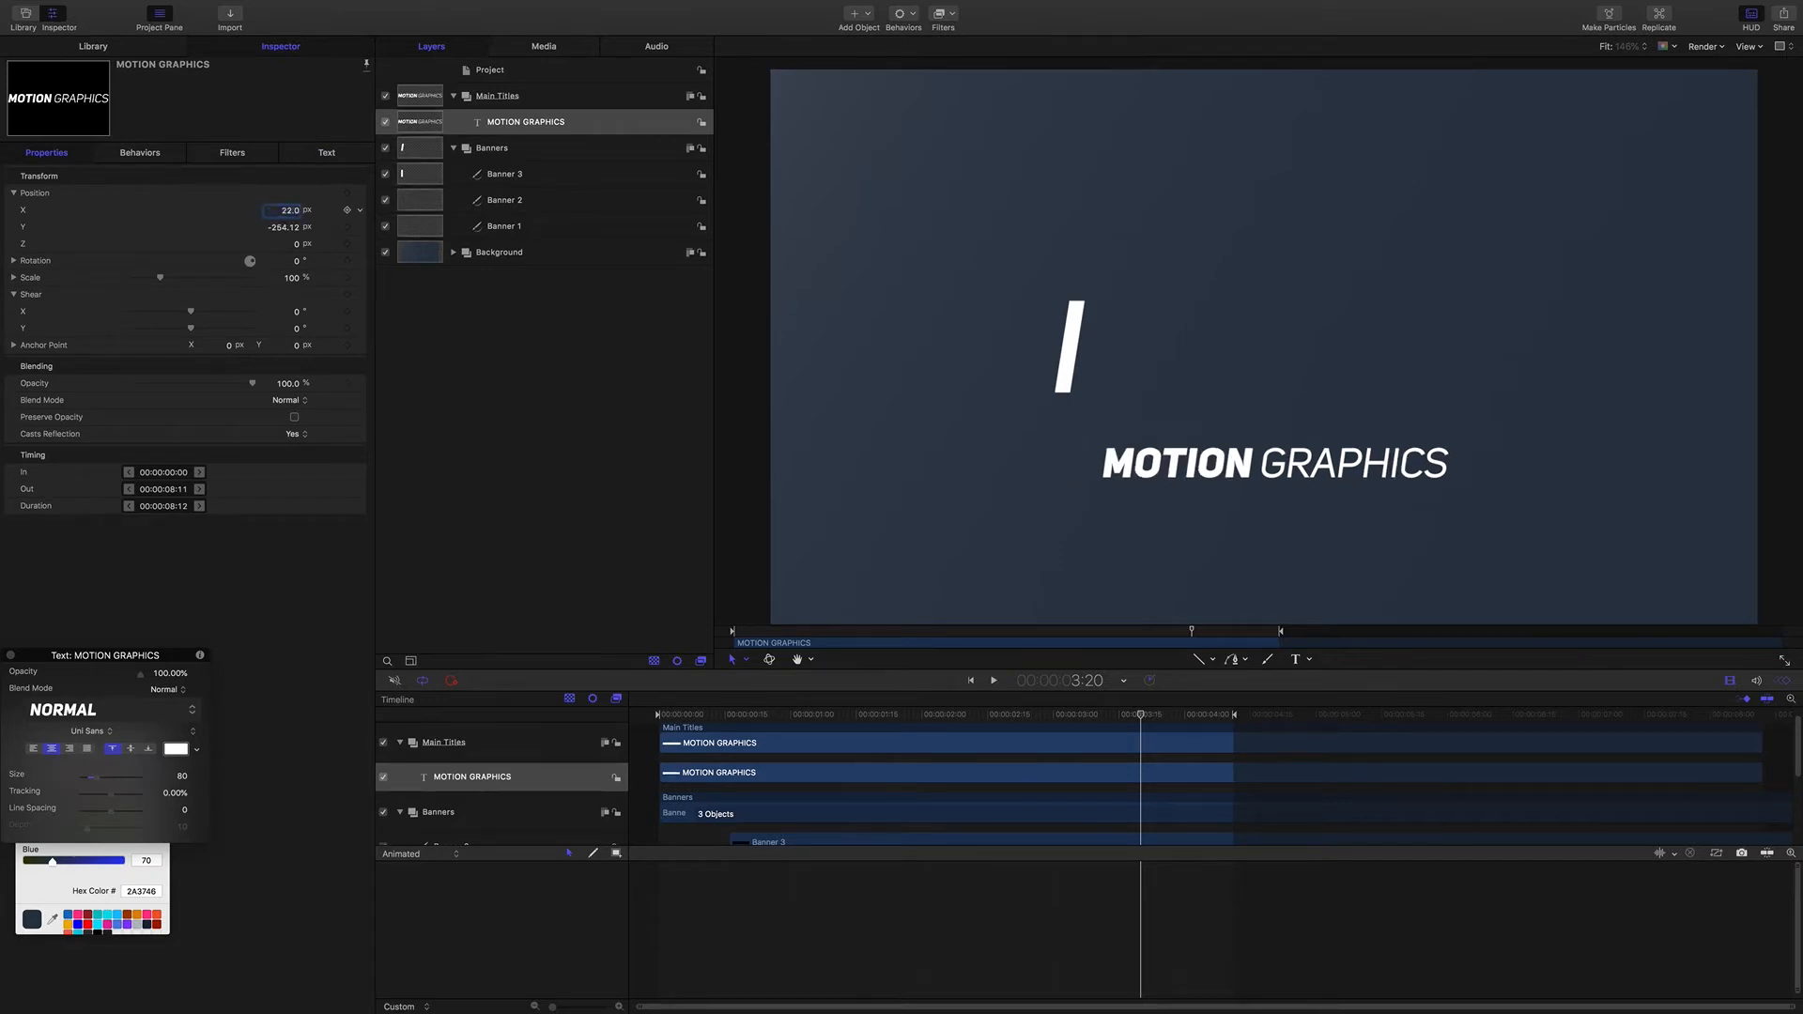
{"action": "left_click", "coordinate": [287, 230]}
{"action": "type", "text": "0"}
{"action": "key", "text": "Return"}
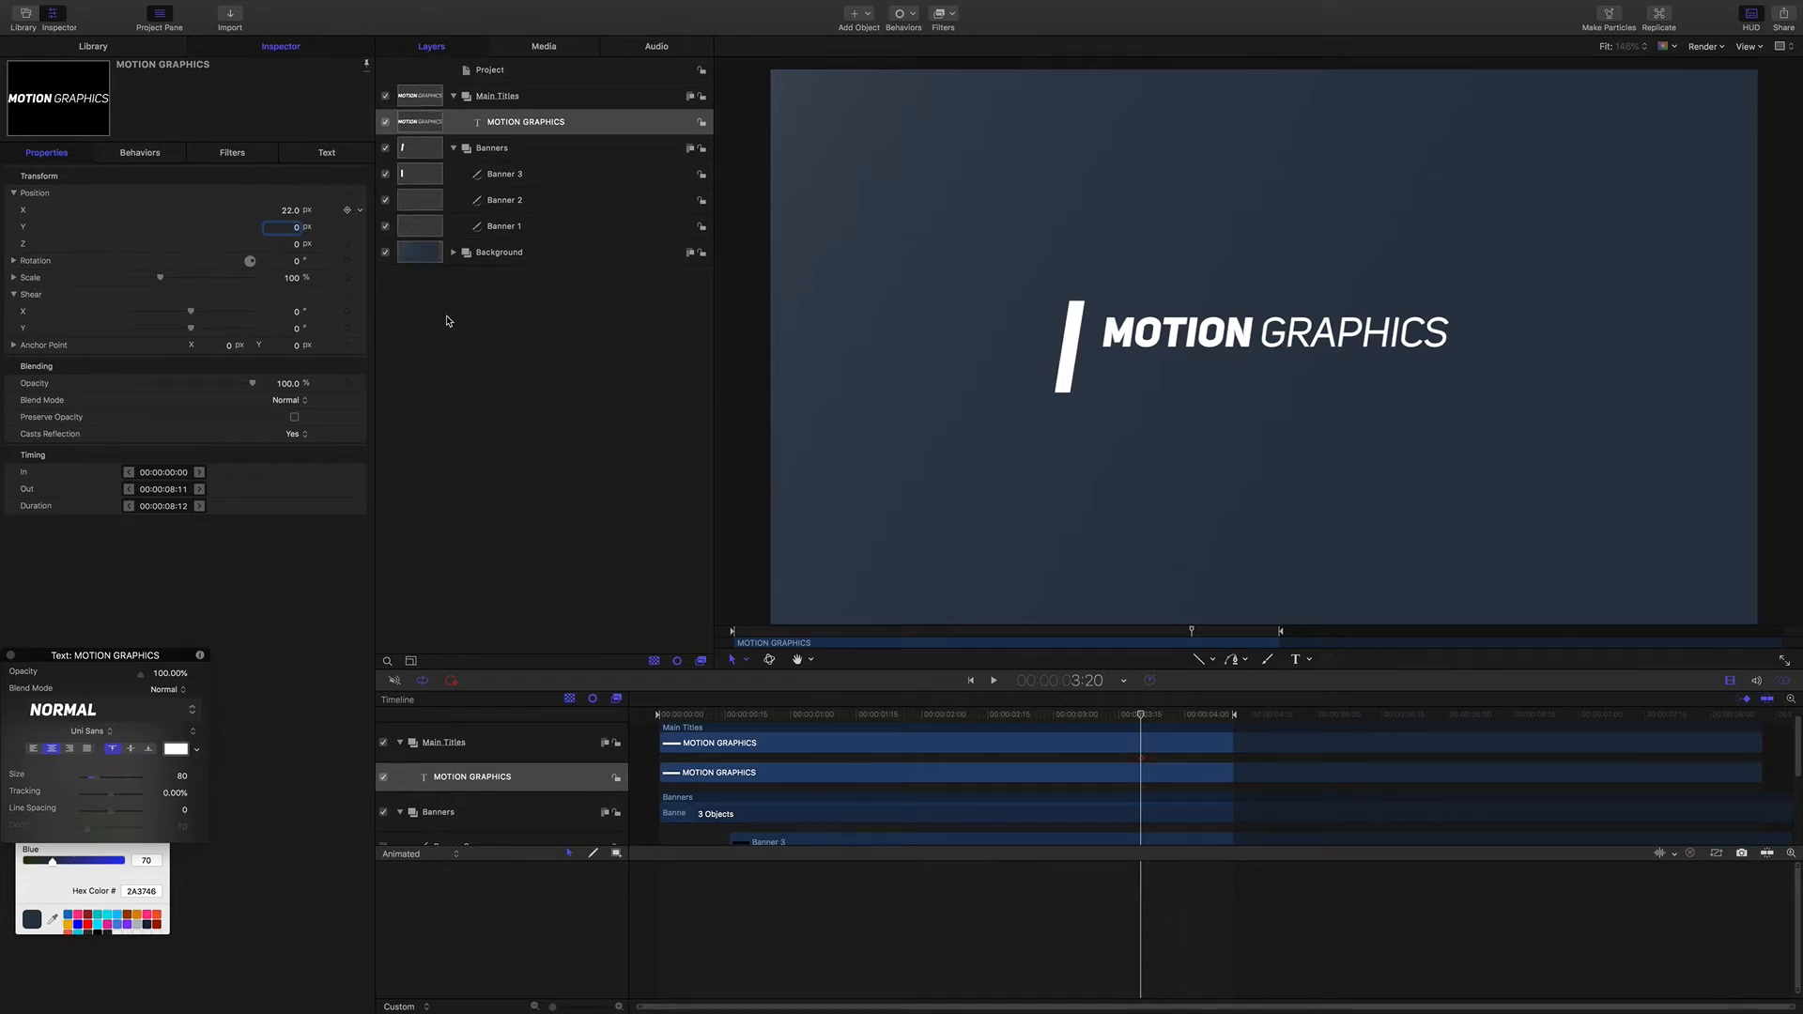
{"action": "key", "text": "ctrl+k"}
Step: Turn on the canvas overlays and guides to check the title's alignment
{"action": "key", "text": "super+slash"}
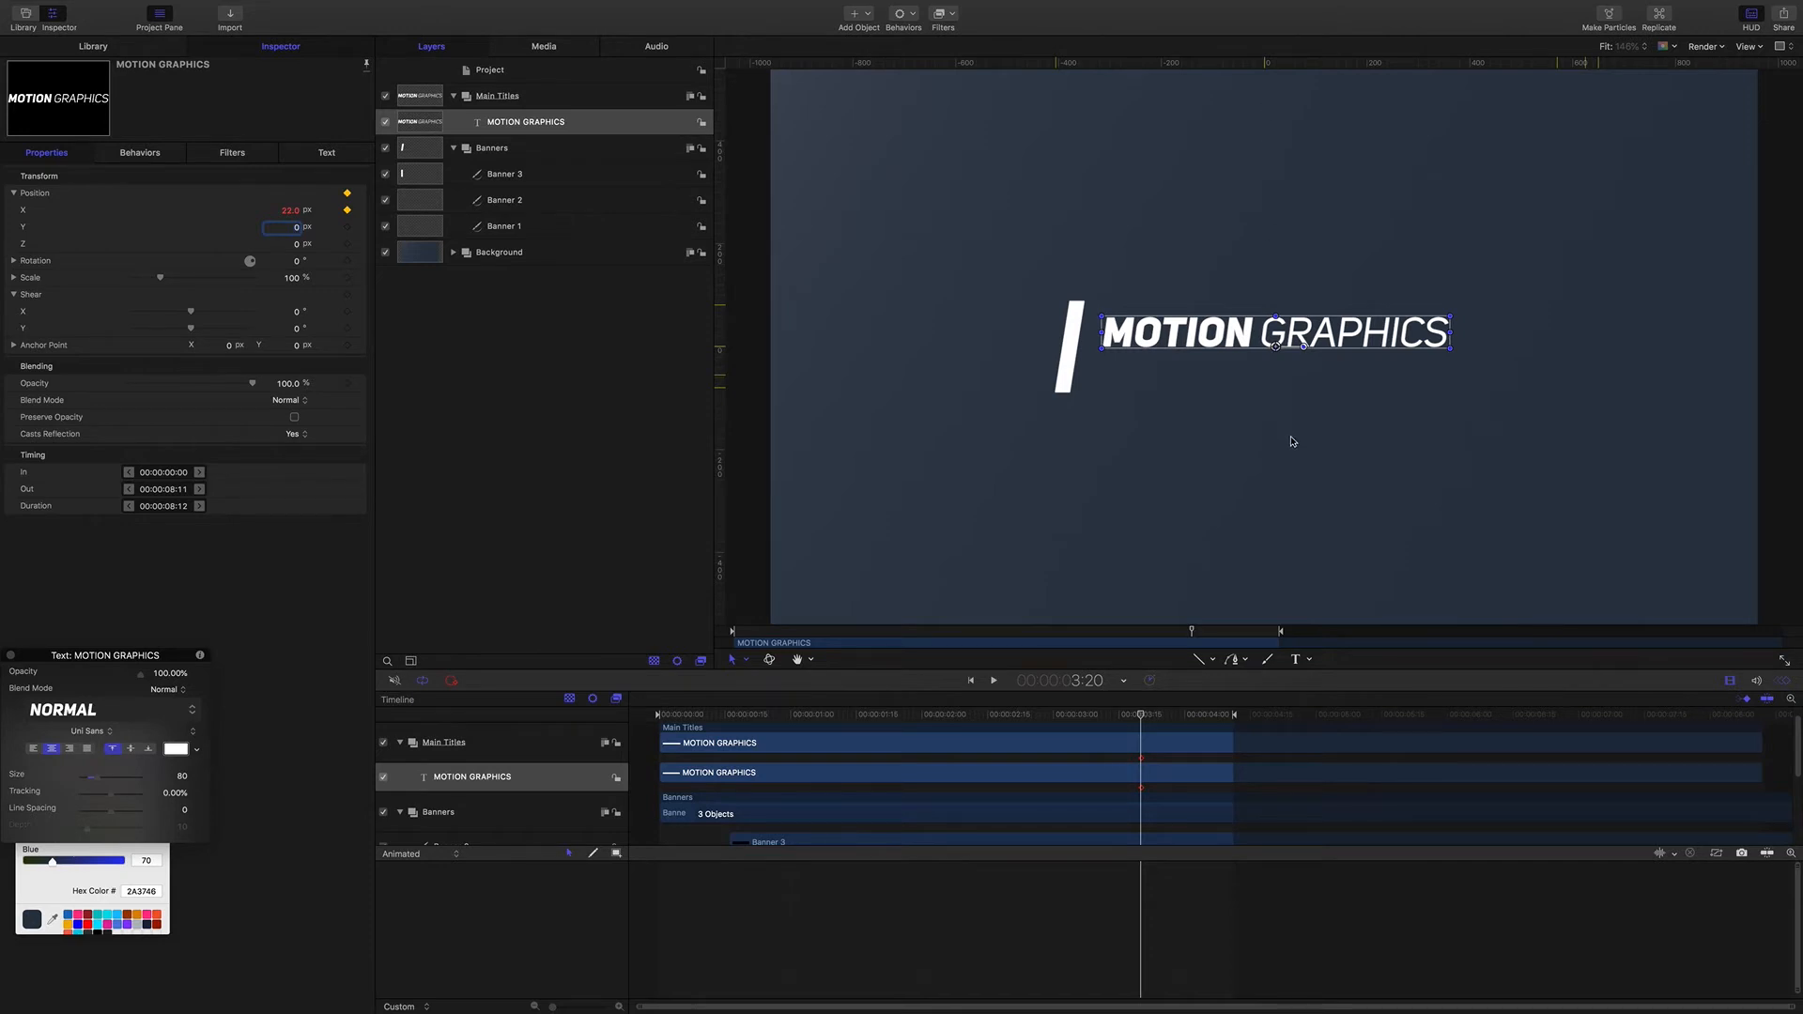
{"action": "key", "text": "super+semicolon"}
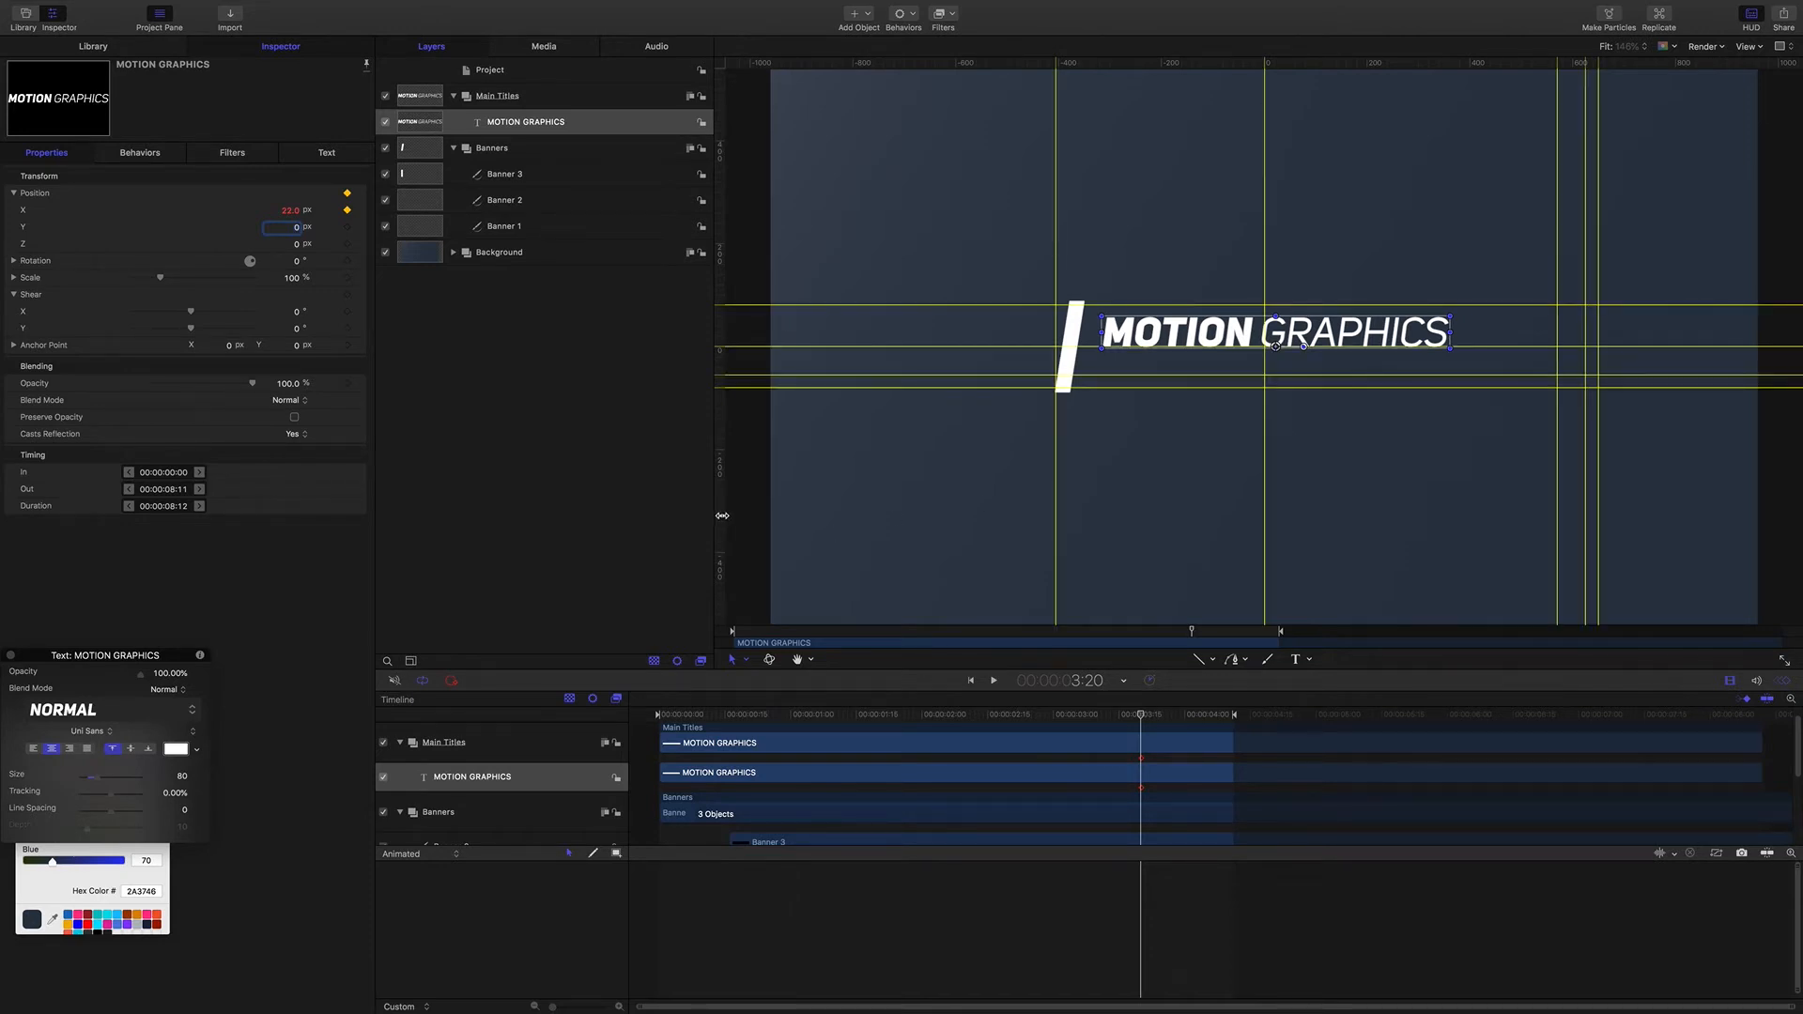
{"action": "mouse_move", "coordinate": [722, 515]}
{"action": "left_mouse_down"}
{"action": "mouse_move", "coordinate": [1155, 523]}
{"action": "mouse_move", "coordinate": [716, 511]}
{"action": "left_mouse_up"}
Step: Select Banner 3 and fit its First and Last Point Offset curves in the keyframe editor
{"action": "left_click", "coordinate": [538, 182]}
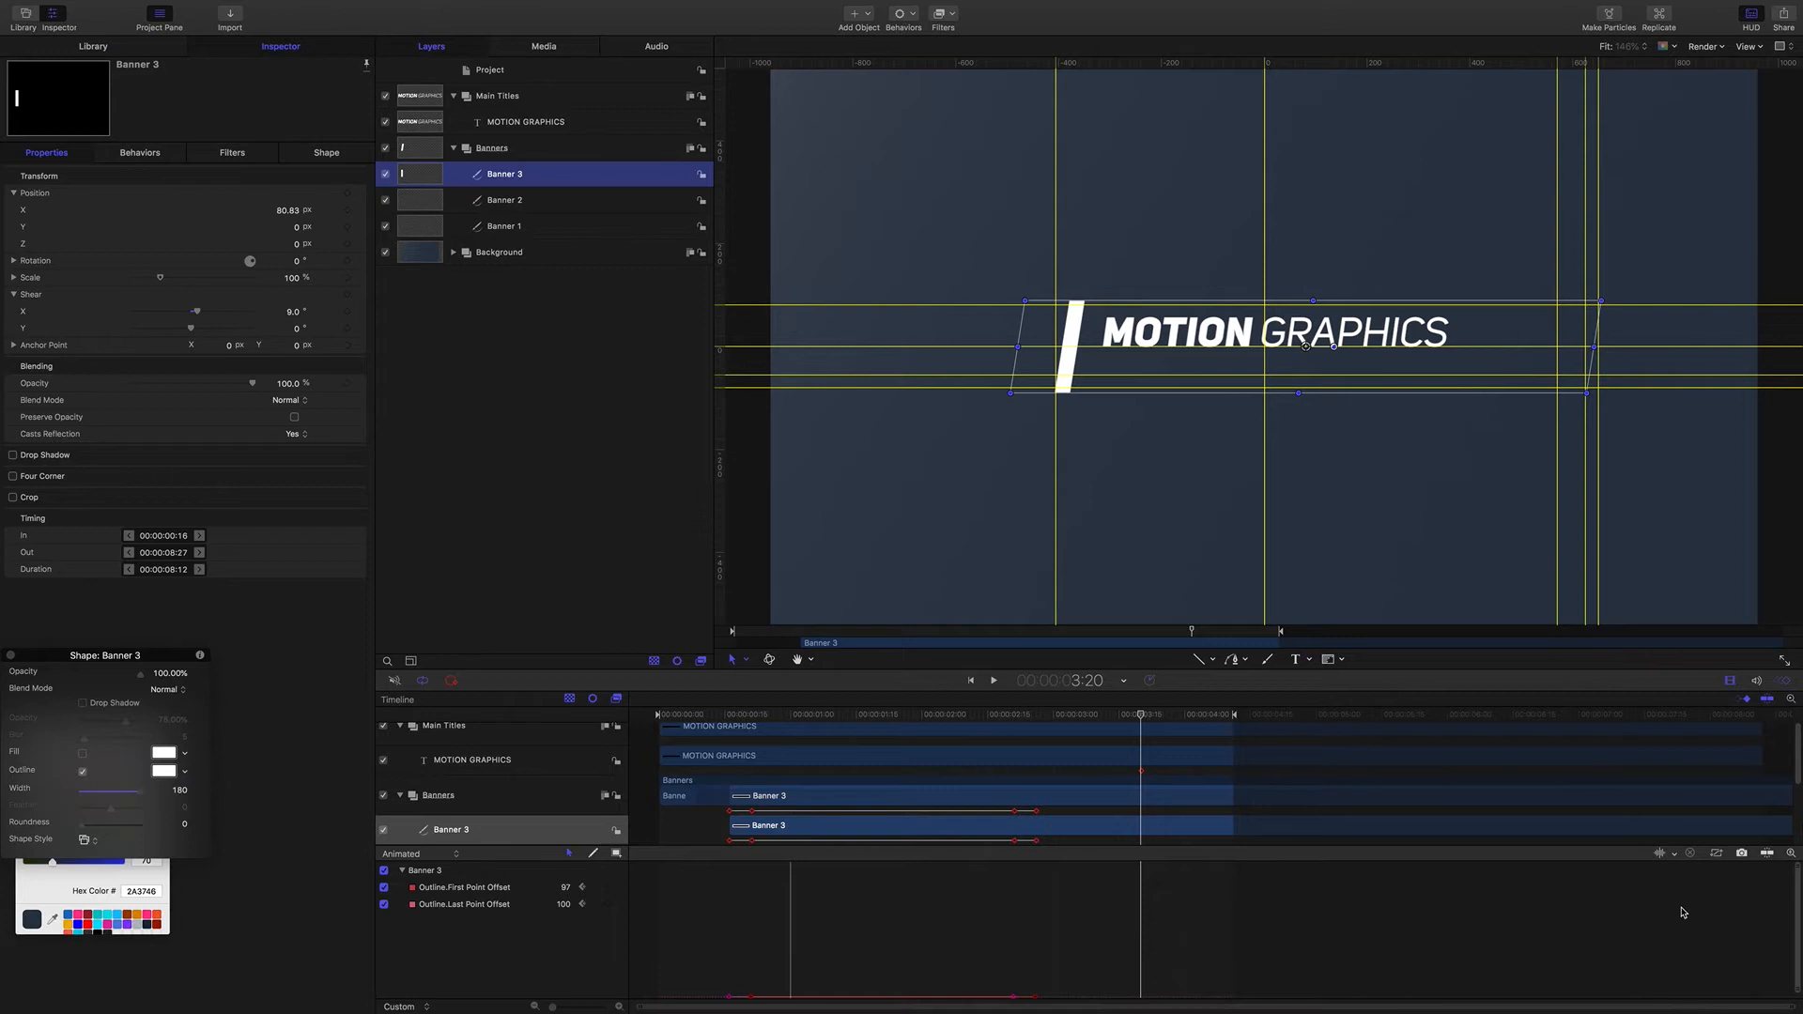
{"action": "left_click", "coordinate": [1717, 853]}
{"action": "left_click_drag", "start_coordinate": [597, 1008], "coordinate": [554, 1007]}
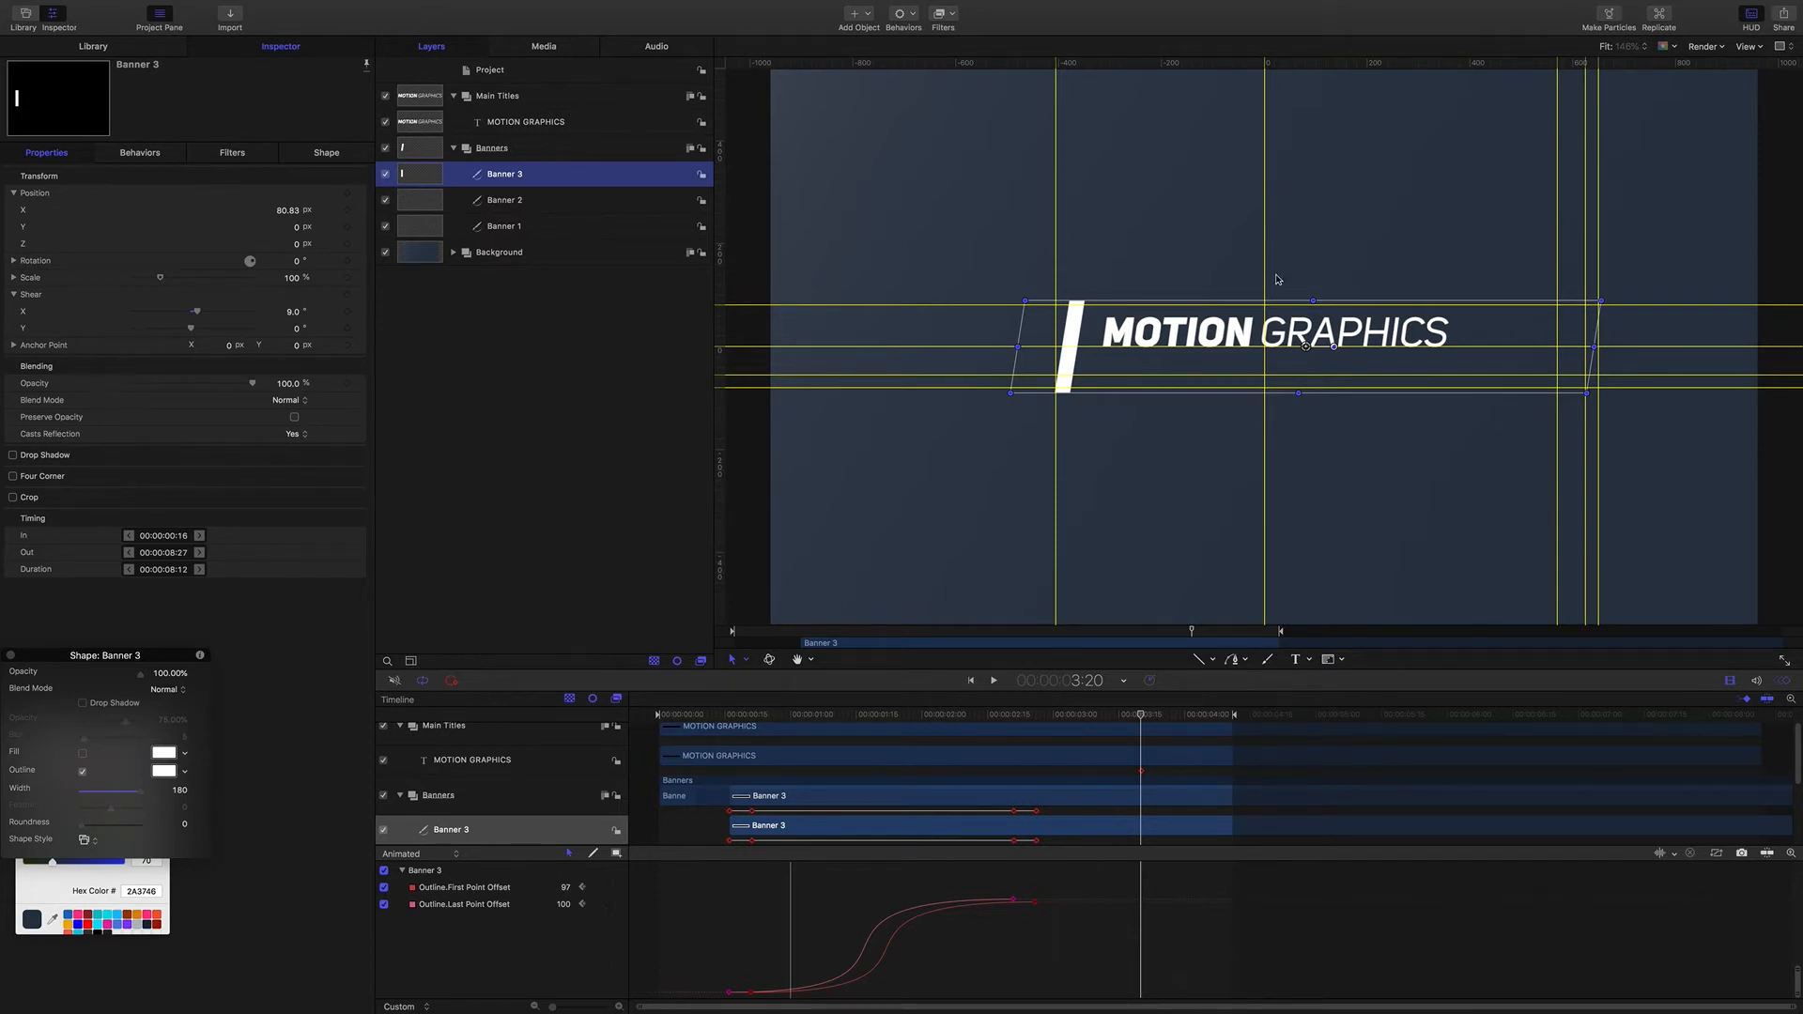
Step: At 1:22, keyframe the MOTION GRAPHICS title's X position at -302.52 px so it starts behind Banner 3
{"action": "left_click", "coordinate": [1142, 717]}
{"action": "left_click_drag", "start_coordinate": [1142, 716], "coordinate": [878, 697]}
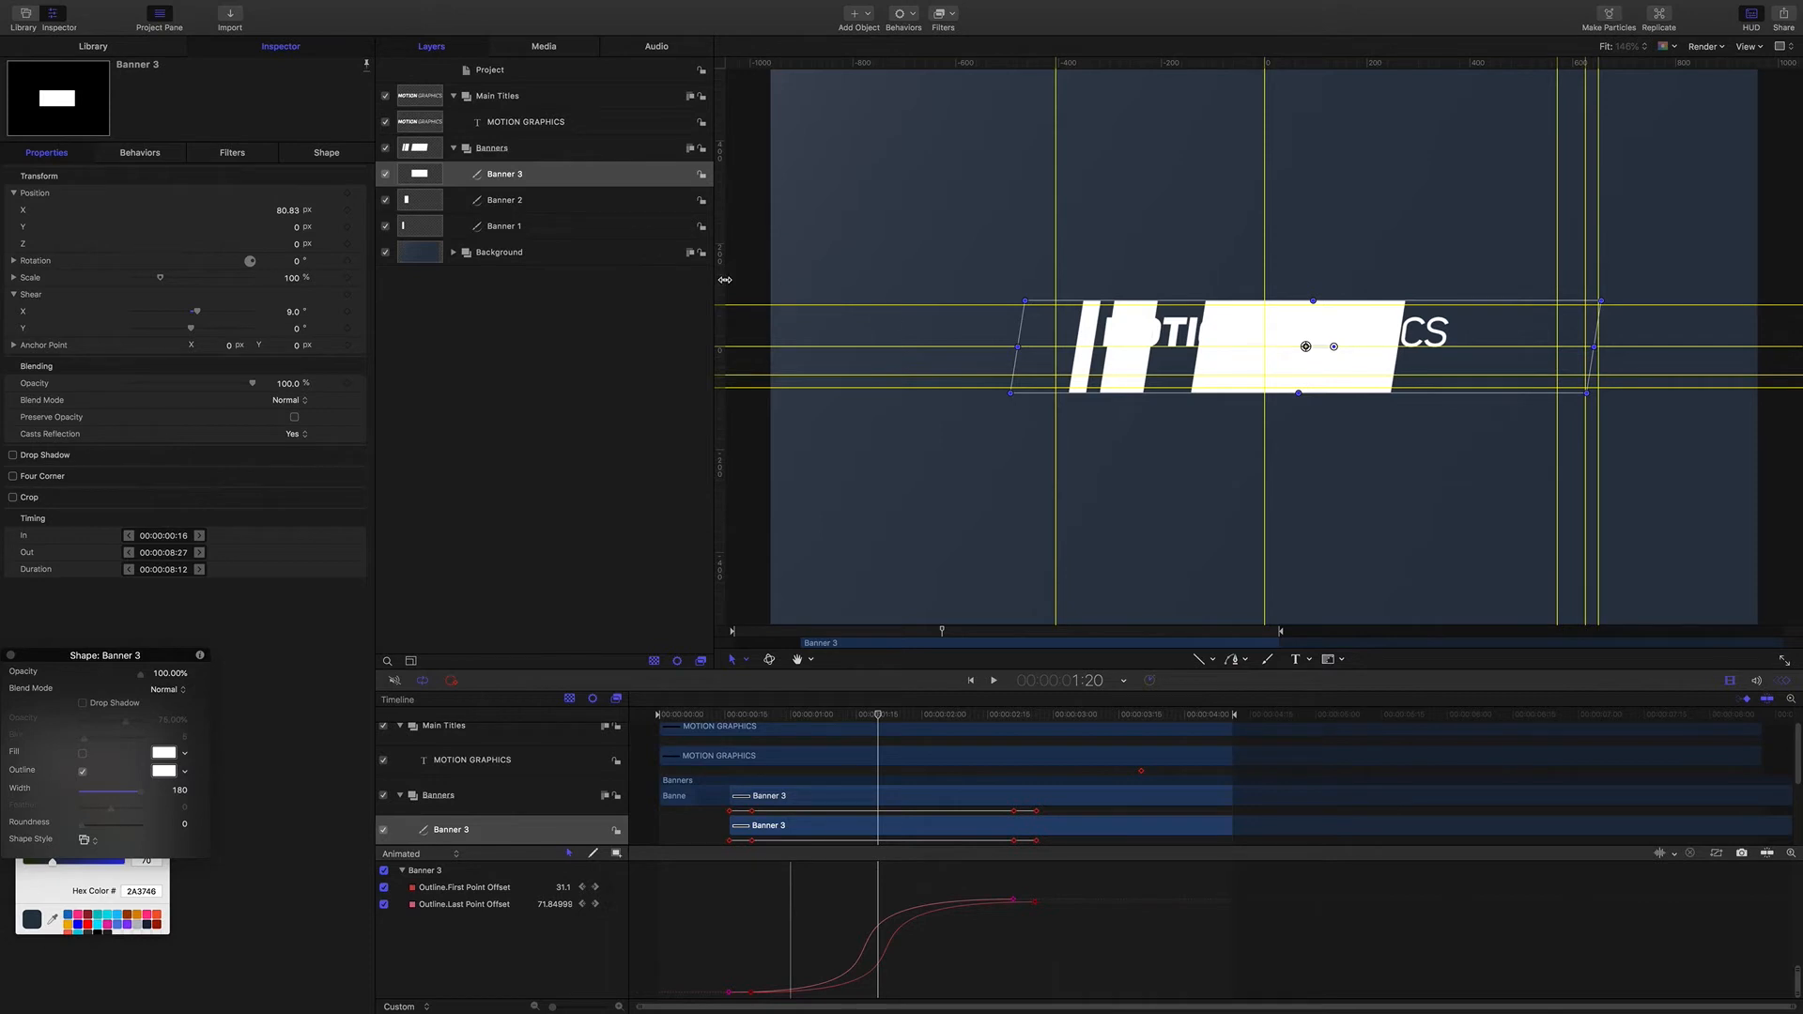
{"action": "left_click", "coordinate": [325, 152]}
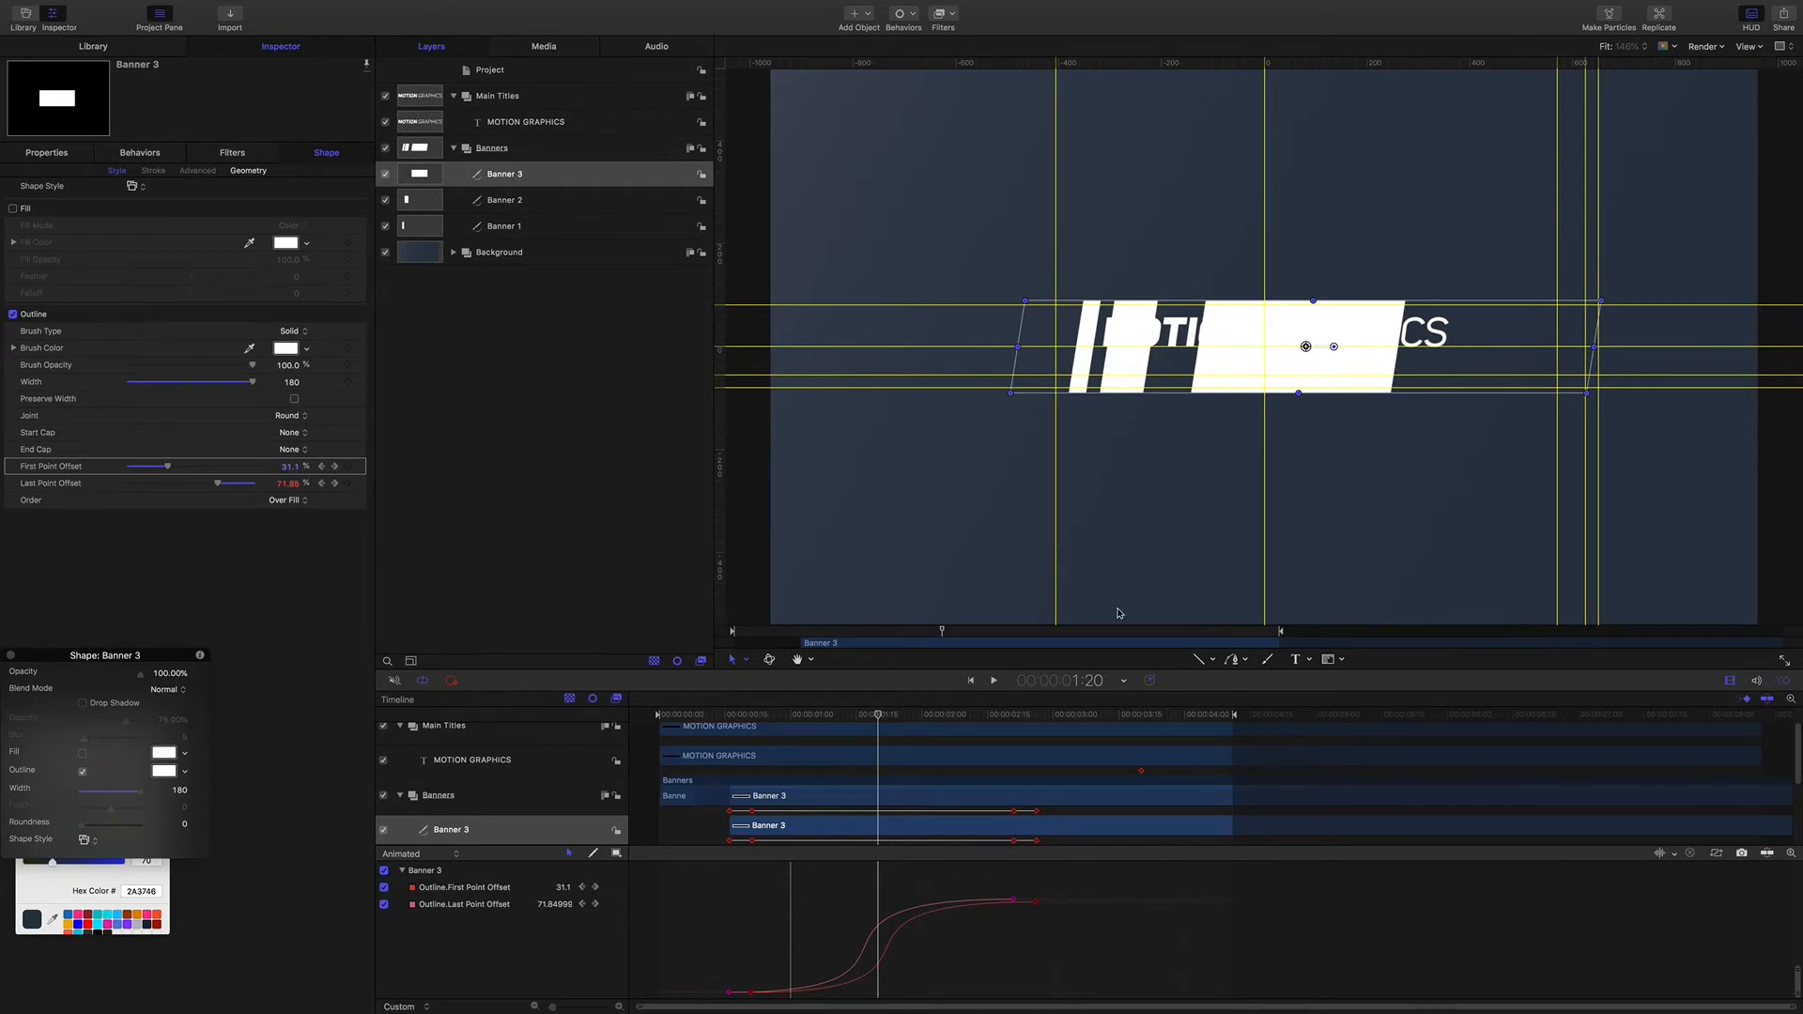
{"action": "left_click", "coordinate": [879, 717]}
{"action": "left_click_drag", "start_coordinate": [879, 717], "coordinate": [900, 717]}
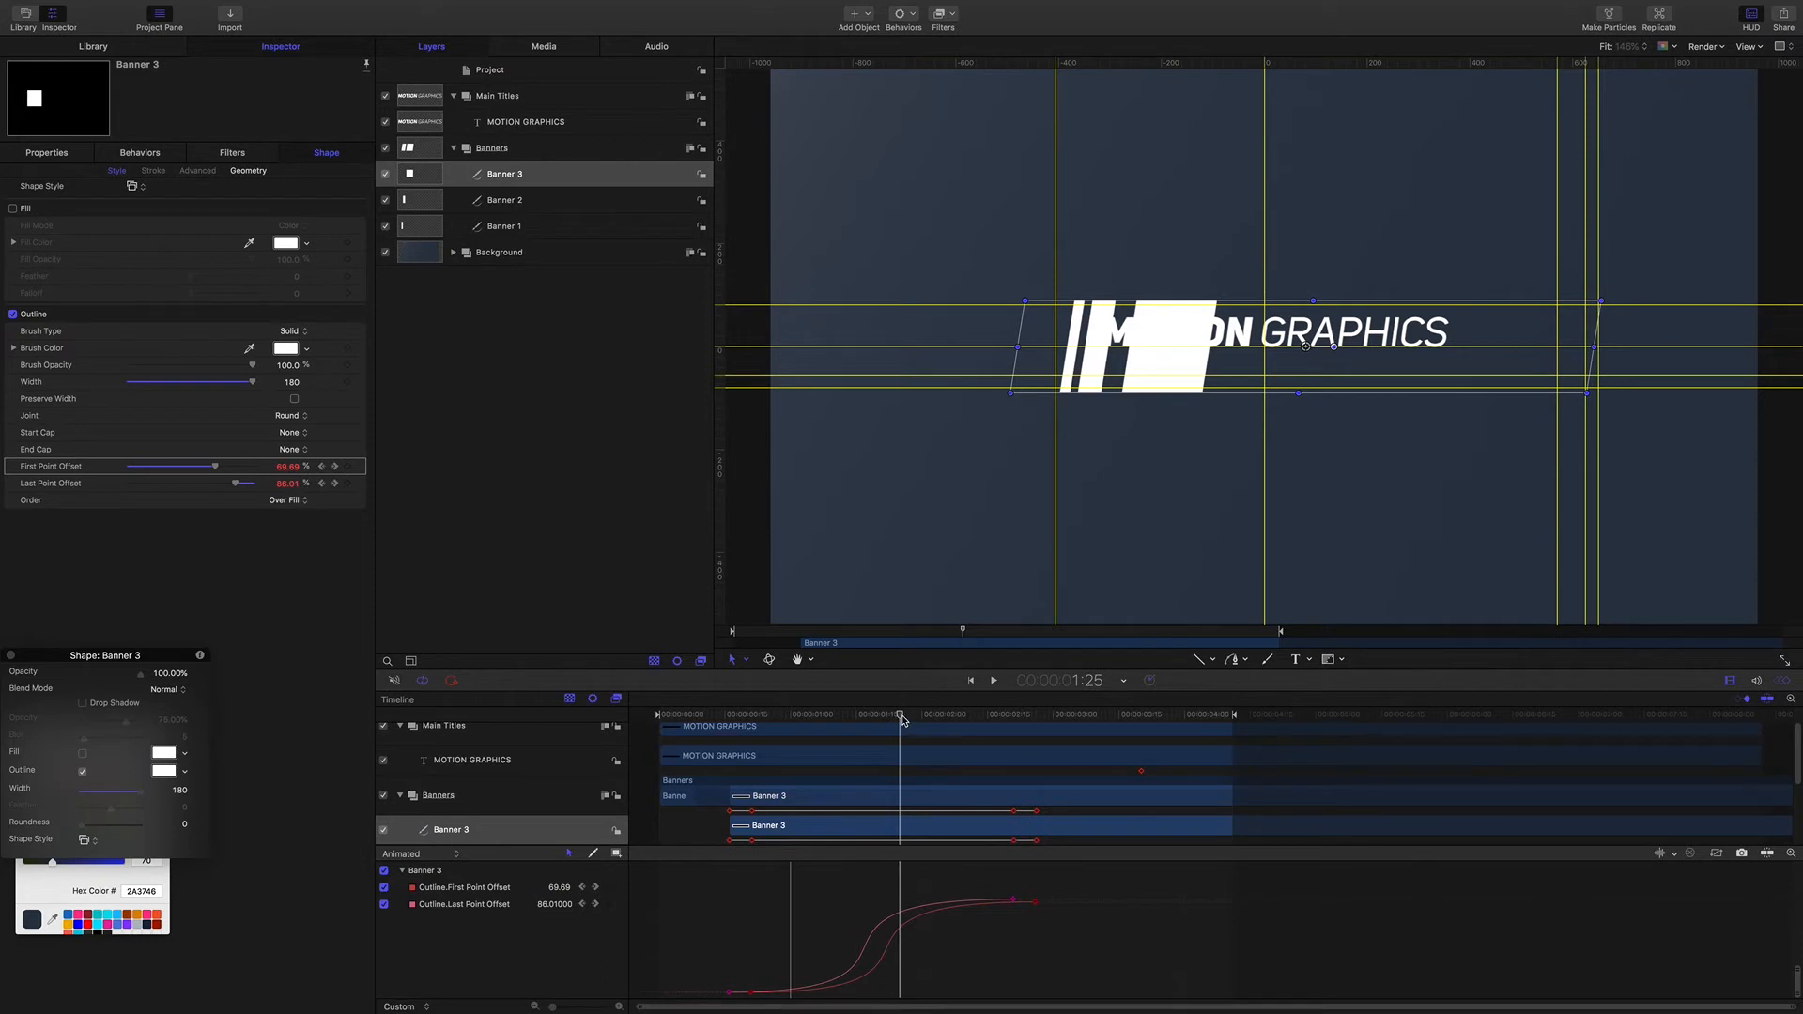
{"action": "left_click_drag", "start_coordinate": [903, 720], "coordinate": [891, 720]}
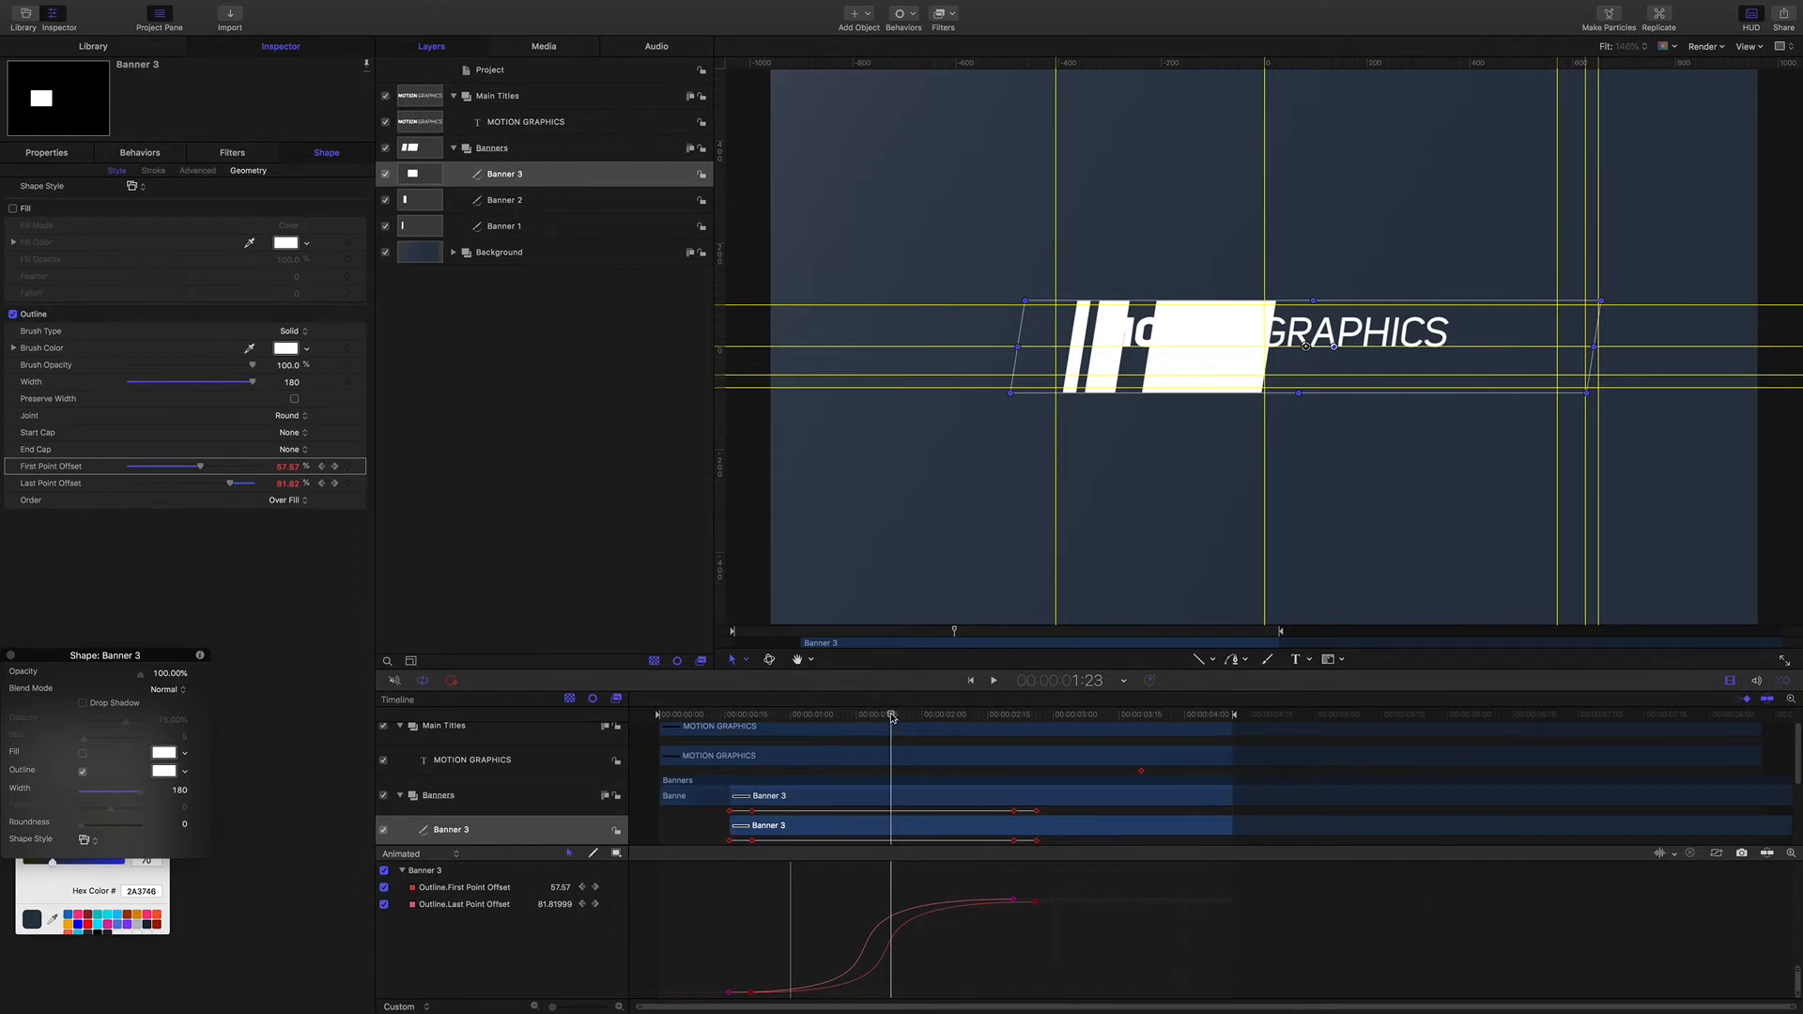
{"action": "left_click_drag", "start_coordinate": [891, 717], "coordinate": [886, 717]}
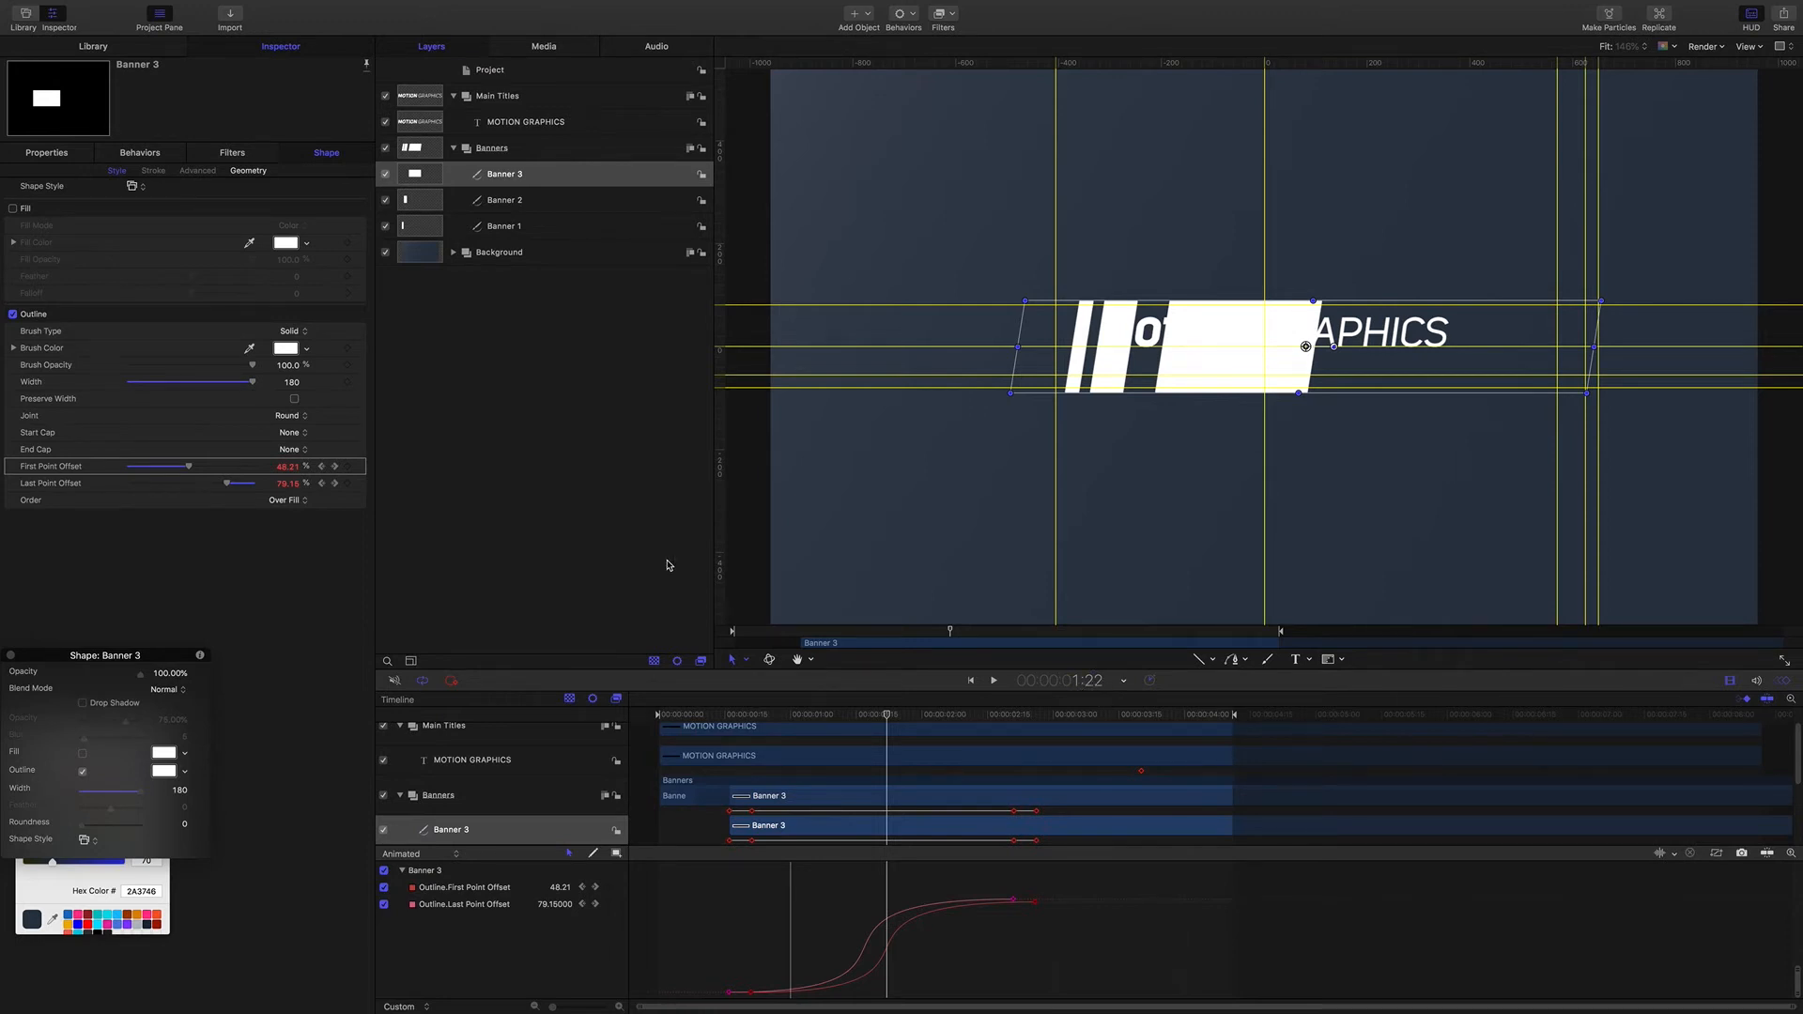
{"action": "left_click", "coordinate": [521, 123]}
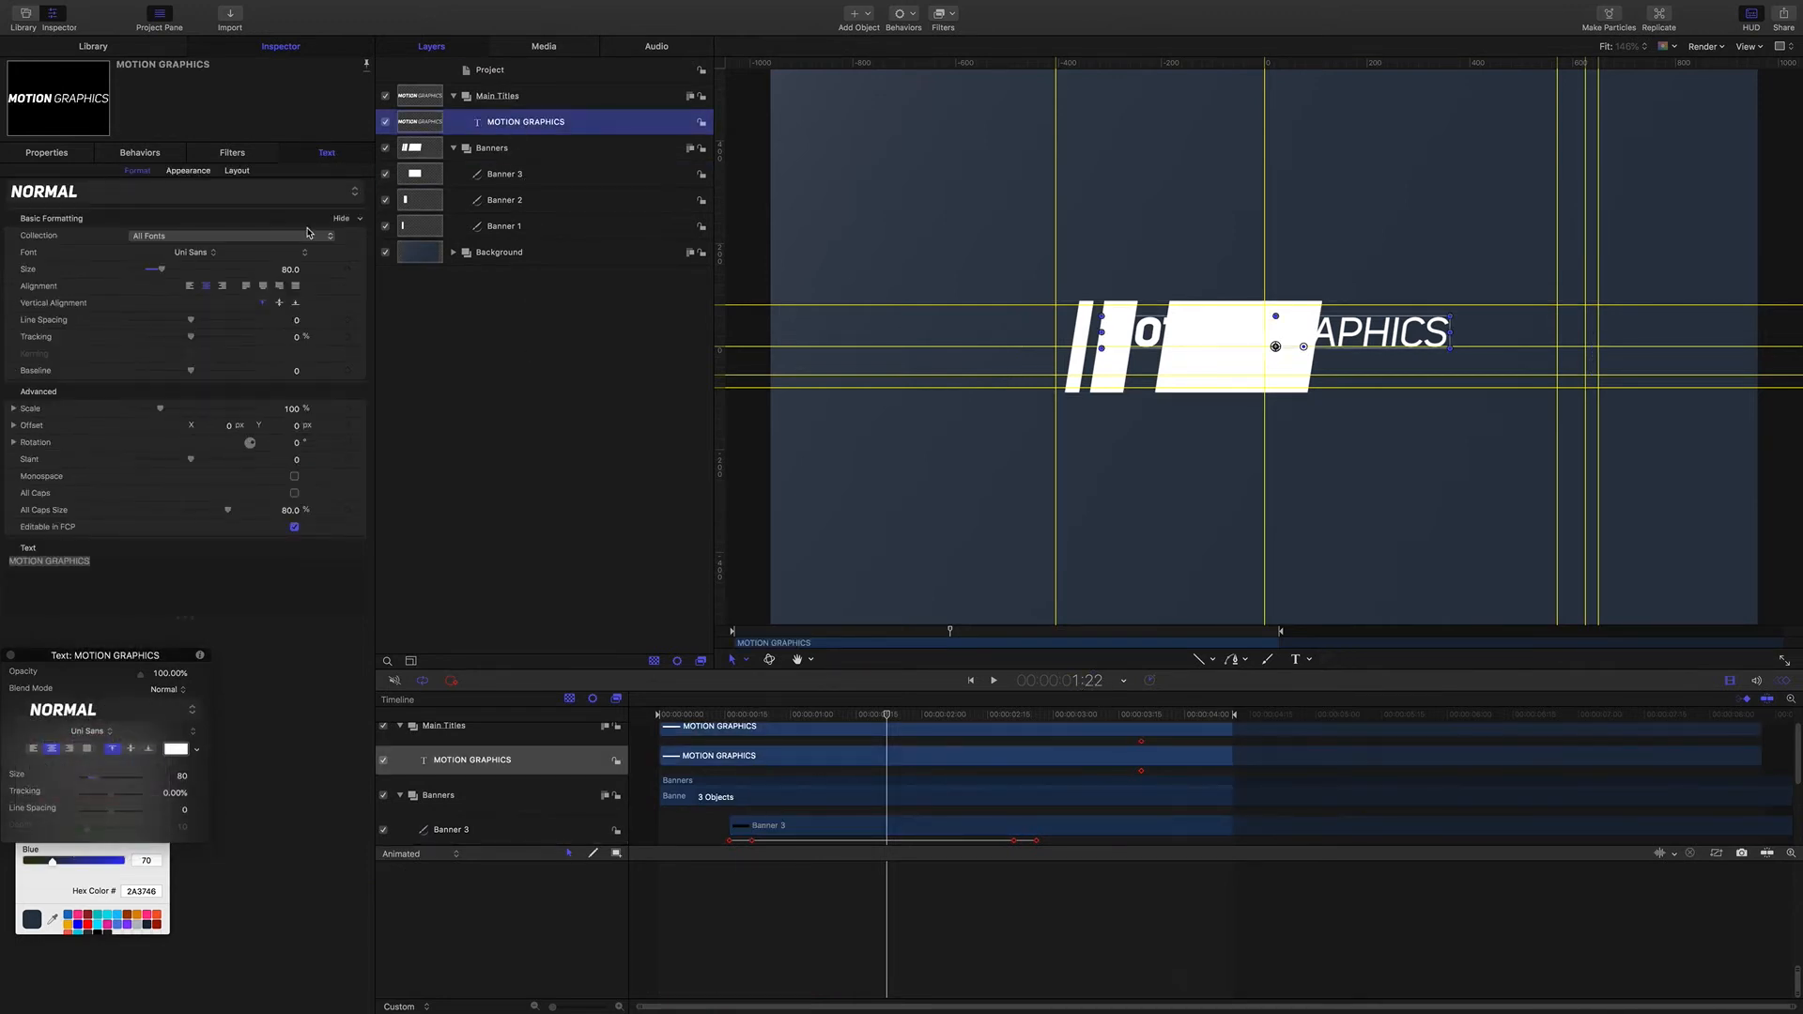
{"action": "left_click", "coordinate": [63, 153]}
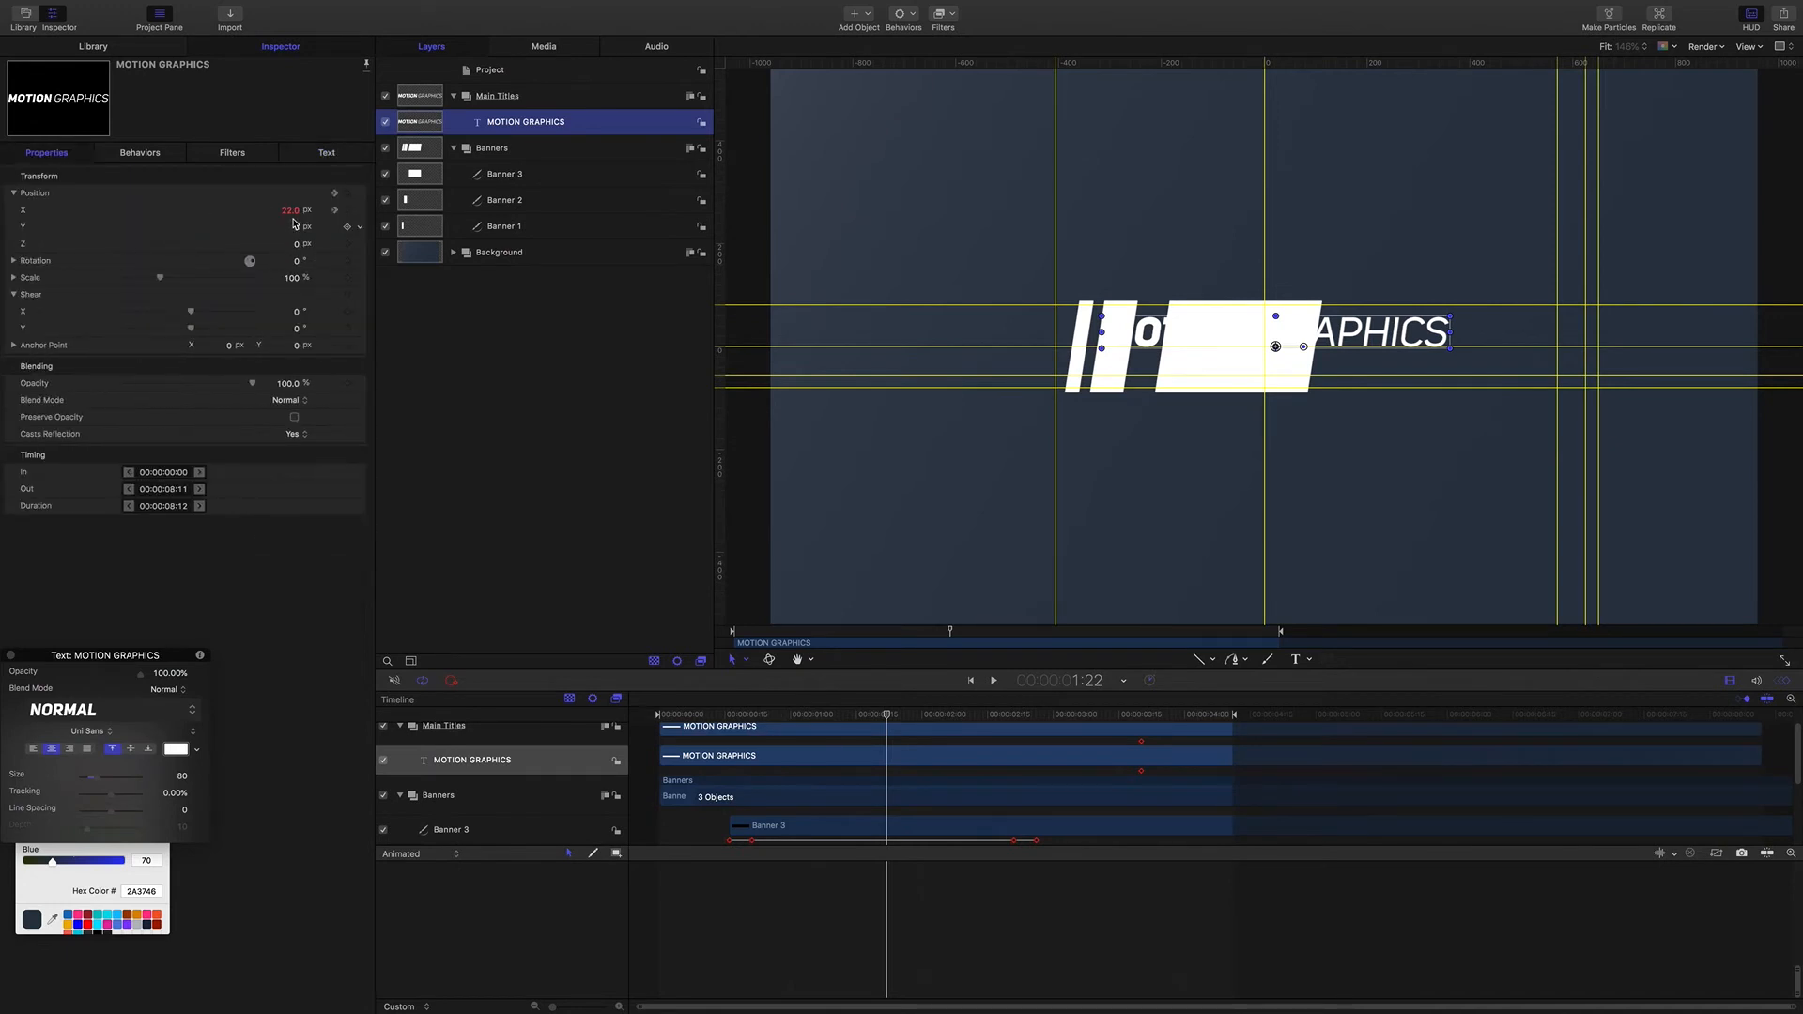
{"action": "left_click_drag", "start_coordinate": [289, 210], "coordinate": [160, 211]}
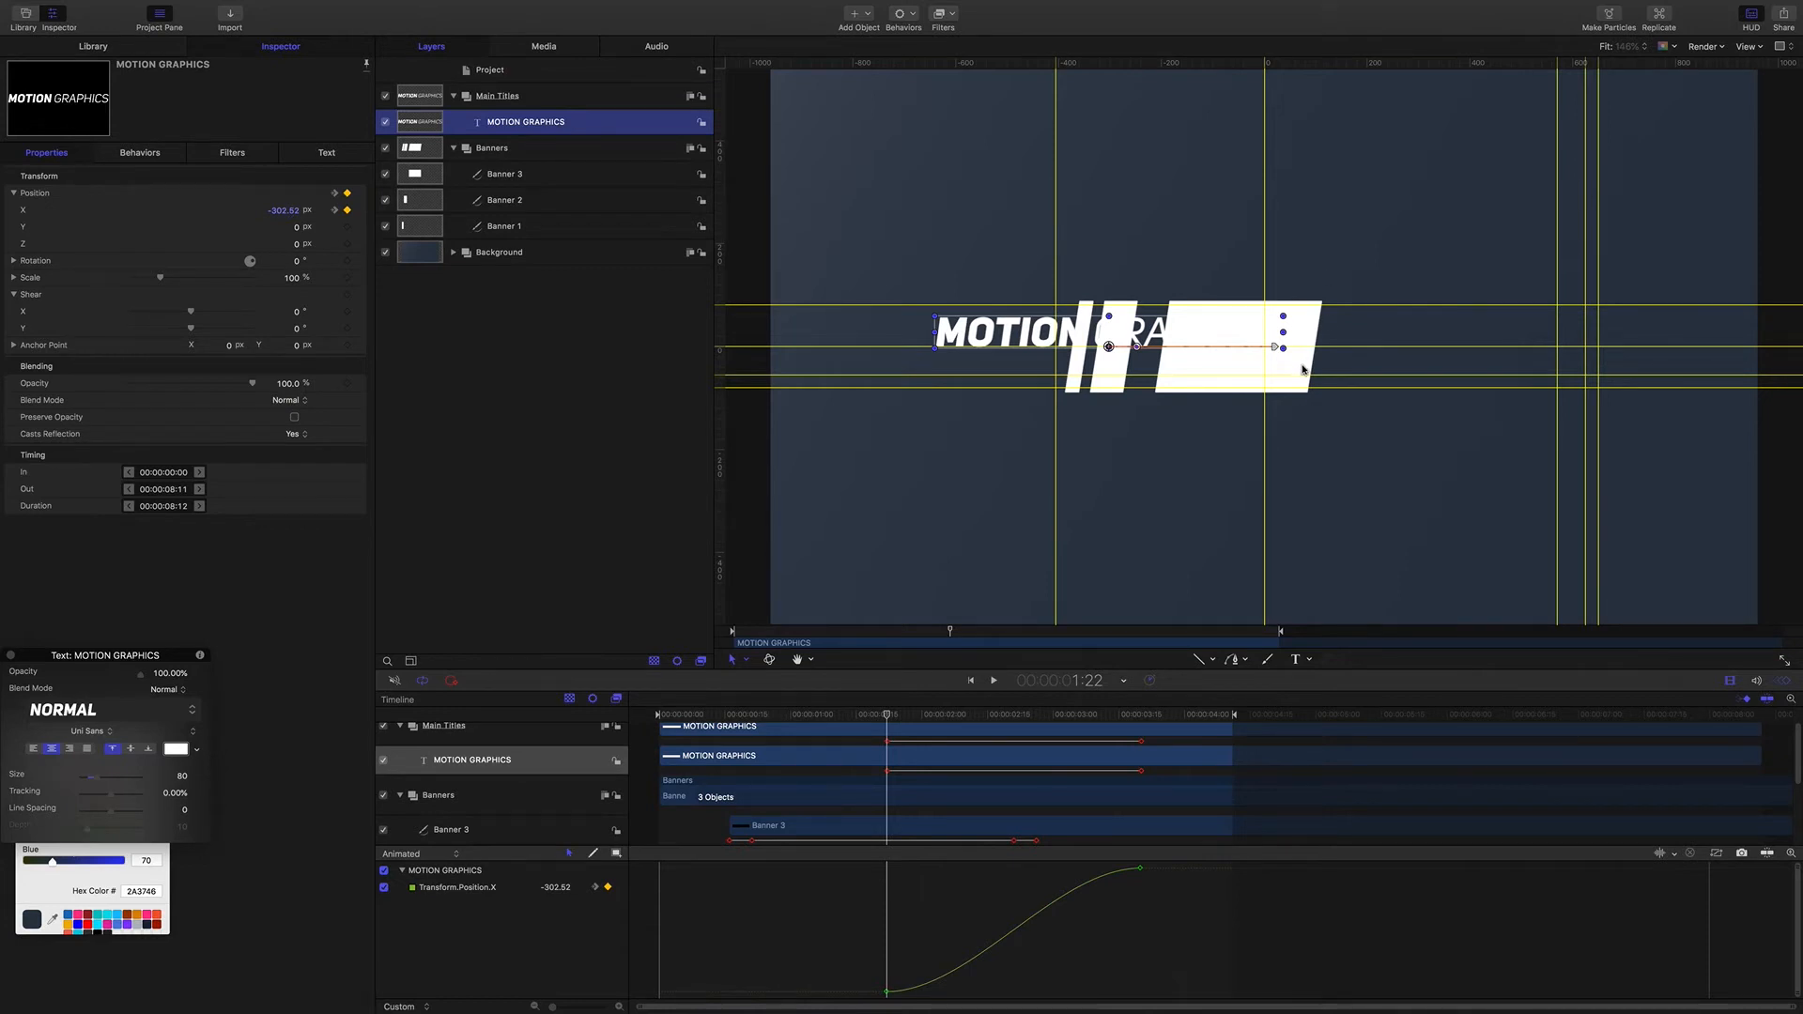
Step: Bend the title's Position X curve steeply upward from its first keyframe for a fast start and slow finish, and play the animation
{"action": "left_click_drag", "start_coordinate": [849, 937], "coordinate": [944, 1009]}
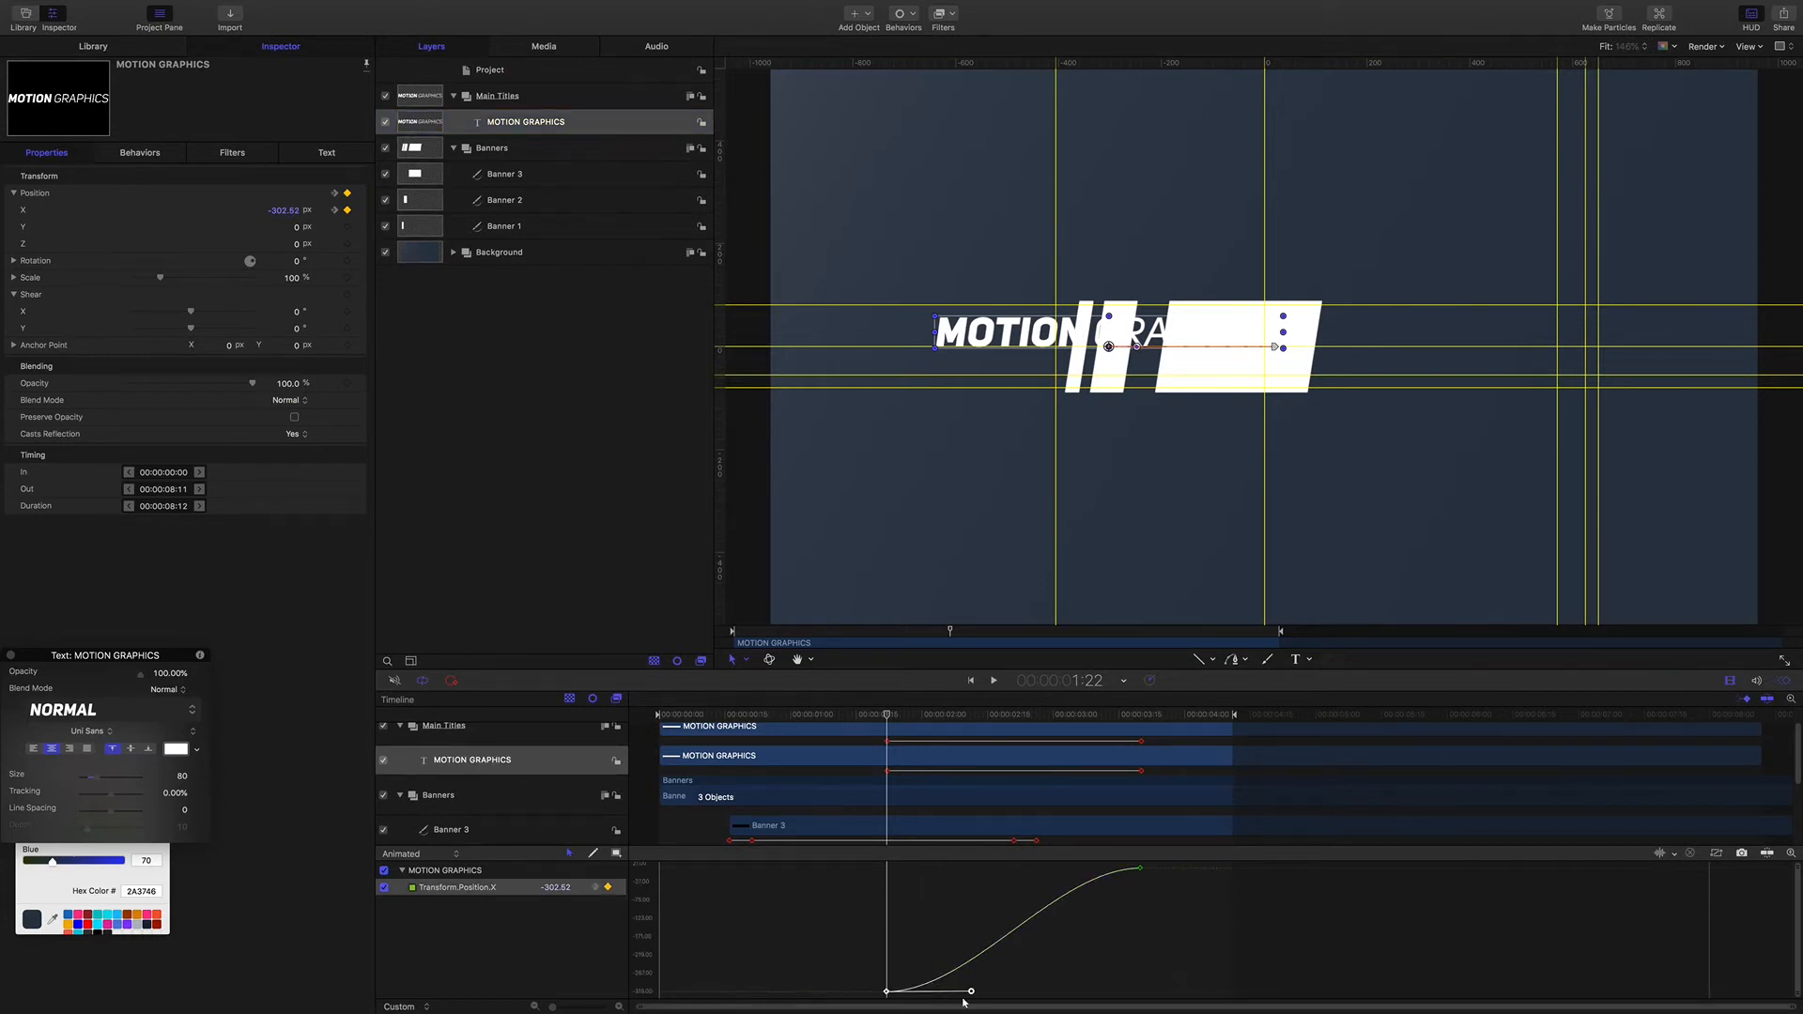
{"action": "right_click", "coordinate": [972, 992]}
{"action": "left_click", "coordinate": [983, 988]}
{"action": "left_click_drag", "start_coordinate": [971, 992], "coordinate": [862, 881]}
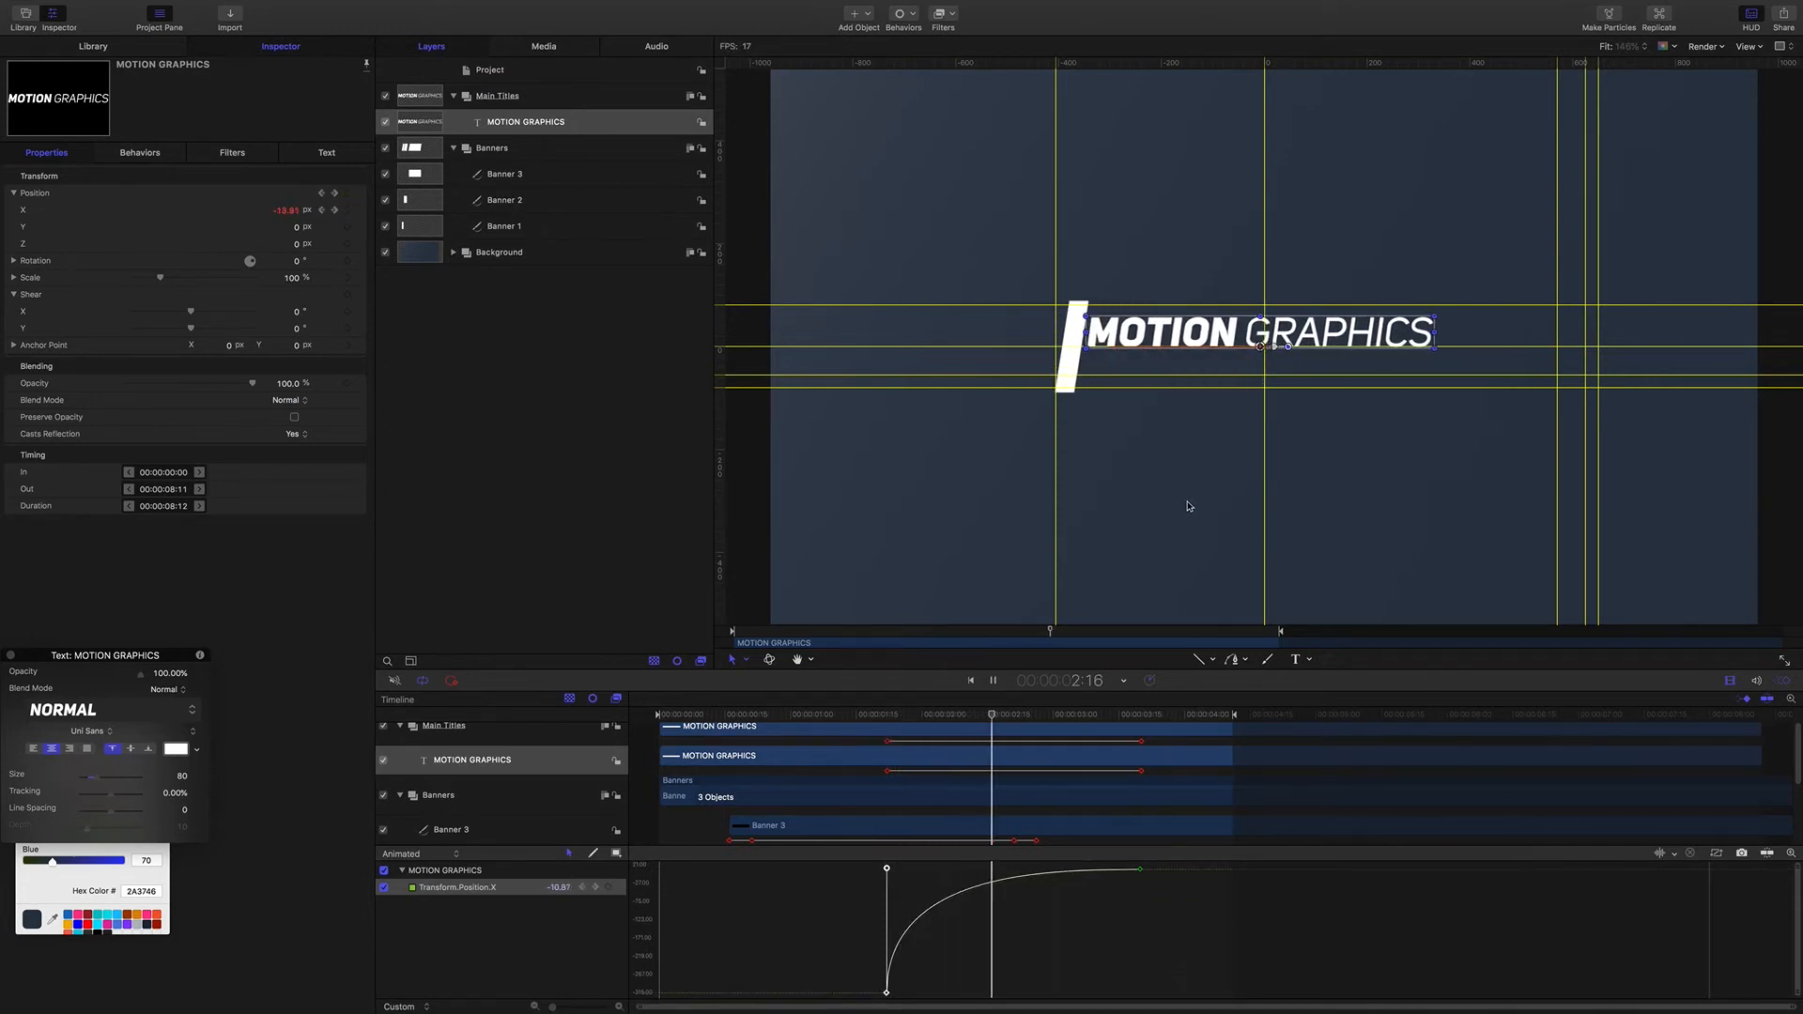
{"action": "key", "text": "space"}
{"action": "left_click_drag", "start_coordinate": [1037, 715], "coordinate": [862, 726]}
{"action": "key", "text": "space"}
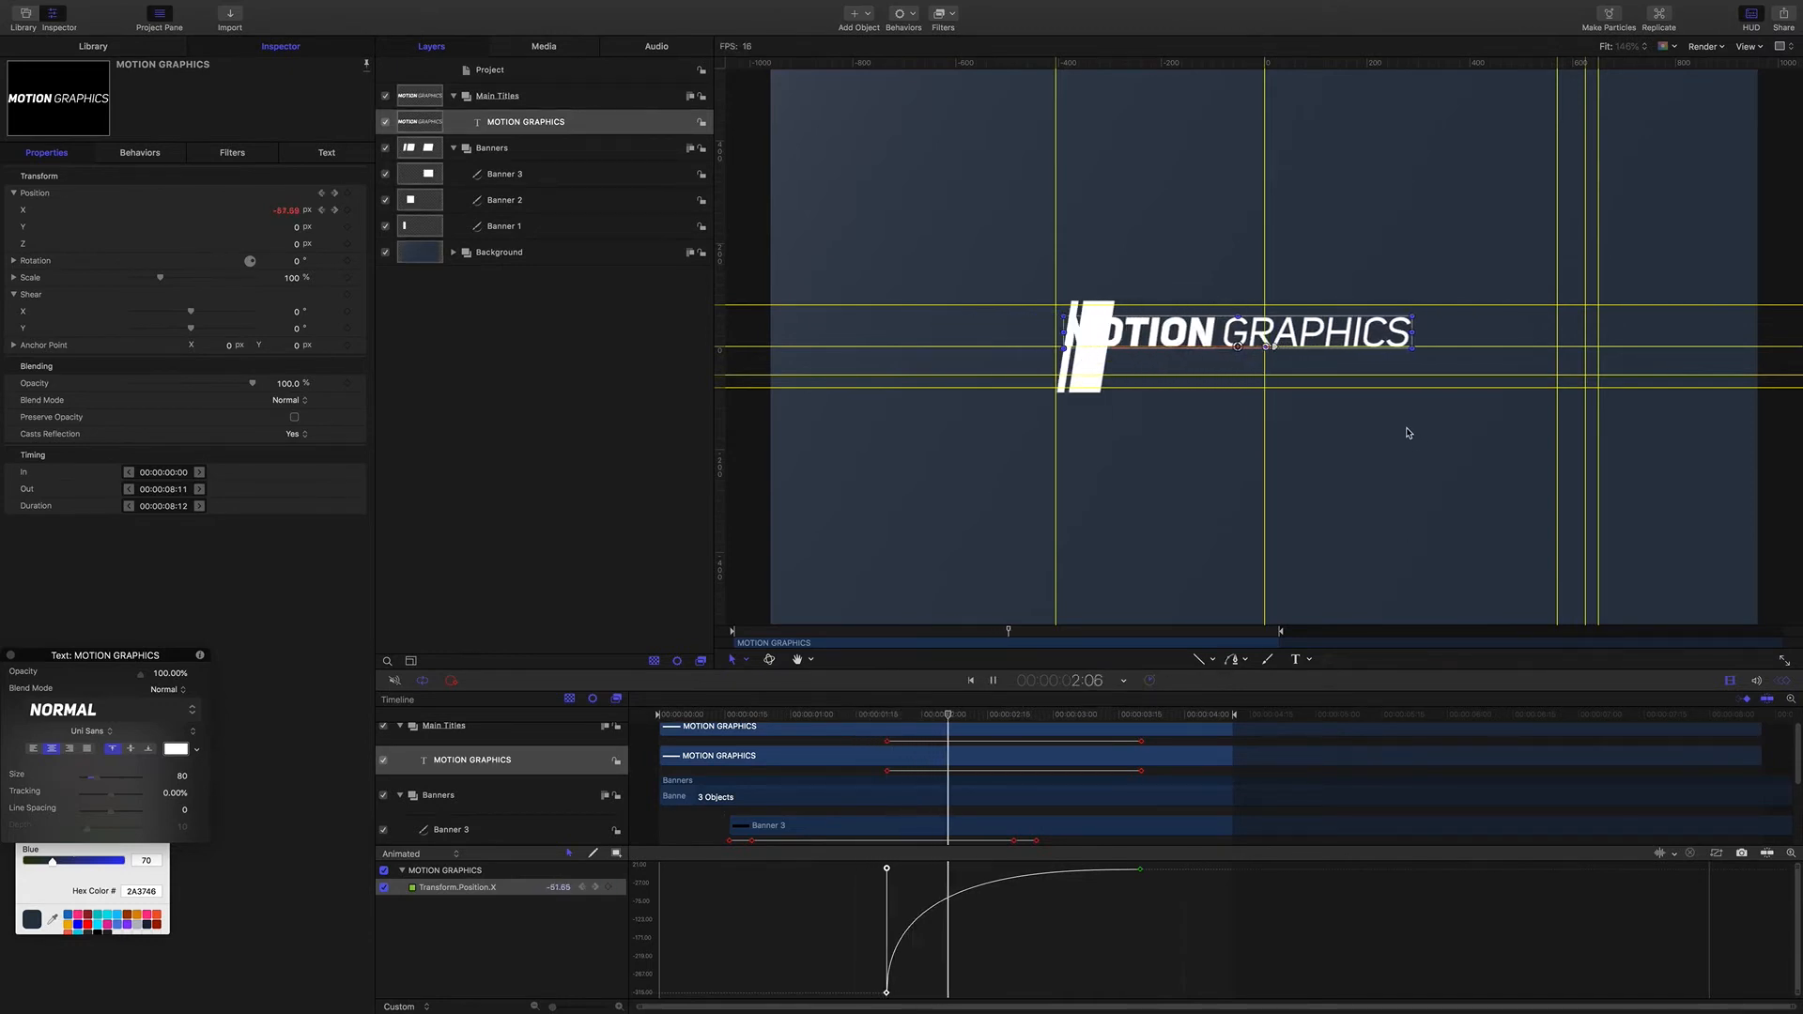
{"action": "key", "text": "space"}
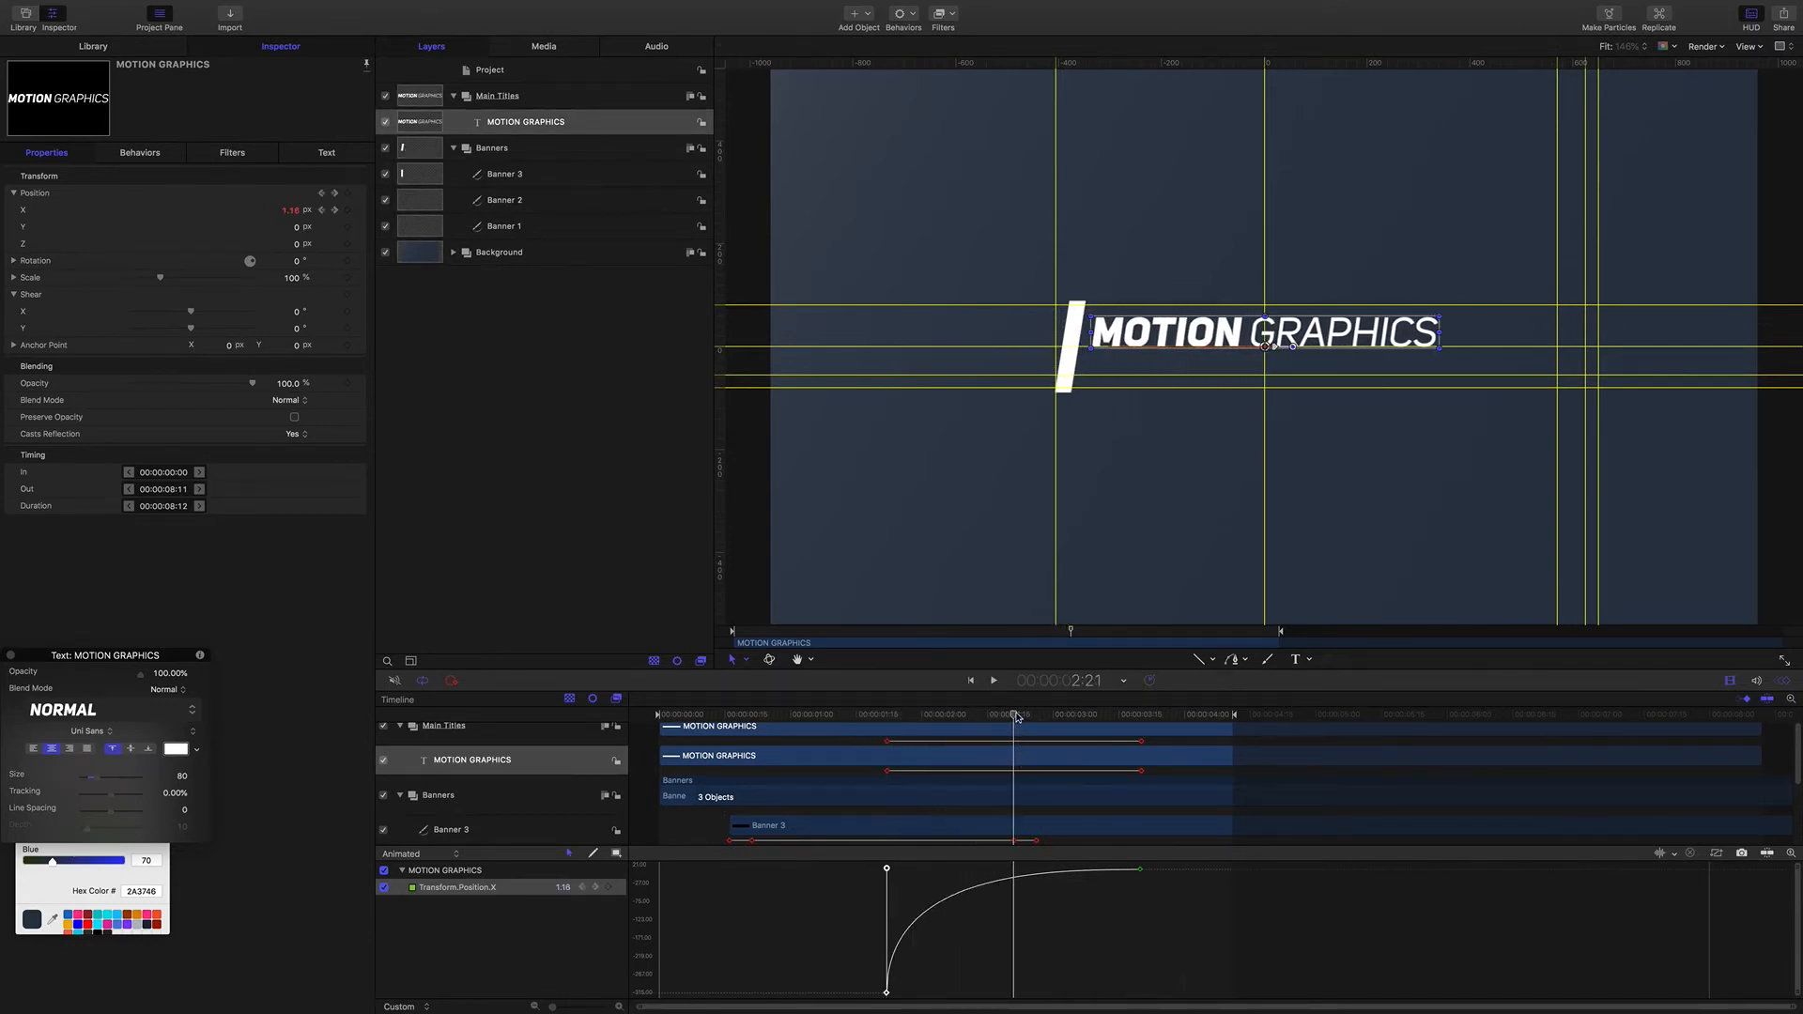
Step: Trim the title's In point to 1:22 and hide the guides
{"action": "left_click_drag", "start_coordinate": [1015, 716], "coordinate": [888, 716]}
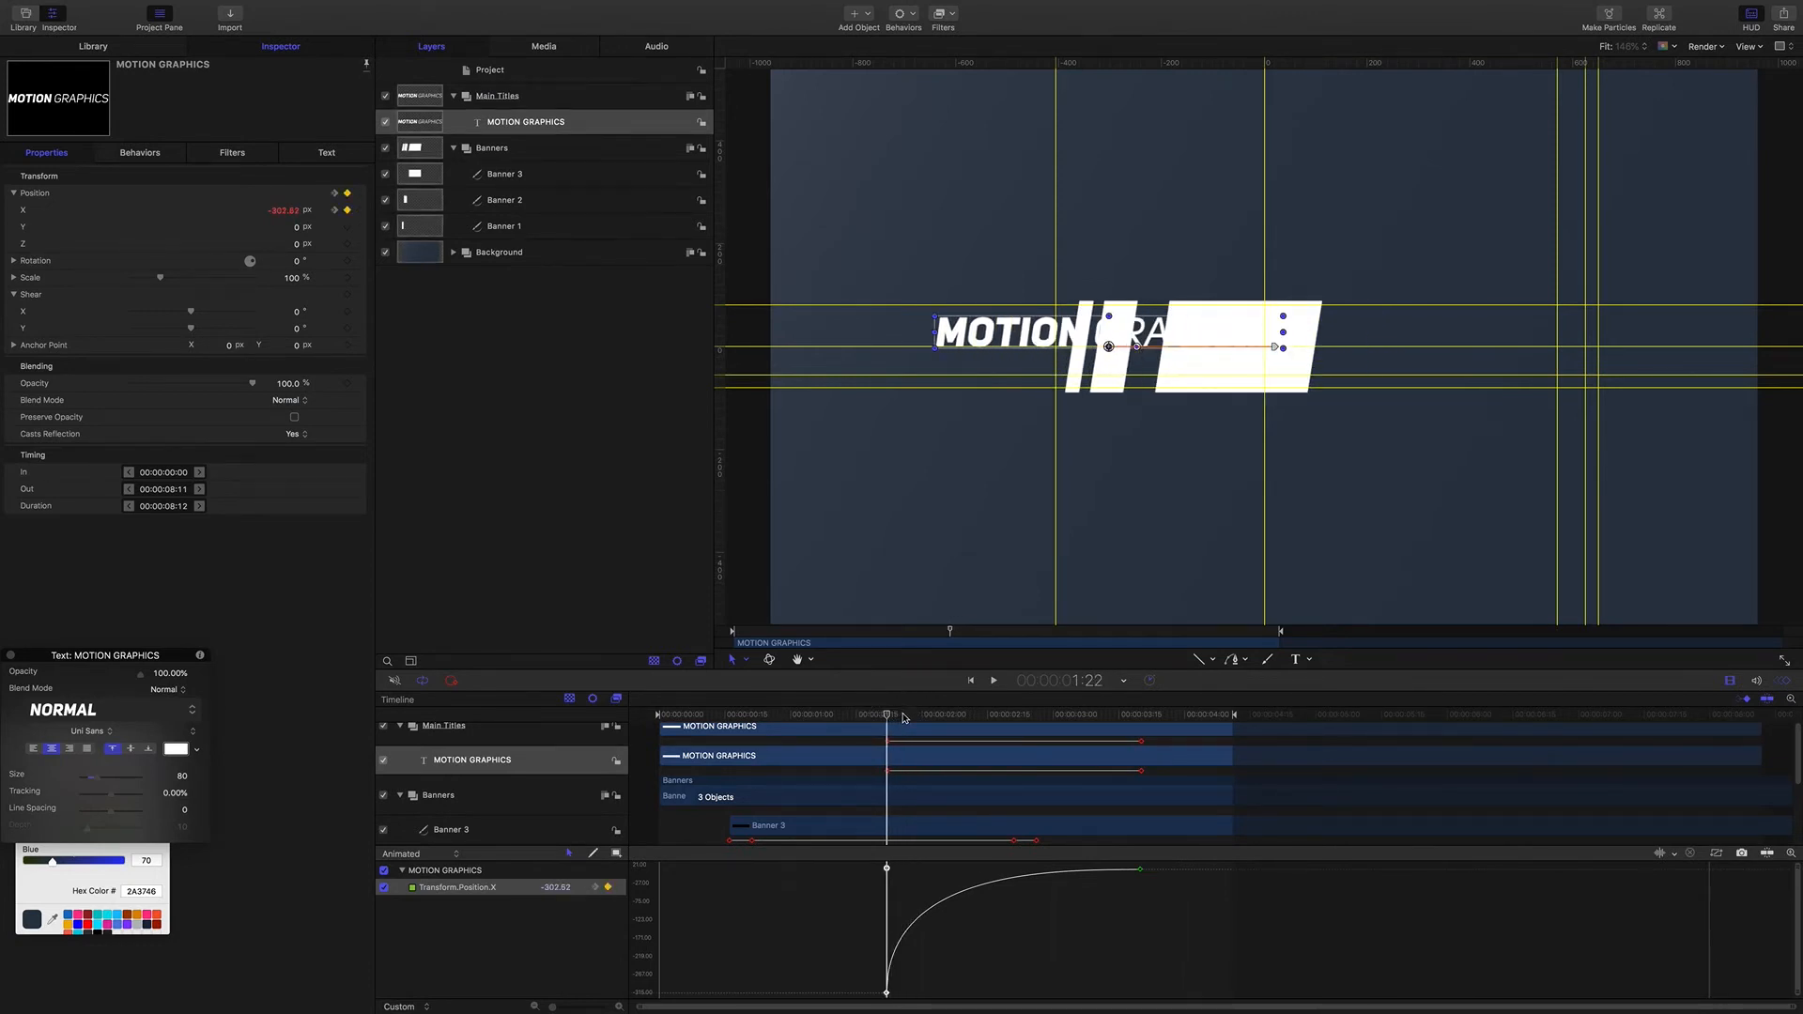
{"action": "key", "text": "i"}
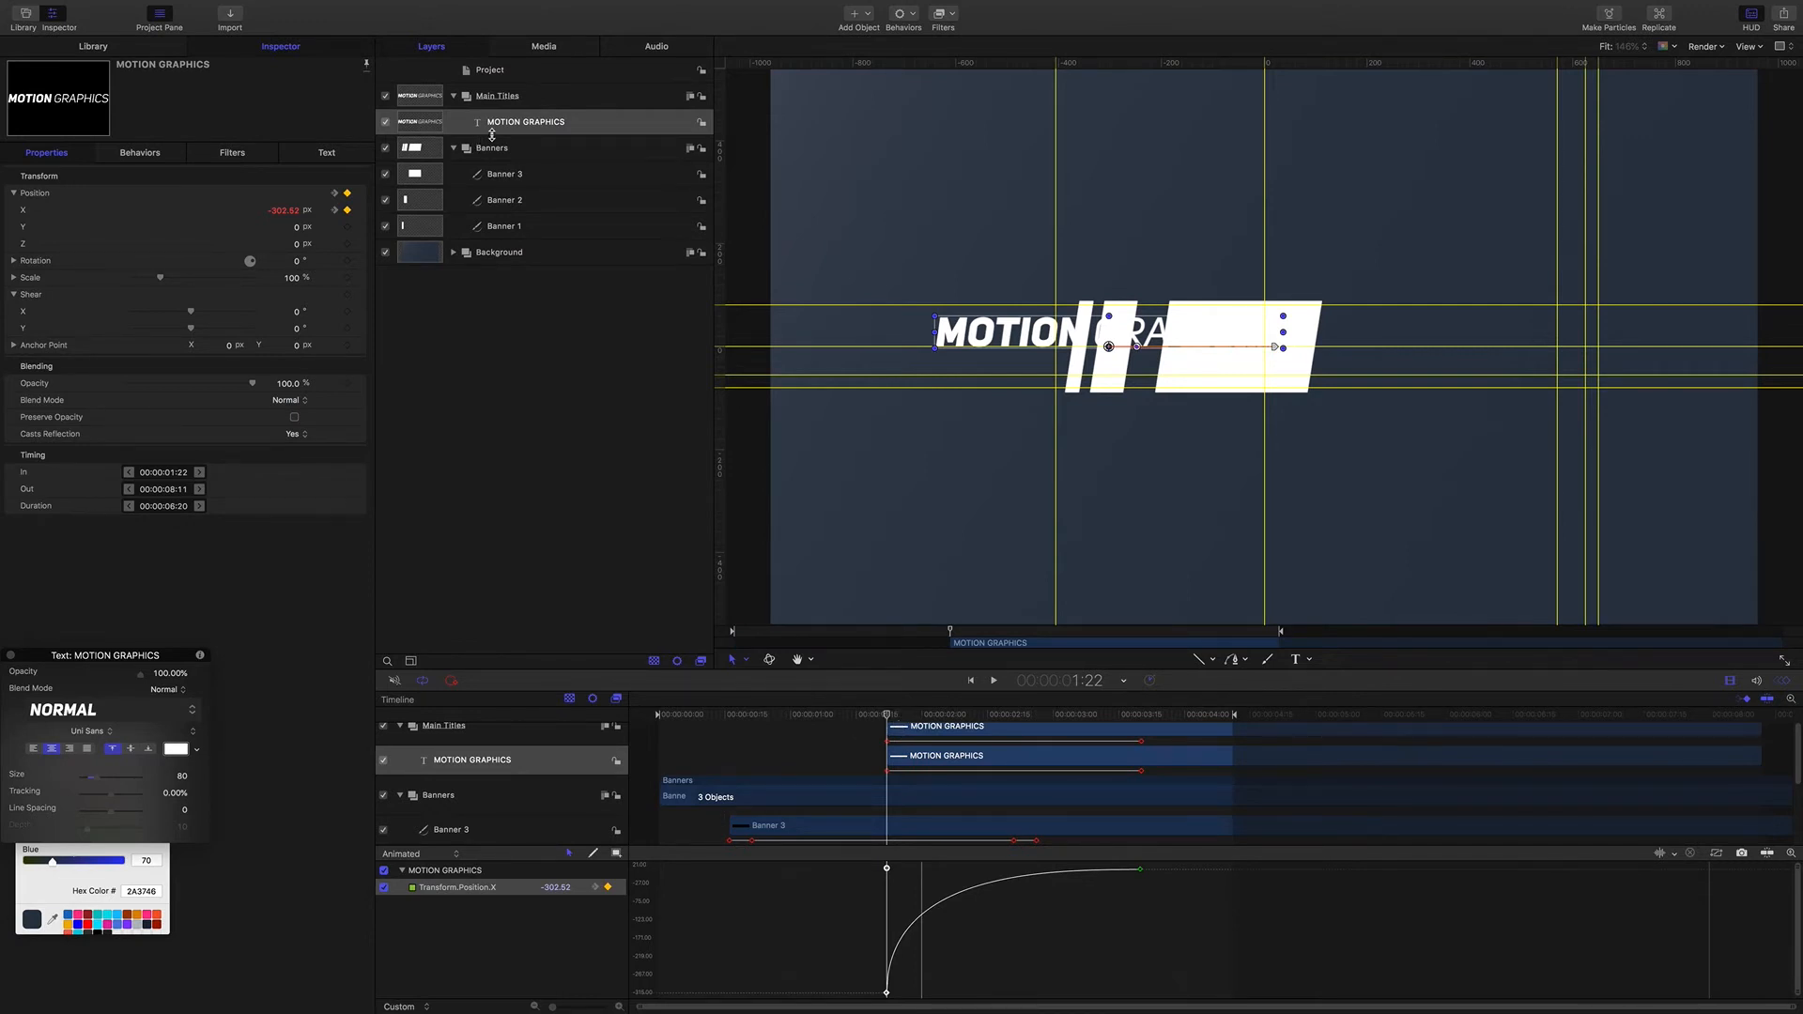
{"action": "key", "text": "super+semicolon"}
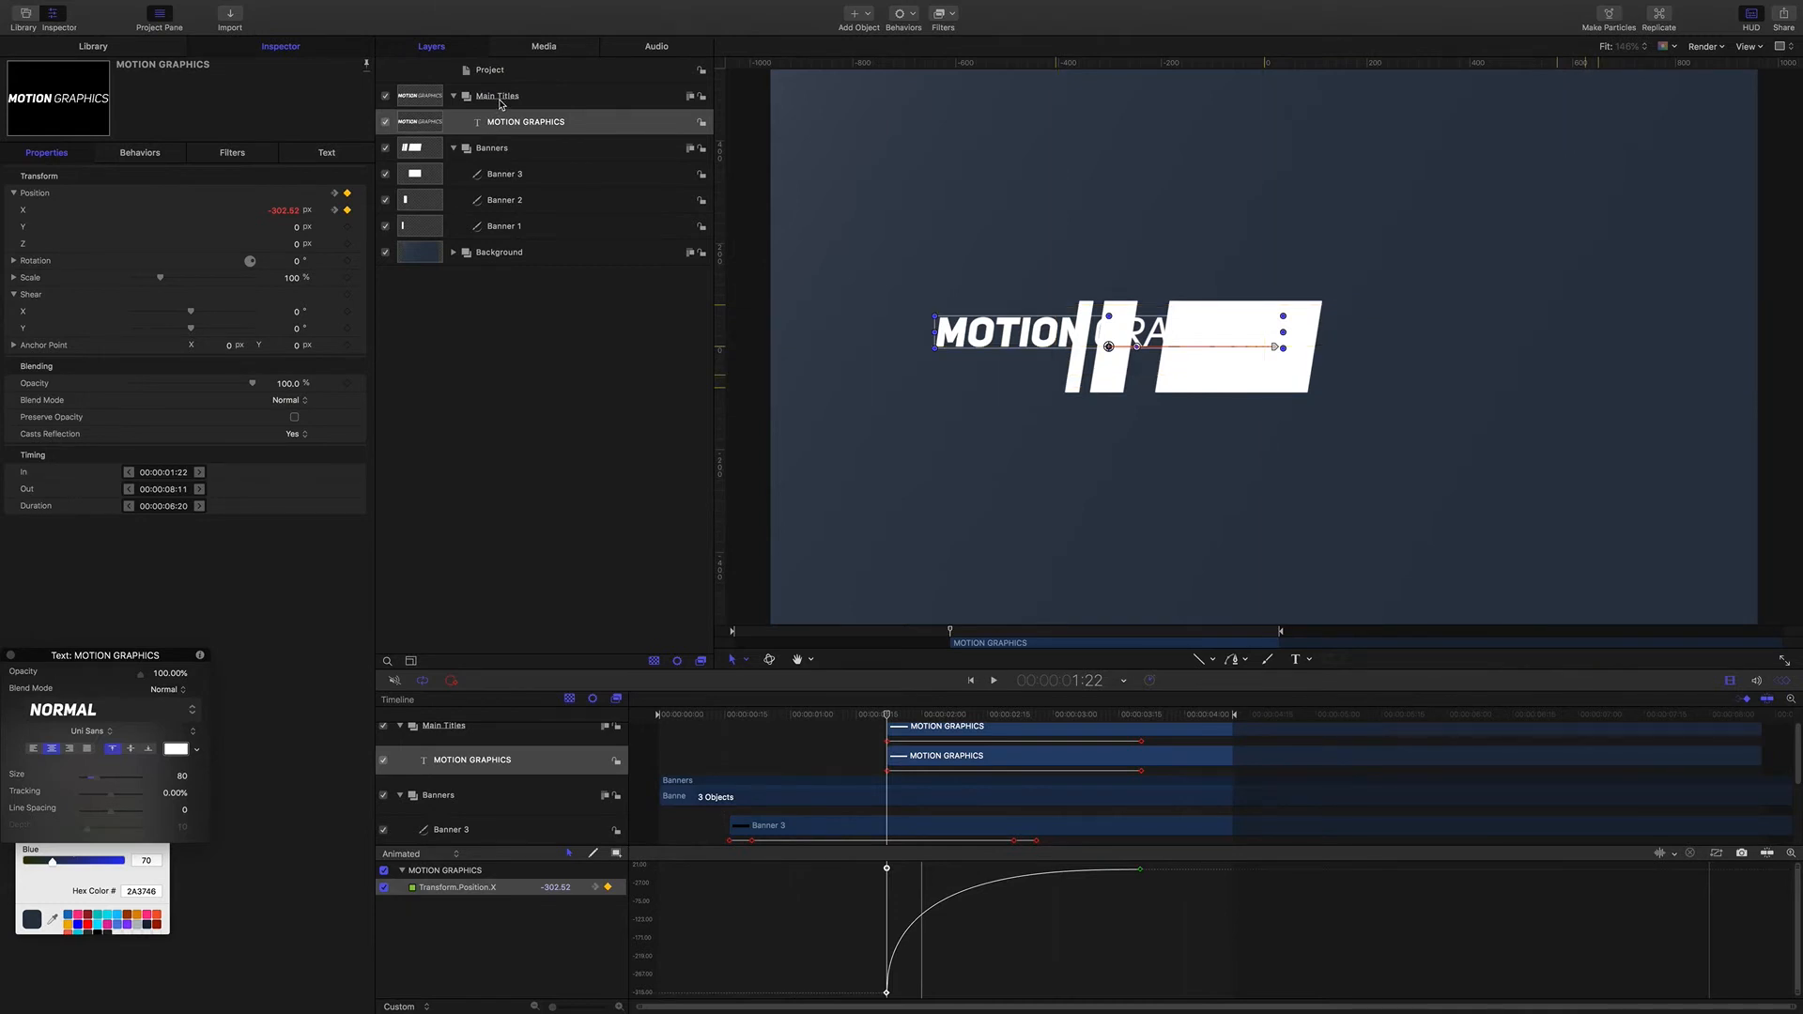
Step: Duplicate the MOTION GRAPHICS title and place the copy below the original in the Main Titles group
{"action": "left_click", "coordinate": [501, 97]}
{"action": "left_click", "coordinate": [518, 123]}
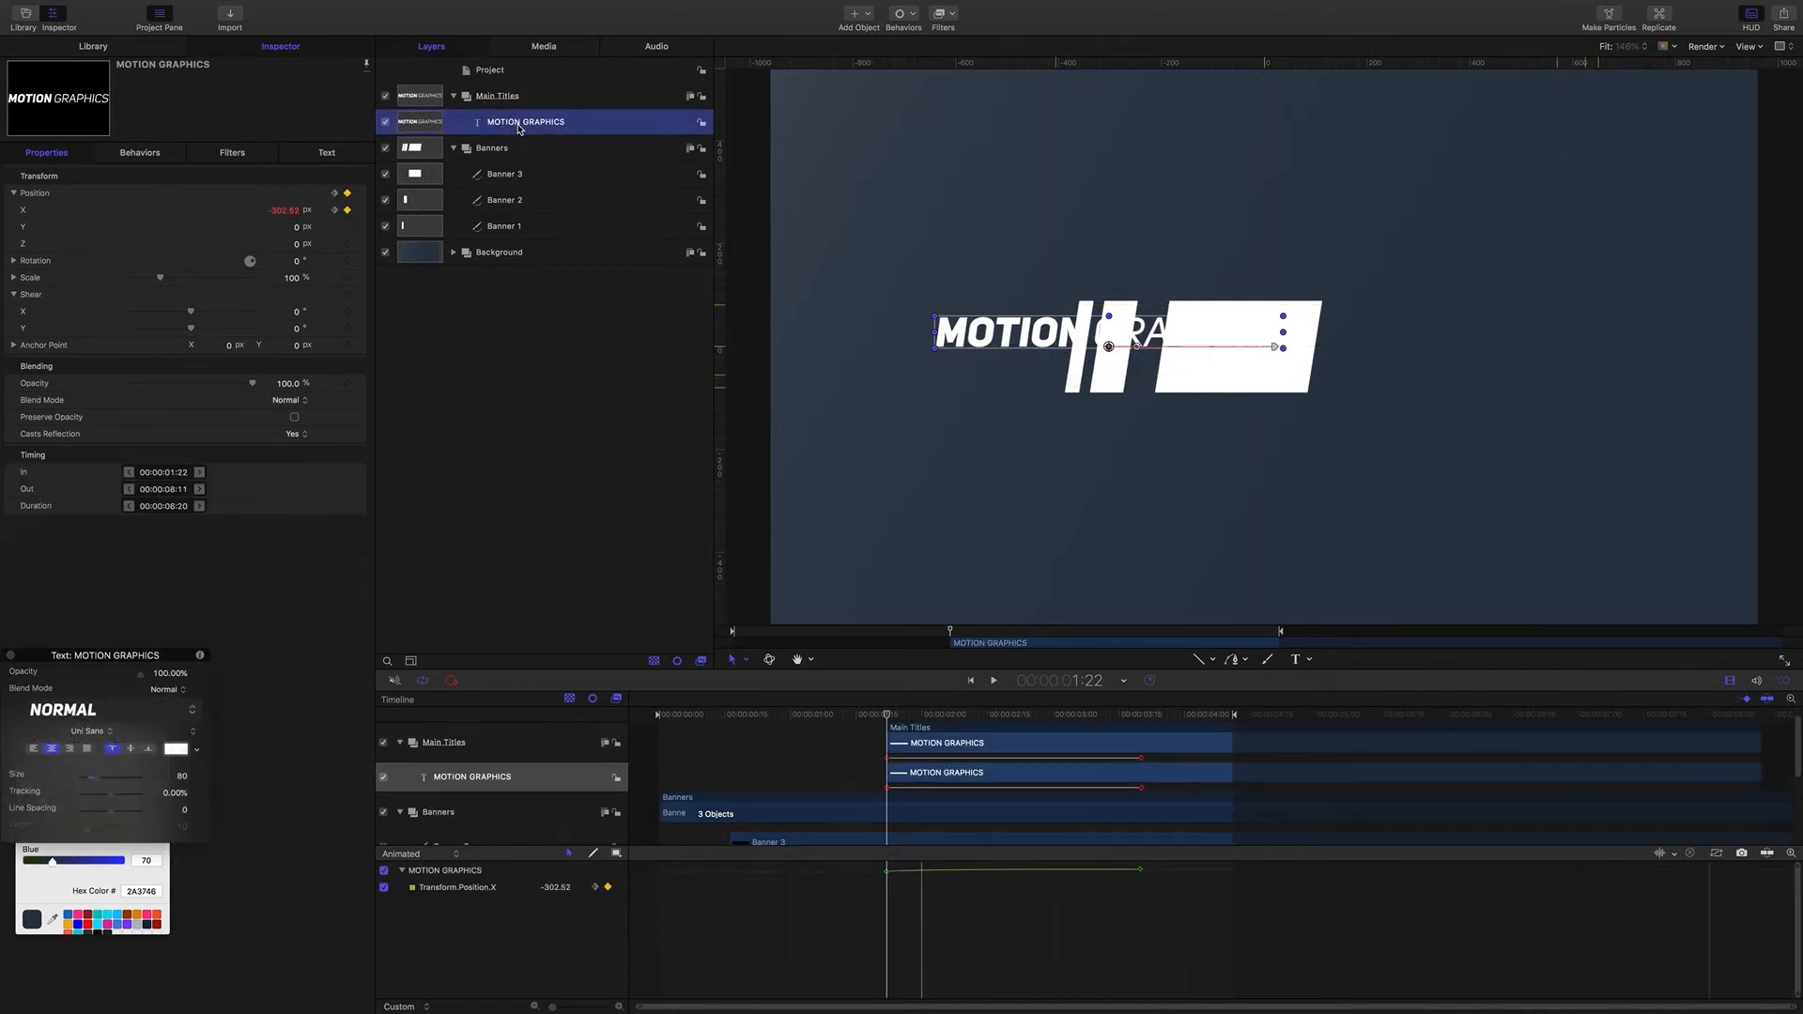
{"action": "key", "text": "super+d"}
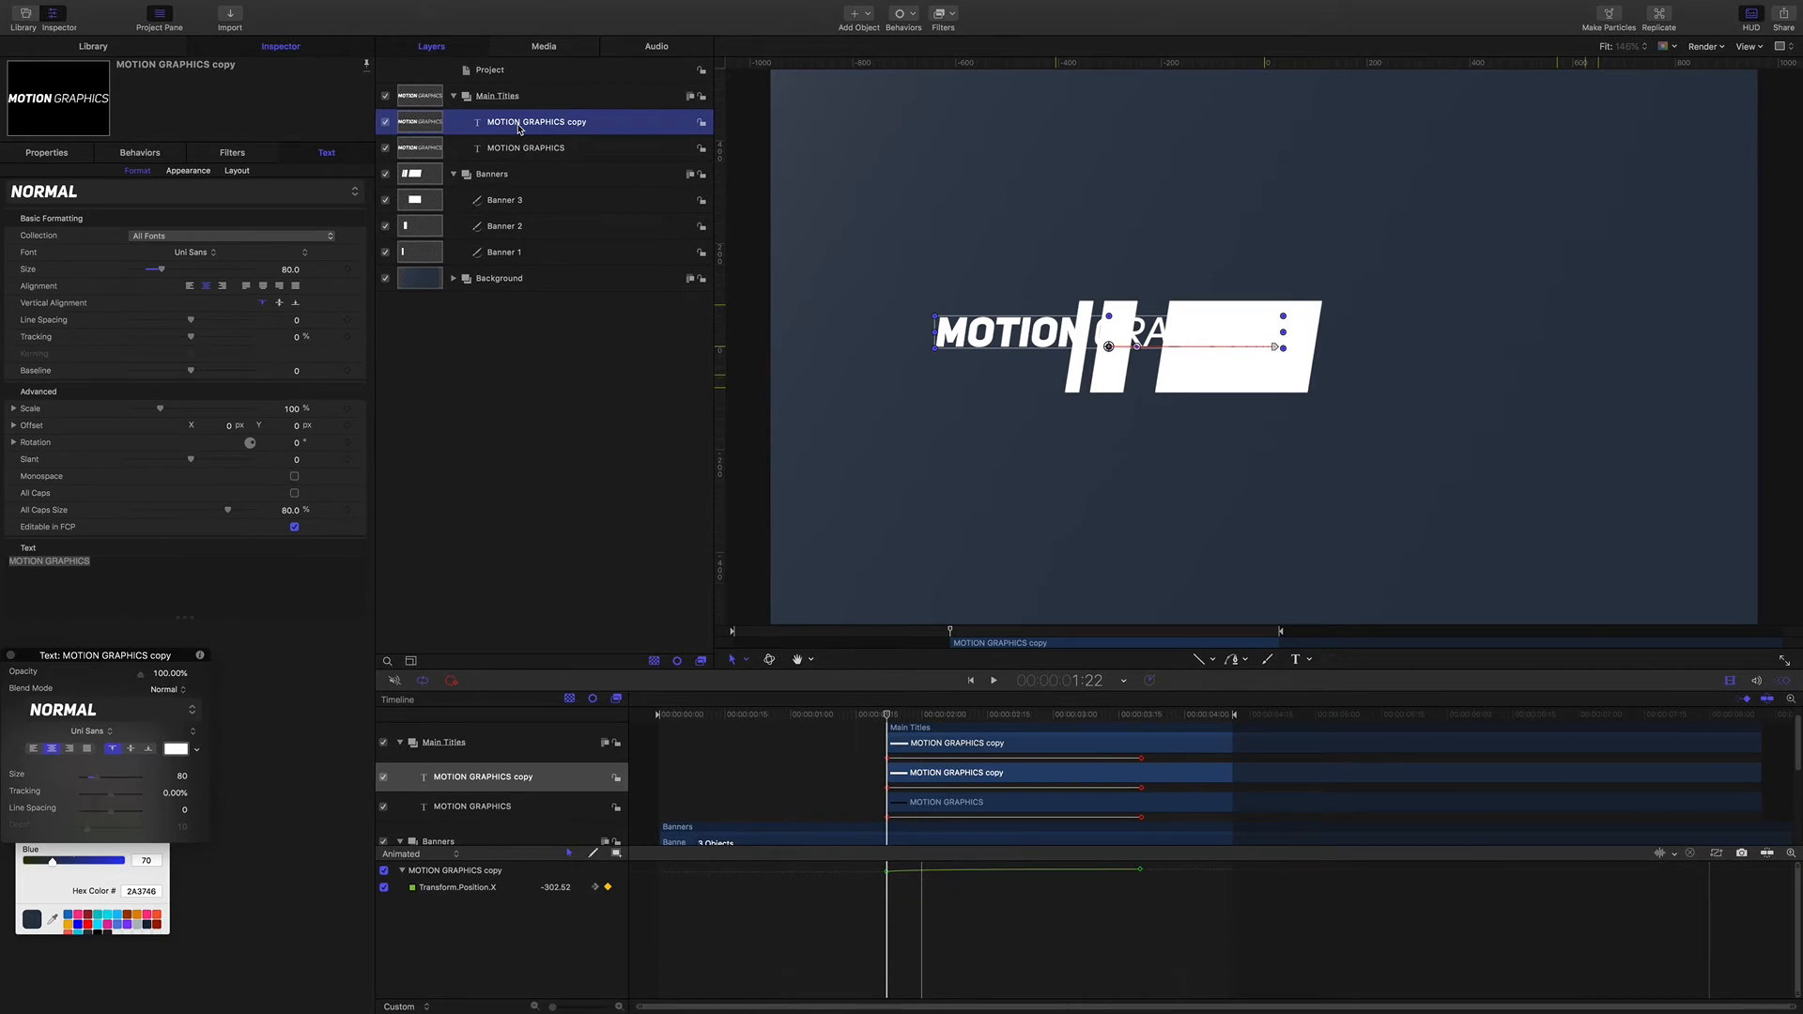
{"action": "key", "text": "super+bracketleft"}
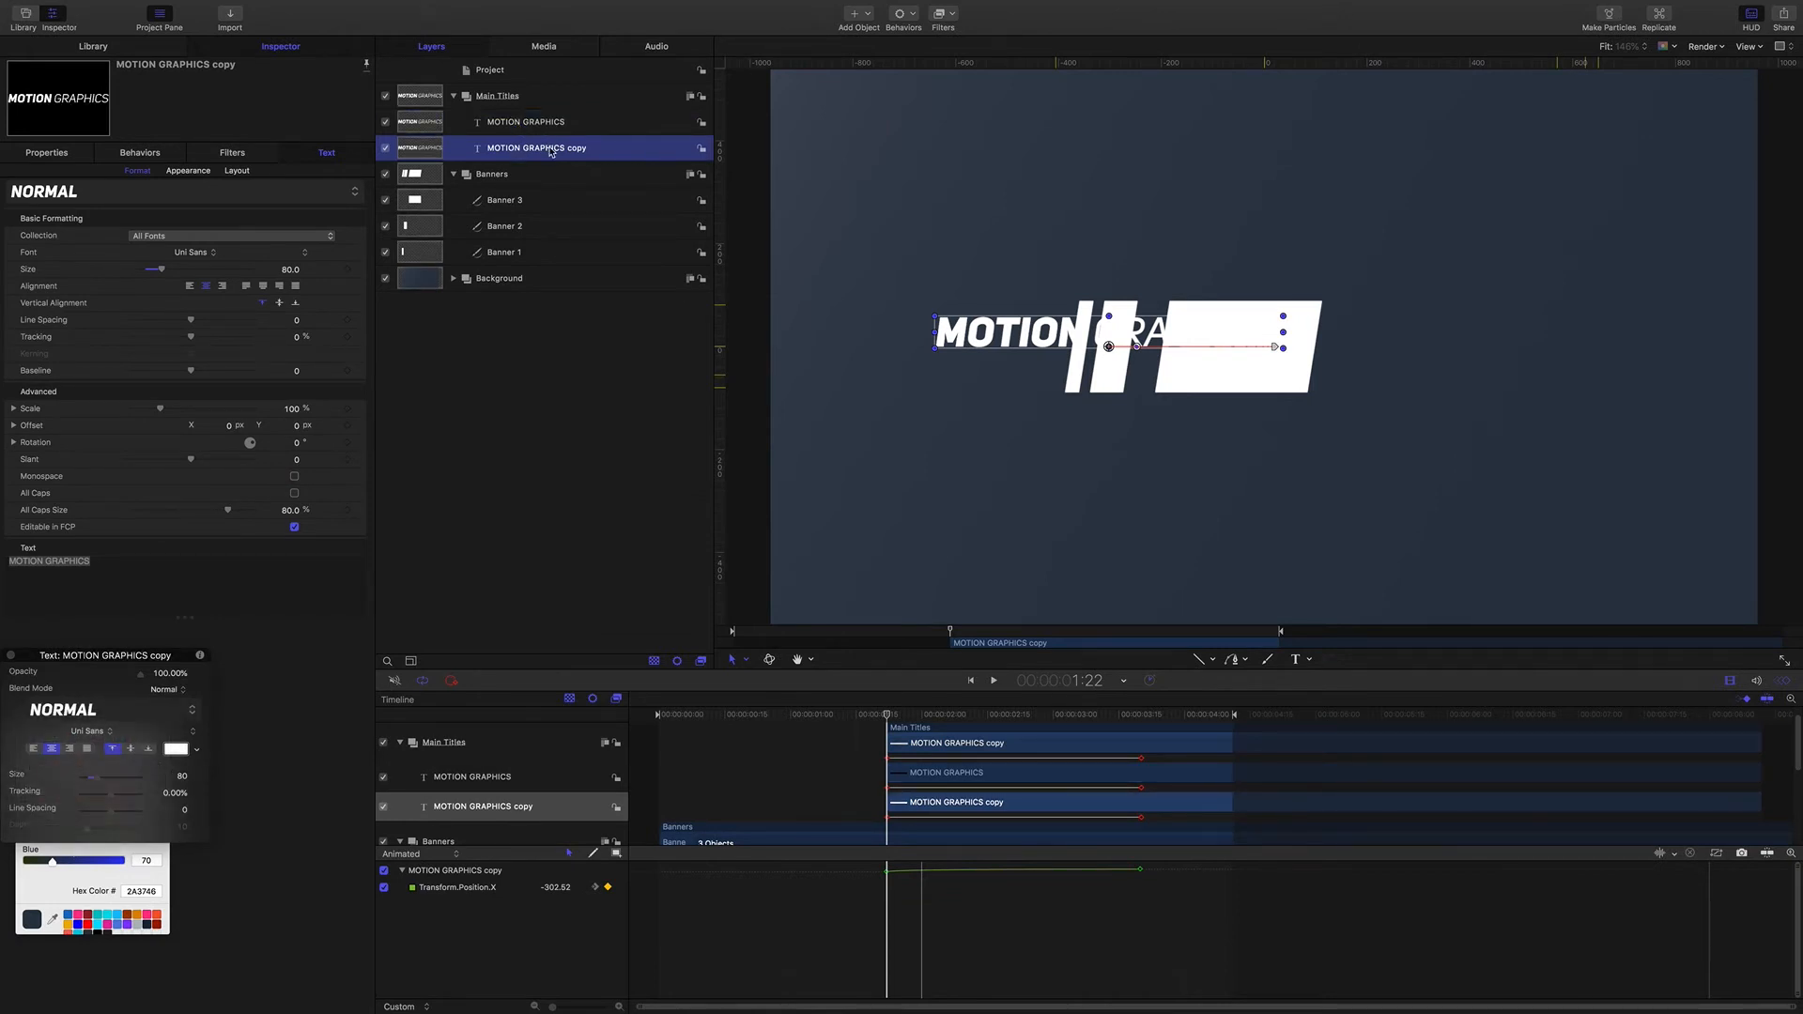
Step: Set the copied title's font size to 40 and replace its text with APPLE MOTION 5 ANIMATION
{"action": "left_click", "coordinate": [287, 273]}
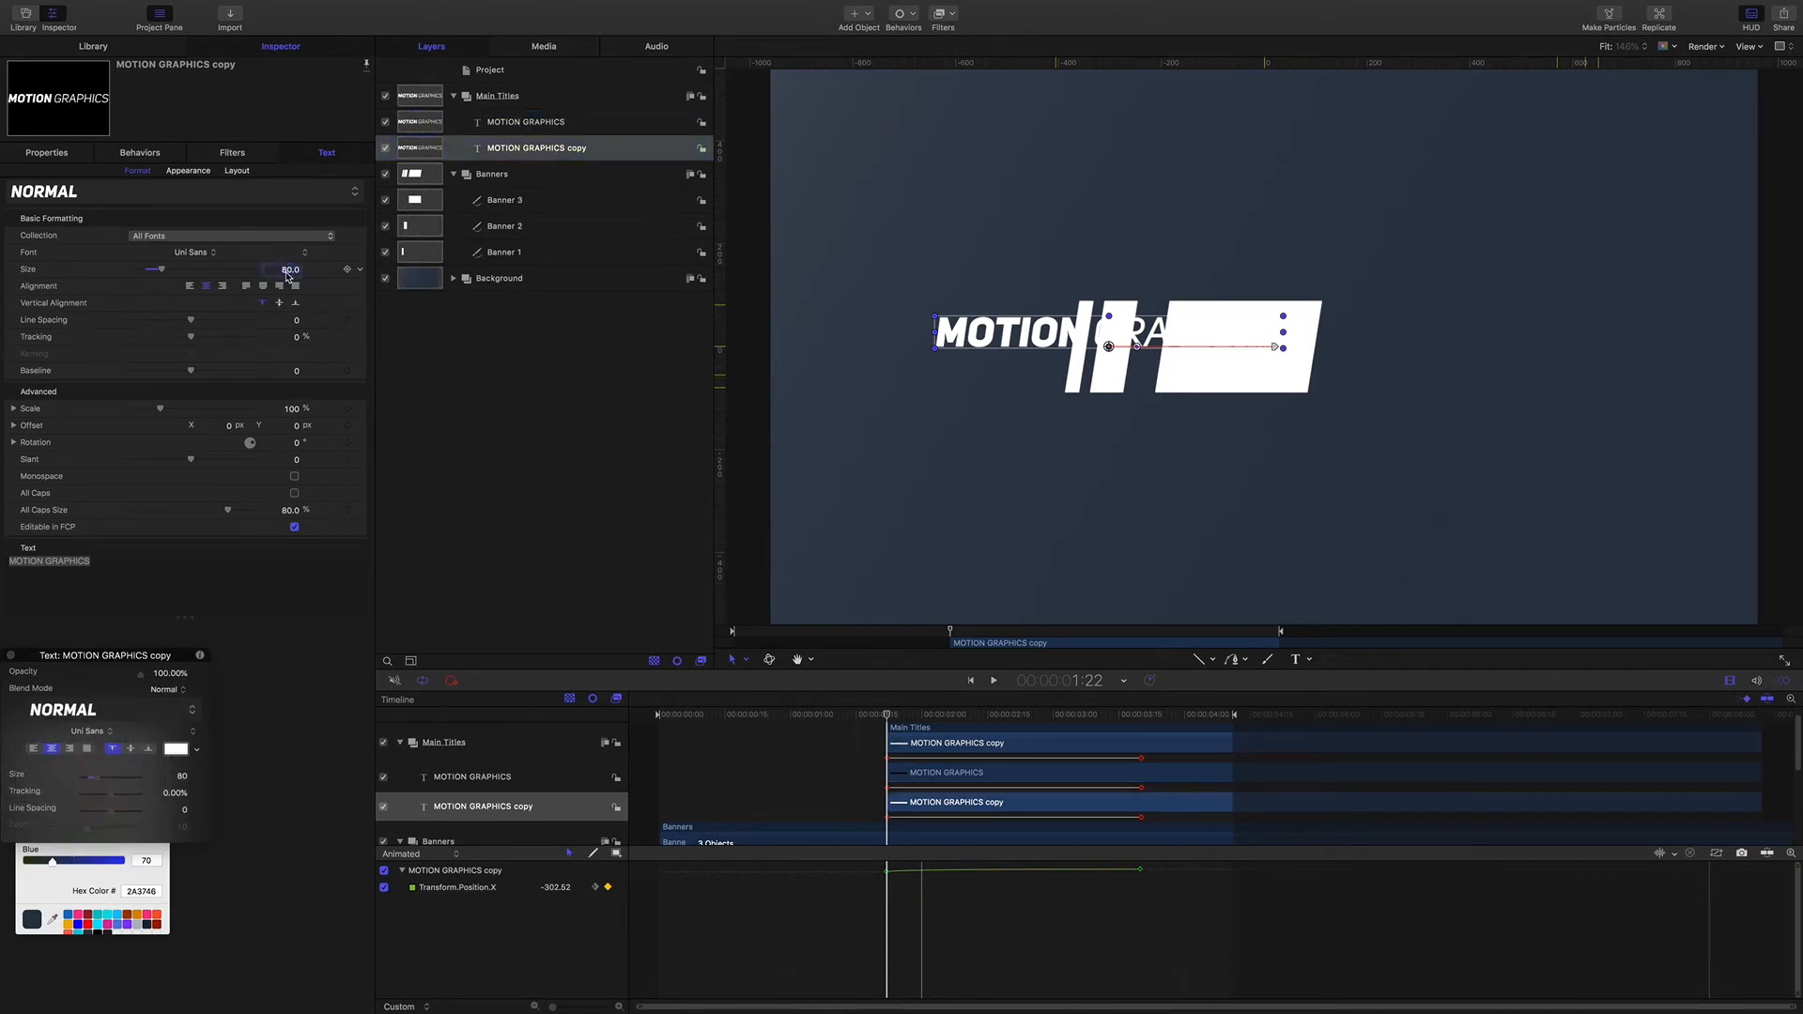
{"action": "type", "text": "40"}
{"action": "key", "text": "Return"}
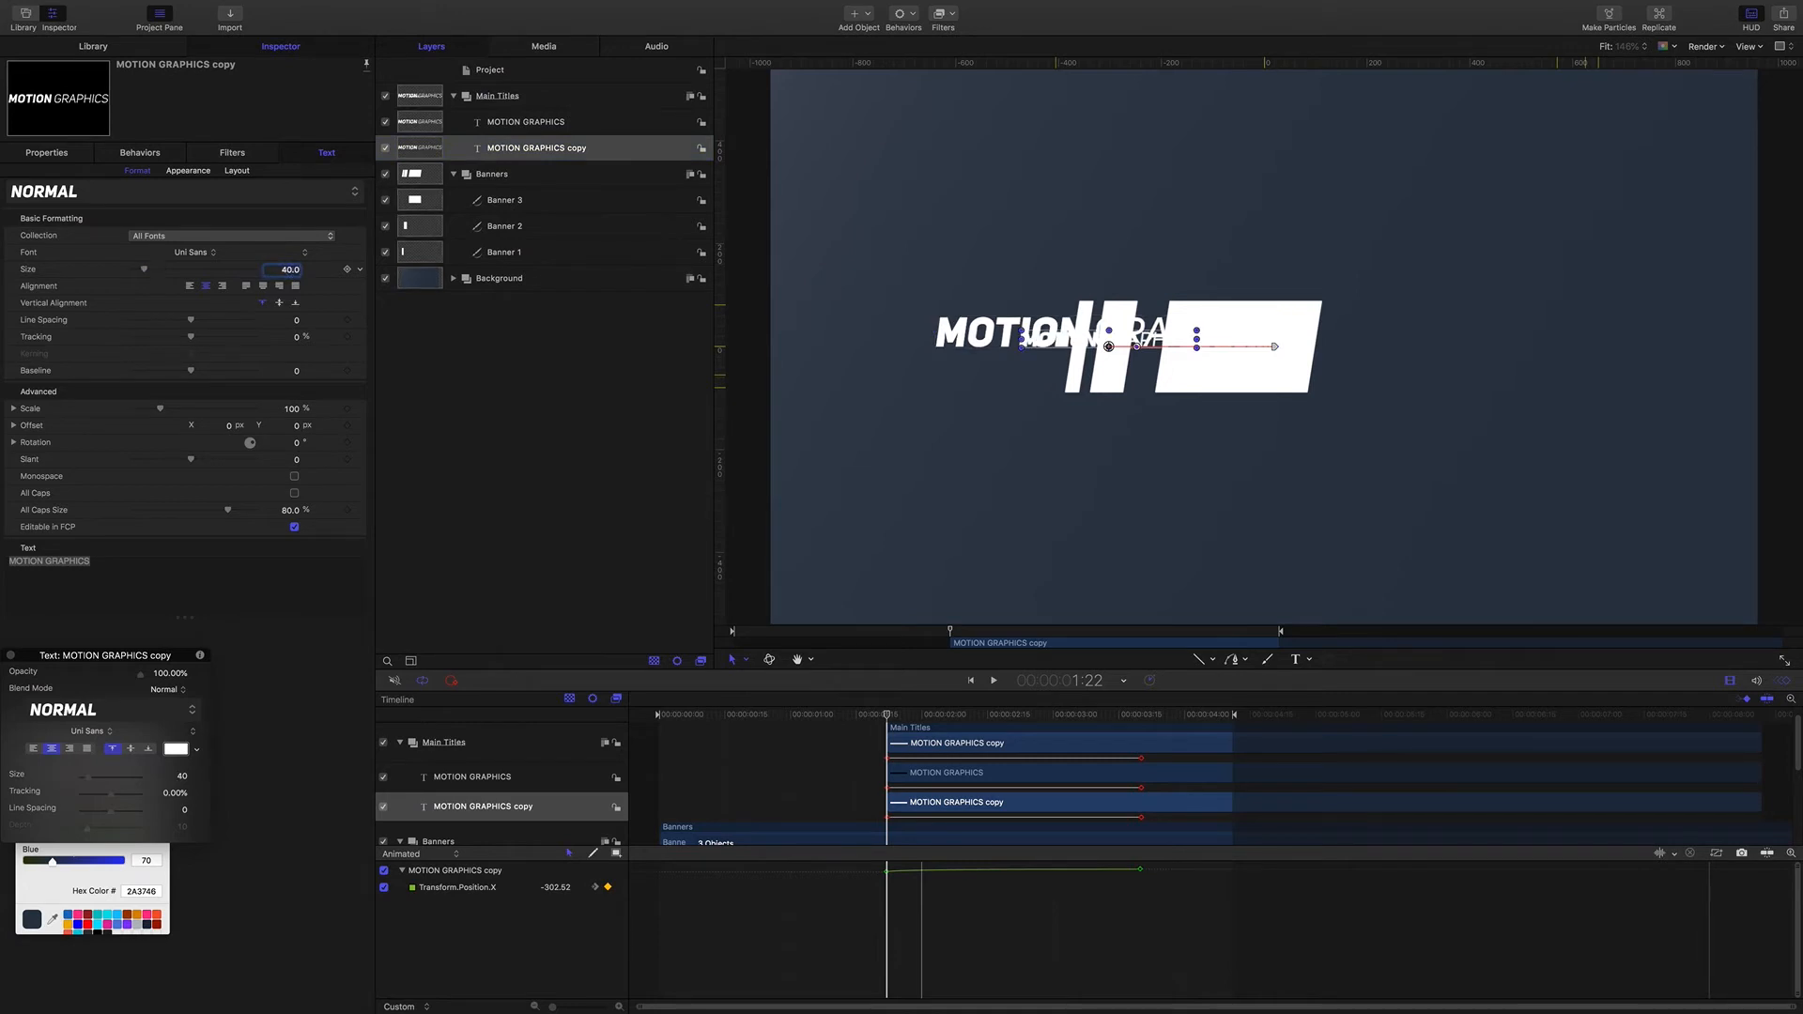
{"action": "triple_click", "coordinate": [100, 564]}
{"action": "type", "text": "APPLE"}
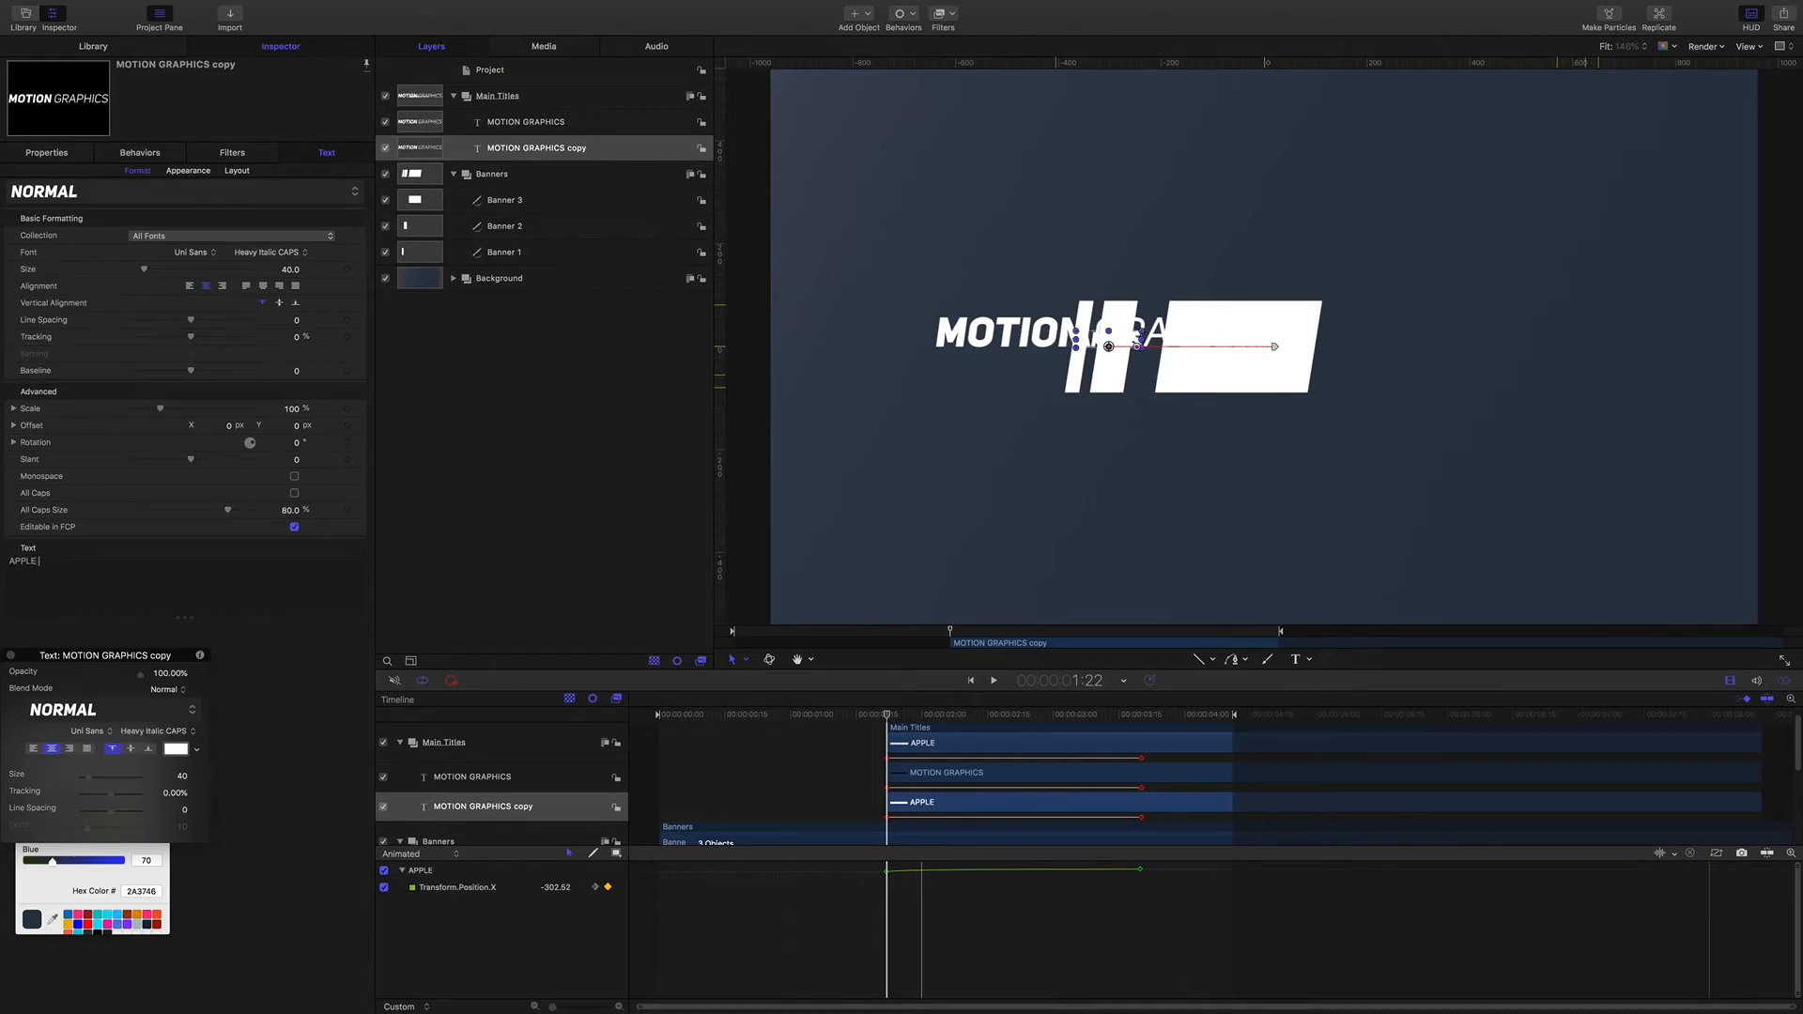
{"action": "type", "text": " MOTI"}
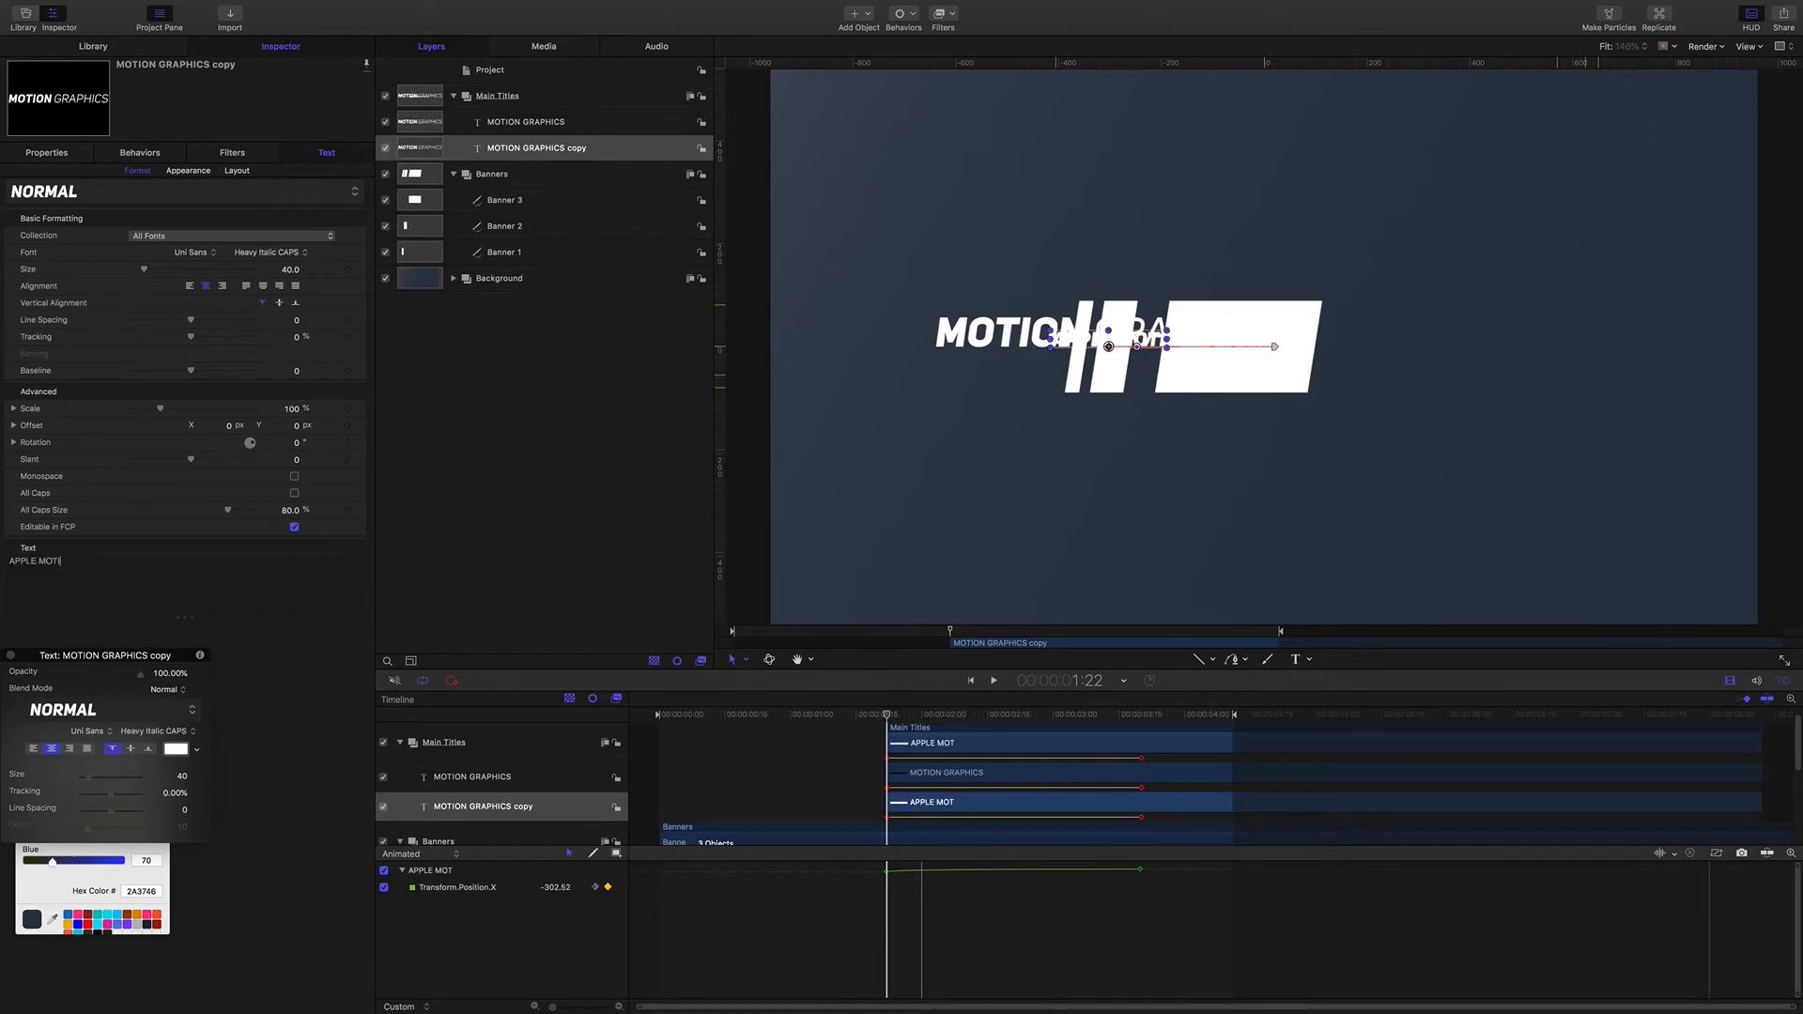
{"action": "type", "text": "ON 5 ANIMATION"}
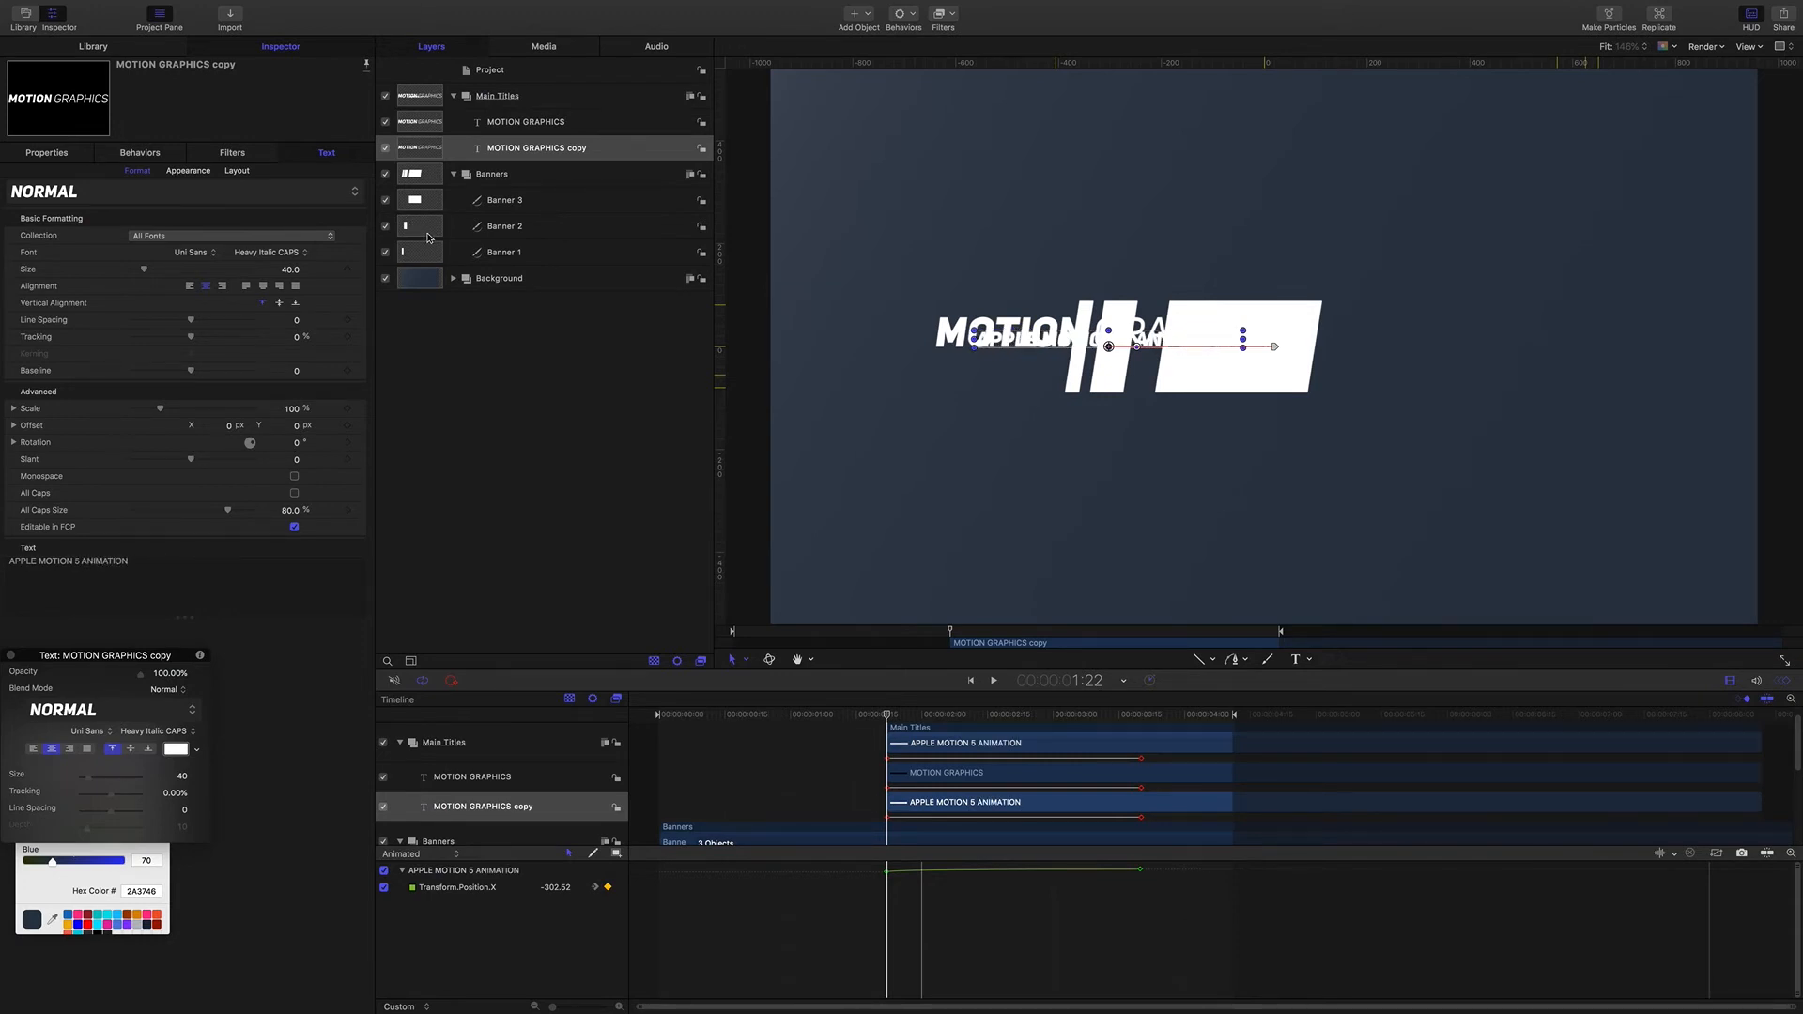
Step: At 3:25, show the guides and lower the APPLE MOTION 5 ANIMATION subtitle to Y -53.4 px
{"action": "double_click", "coordinate": [1083, 683]}
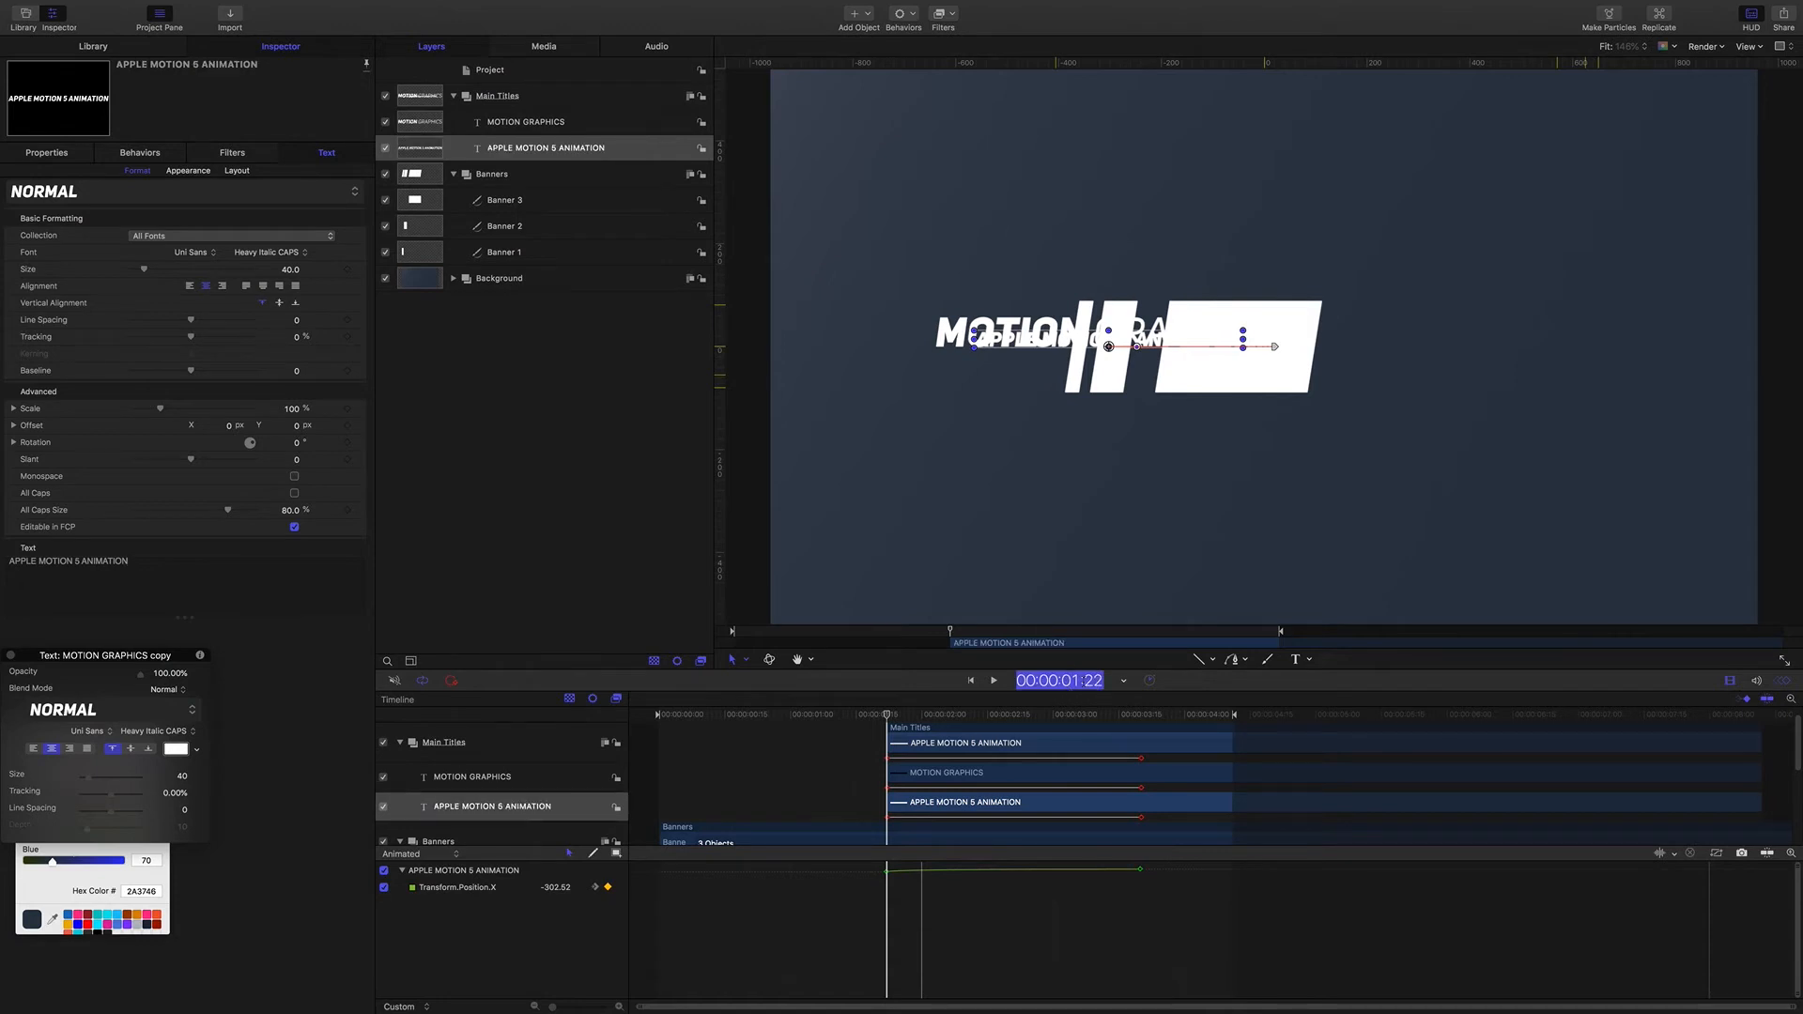
{"action": "type", "text": "325"}
{"action": "key", "text": "Return"}
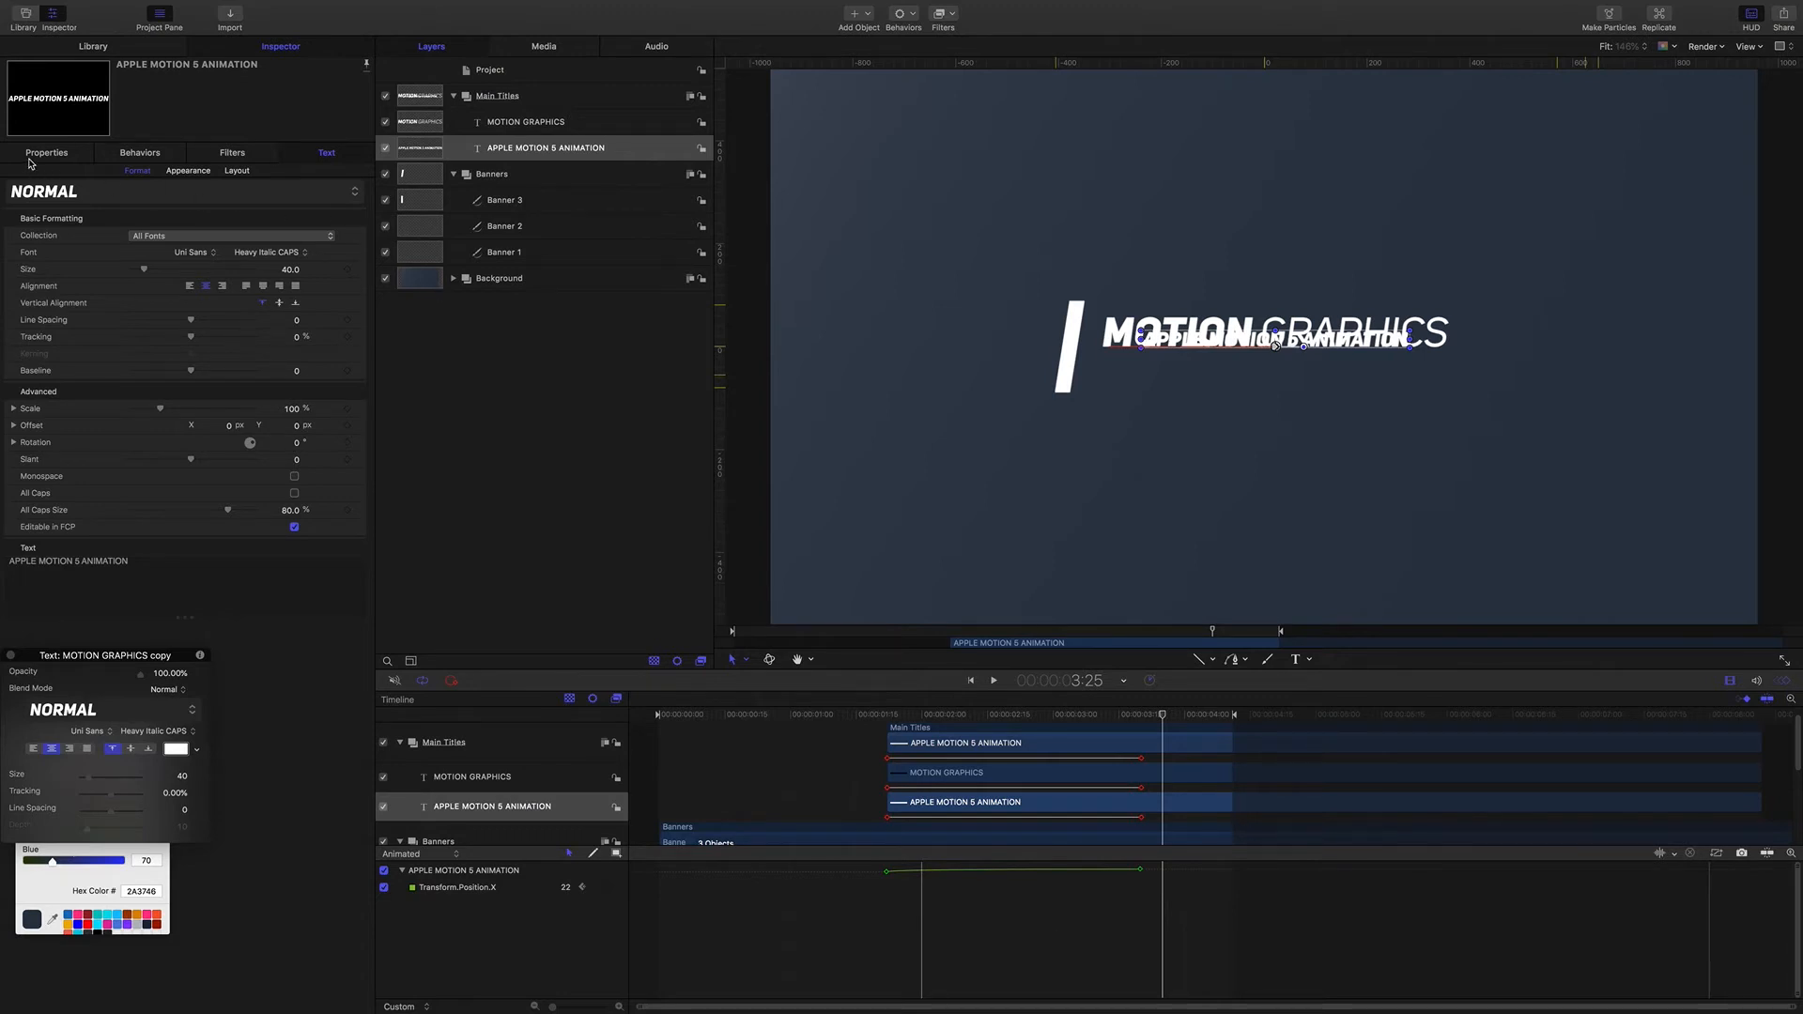
{"action": "key", "text": "super+semicolon"}
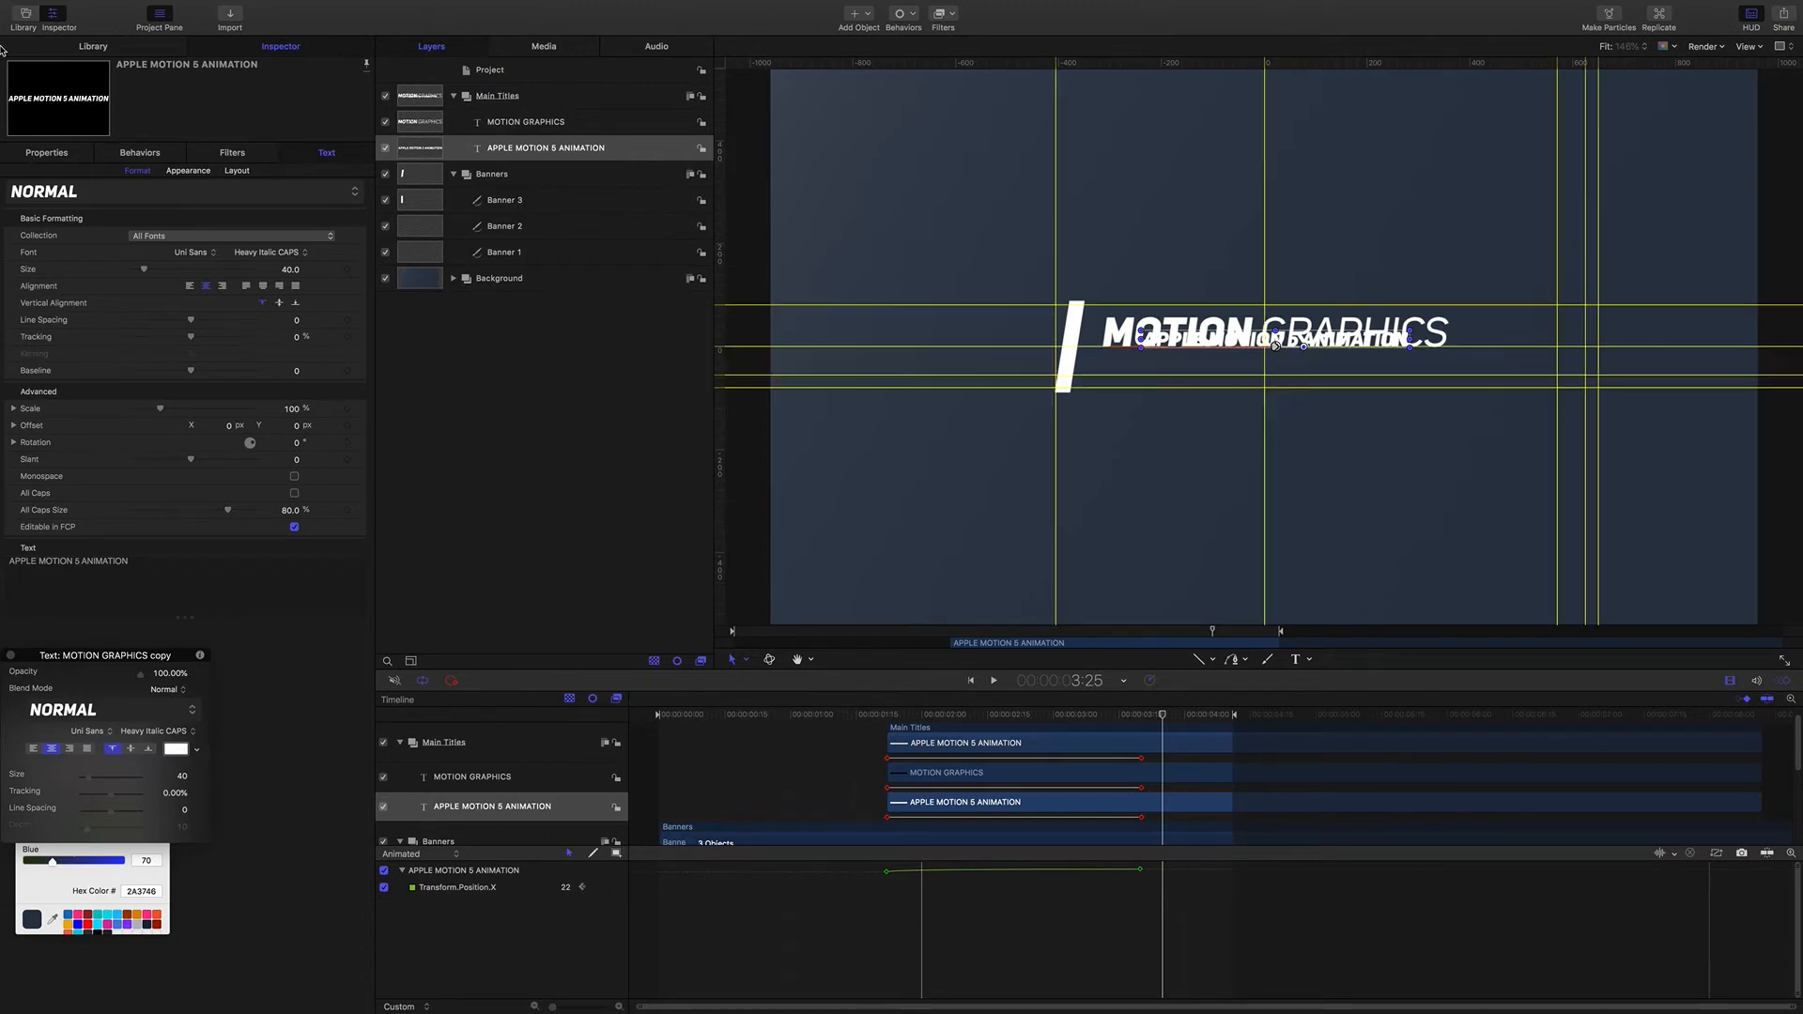
{"action": "left_click", "coordinate": [47, 154]}
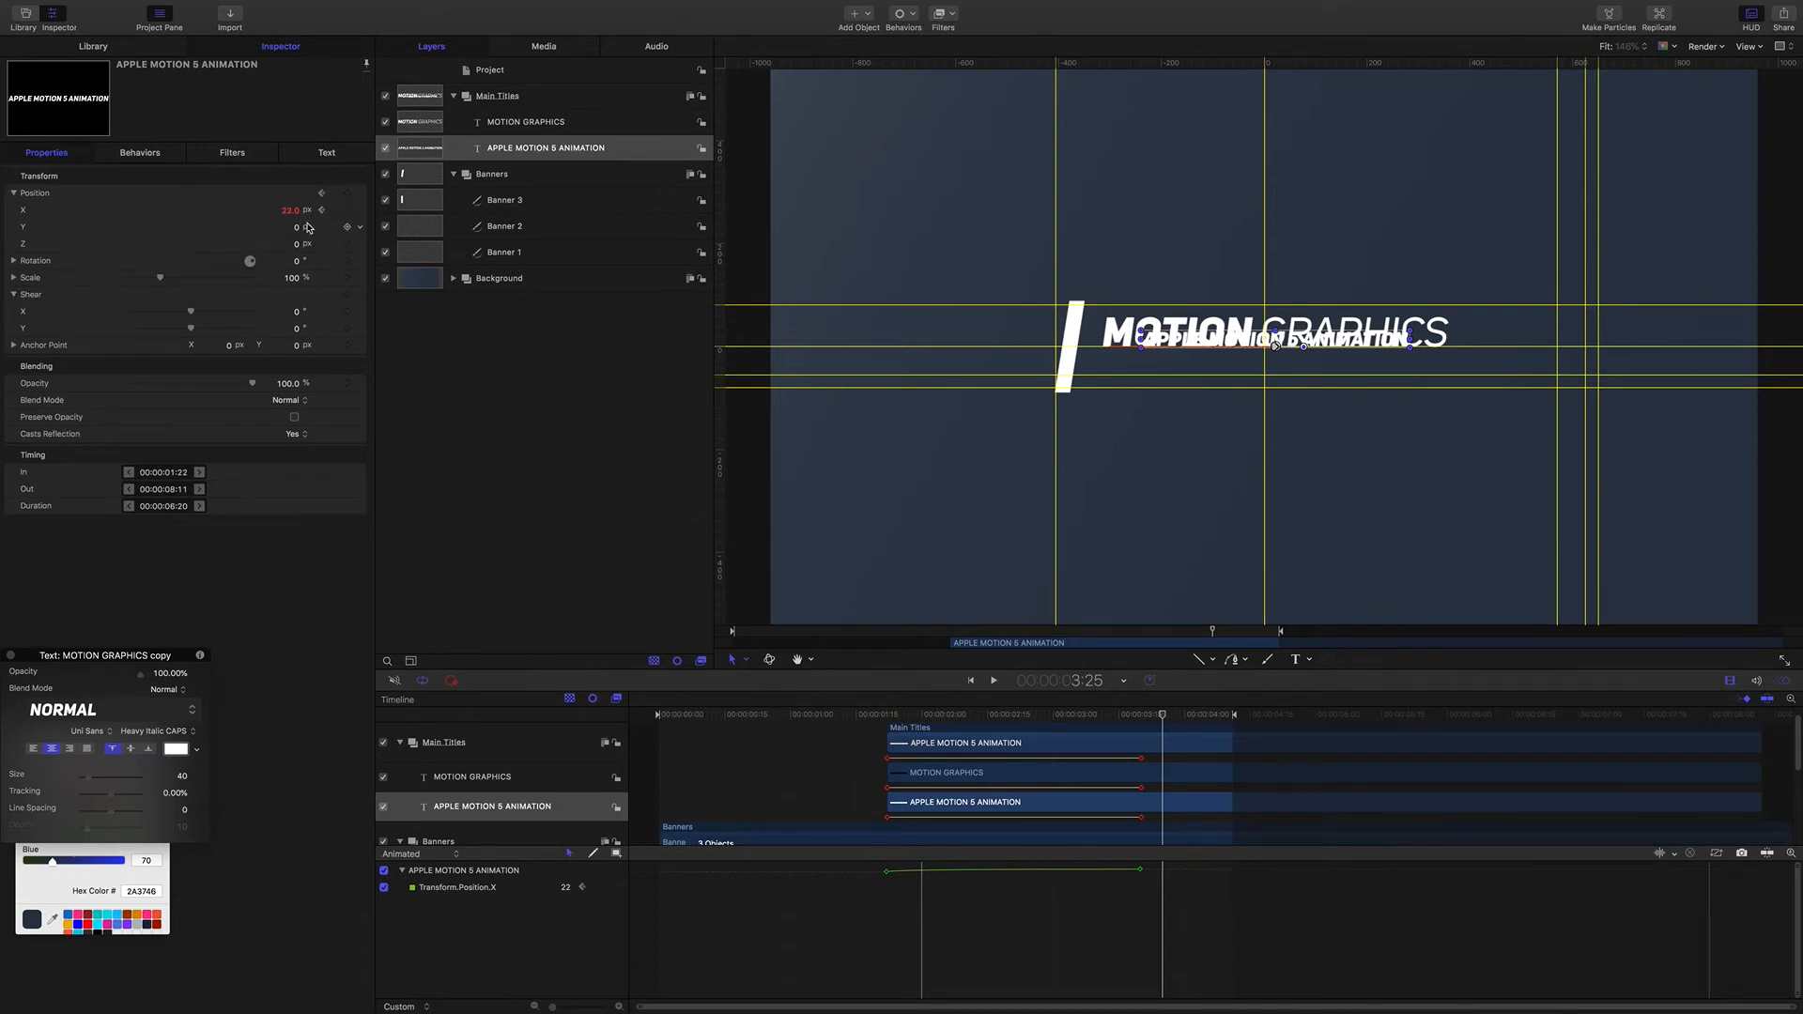
{"action": "left_click_drag", "start_coordinate": [298, 230], "coordinate": [297, 228]}
{"action": "left_click_drag", "start_coordinate": [1275, 364], "coordinate": [1275, 374]}
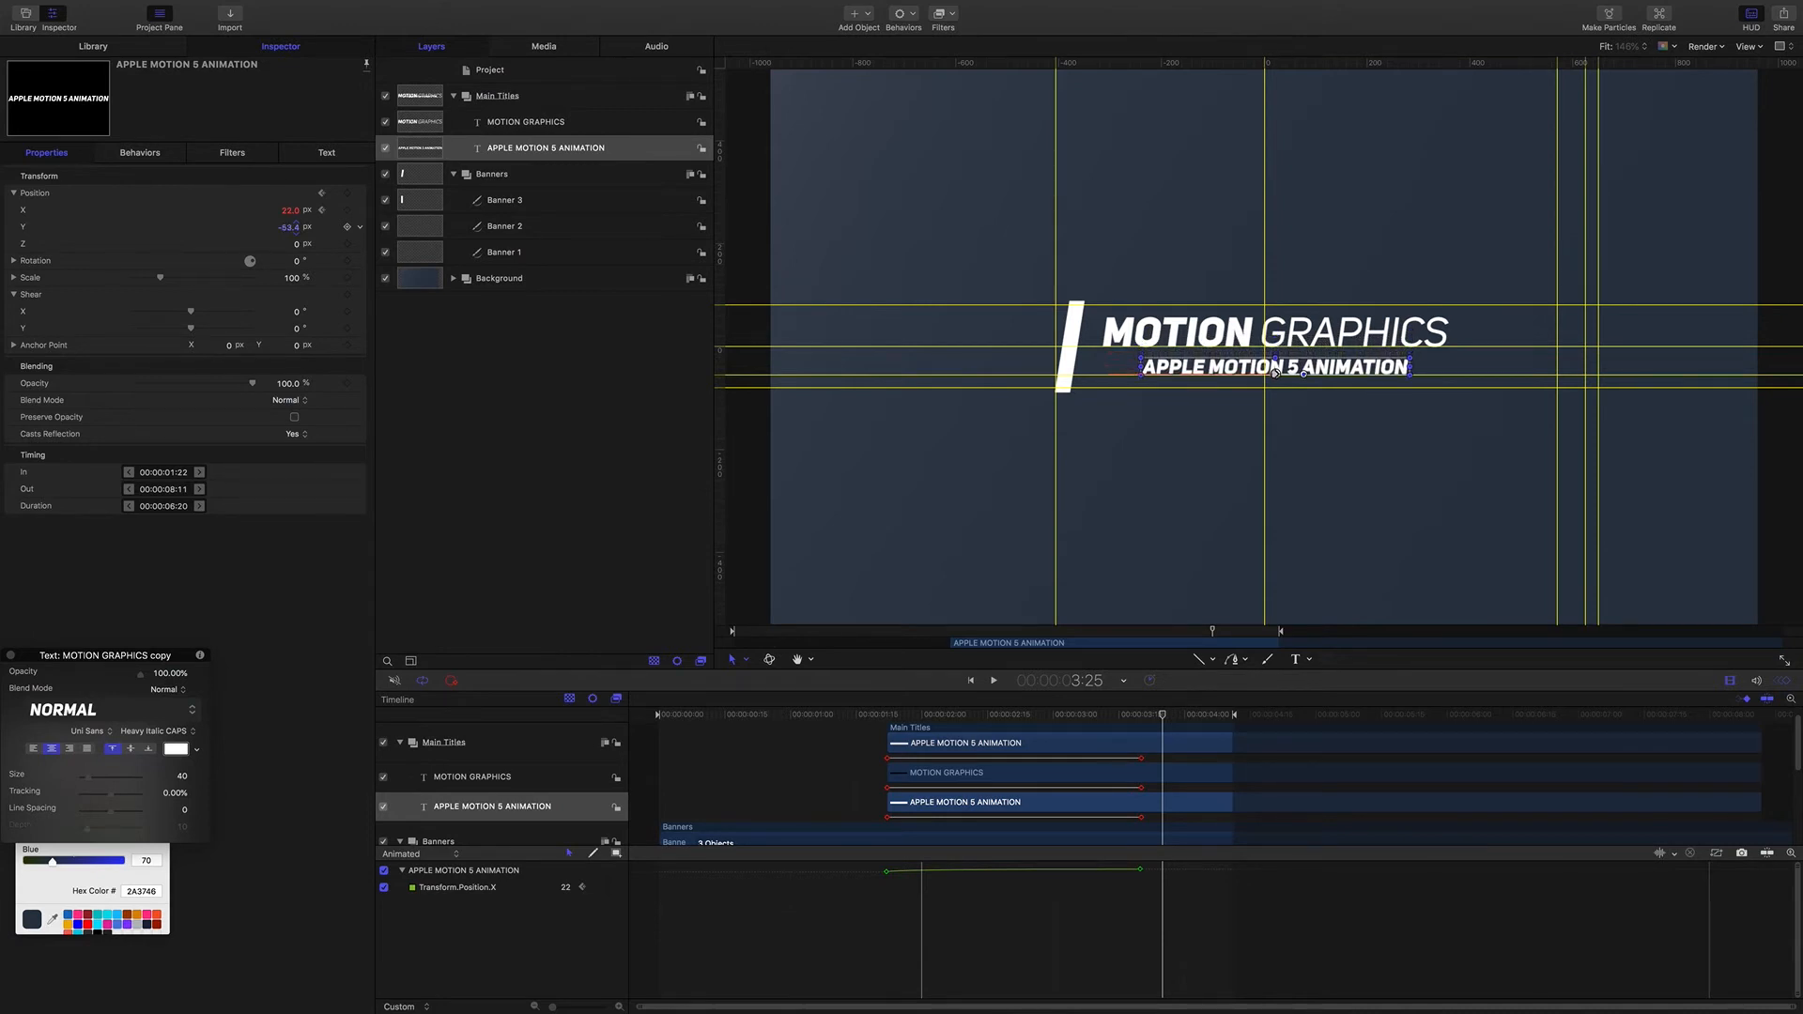
Step: Reset the subtitle's animated X position and set it to -58.25 px to align with the title's left edge
{"action": "left_click", "coordinate": [360, 209]}
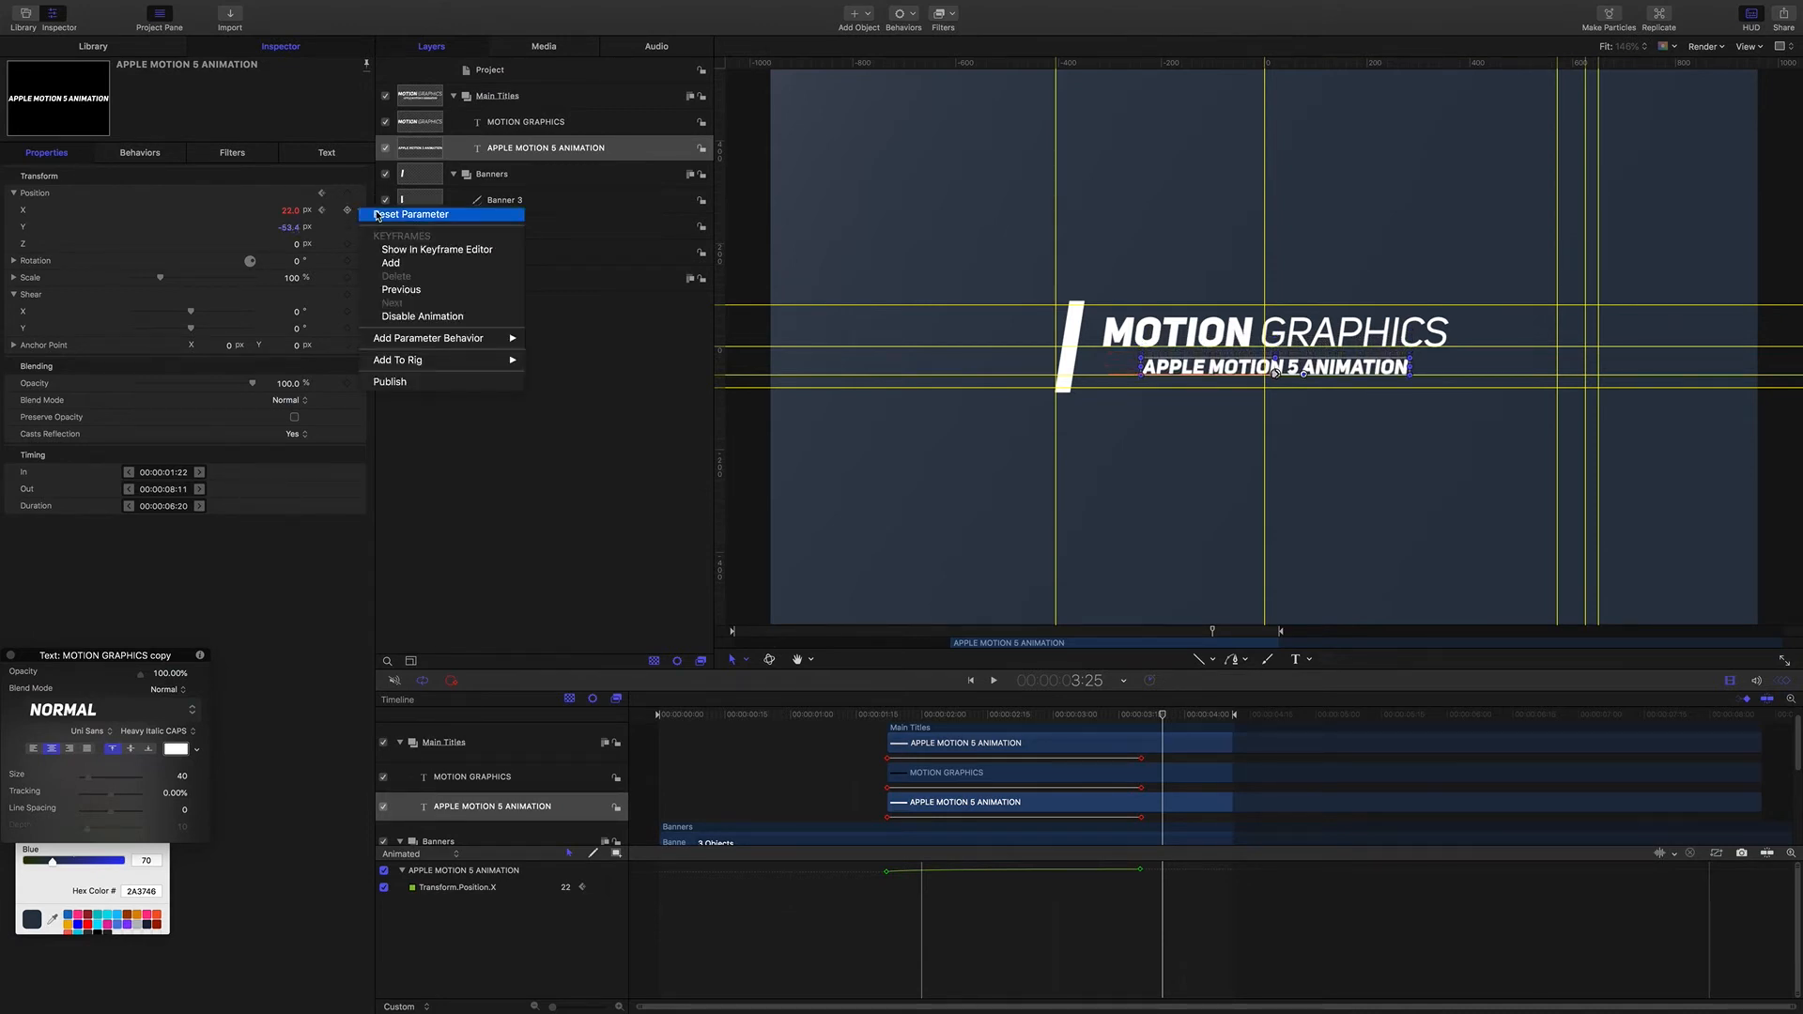
{"action": "left_click", "coordinate": [378, 214]}
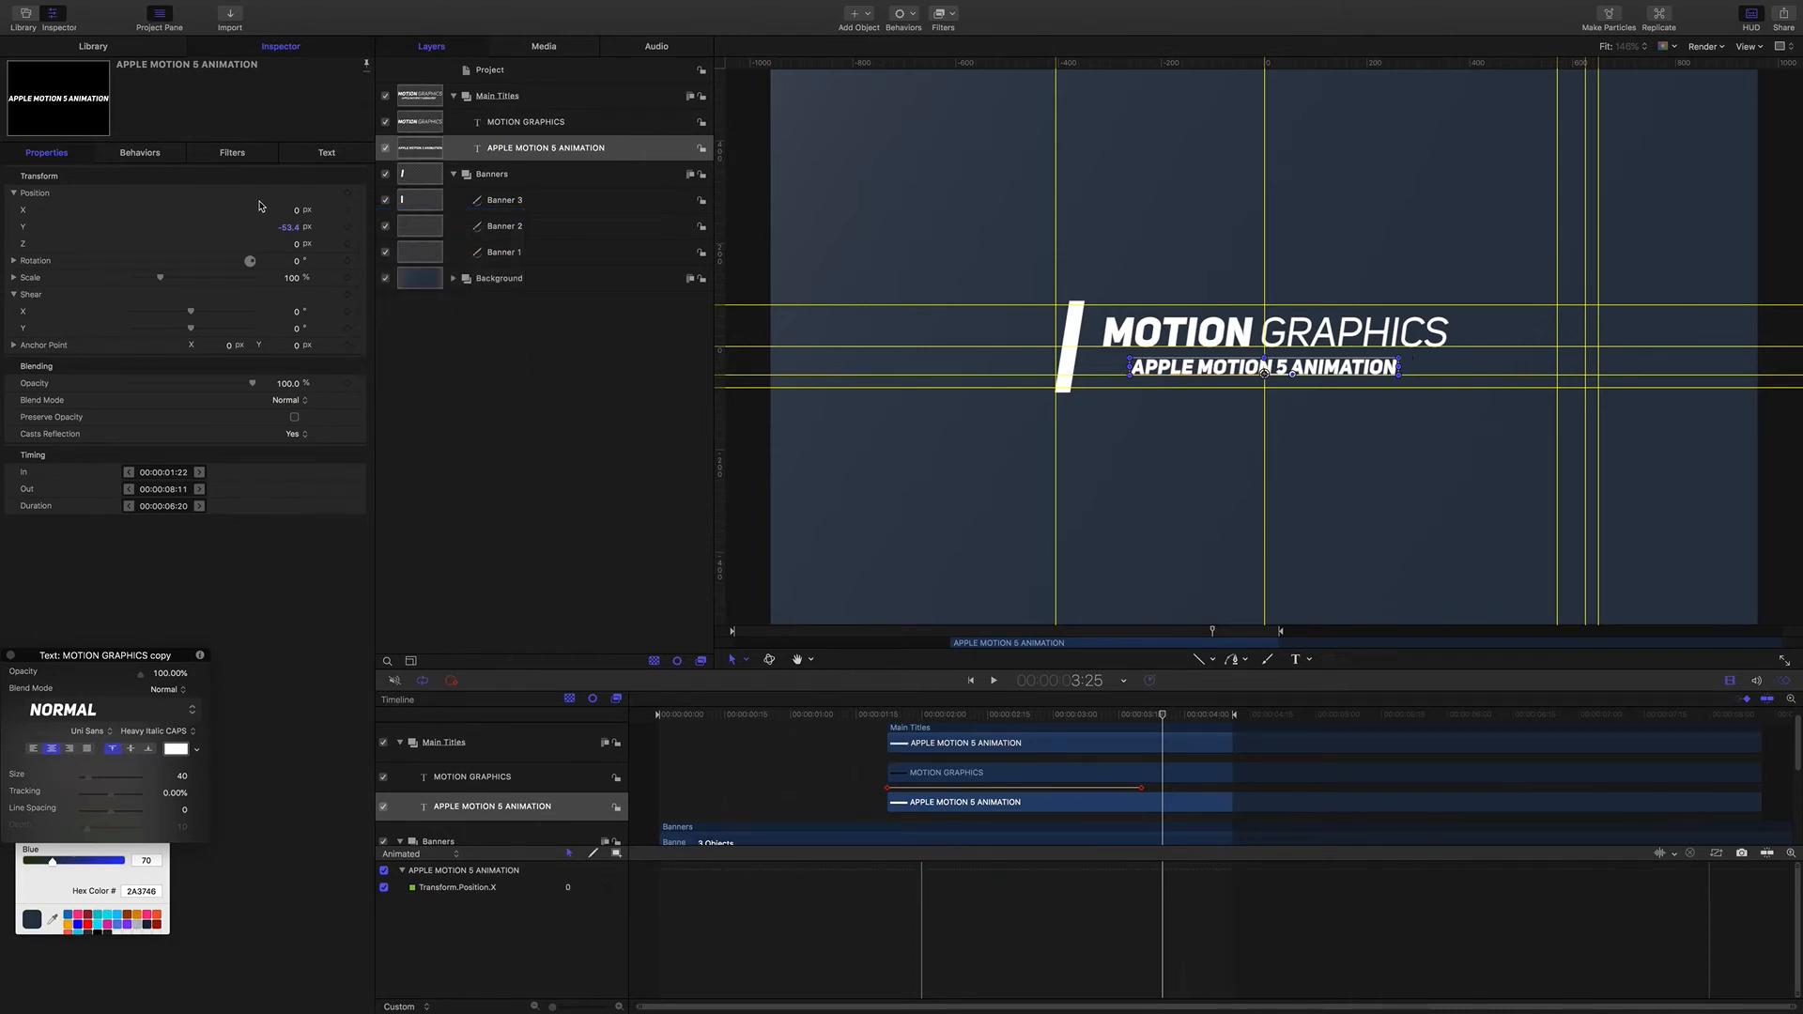
{"action": "left_click", "coordinate": [298, 212]}
{"action": "left_click_drag", "start_coordinate": [295, 214], "coordinate": [251, 214]}
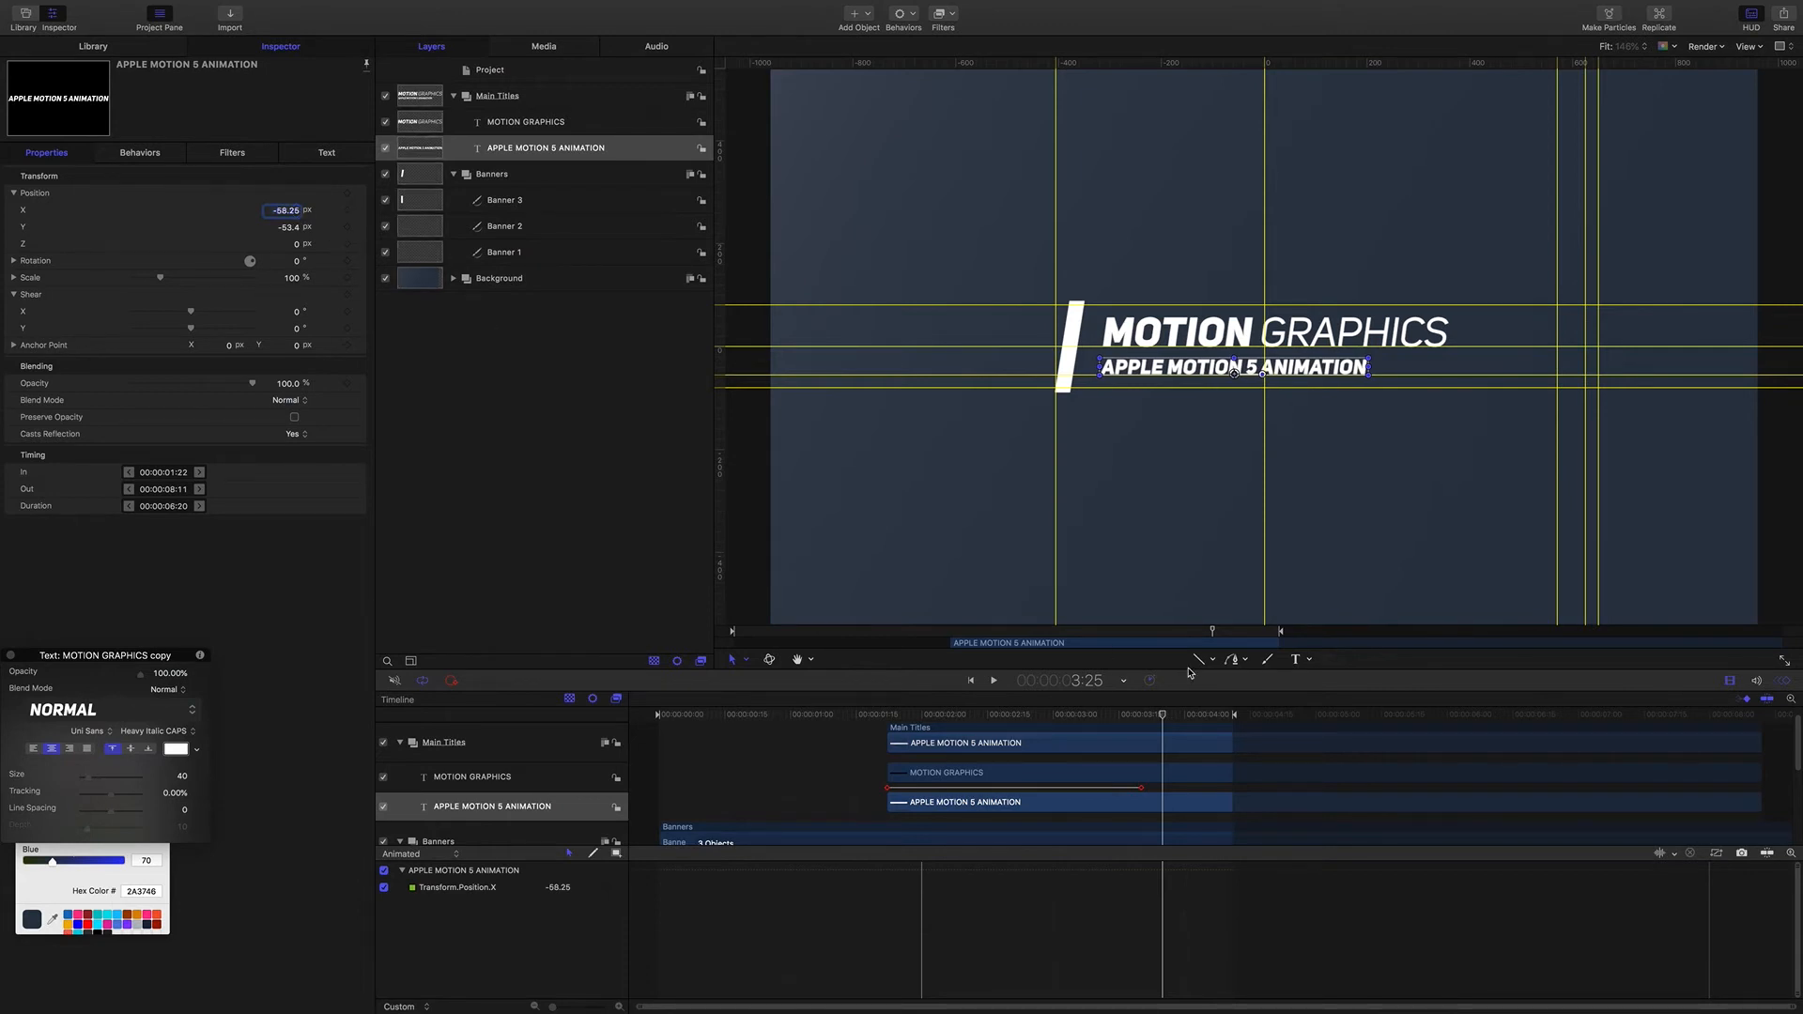
Step: Change only the word ANIMATION in the subtitle to the Regular Italic typeface and reselect the subtitle layer
{"action": "double_click", "coordinate": [1265, 366]}
{"action": "left_click", "coordinate": [1265, 368]}
{"action": "left_click_drag", "start_coordinate": [1265, 368], "coordinate": [1373, 369]}
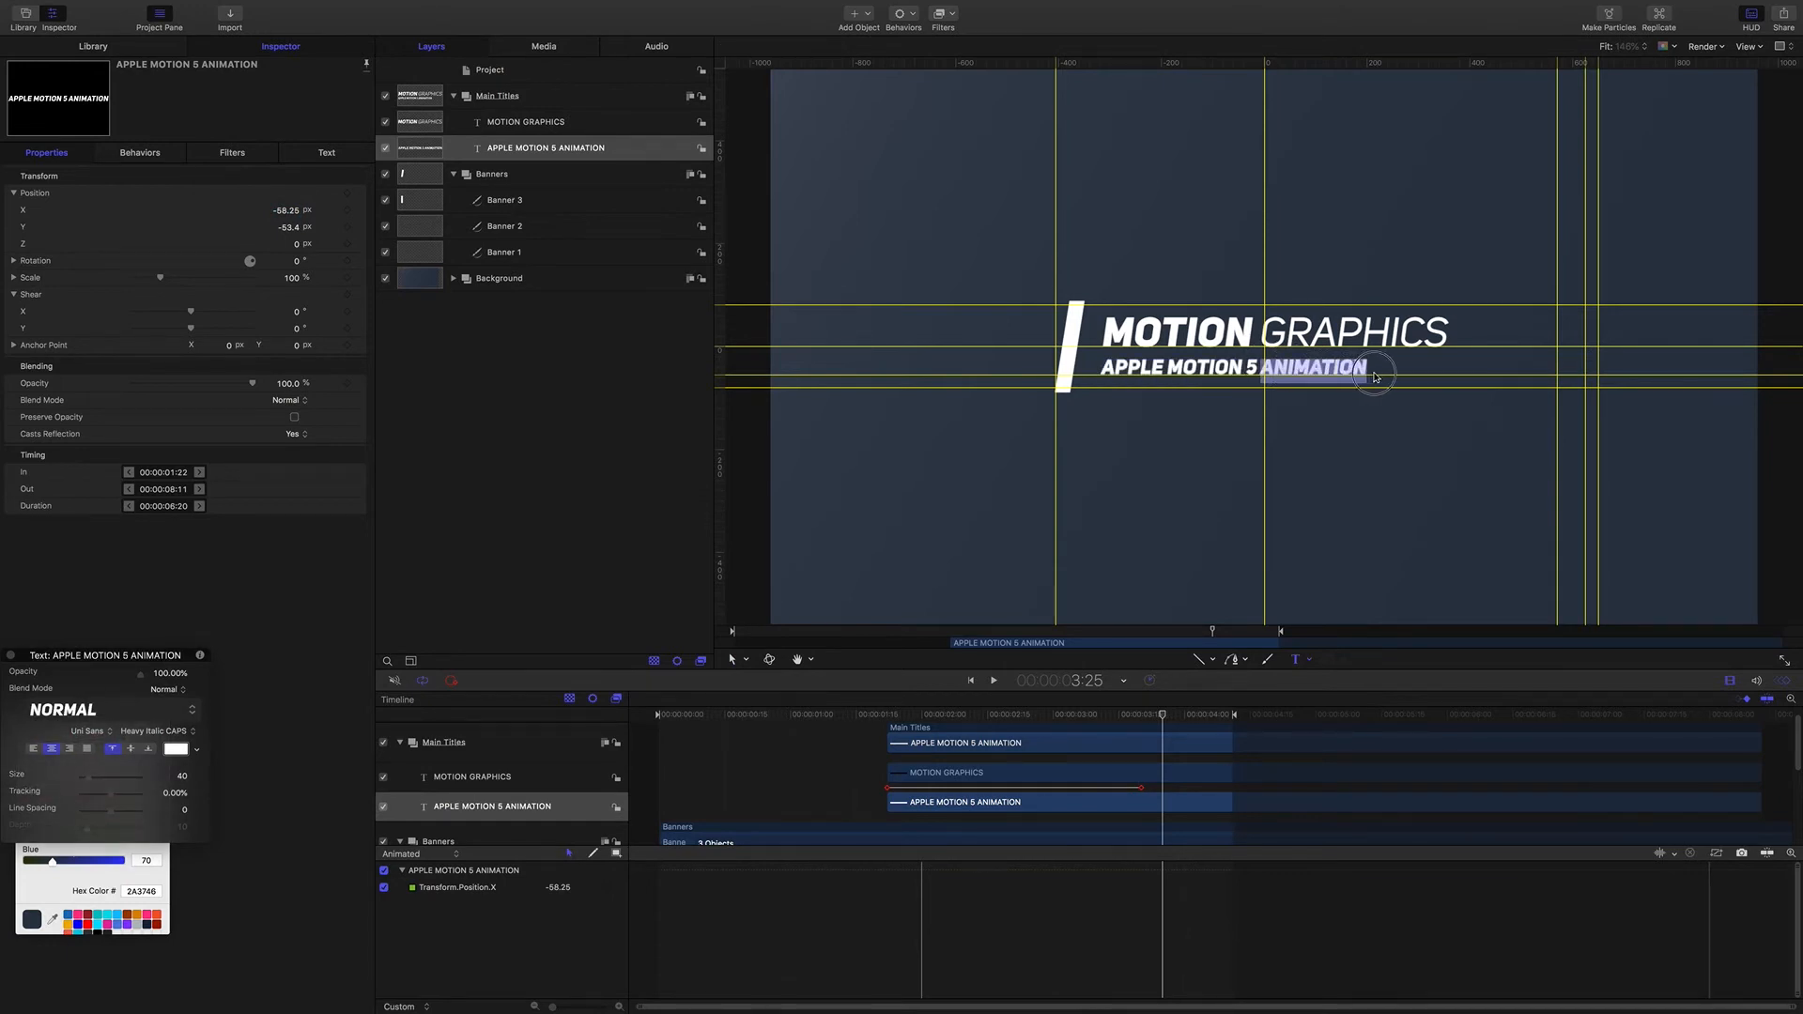
{"action": "left_click", "coordinate": [322, 158]}
{"action": "left_click", "coordinate": [301, 252]}
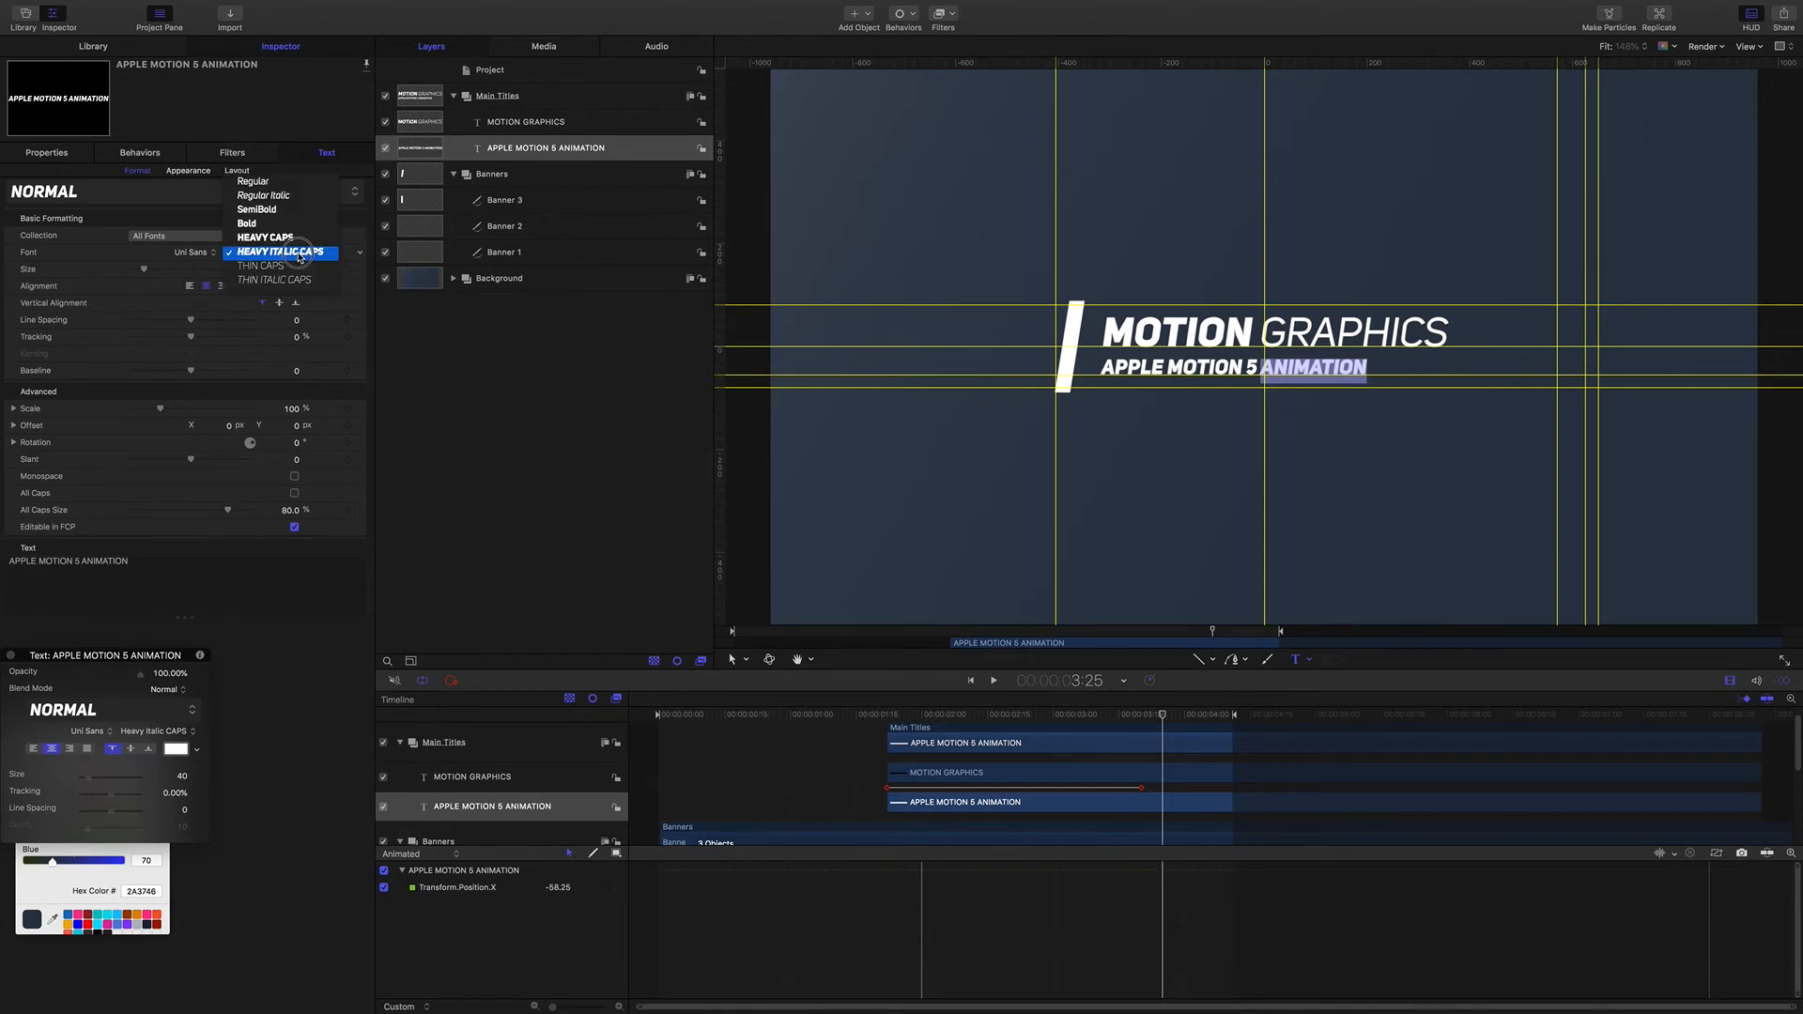
{"action": "left_click", "coordinate": [297, 203]}
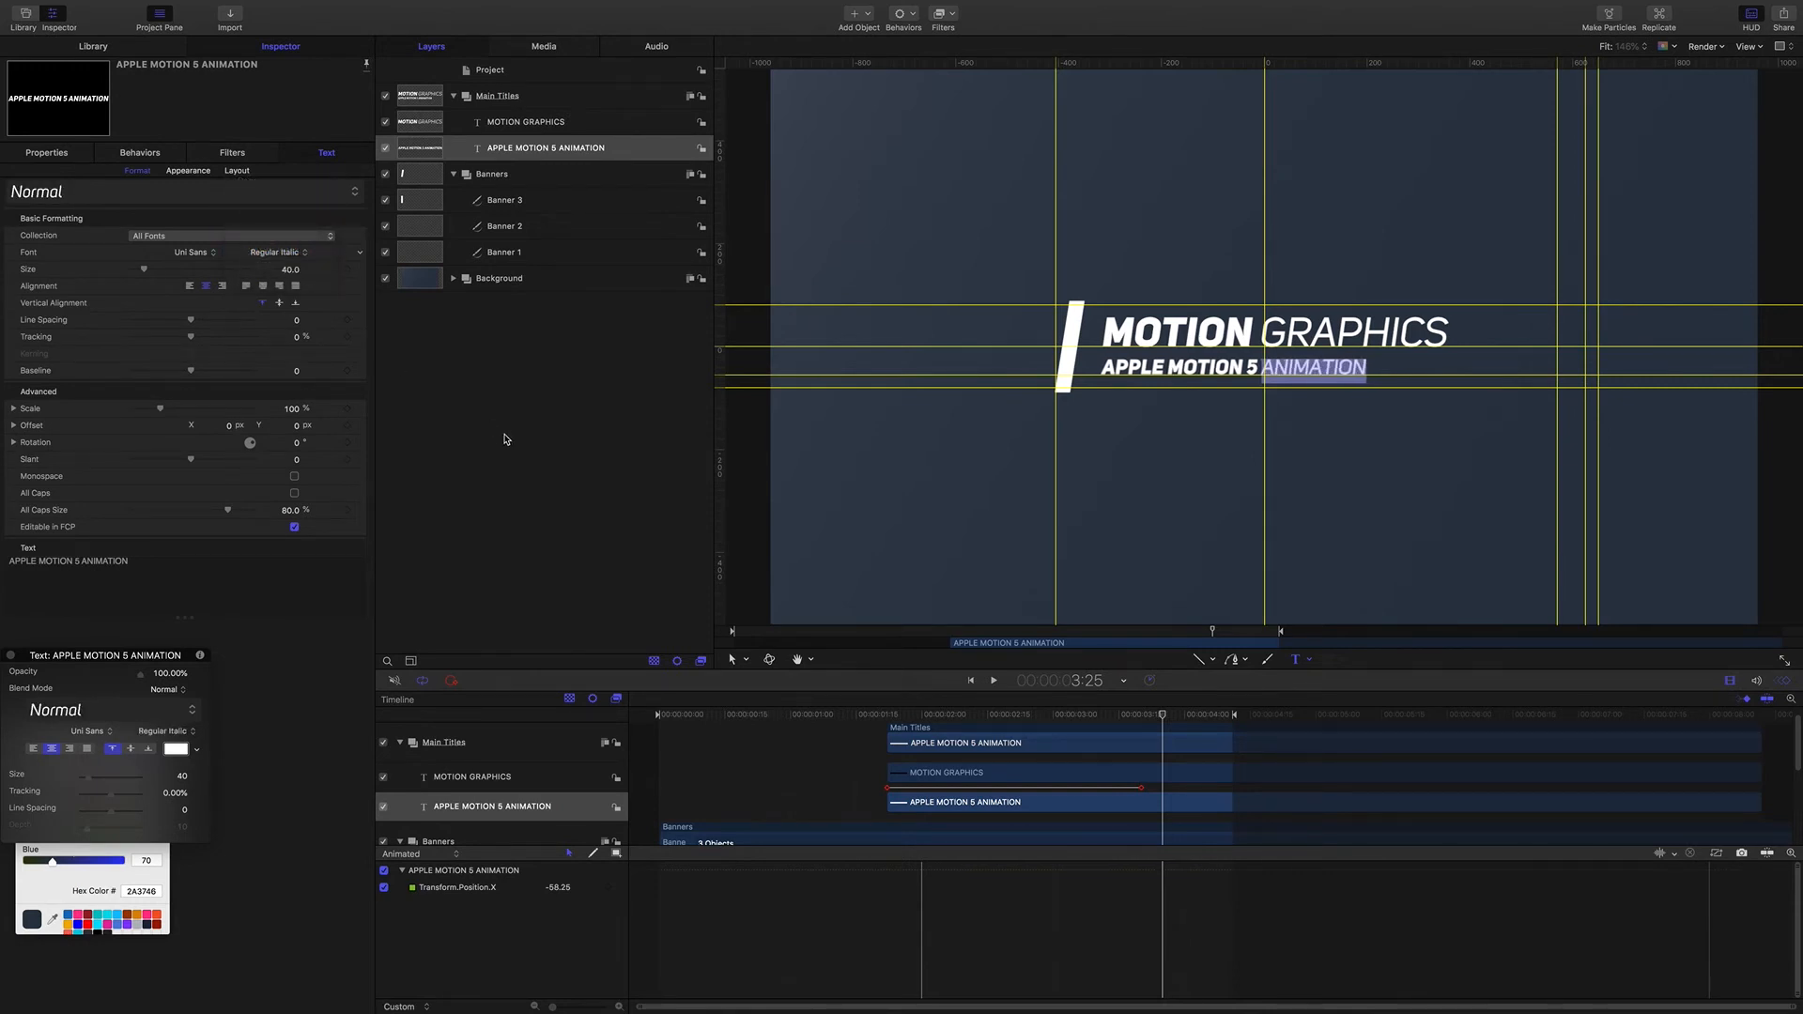
{"action": "left_click", "coordinate": [505, 173]}
{"action": "left_click", "coordinate": [542, 153]}
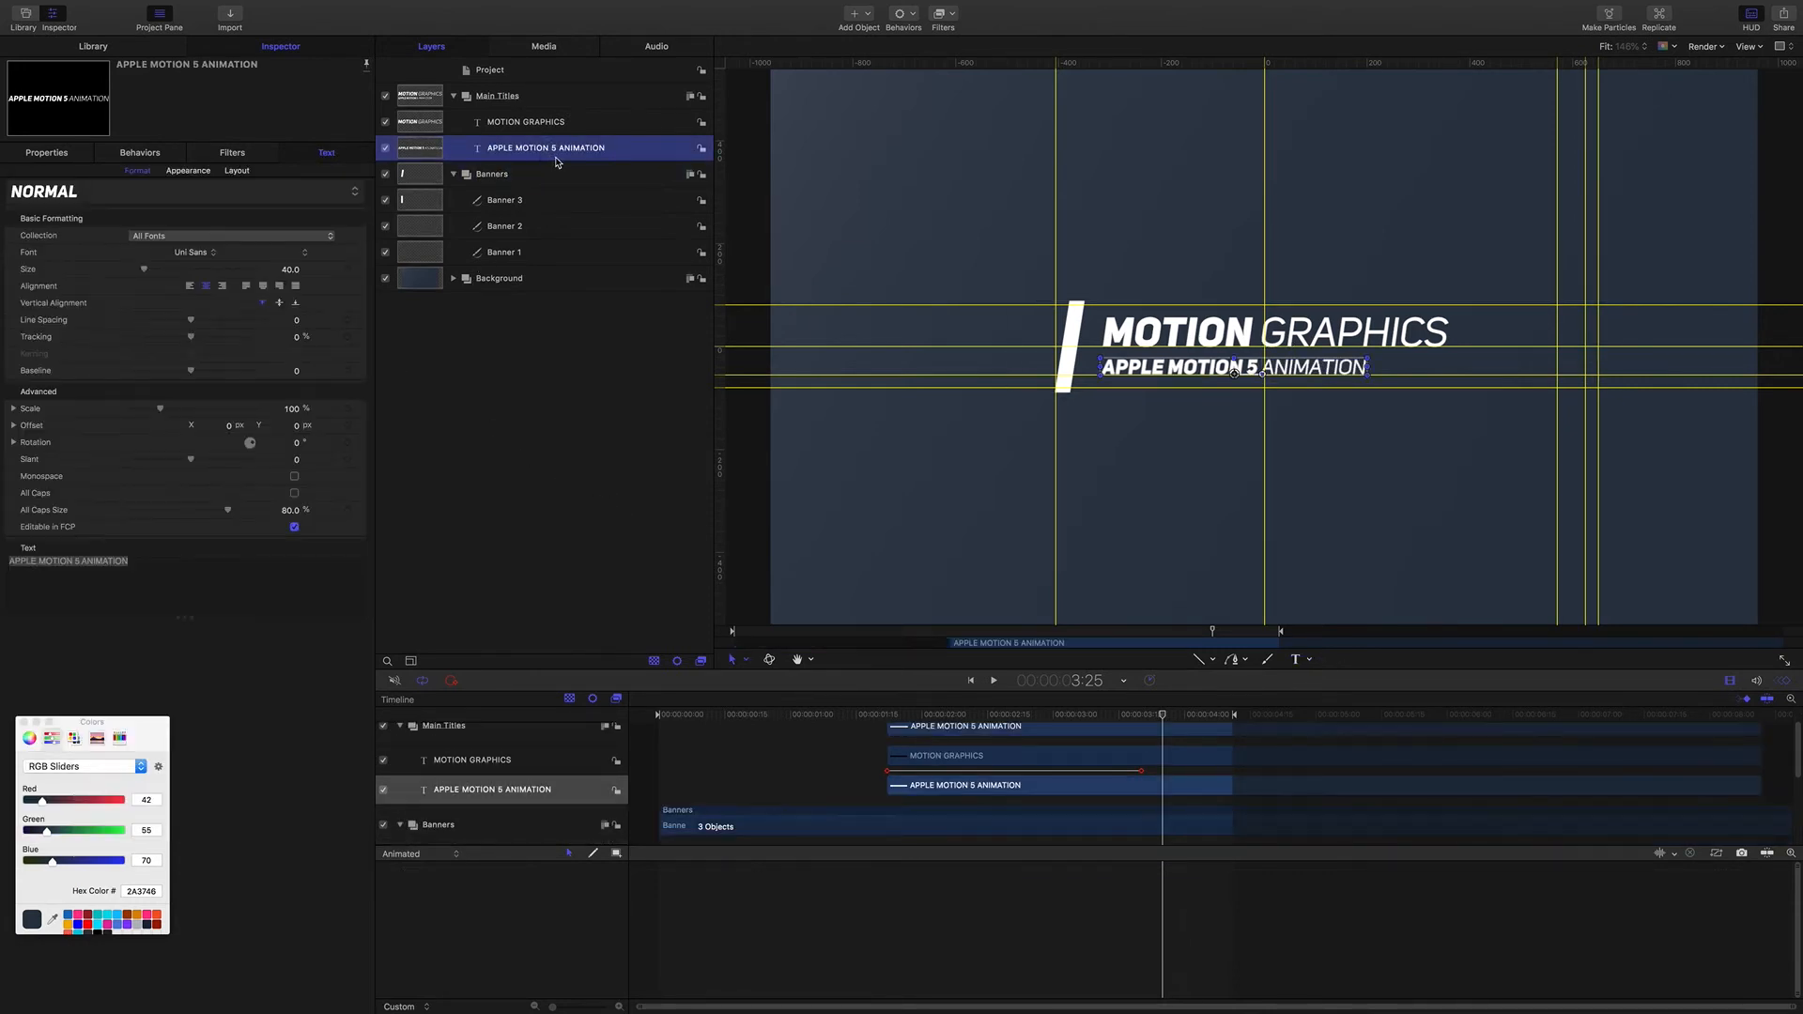
Step: Set the APPLE MOTION 5 ANIMATION subtitle's tracking to 10% and shift its X position to realign with the MOTION GRAPHICS title's left edge
{"action": "left_click", "coordinate": [299, 340]}
{"action": "type", "text": "10"}
{"action": "key", "text": "Return"}
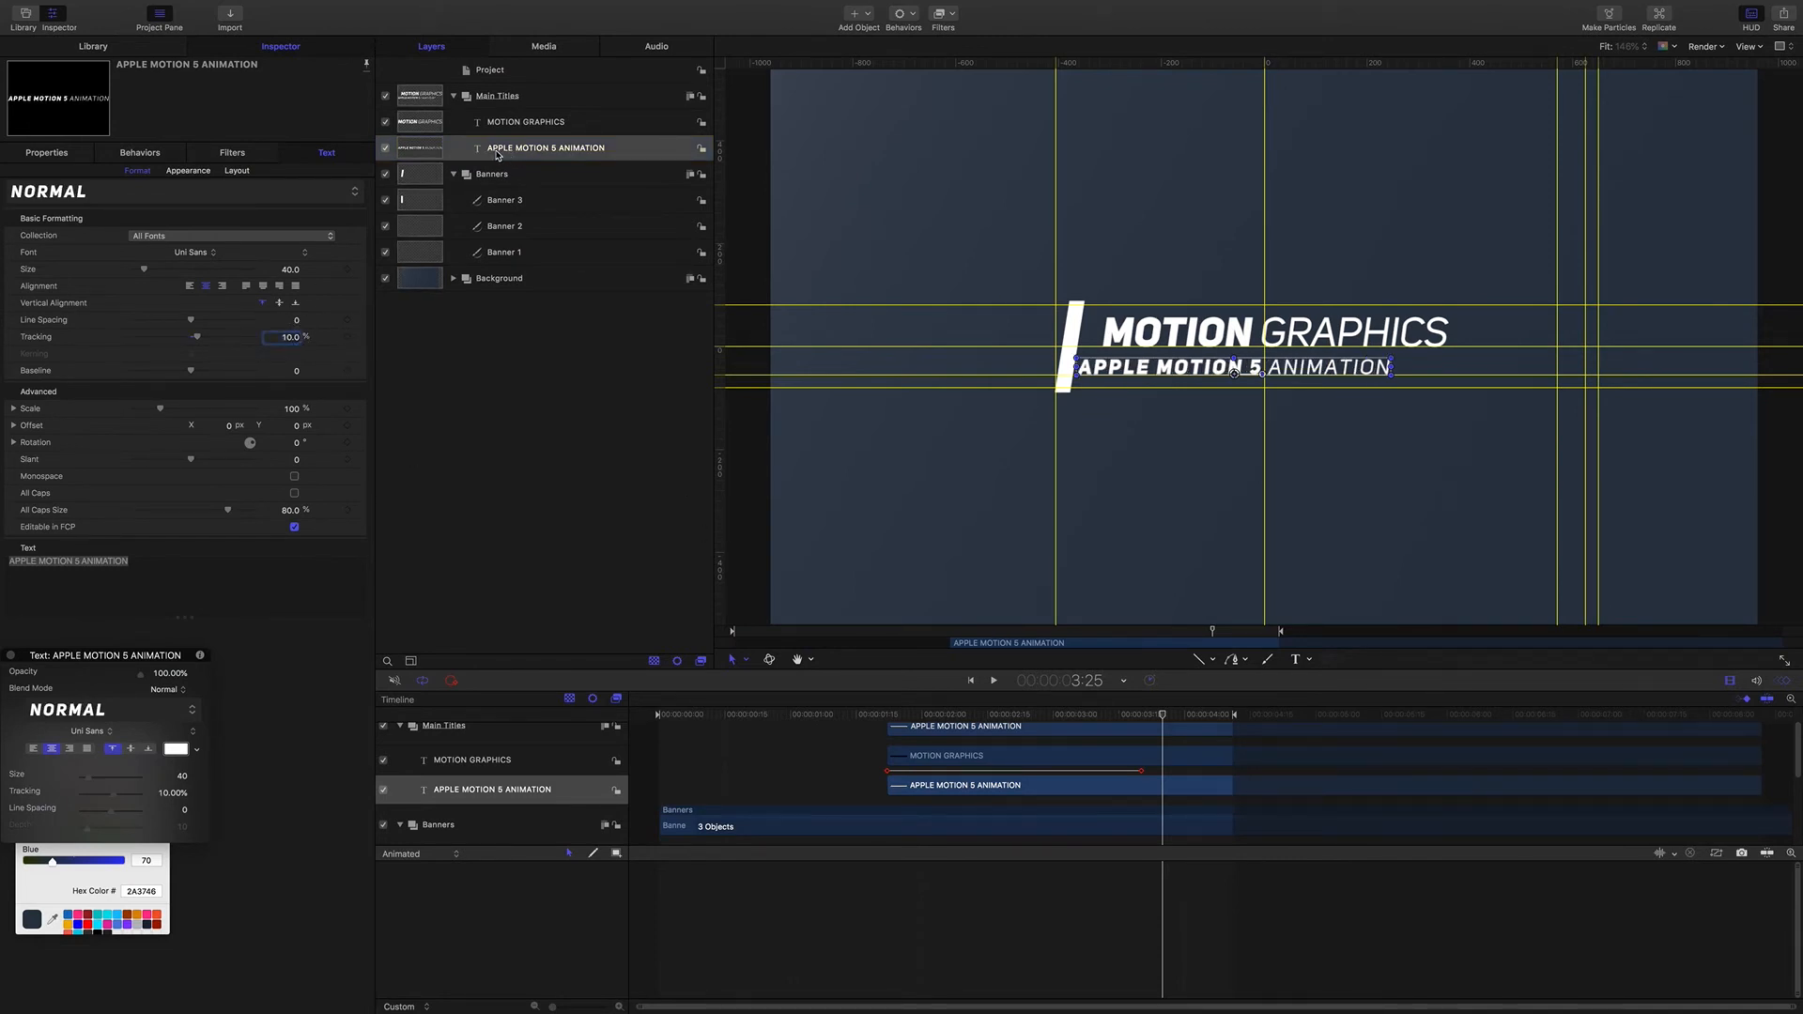
{"action": "left_click", "coordinate": [46, 152]}
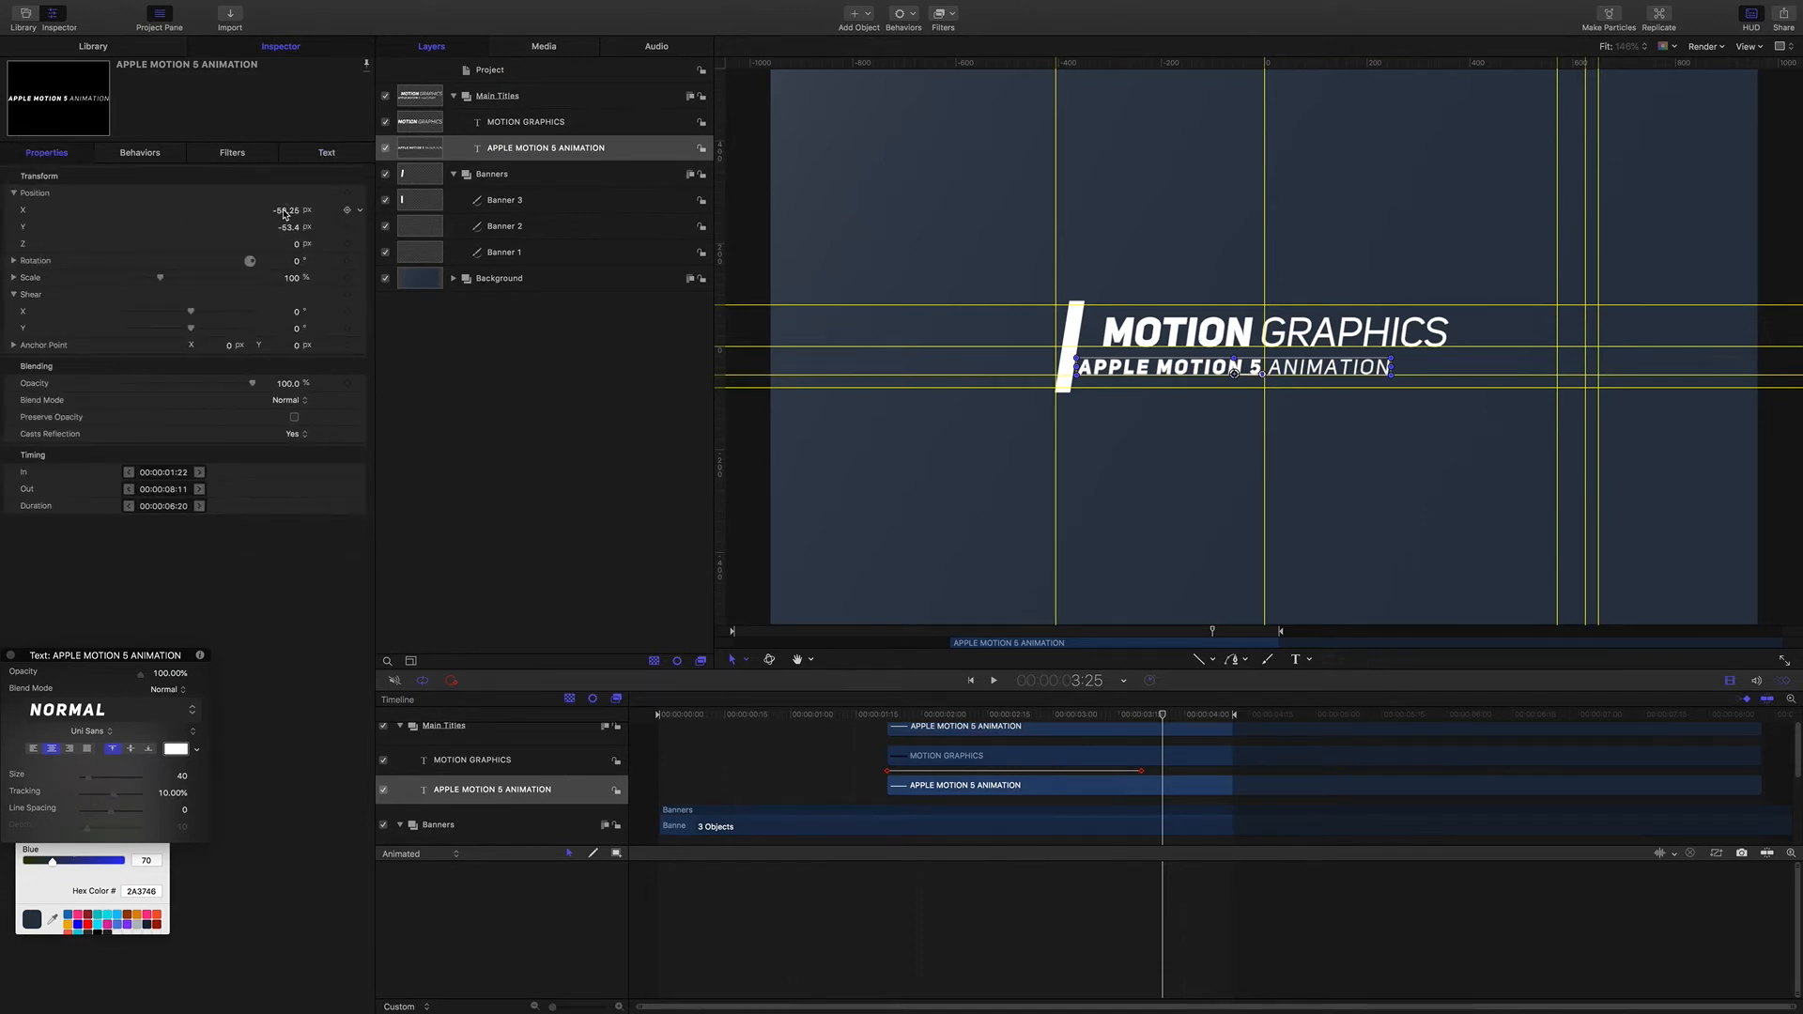
{"action": "left_click_drag", "start_coordinate": [284, 213], "coordinate": [326, 214]}
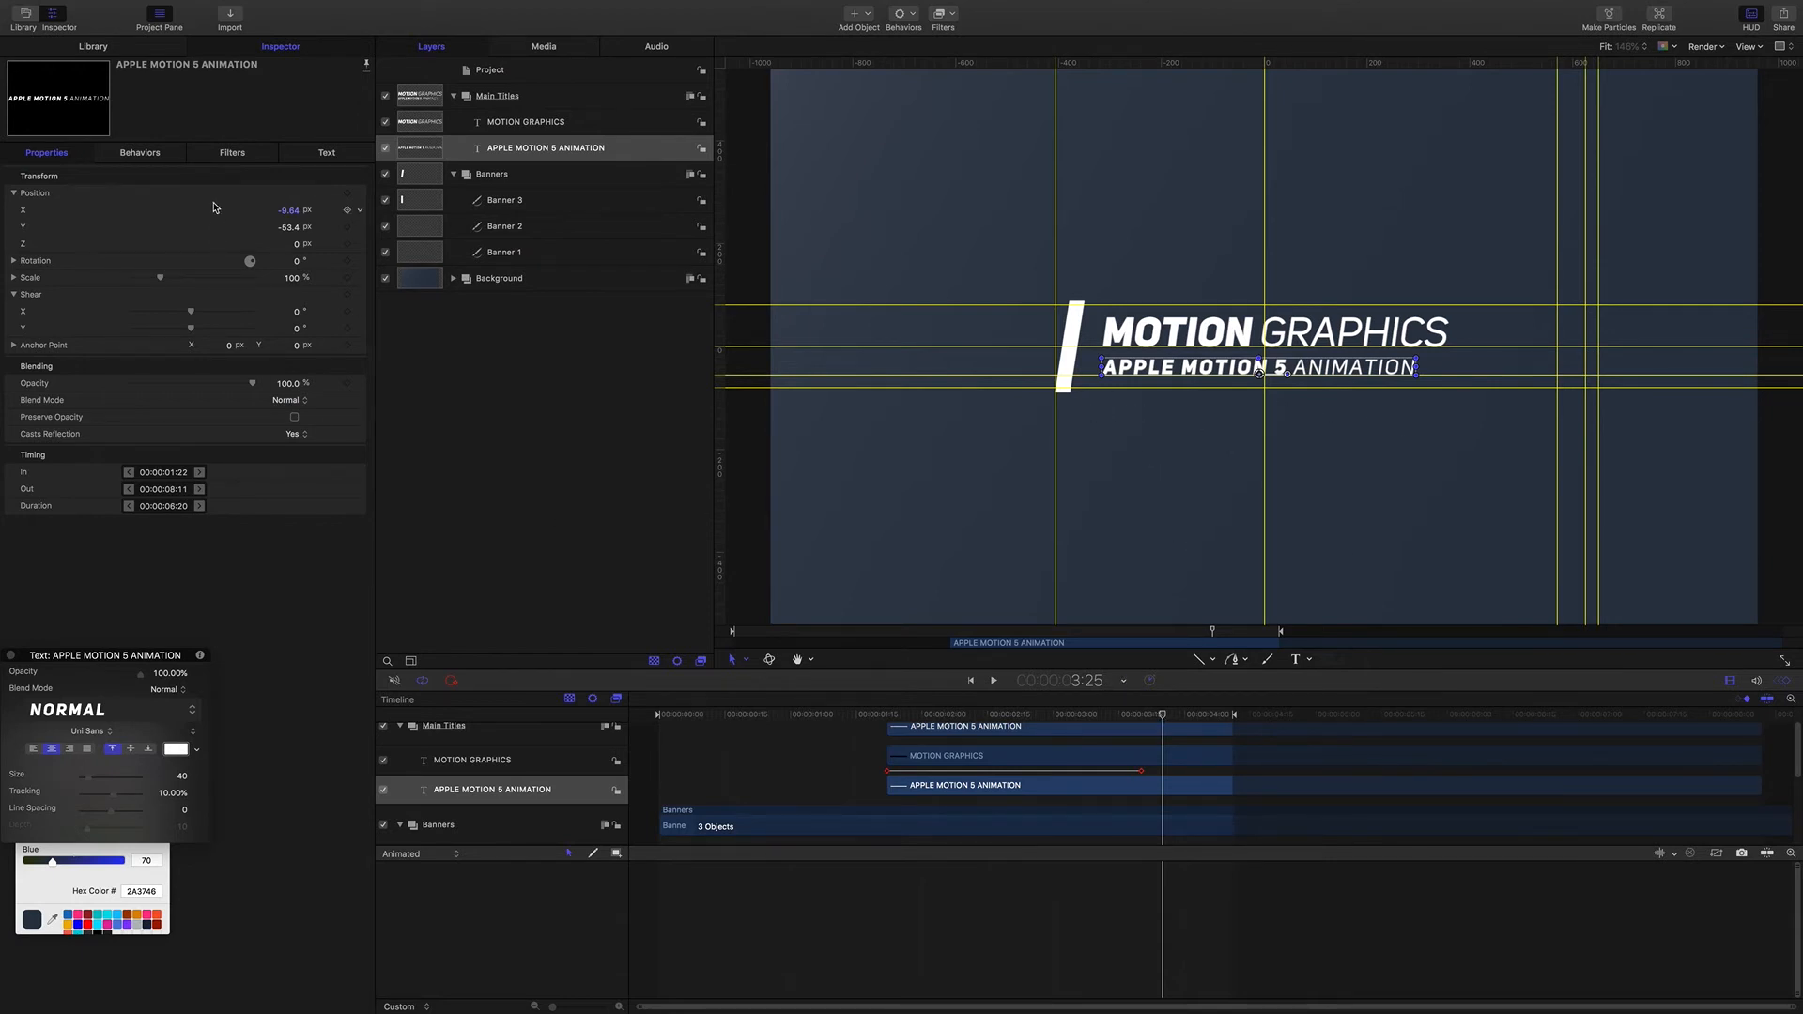
Step: Keyframe the subtitle's X position at 3:25, and trim the subtitle's start to 1:25
{"action": "left_click", "coordinate": [346, 211]}
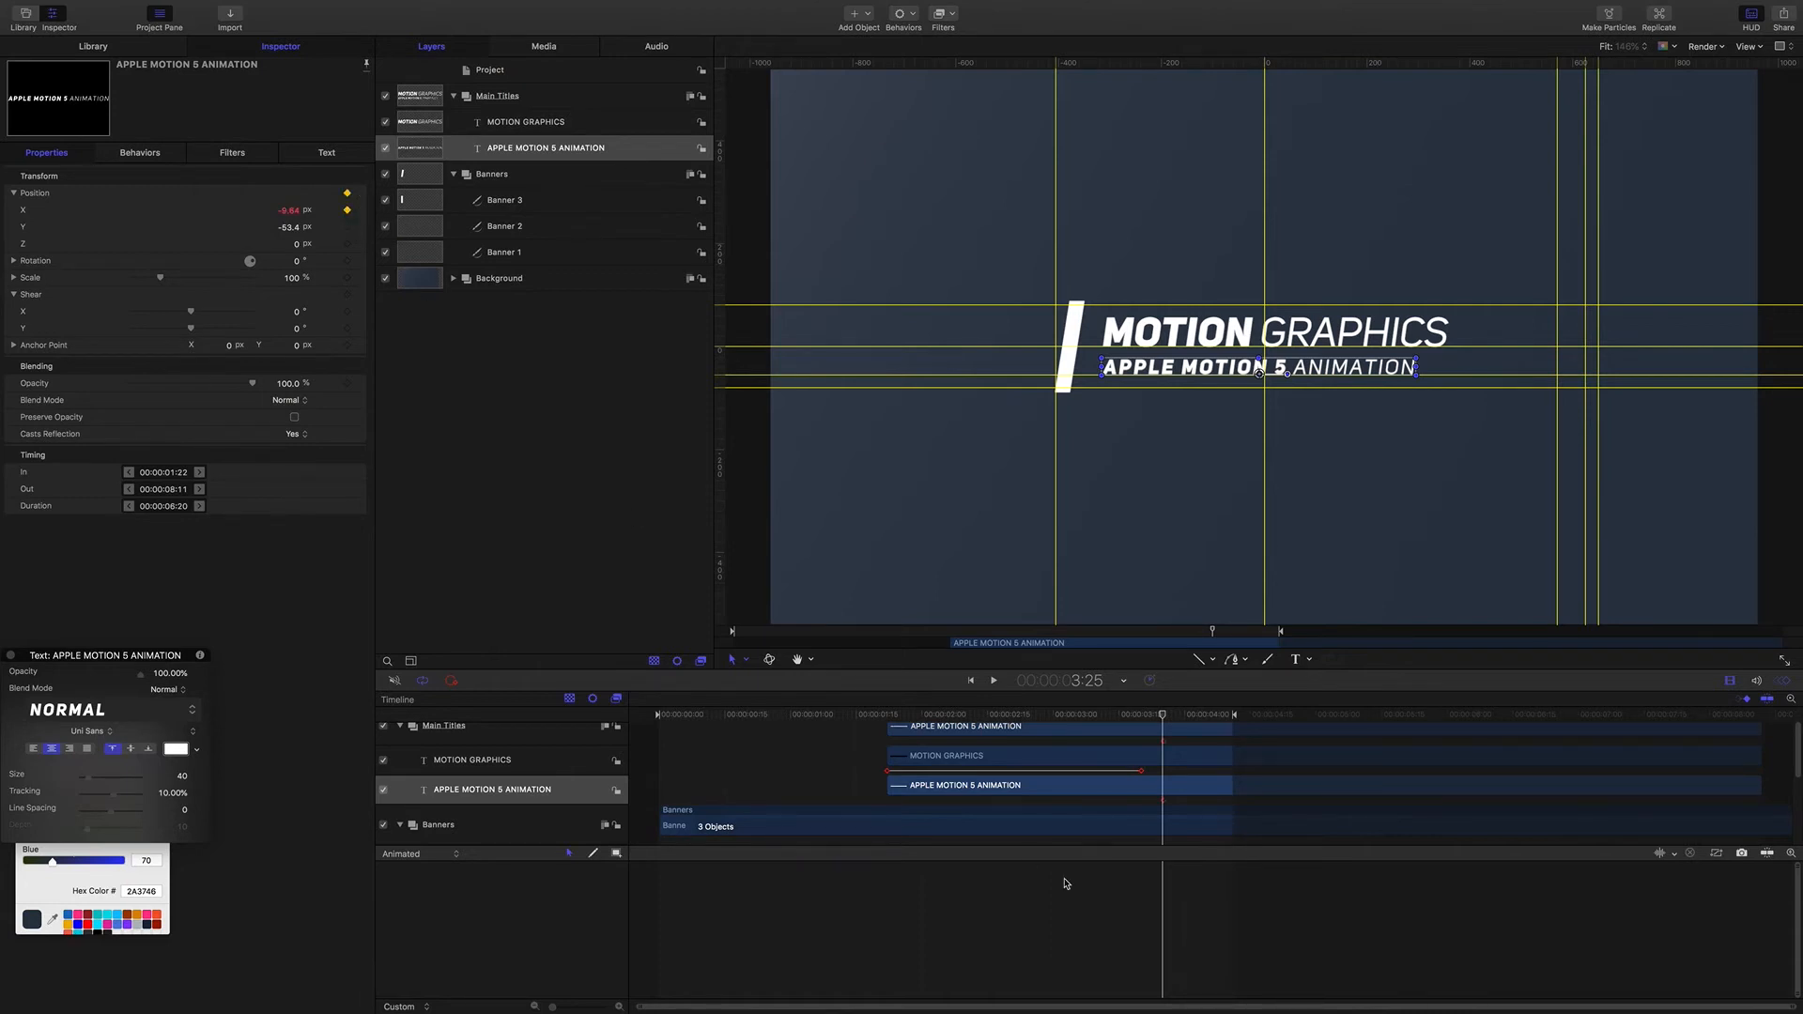
{"action": "left_click", "coordinate": [1163, 717]}
{"action": "left_click_drag", "start_coordinate": [1162, 718], "coordinate": [900, 704]}
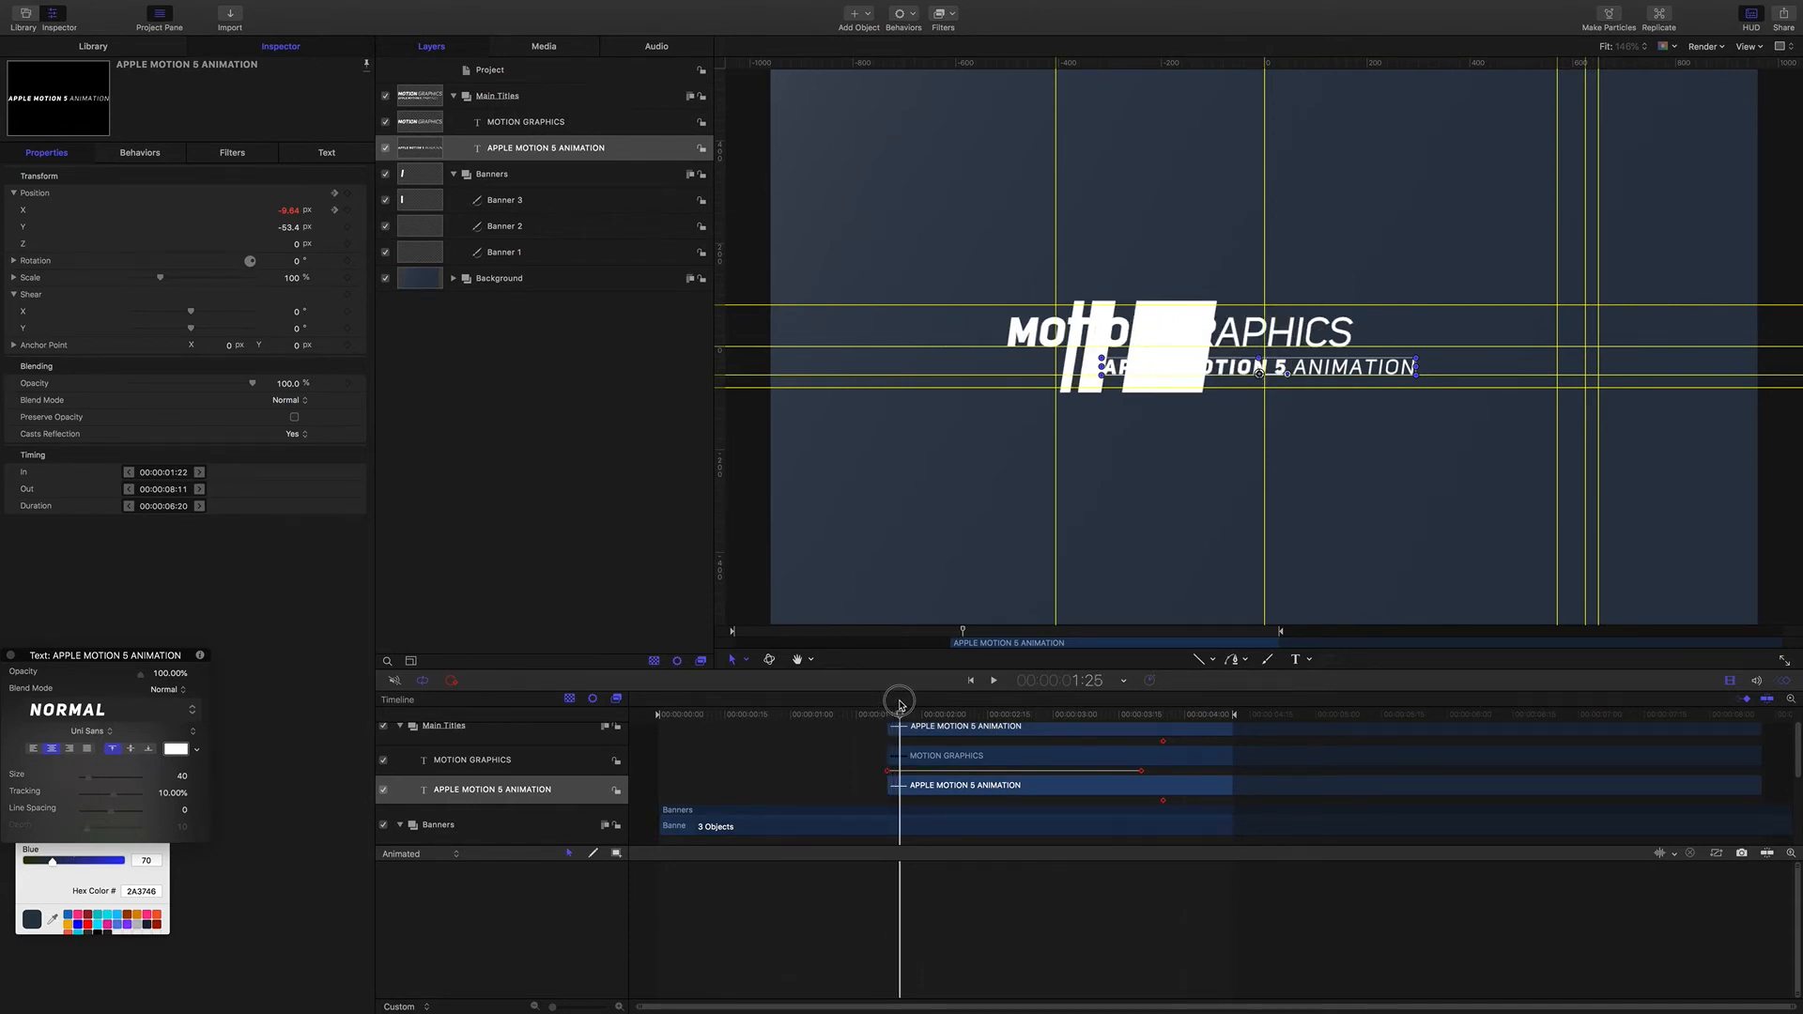
{"action": "left_click_drag", "start_coordinate": [899, 704], "coordinate": [900, 704]}
{"action": "key", "text": "i"}
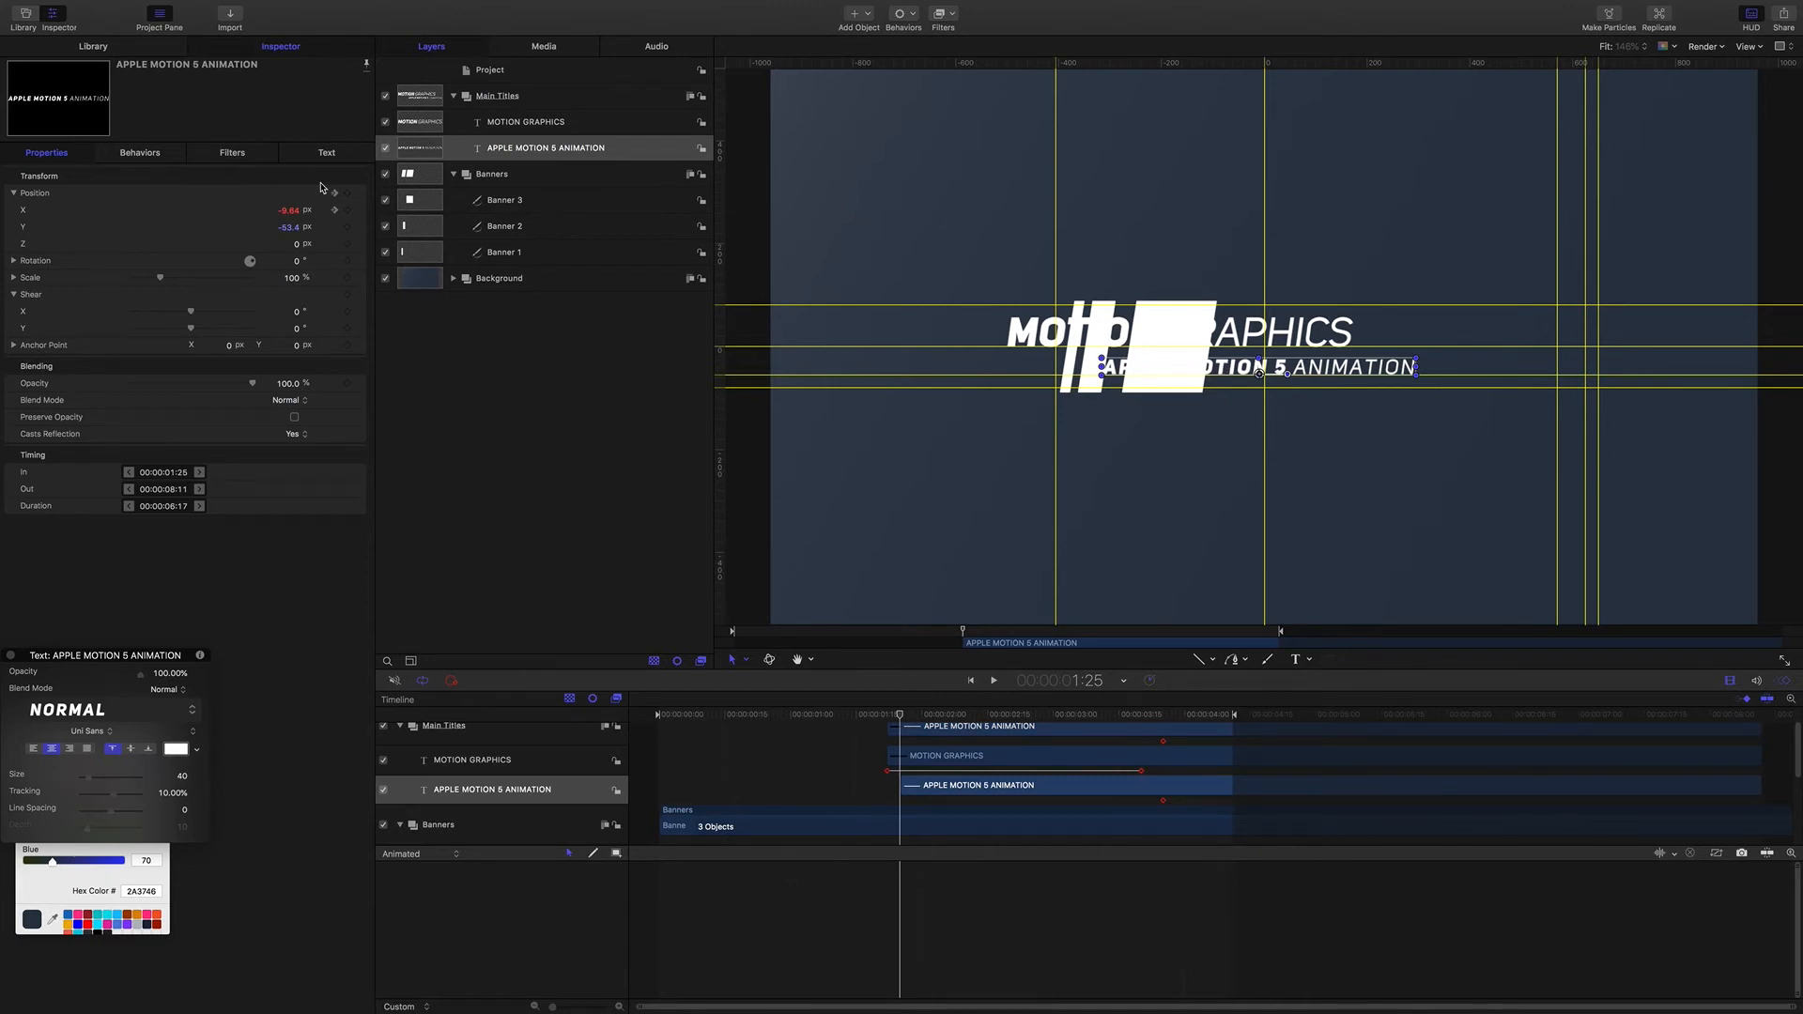
Step: At 1:25, set the subtitle's X position to -425.41 px and shape the first keyframe's curve into a fast start with a soft landing
{"action": "left_click", "coordinate": [291, 213]}
{"action": "left_click_drag", "start_coordinate": [291, 212], "coordinate": [140, 212]}
{"action": "left_click_drag", "start_coordinate": [875, 966], "coordinate": [884, 881]}
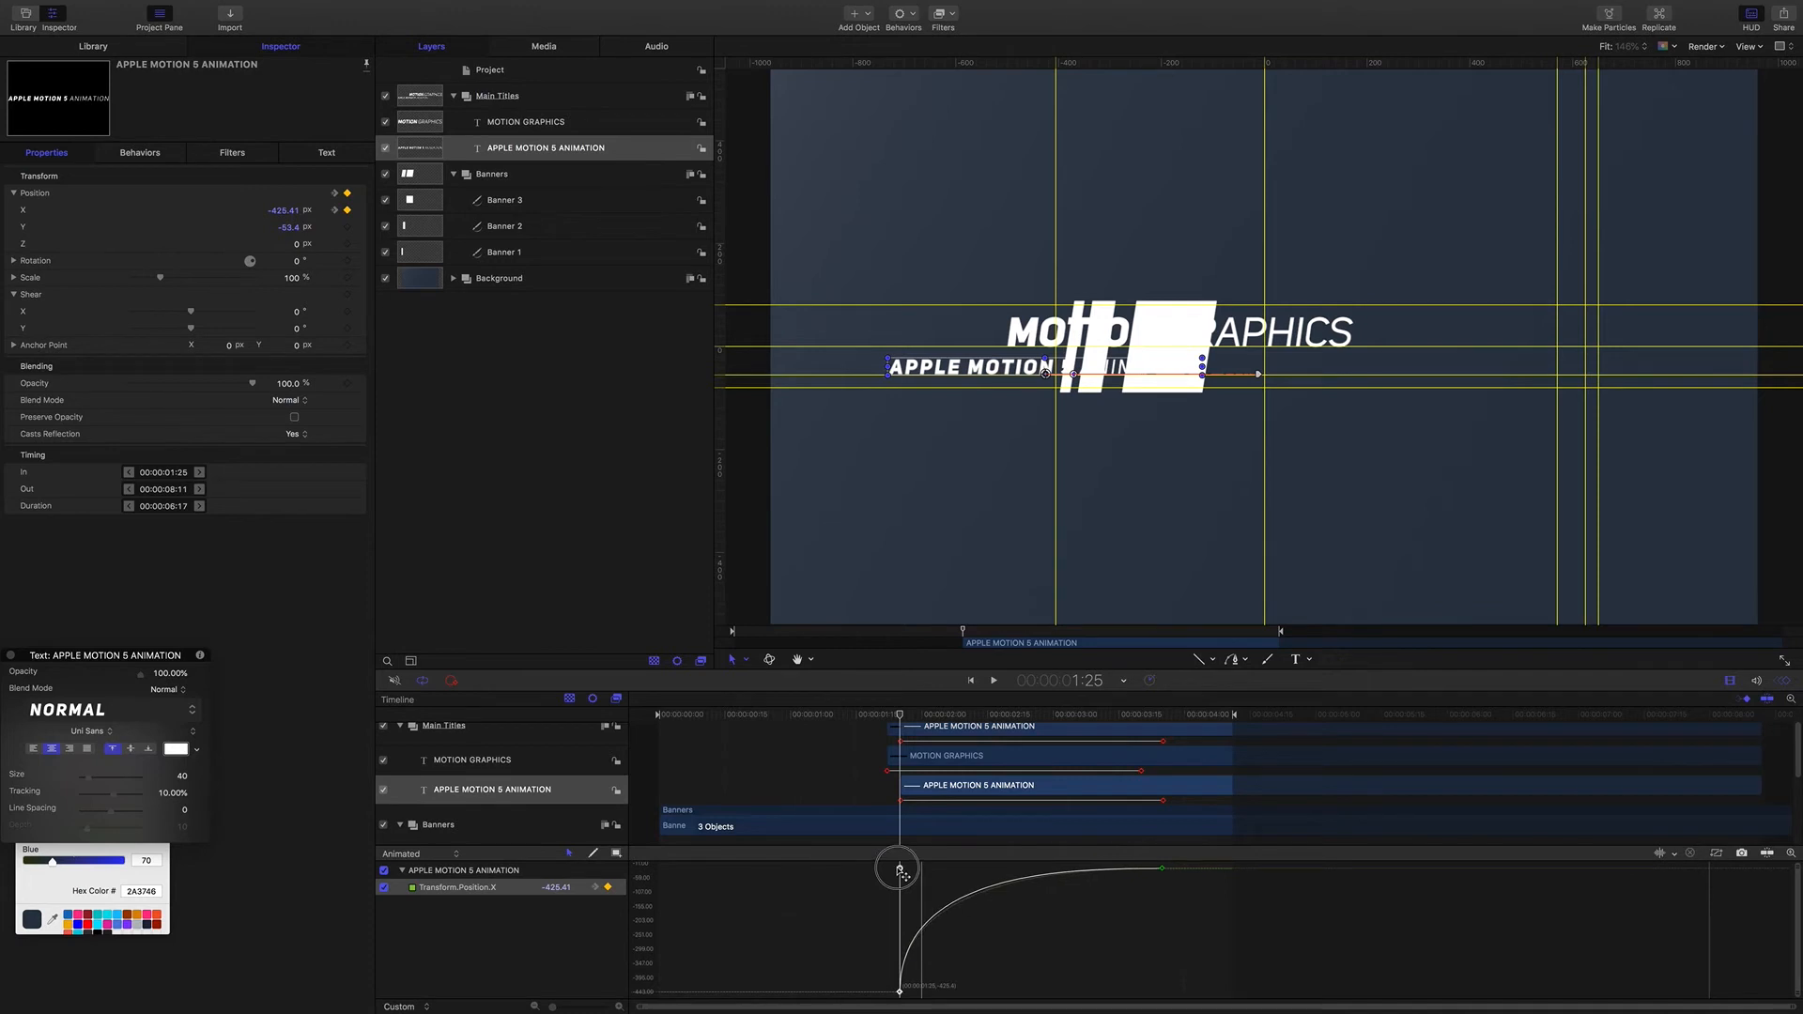
Step: Play back the subtitle's slide-in to about 3:15 and hide the guides
{"action": "key", "text": "space"}
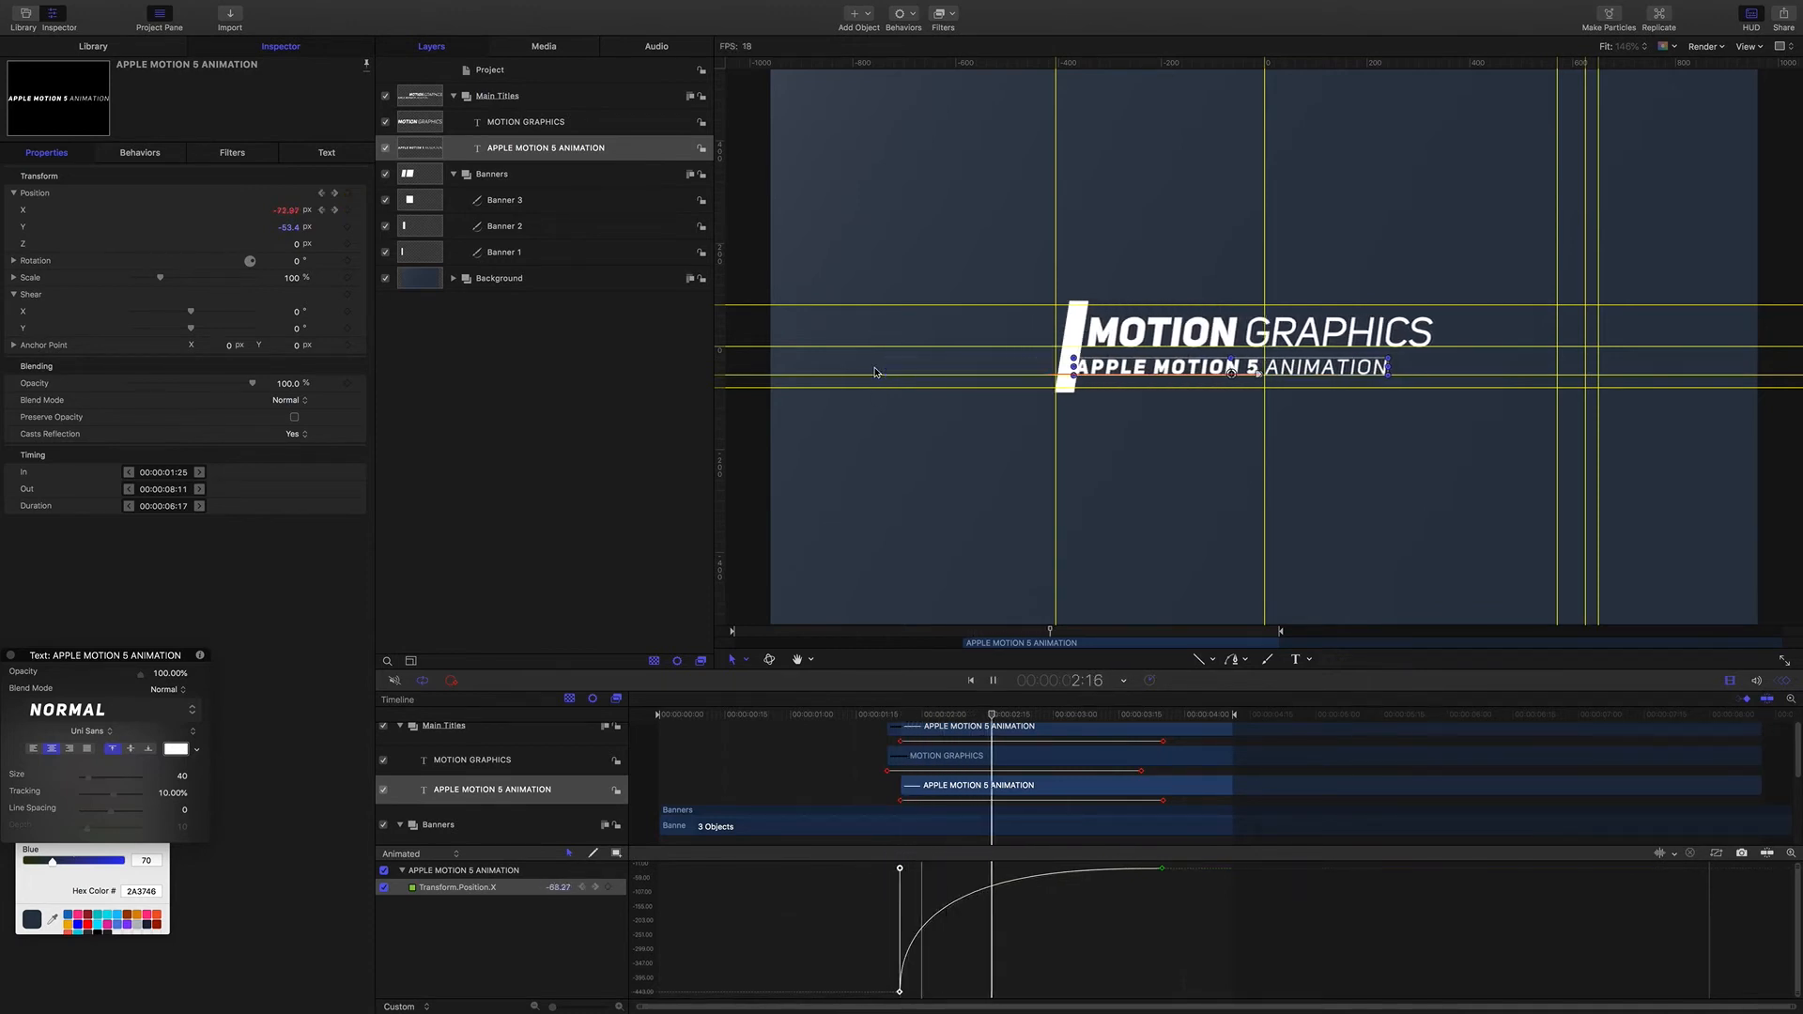
{"action": "key", "text": "space"}
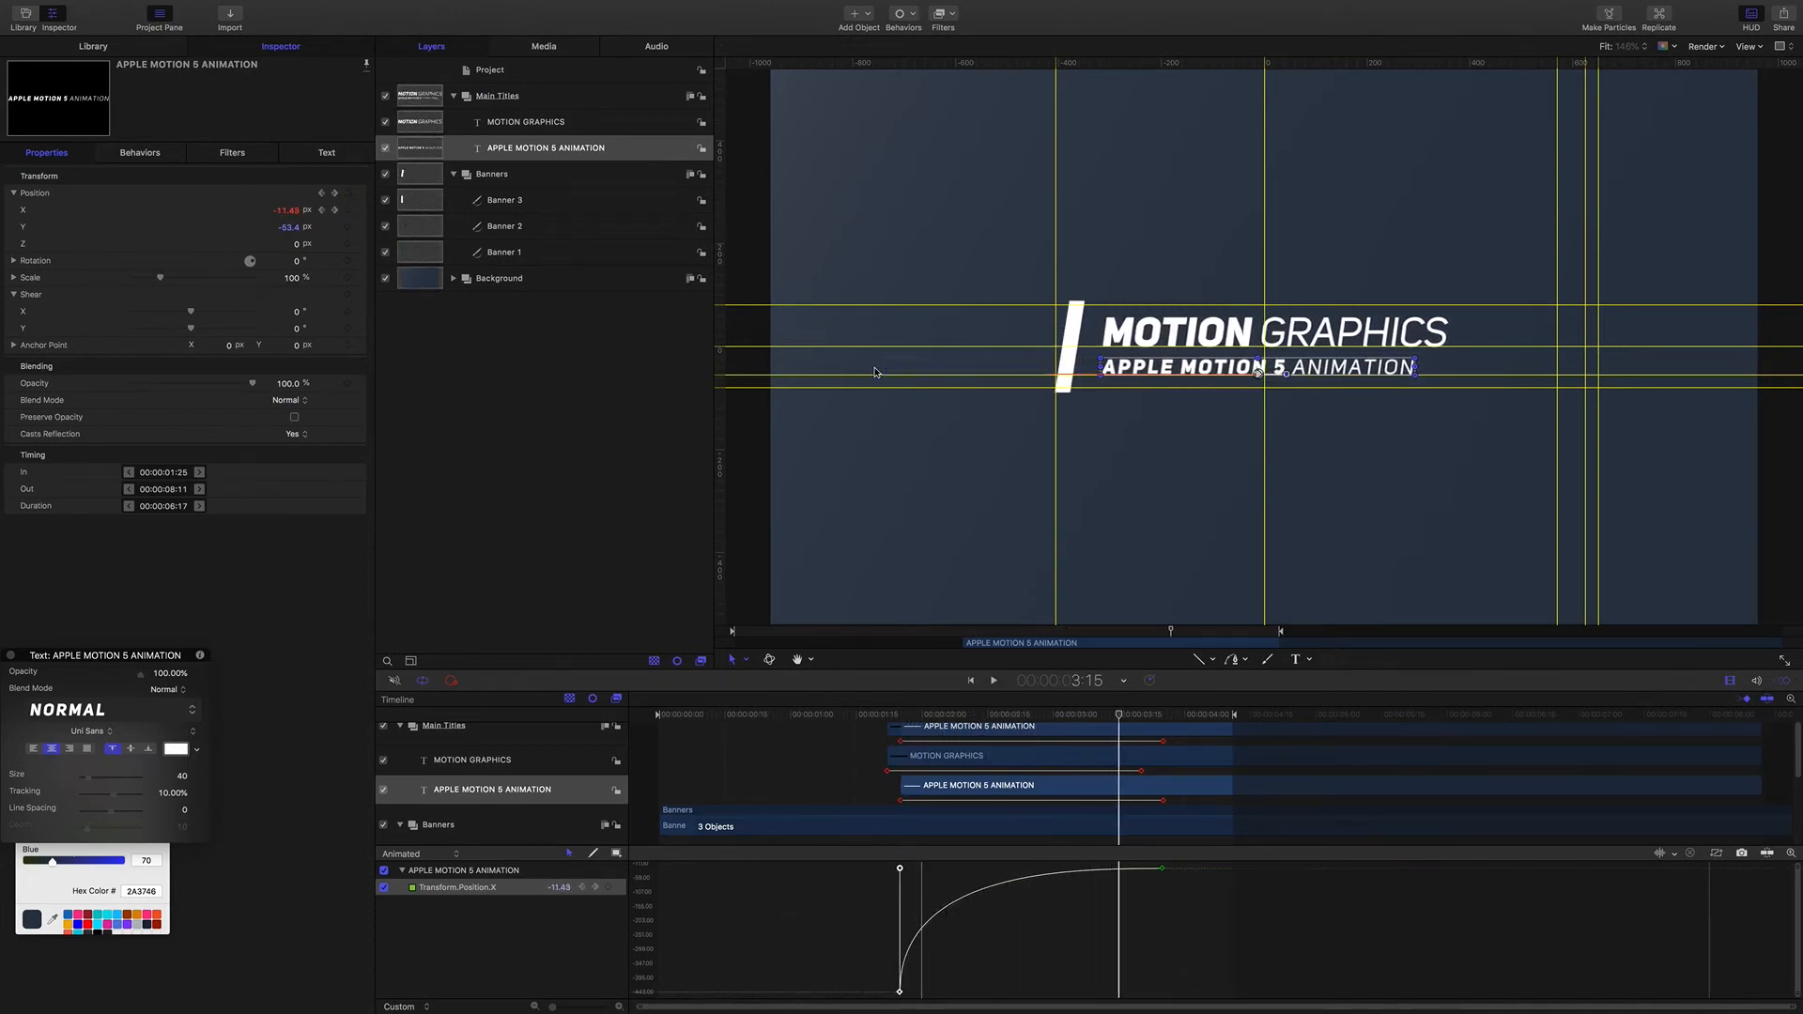
{"action": "key", "text": "super+semicolon"}
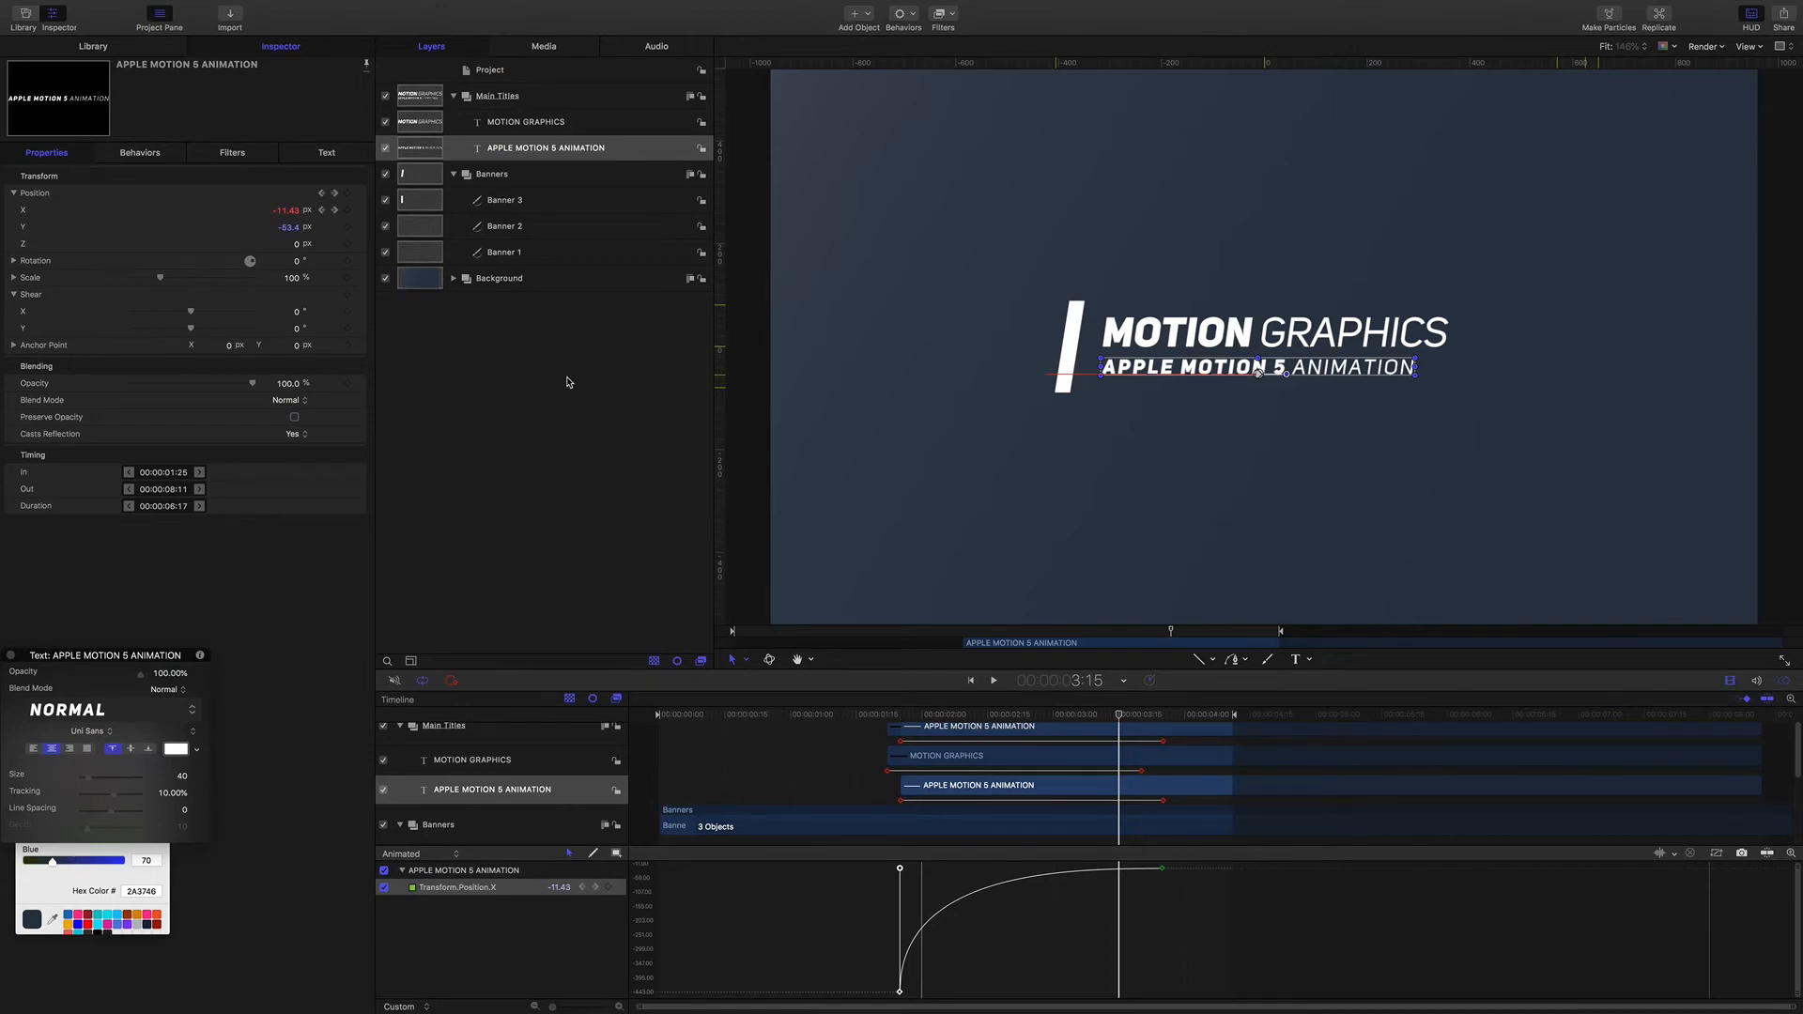
Step: Duplicate Banner 3 and rename the copy to Banner 3 LPO
{"action": "left_click", "coordinate": [507, 202]}
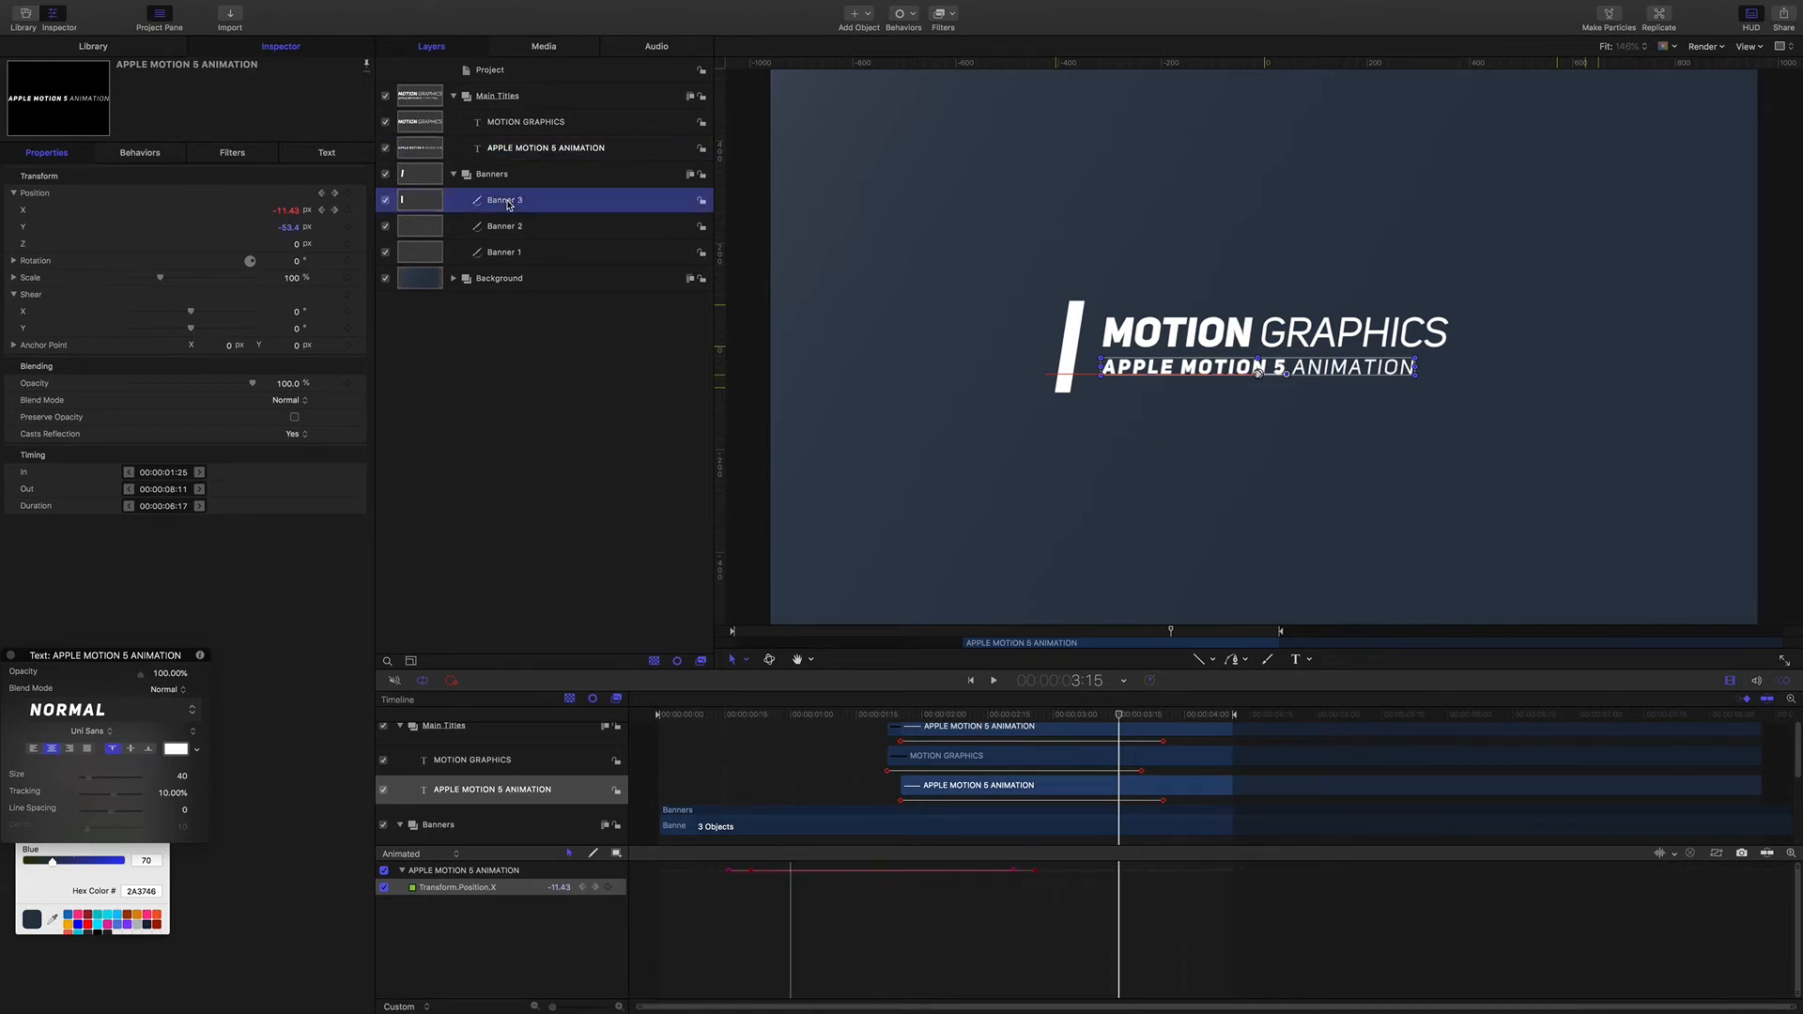
{"action": "key", "text": "super+d"}
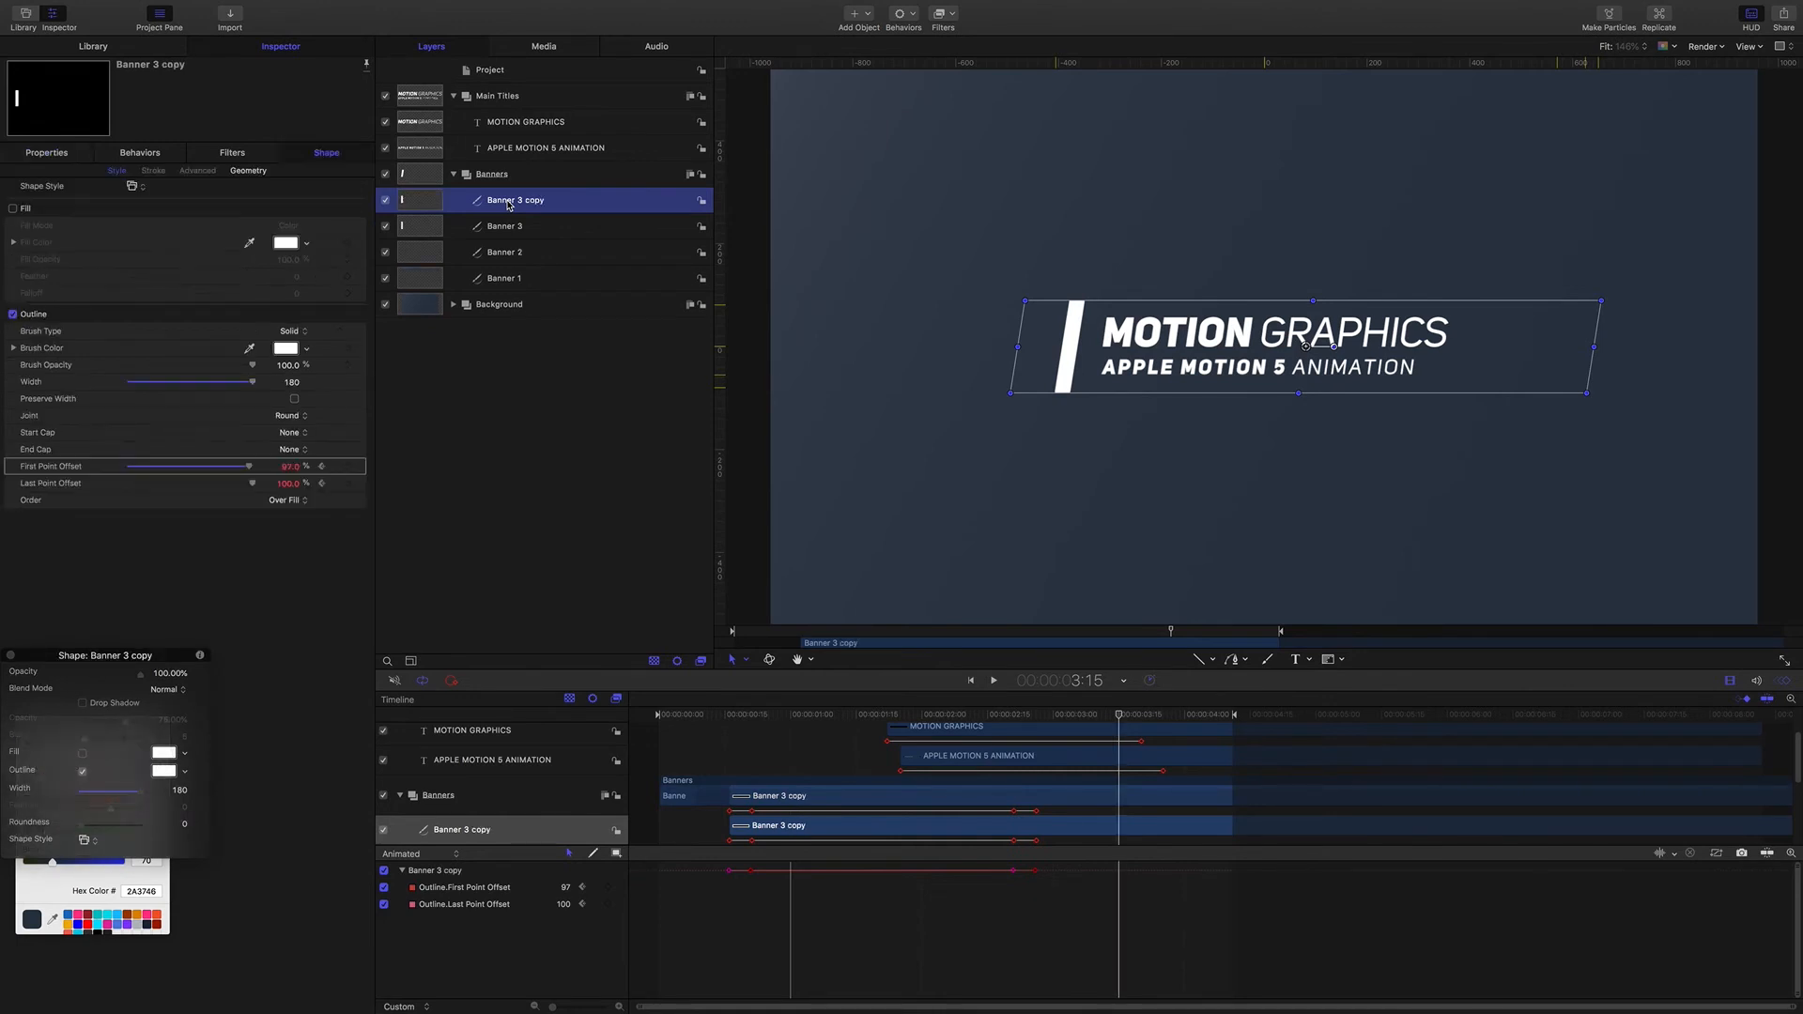
{"action": "double_click", "coordinate": [534, 201]}
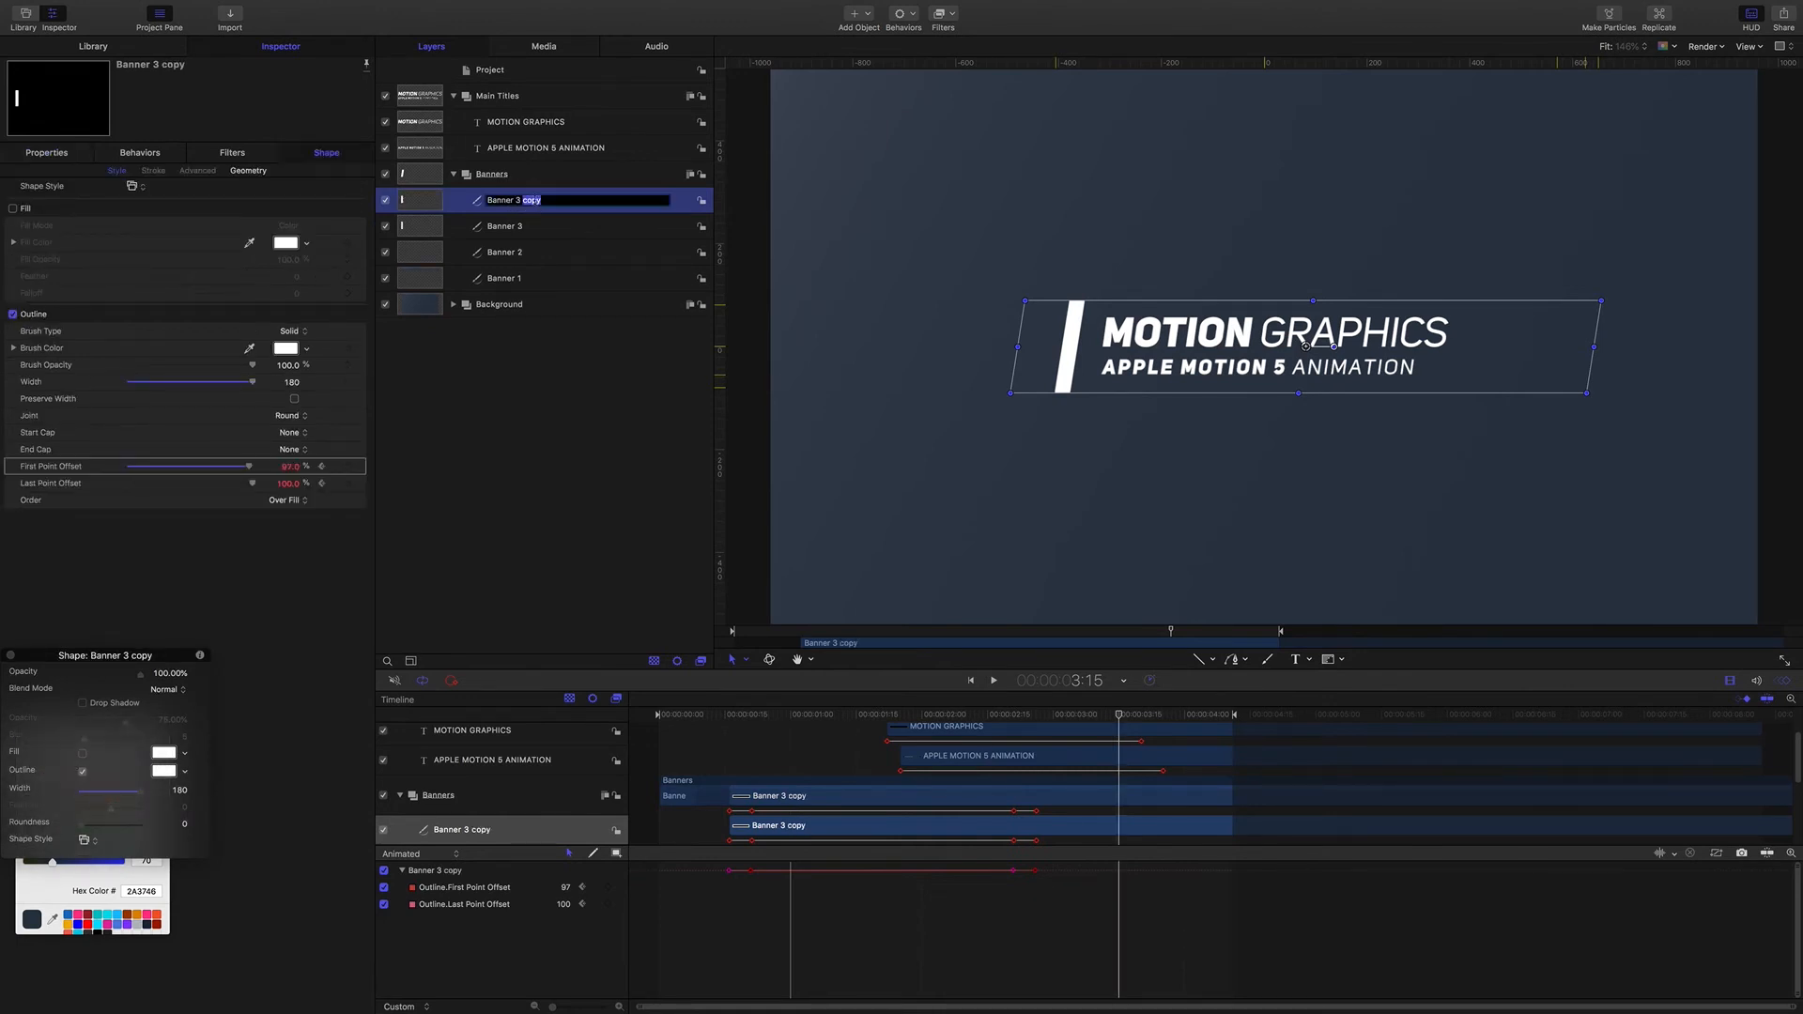
{"action": "type", "text": "LPO"}
{"action": "key", "text": "Return"}
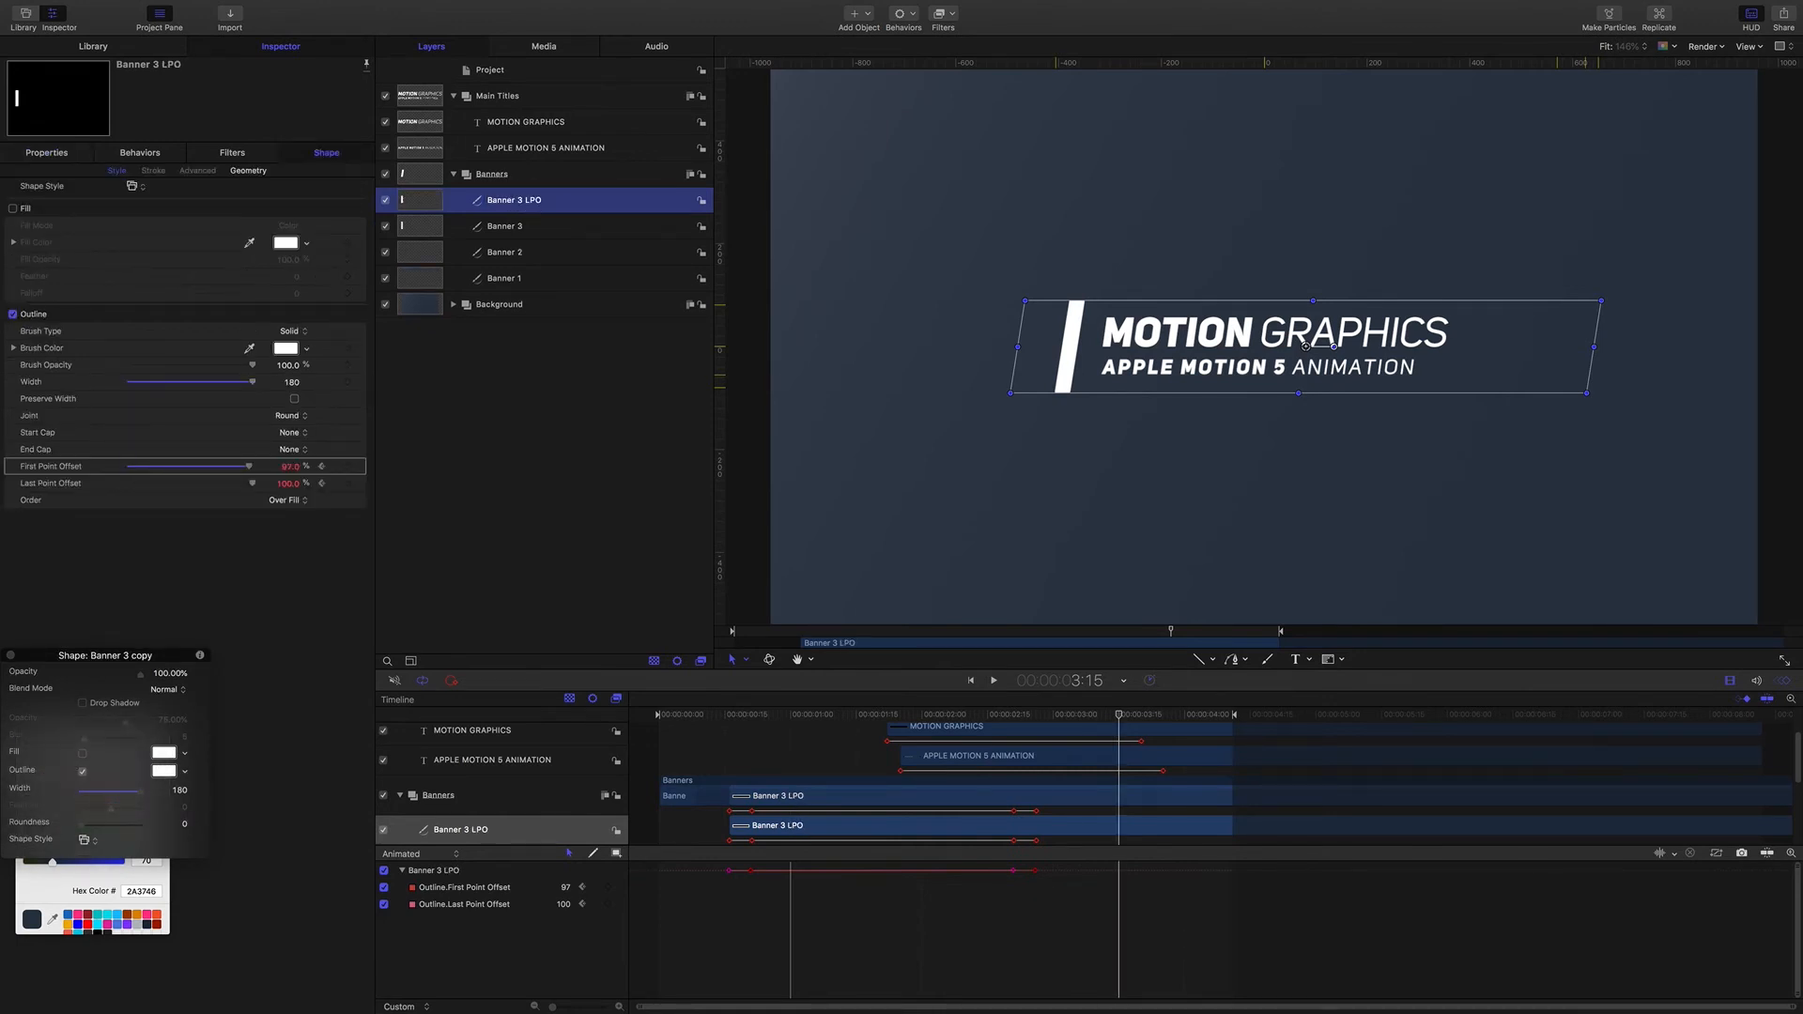
Step: Reset the Last Point Offset animation of Banner 3 LPO and extend the layer's start to the project's first frame
{"action": "left_click", "coordinate": [53, 486]}
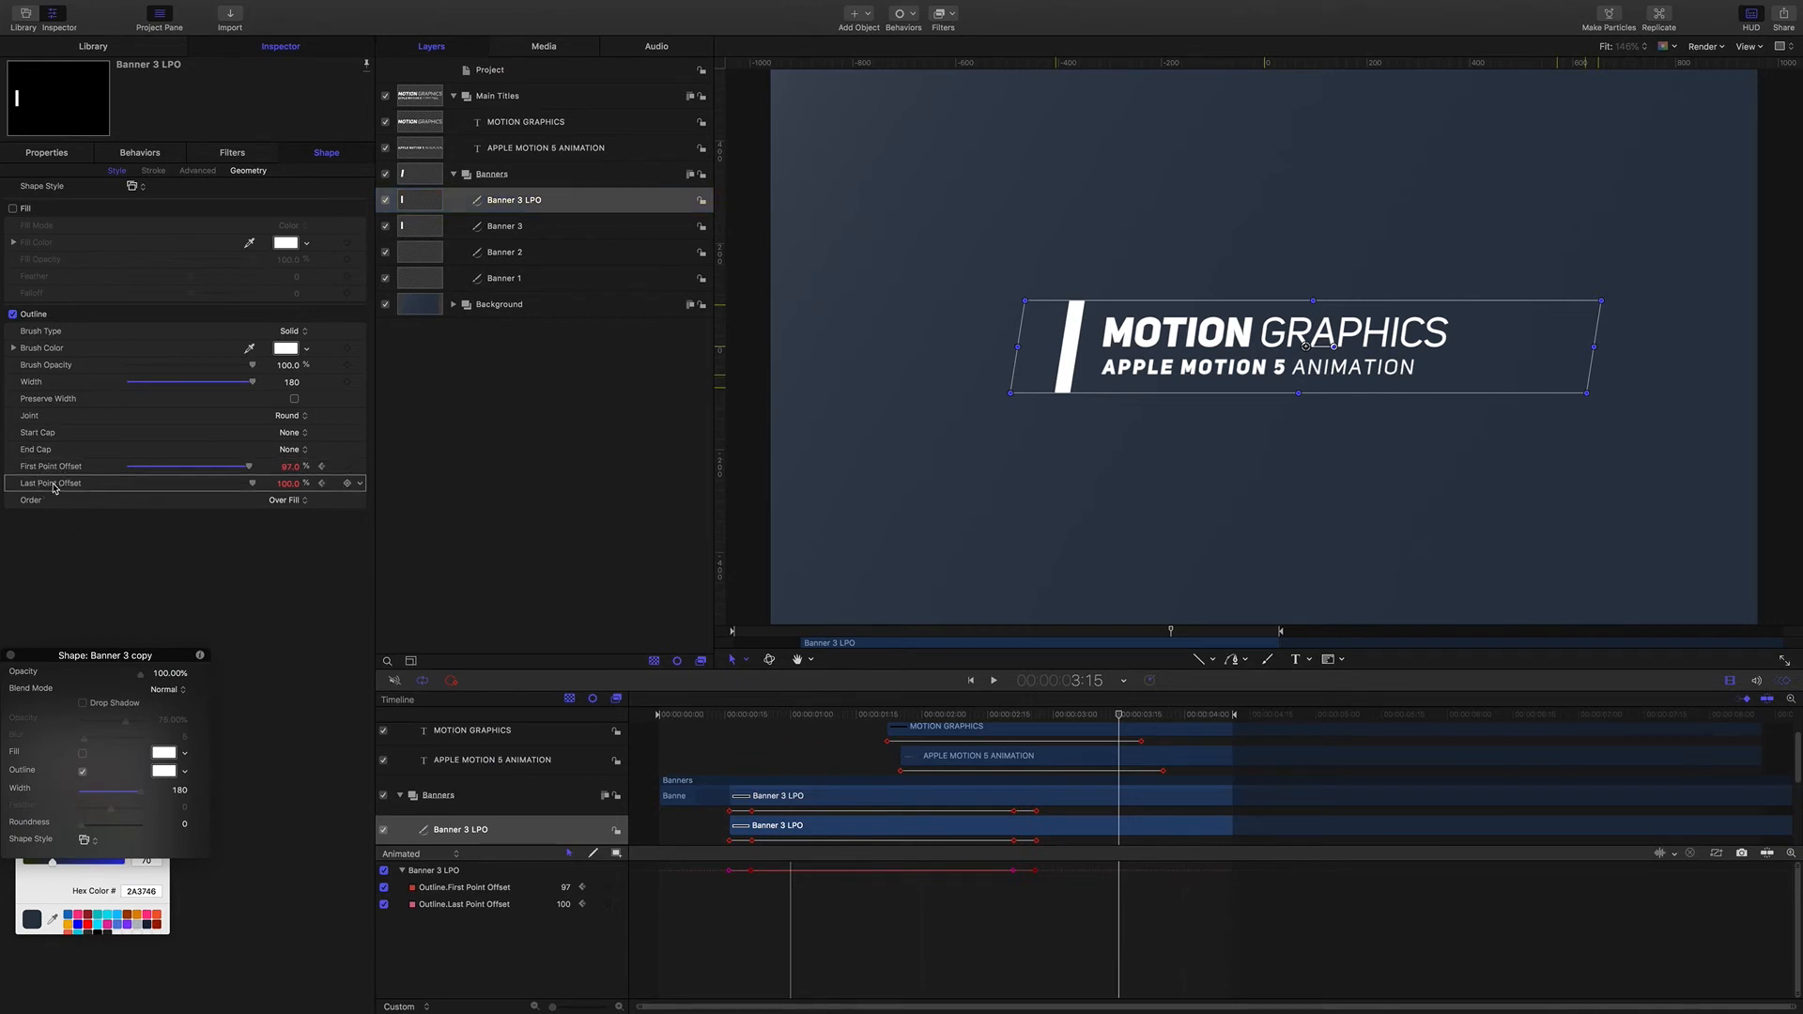
{"action": "left_click", "coordinate": [364, 488]}
{"action": "left_click", "coordinate": [438, 497]}
{"action": "left_click_drag", "start_coordinate": [1122, 716], "coordinate": [573, 691]}
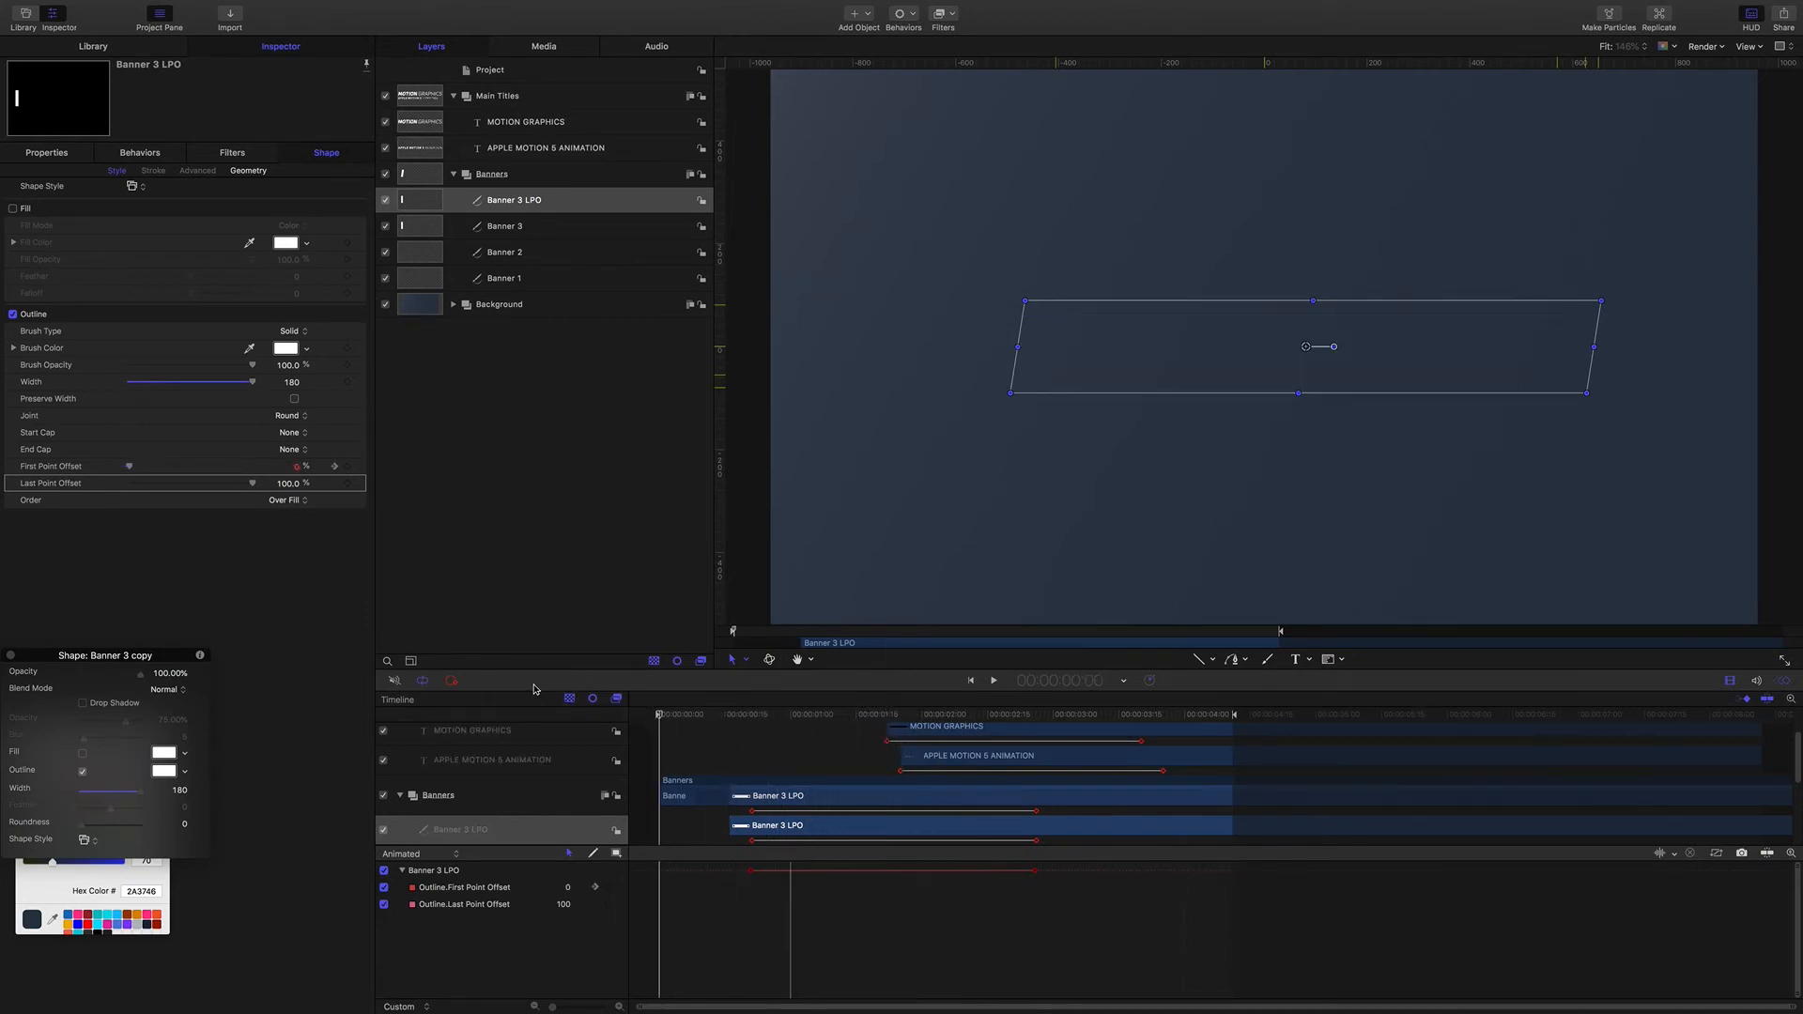
{"action": "left_click", "coordinate": [523, 203]}
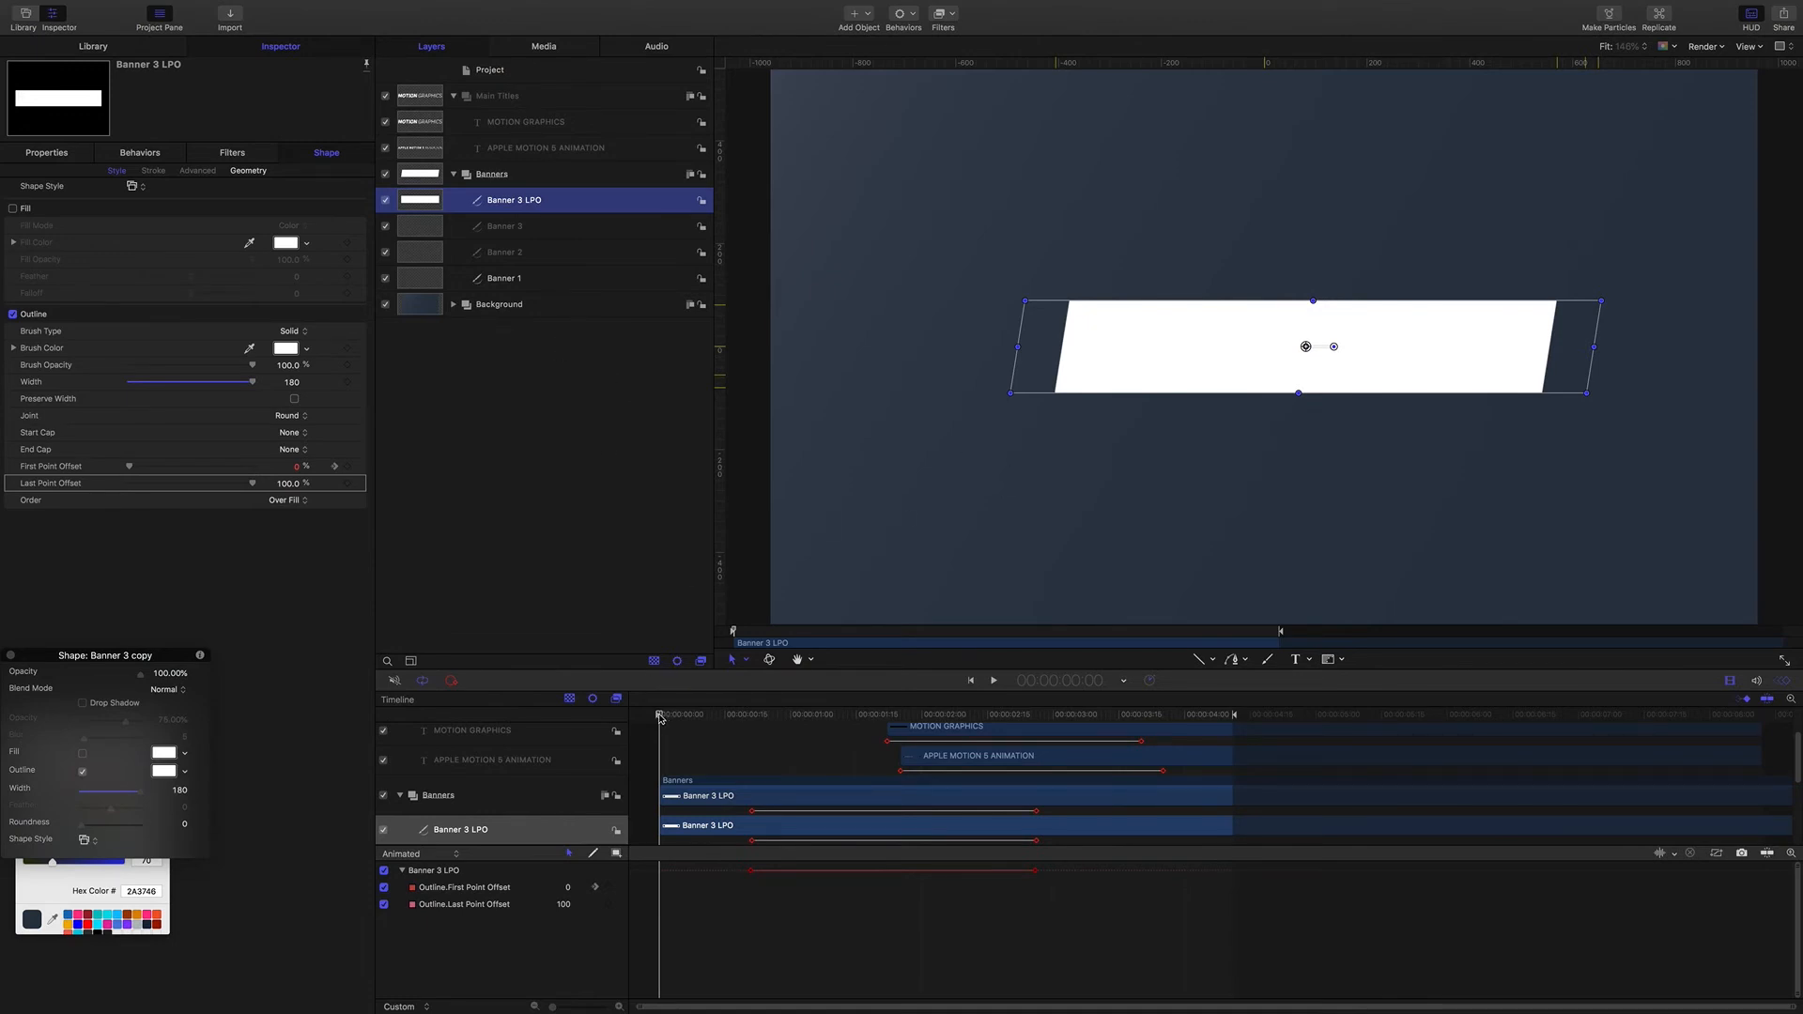
Step: At 1:23, add an image mask to the Main Titles group with Banner 3 LPO as source and the Subtract mask blend mode
{"action": "left_click_drag", "start_coordinate": [660, 717], "coordinate": [893, 737]}
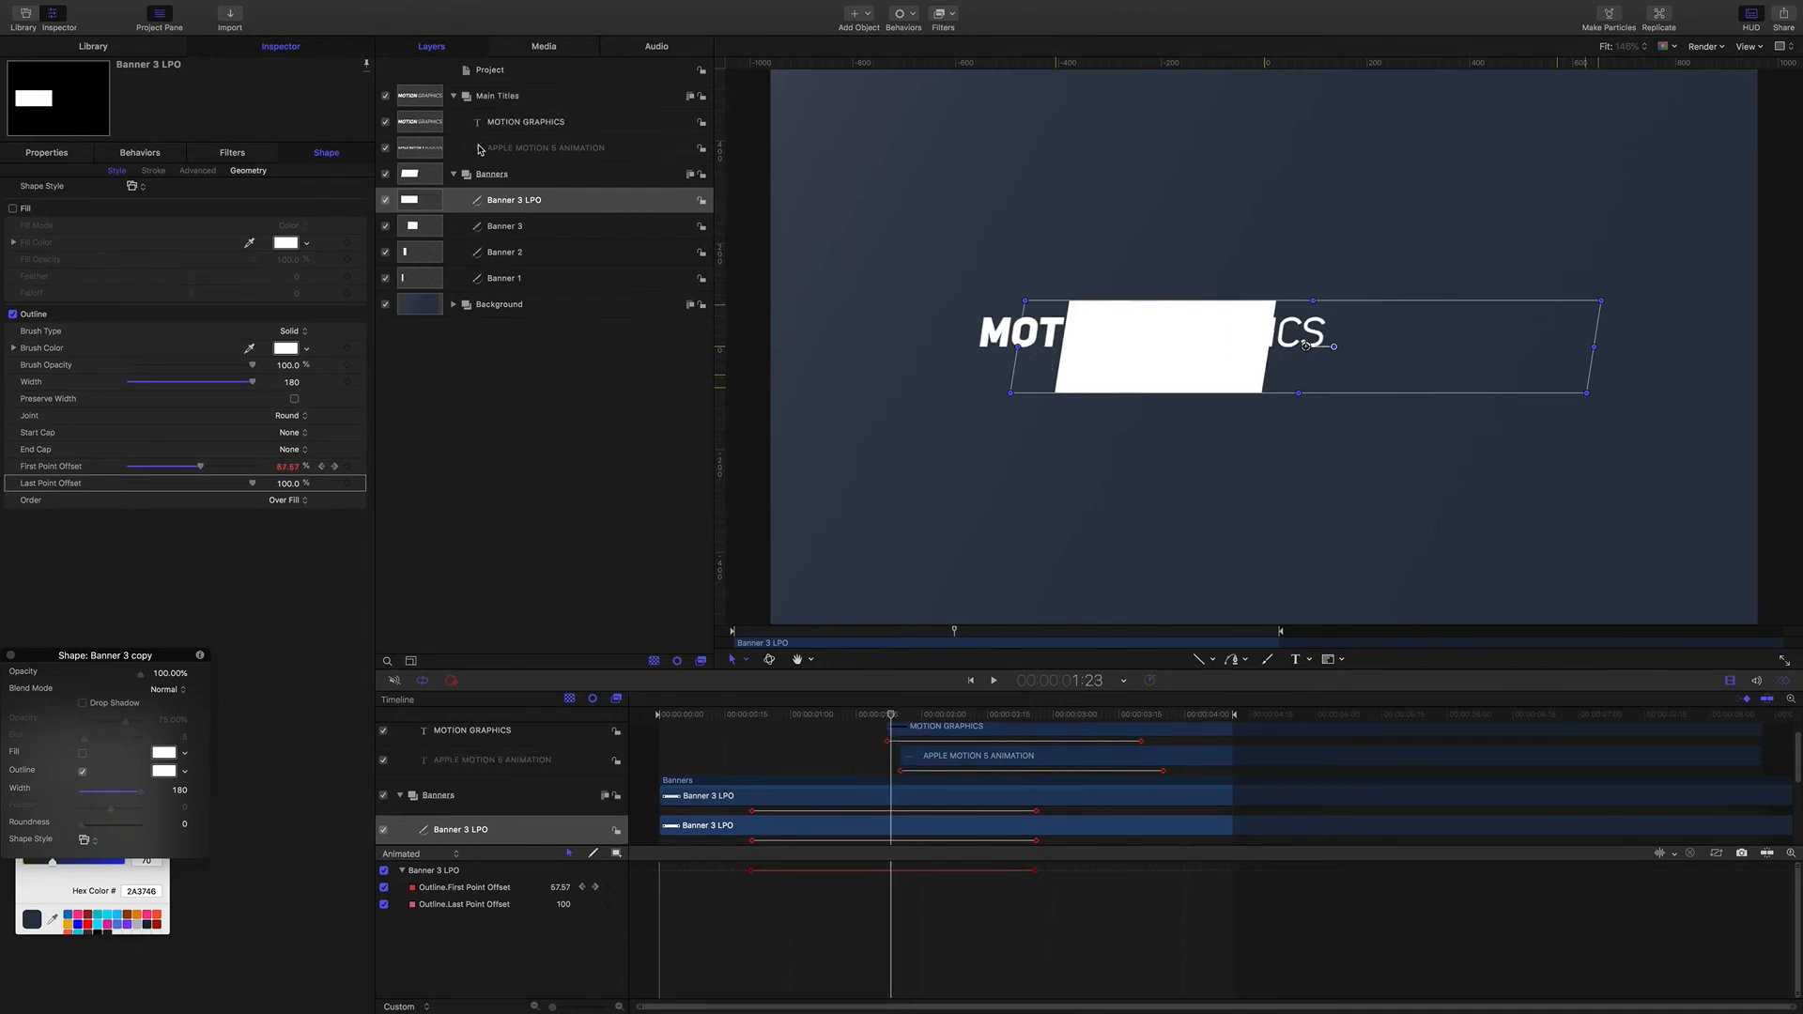
{"action": "left_click", "coordinate": [488, 100]}
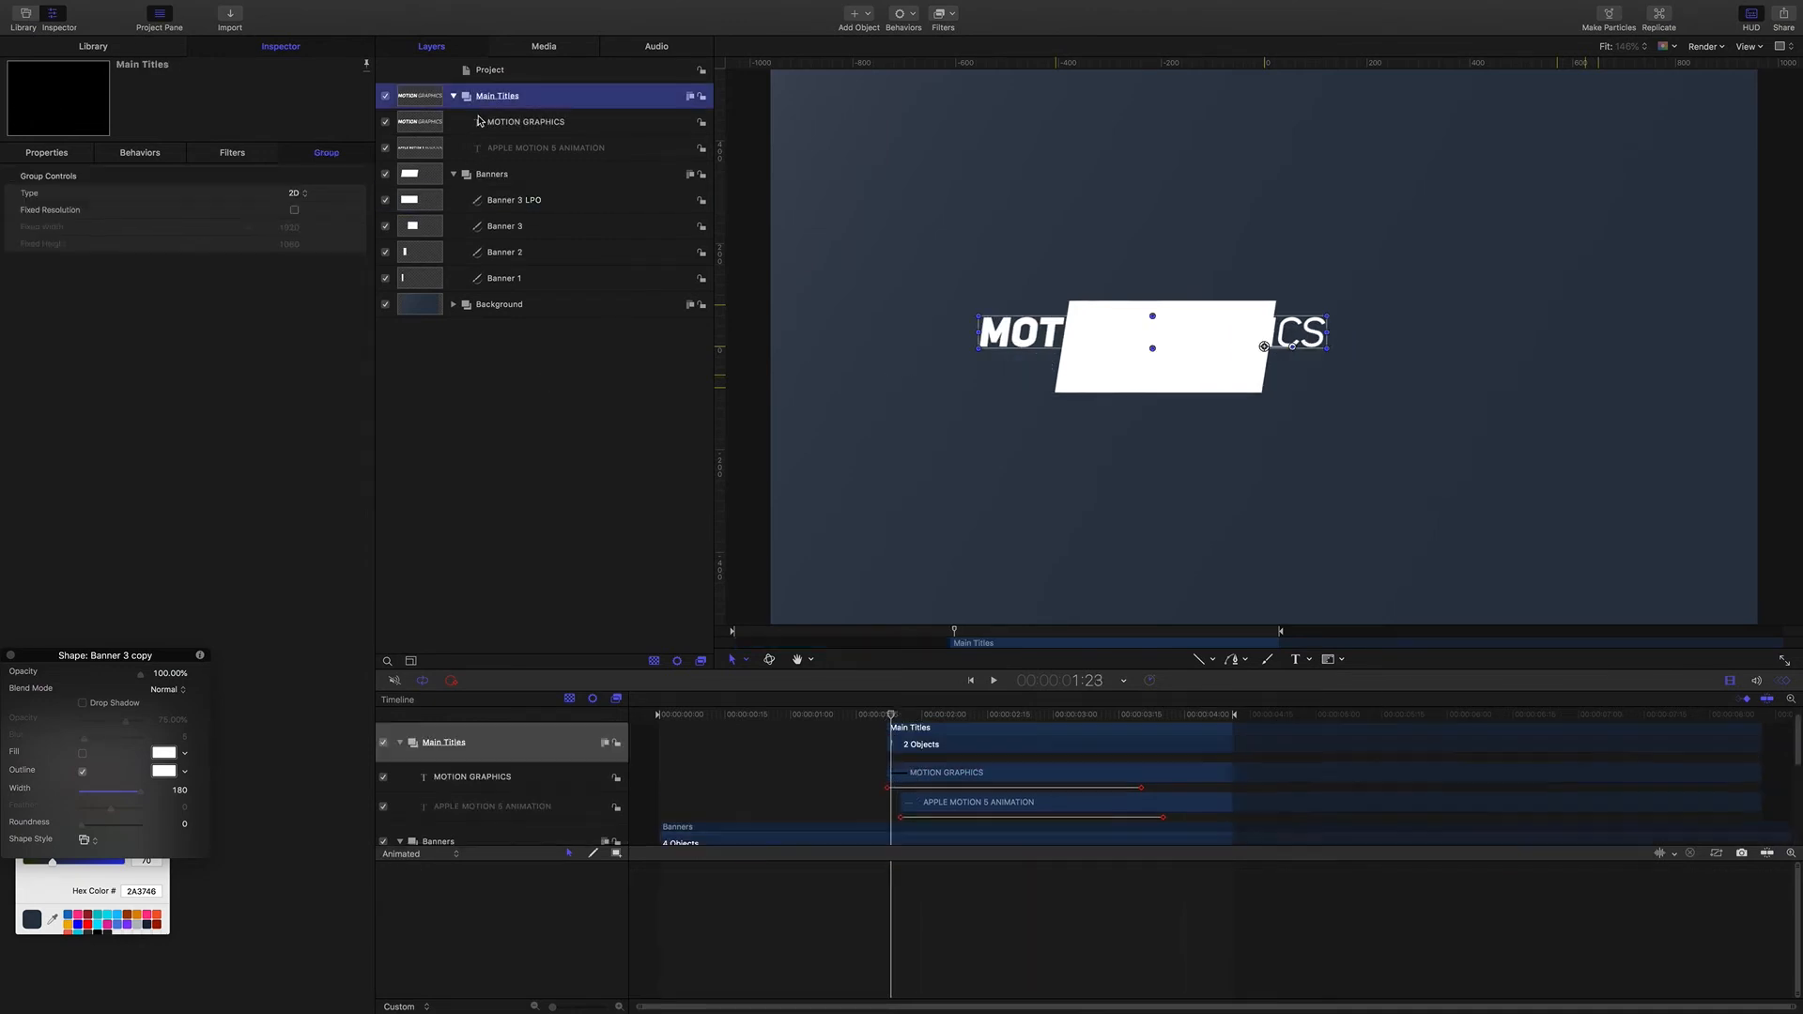
{"action": "right_click", "coordinate": [489, 103]}
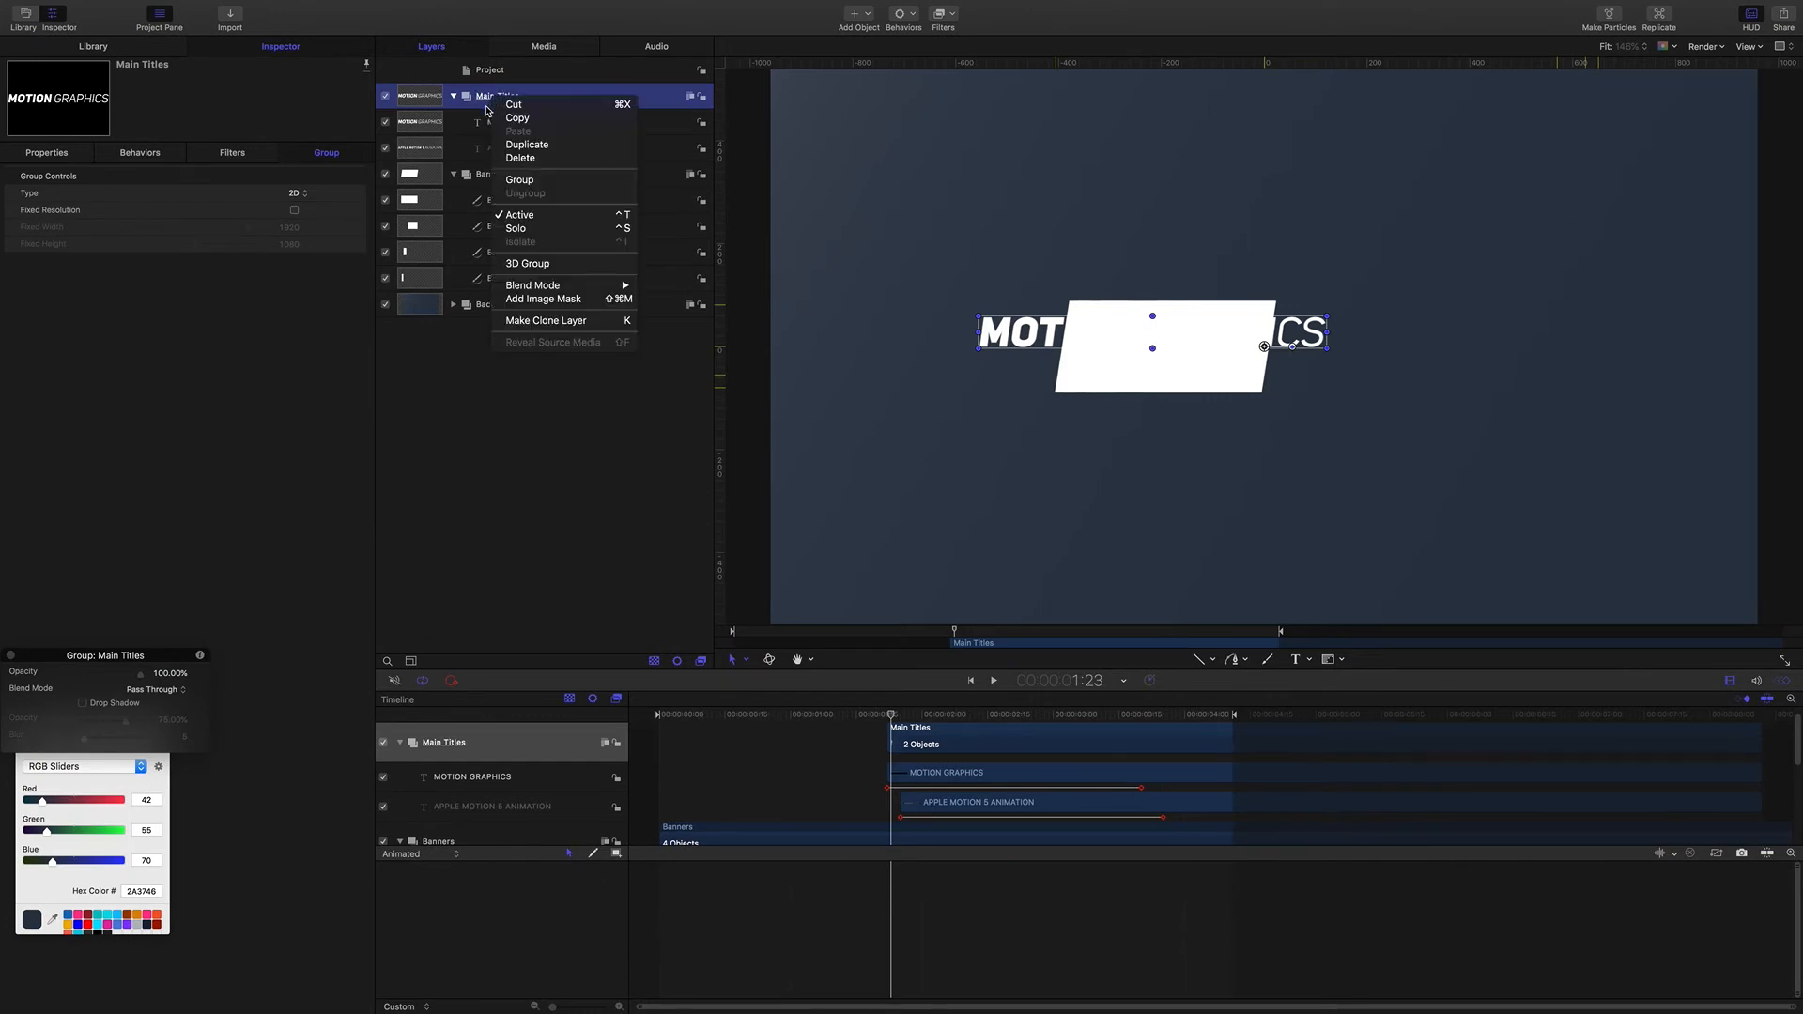
{"action": "left_click", "coordinate": [522, 301]}
{"action": "left_click_drag", "start_coordinate": [516, 230], "coordinate": [286, 204]}
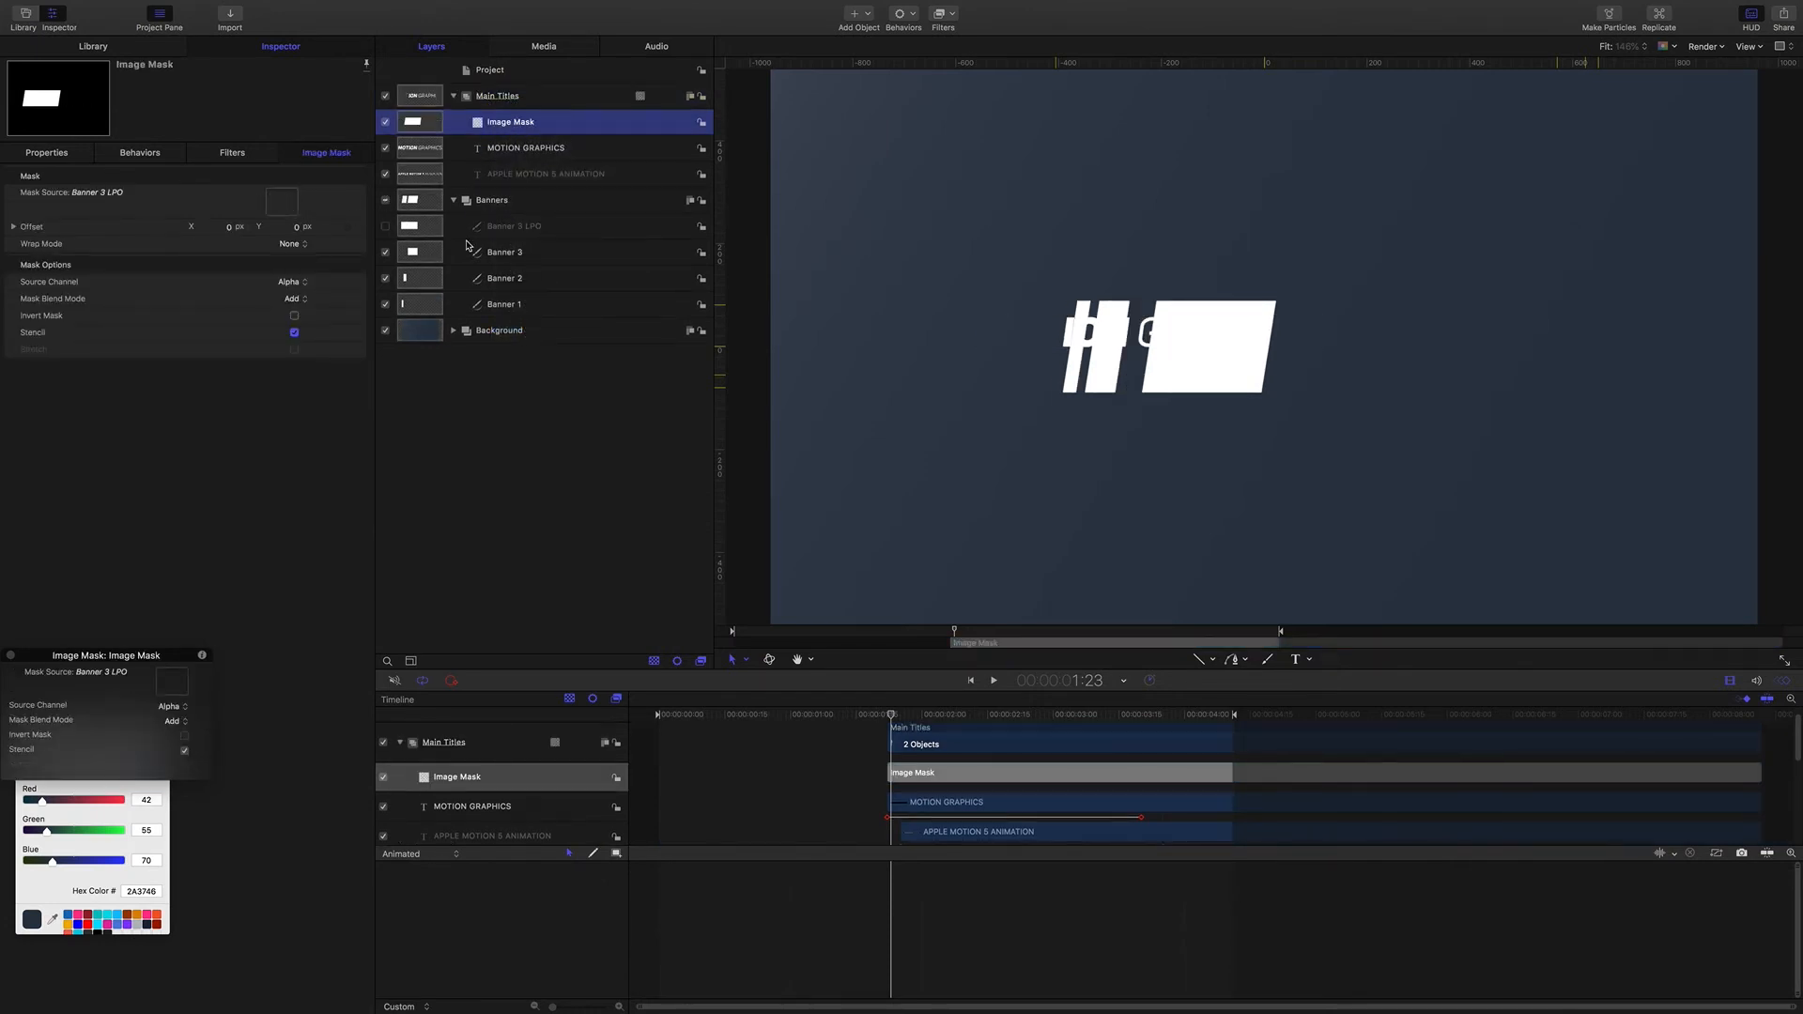
{"action": "left_click", "coordinate": [302, 300]}
{"action": "left_click", "coordinate": [293, 315]}
Step: At 1:22, draw a four-point Bezier mask on Main Titles covering the area left of the first slanted banner
{"action": "mouse_move", "coordinate": [891, 715]}
{"action": "left_mouse_down"}
{"action": "mouse_move", "coordinate": [870, 716]}
{"action": "mouse_move", "coordinate": [933, 718]}
{"action": "mouse_move", "coordinate": [891, 717]}
{"action": "left_mouse_up"}
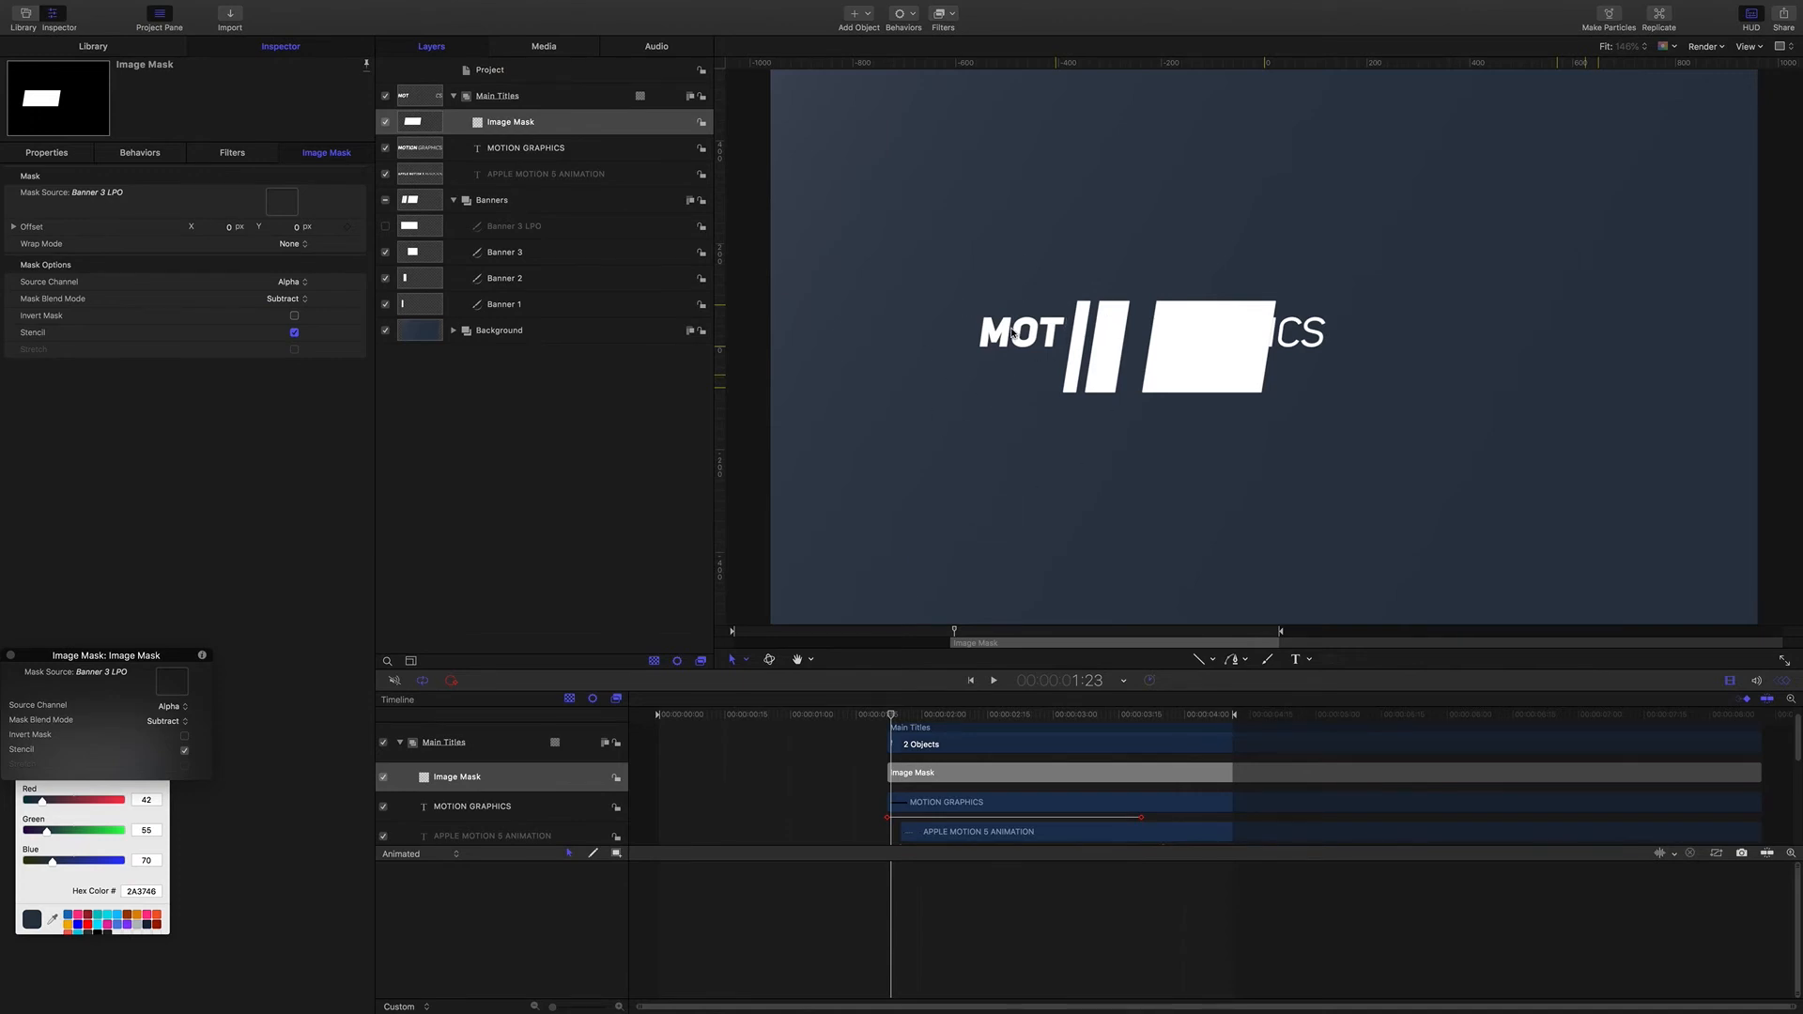
{"action": "left_click_drag", "start_coordinate": [891, 719], "coordinate": [886, 718]}
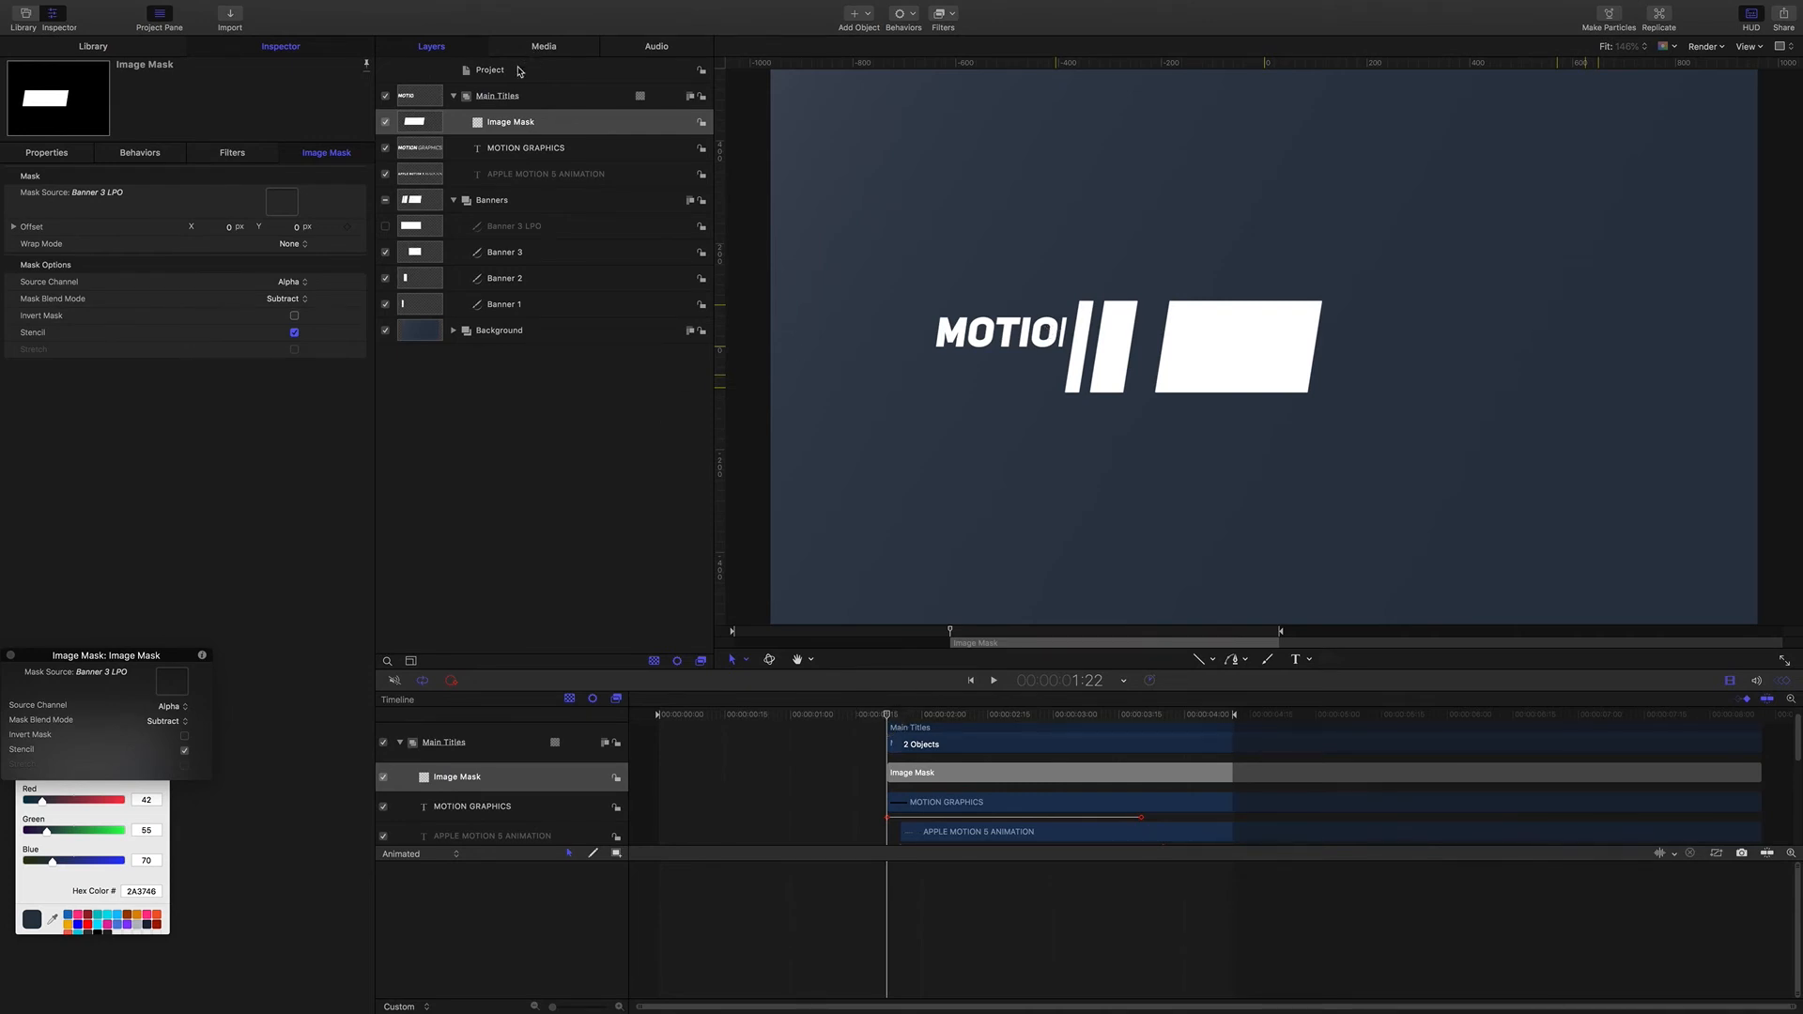
{"action": "left_click", "coordinate": [495, 98]}
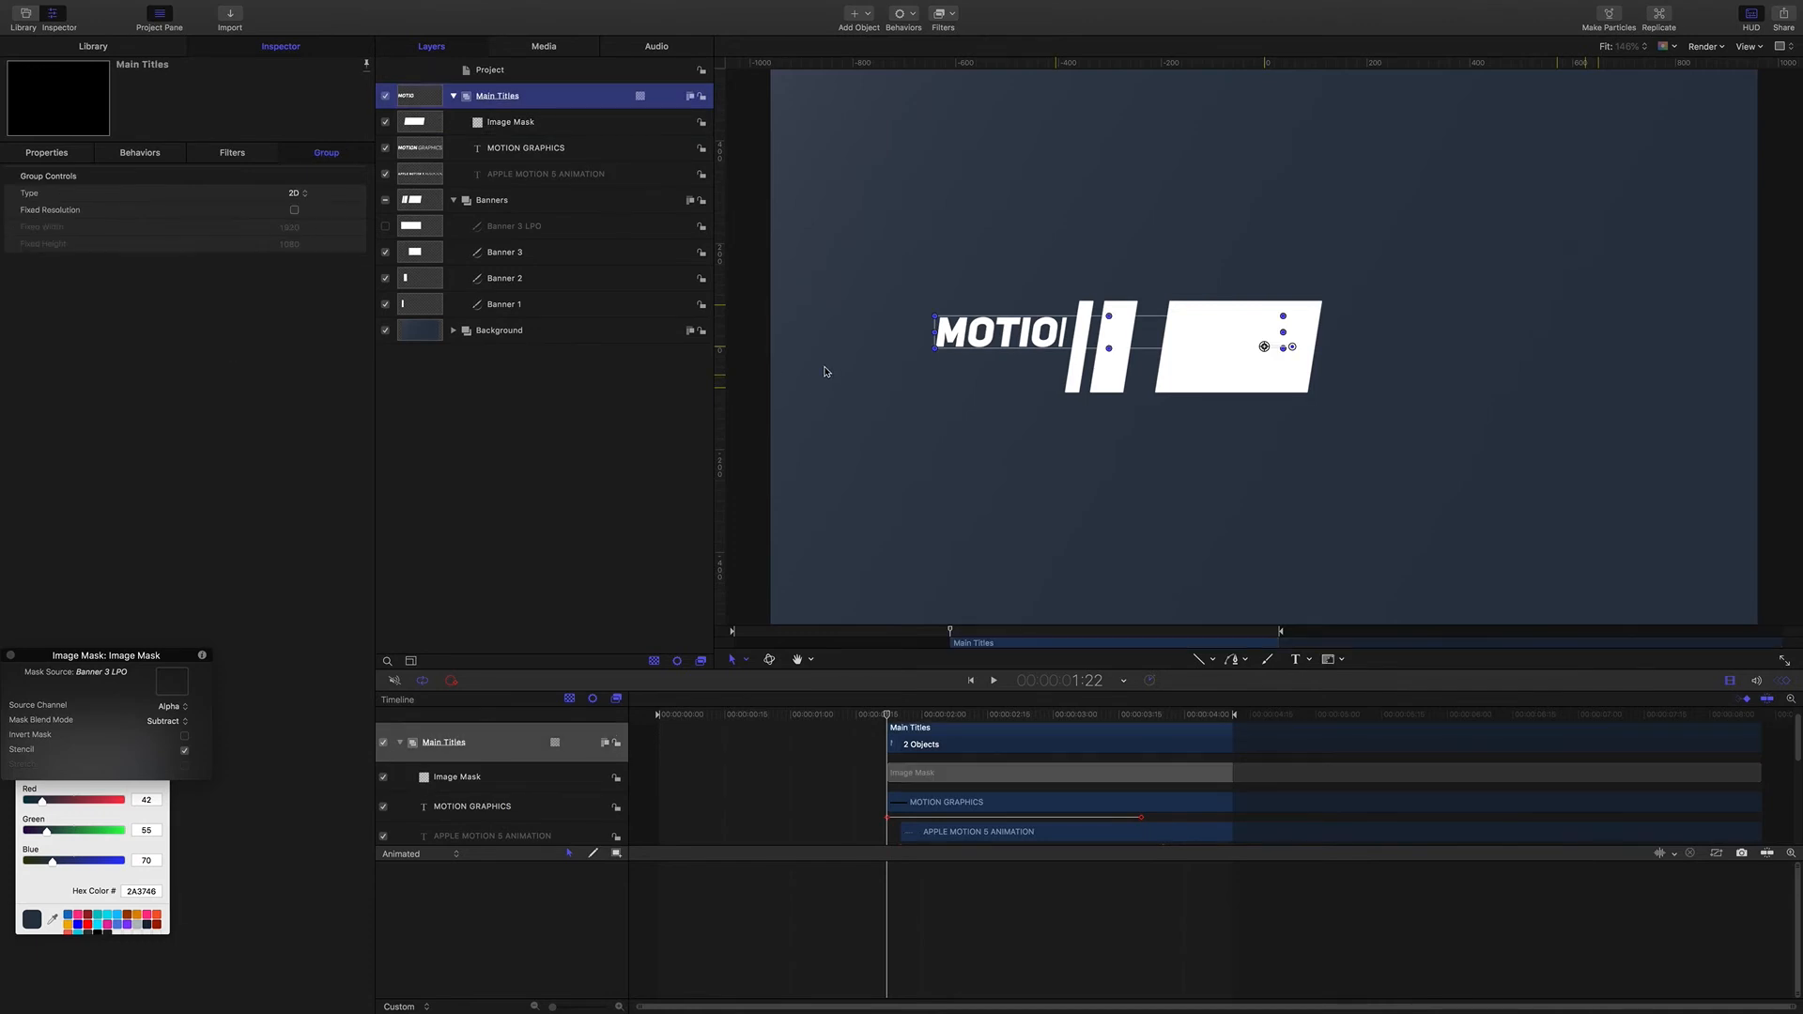
{"action": "left_click", "coordinate": [1343, 663]}
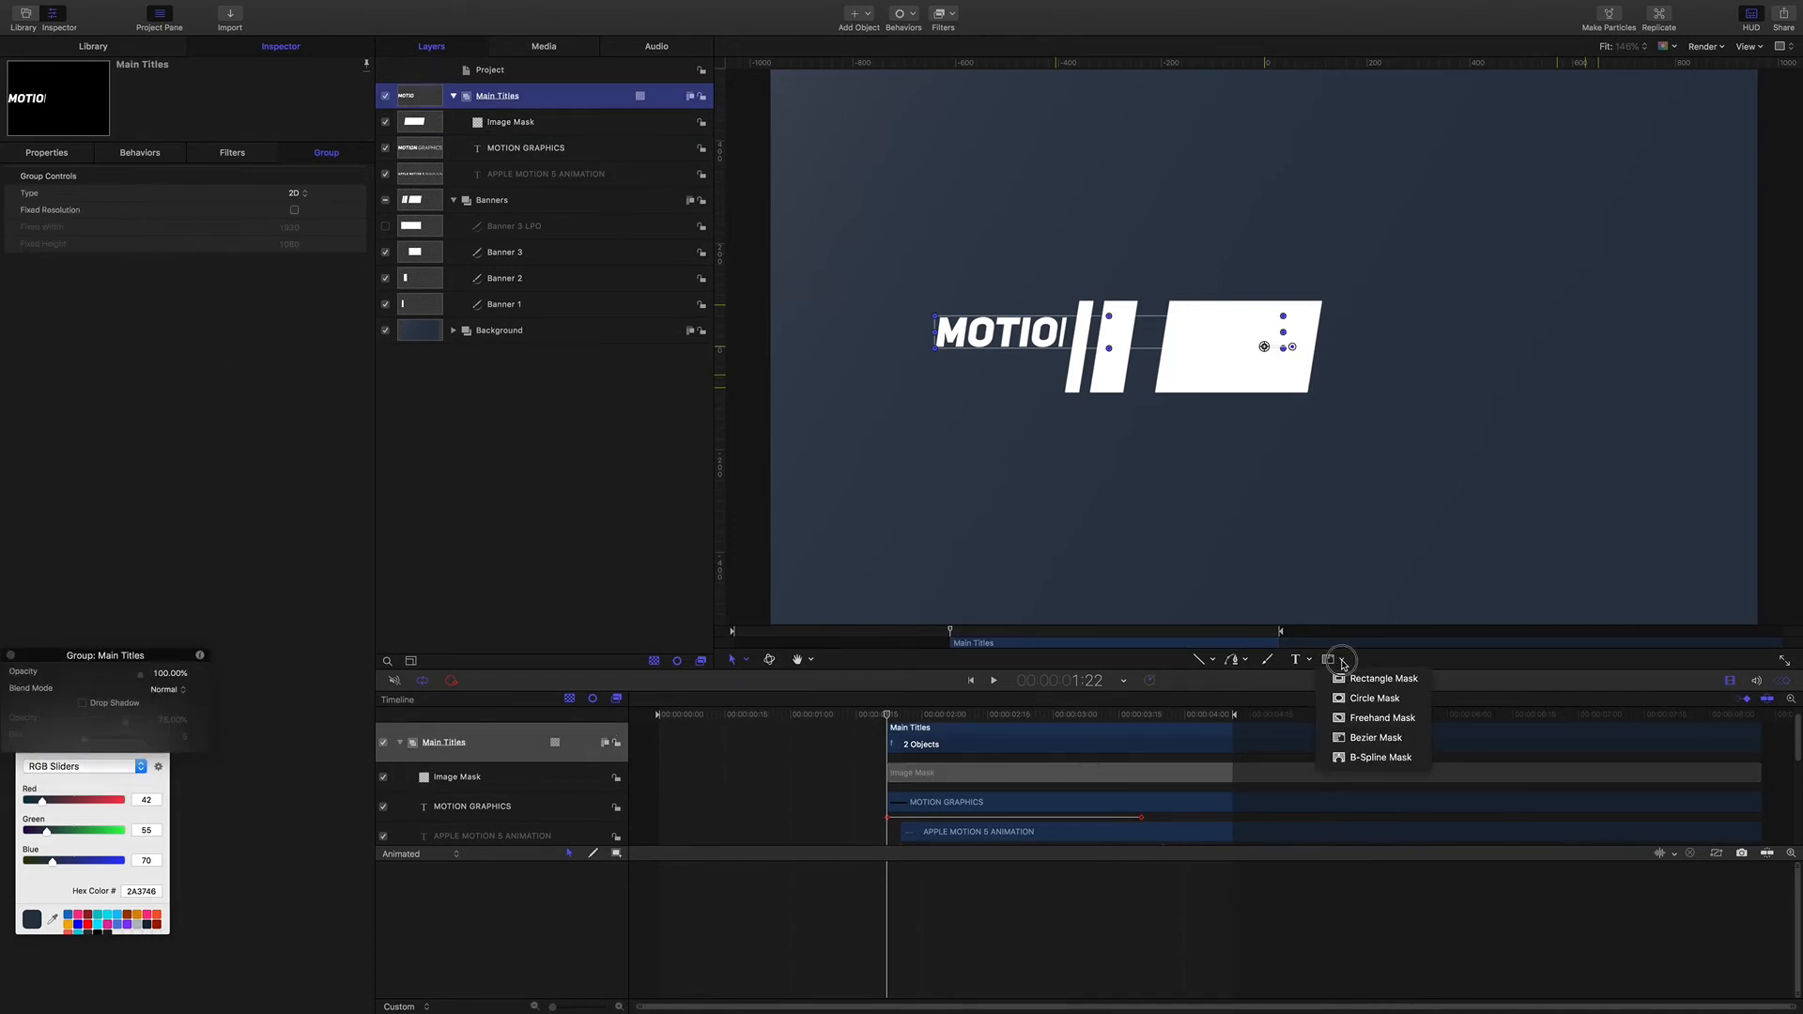
{"action": "left_click", "coordinate": [1357, 733]}
{"action": "left_click", "coordinate": [1088, 293]}
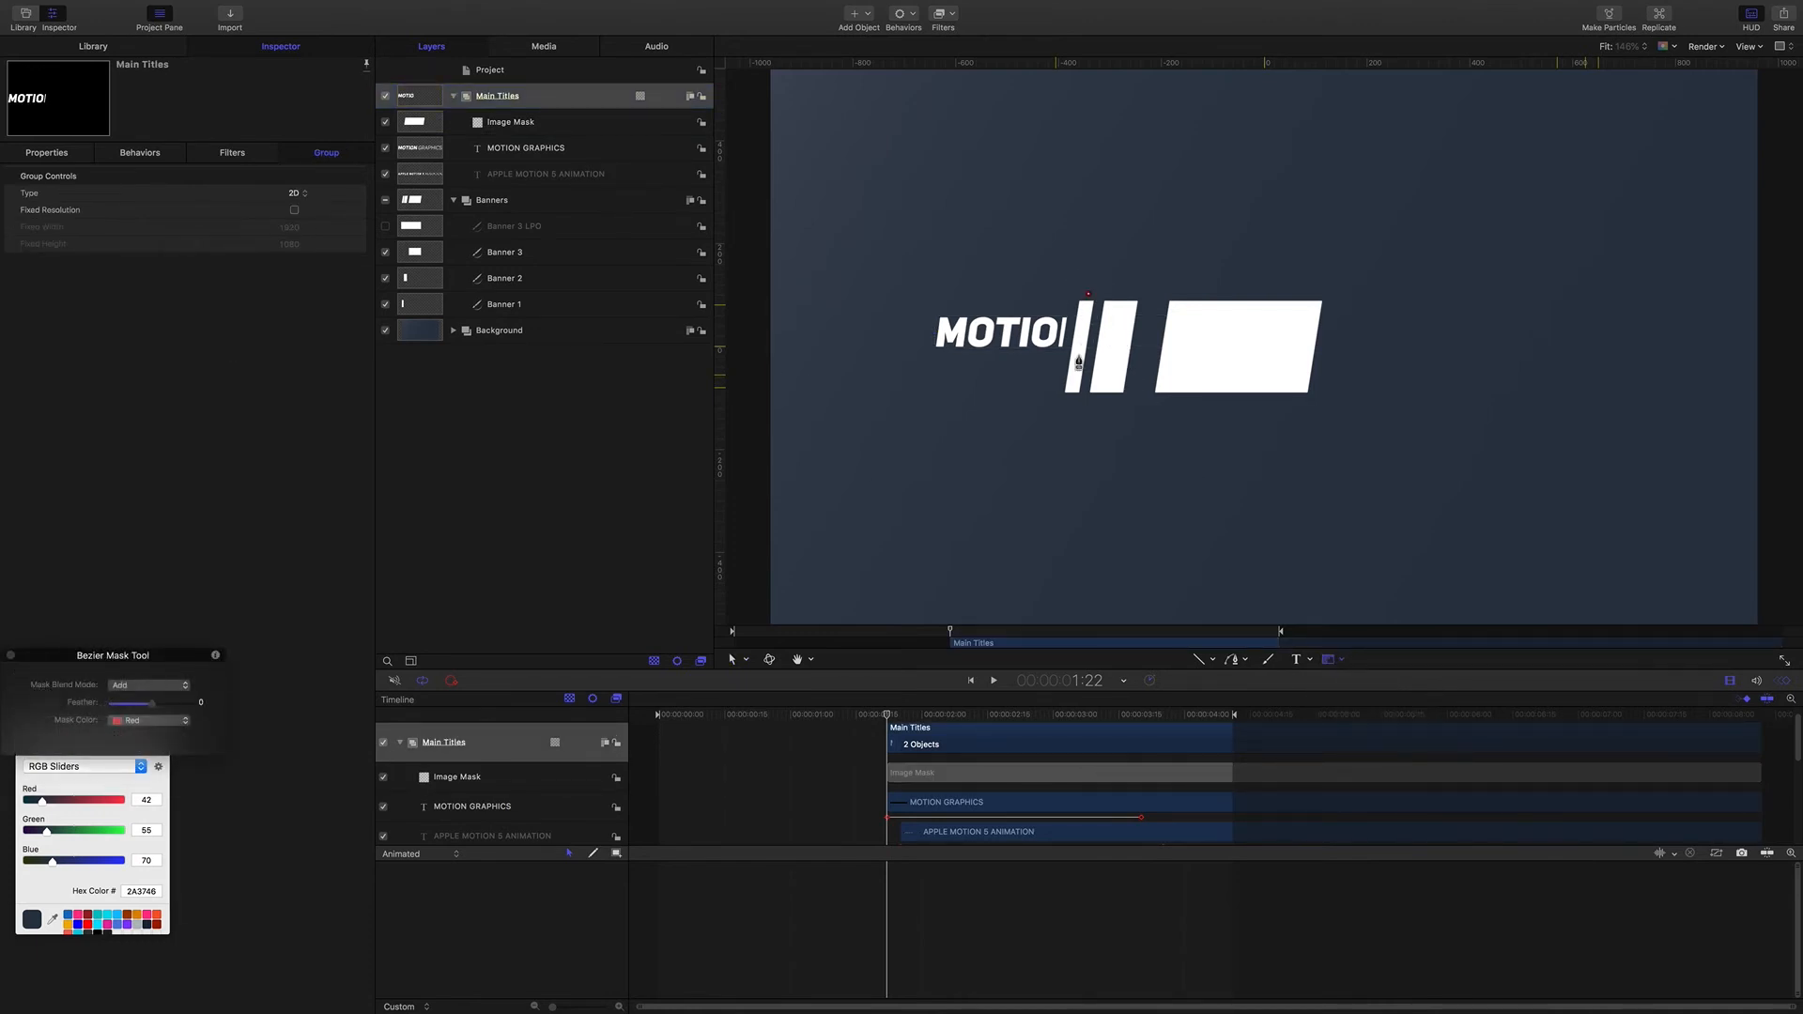
{"action": "left_click", "coordinate": [1069, 405]}
{"action": "left_click", "coordinate": [769, 432]}
{"action": "left_click", "coordinate": [764, 213]}
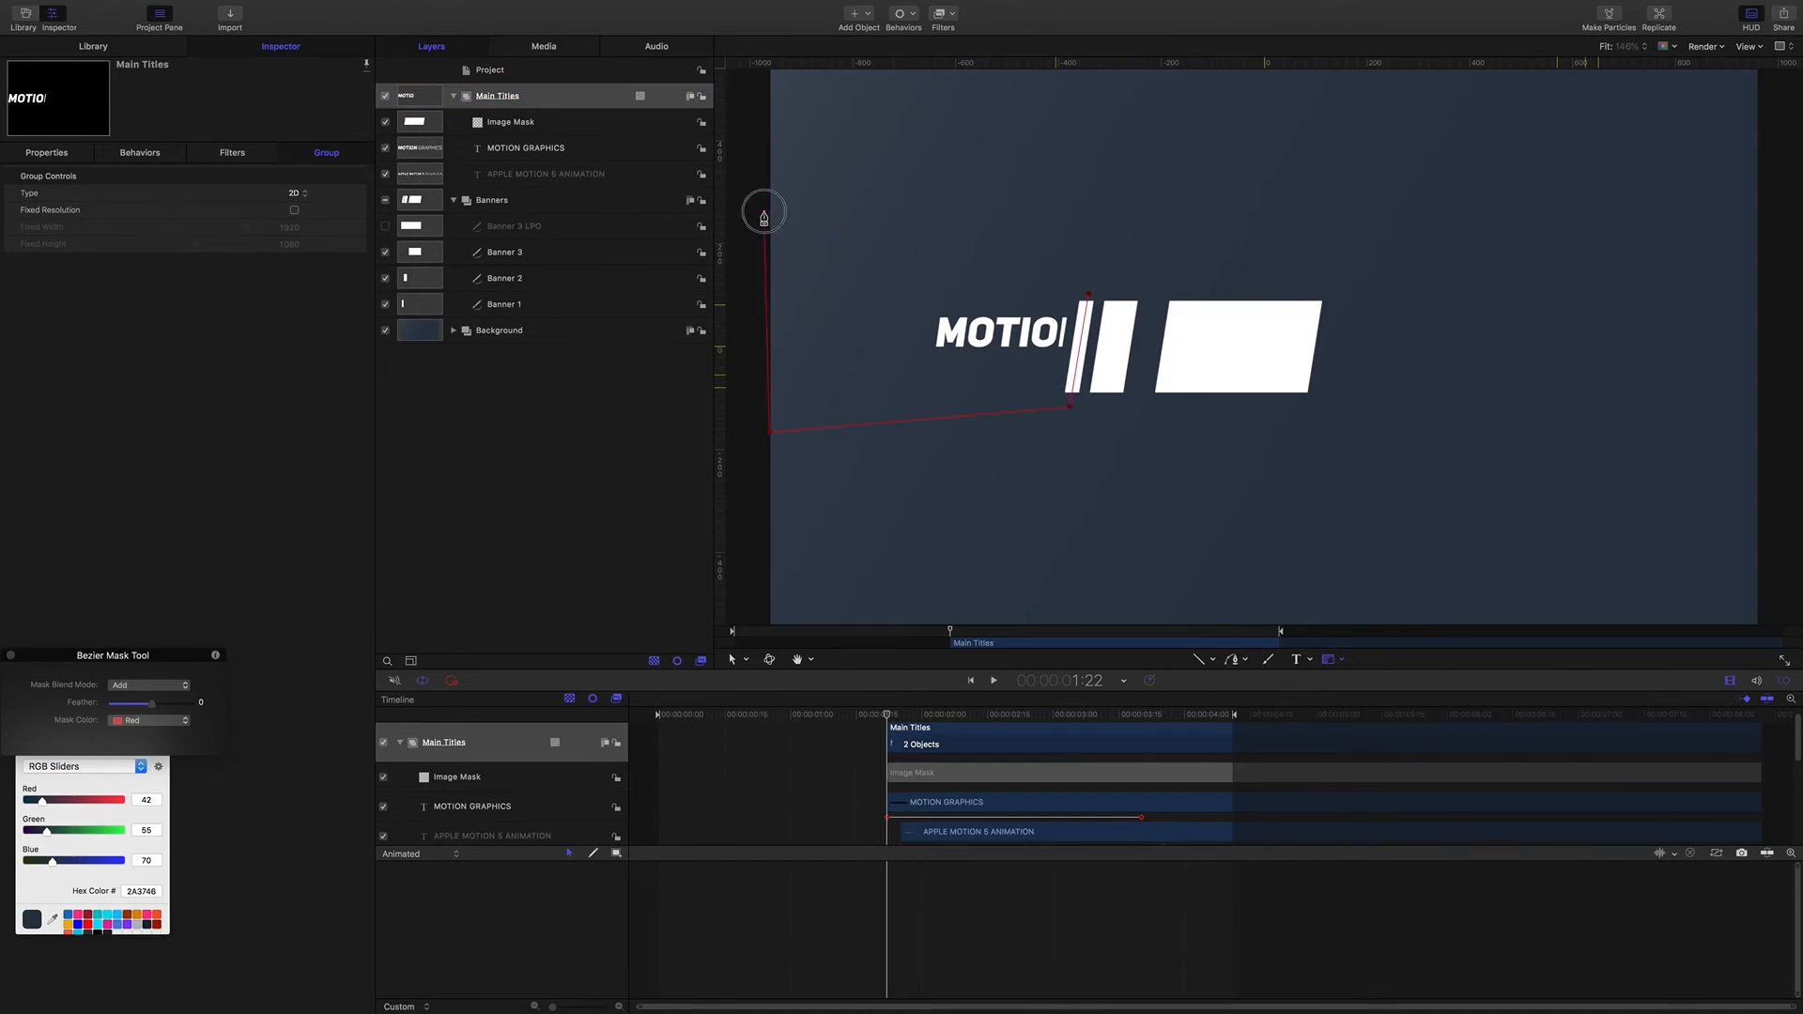
{"action": "left_click", "coordinate": [1088, 296]}
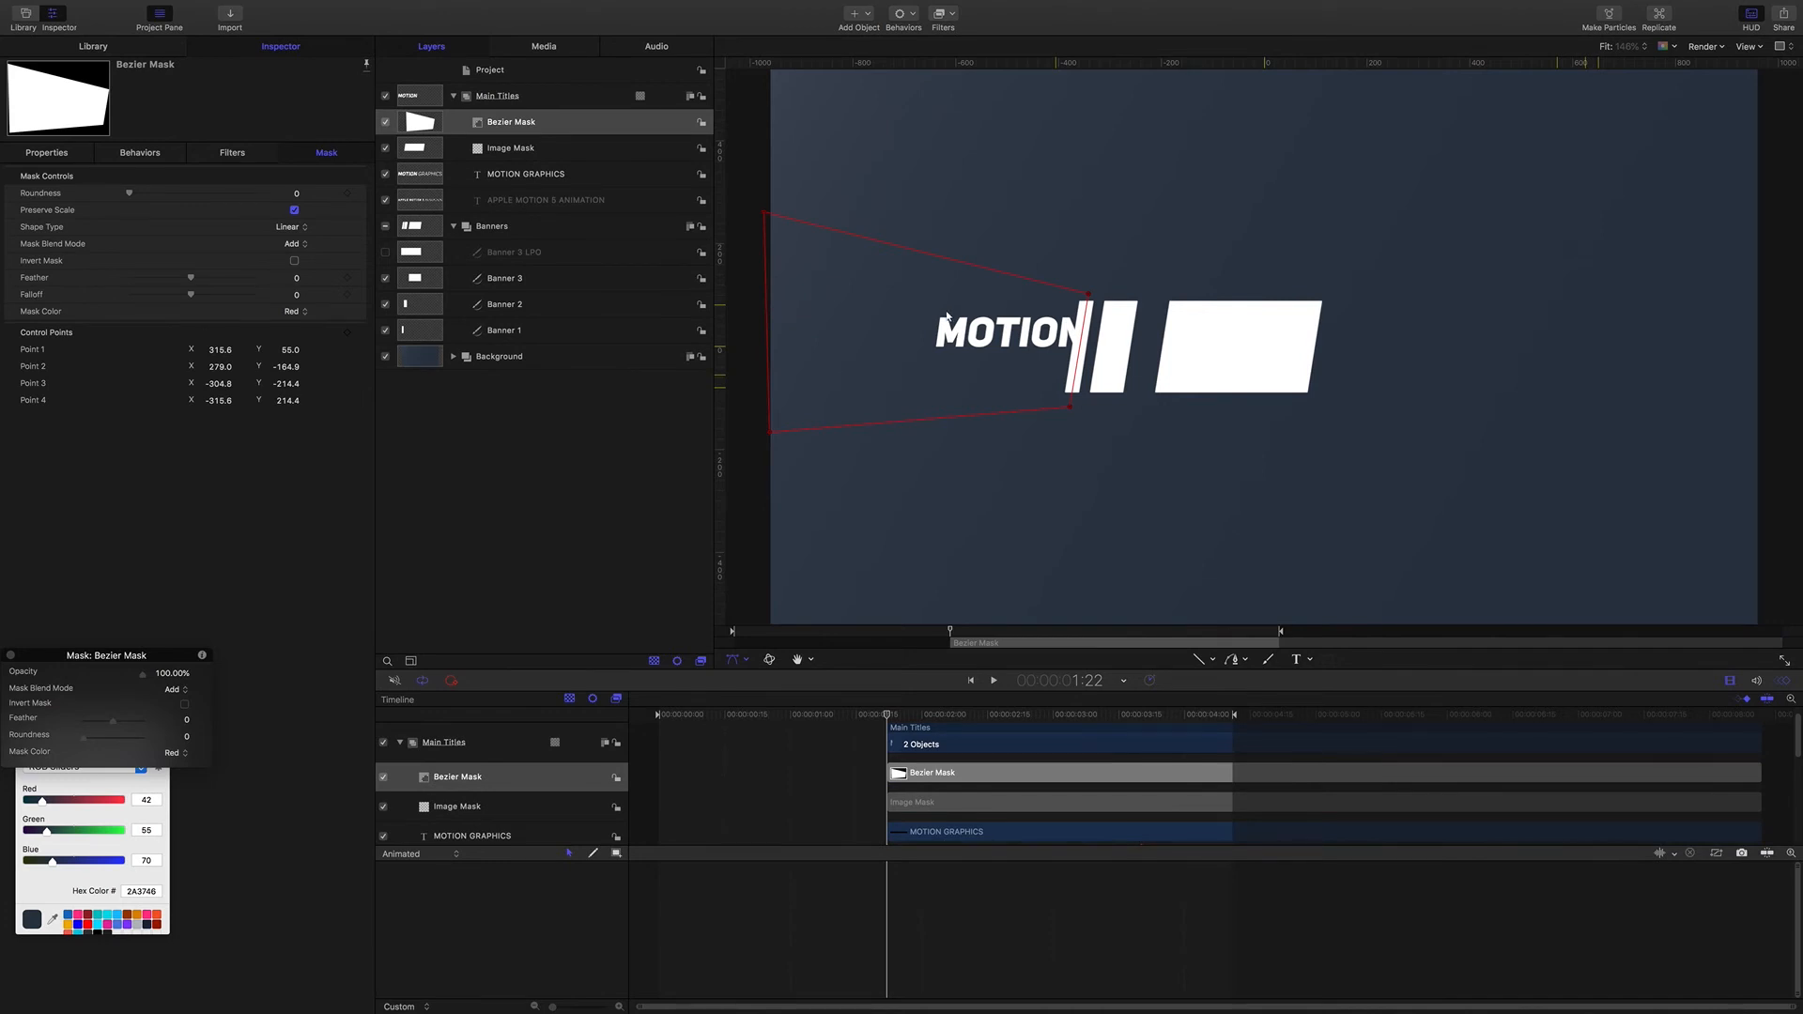
Step: Set the Bezier mask's blend mode to Subtract, play back the title reveal and return to 1:14
{"action": "left_click", "coordinate": [292, 244]}
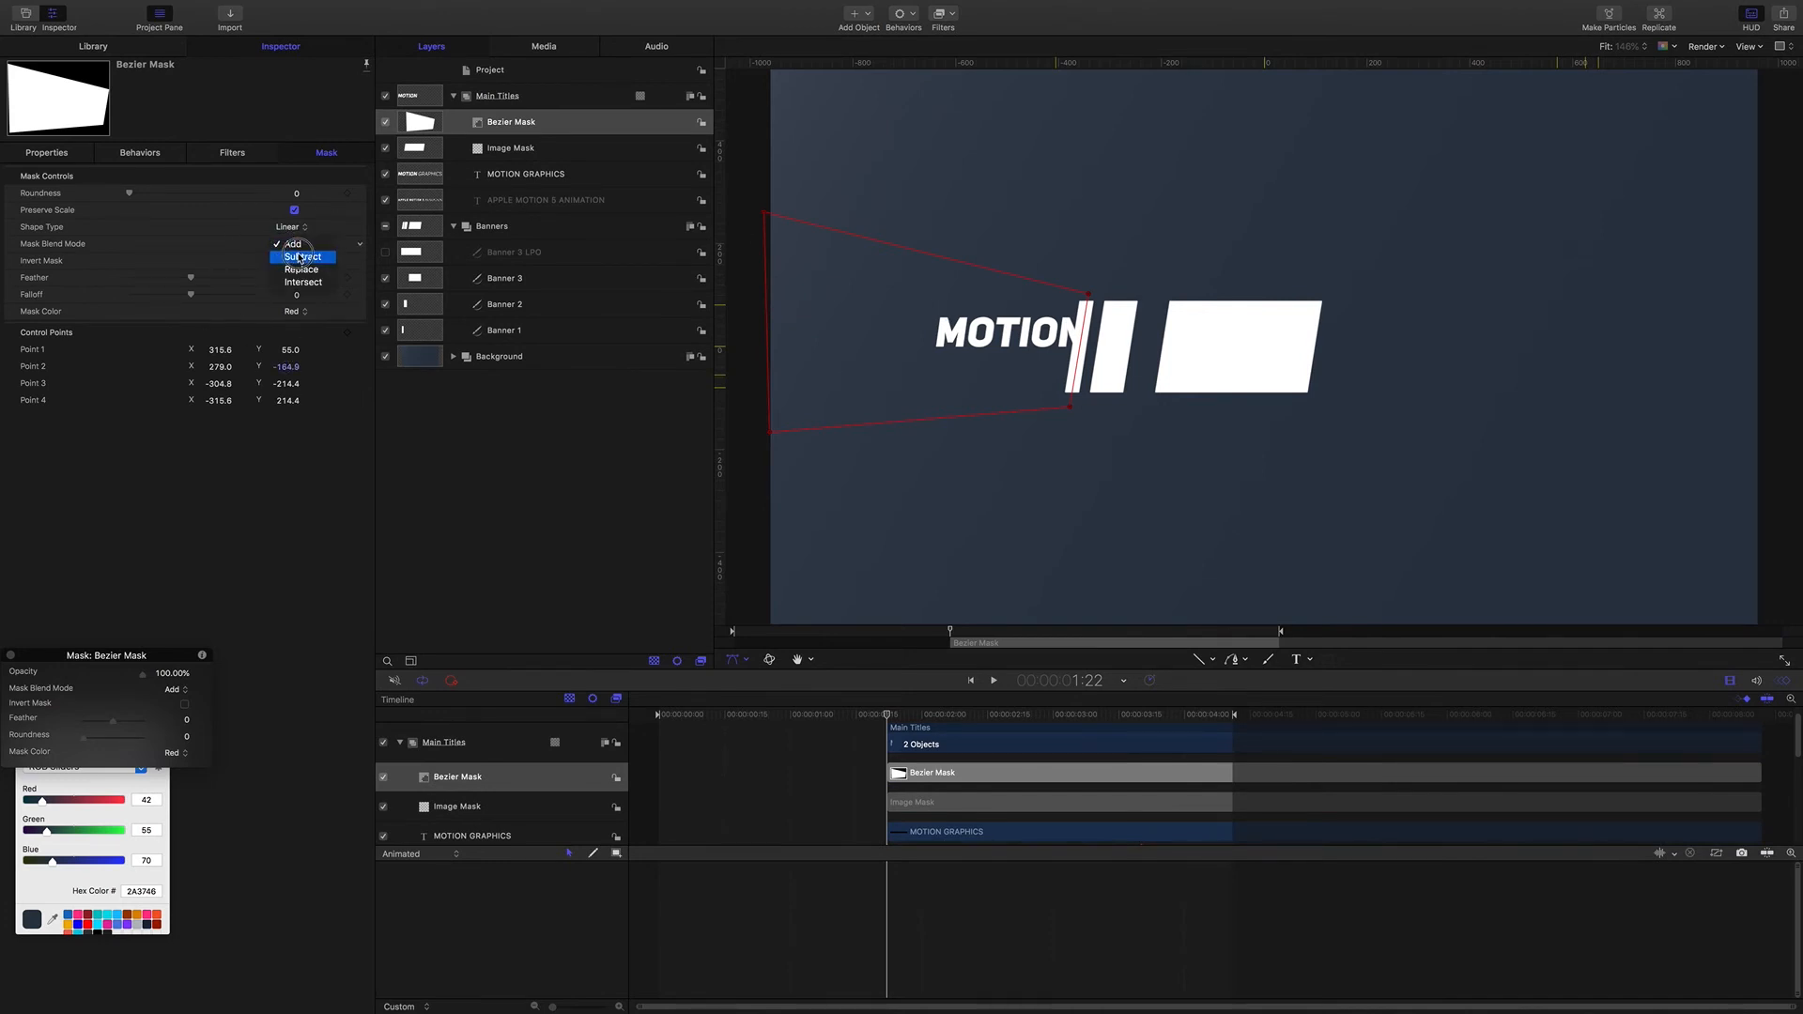
{"action": "left_click", "coordinate": [632, 508]}
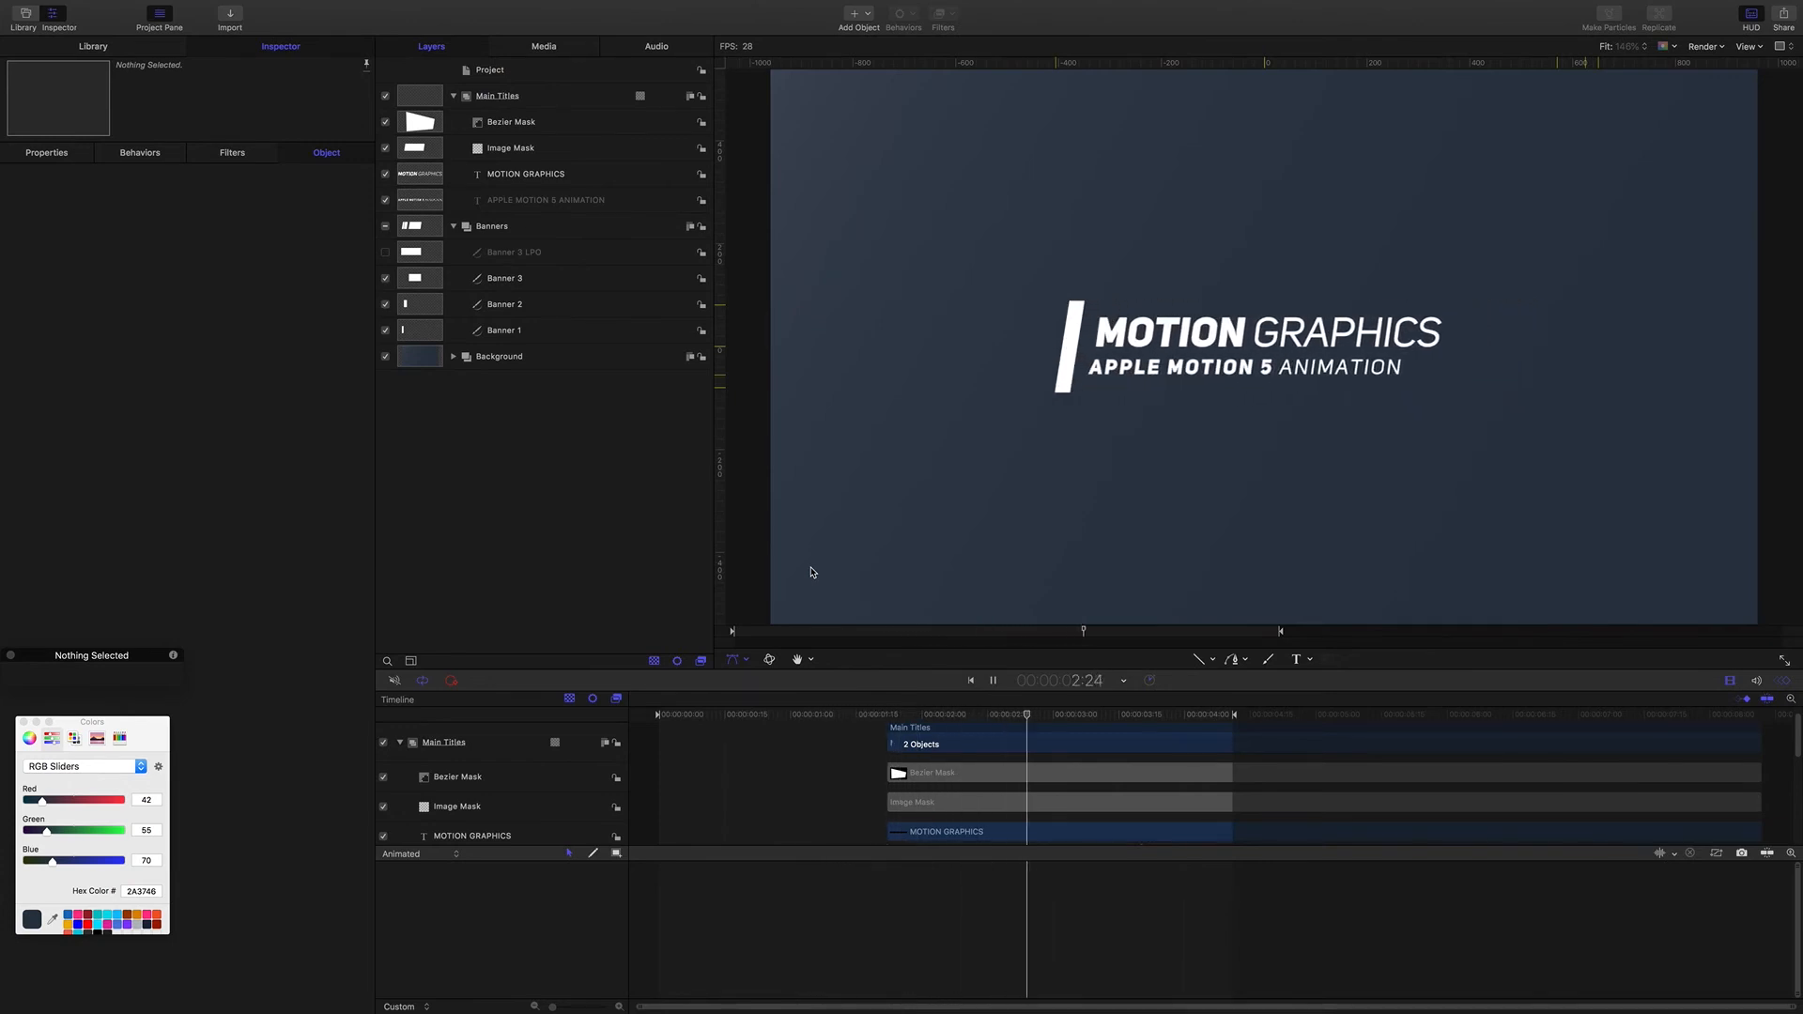
{"action": "key", "text": "space"}
{"action": "left_click_drag", "start_coordinate": [1057, 715], "coordinate": [850, 702]}
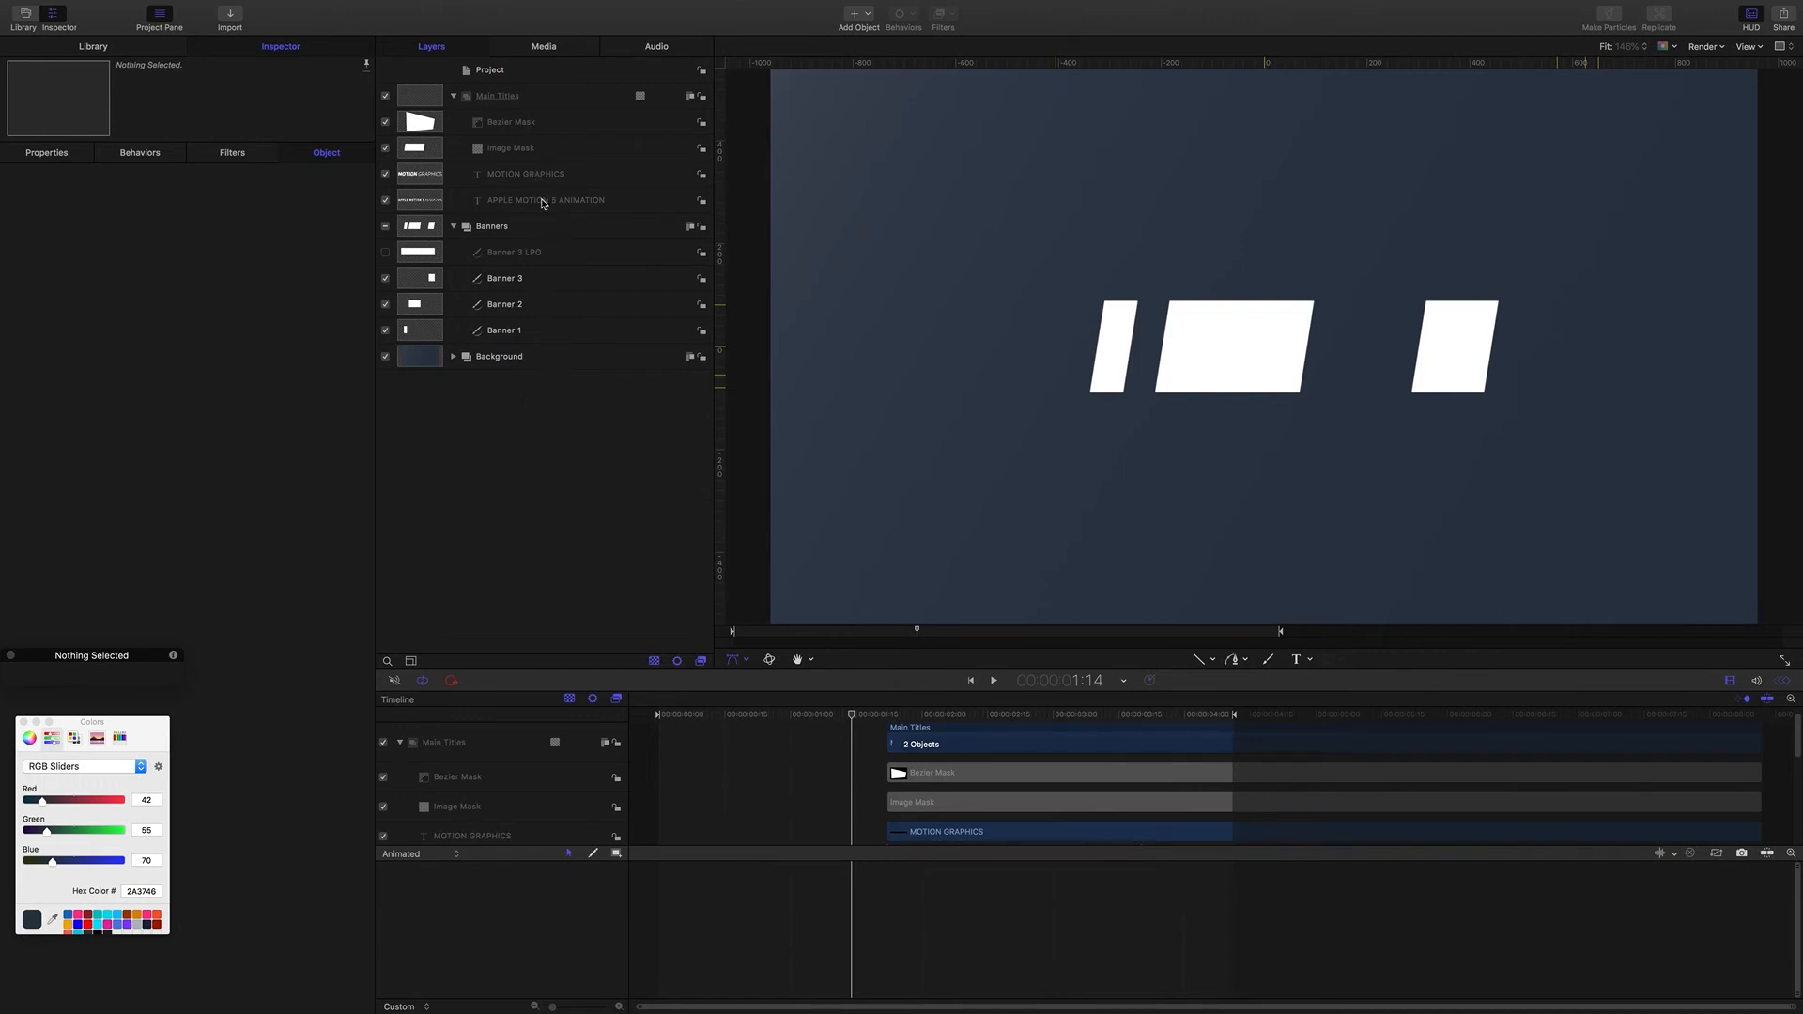
Step: Create a new group above Main Titles, name it Offset, and select the MOTION GRAPHICS text layer
{"action": "left_click", "coordinate": [512, 98]}
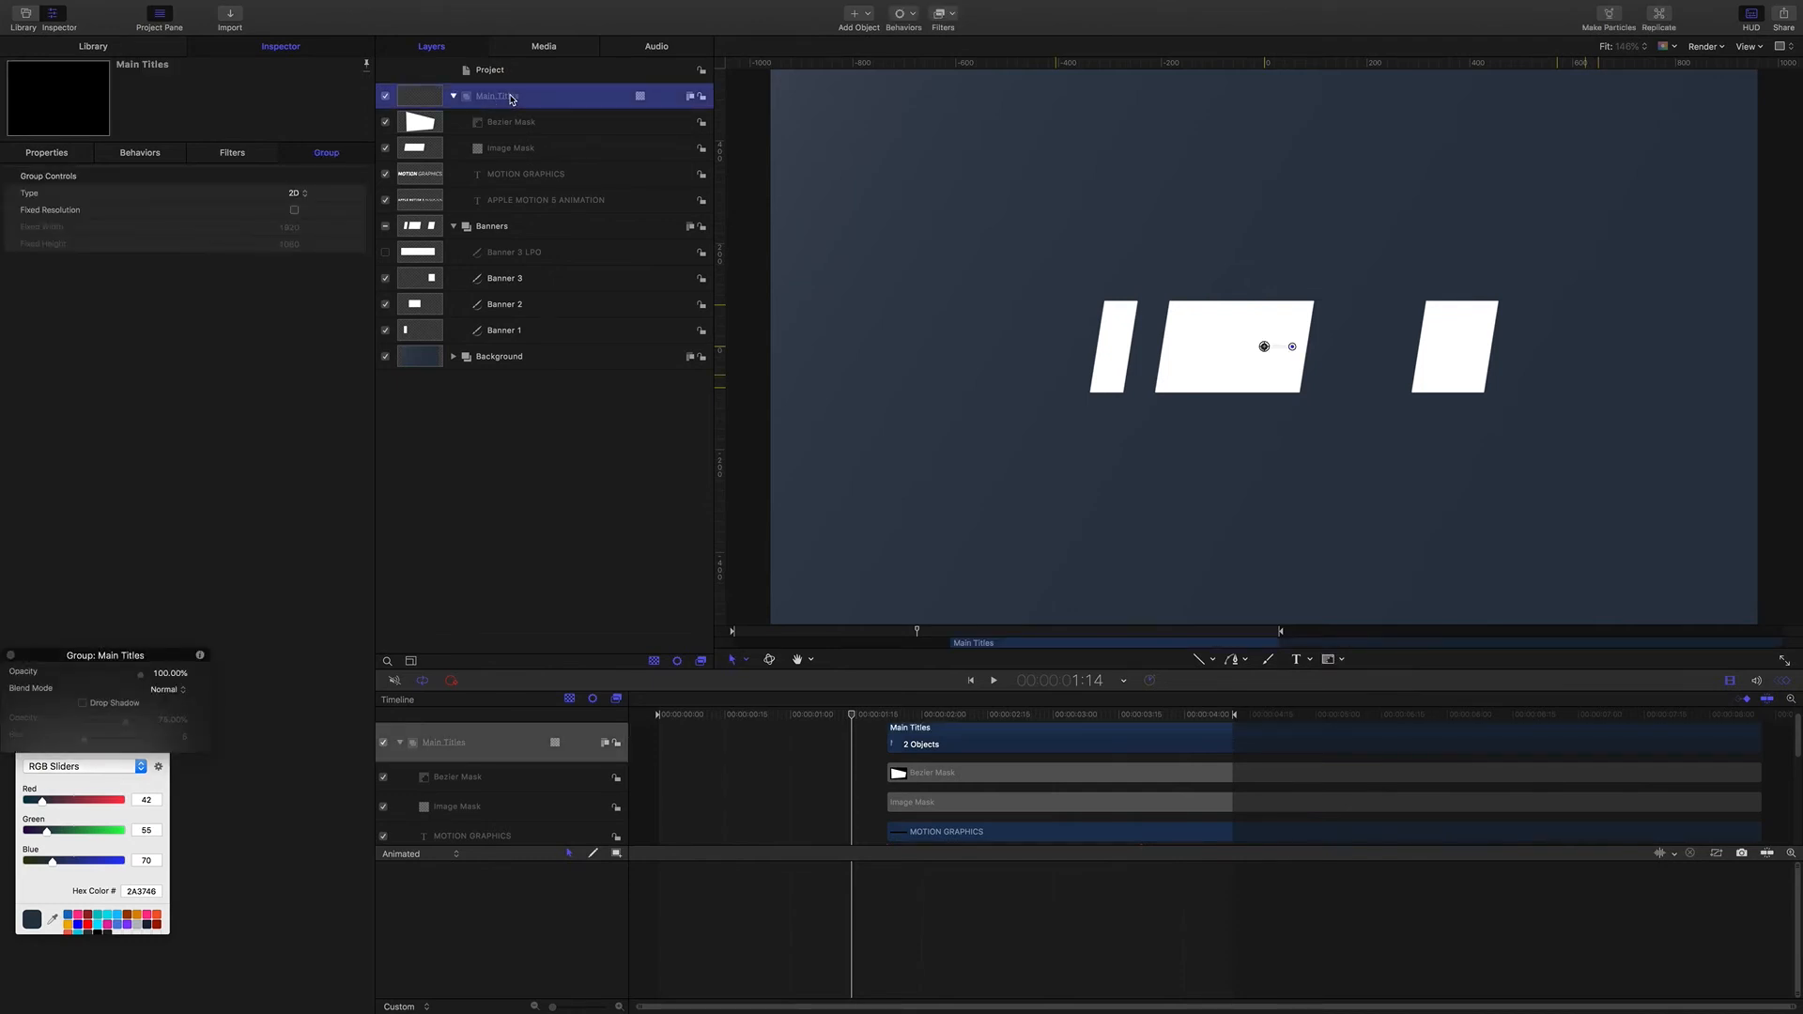
{"action": "key", "text": "super+shift+n"}
{"action": "double_click", "coordinate": [512, 96]}
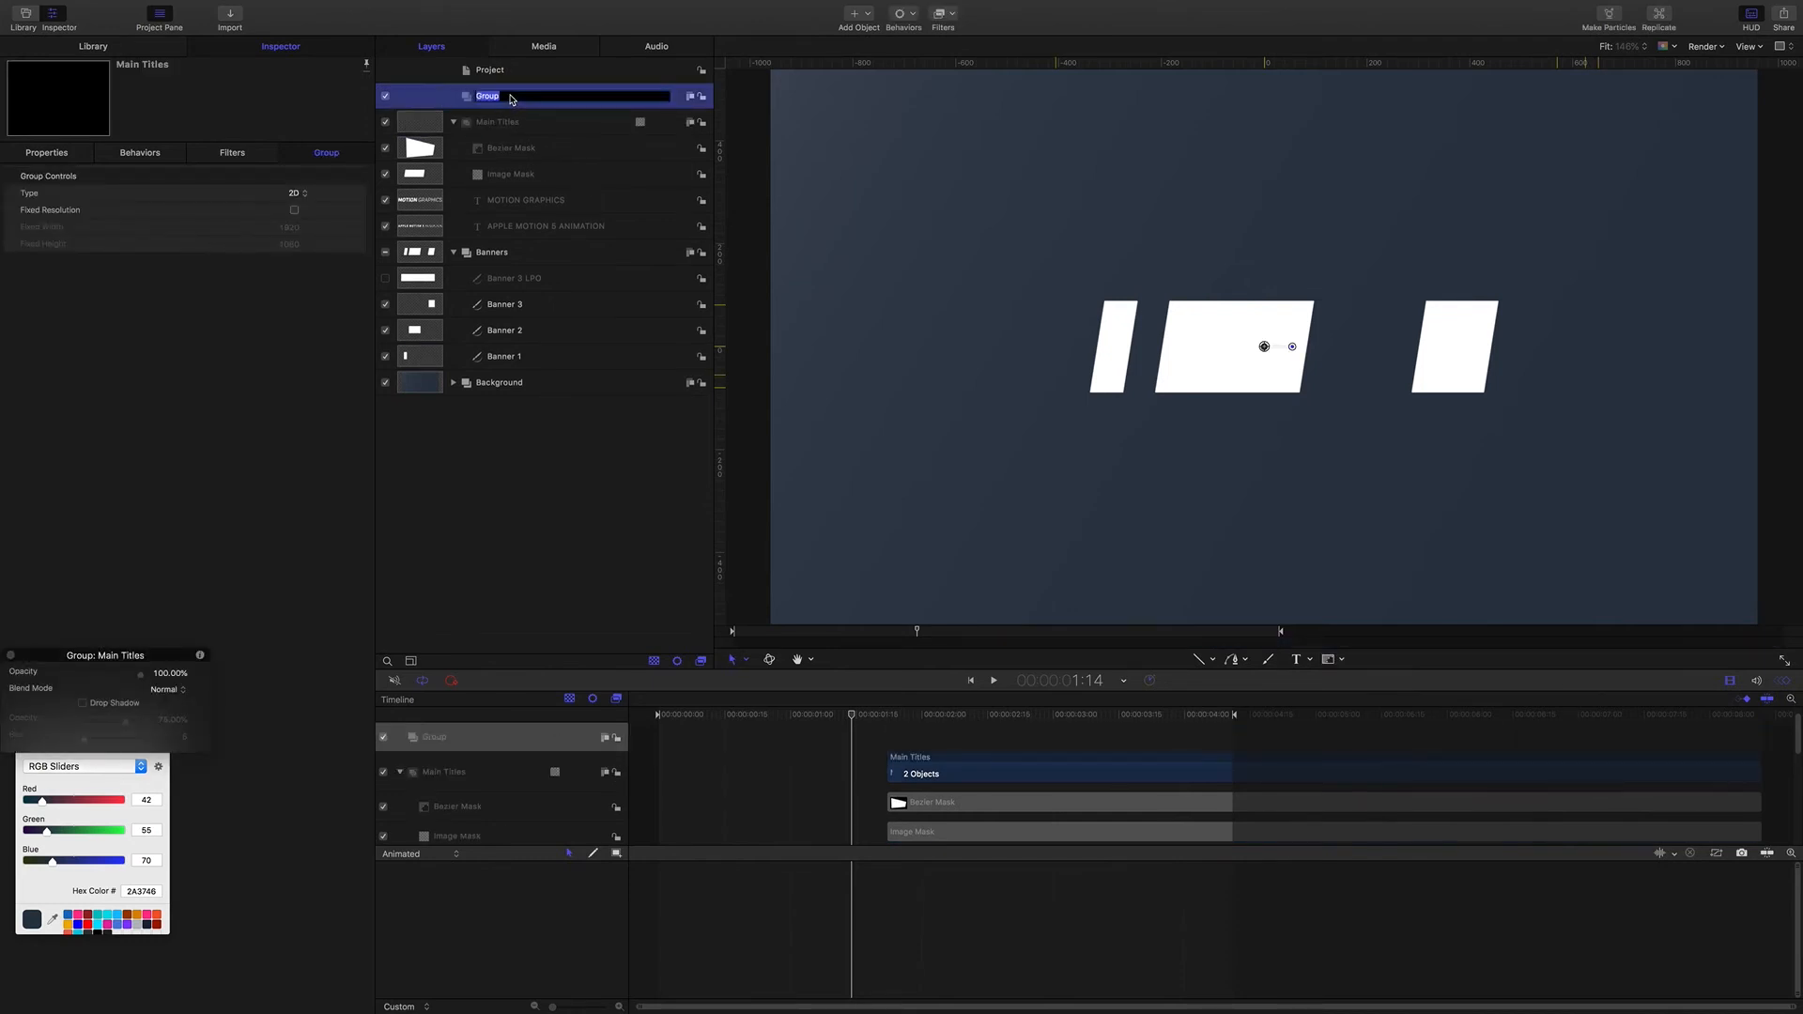
{"action": "type", "text": "Offset"}
{"action": "key", "text": "Return"}
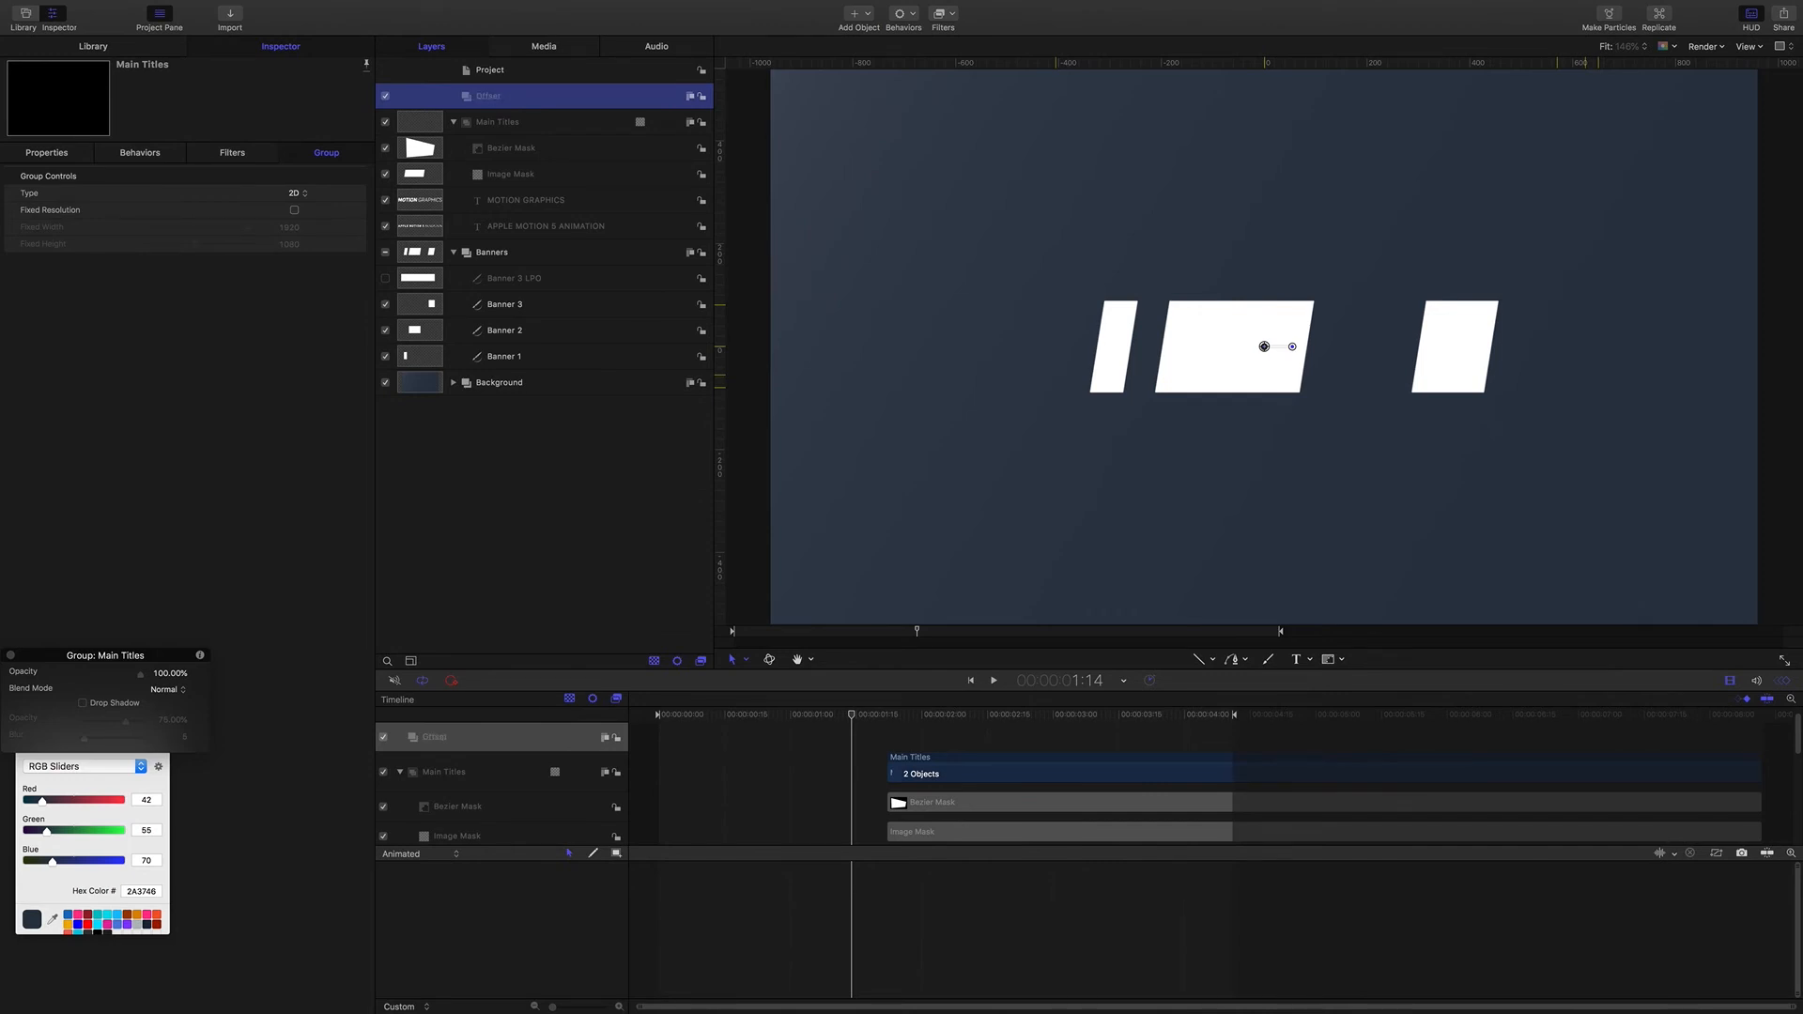
{"action": "left_click", "coordinate": [516, 205]}
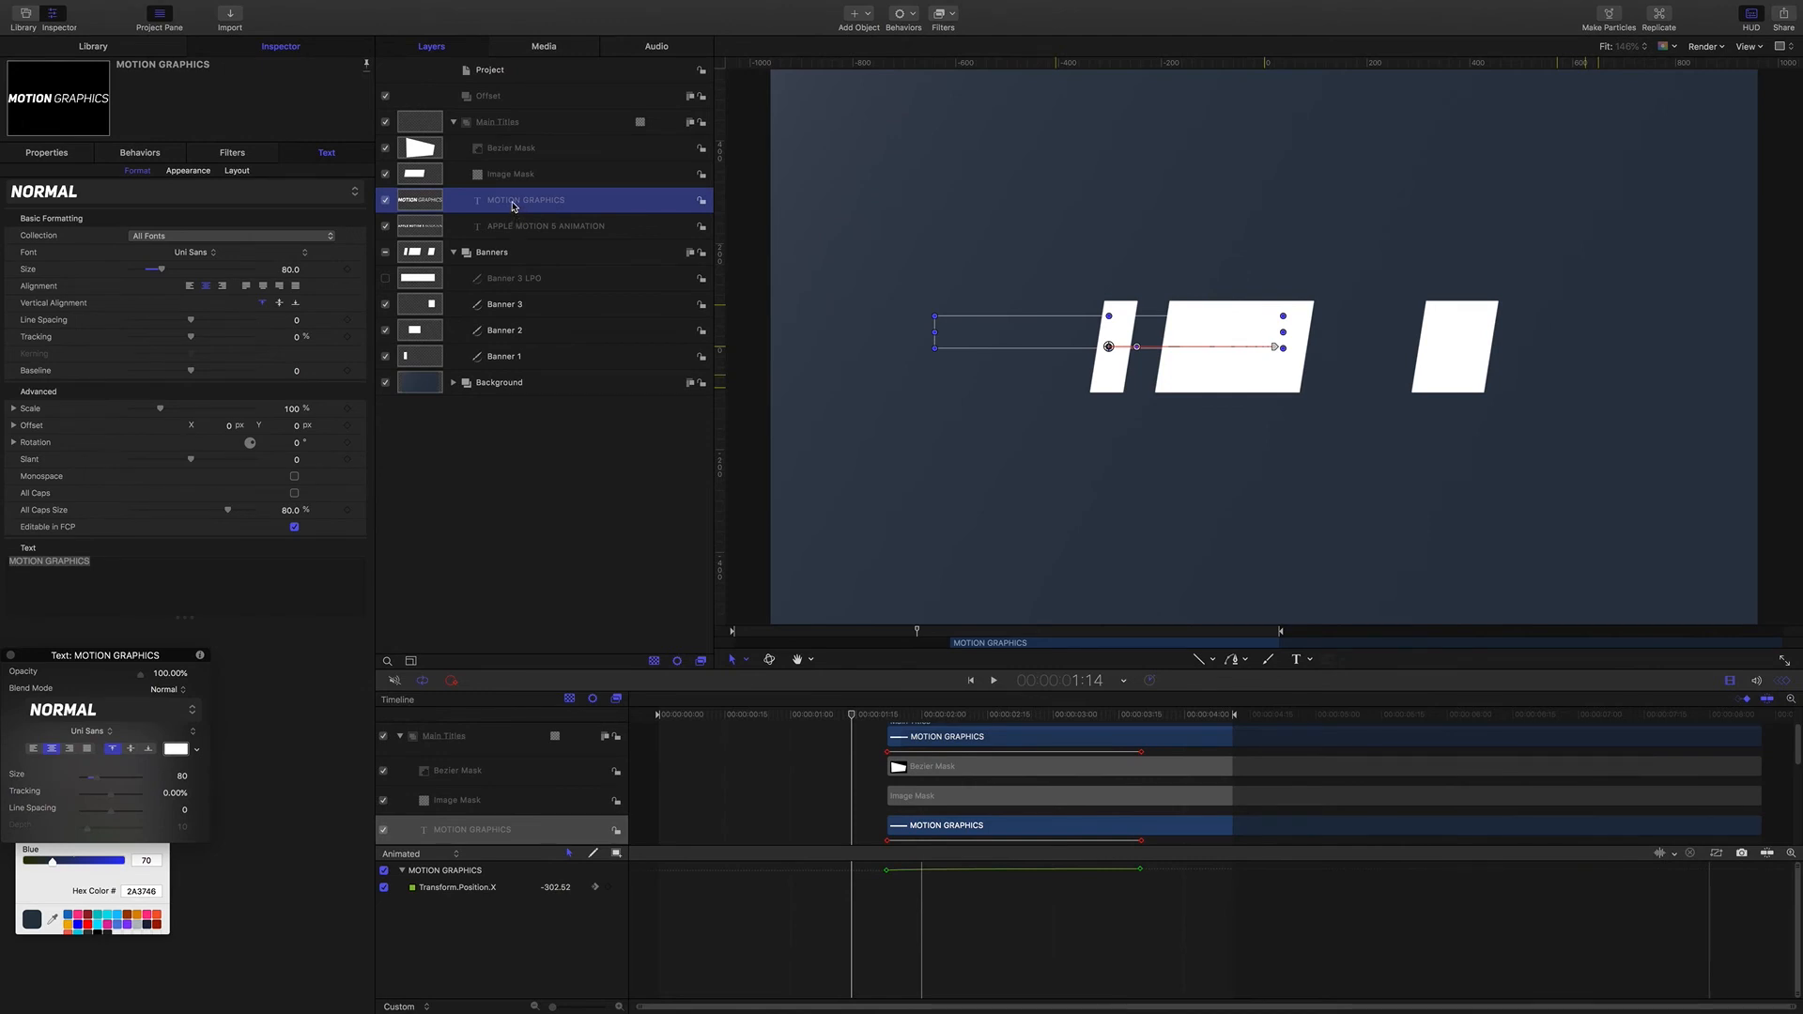
Step: Duplicate the MOTION GRAPHICS text layer into the Offset group and rename the copy MOTION GRAPHICS offset
{"action": "left_click_drag", "start_coordinate": [514, 207], "coordinate": [518, 105]}
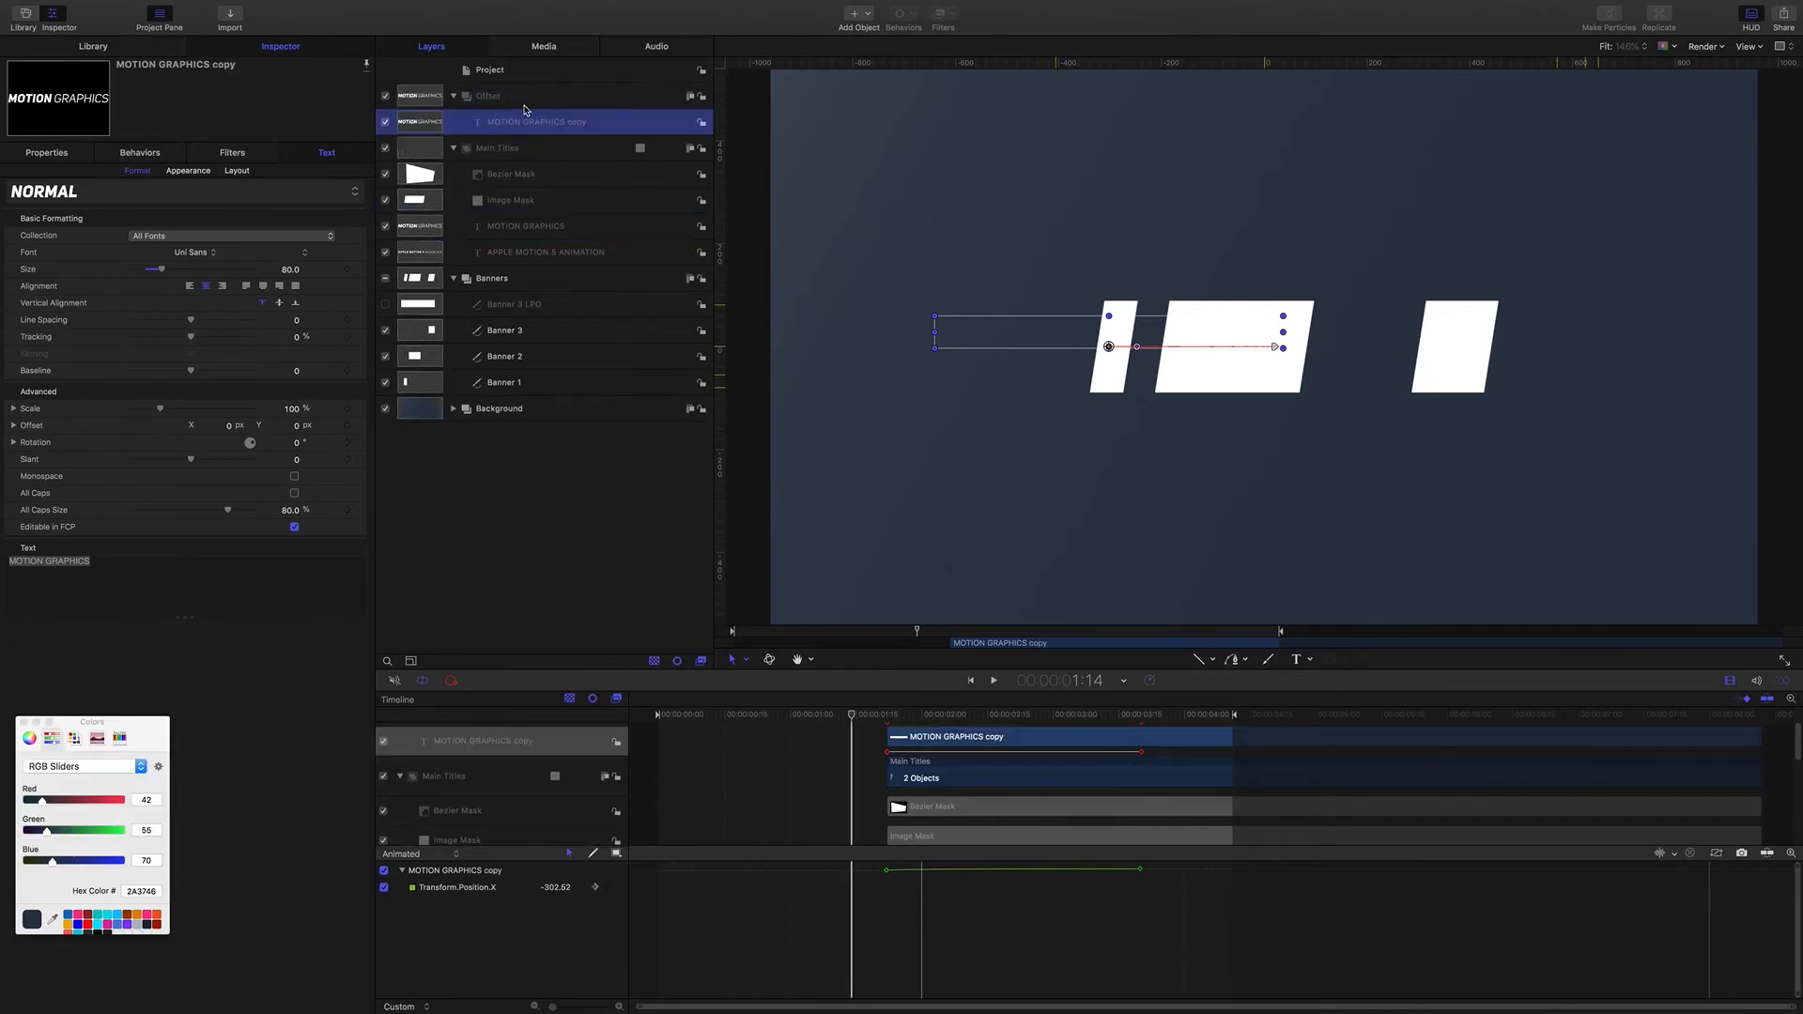
{"action": "double_click", "coordinate": [571, 122]}
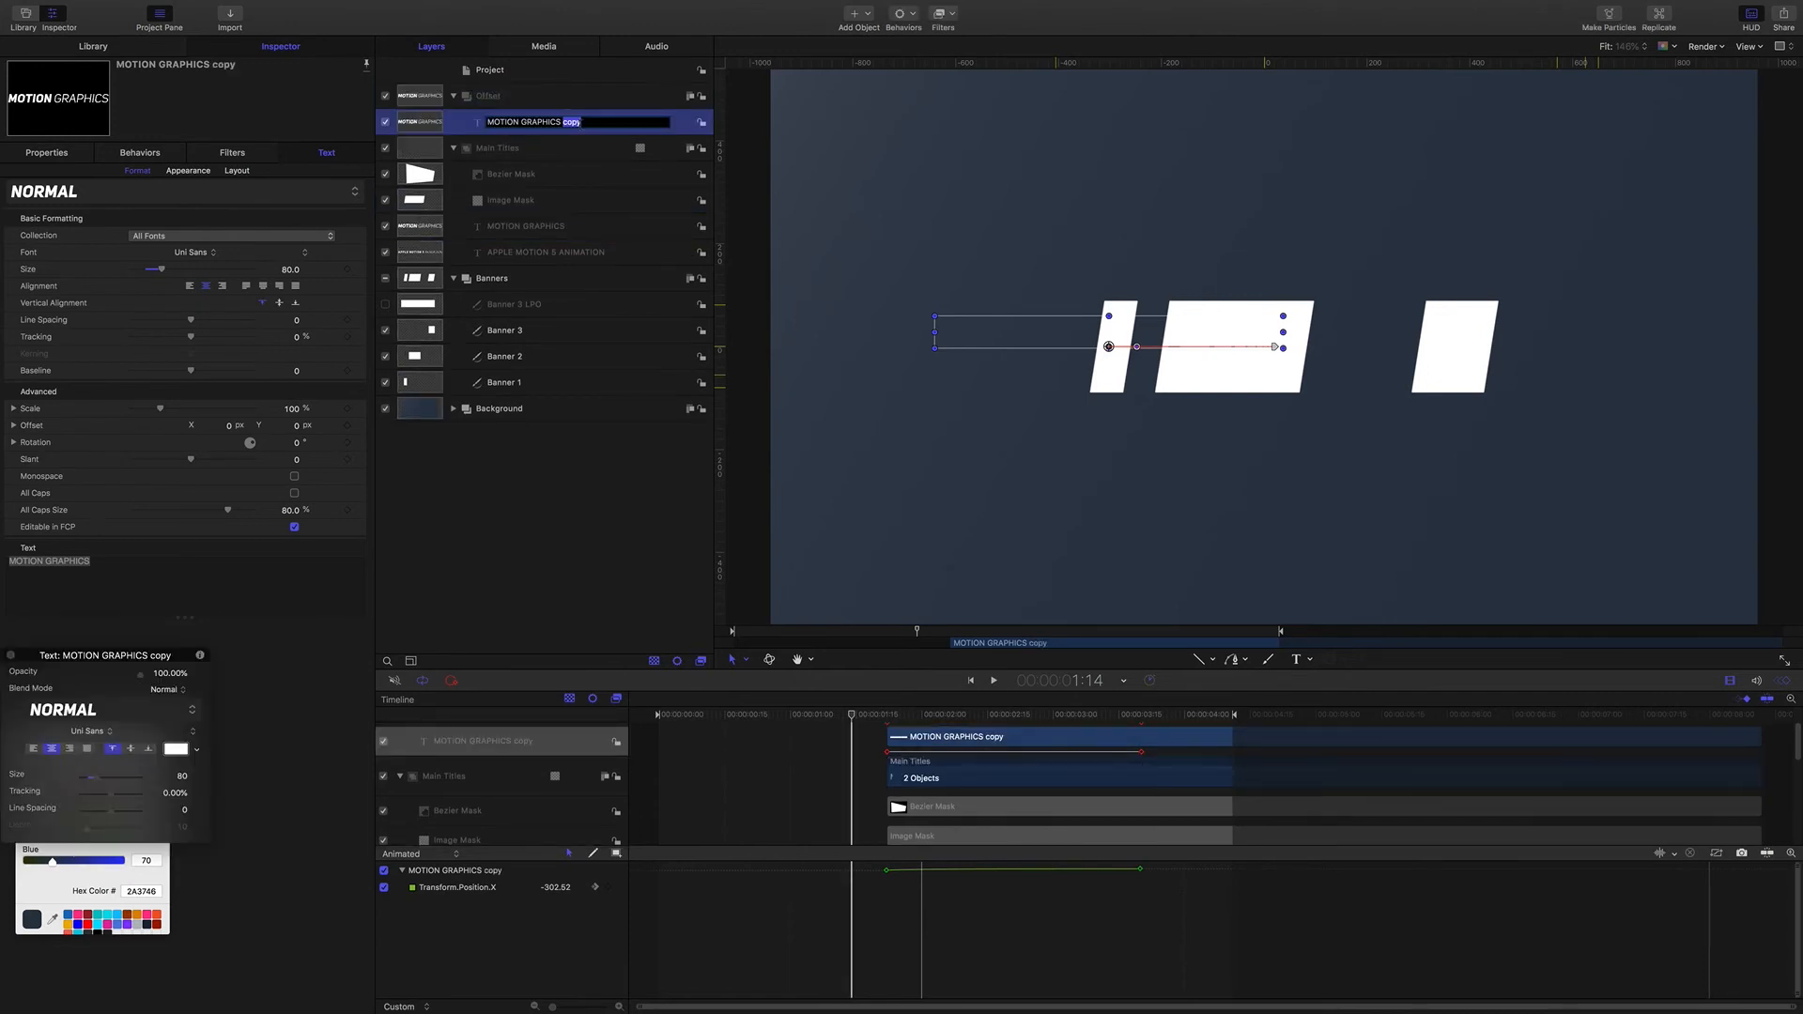
{"action": "type", "text": "offset"}
{"action": "key", "text": "Return"}
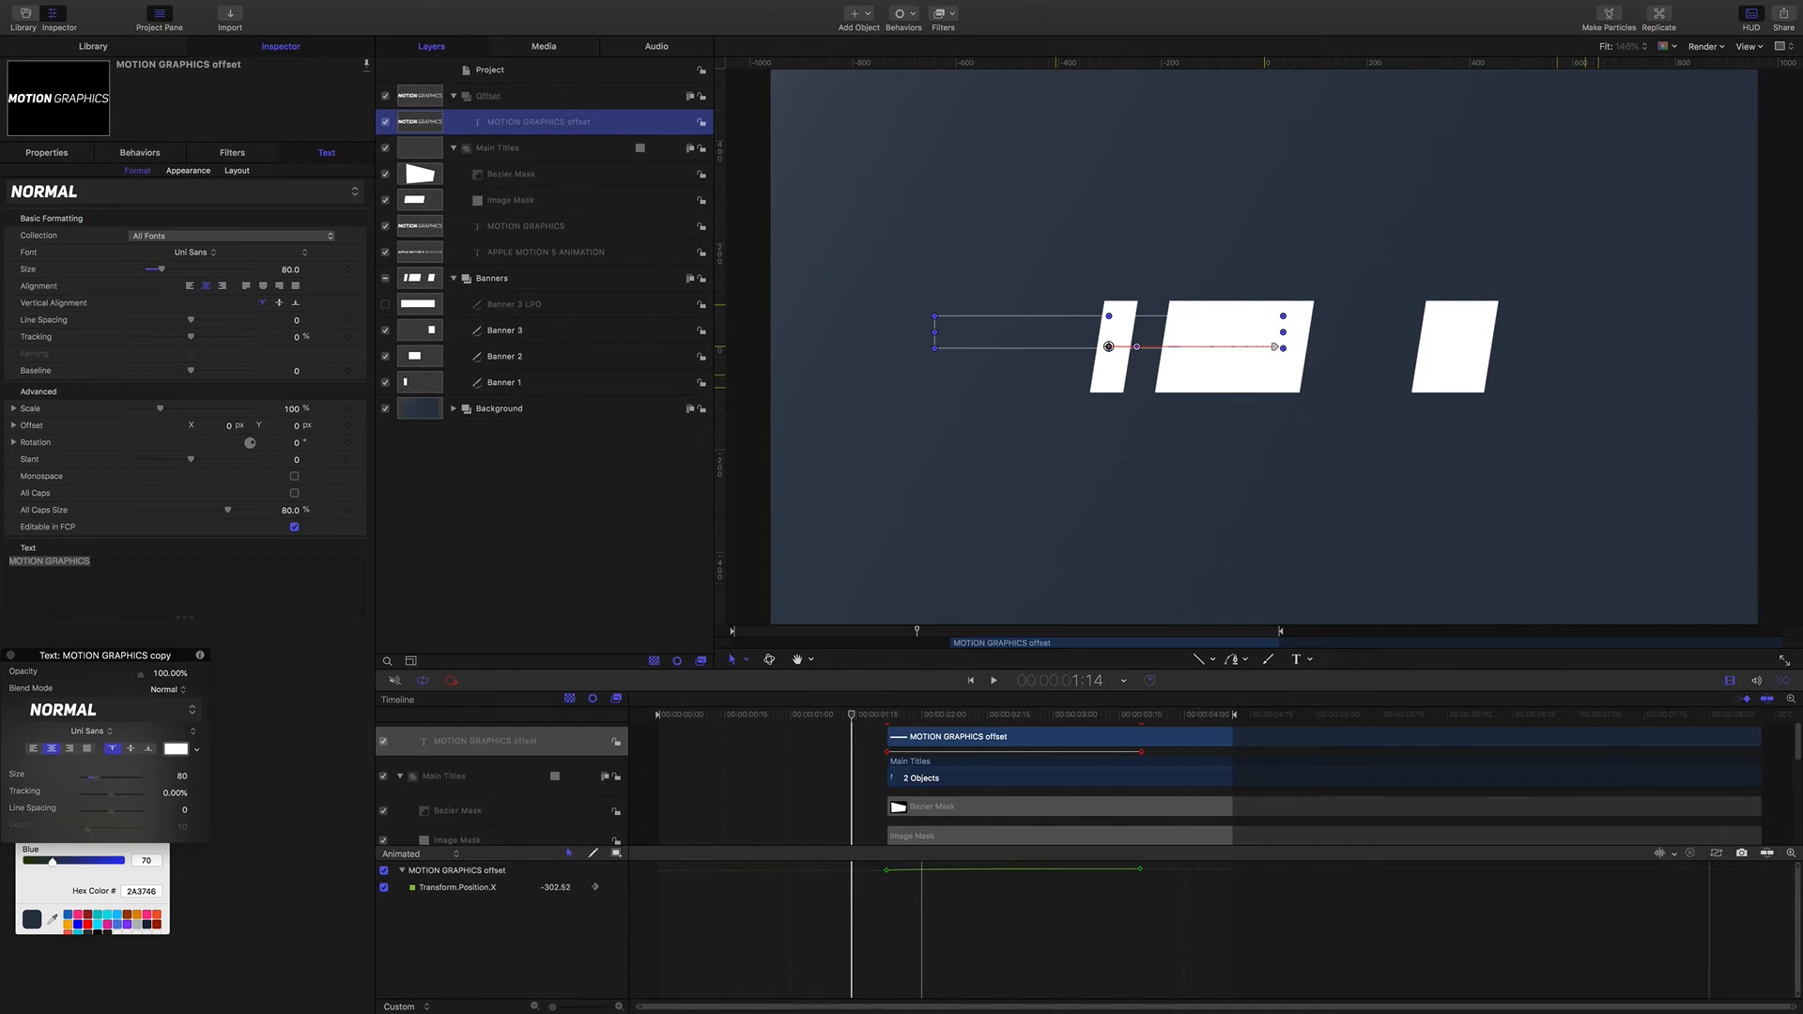
Step: Shift the MOTION GRAPHICS offset layer so that it starts at 1:04
{"action": "left_click", "coordinate": [1080, 682]}
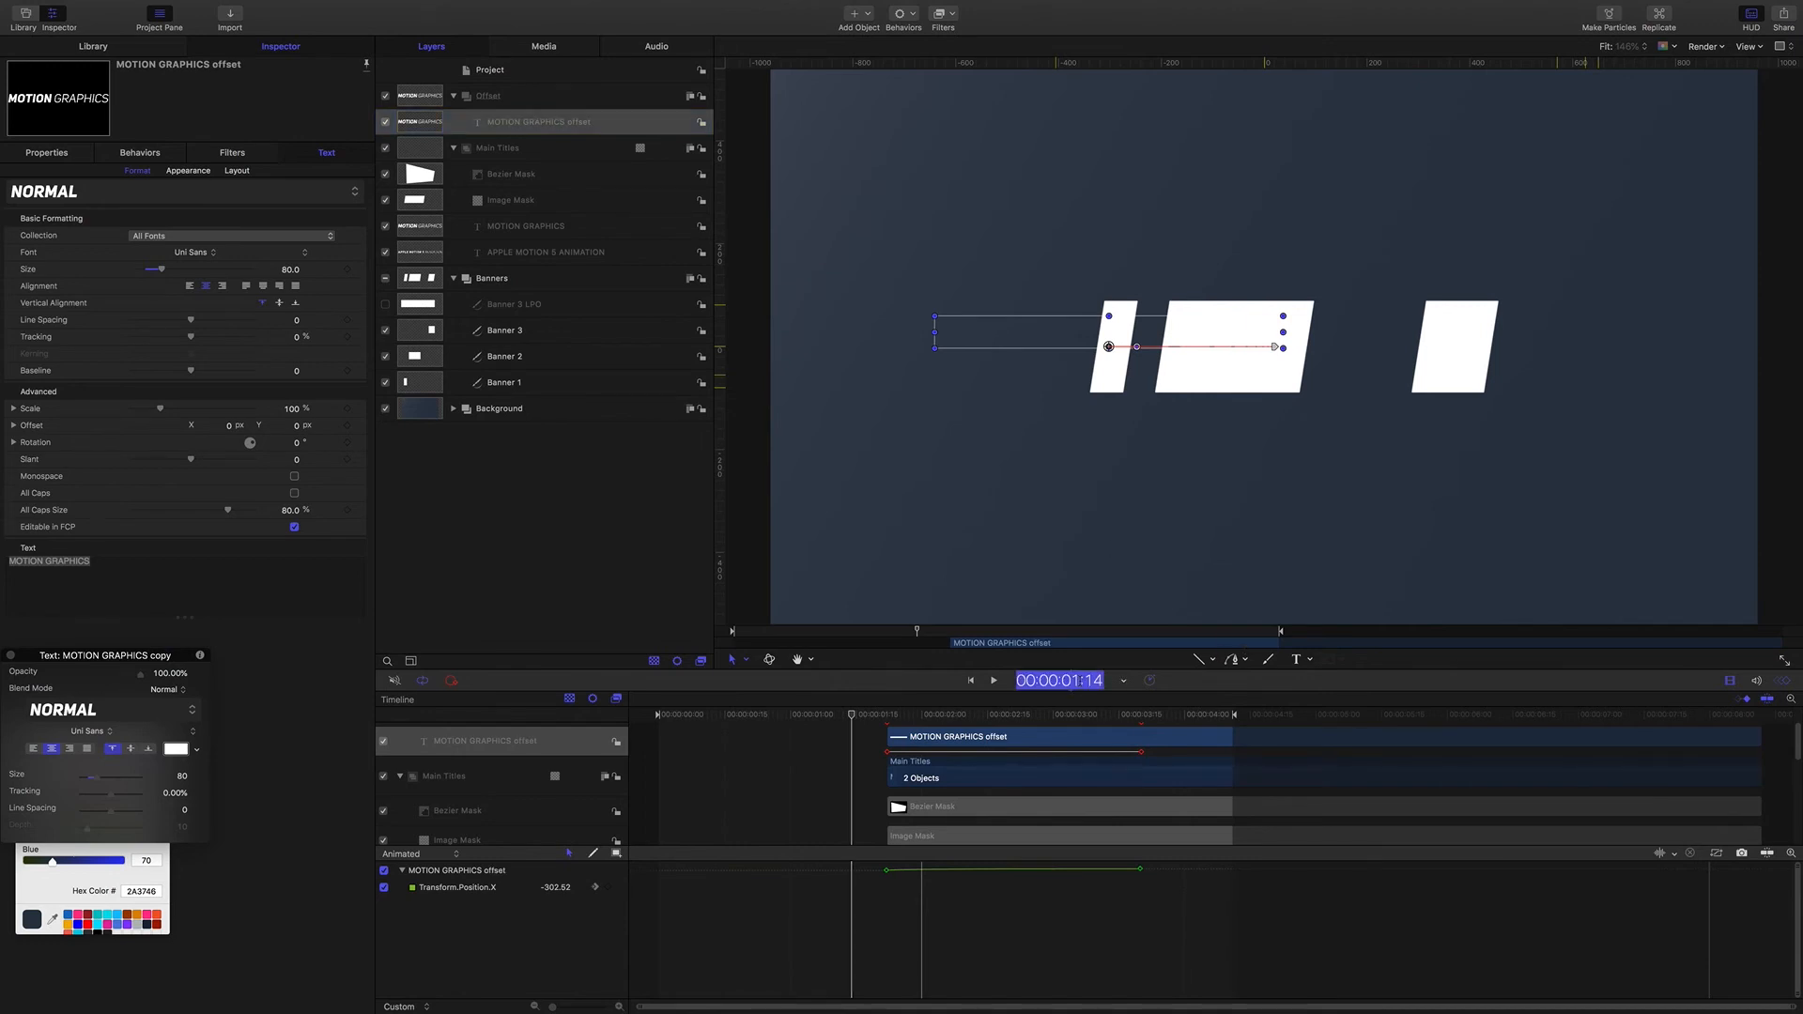
{"action": "type", "text": "104"}
{"action": "key", "text": "Return"}
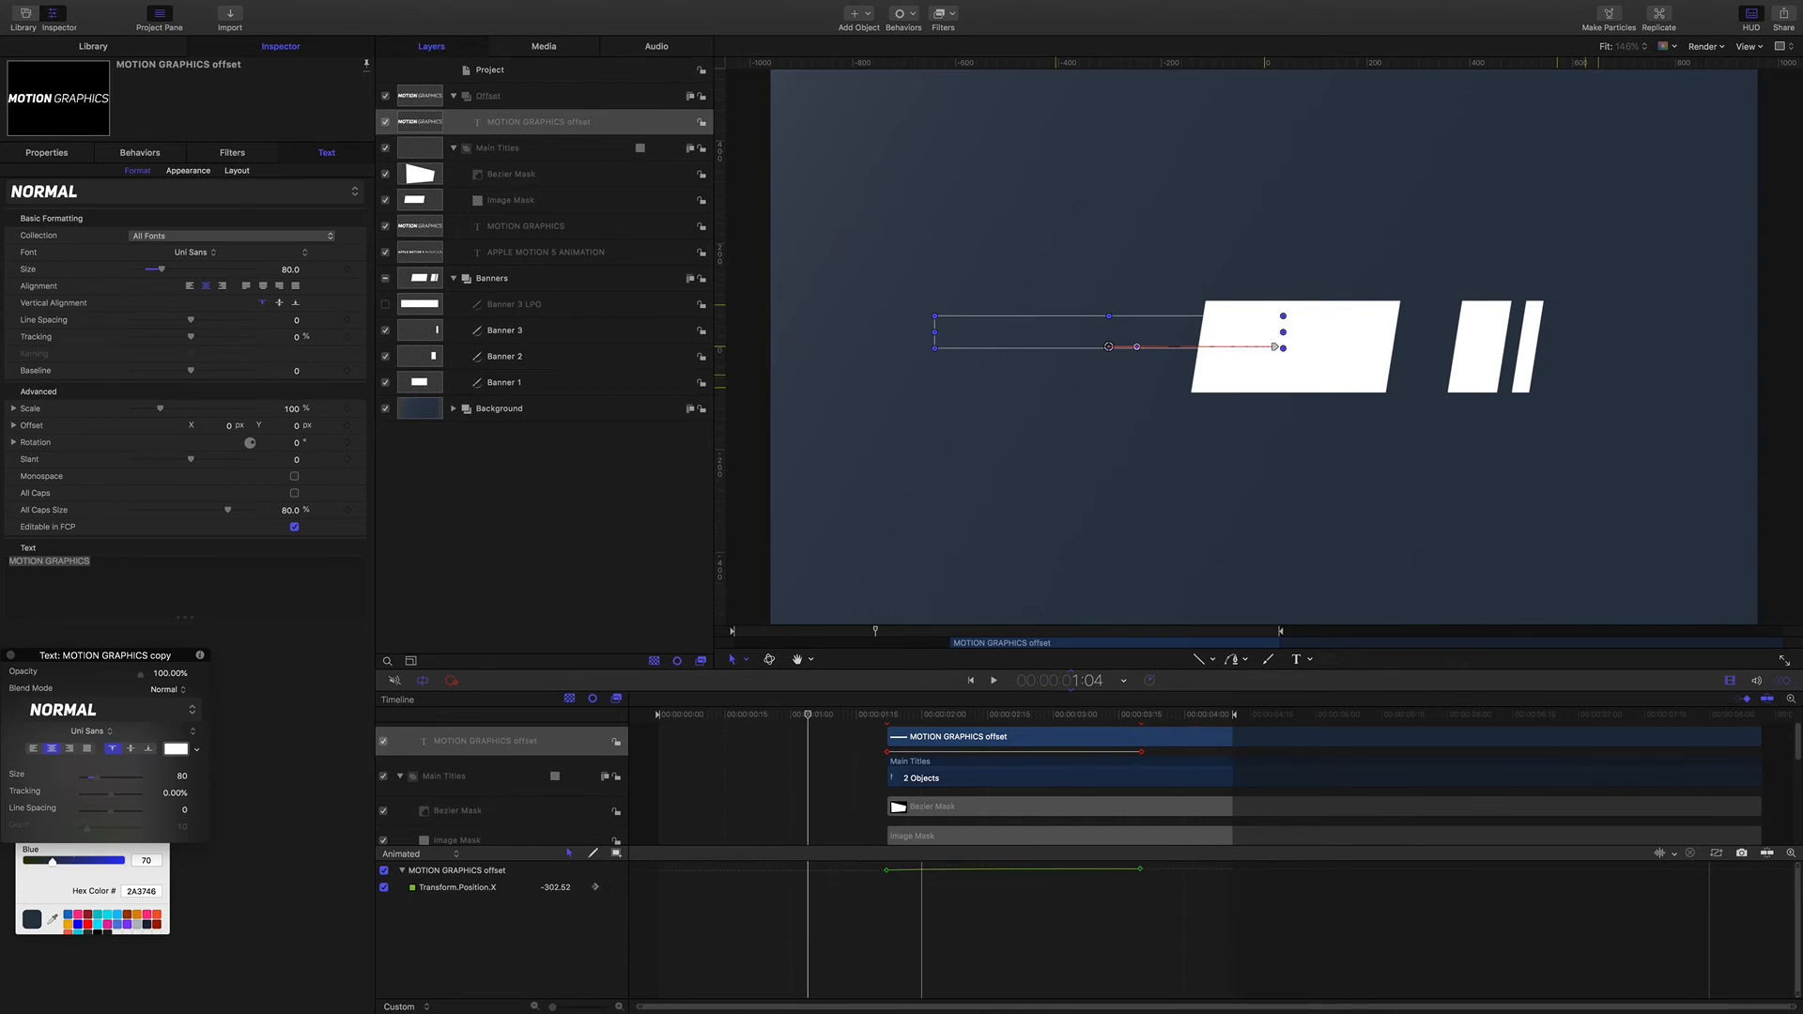
{"action": "key", "text": "shift+["}
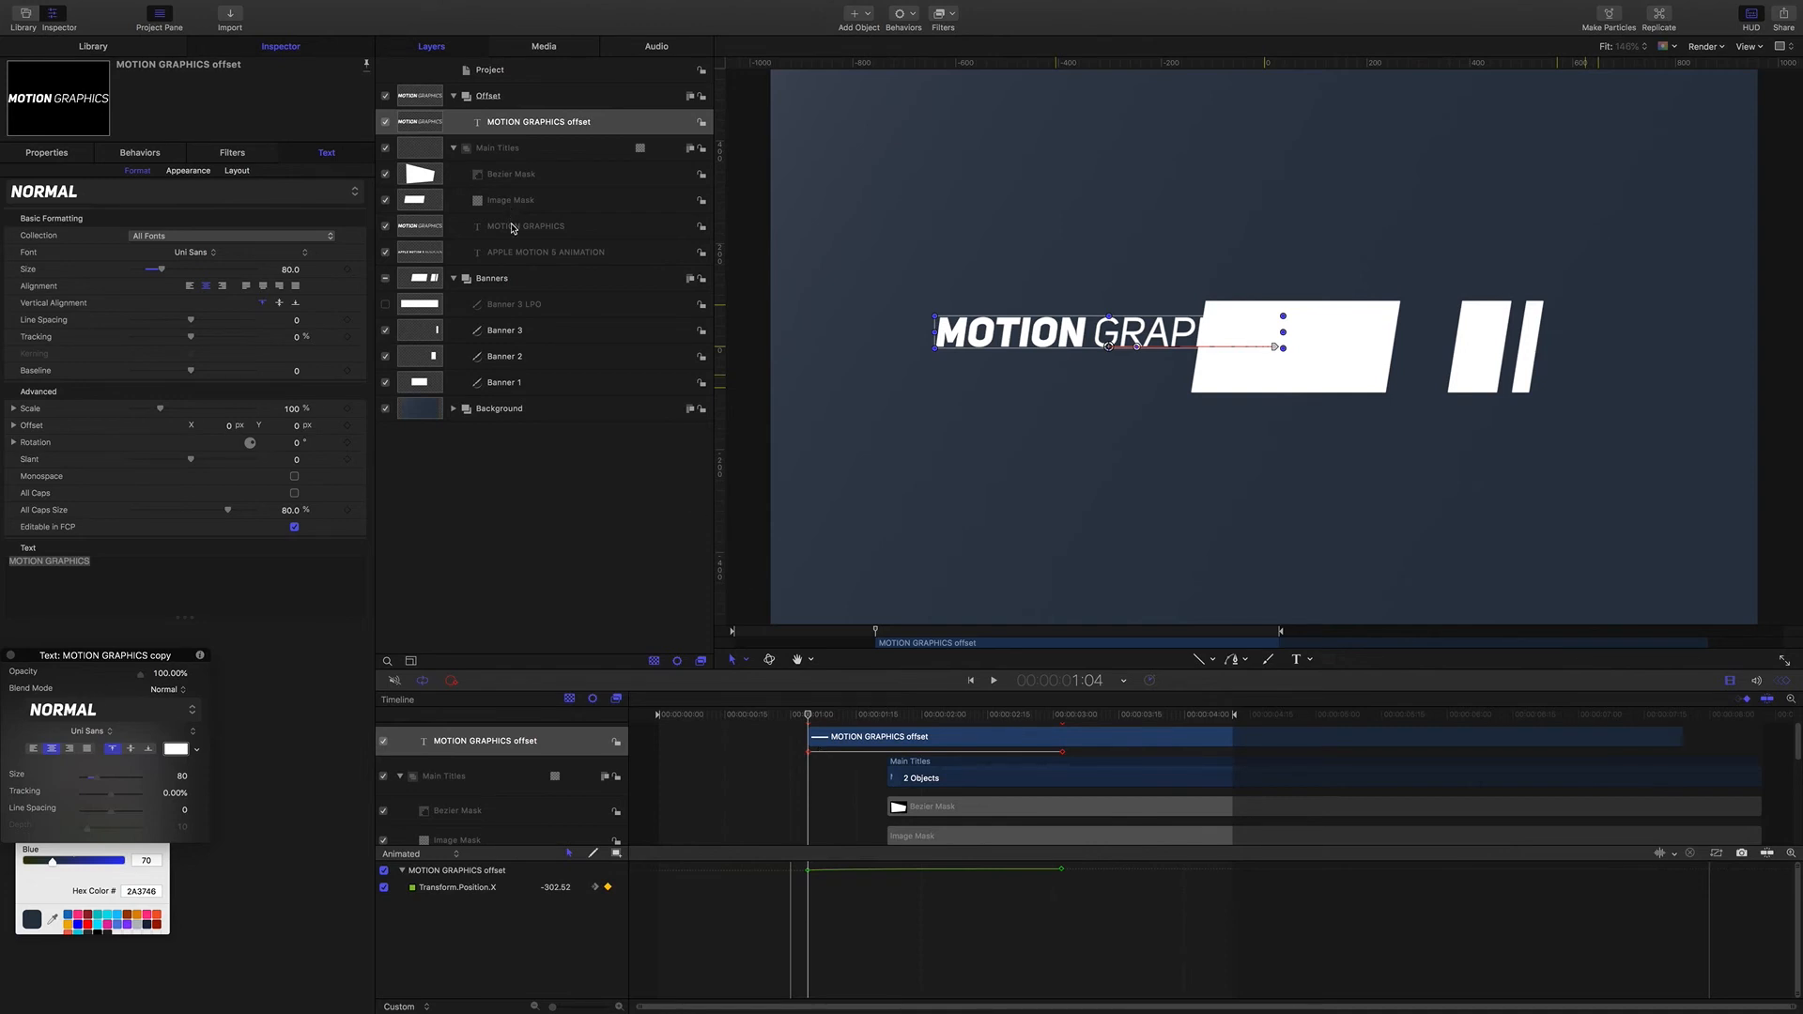
Step: Duplicate the APPLE MOTION 5 ANIMATION text layer into the Offset group and rename the copy APPLE MOTION 5 ANIMATIONoffset
{"action": "left_click", "coordinate": [521, 253]}
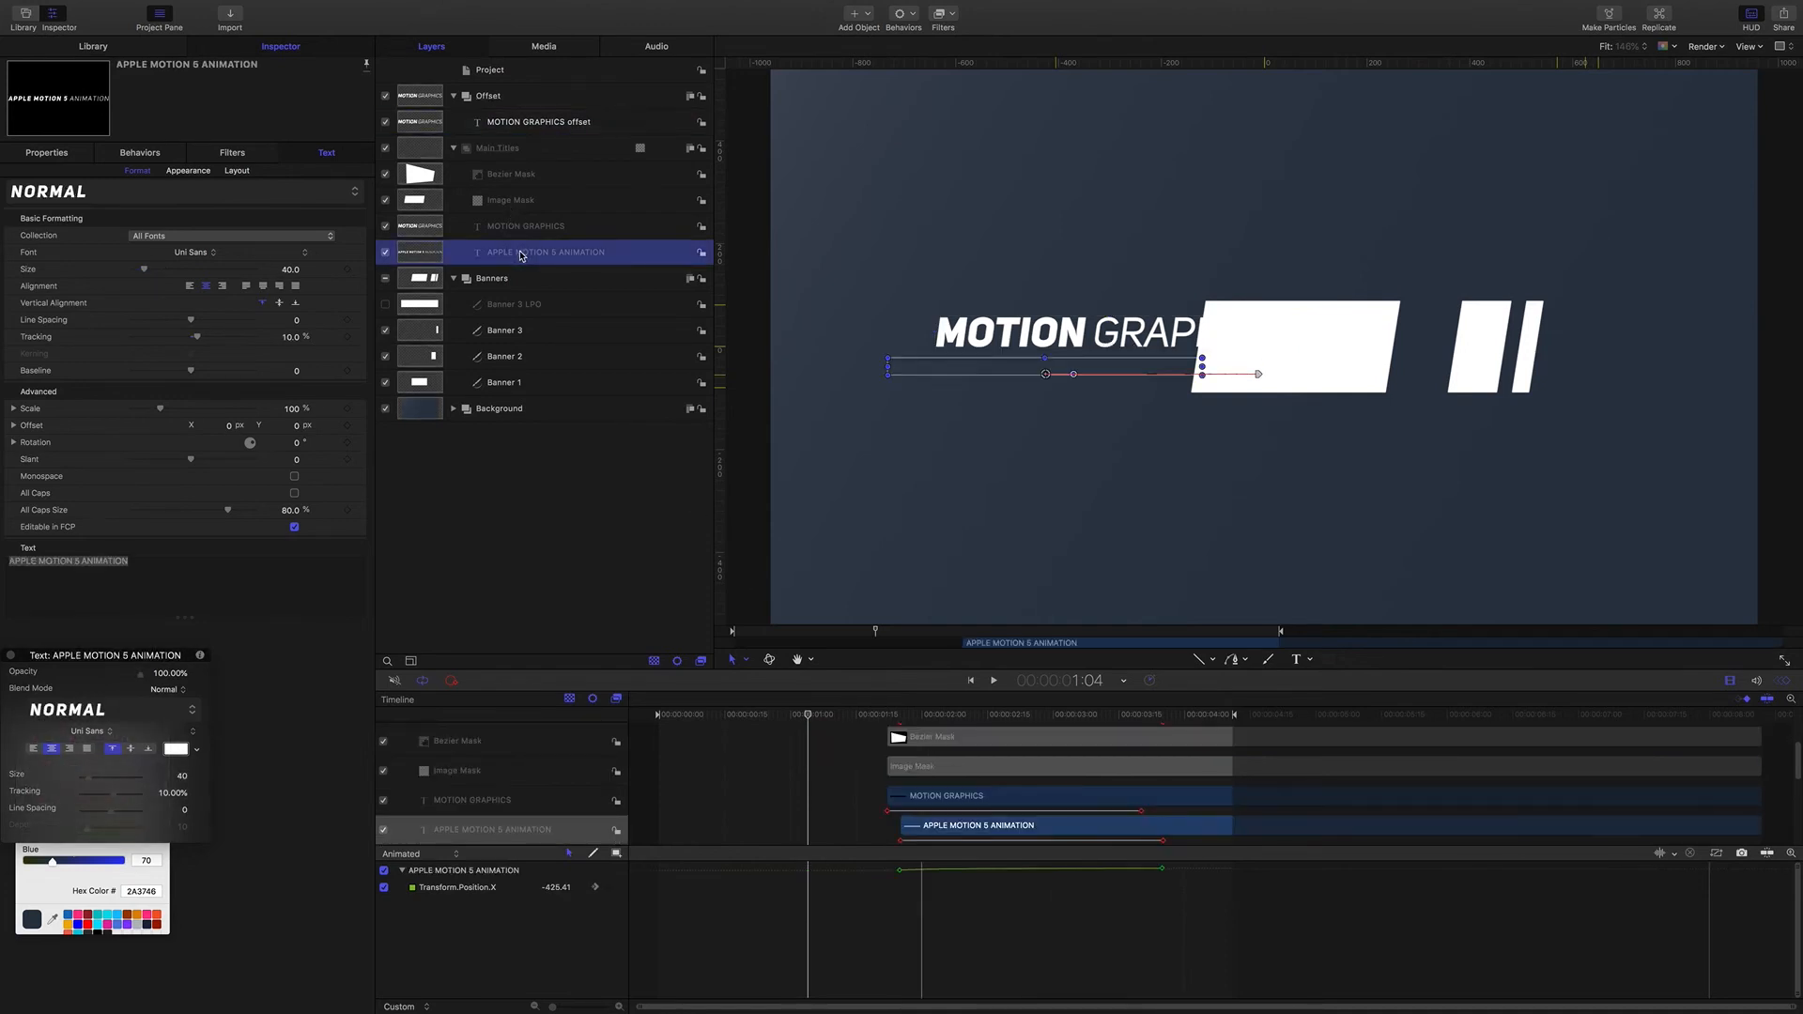
{"action": "left_click_drag", "start_coordinate": [523, 254], "coordinate": [525, 118]}
{"action": "double_click", "coordinate": [619, 123]}
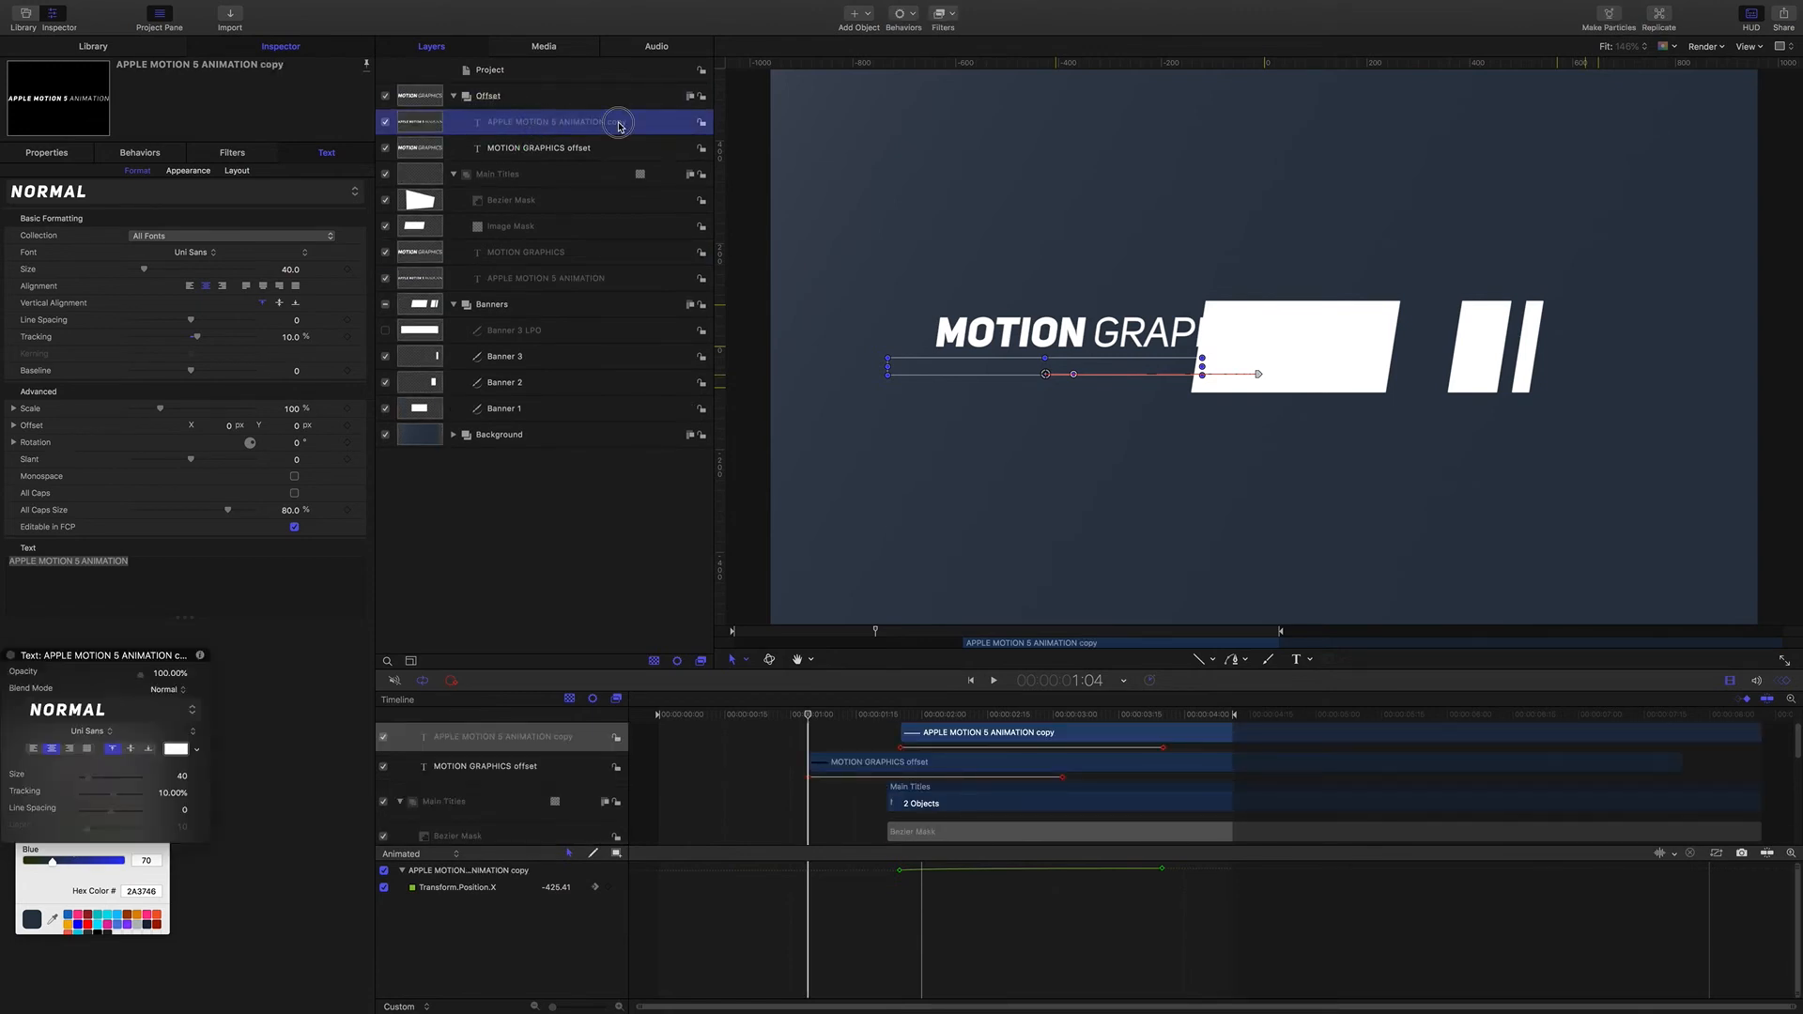
{"action": "key", "text": "BackSpace"}
{"action": "key", "text": "BackSpace"}
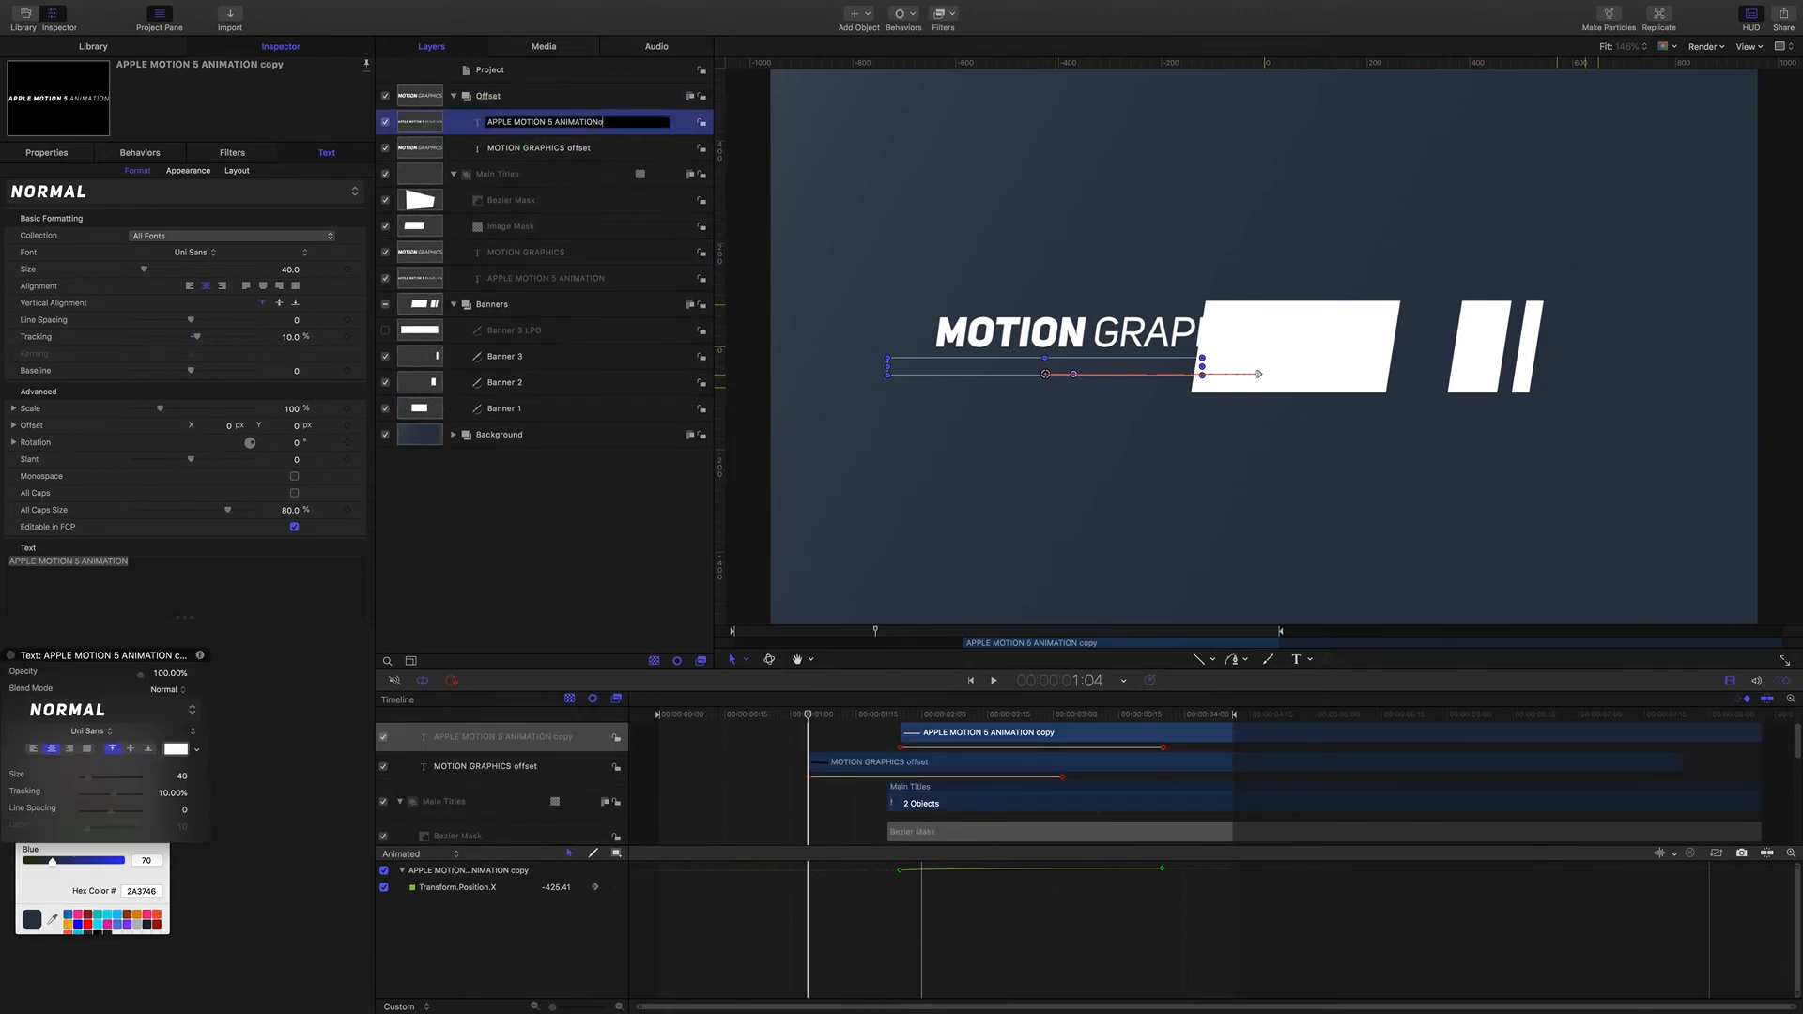
{"action": "type", "text": "offset"}
{"action": "key", "text": "Return"}
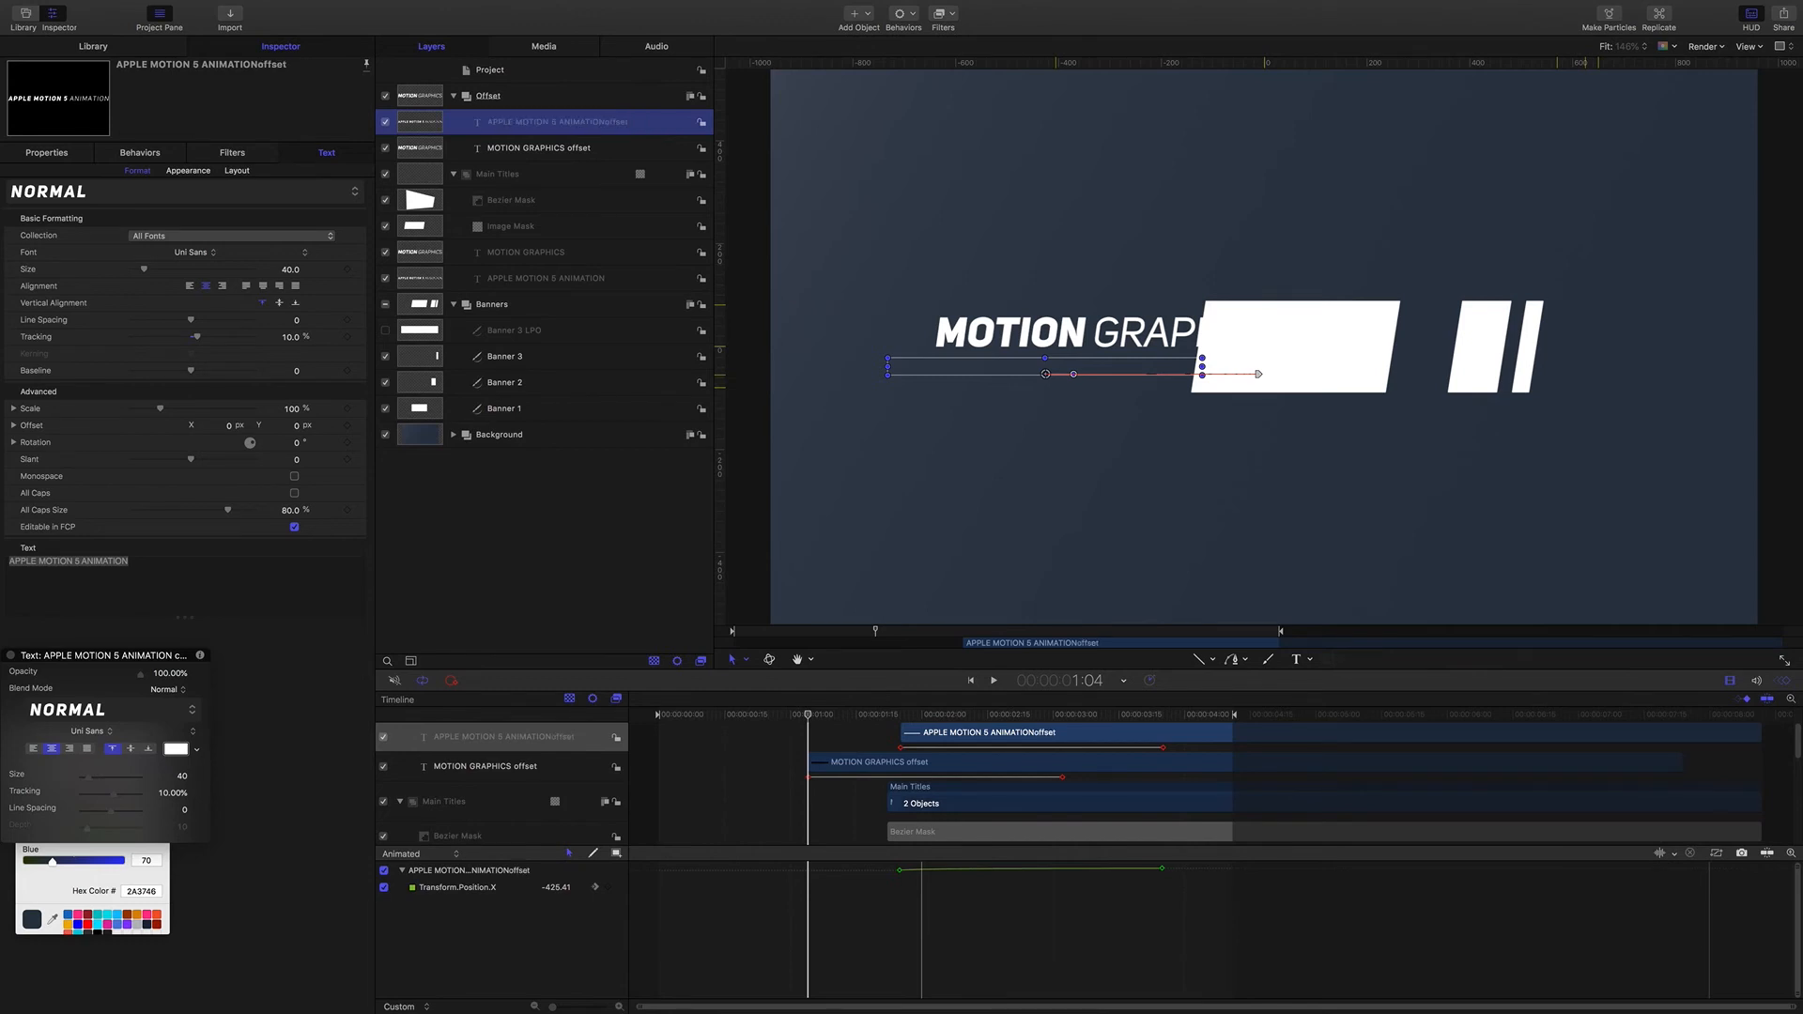
Step: Shift the APPLE MOTION 5 ANIMATIONoffset layer to start at 1:06 and return the playhead to 1:05
{"action": "left_click_drag", "start_coordinate": [808, 715], "coordinate": [816, 717]}
{"action": "key", "text": "shift+["}
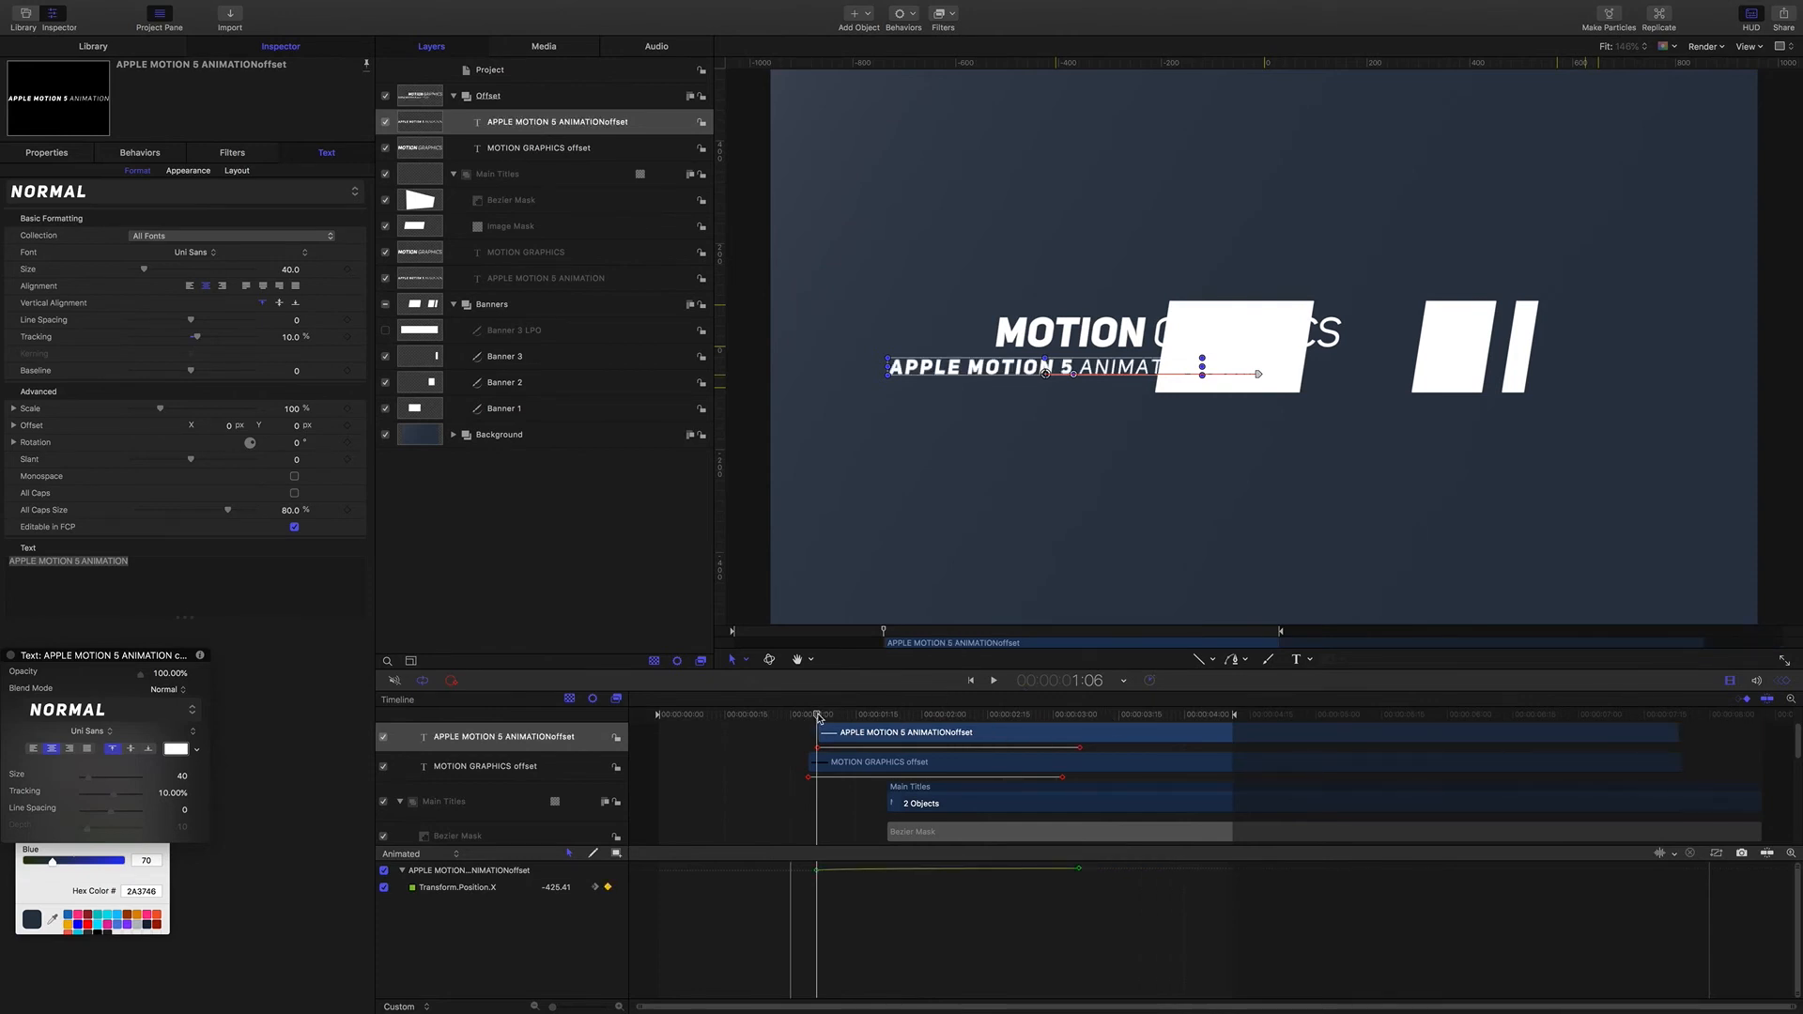
{"action": "mouse_move", "coordinate": [817, 716]}
{"action": "left_mouse_down"}
{"action": "mouse_move", "coordinate": [878, 717]}
{"action": "mouse_move", "coordinate": [813, 714]}
{"action": "left_mouse_up"}
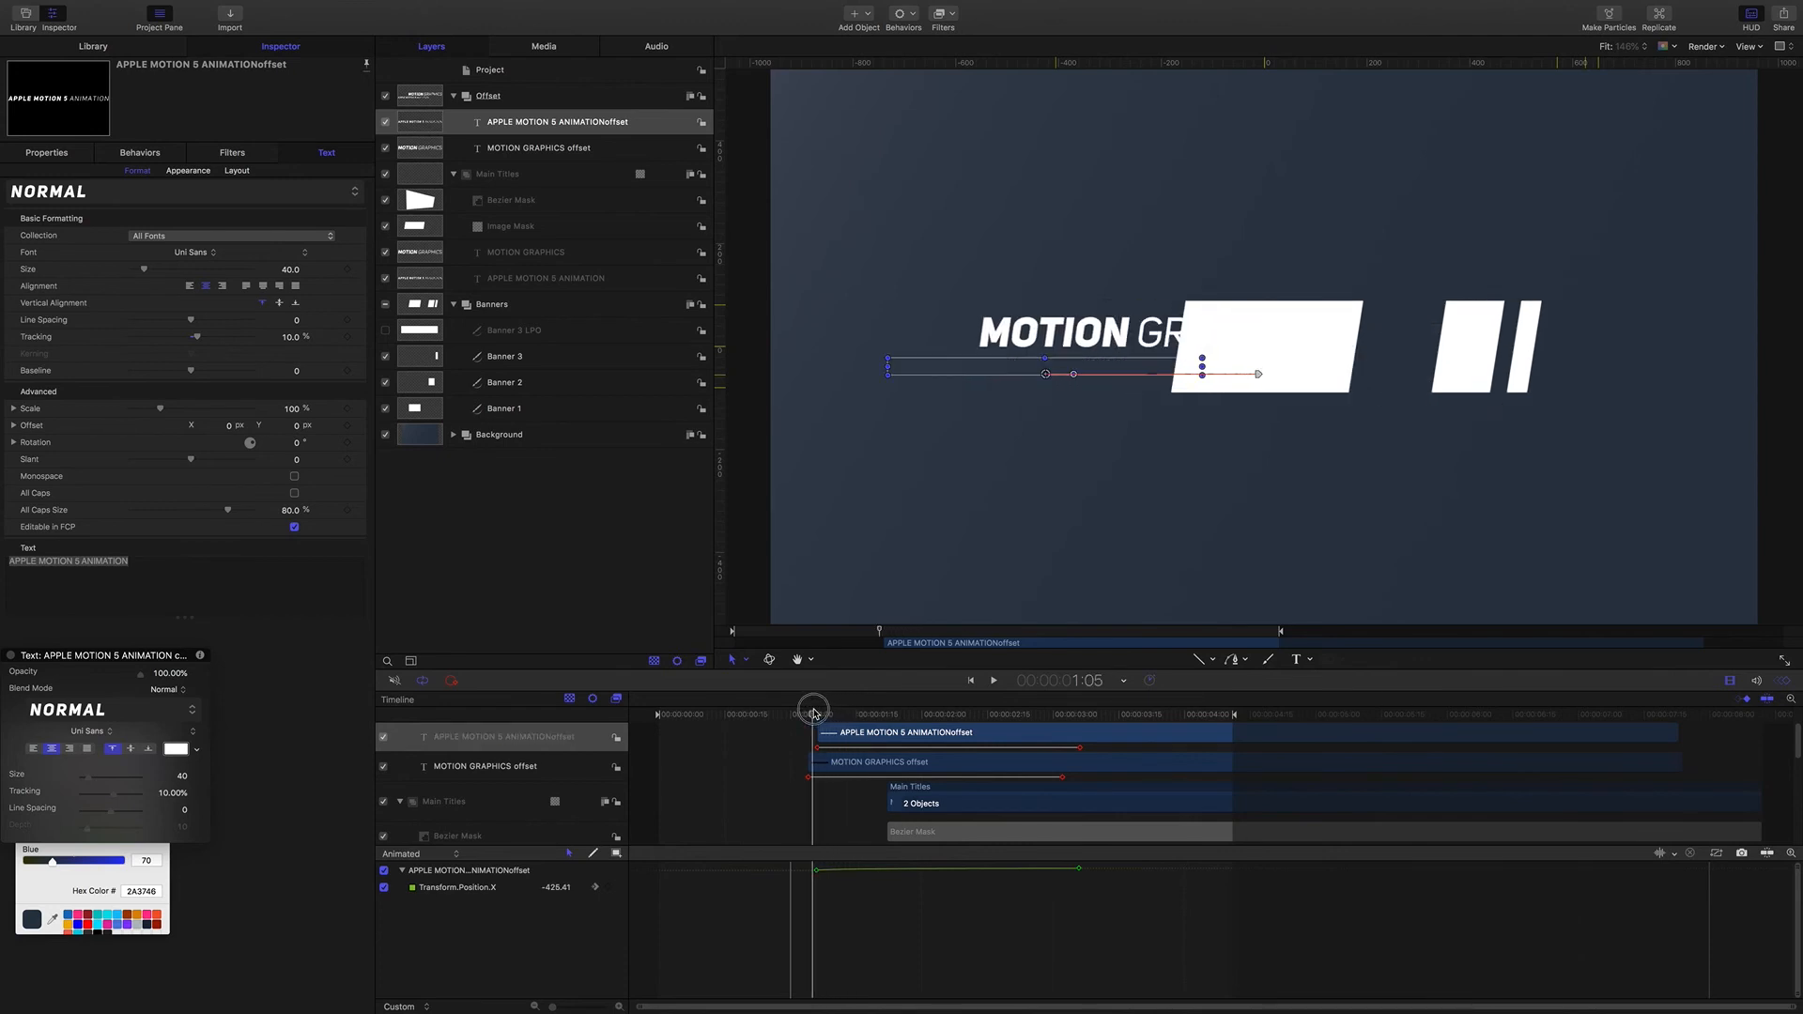
Step: Add an image mask to Banner 2 with the Offset group as source and the Subtract mask blend mode
{"action": "left_click", "coordinate": [510, 382]}
{"action": "right_click", "coordinate": [510, 383]}
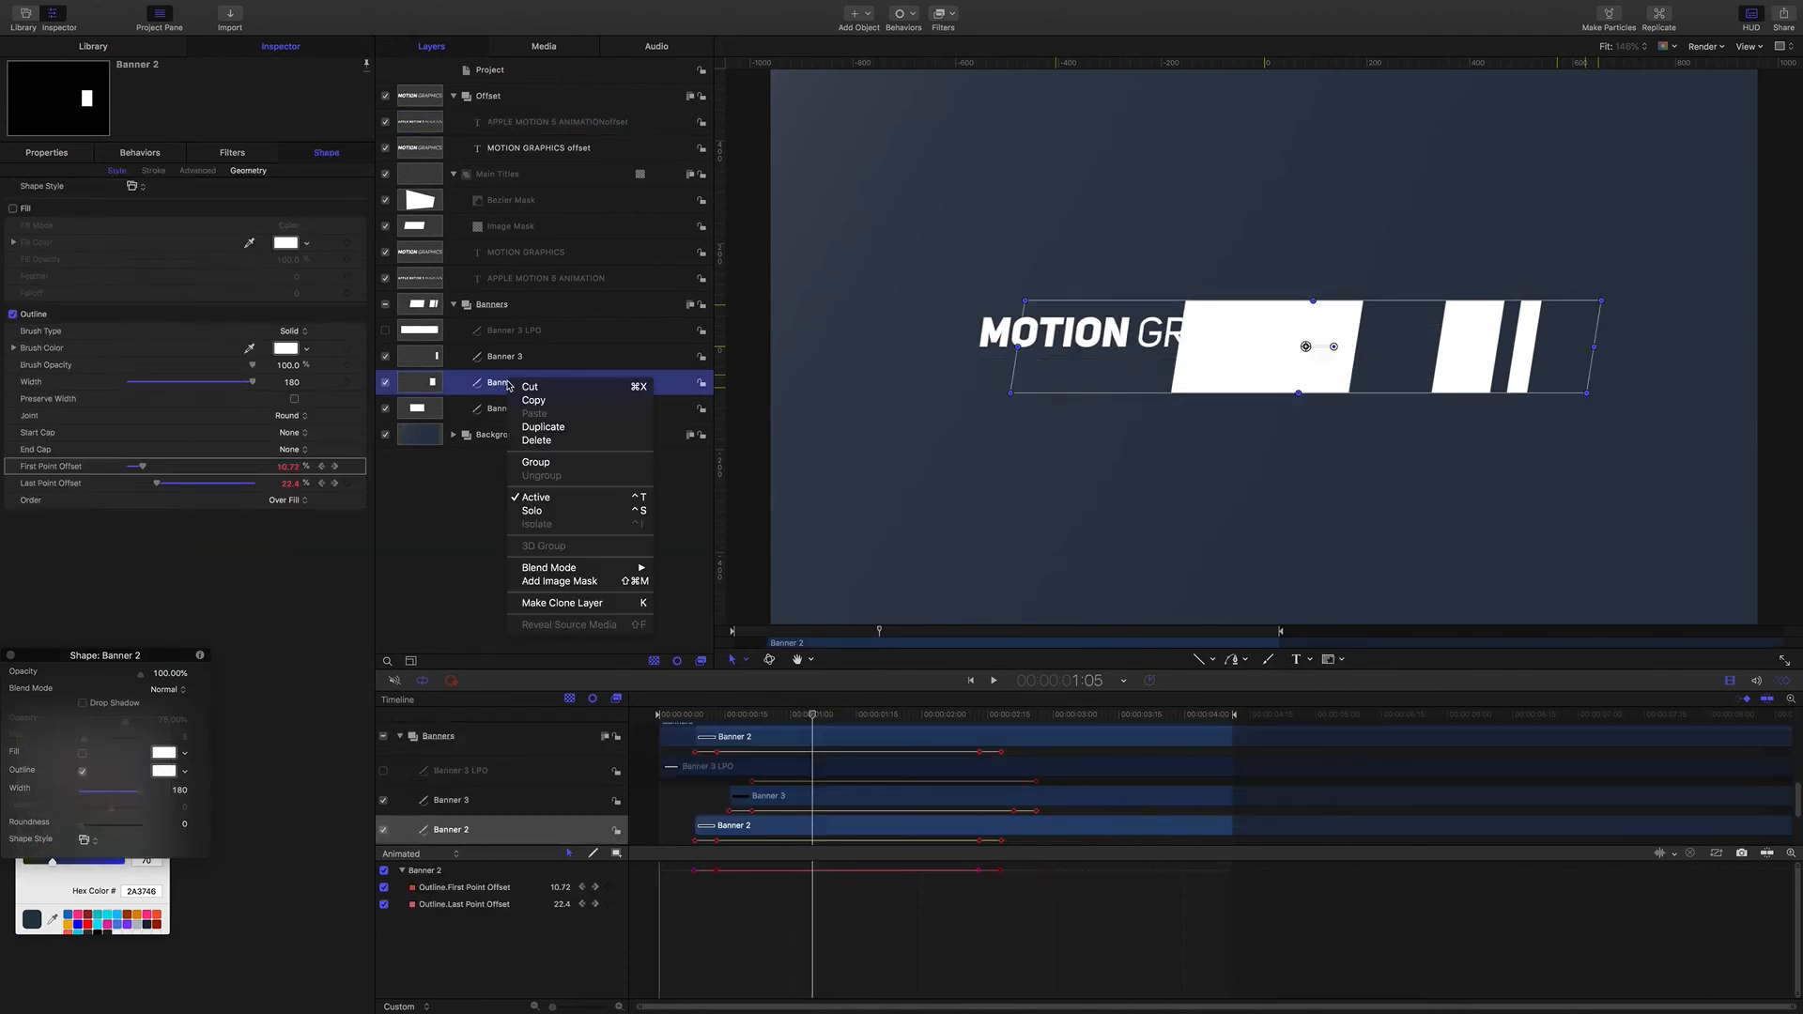
{"action": "left_click", "coordinate": [570, 583]}
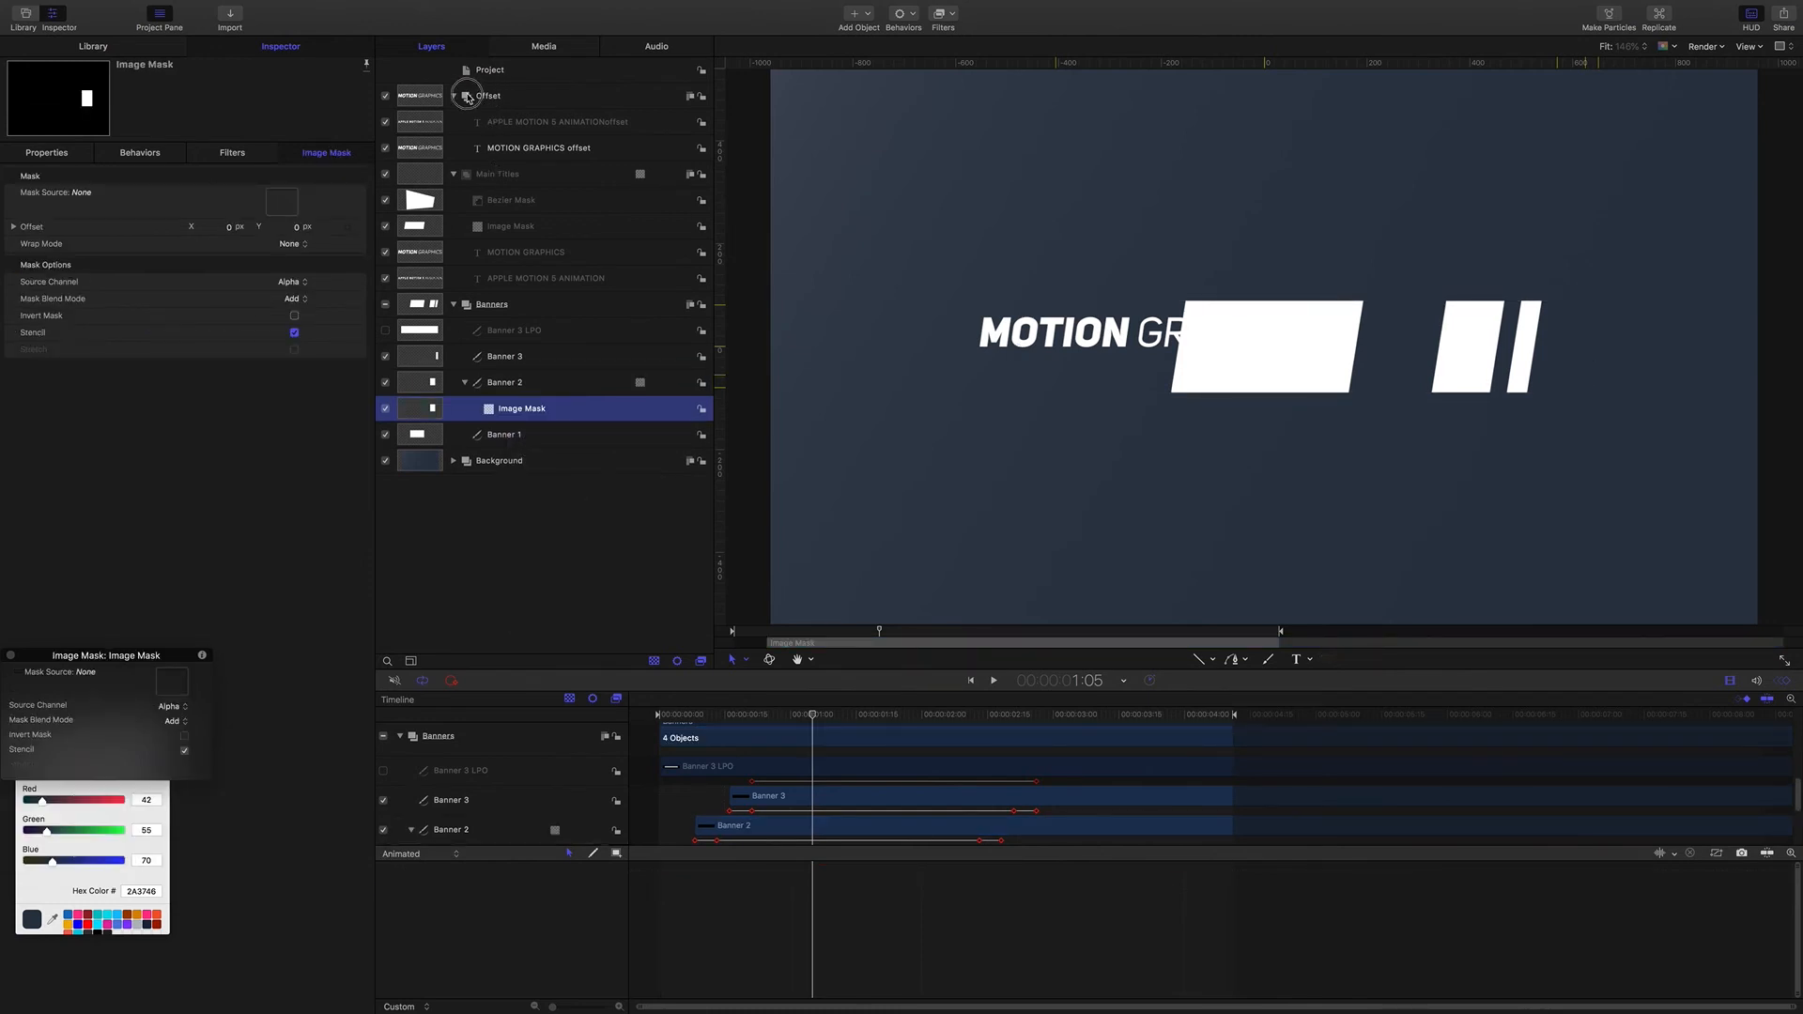
{"action": "left_click_drag", "start_coordinate": [467, 98], "coordinate": [282, 201]}
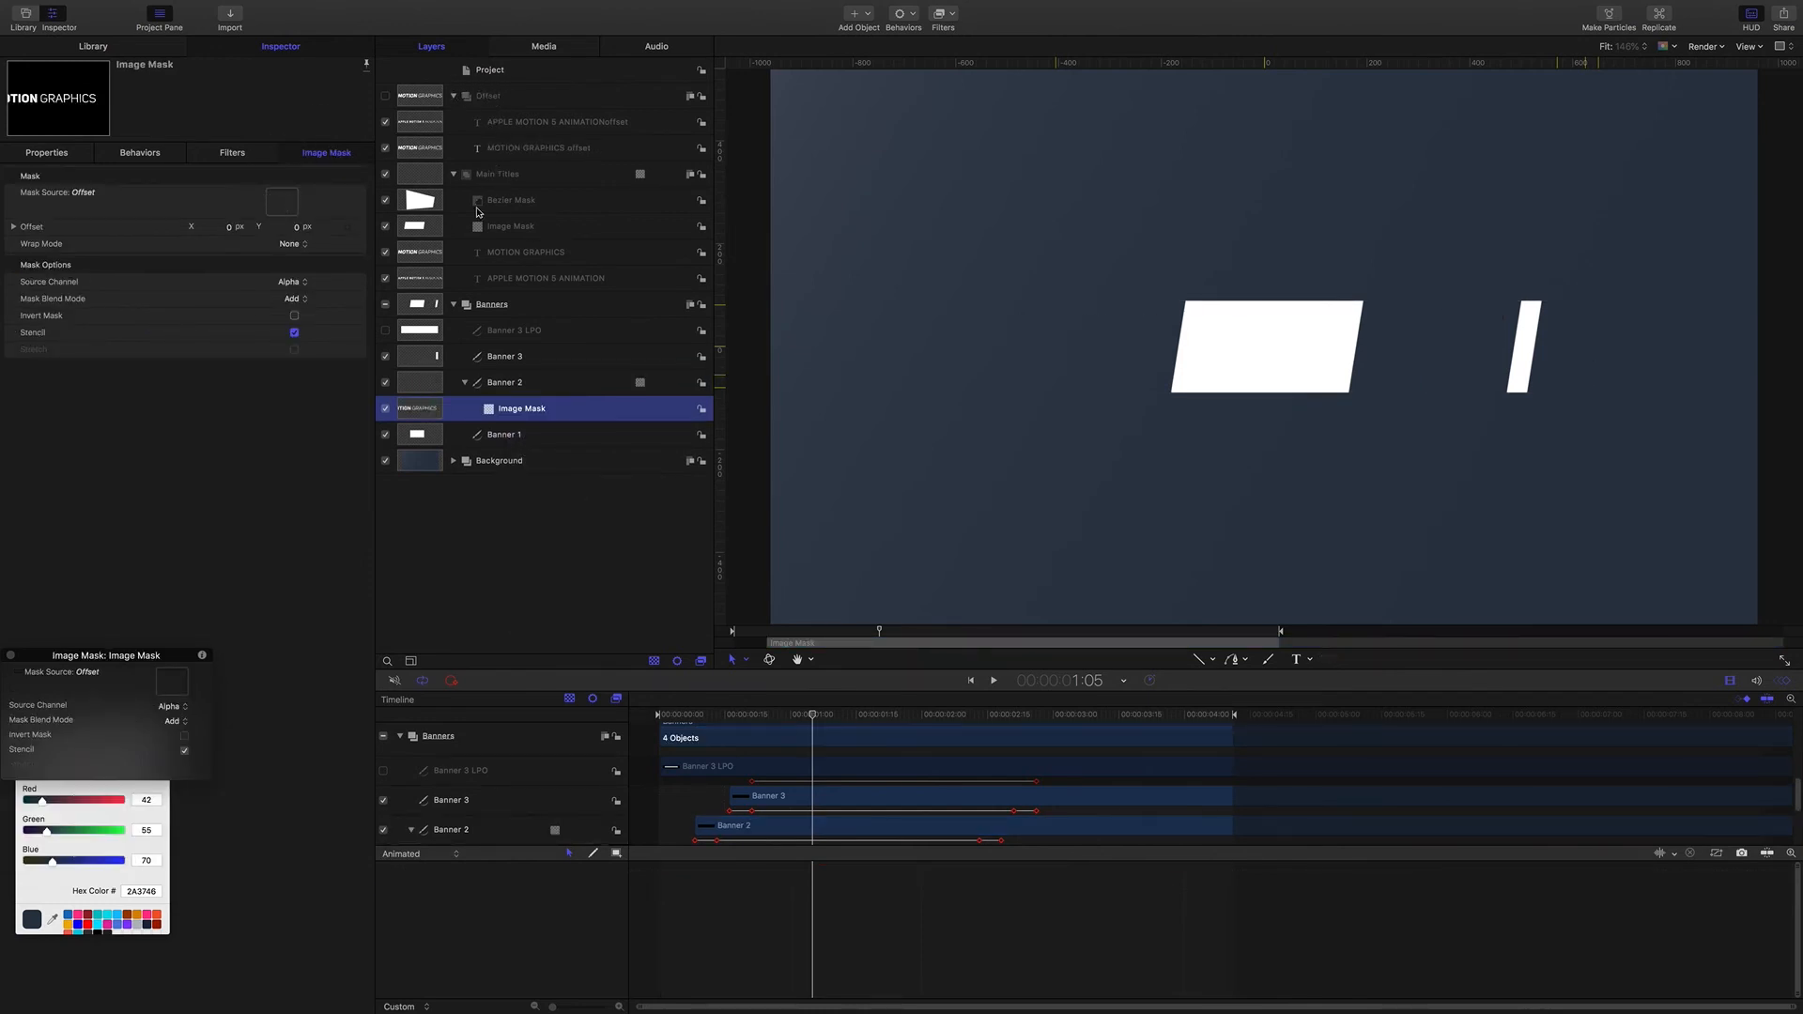
{"action": "left_click", "coordinate": [295, 299]}
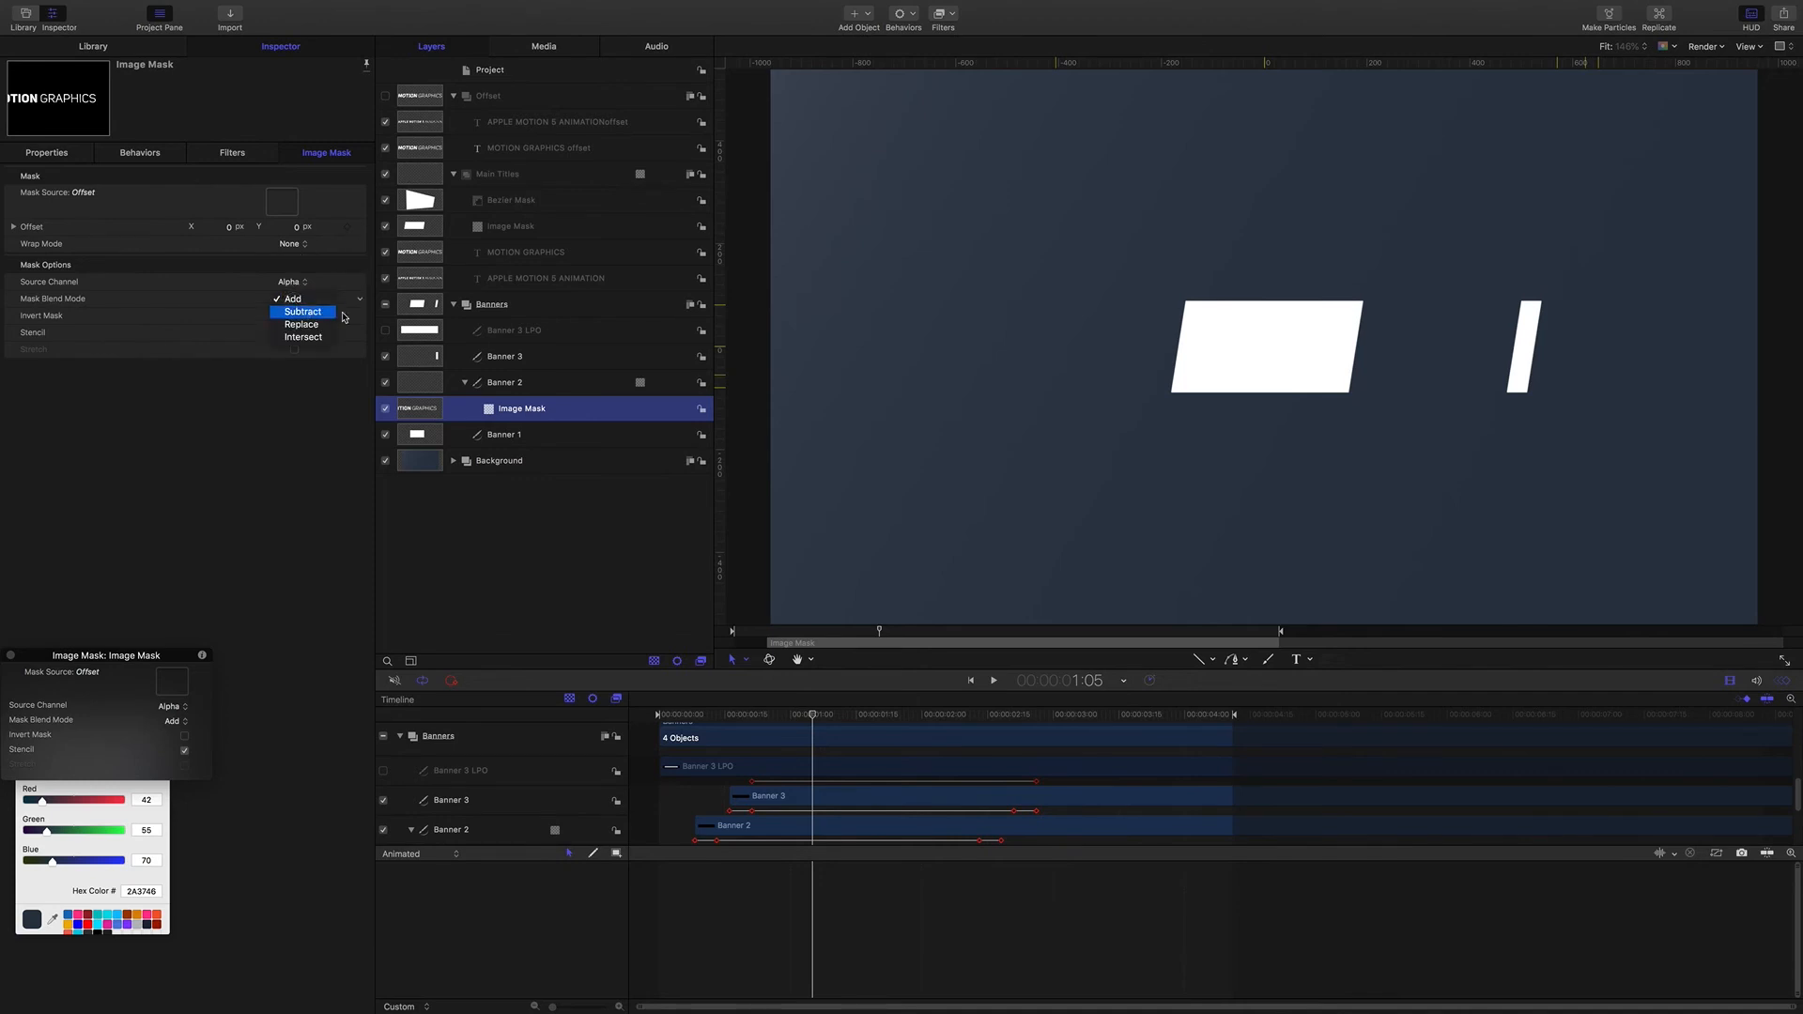
{"action": "left_click", "coordinate": [296, 307]}
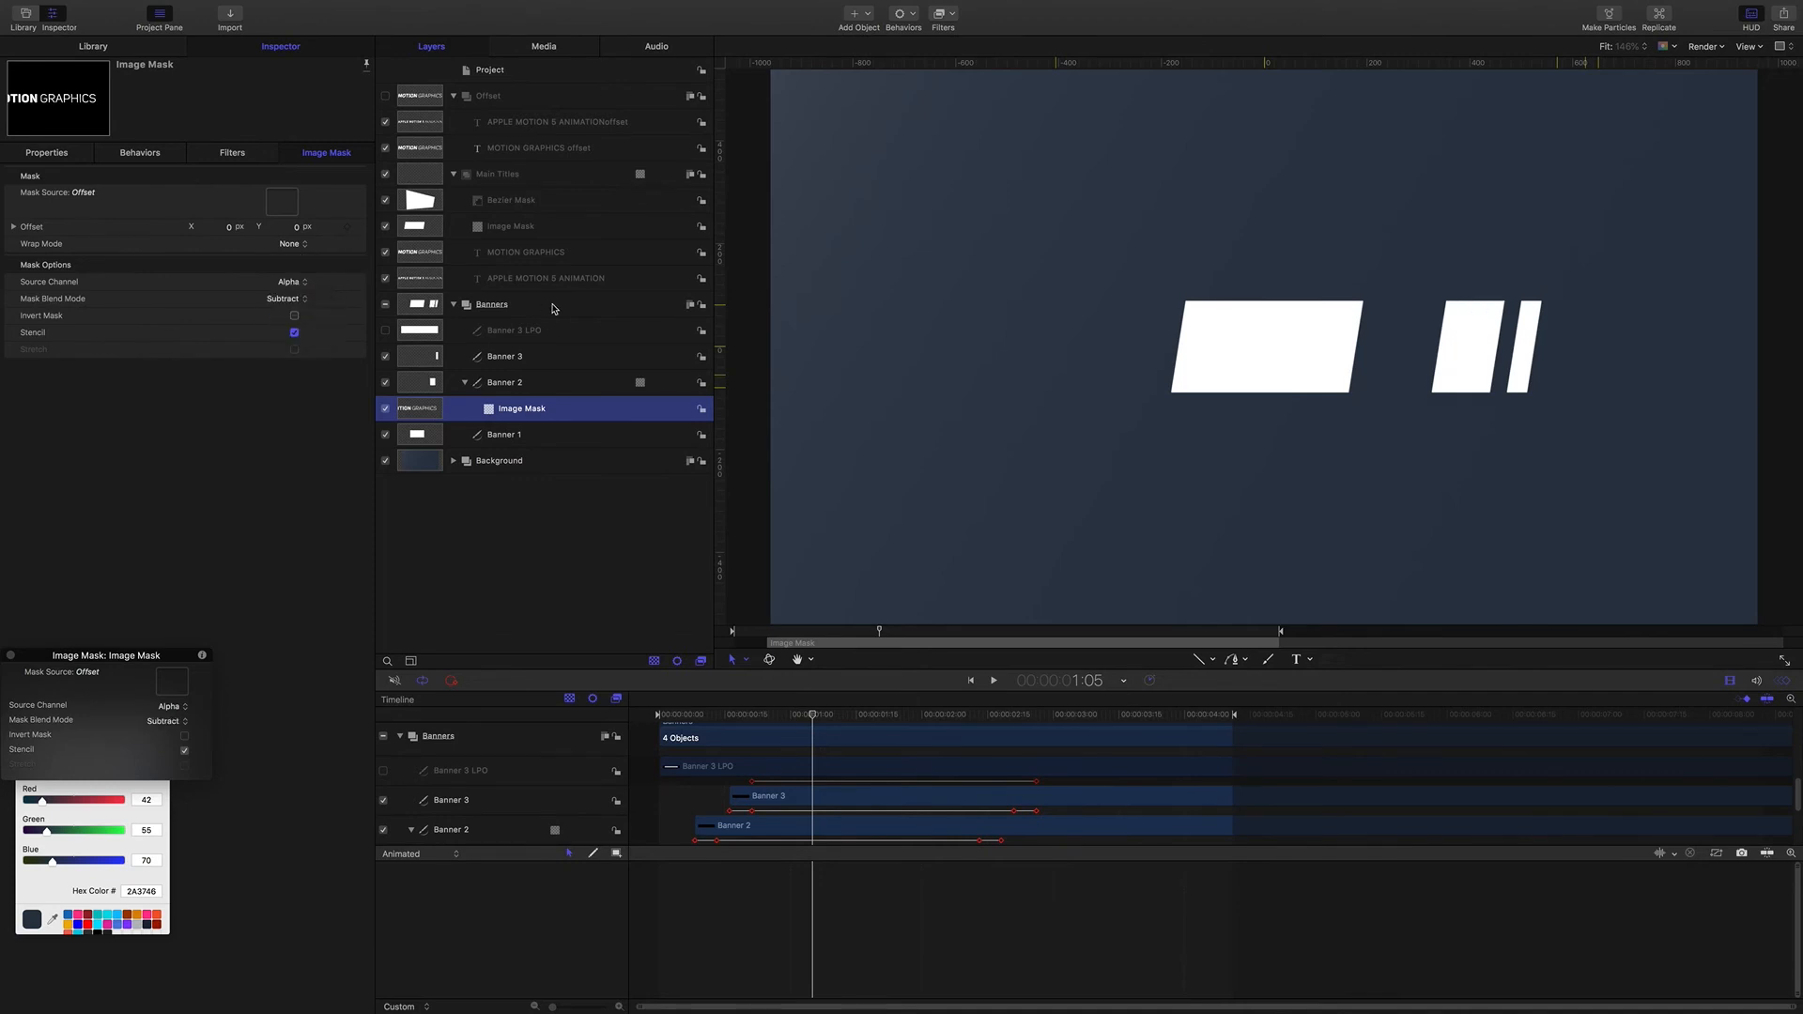
Step: Play the animation from the first frame to check the title cutout in Banner 2
{"action": "left_click", "coordinate": [813, 716]}
{"action": "left_click_drag", "start_coordinate": [813, 719], "coordinate": [658, 719]}
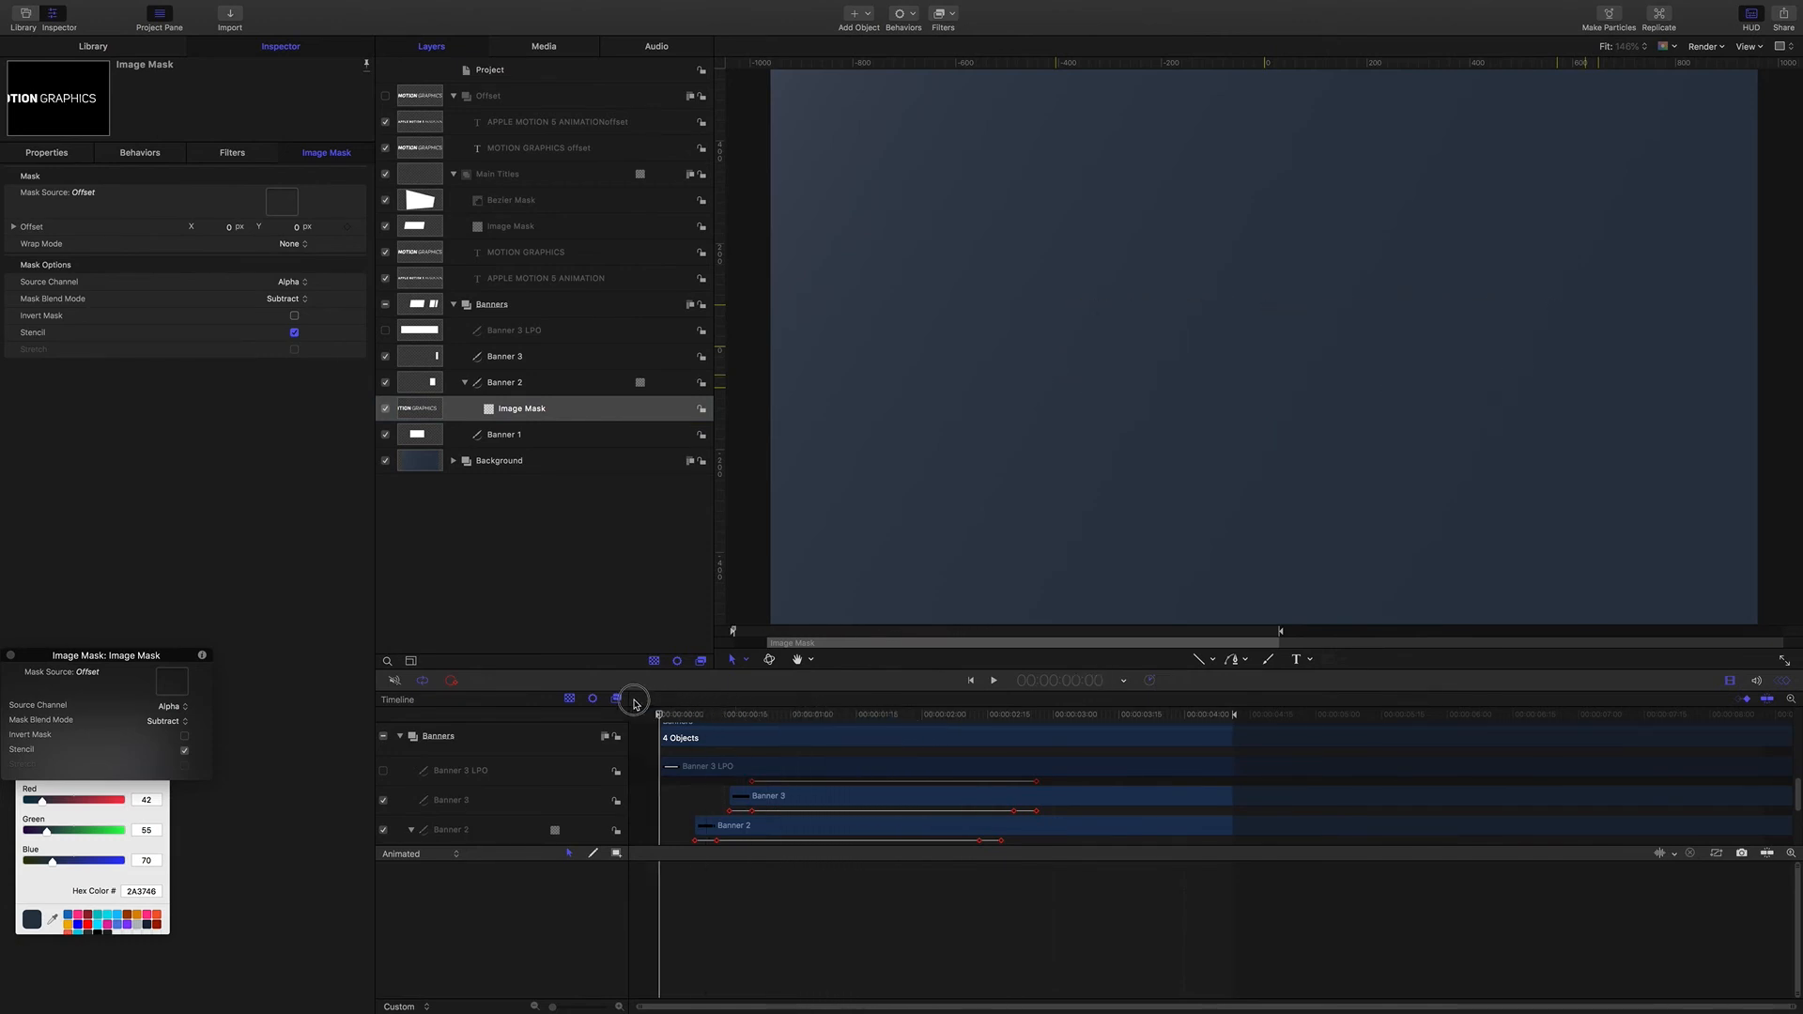
{"action": "key", "text": "space"}
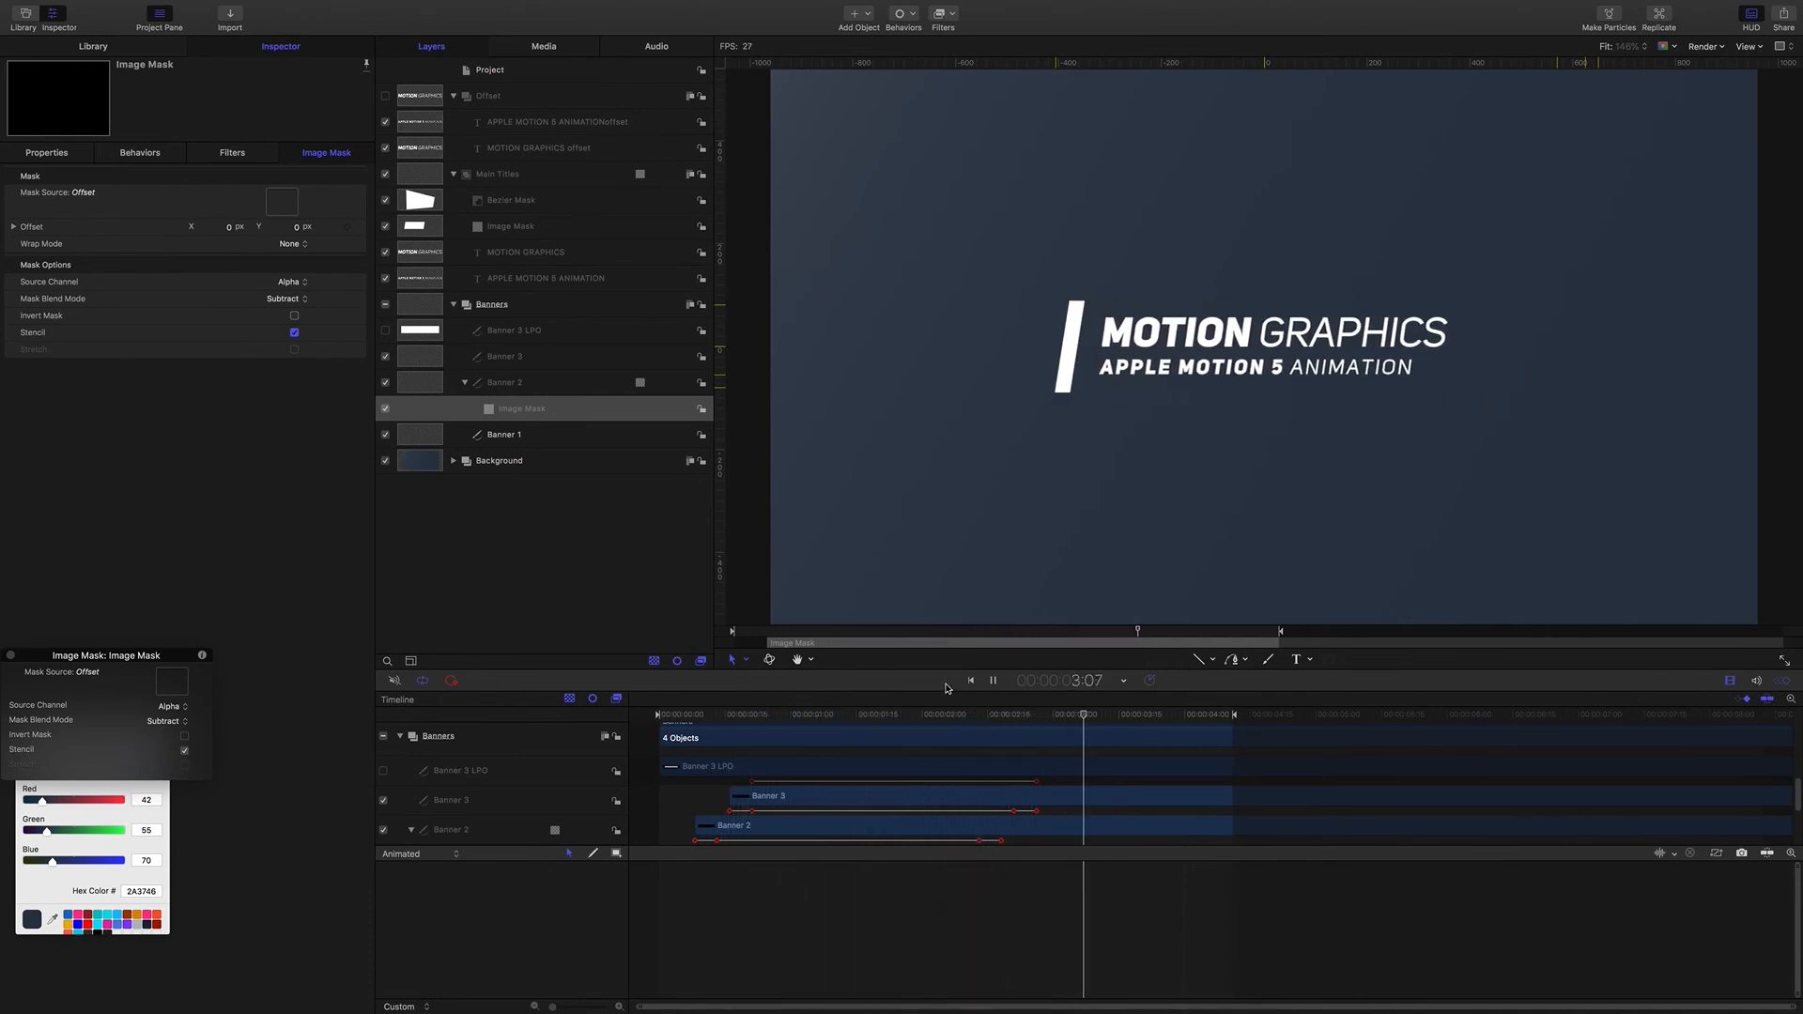
{"action": "key", "text": "space"}
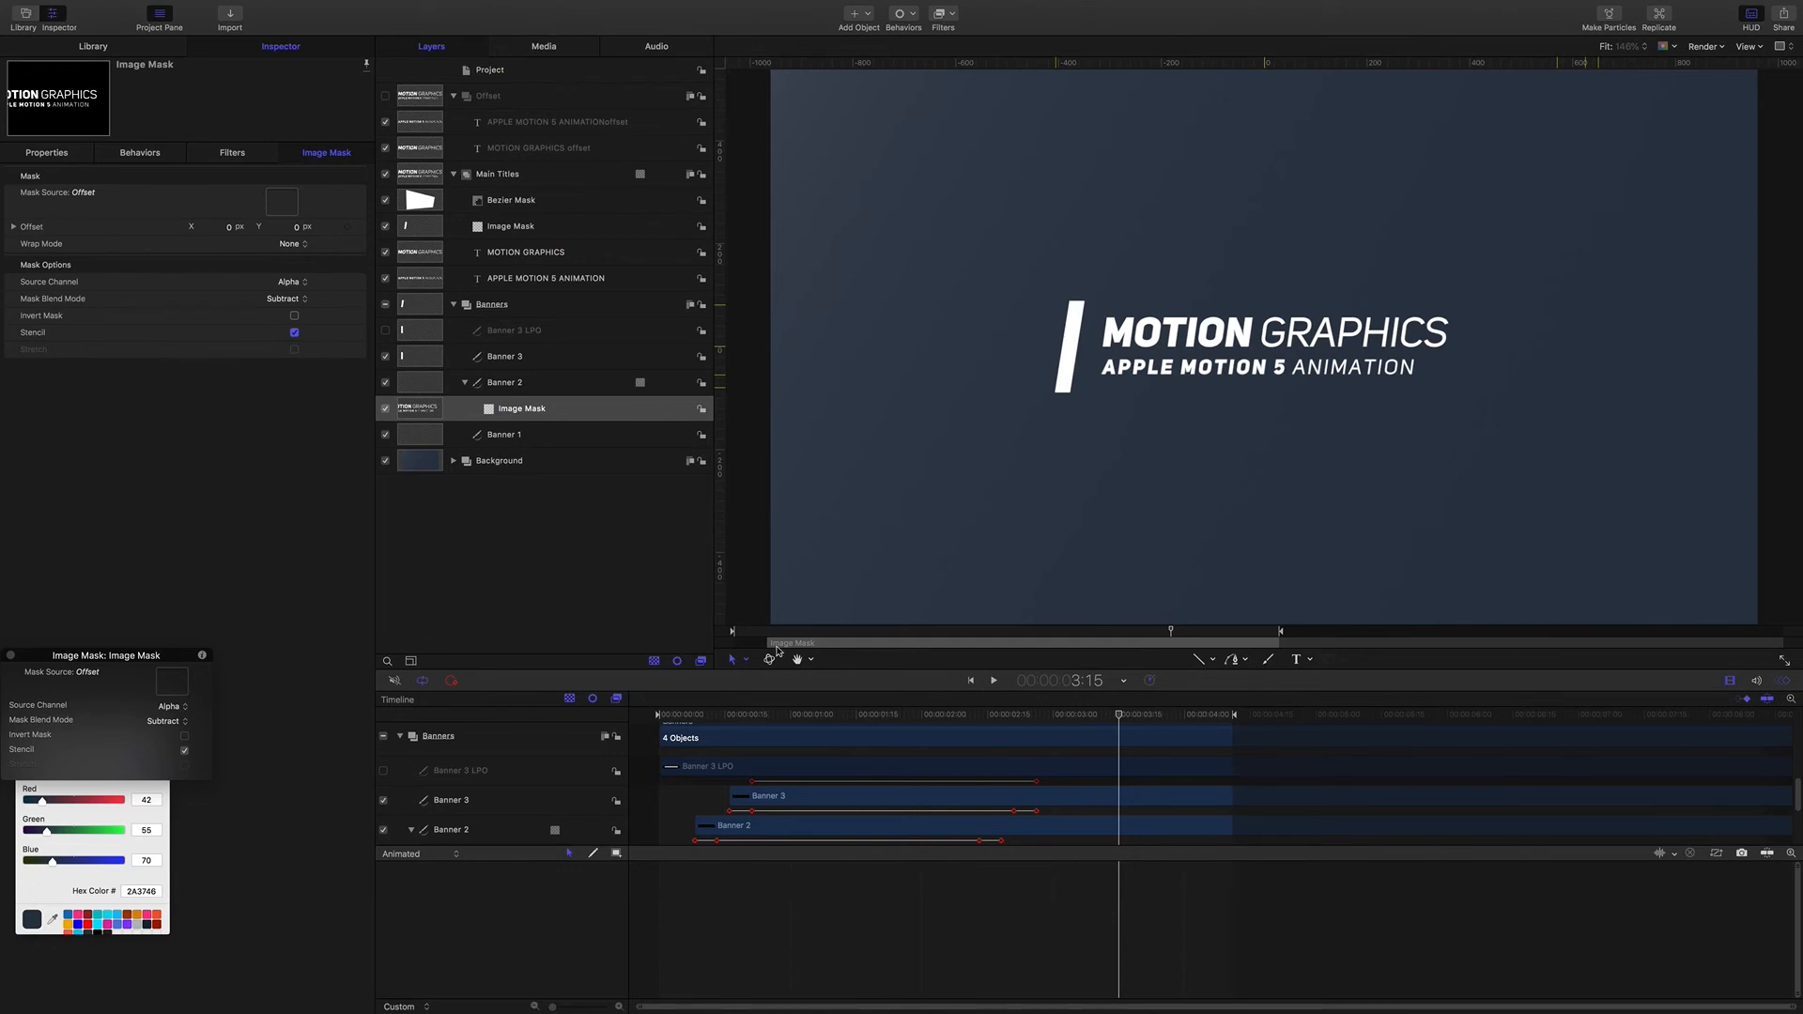
Step: Create a new group above the Offset group and name it Flourishes
{"action": "left_click", "coordinate": [512, 436]}
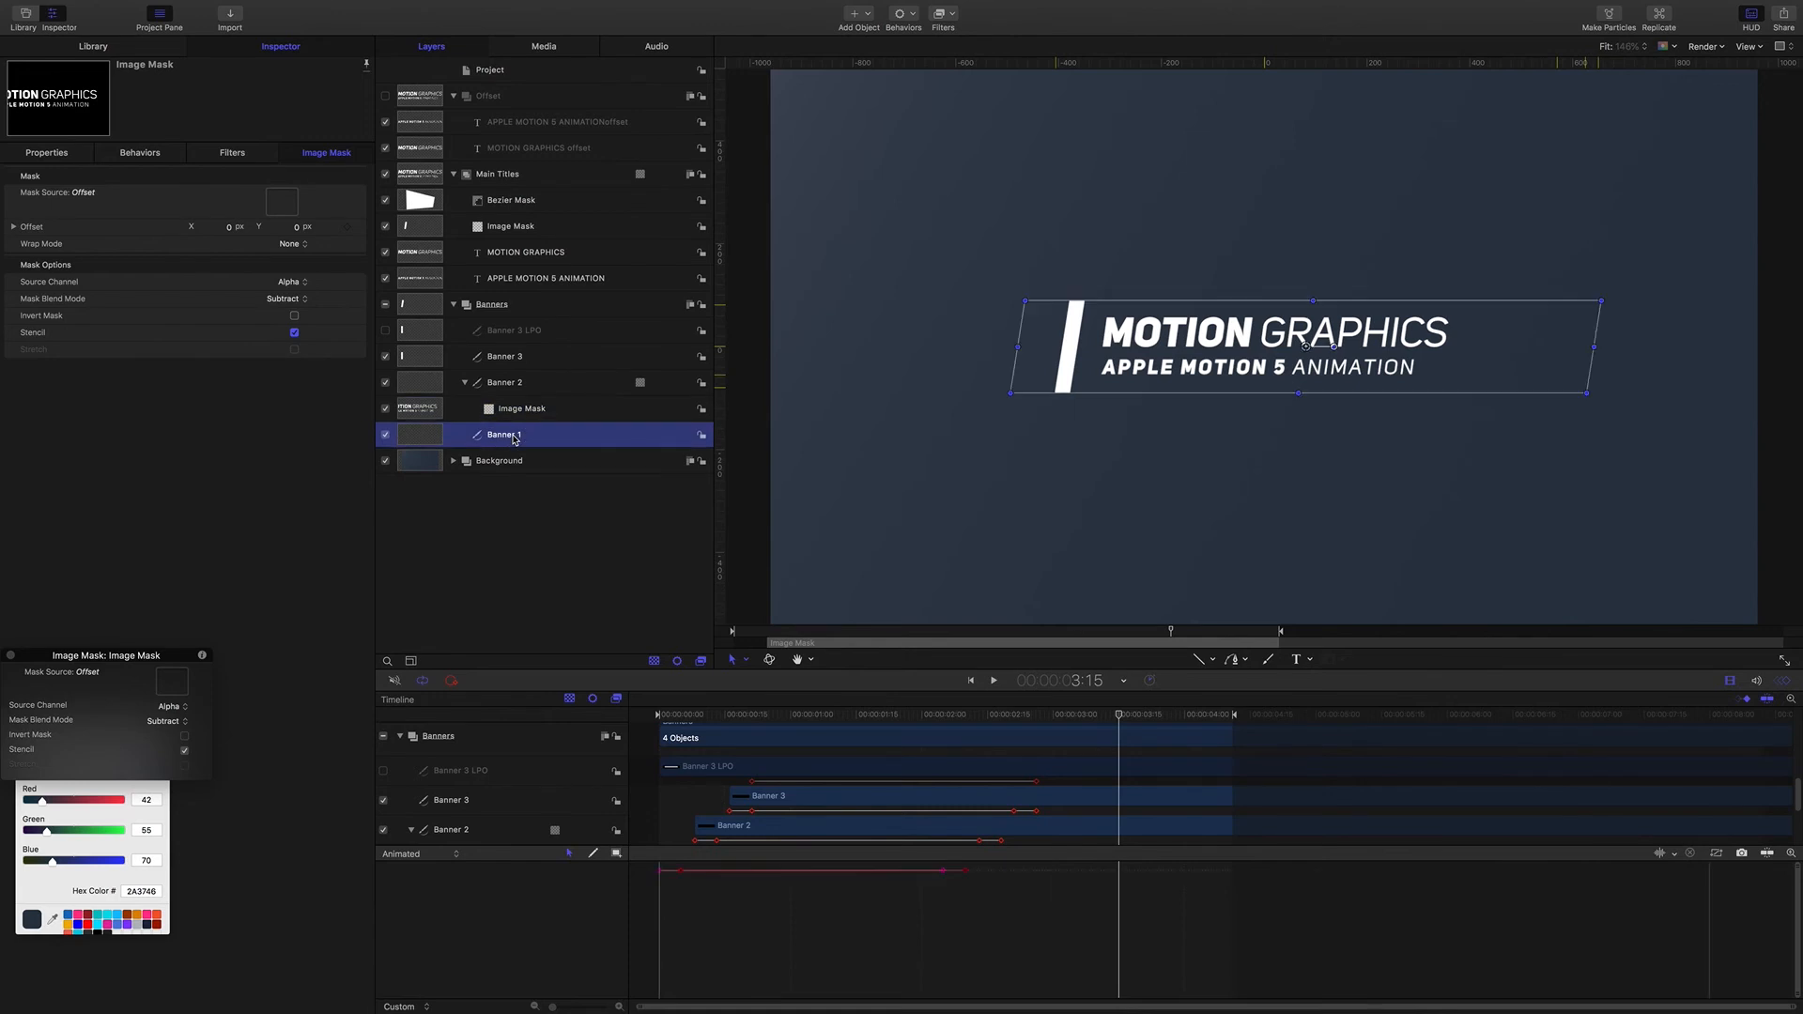
{"action": "left_click", "coordinate": [499, 98]}
{"action": "key", "text": "super+shift+n"}
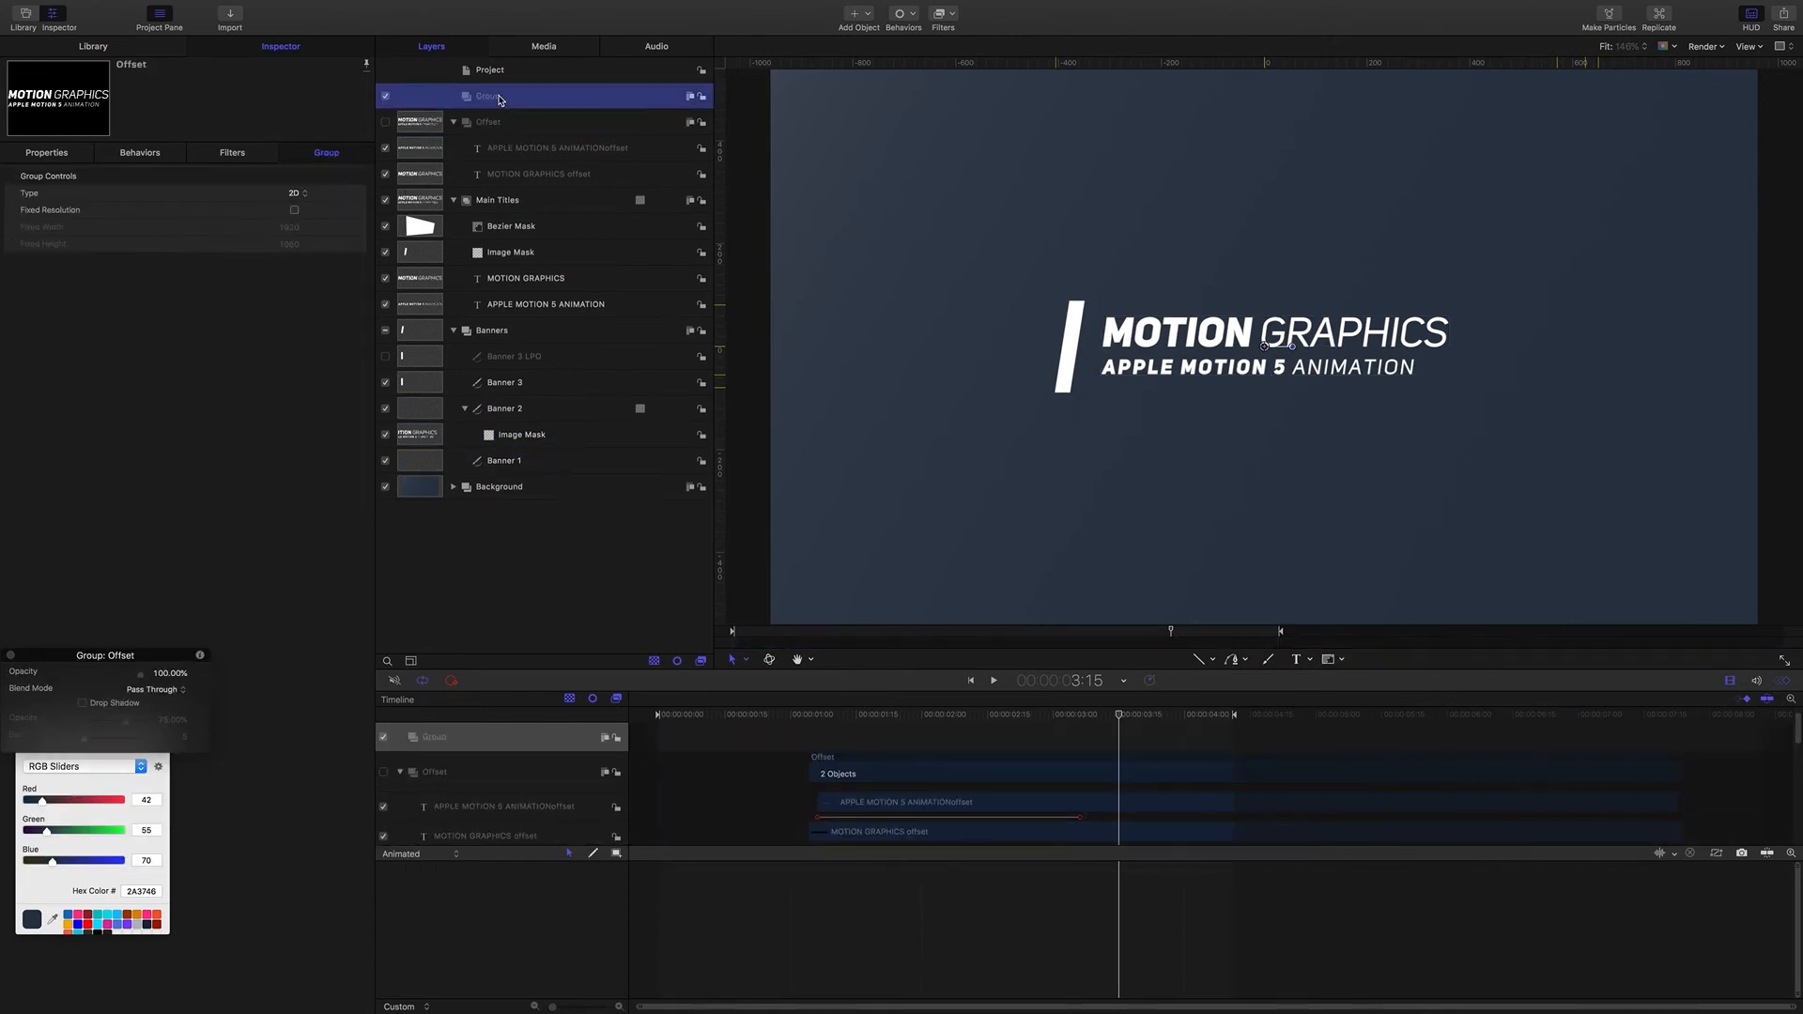
{"action": "double_click", "coordinate": [499, 96]}
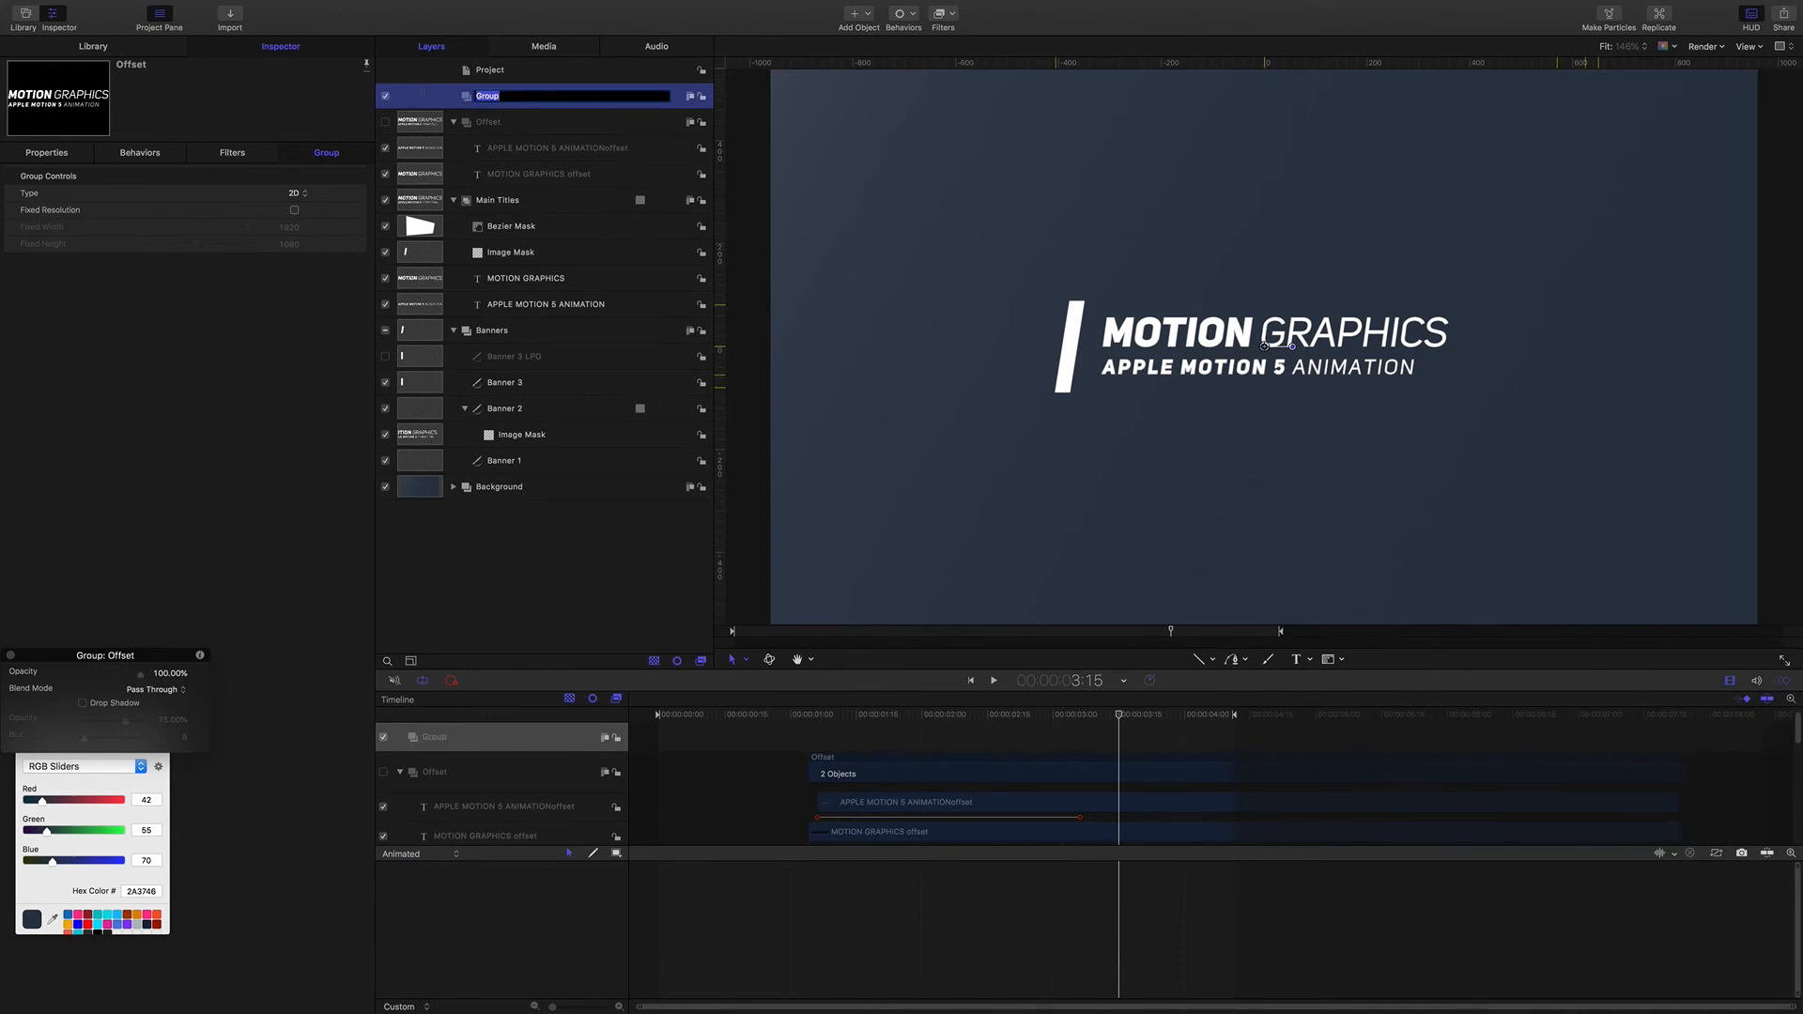
{"action": "type", "text": "Flourishes"}
{"action": "key", "text": "Return"}
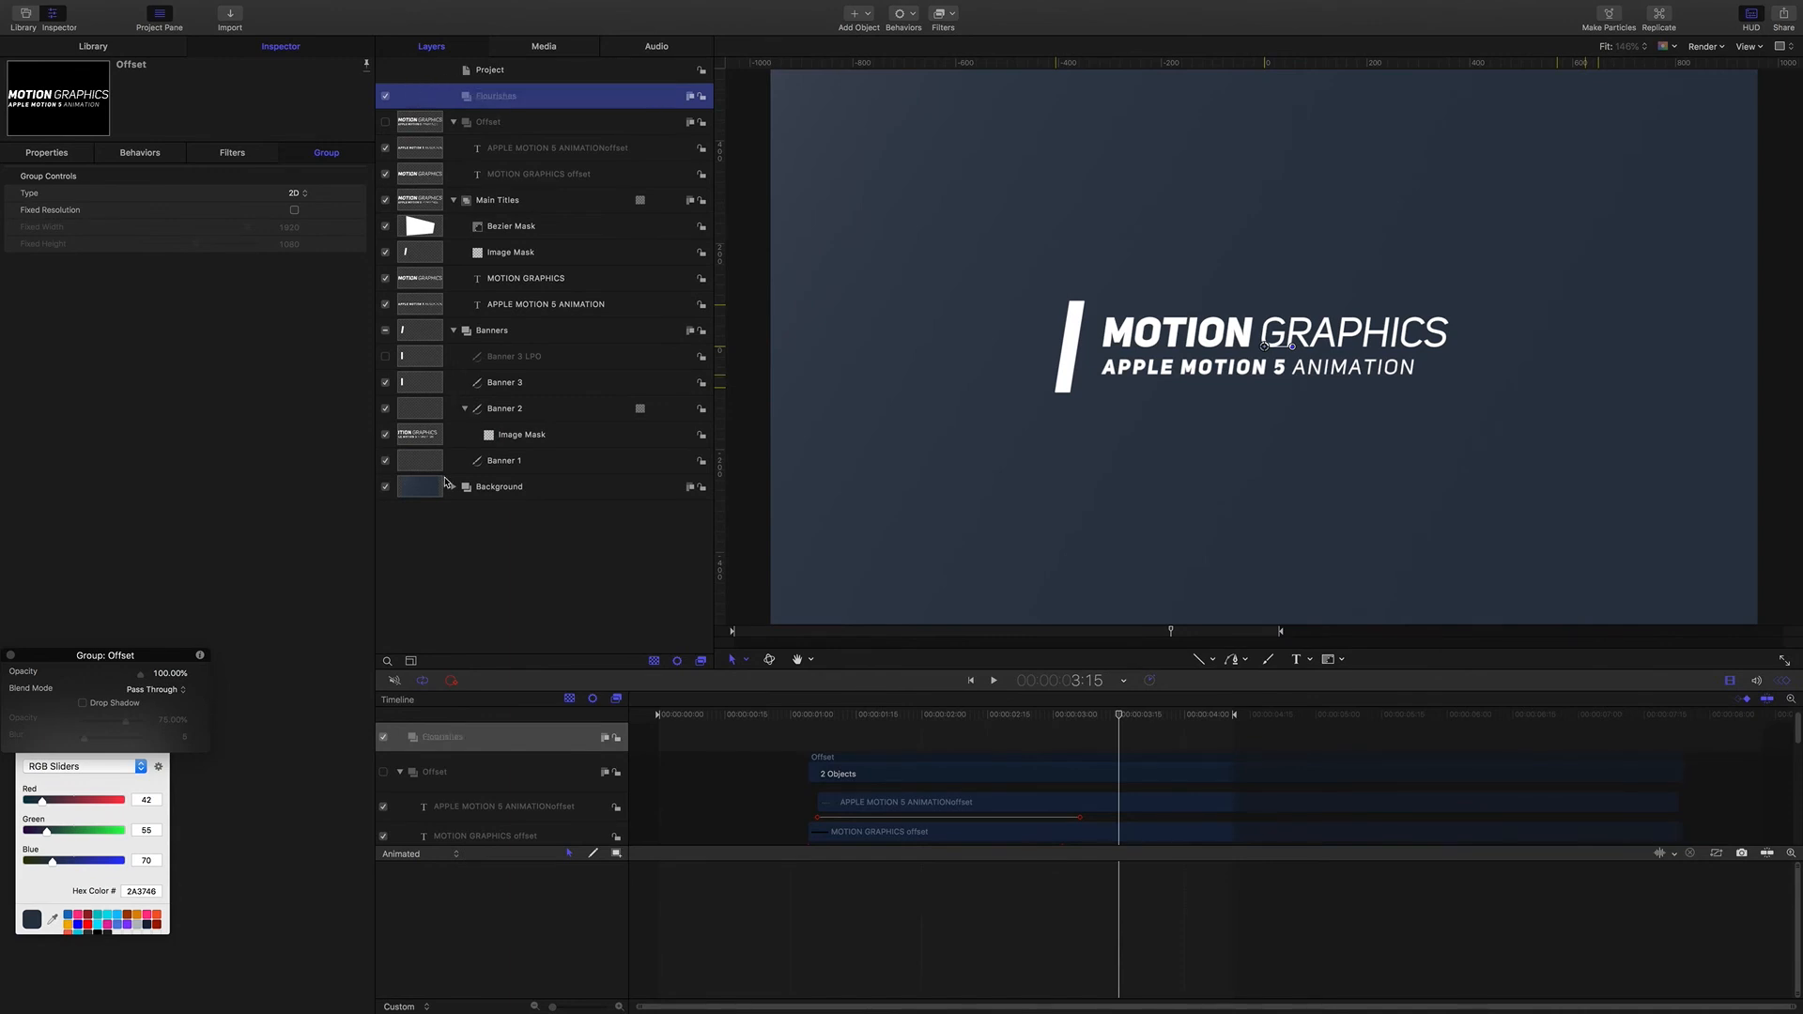
Step: Duplicate Banner 1 into the Flourishes group and rename the copy Top
{"action": "left_click", "coordinate": [503, 460]}
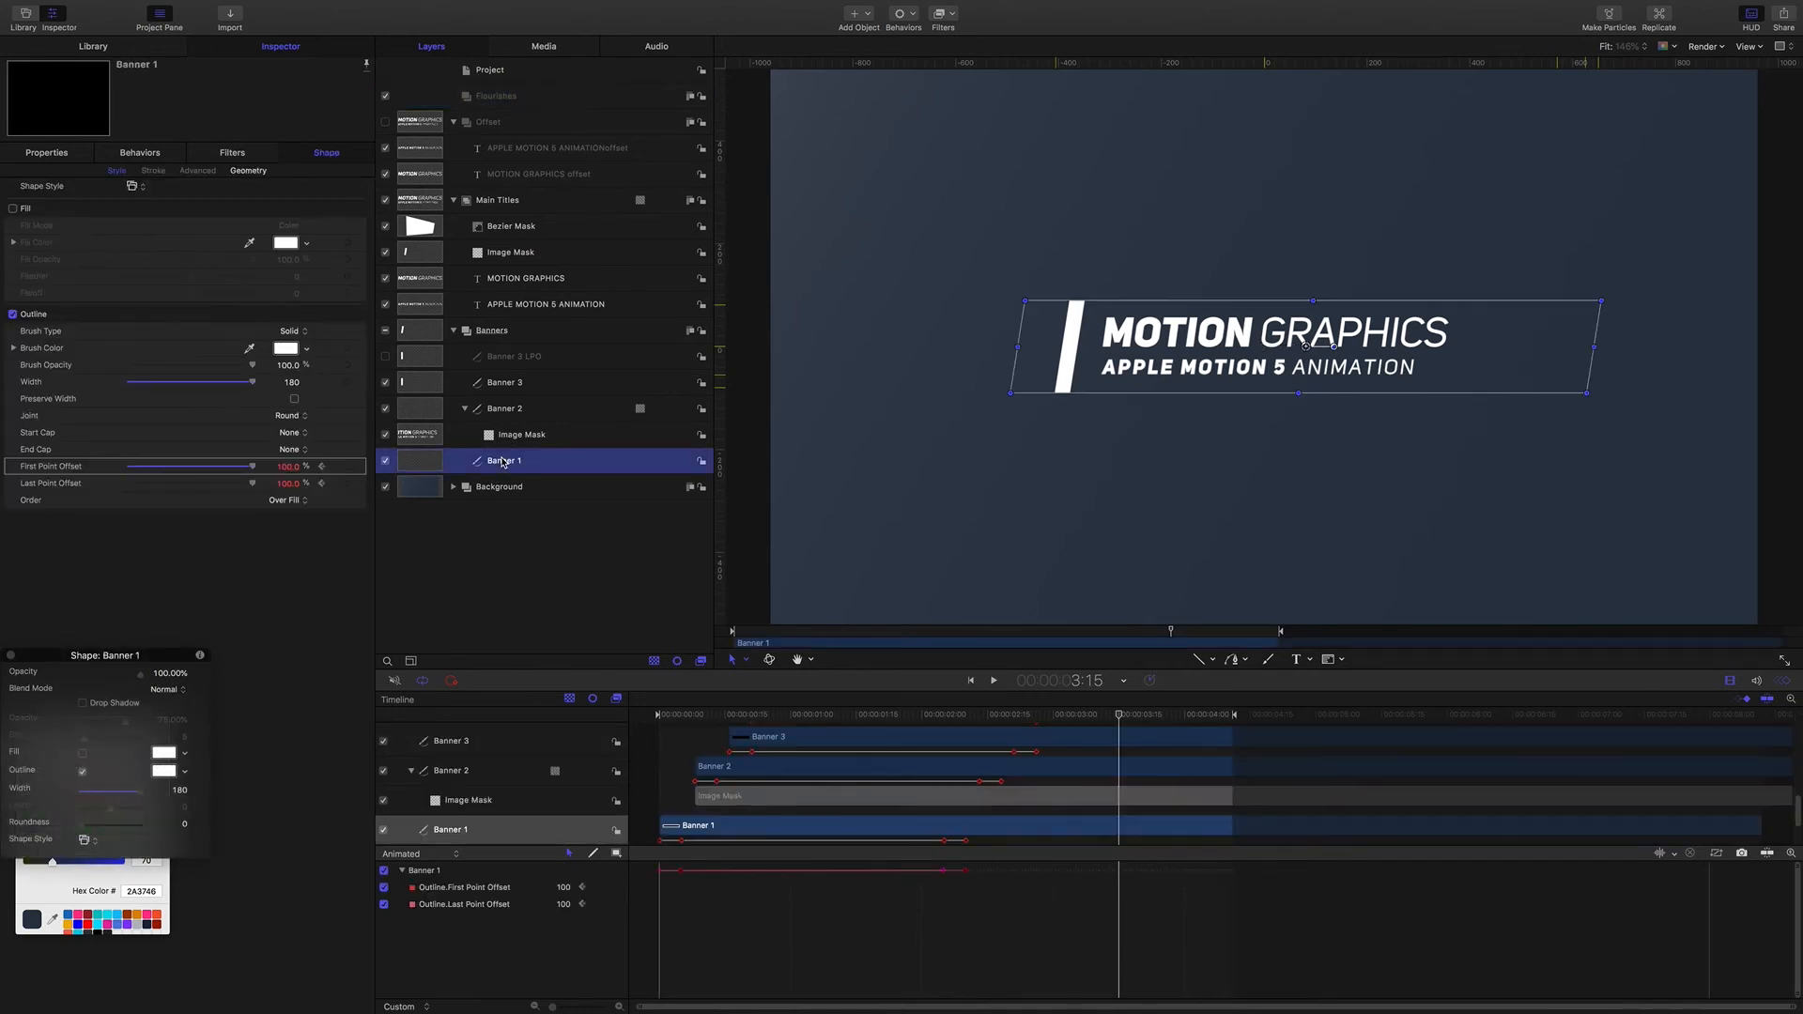
{"action": "key", "text": "super+d"}
{"action": "left_click_drag", "start_coordinate": [509, 464], "coordinate": [514, 96]}
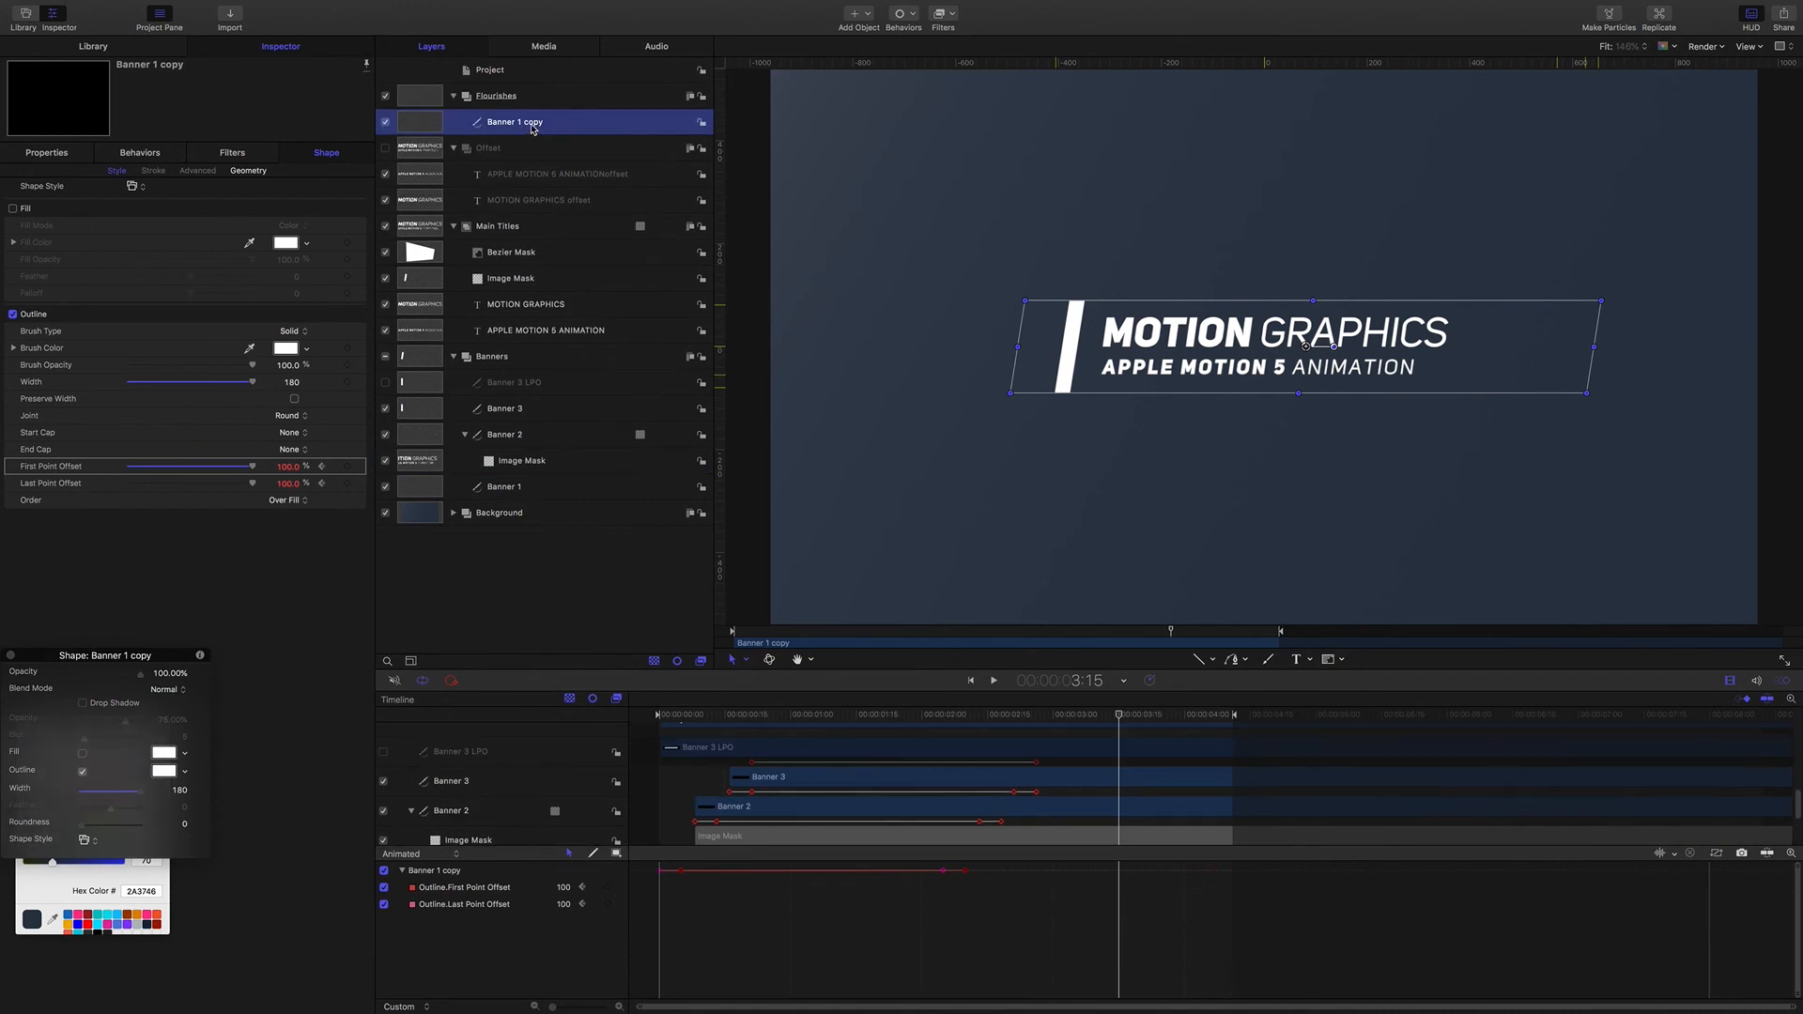
{"action": "double_click", "coordinate": [530, 122]}
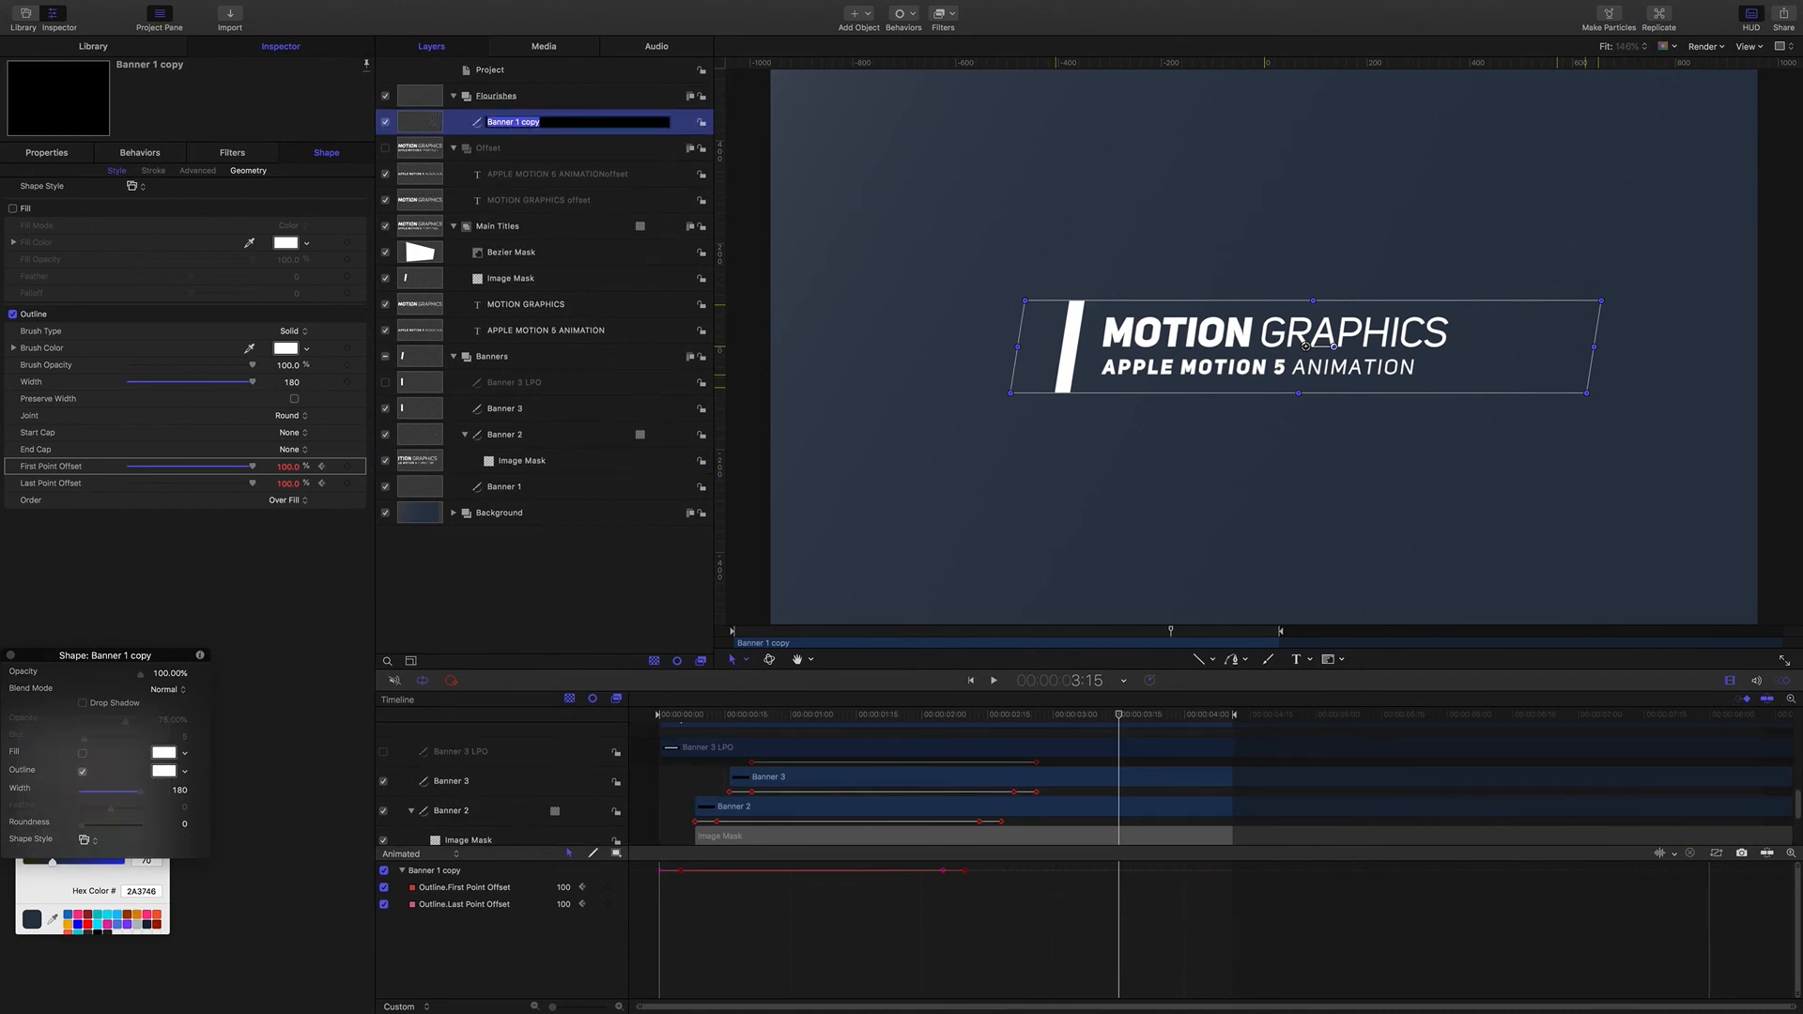
{"action": "type", "text": "Top"}
{"action": "key", "text": "Return"}
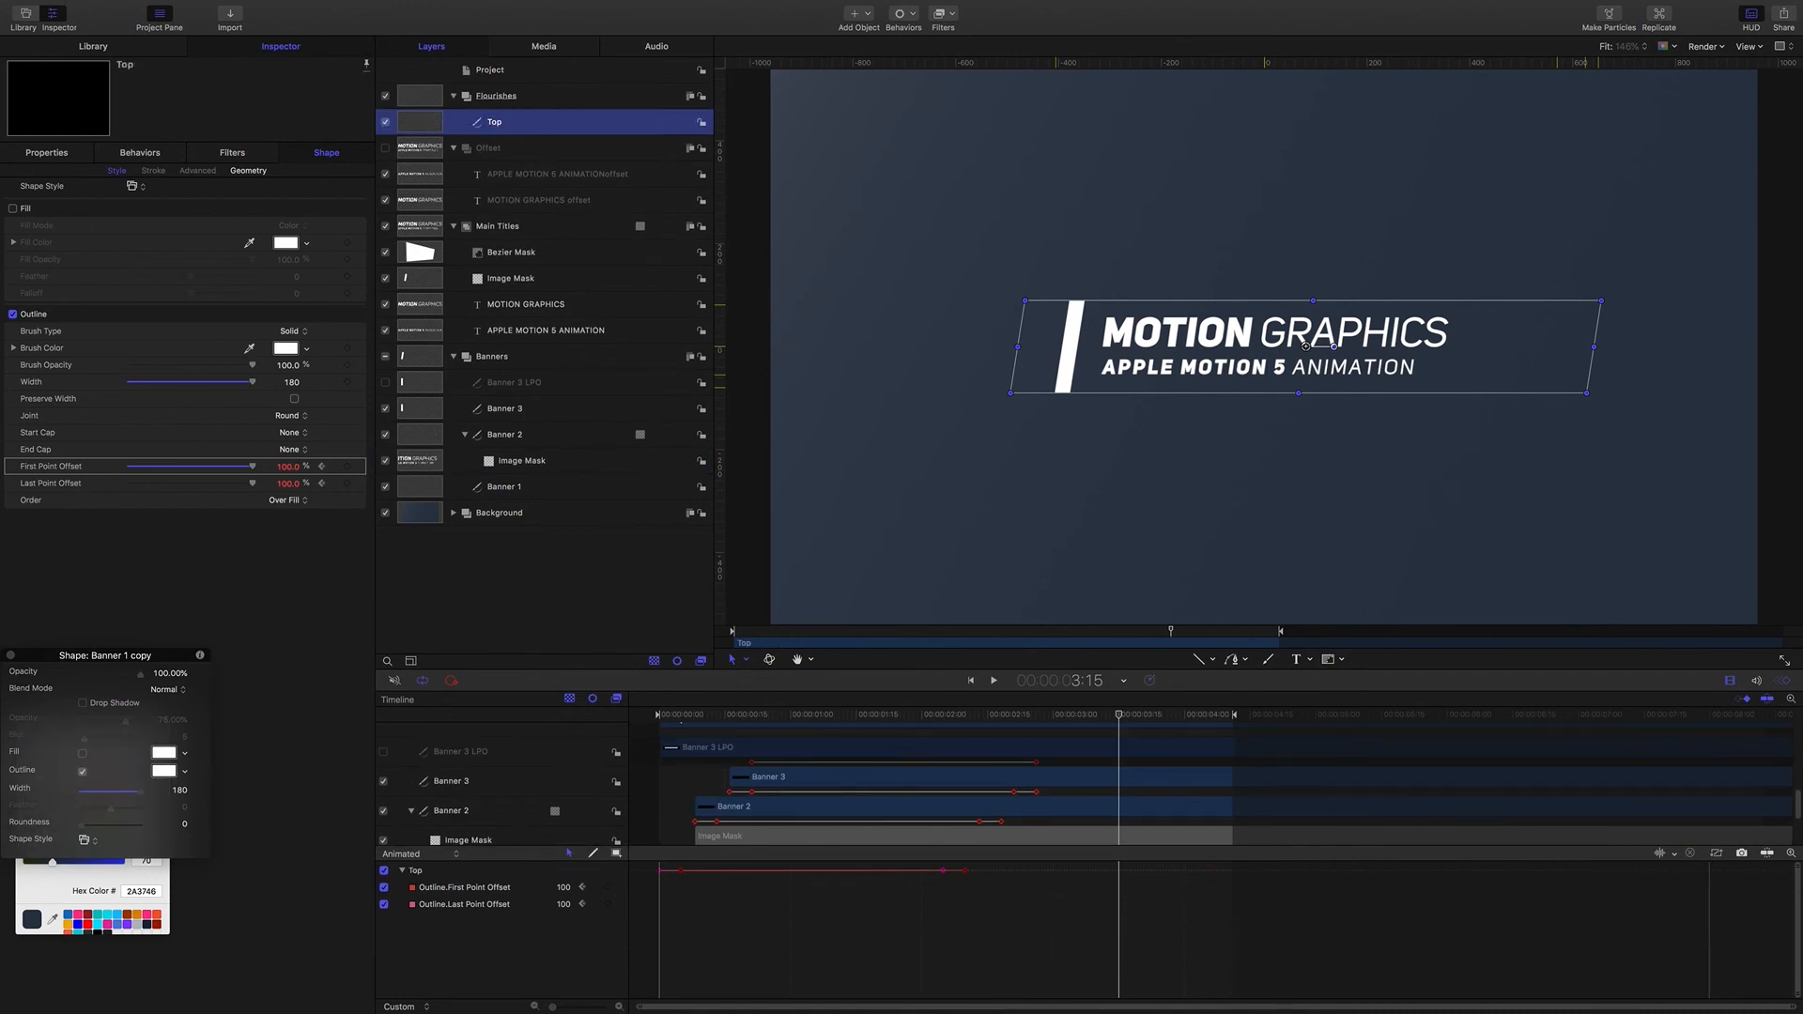
Step: Shift the Top shape in the Flourishes group so that it starts at 1:00
{"action": "left_click", "coordinate": [1079, 679]}
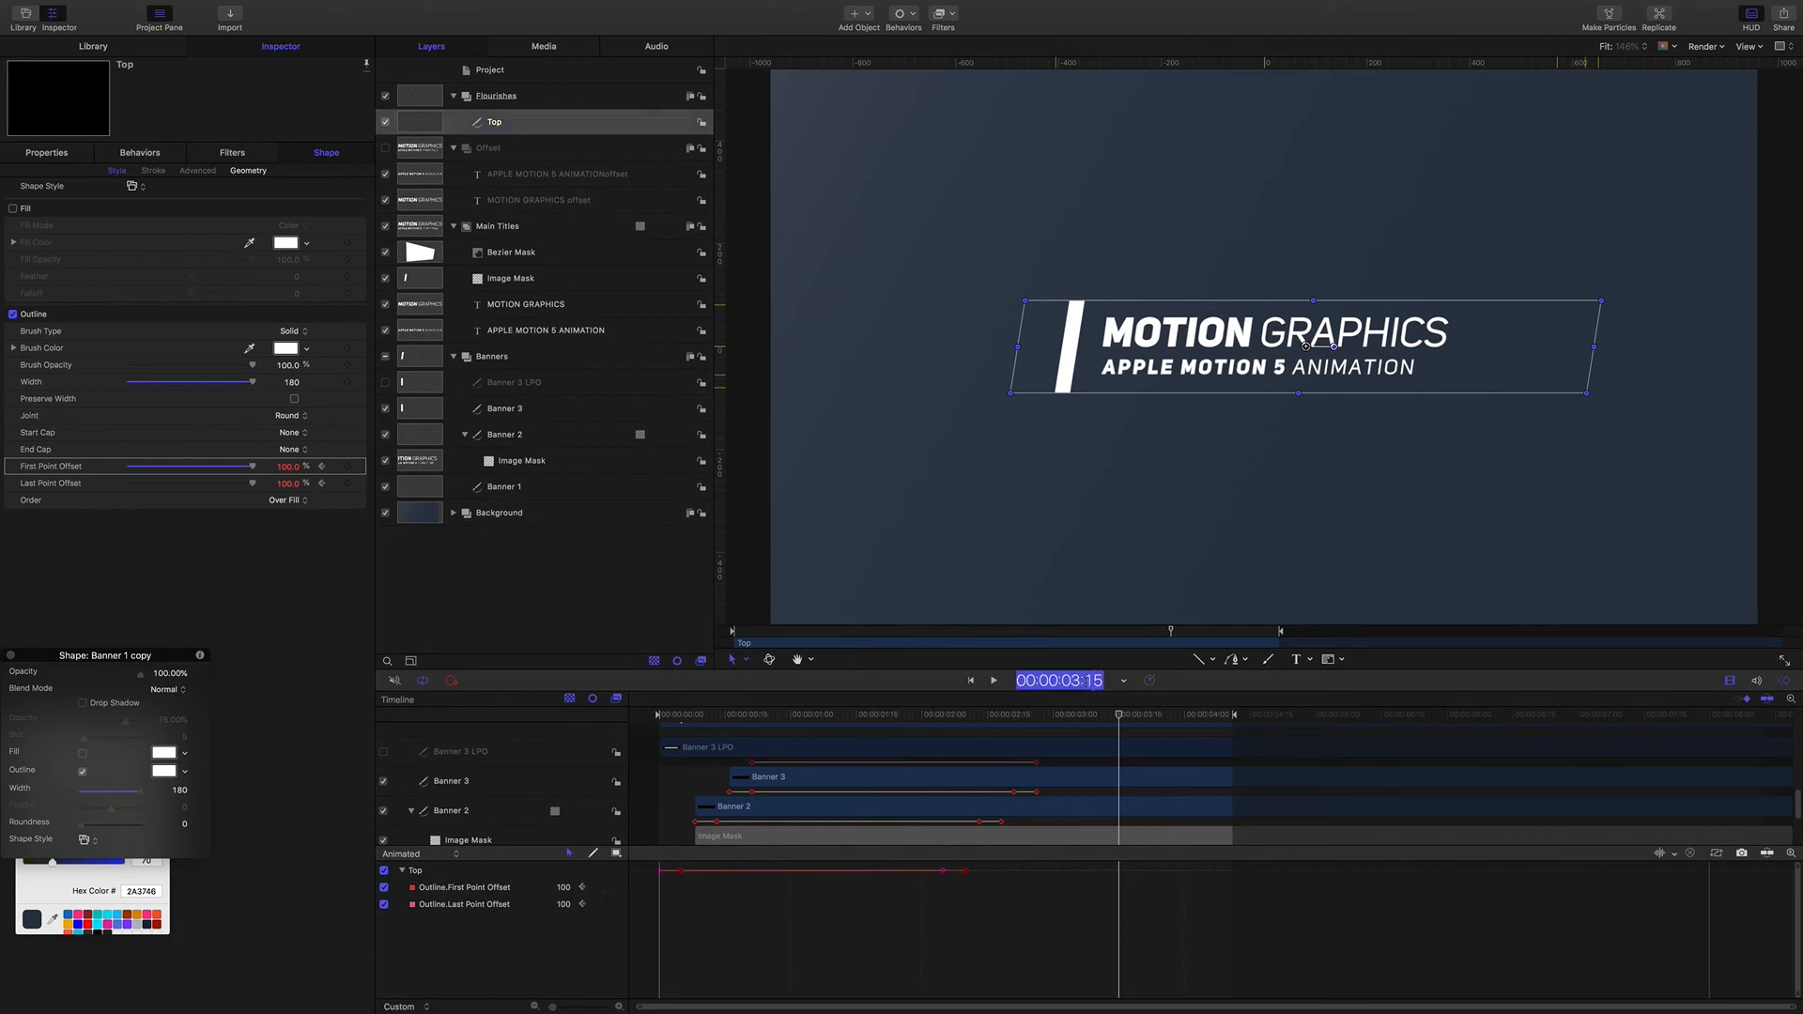
{"action": "type", "text": "100"}
{"action": "key", "text": "Return"}
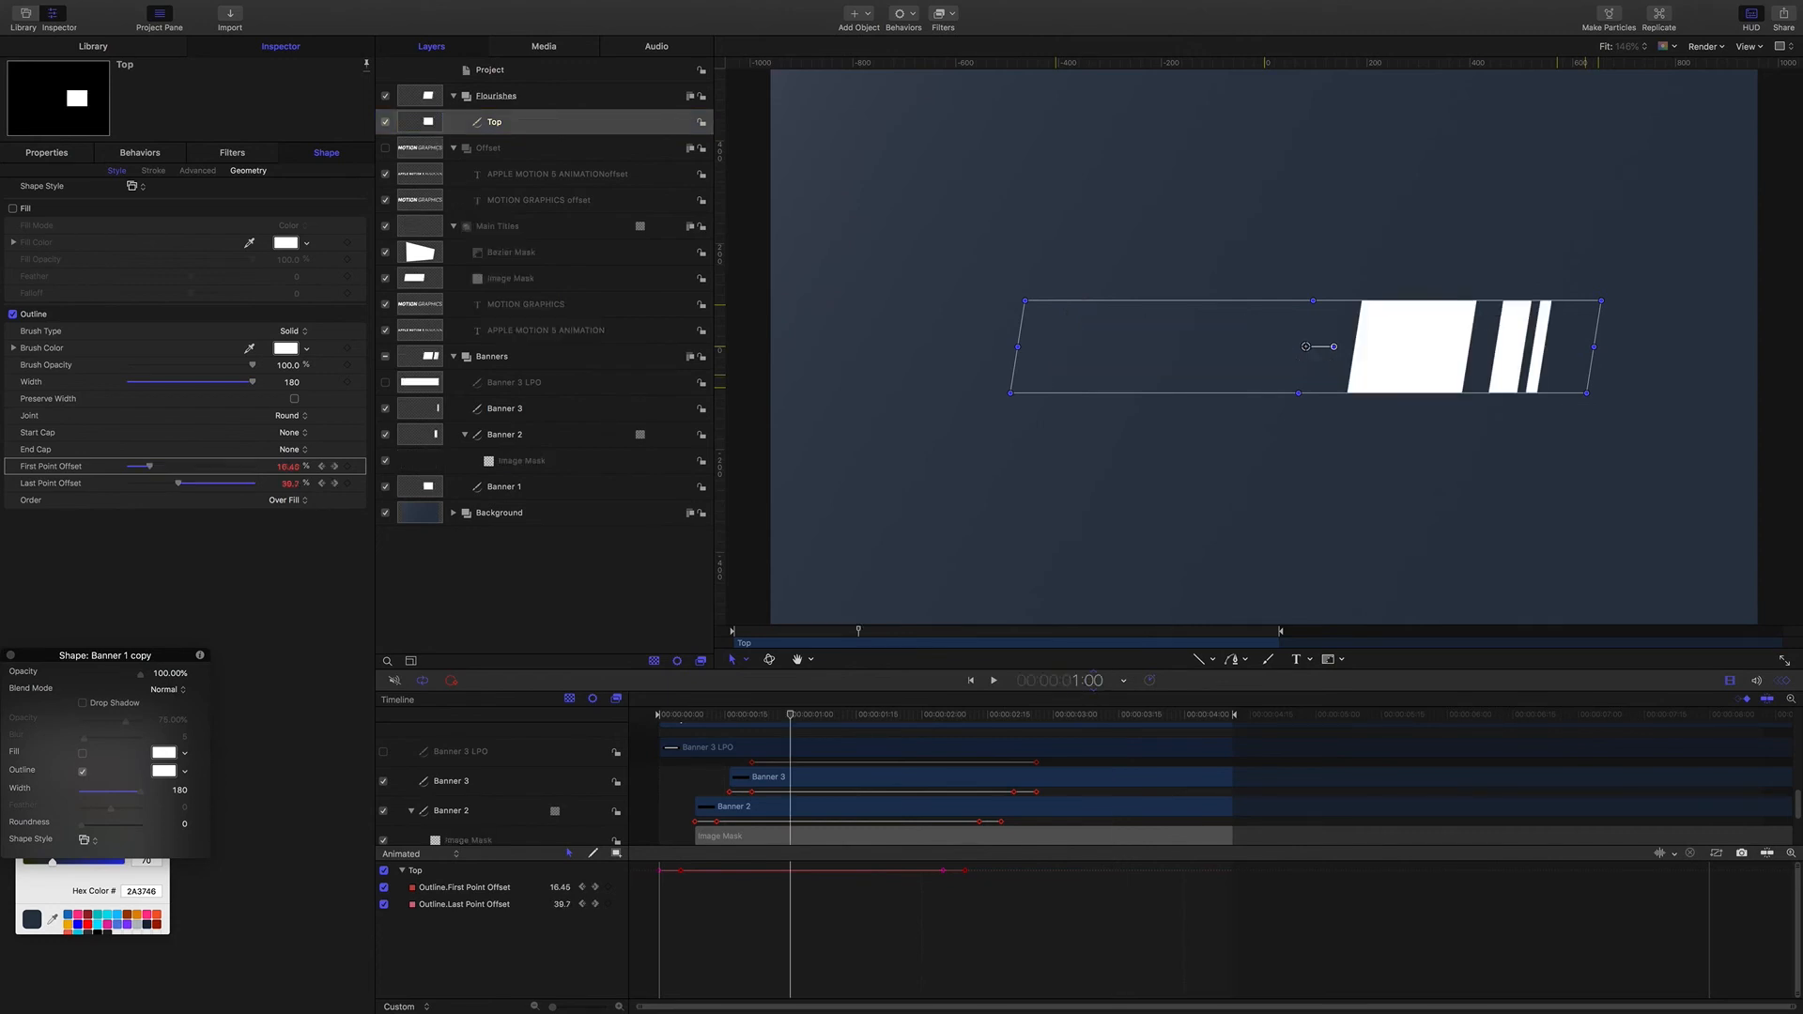
{"action": "key", "text": "shift+["}
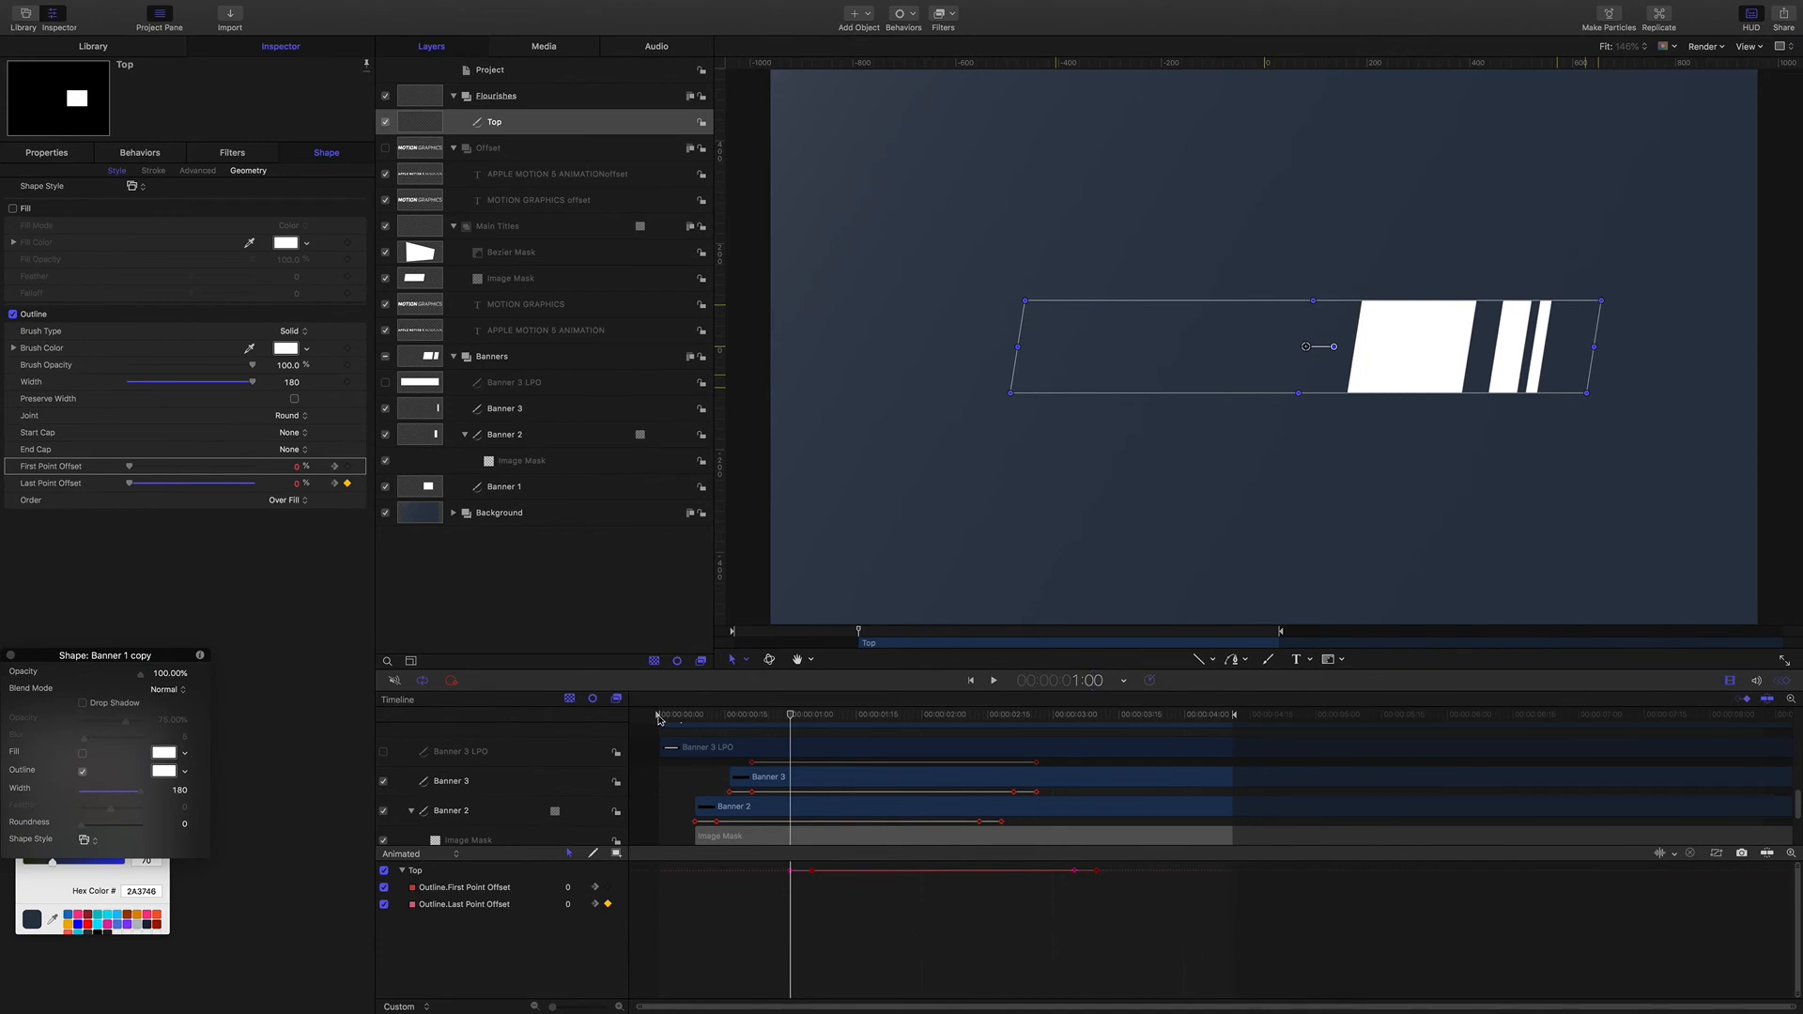
Step: Set the Top shape's outline width to 6 and show the canvas guides
{"action": "left_click", "coordinate": [54, 154]}
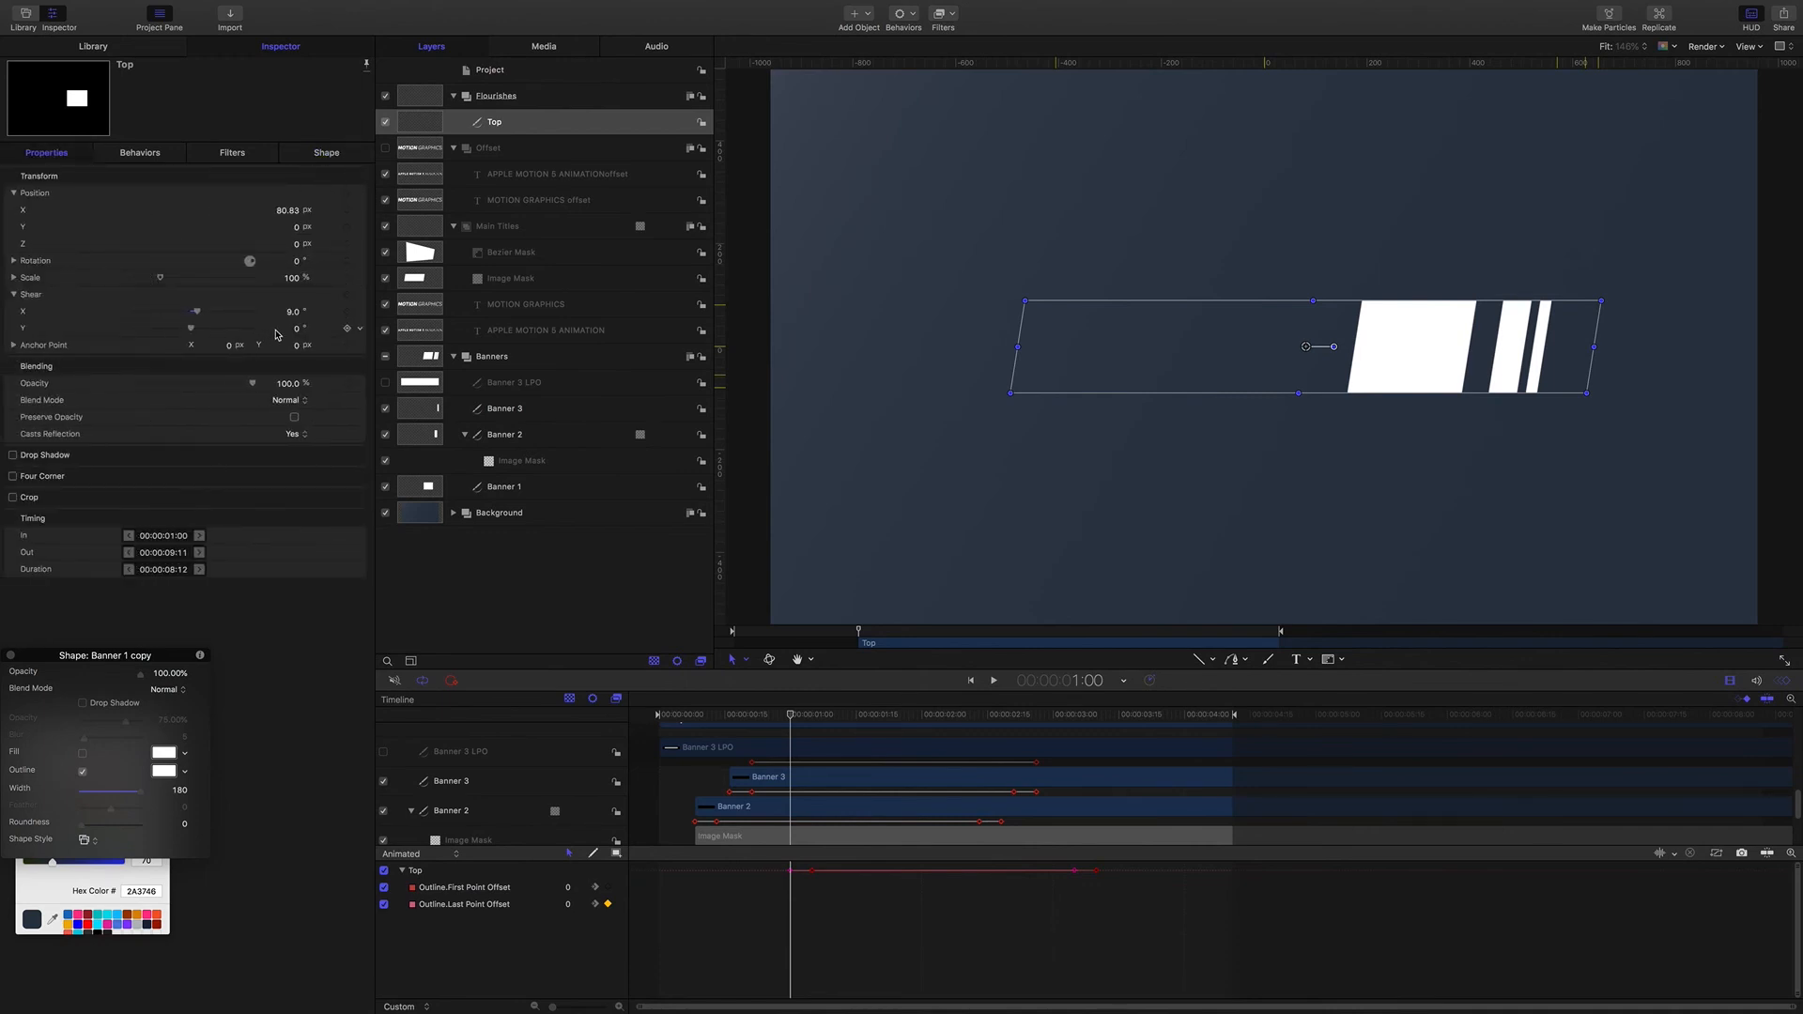
{"action": "left_click", "coordinate": [326, 152]}
{"action": "left_click", "coordinate": [291, 383]}
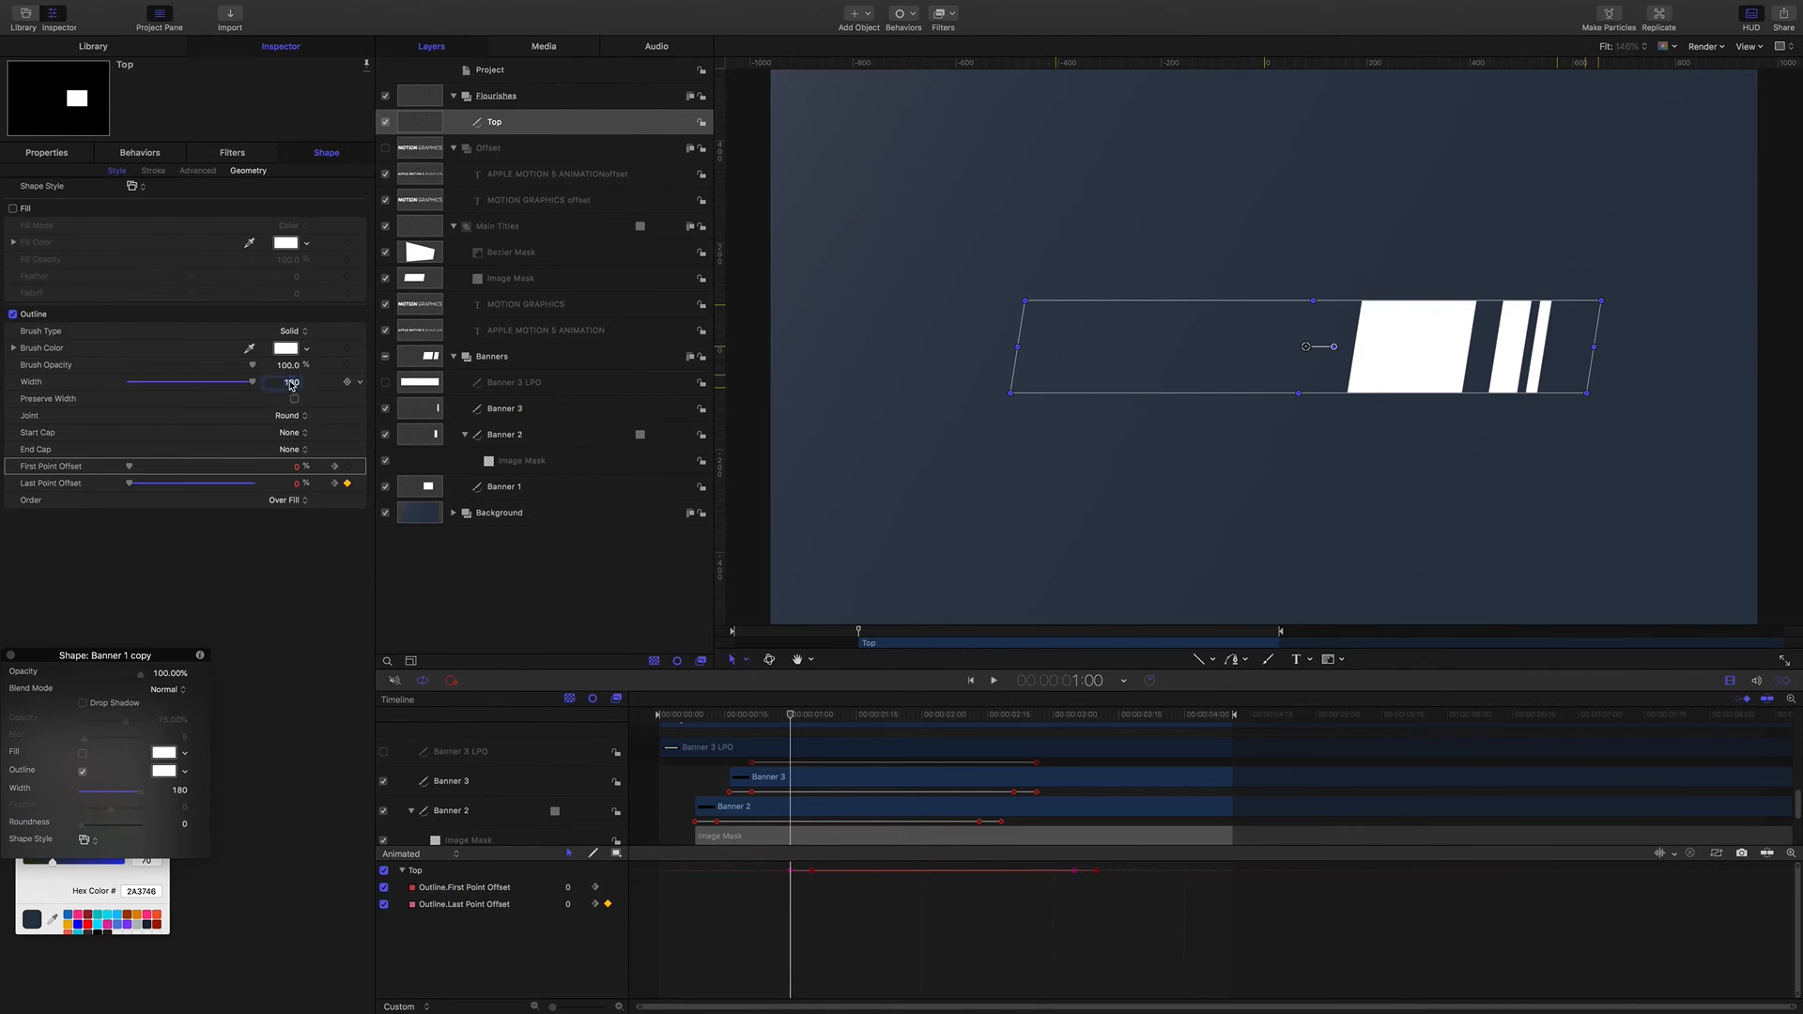
{"action": "type", "text": "6"}
{"action": "key", "text": "Return"}
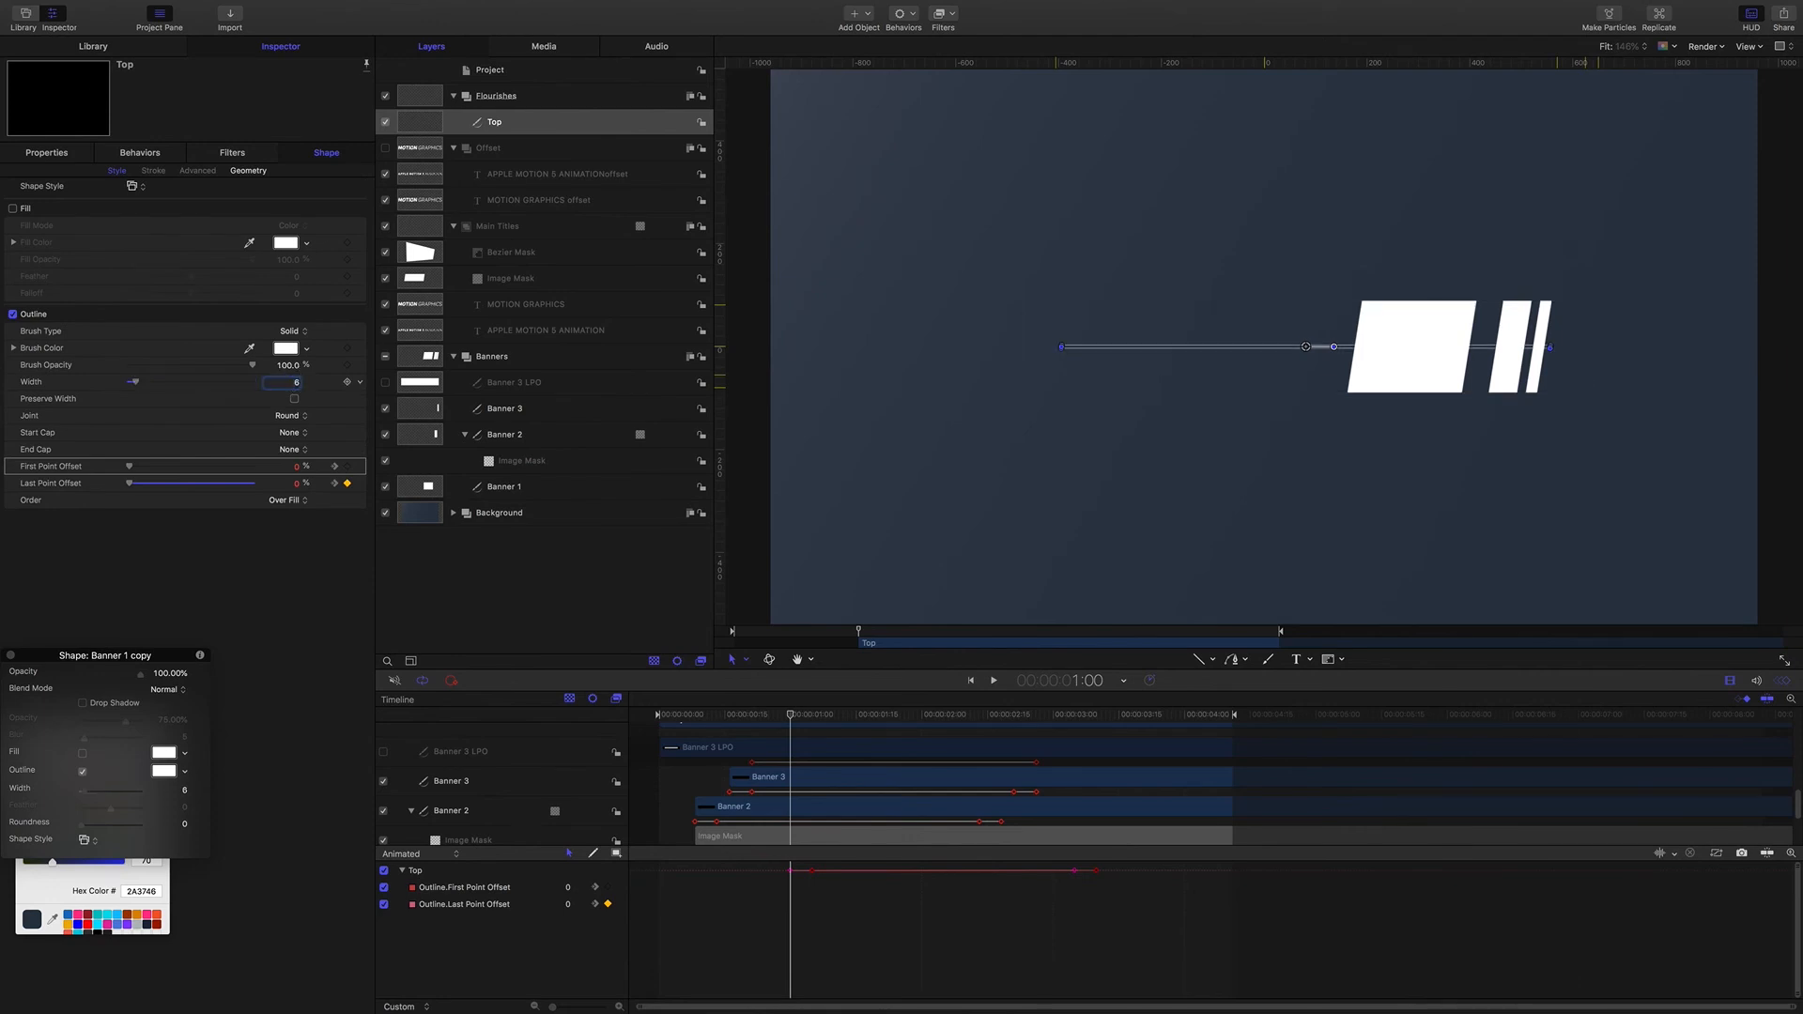
{"action": "key", "text": "super+slash"}
{"action": "key", "text": "super+slash"}
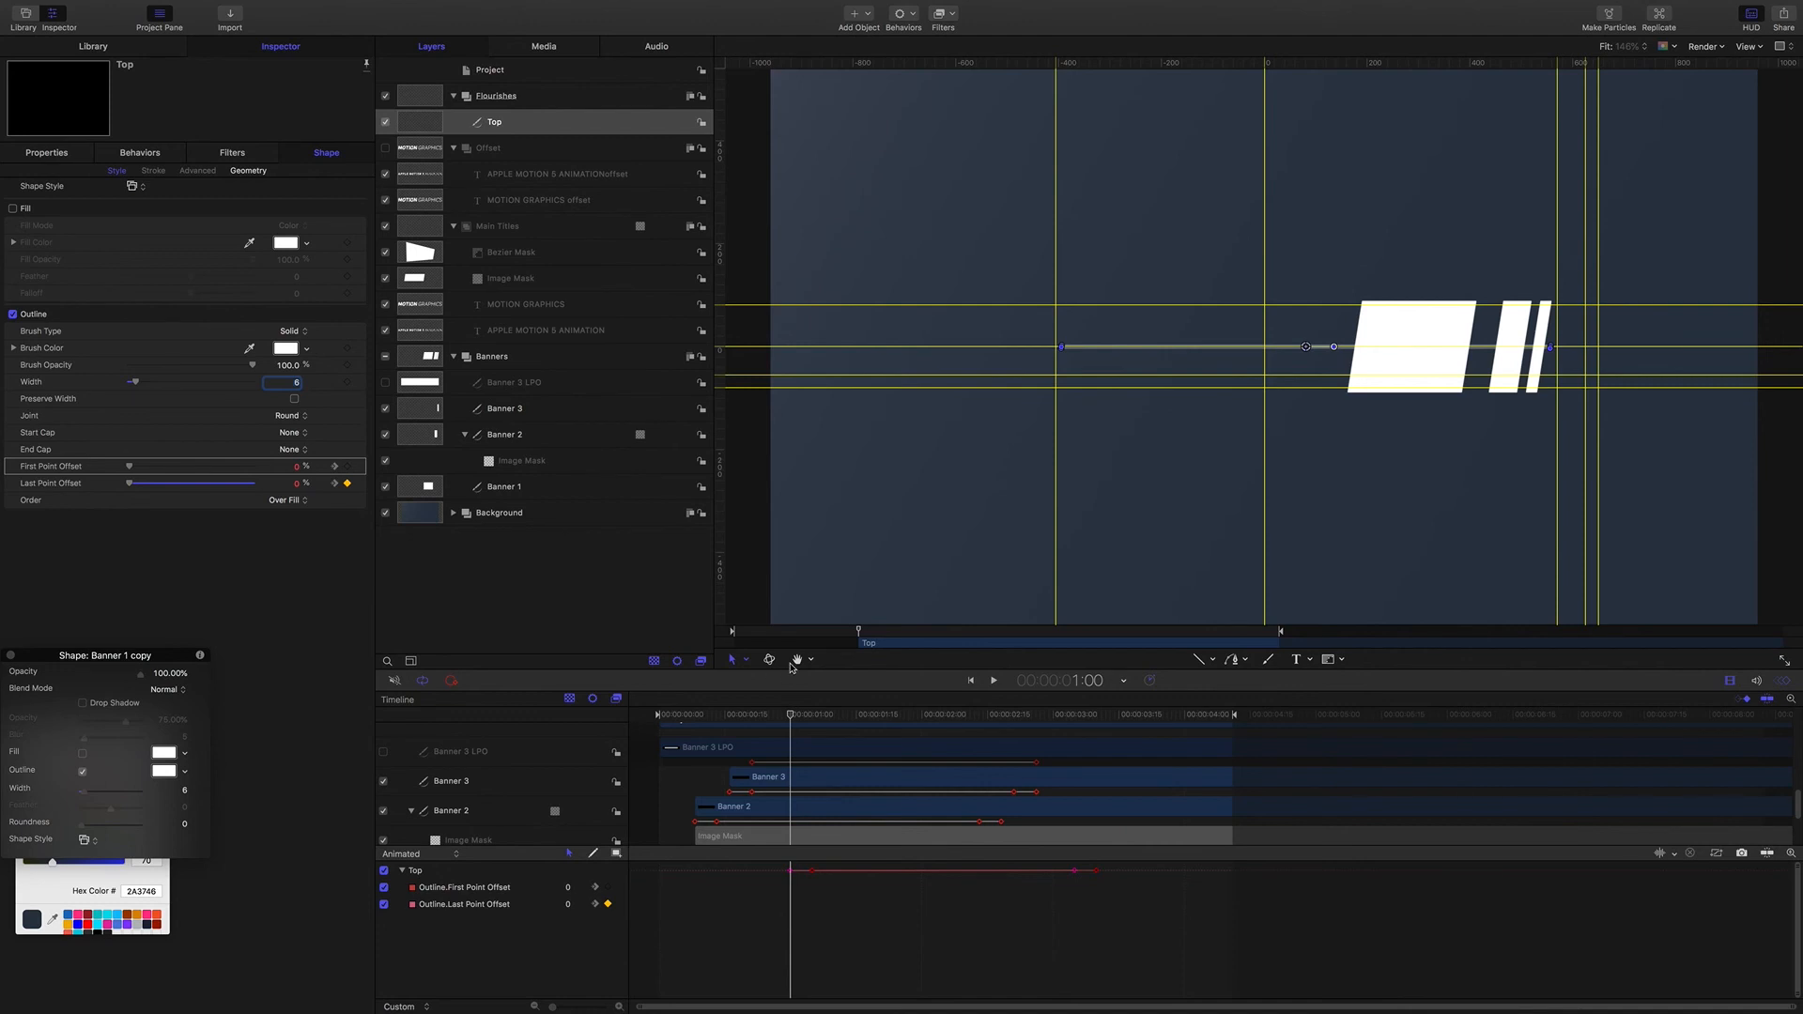
Step: Set the Top shape's position to X 174.83 px and Y 80 px and check the line at 1:21
{"action": "left_click", "coordinate": [42, 153]}
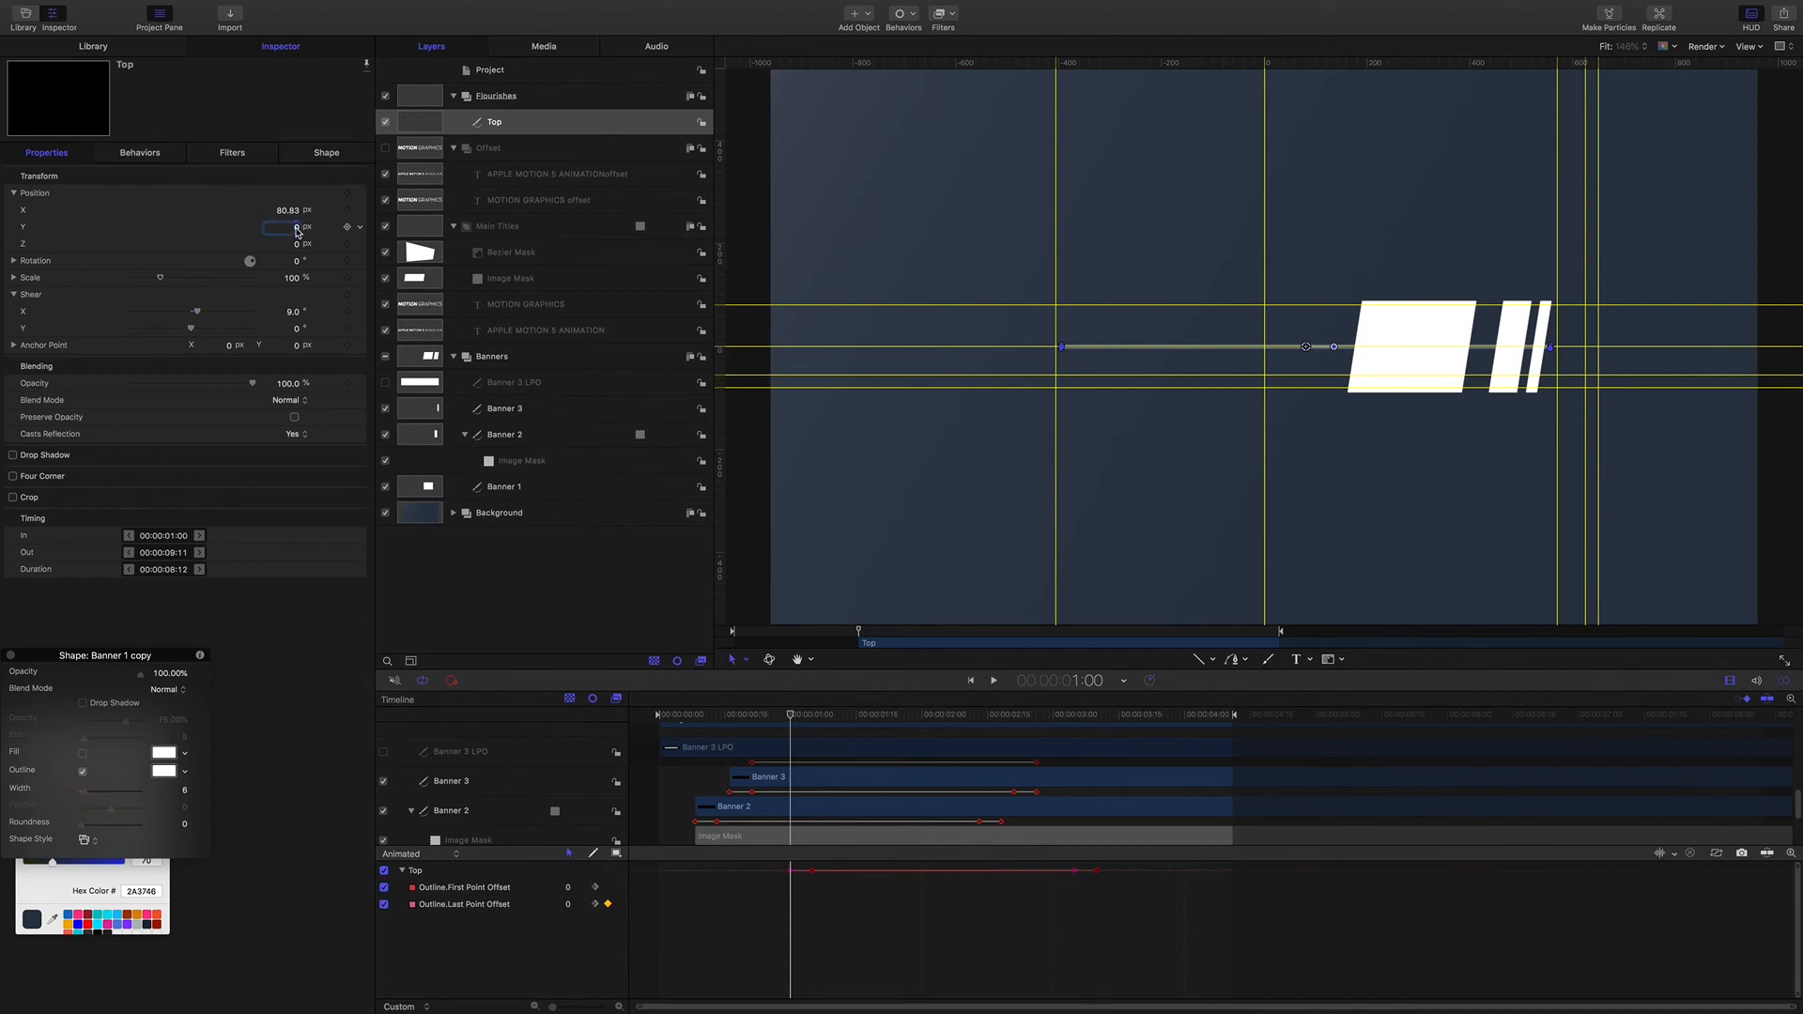
{"action": "type", "text": "80"}
{"action": "key", "text": "Return"}
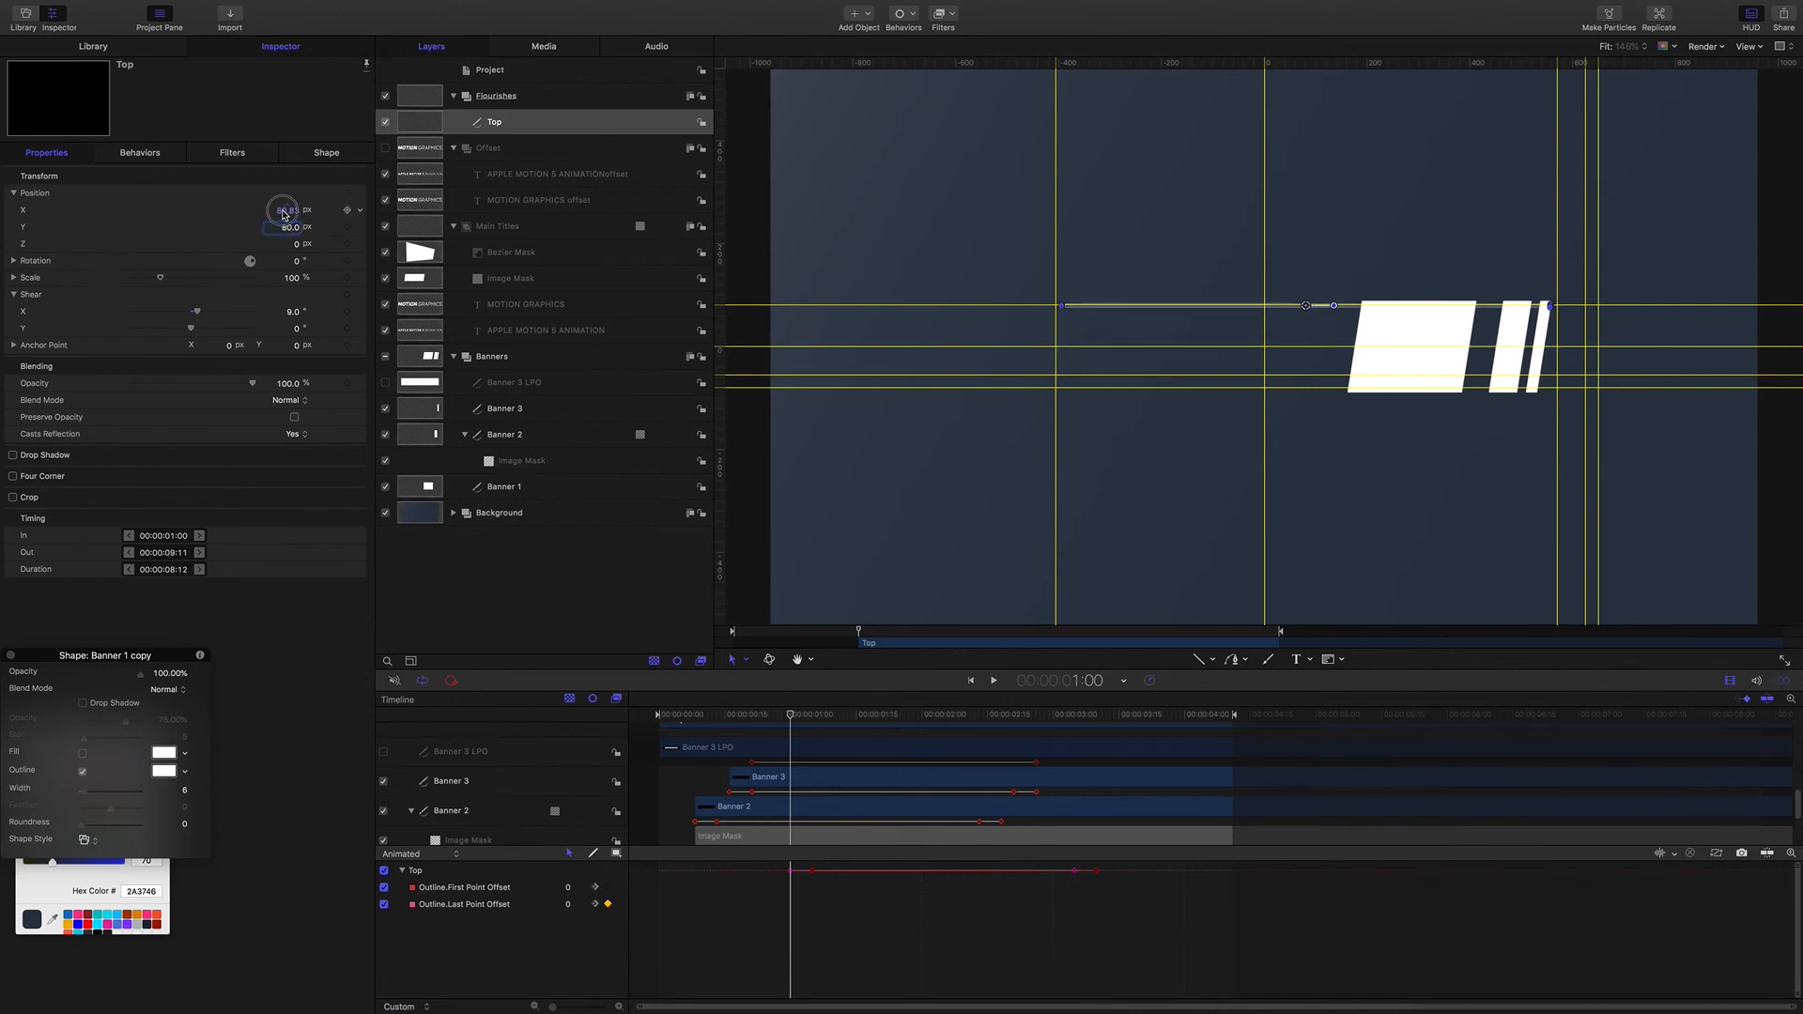
{"action": "left_click_drag", "start_coordinate": [283, 204], "coordinate": [352, 204]}
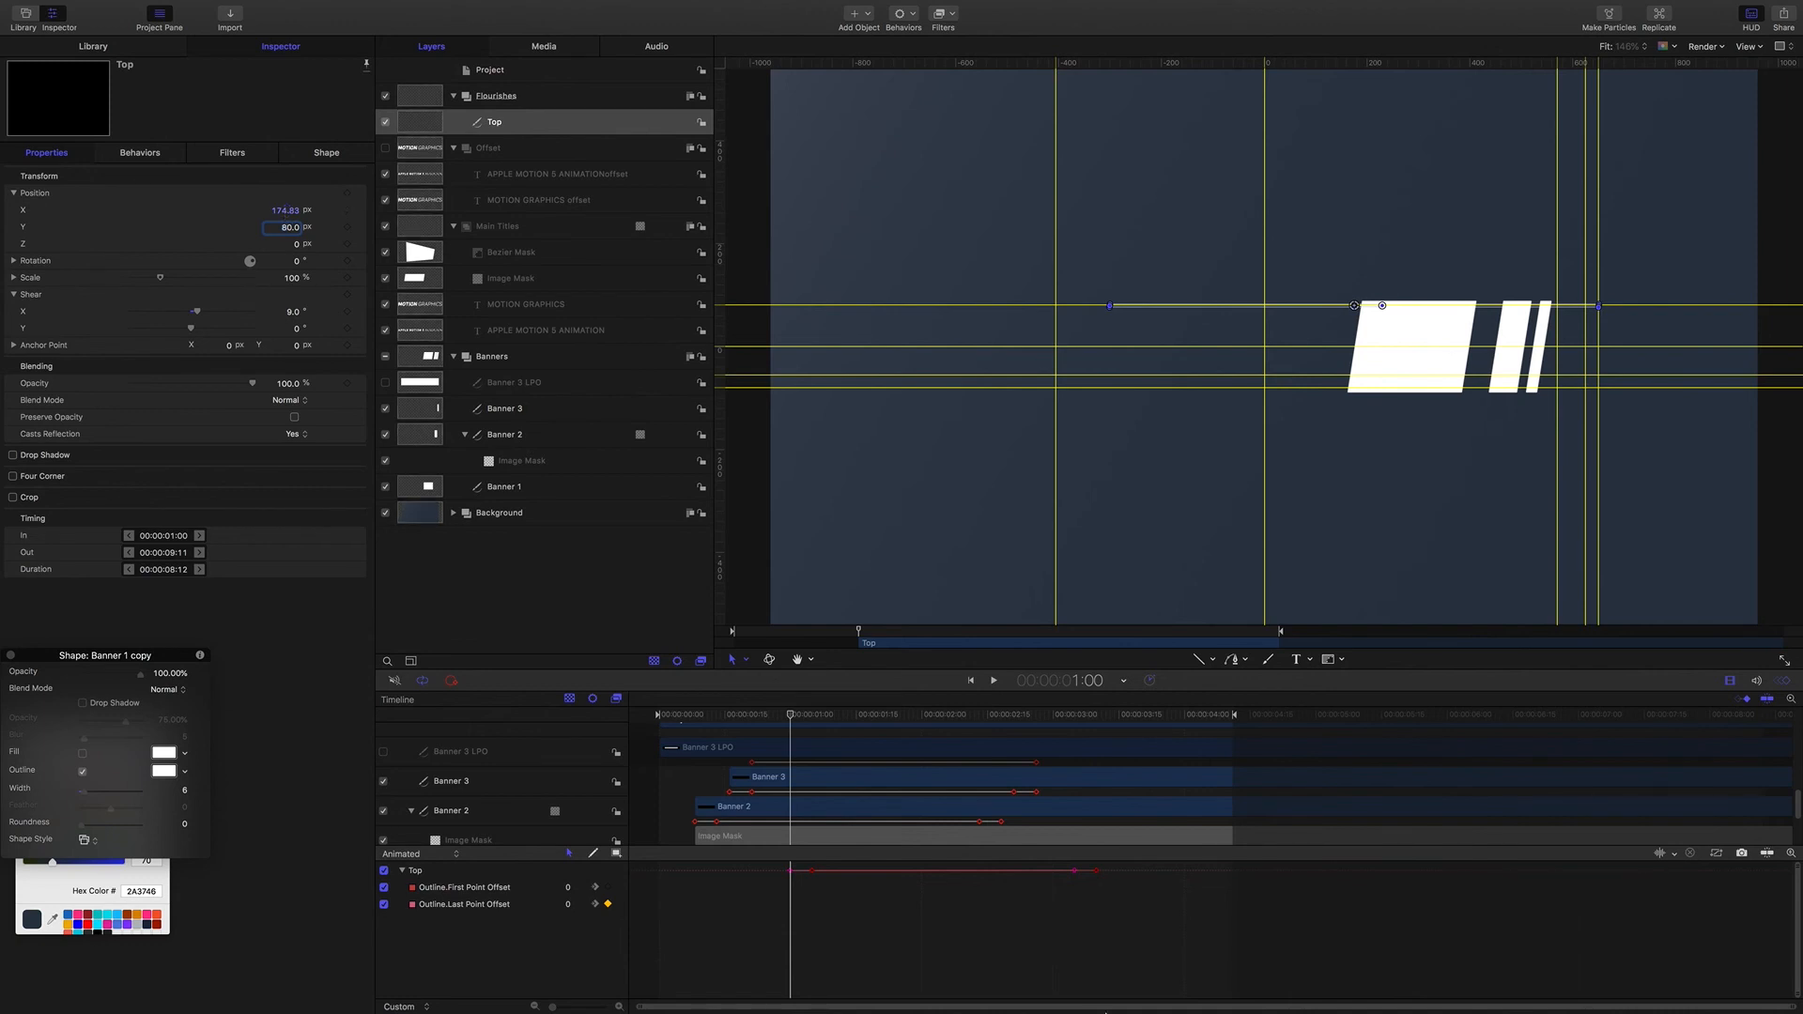
{"action": "left_click_drag", "start_coordinate": [794, 715], "coordinate": [883, 746]}
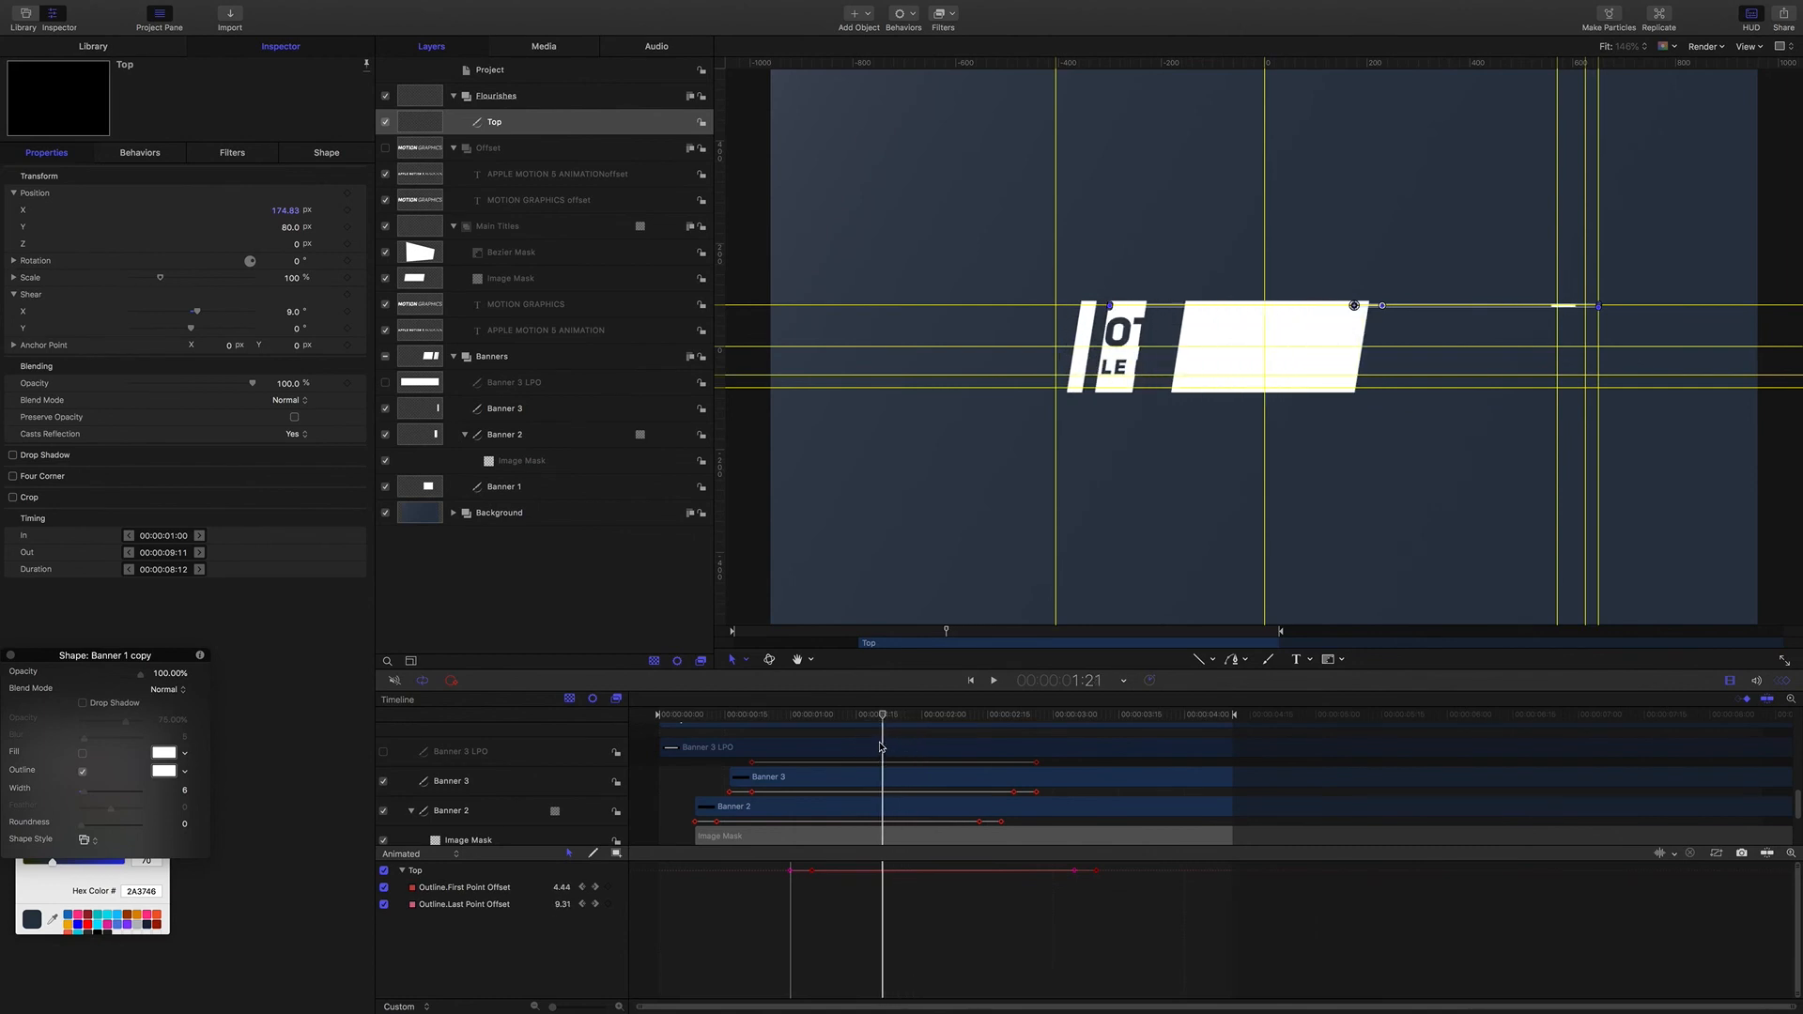
Step: Duplicate the Top shape, rename the copy Lower, and place it beneath Top in the Flourishes group
{"action": "left_click", "coordinate": [326, 152]}
{"action": "key", "text": "super+d"}
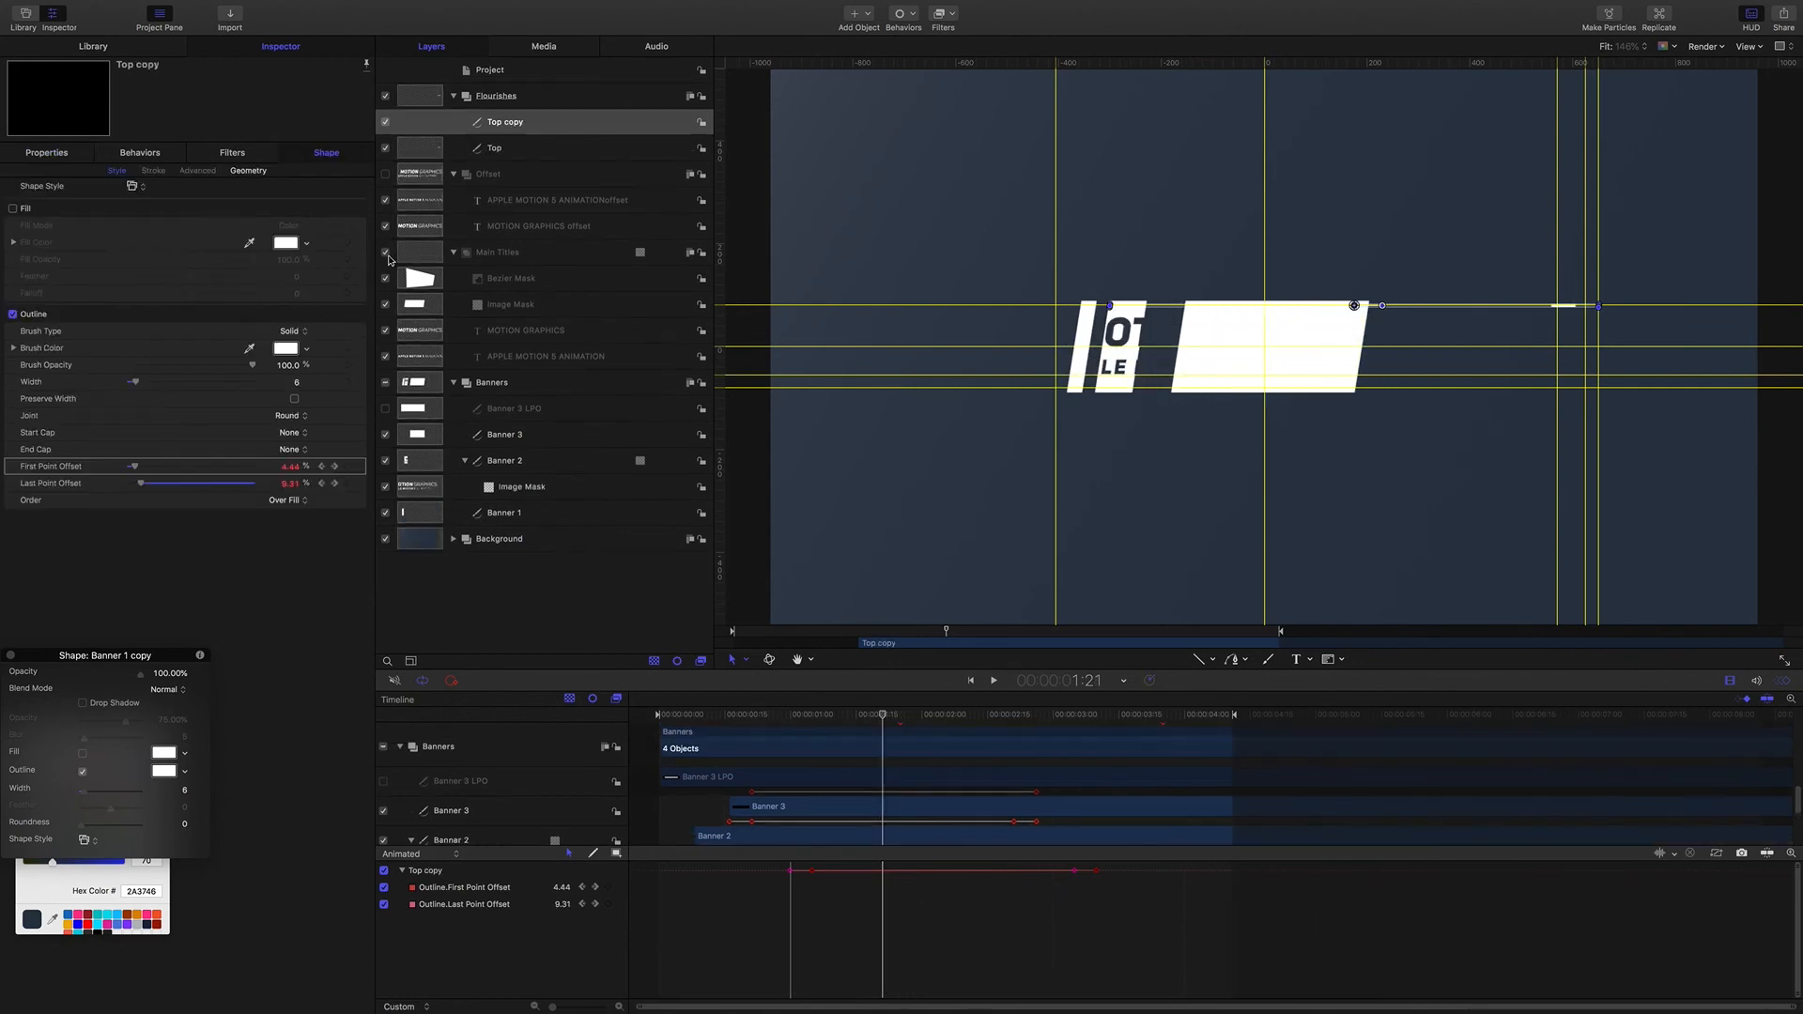
{"action": "double_click", "coordinate": [513, 122]}
{"action": "key", "text": "super+a"}
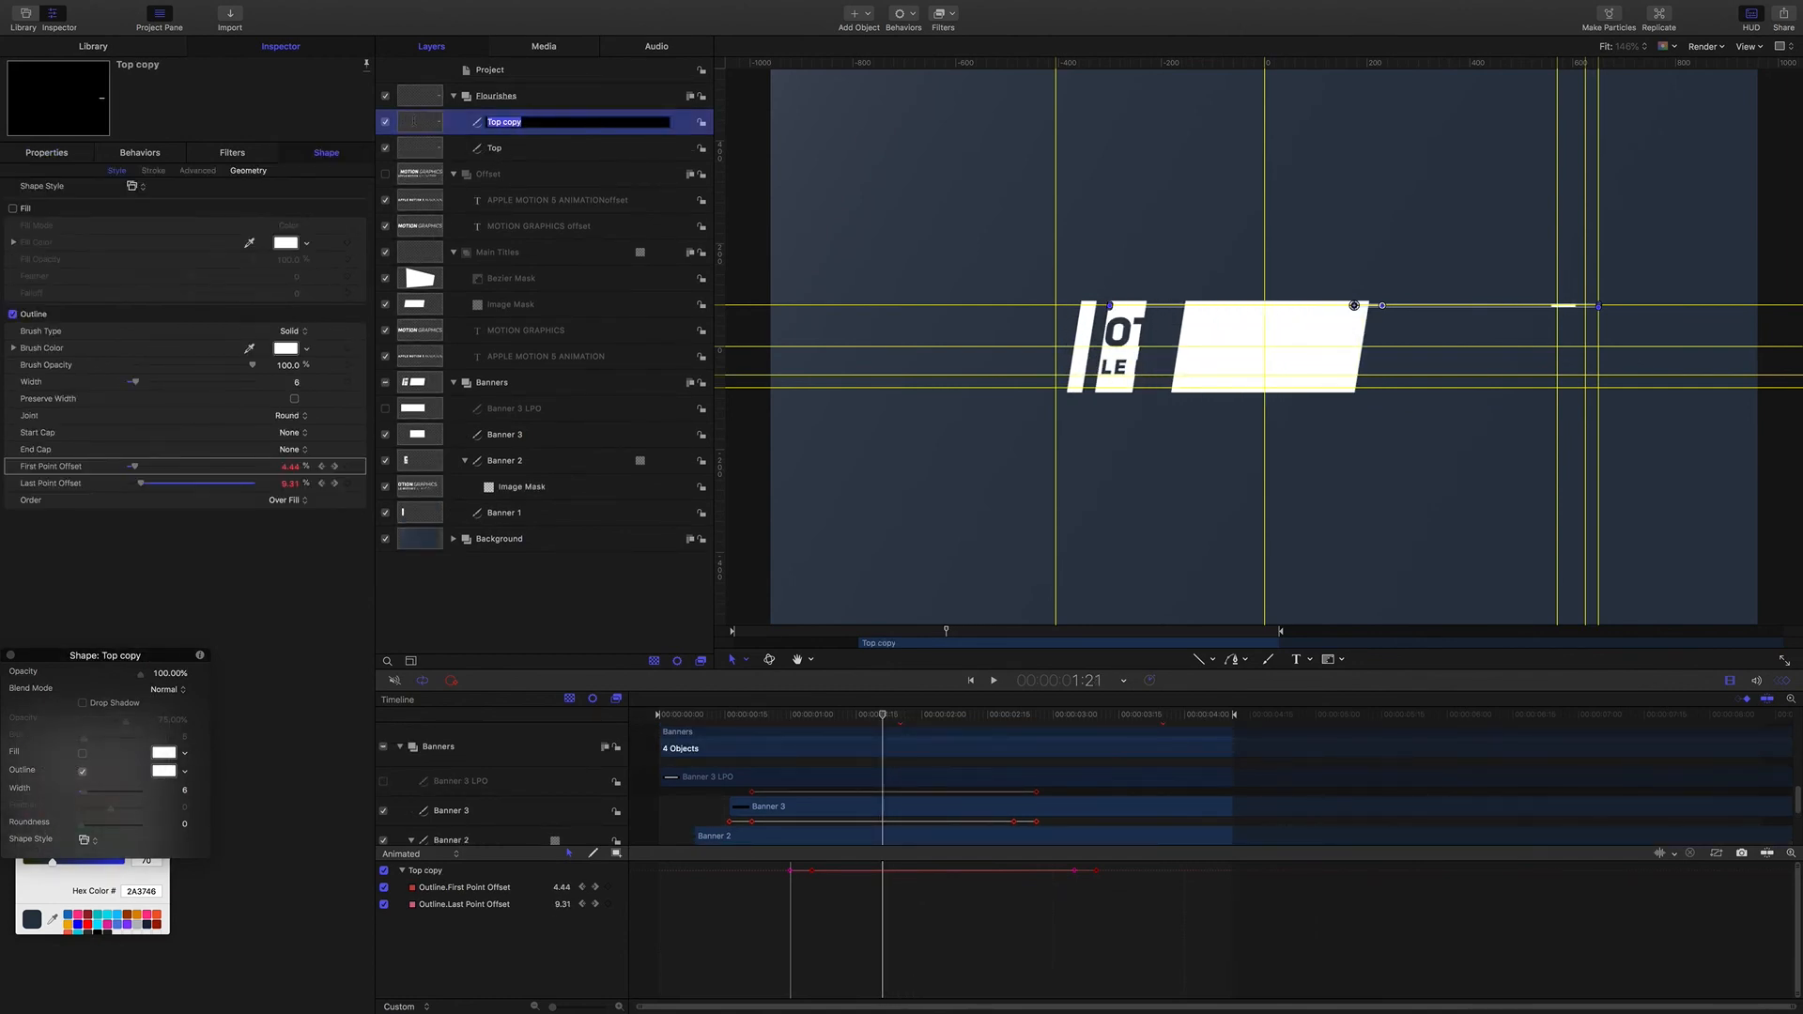
{"action": "type", "text": "Lower"}
{"action": "key", "text": "Return"}
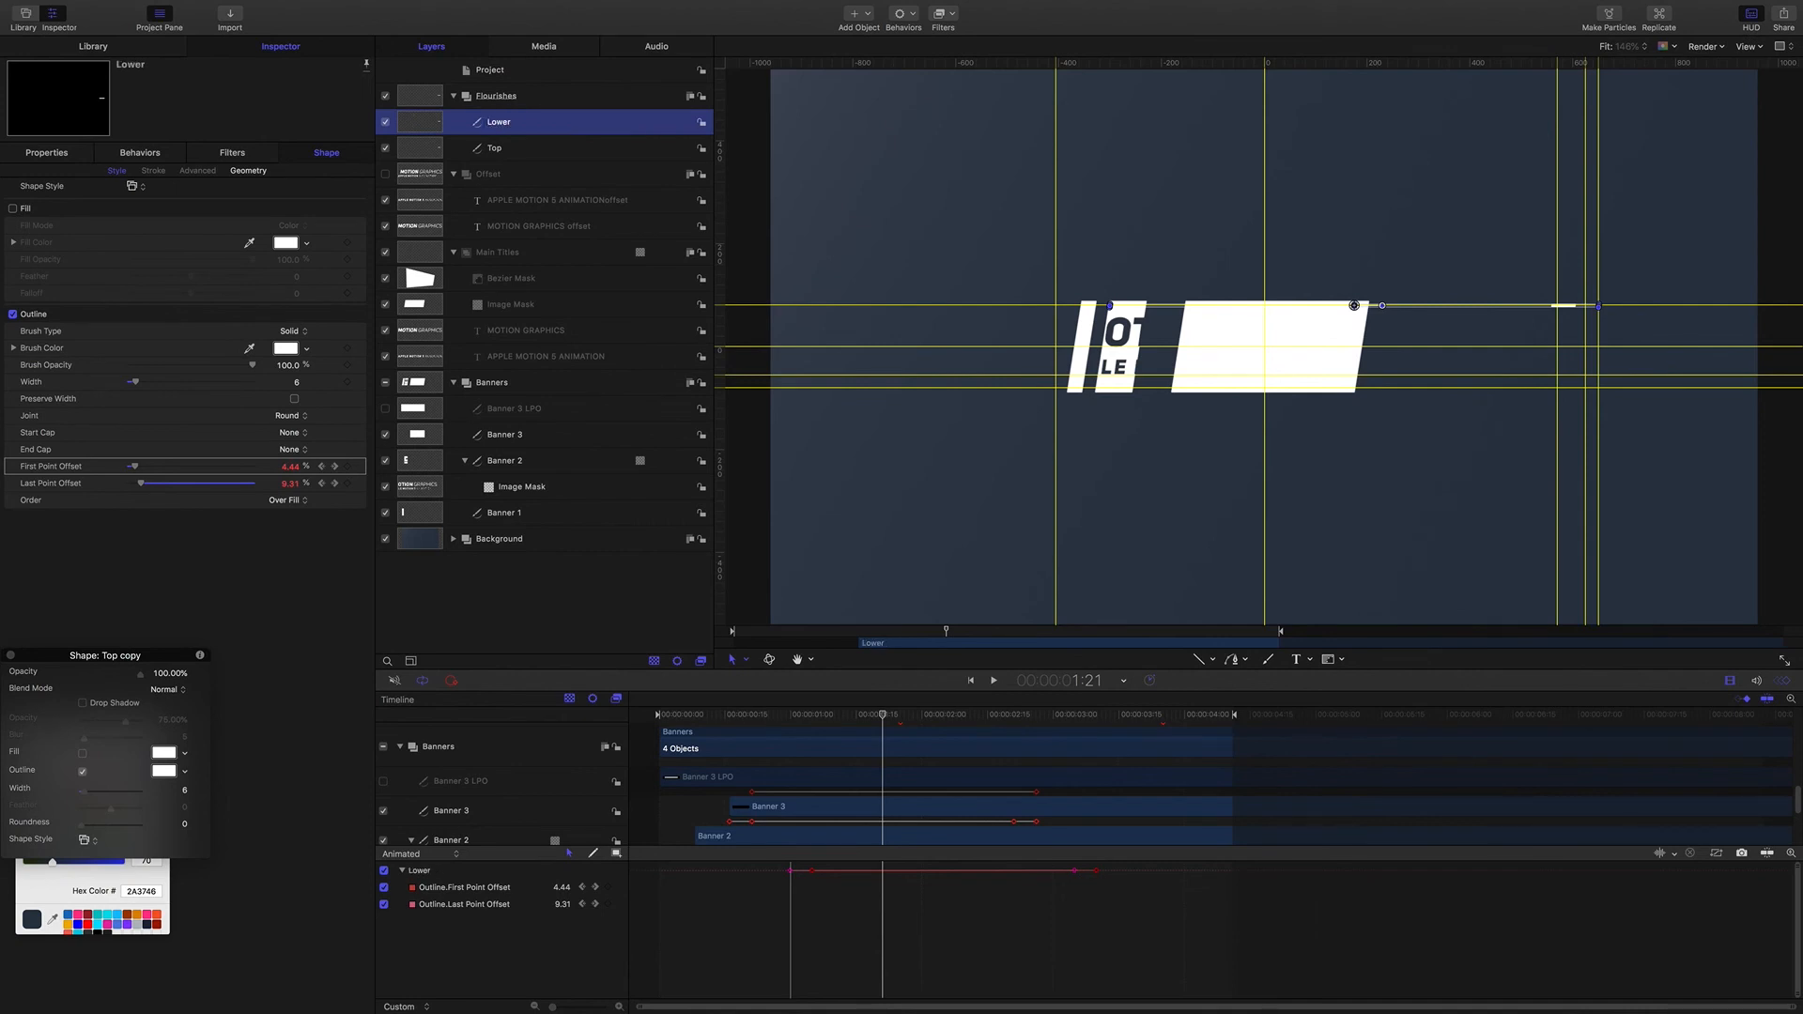
{"action": "key", "text": "super+bracketleft"}
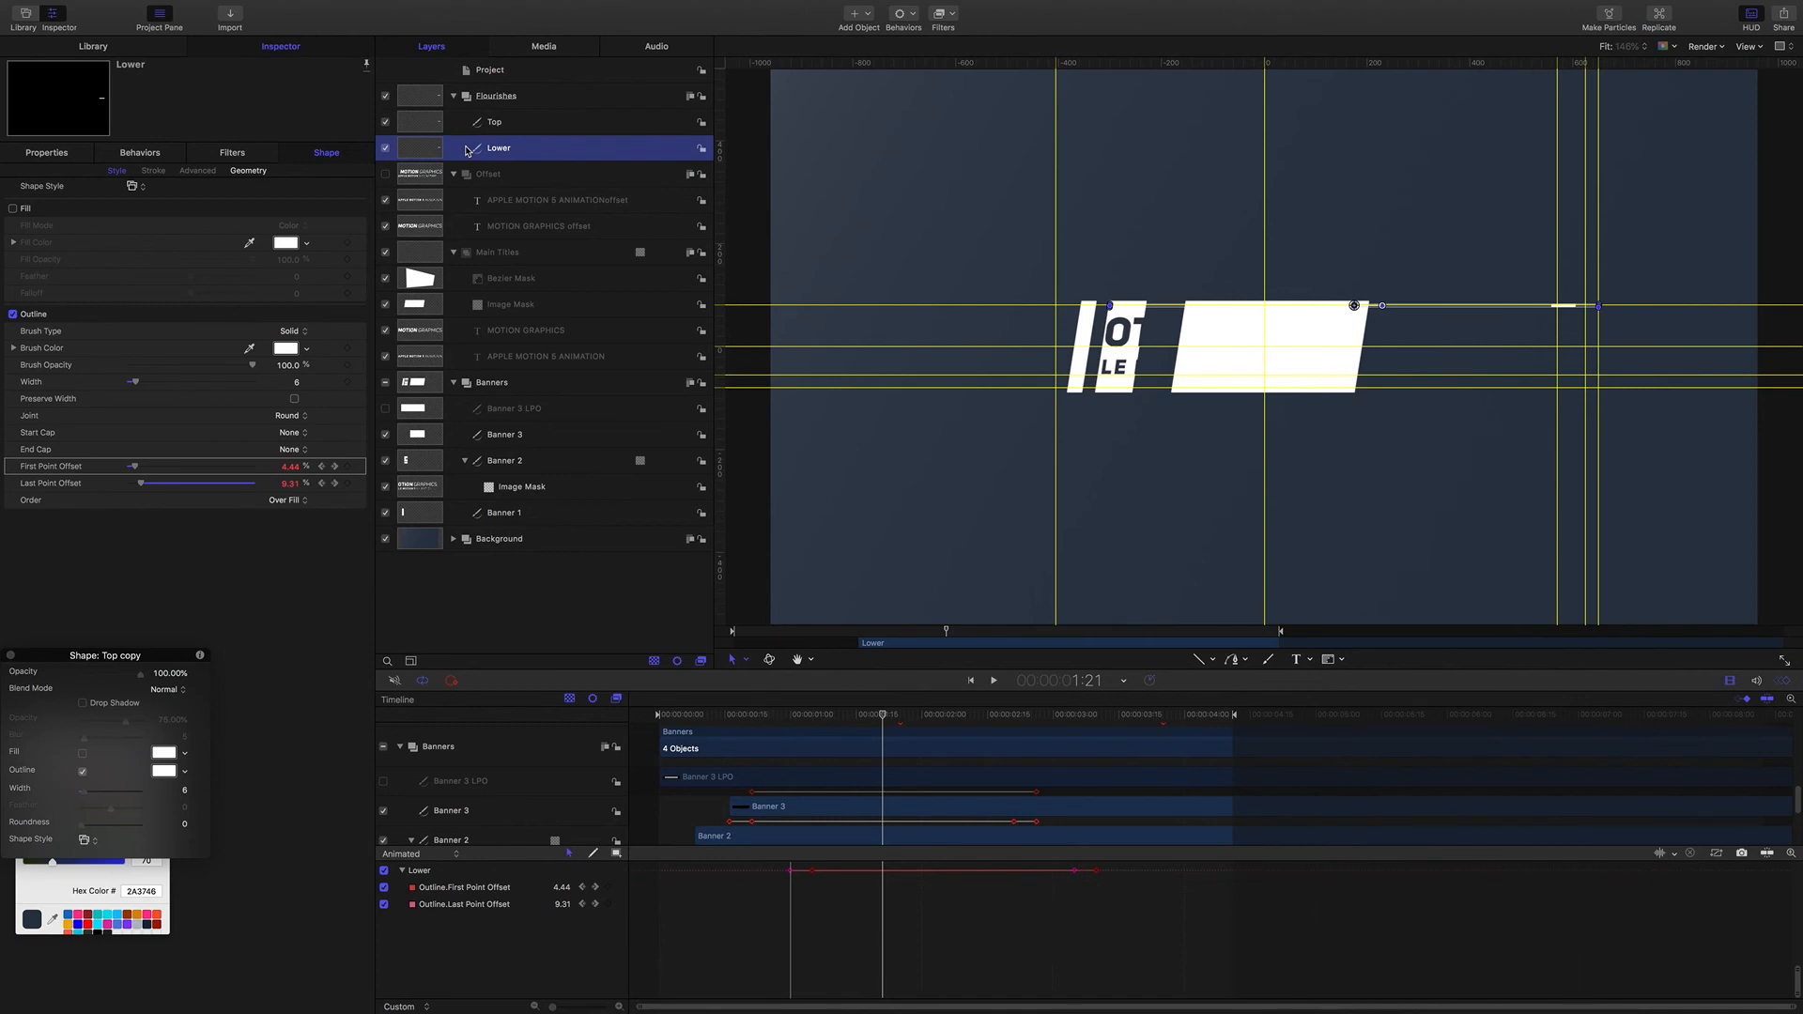
Step: Set the Lower shape's Y position to -80 px
{"action": "left_click", "coordinate": [45, 152]}
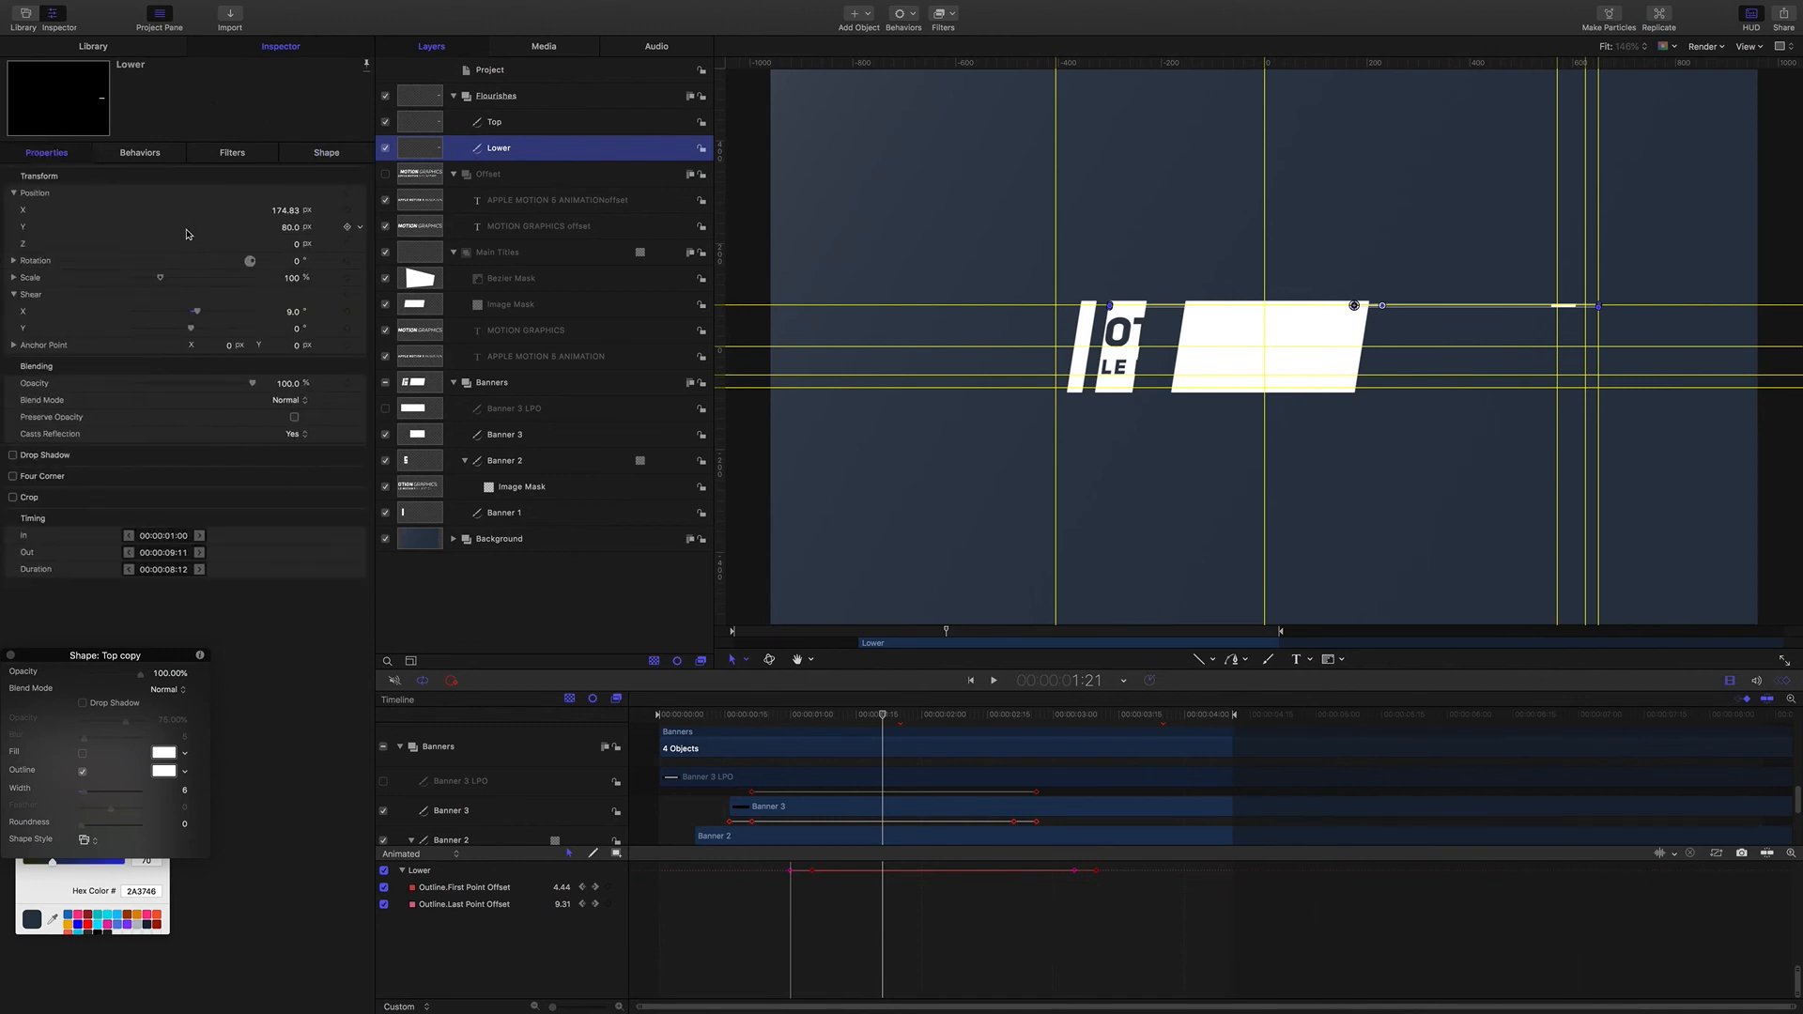
{"action": "left_click", "coordinate": [290, 228]}
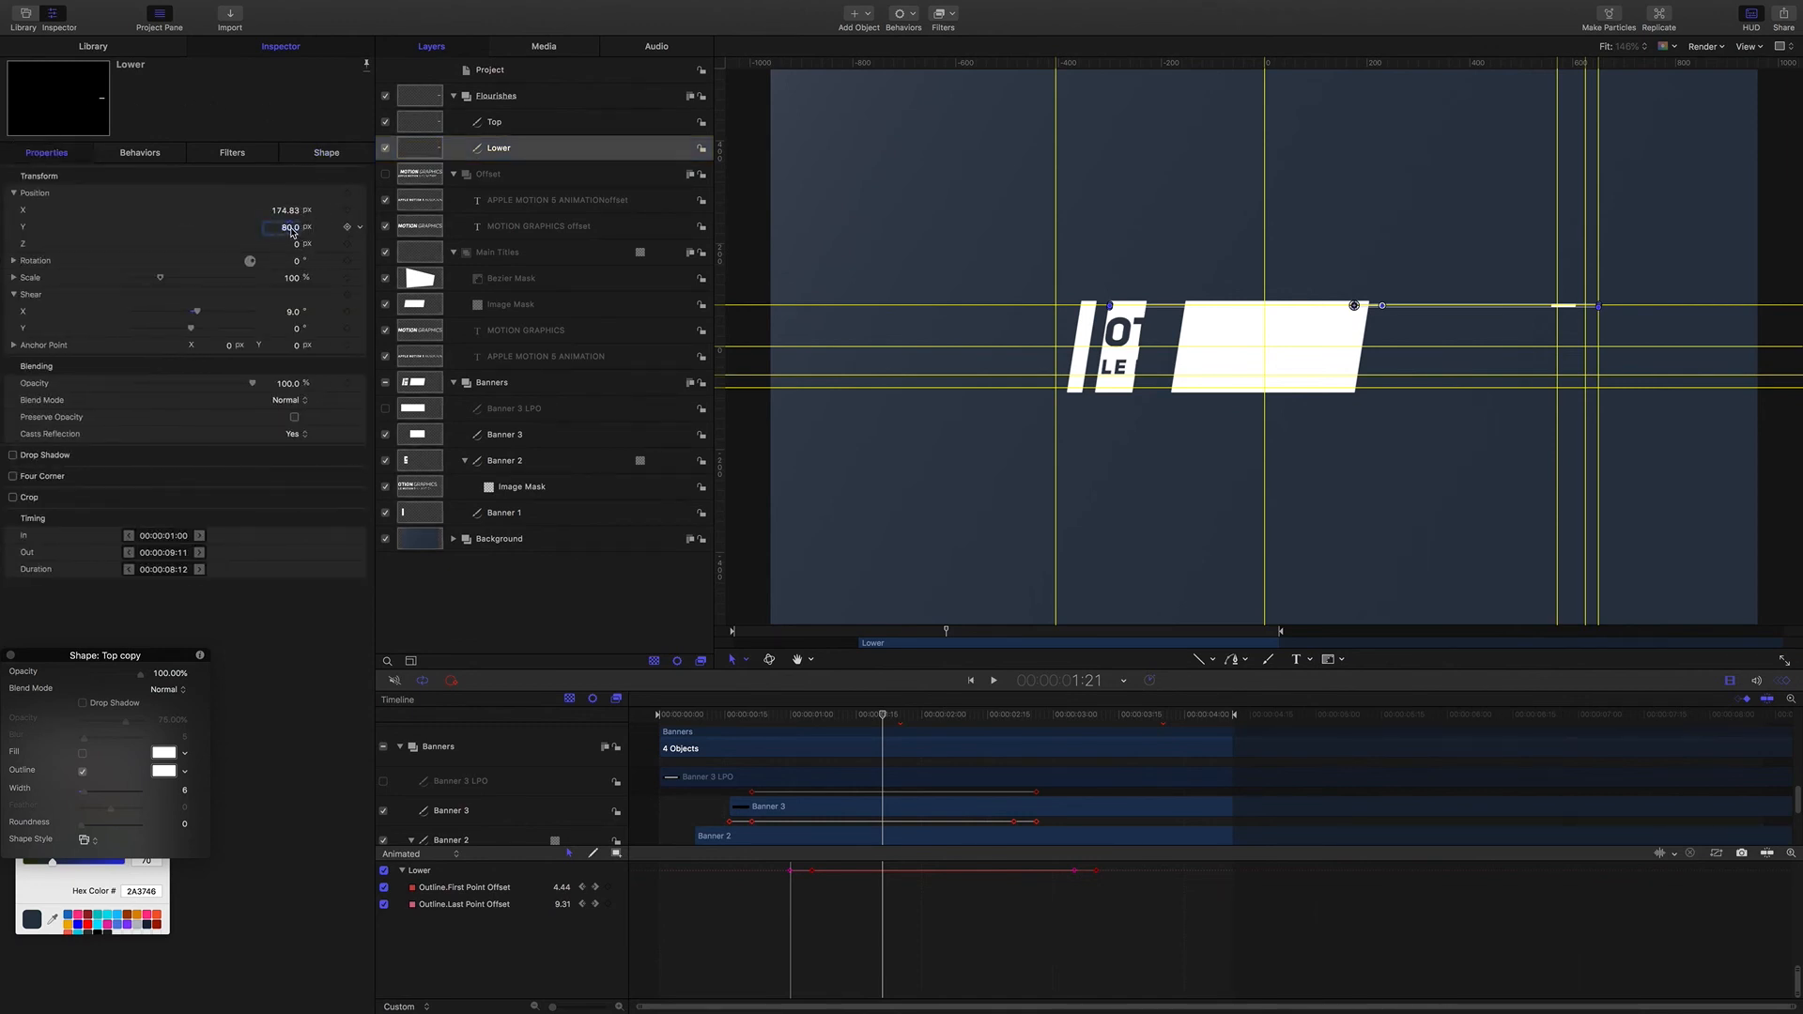
{"action": "type", "text": "-80.0"}
{"action": "key", "text": "Return"}
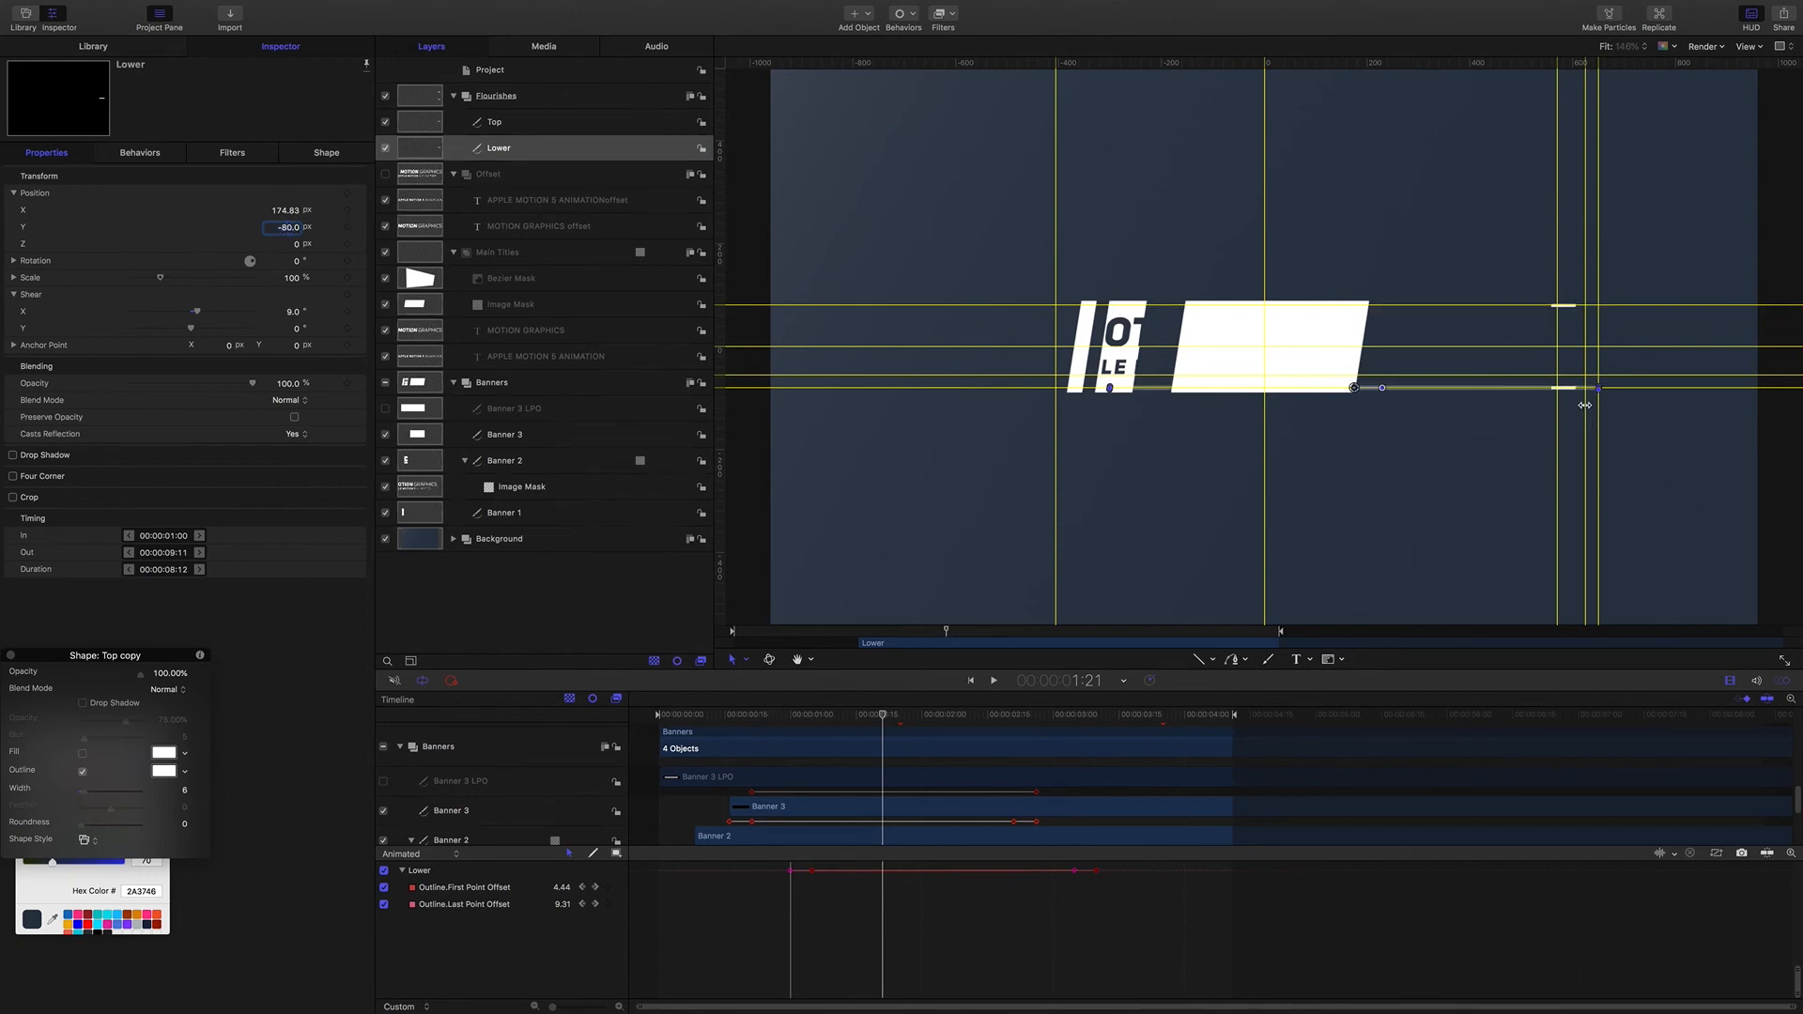
Step: Shift the Lower shape so that it starts at 1:05 and set its X position to 153.83 px
{"action": "left_click", "coordinate": [1077, 688]}
{"action": "type", "text": "105"}
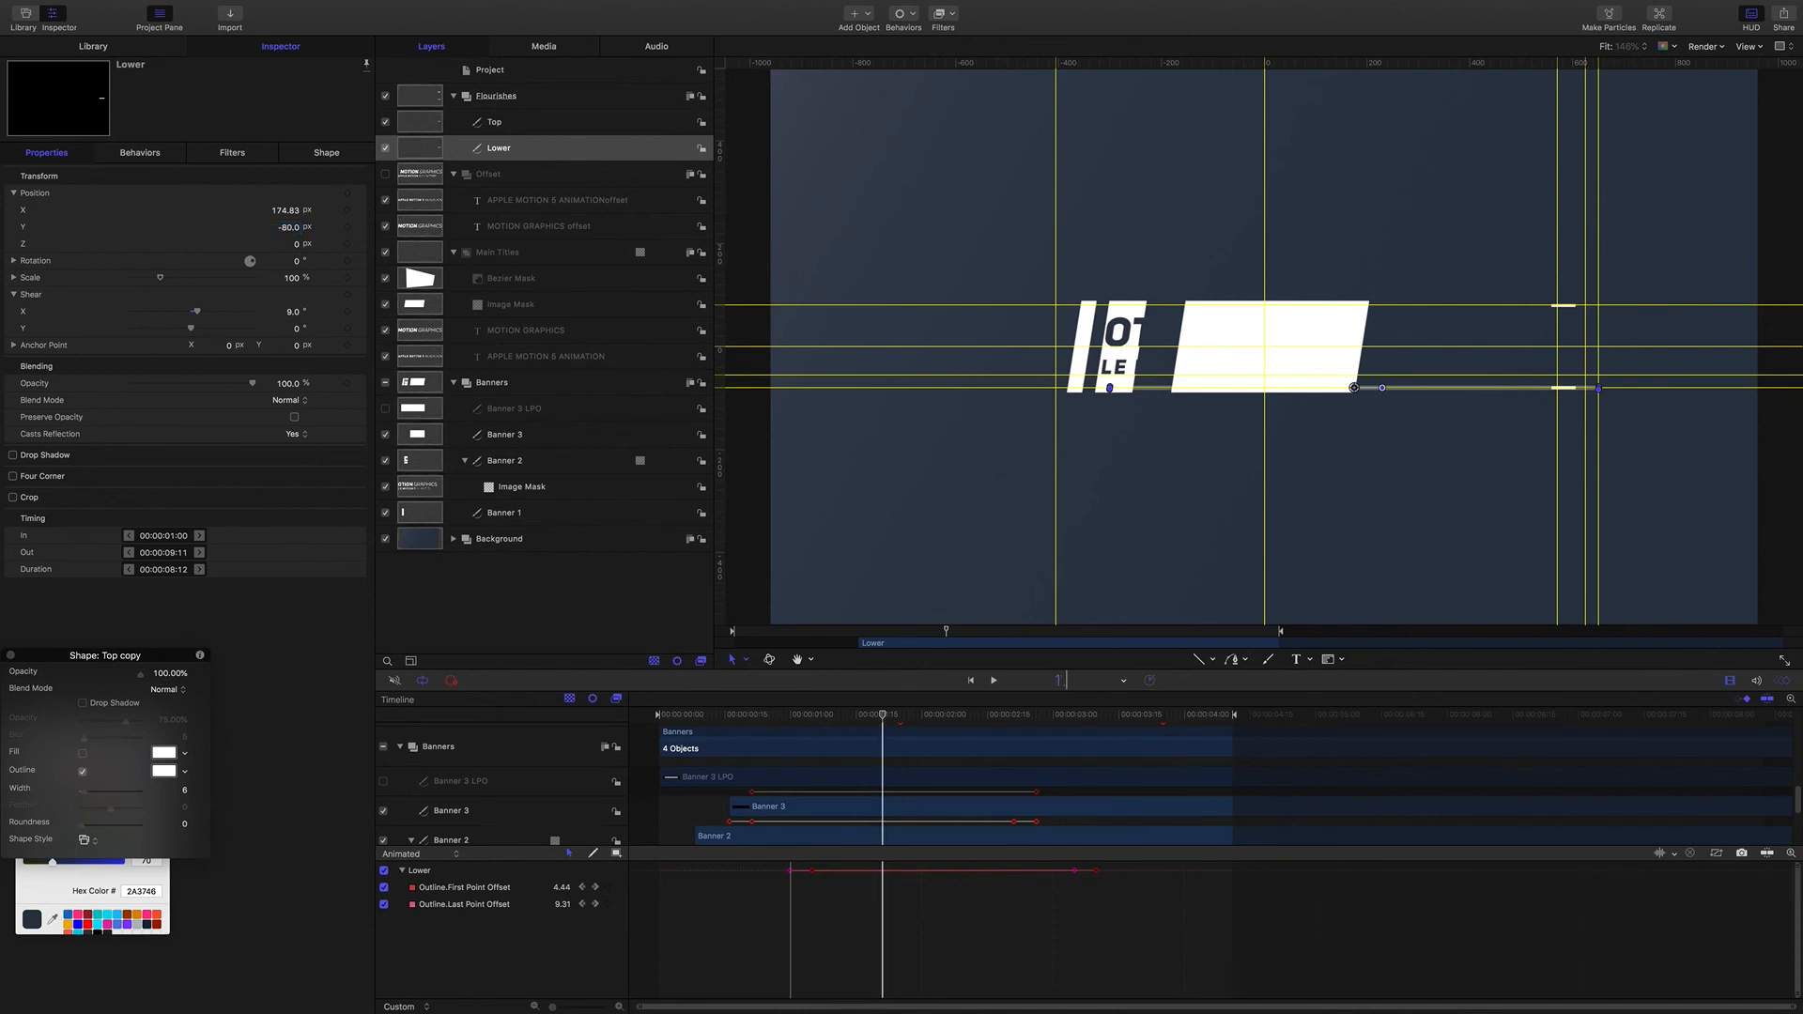
{"action": "key", "text": "Return"}
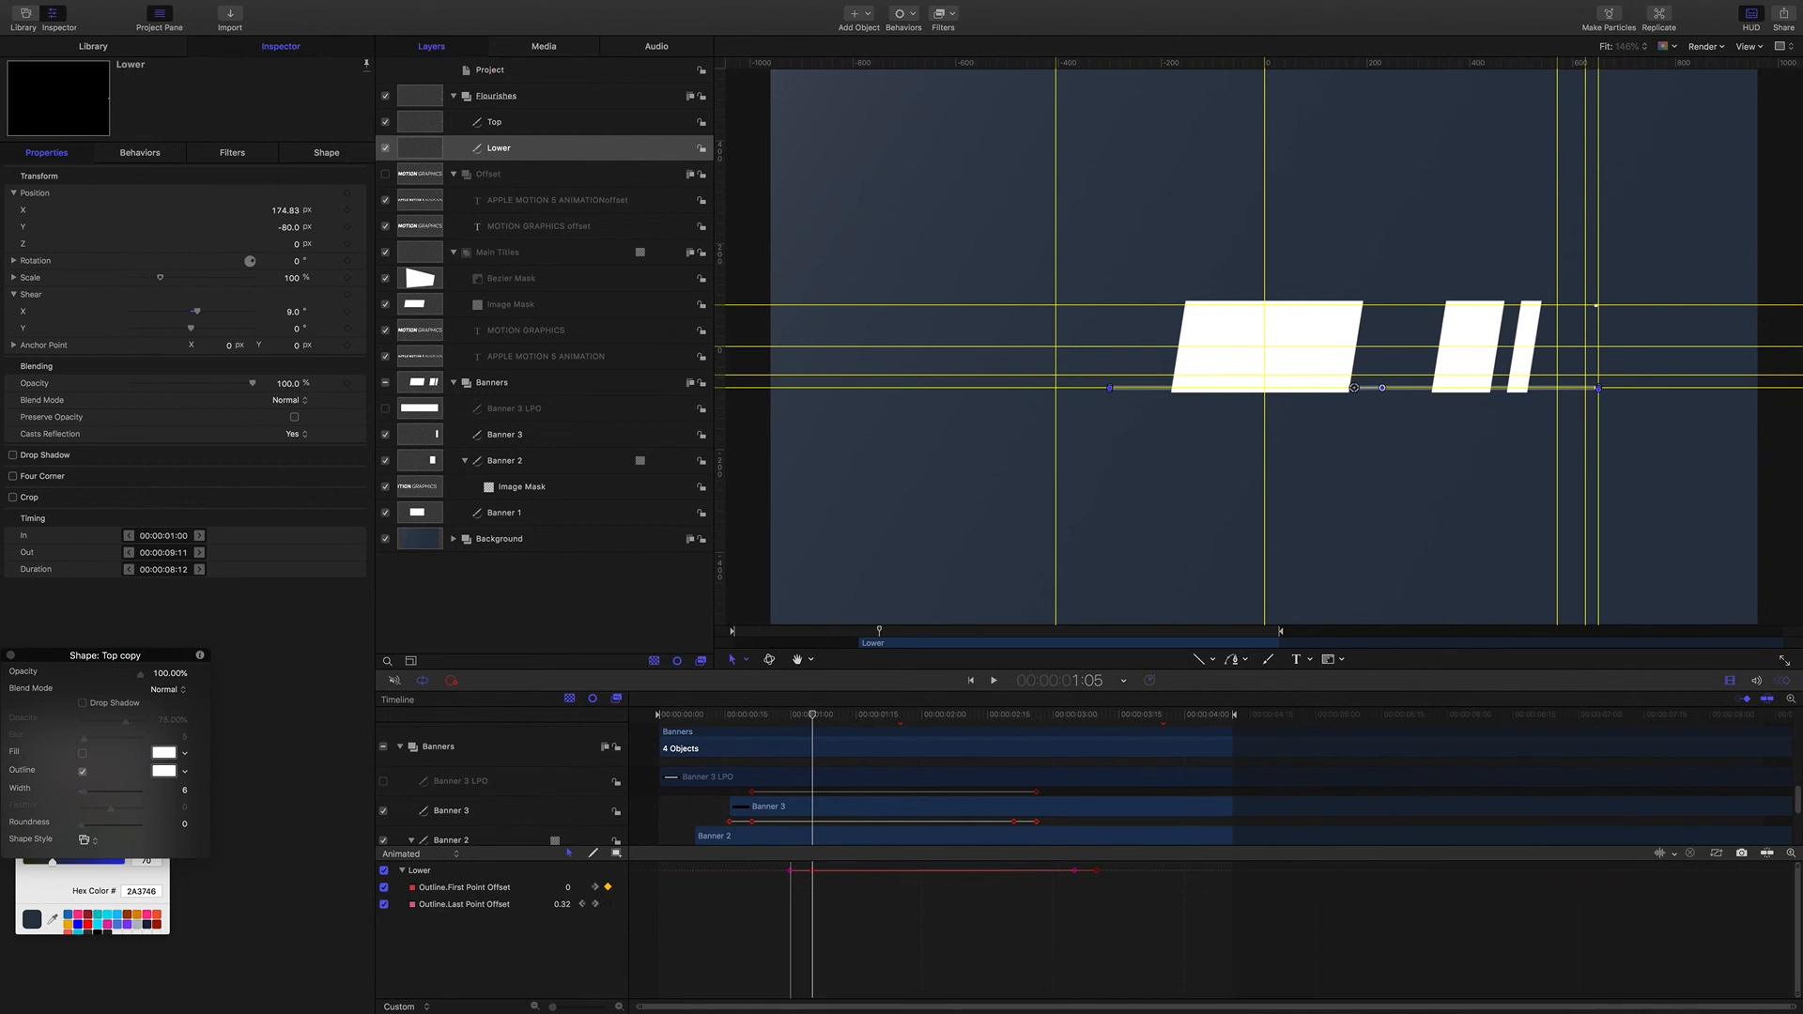
{"action": "key", "text": "shift+bracketleft"}
{"action": "mouse_move", "coordinate": [280, 210]}
{"action": "left_mouse_down"}
{"action": "mouse_move", "coordinate": [305, 210]}
{"action": "mouse_move", "coordinate": [258, 211]}
{"action": "mouse_move", "coordinate": [287, 210]}
{"action": "left_mouse_up"}
{"action": "left_click_drag", "start_coordinate": [821, 714], "coordinate": [958, 718]}
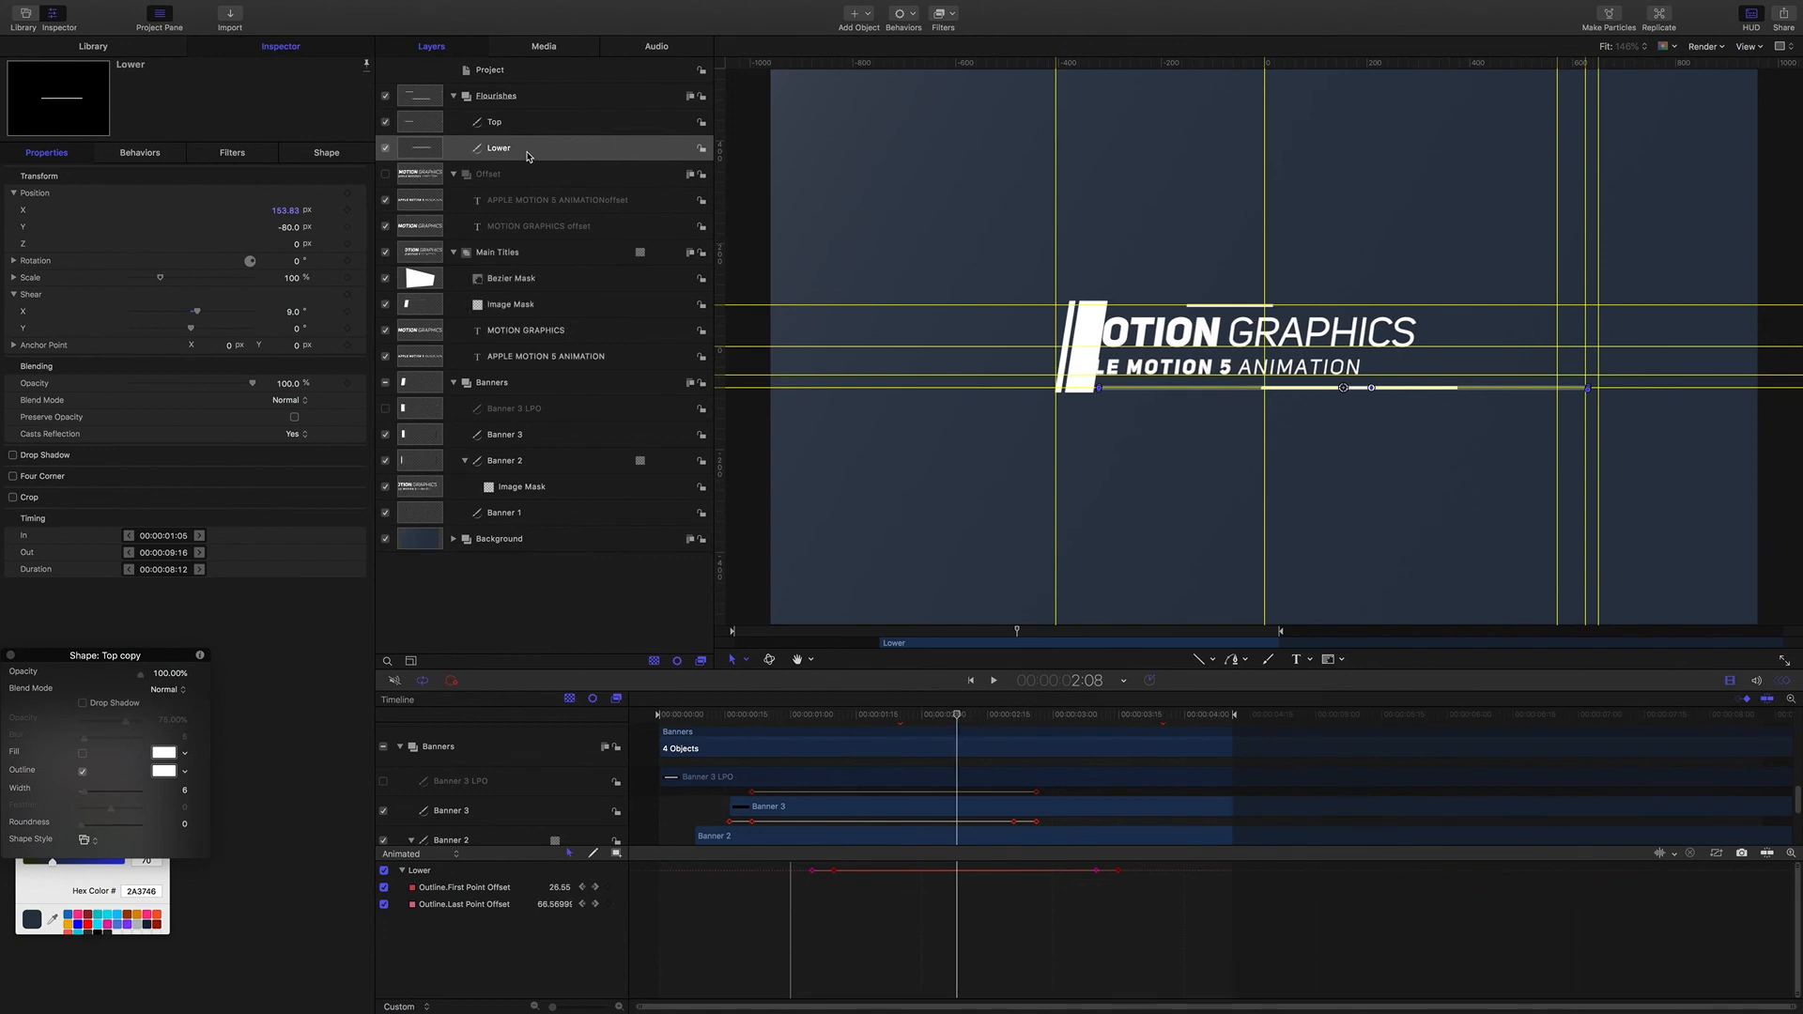
Step: At 3:15, set the Lower shape's First Point Offset to 70%
{"action": "left_click_drag", "start_coordinate": [960, 719], "coordinate": [1119, 728]}
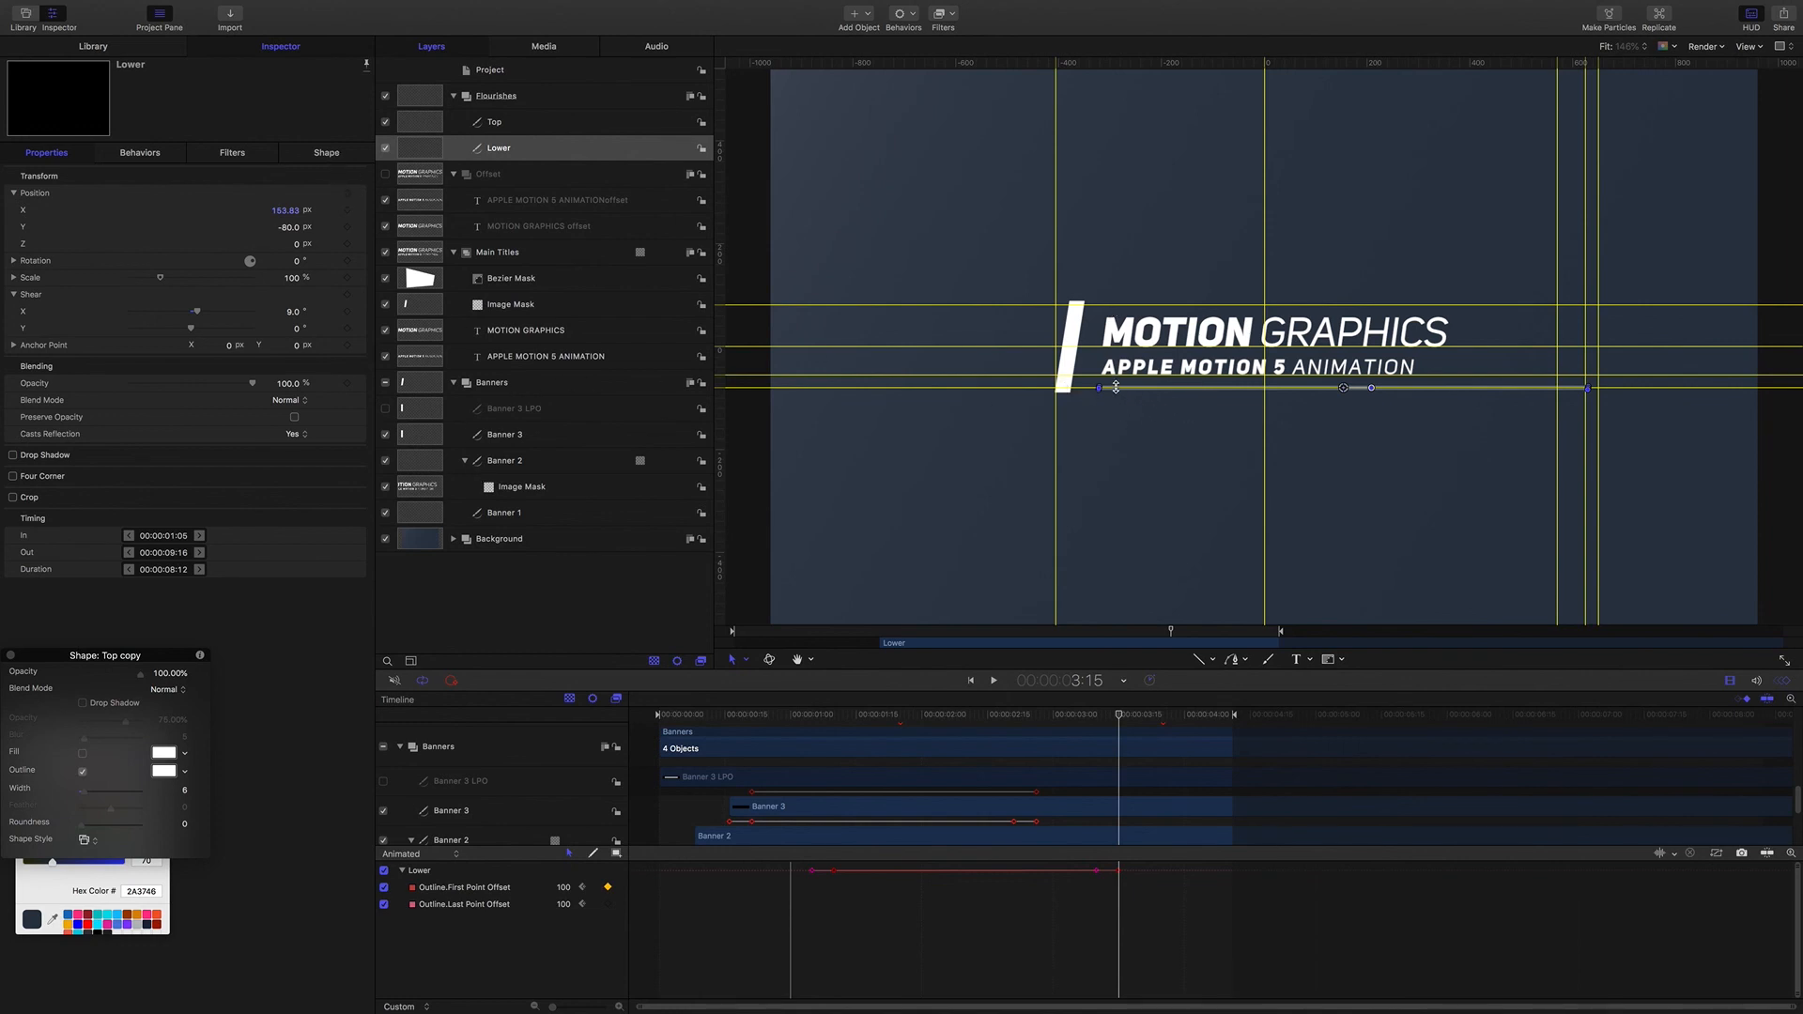
{"action": "left_click", "coordinate": [328, 155]}
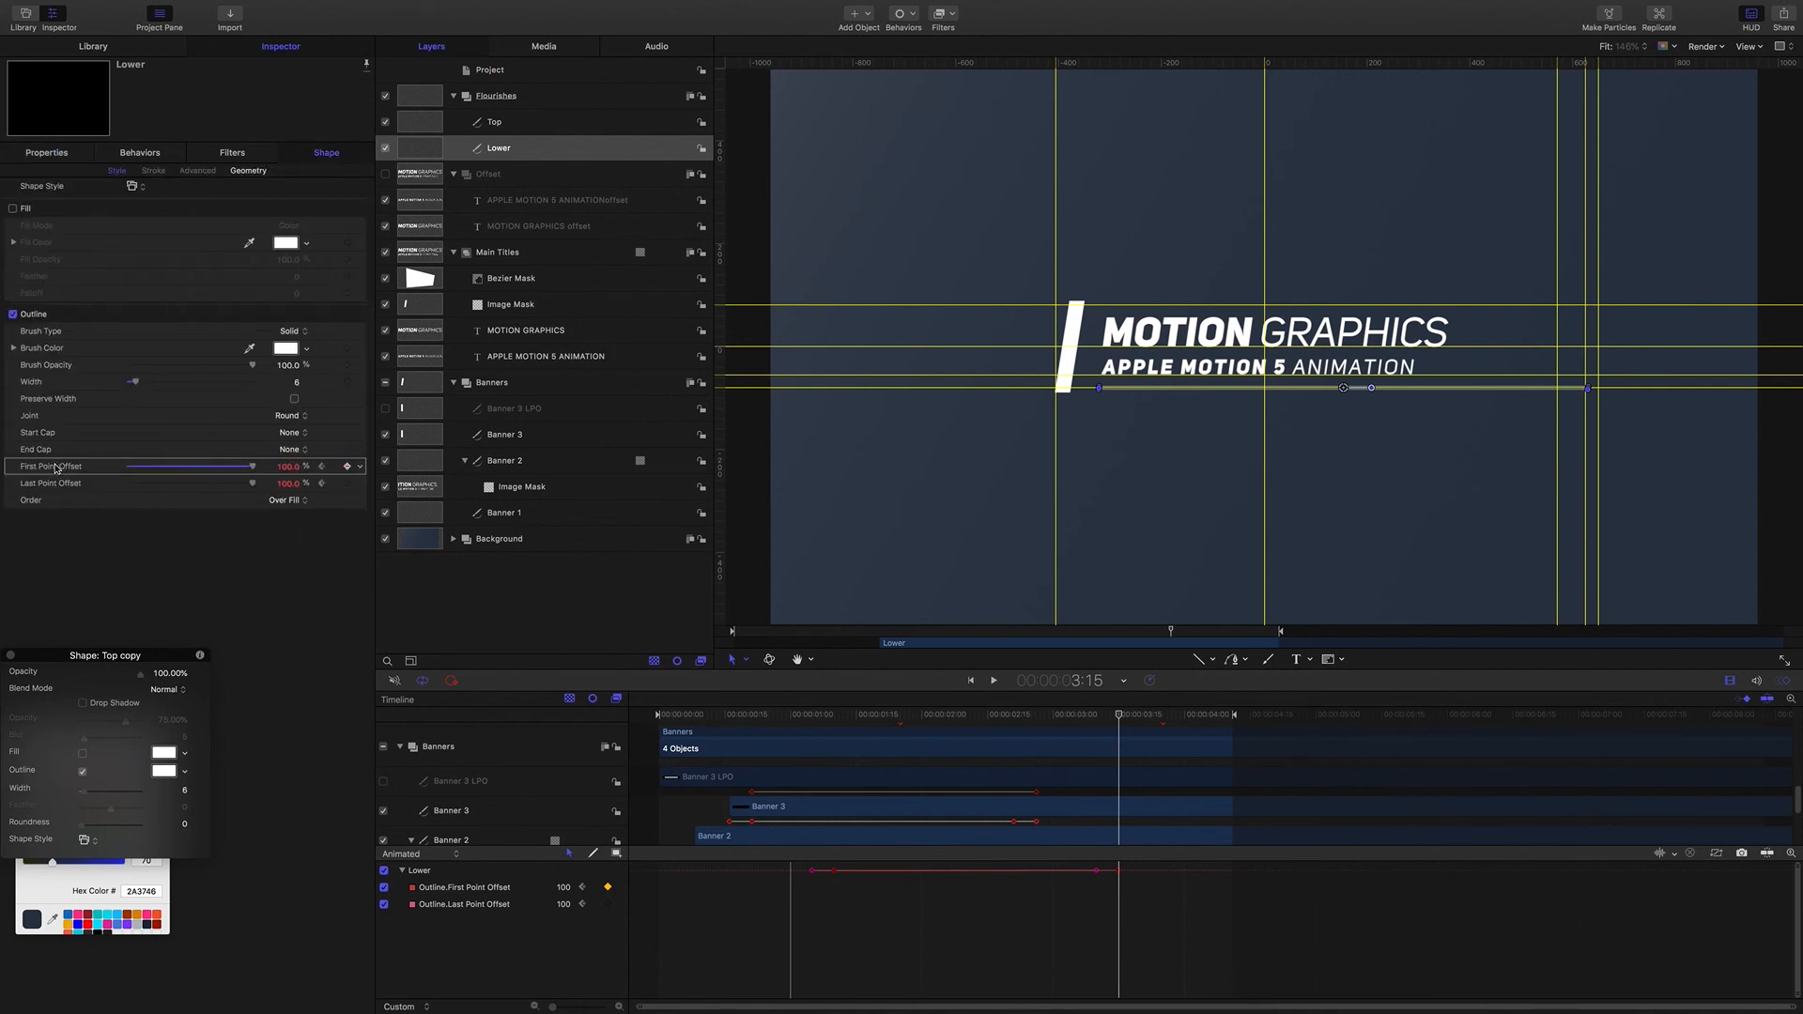
{"action": "left_click", "coordinate": [292, 467]}
{"action": "type", "text": "70"}
{"action": "key", "text": "Return"}
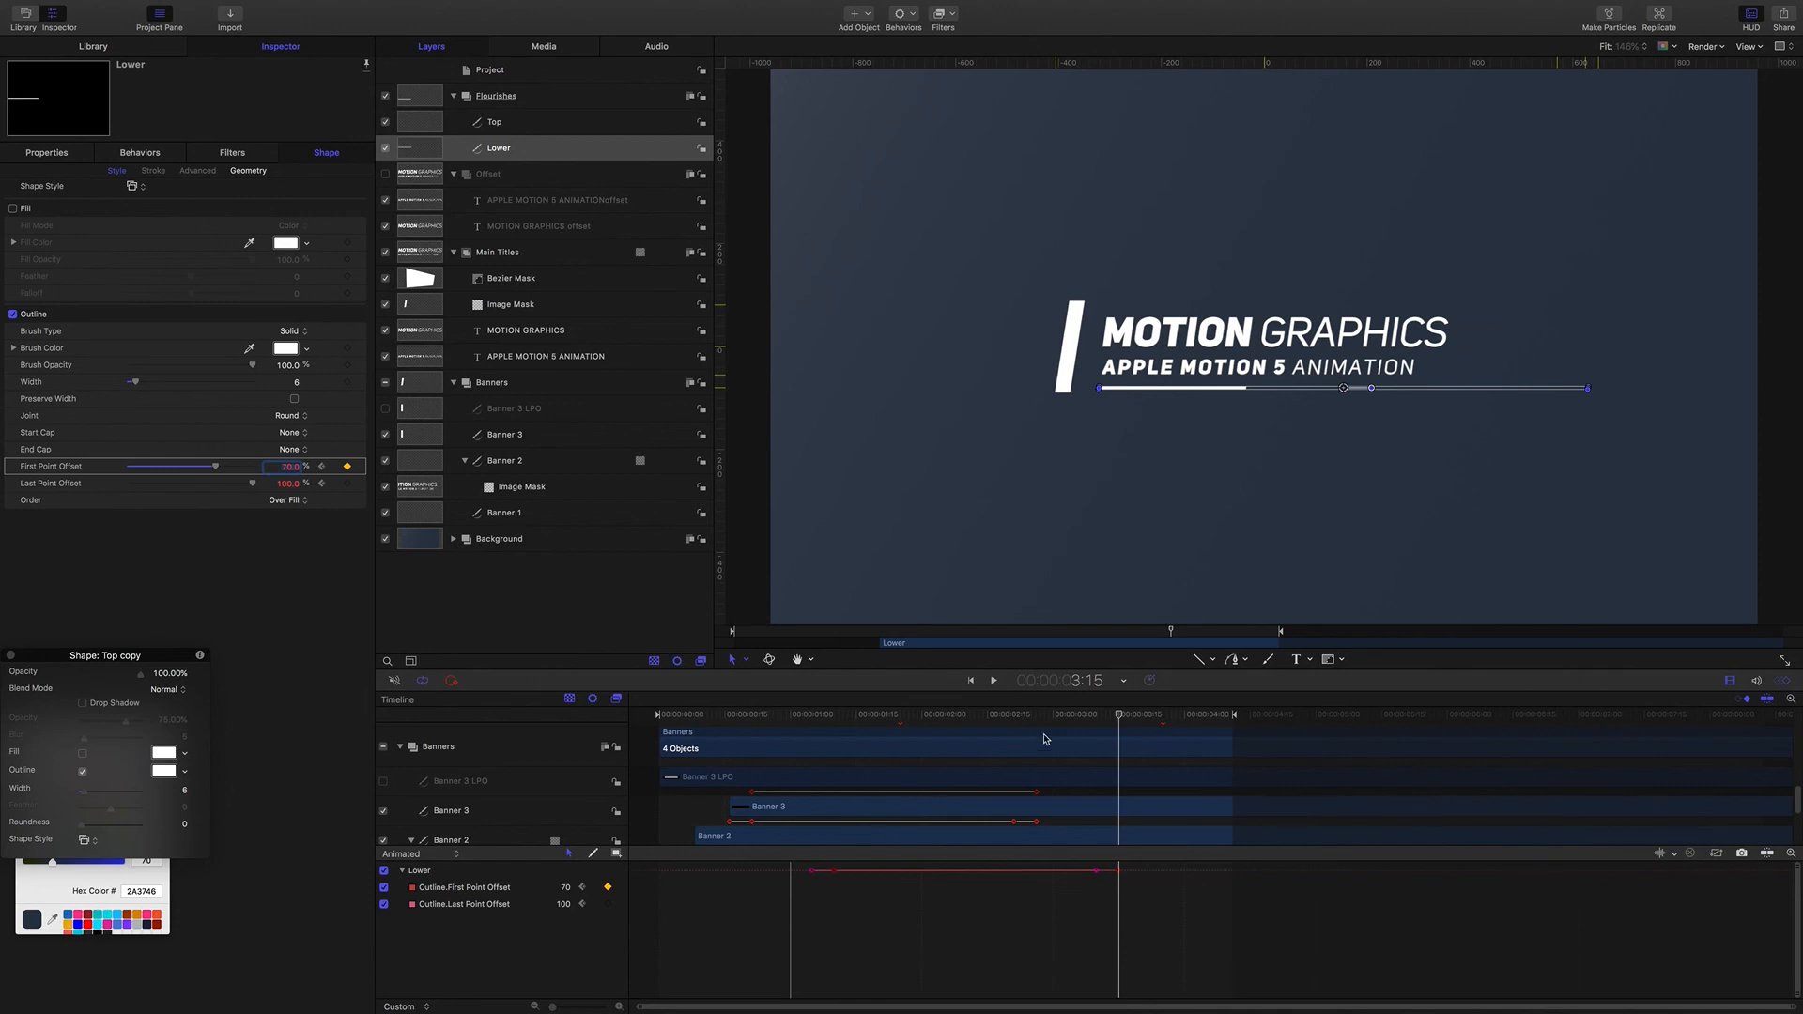
Step: Play the animation from the beginning to review the banners, titles and flourish lines
{"action": "key", "text": "Home"}
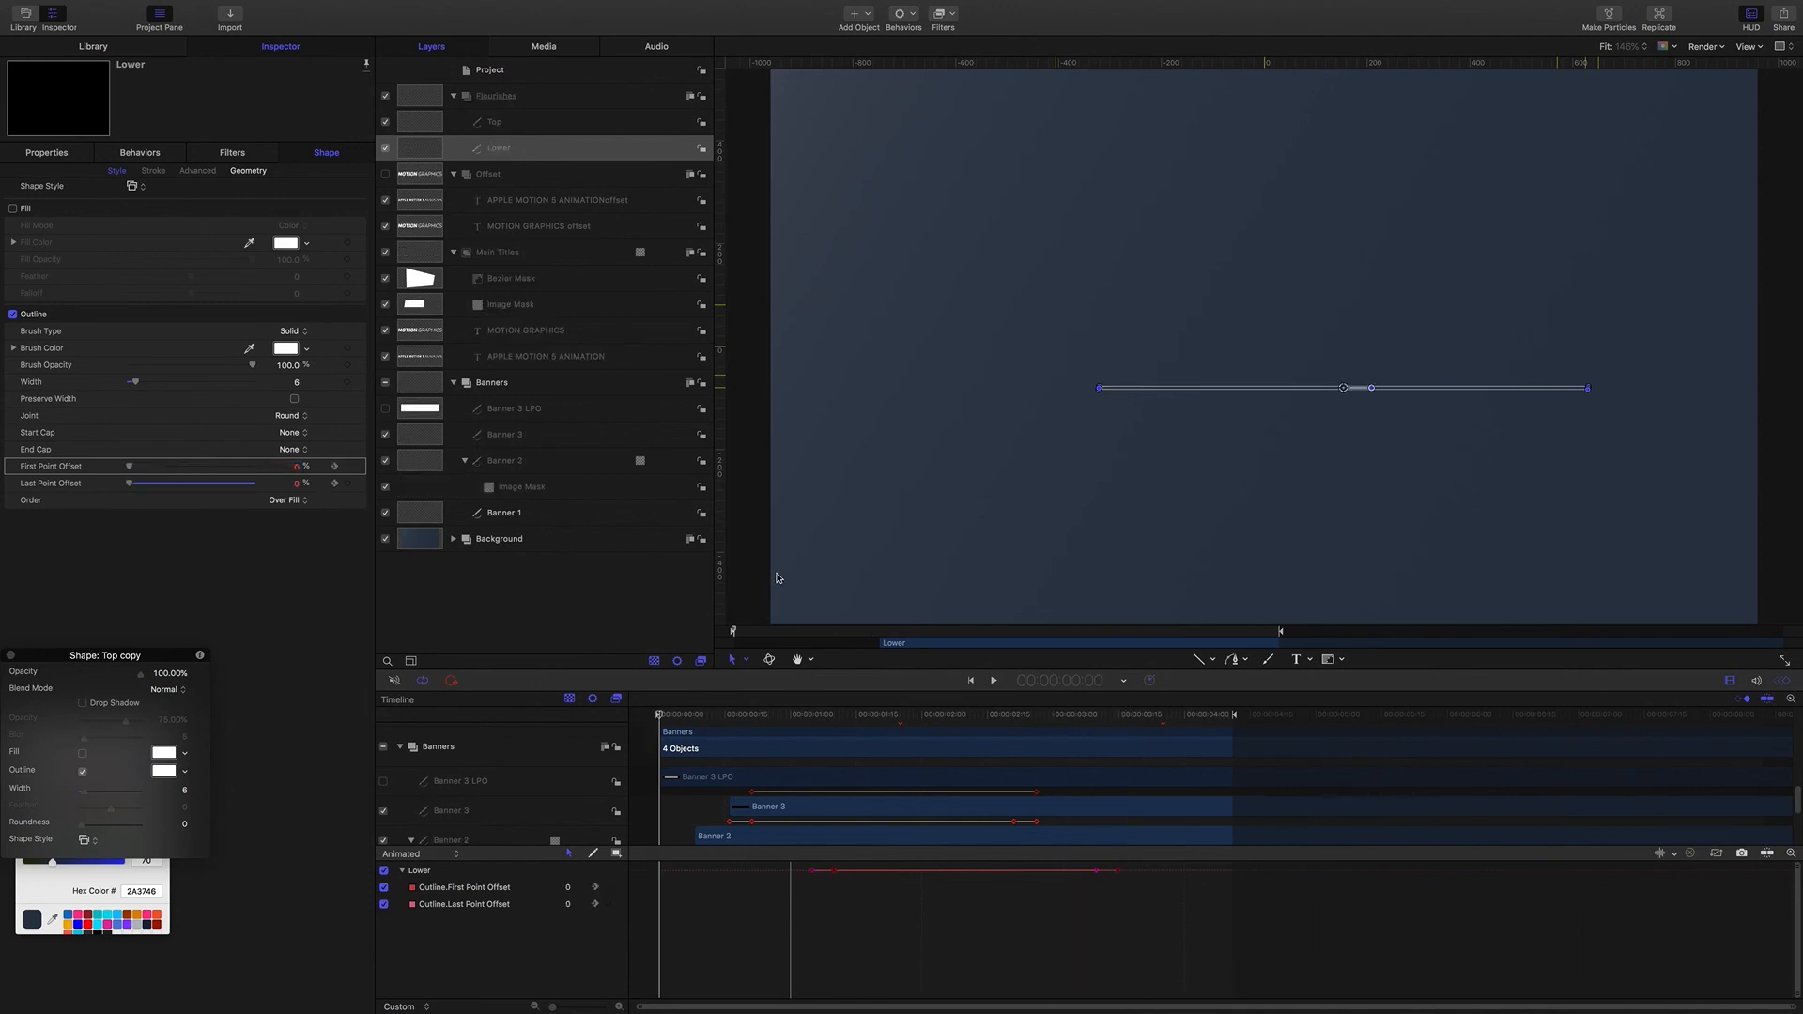
{"action": "left_click", "coordinate": [777, 577]}
{"action": "key", "text": "space"}
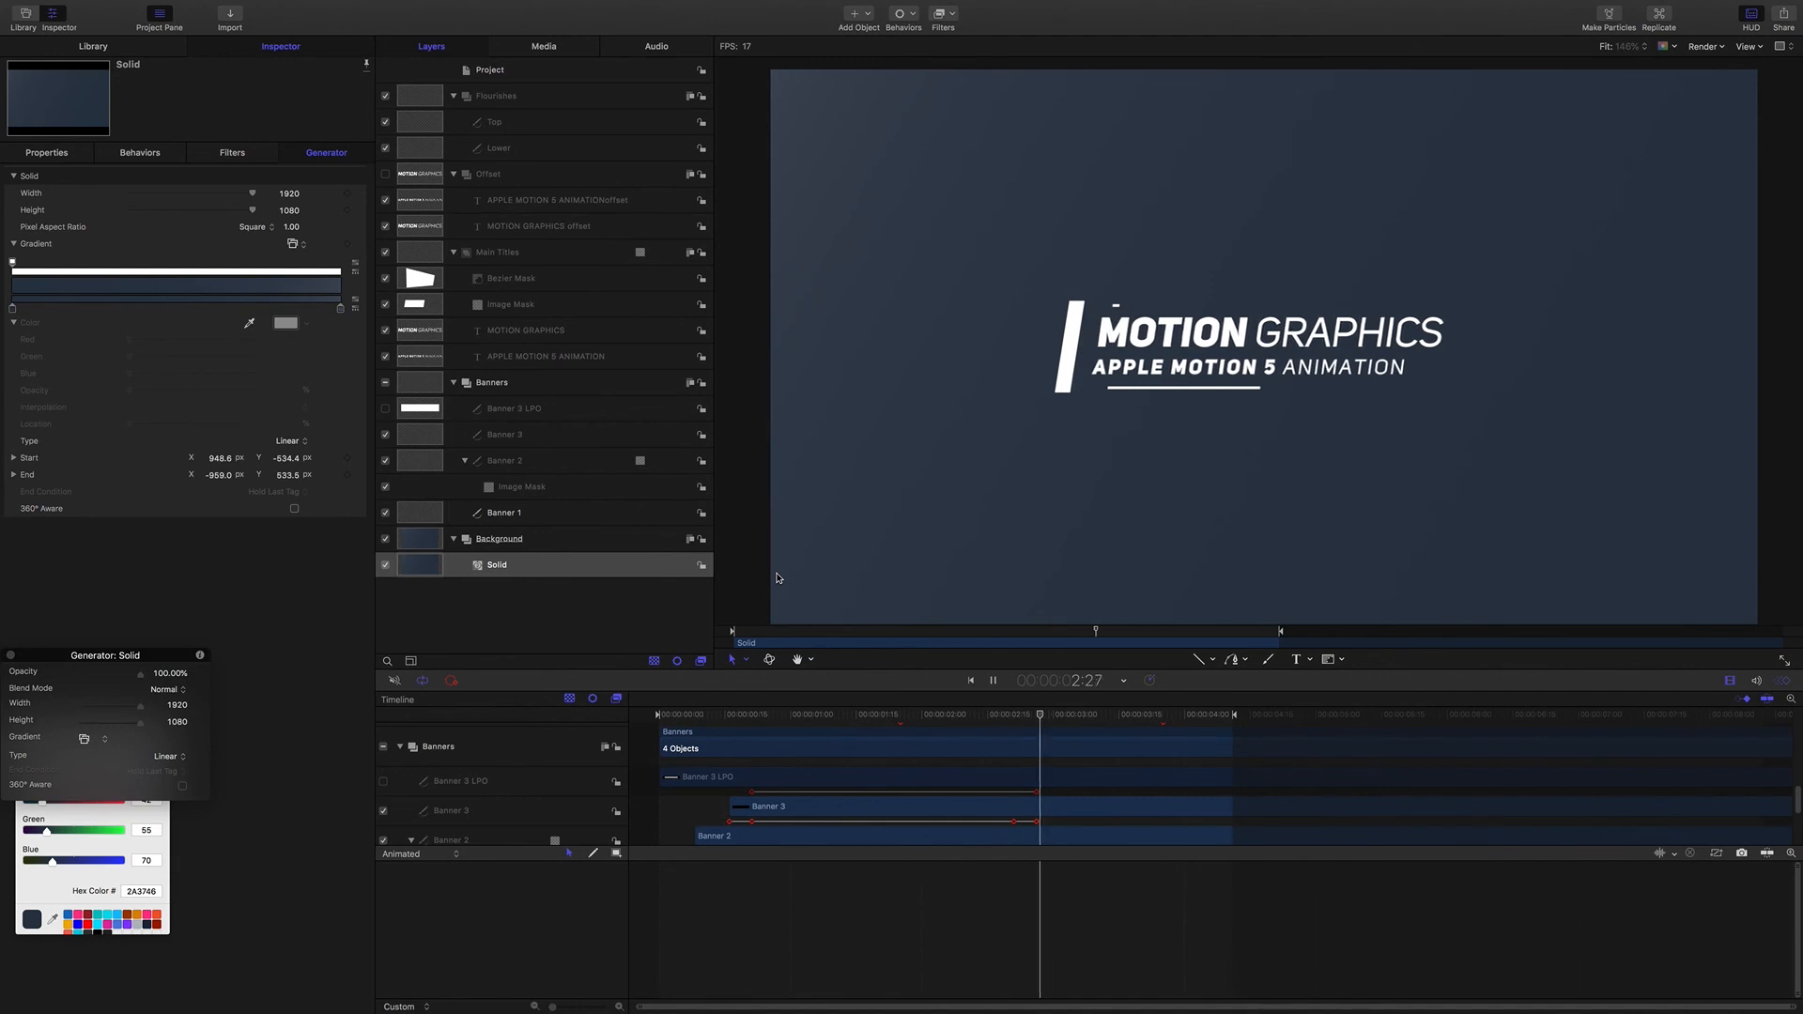
{"action": "key", "text": "space"}
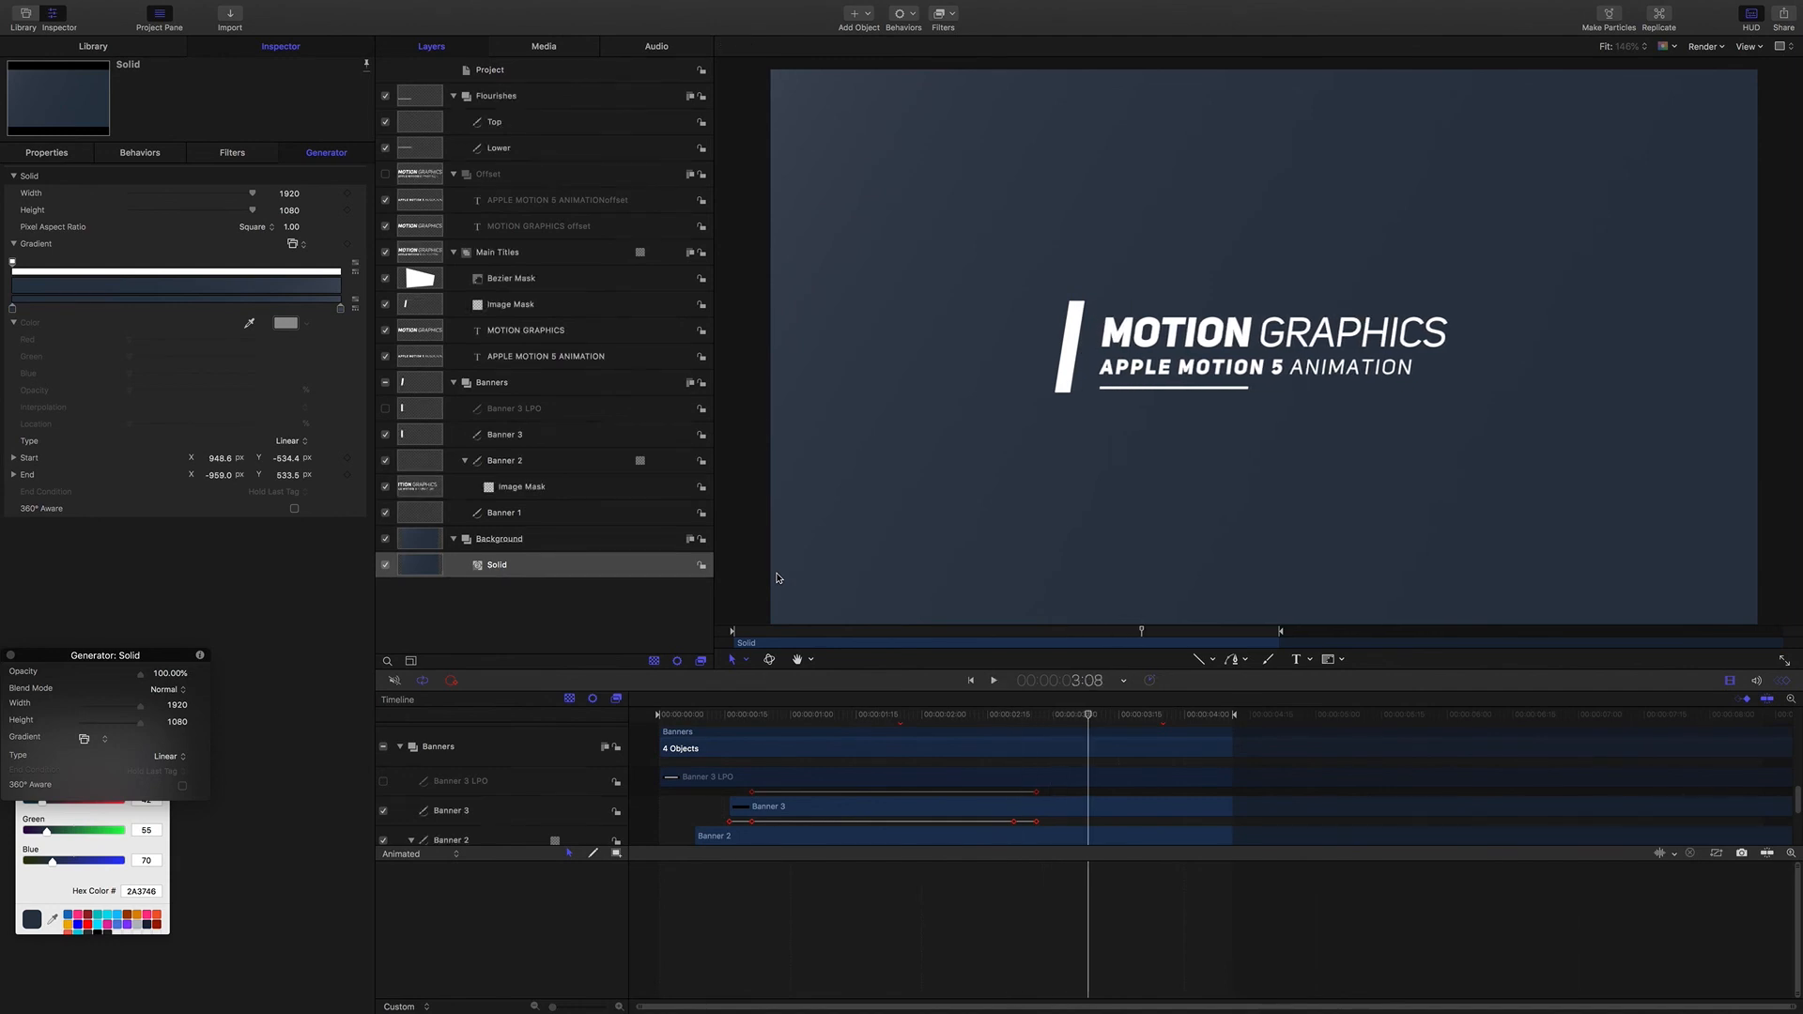
Step: Collapse the Background, Banners, Main Titles, Offset and Flourishes groups in the layer list
{"action": "left_click", "coordinate": [455, 541]}
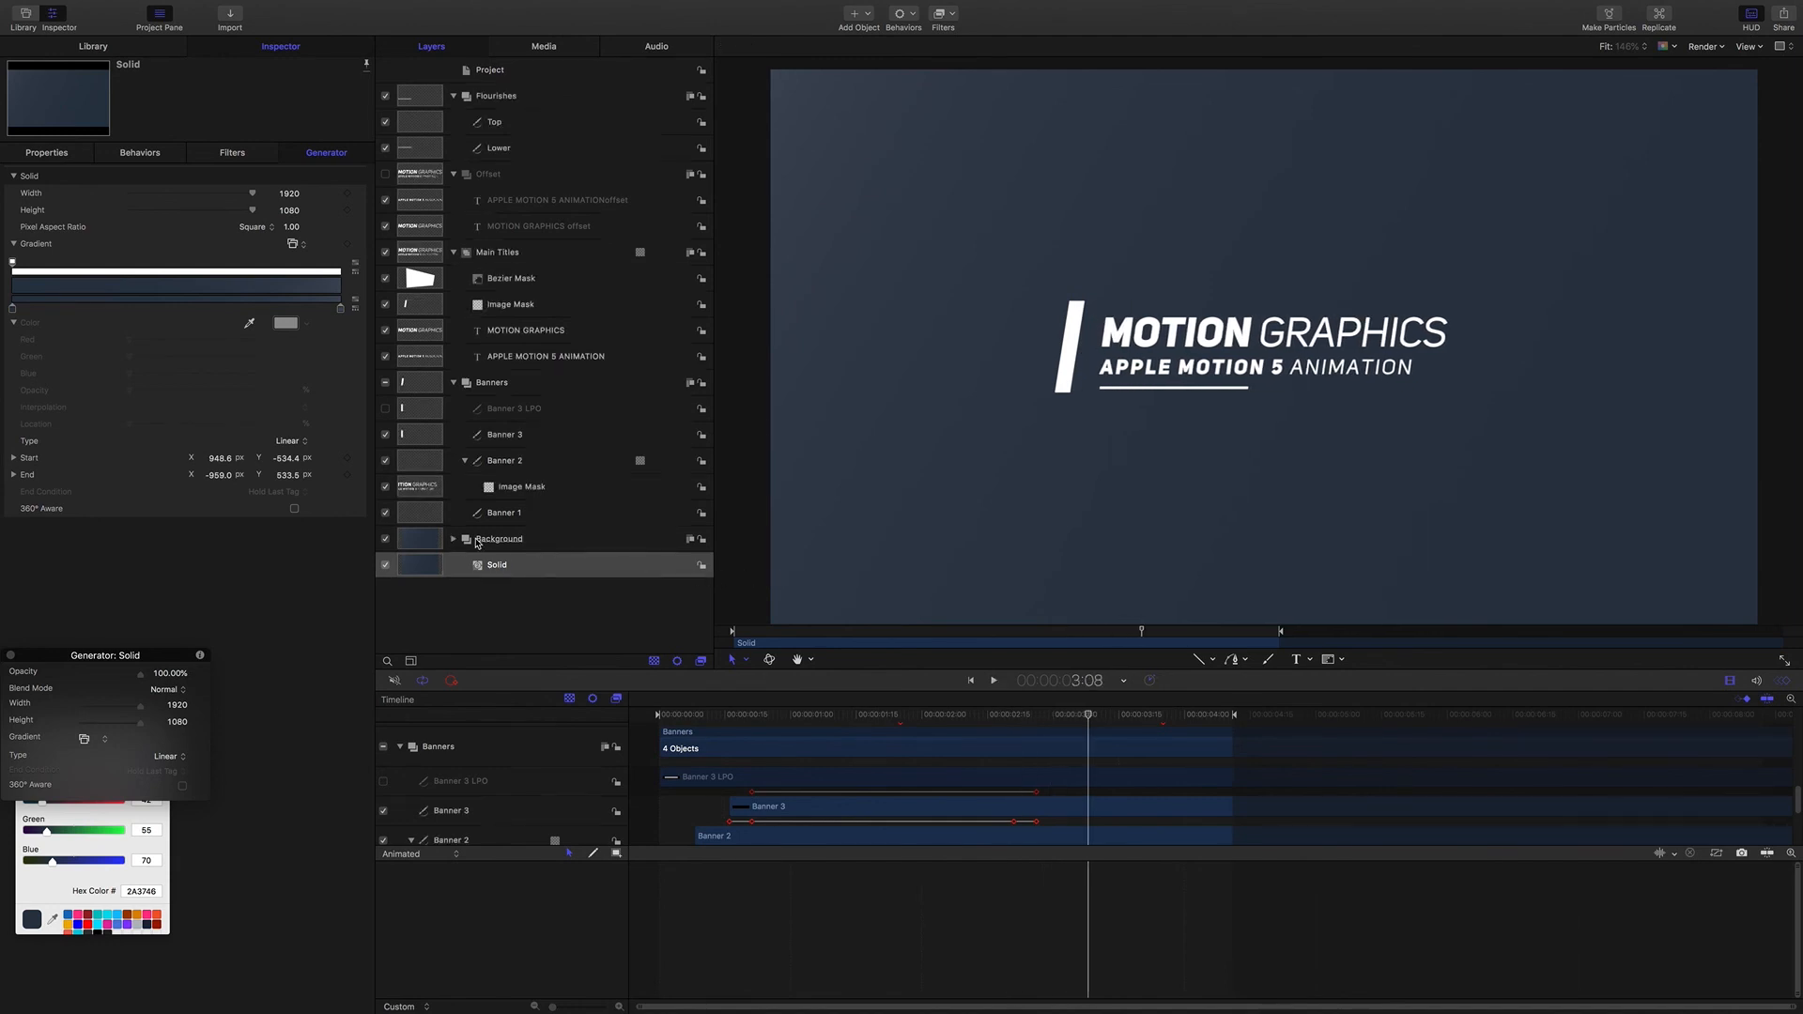
{"action": "left_click", "coordinate": [454, 381]}
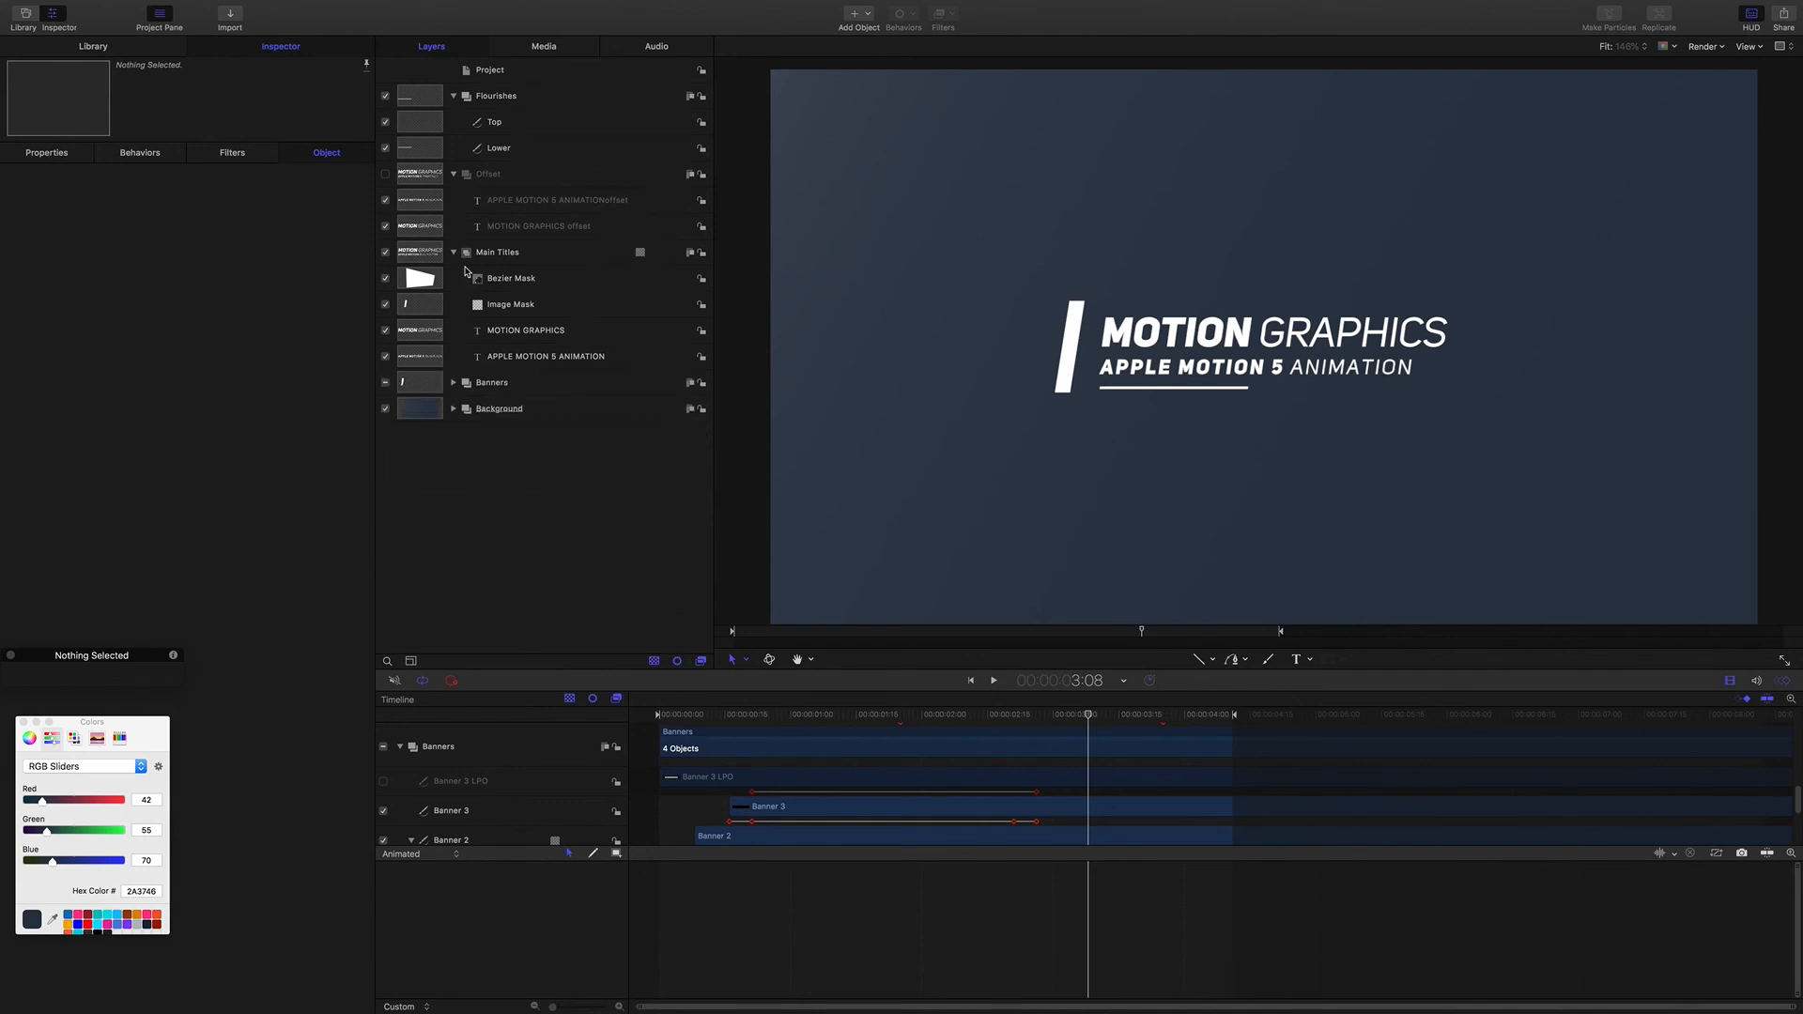
{"action": "left_click", "coordinate": [458, 251]}
{"action": "left_click", "coordinate": [455, 174]}
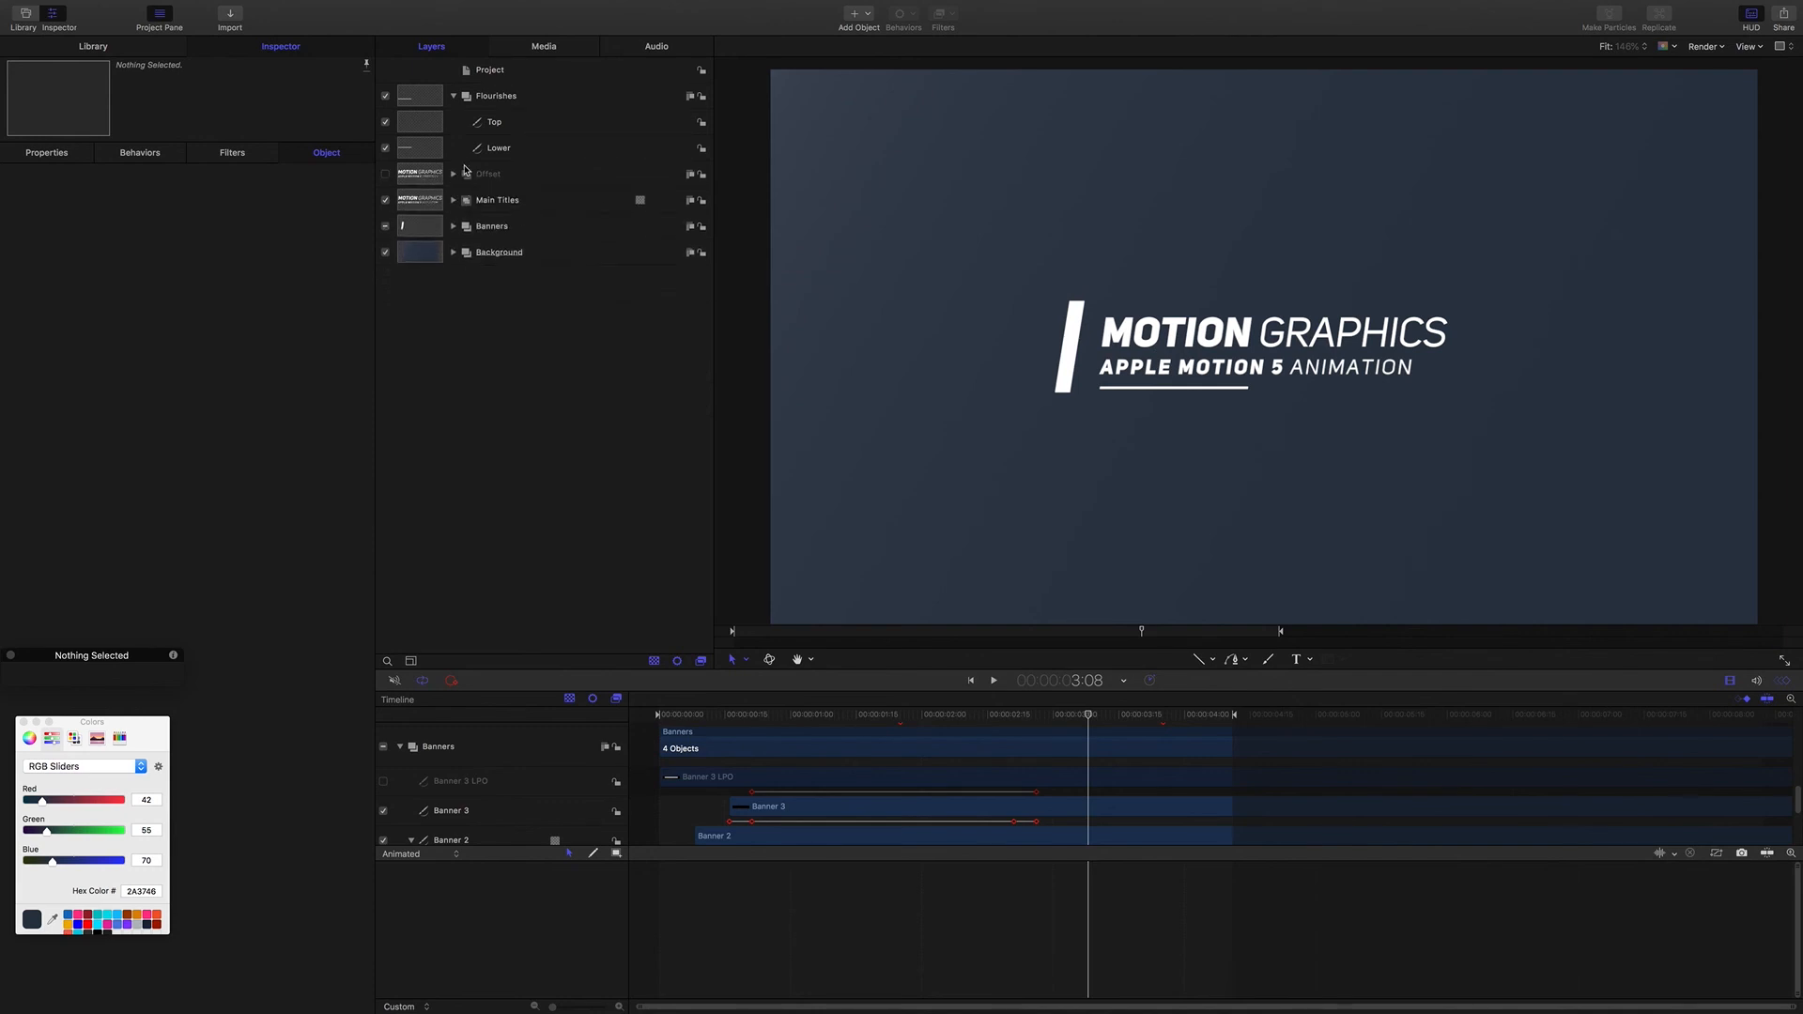
{"action": "left_click", "coordinate": [455, 96]}
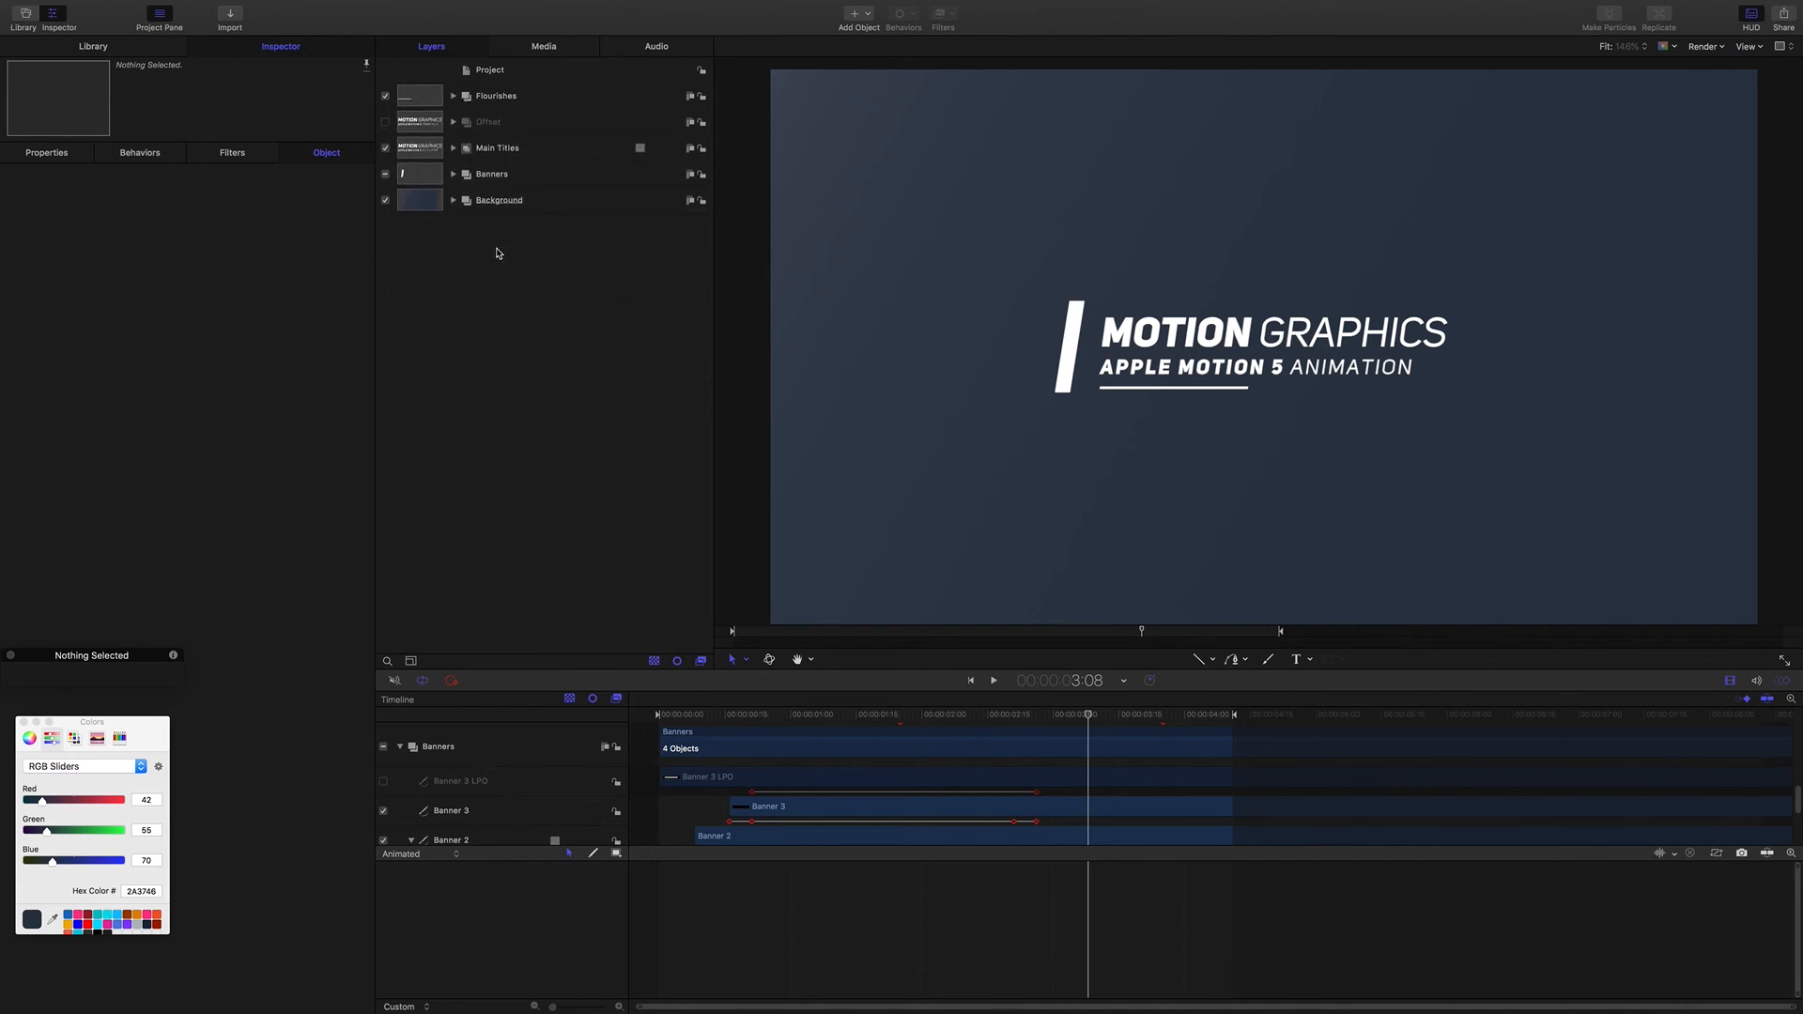
Step: Create a new group above Flourishes and name it IN
{"action": "key", "text": "super+shift+n"}
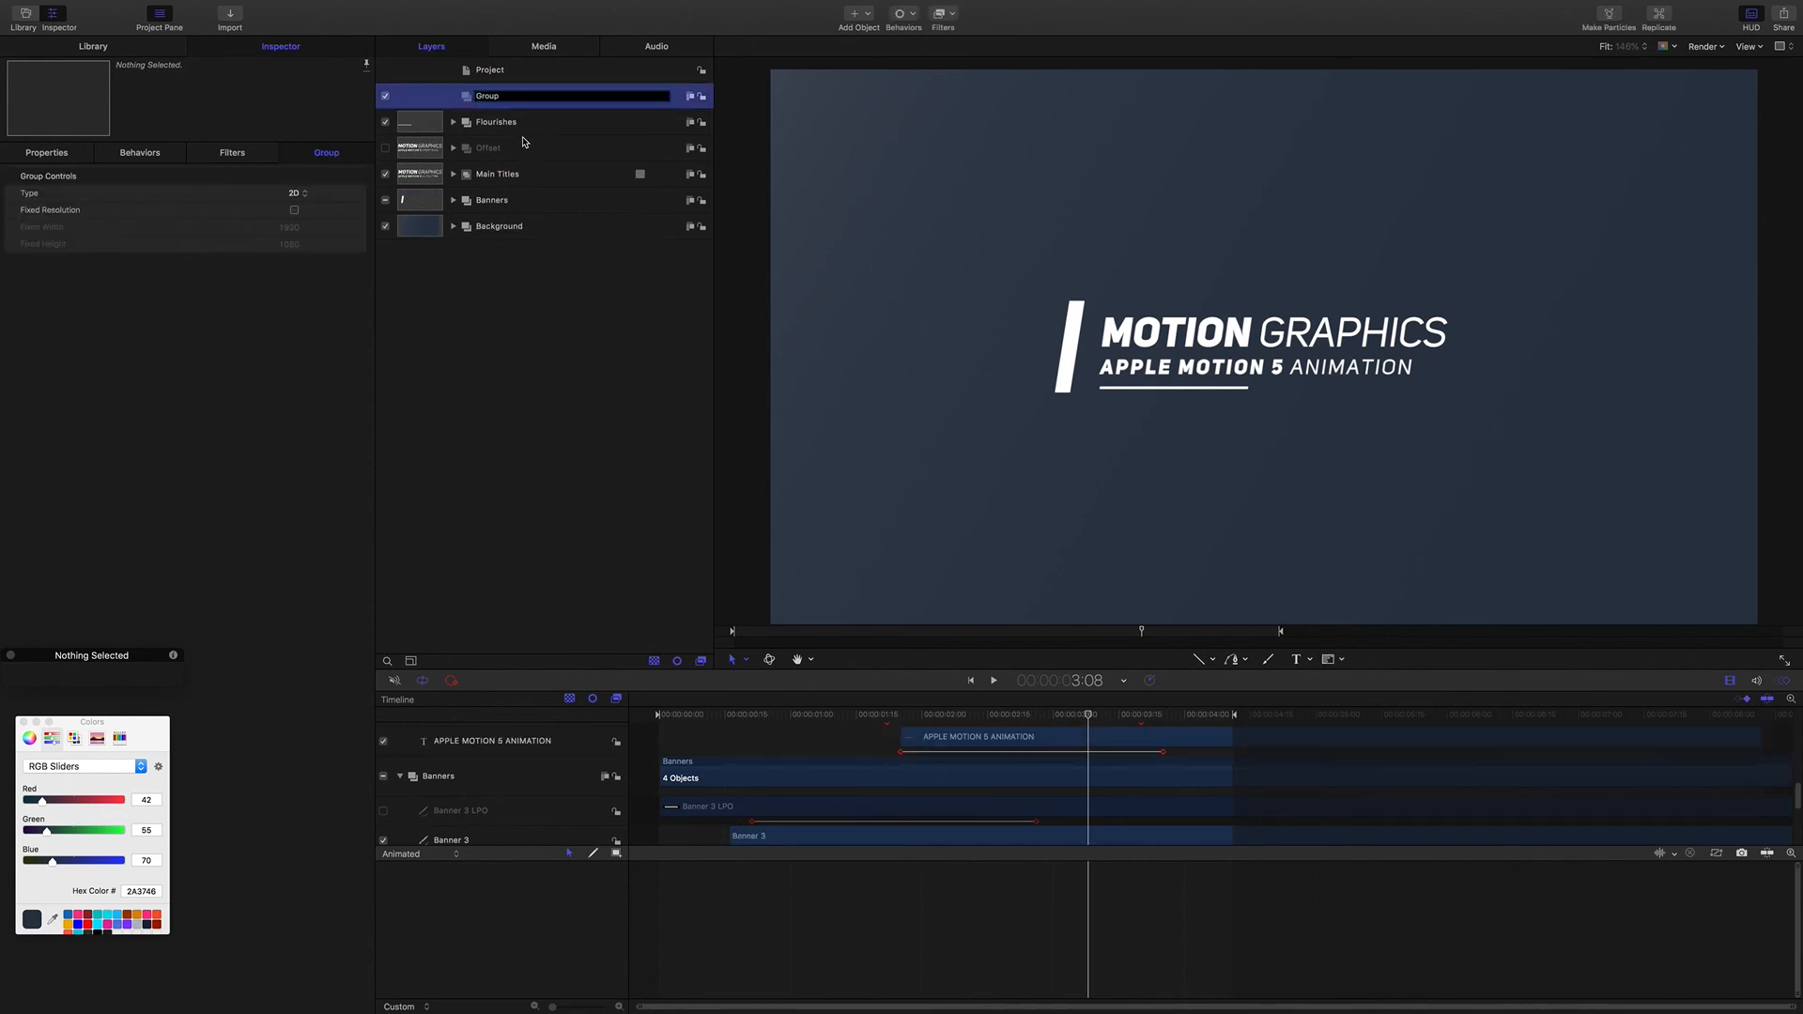
{"action": "left_click_drag", "start_coordinate": [507, 97], "coordinate": [441, 95]}
{"action": "type", "text": "IN"}
{"action": "key", "text": "Return"}
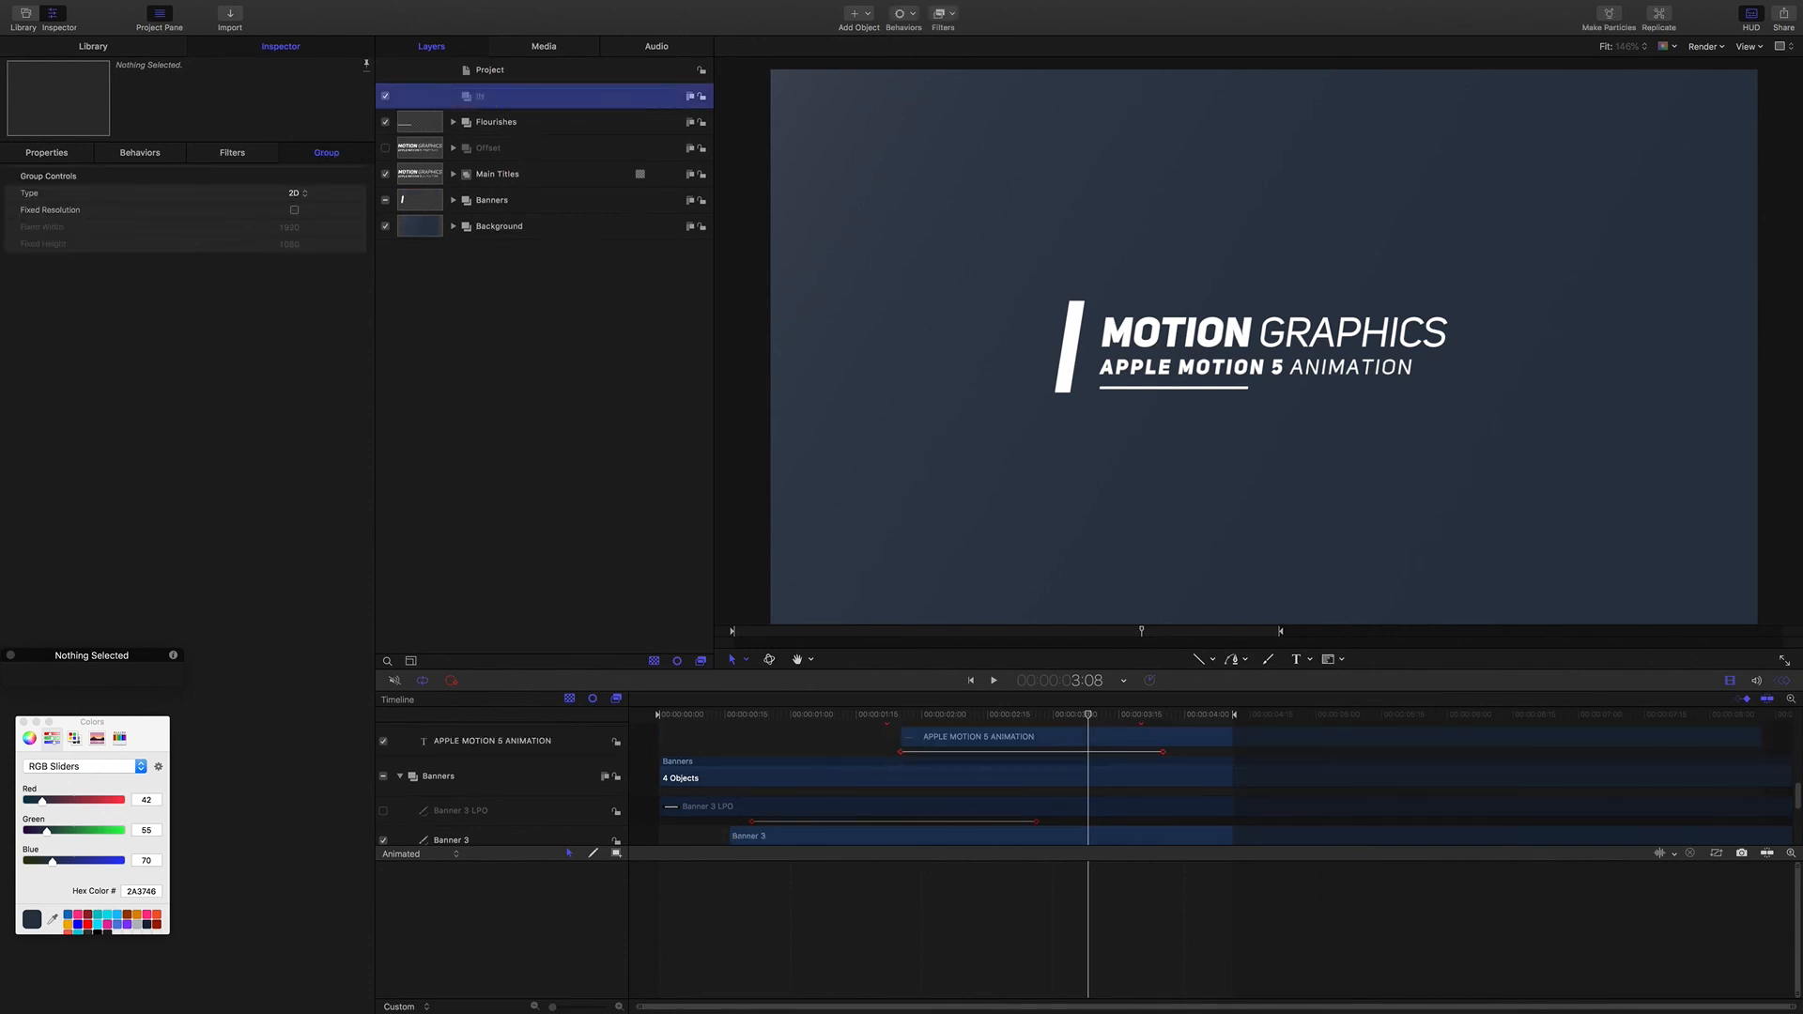
Step: Move the Flourishes, Offset, Main Titles and Banners groups into the IN group
{"action": "left_click", "coordinate": [488, 122]}
{"action": "left_click", "coordinate": [493, 199], "text": "shift"}
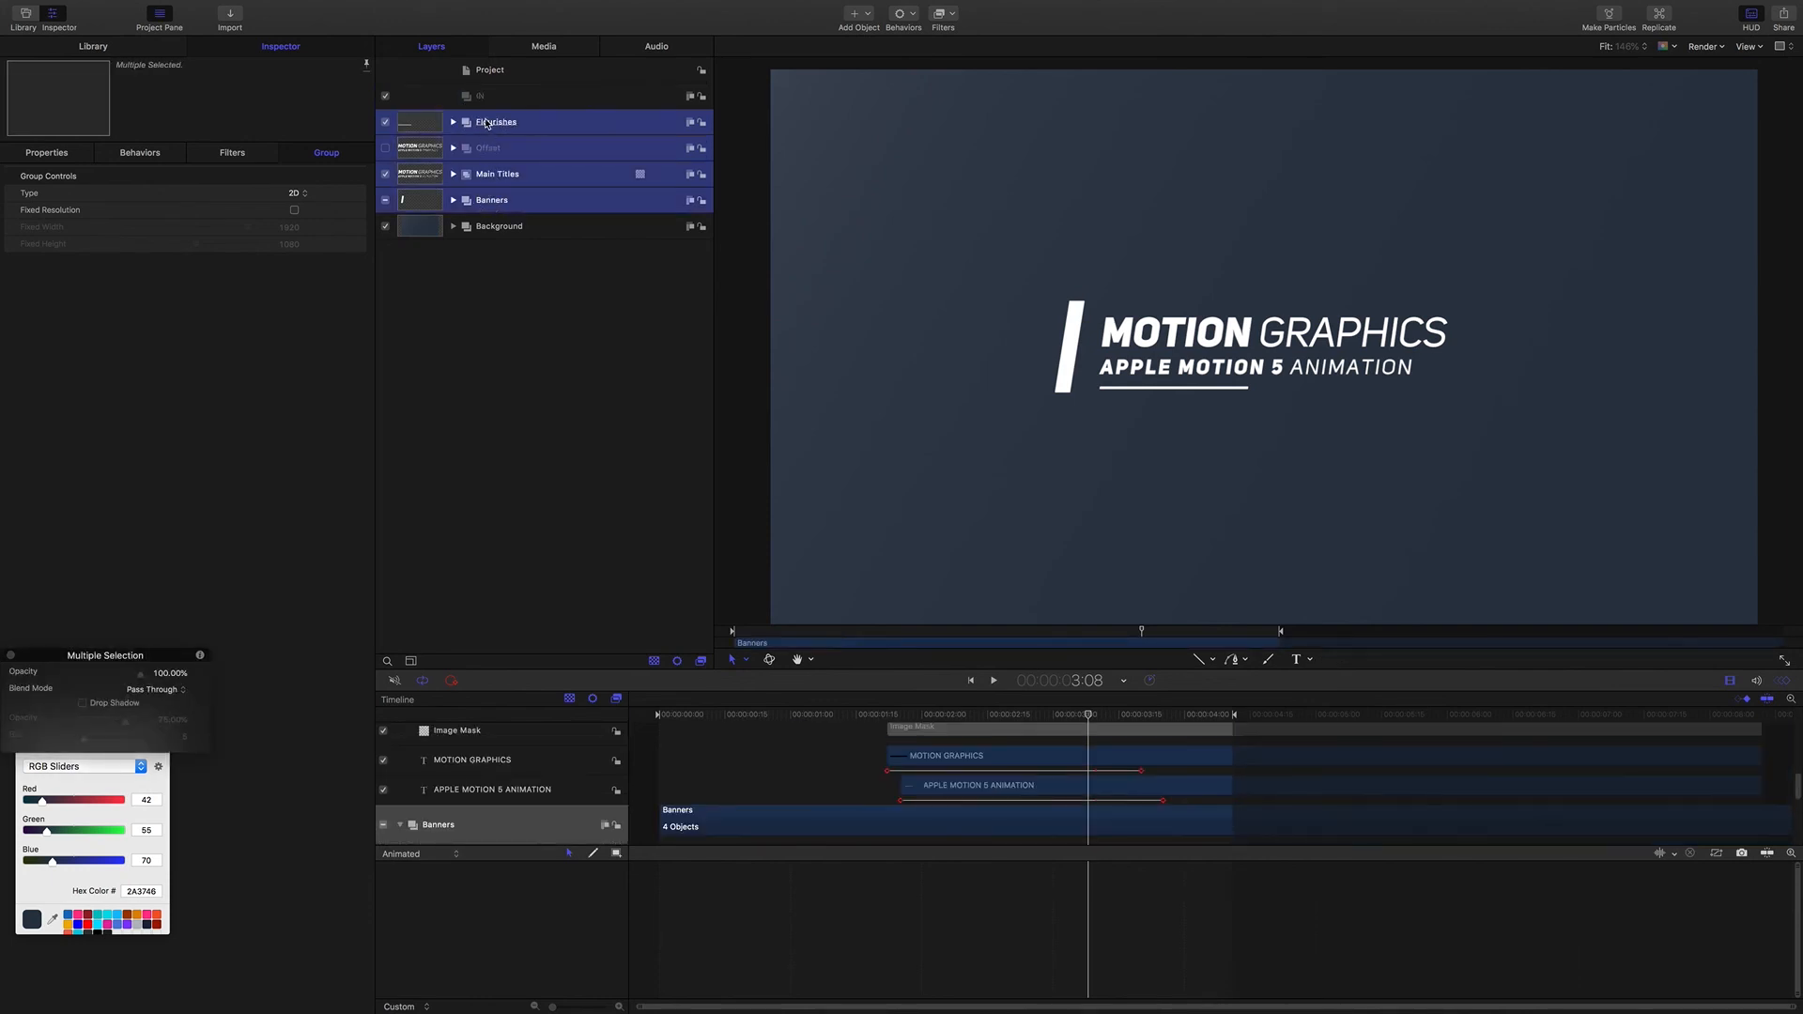
{"action": "left_click_drag", "start_coordinate": [494, 124], "coordinate": [507, 103]}
Step: Trim the out point of the IN group and its contents to 4:05
{"action": "left_click", "coordinate": [1085, 683]}
{"action": "type", "text": "4."}
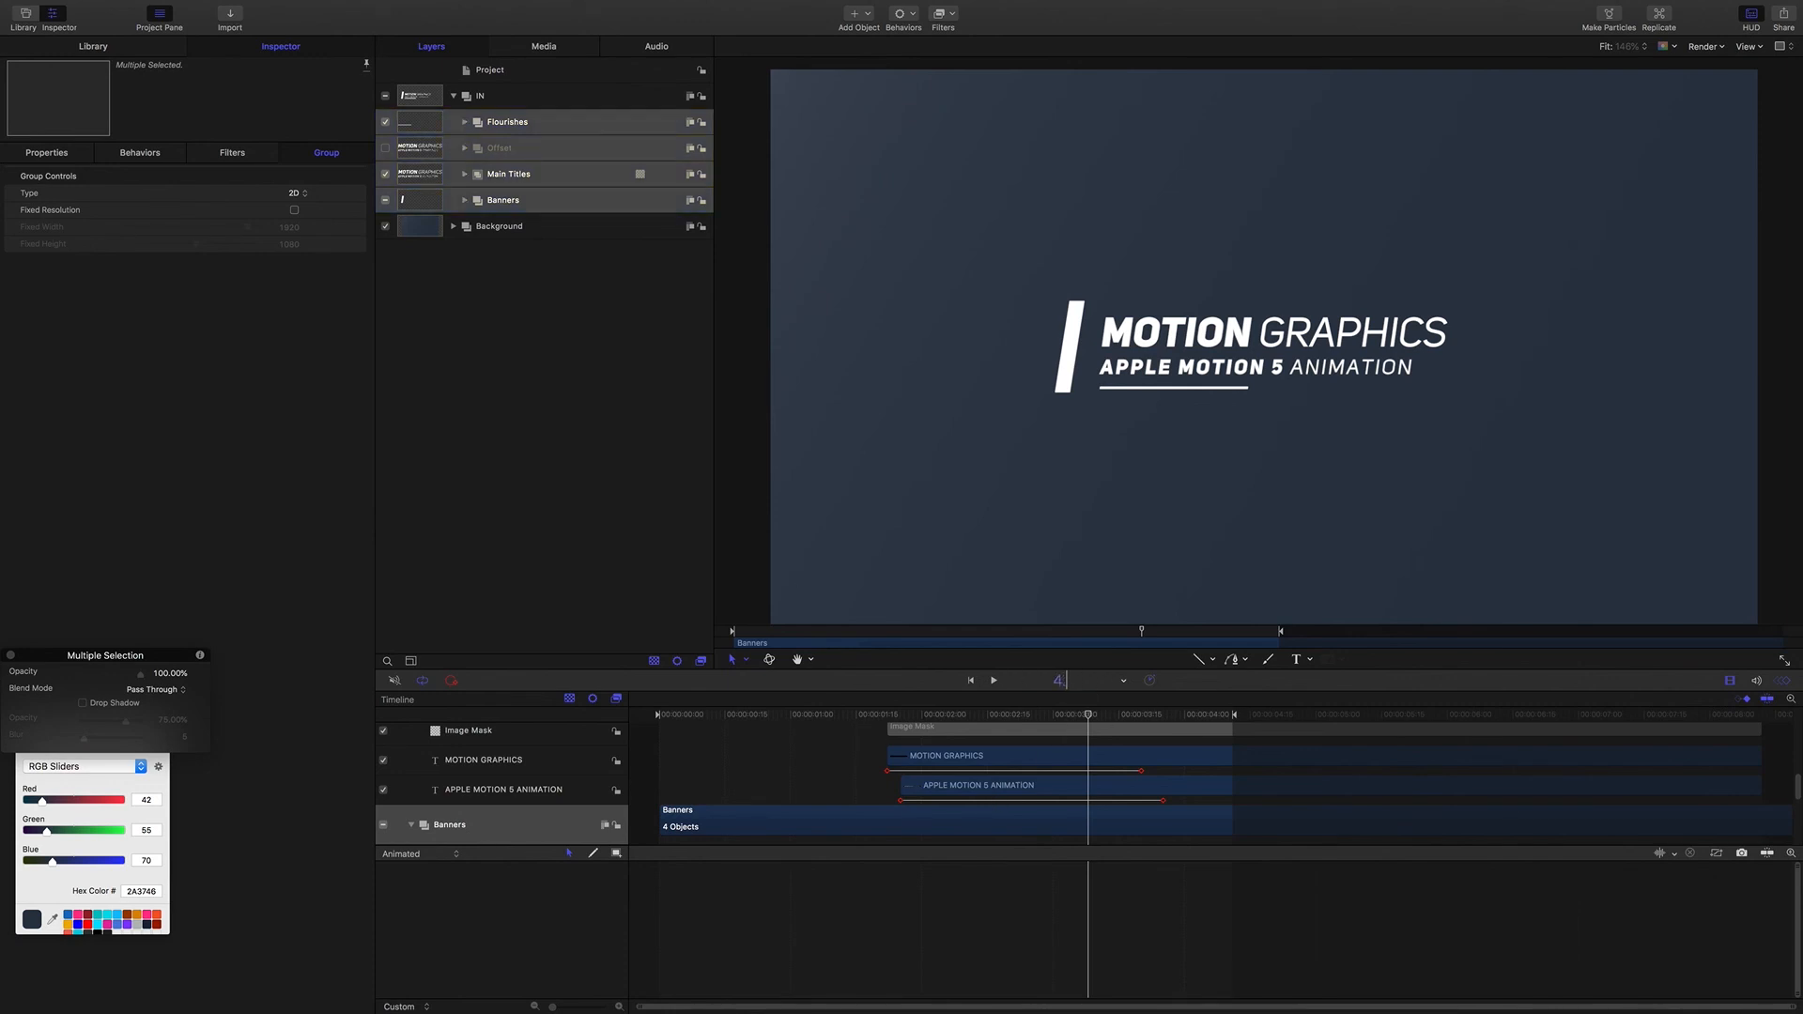
{"action": "type", "text": "05"}
{"action": "key", "text": "Return"}
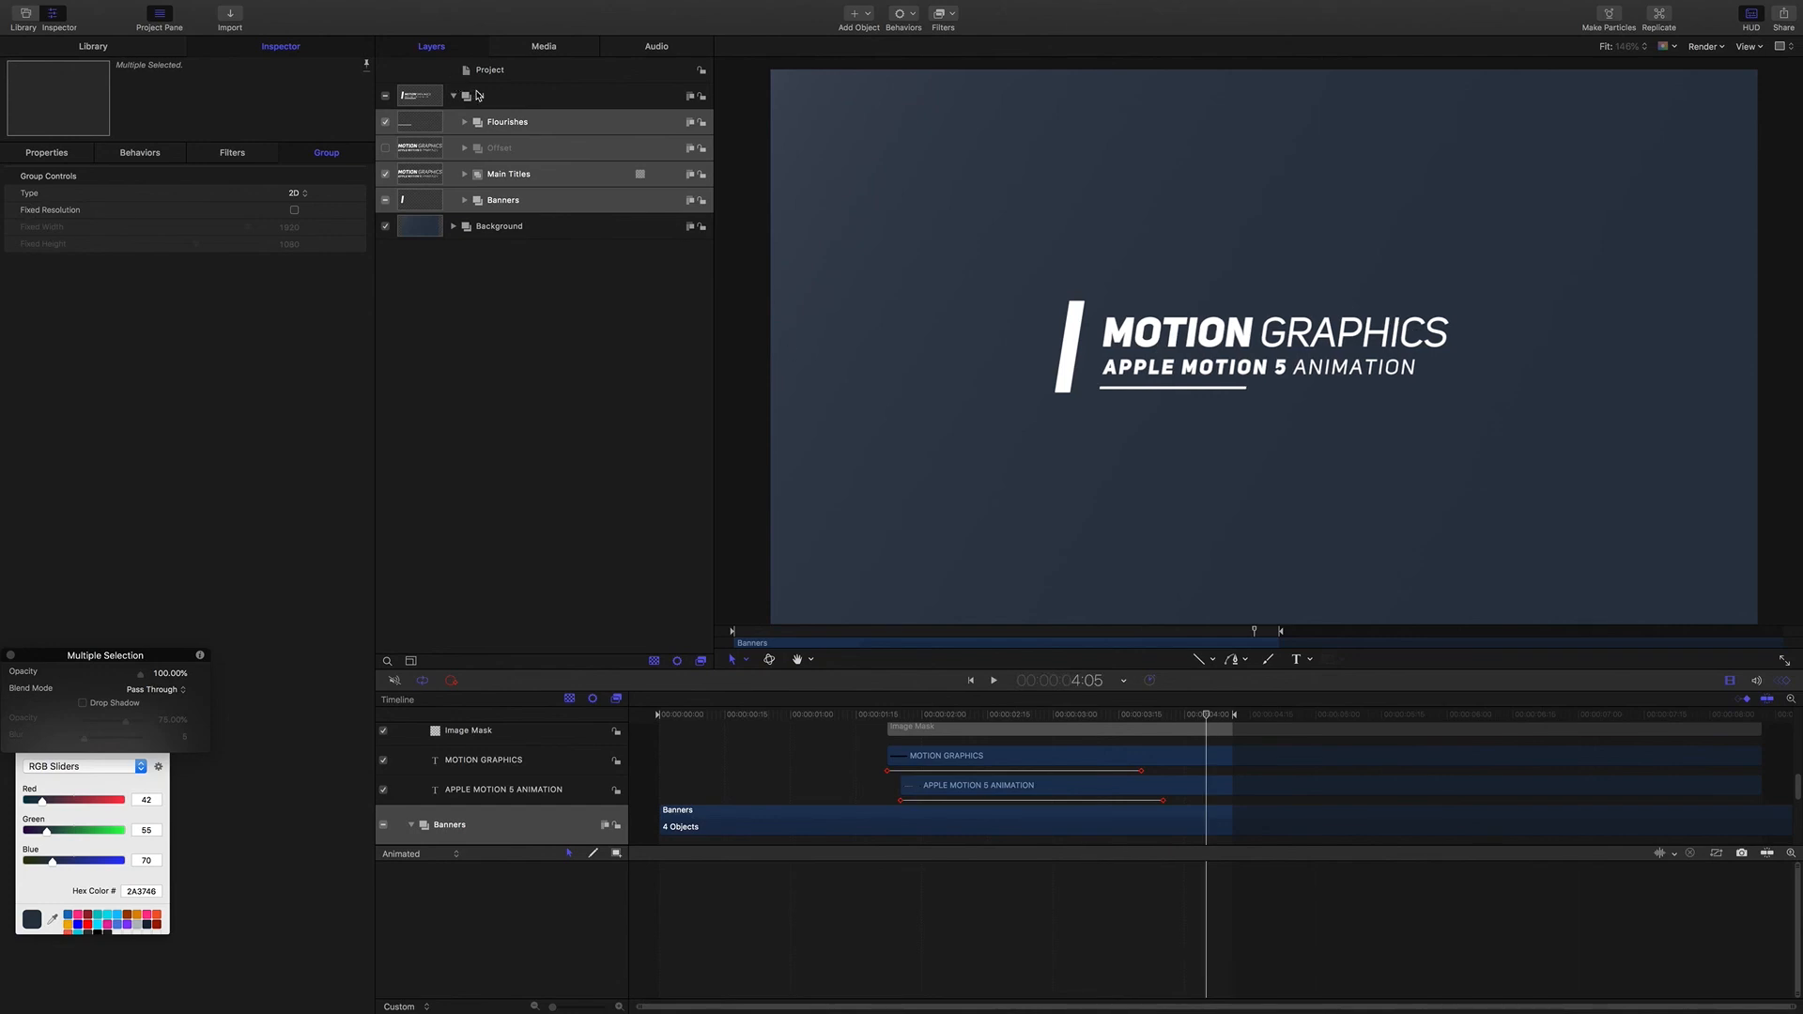
{"action": "left_click", "coordinate": [476, 95]}
{"action": "key", "text": "o"}
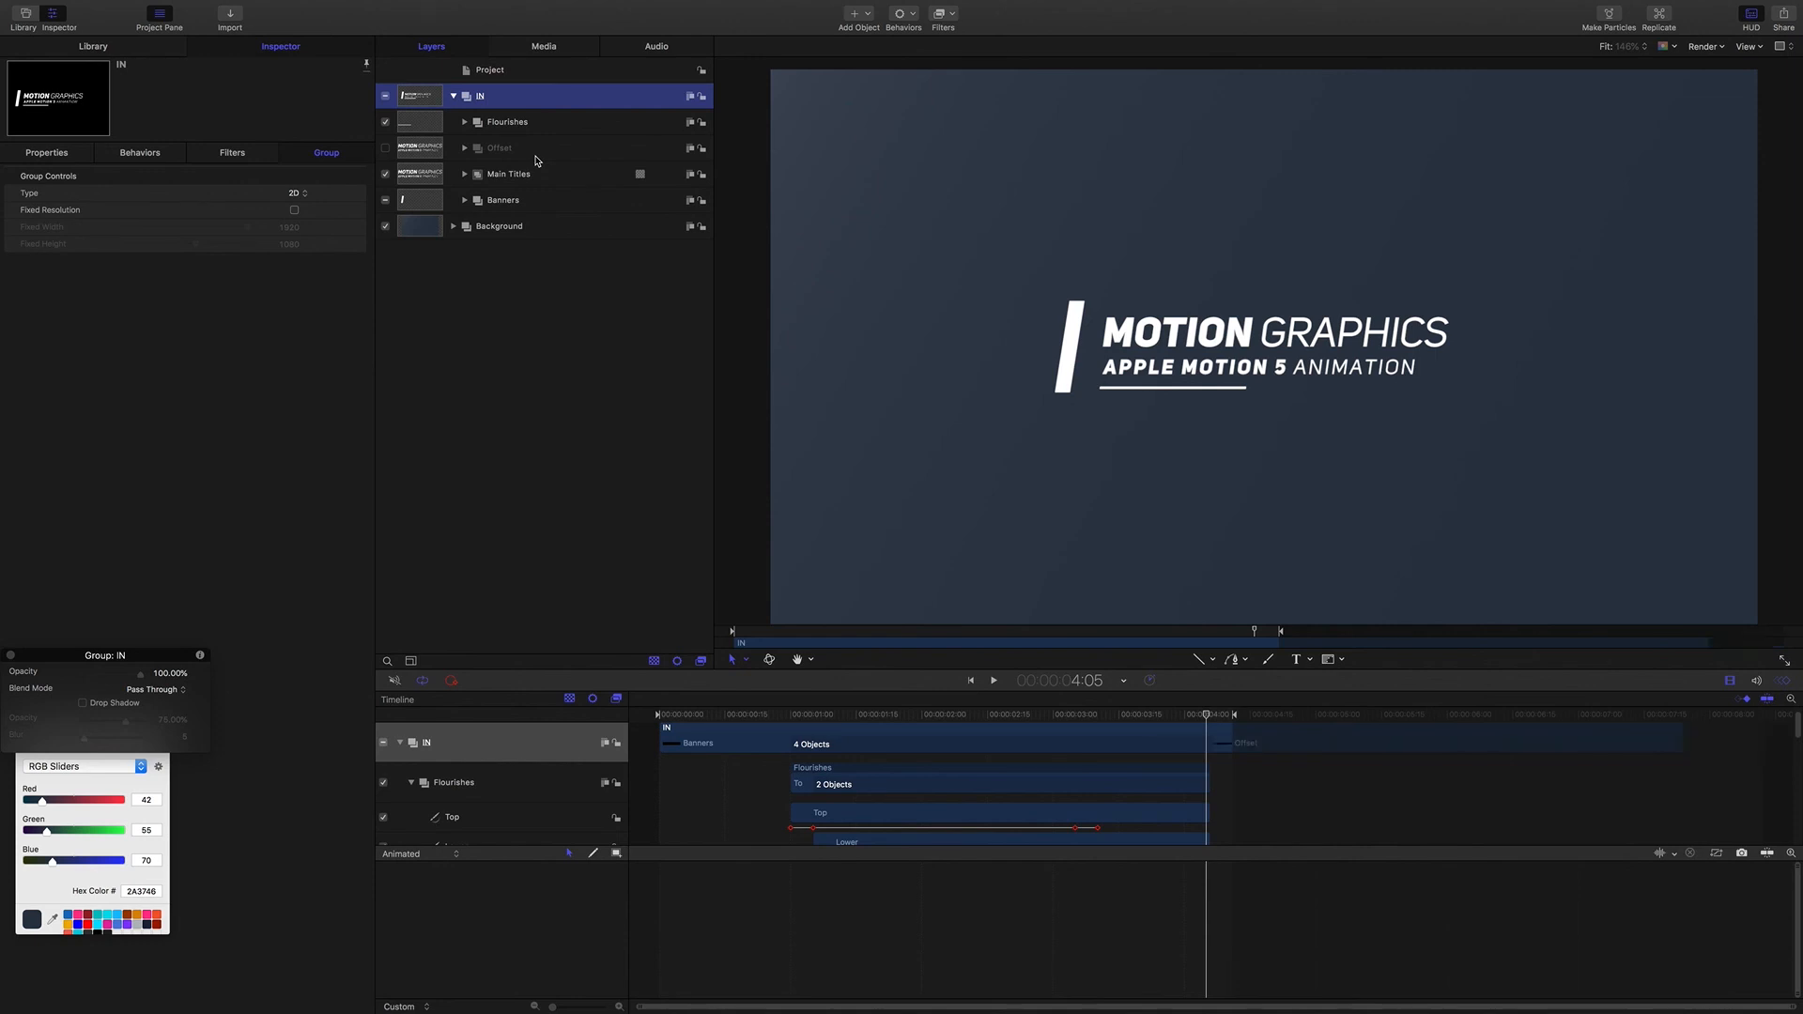
{"action": "key", "text": "o"}
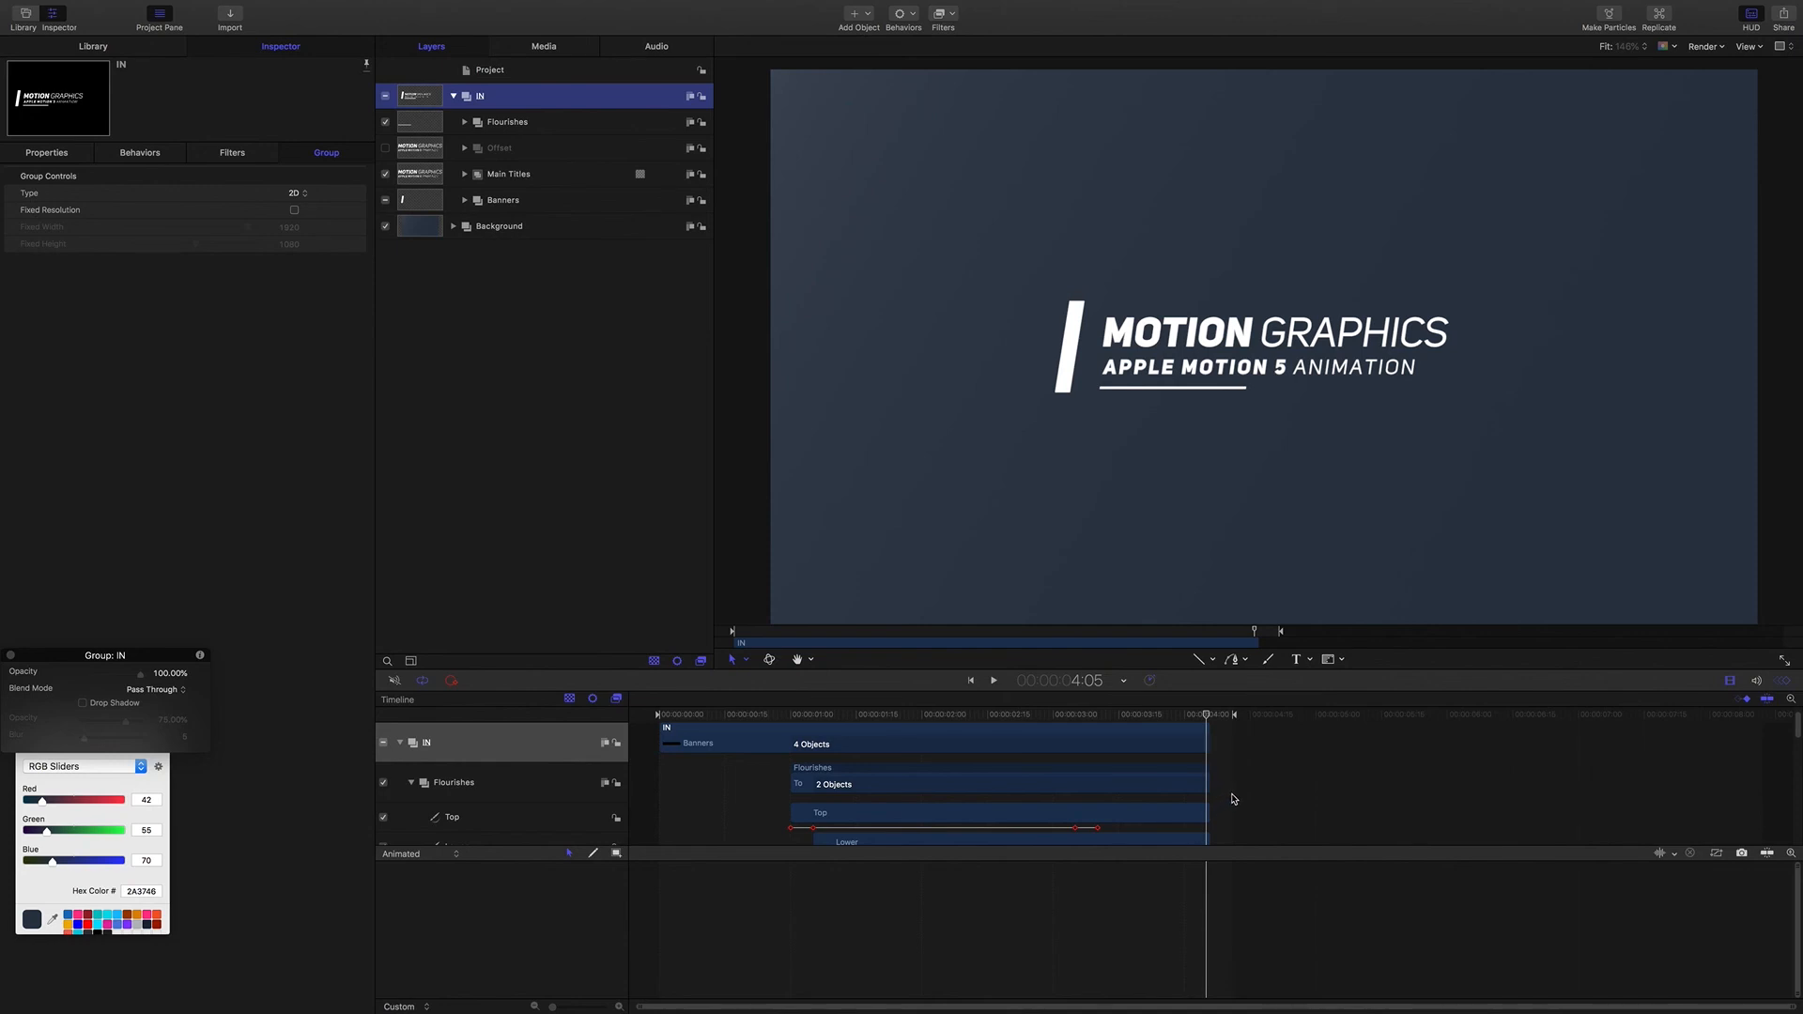
Step: Extend the play range's out point to the end of the project at 8:11
{"action": "left_click", "coordinate": [1120, 562]}
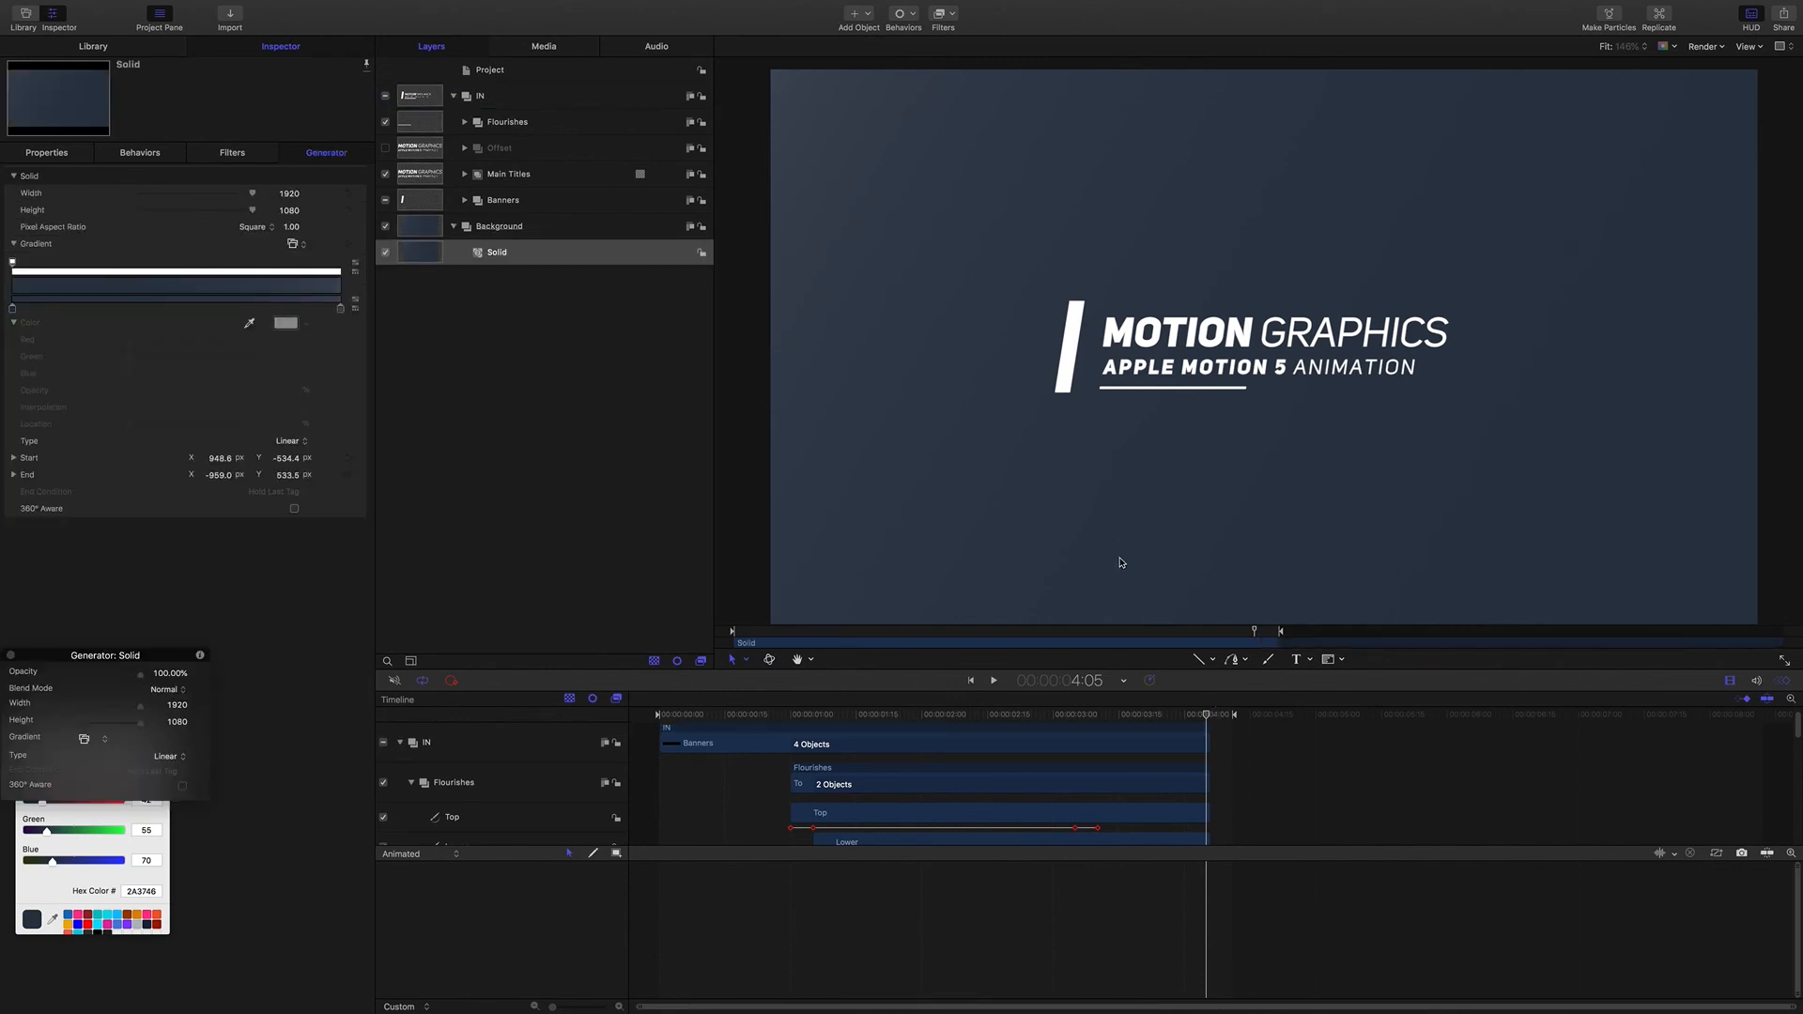
{"action": "key", "text": "End"}
{"action": "key", "text": "alt+super+o"}
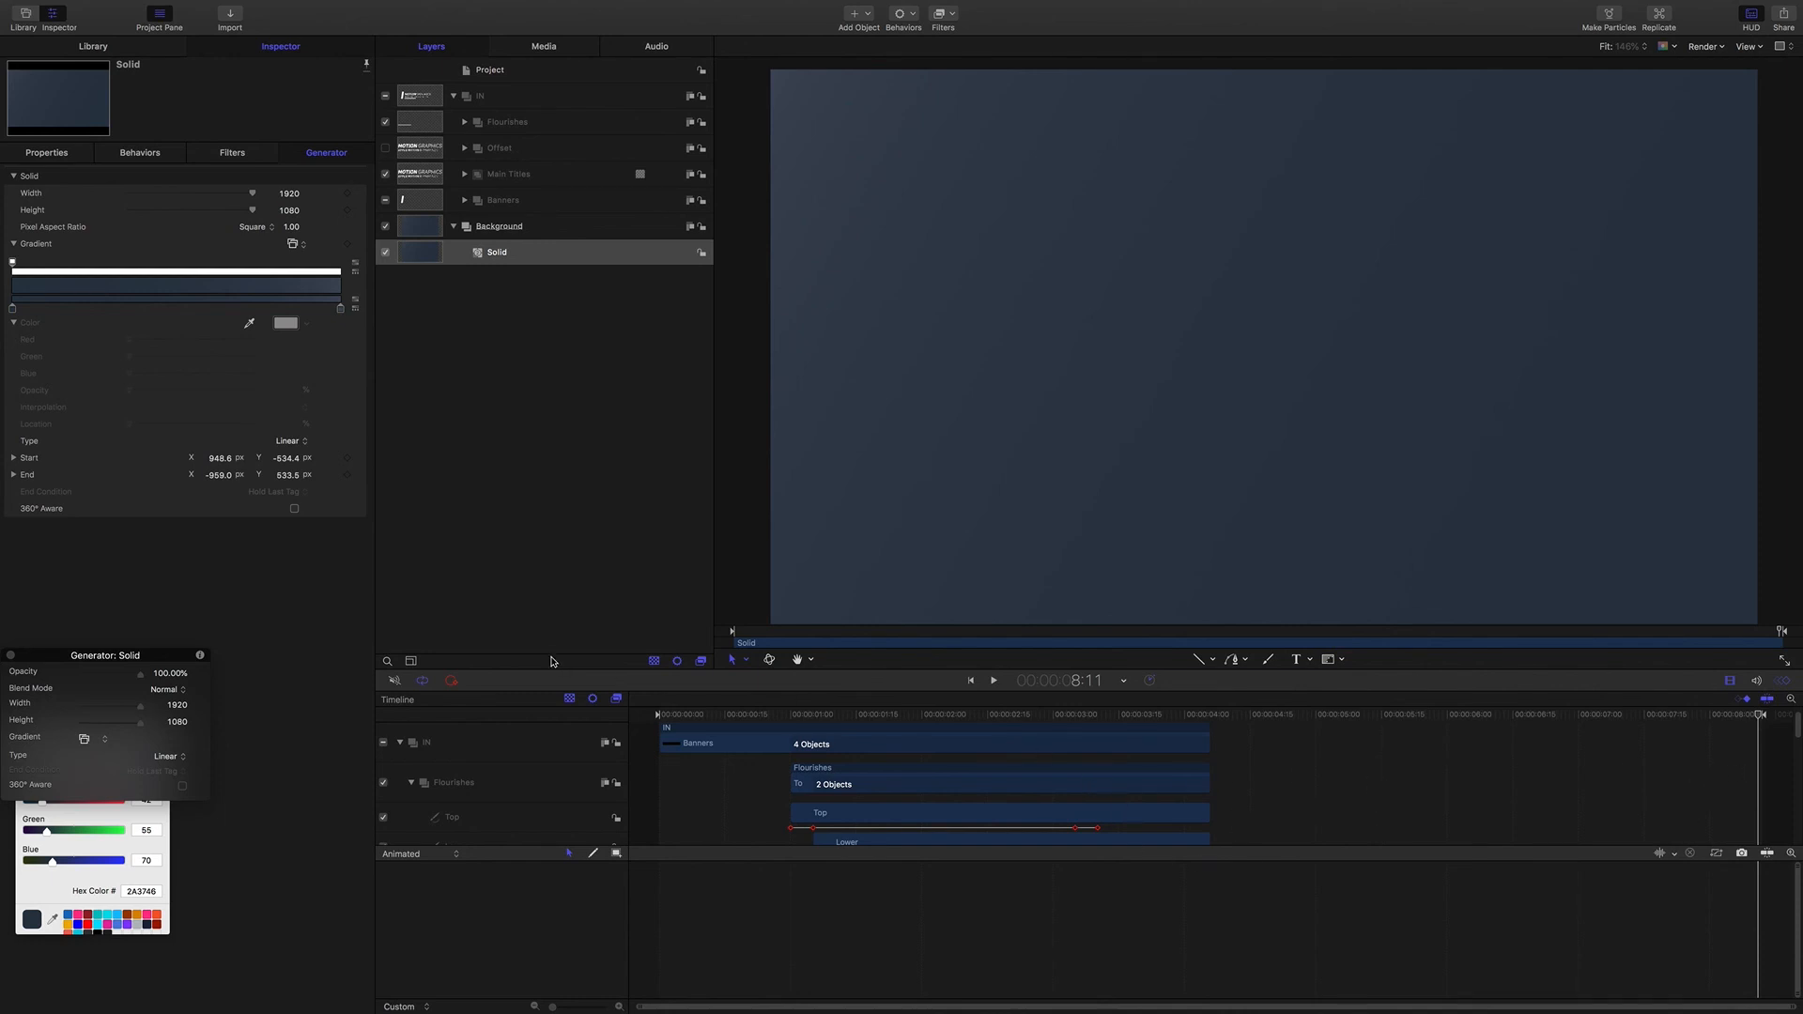
Step: Make a clone layer of the IN group
{"action": "left_click", "coordinate": [479, 98]}
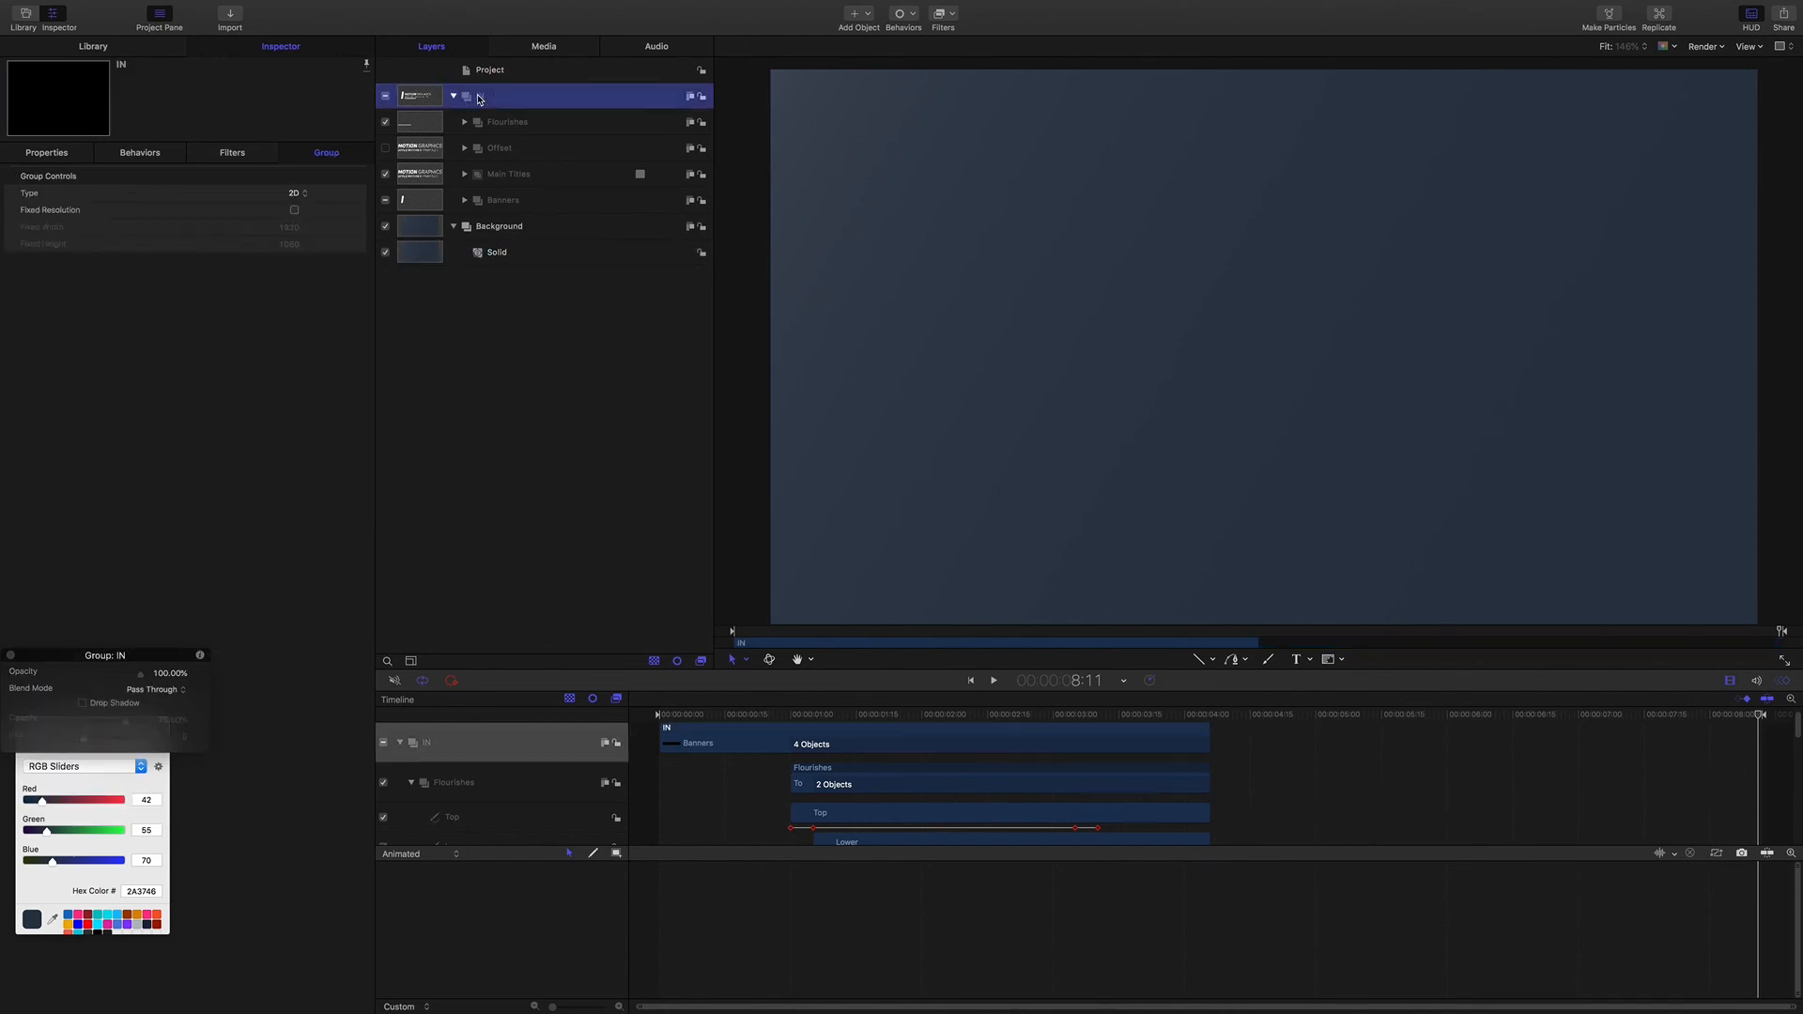
{"action": "right_click", "coordinate": [483, 100]}
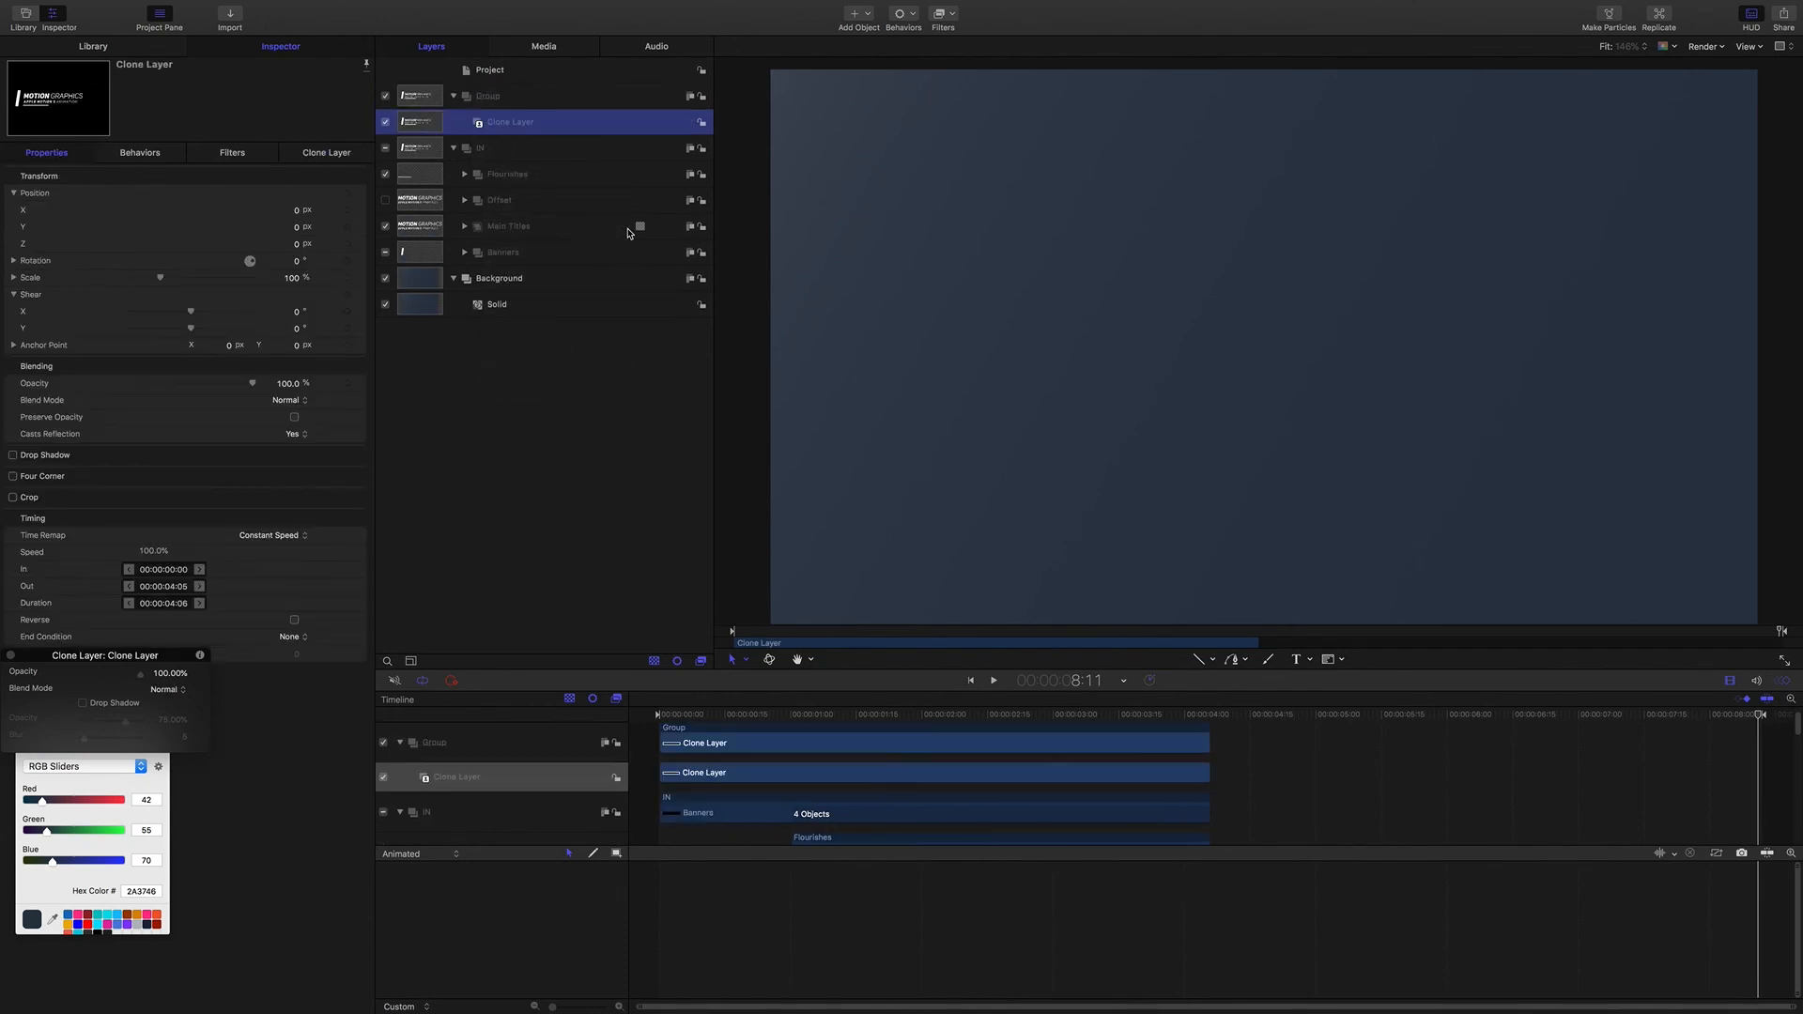
Step: Move the clone layer in time so that it starts at 4:05
{"action": "left_click", "coordinate": [1080, 681]}
{"action": "type", "text": "4:"}
{"action": "type", "text": "05"}
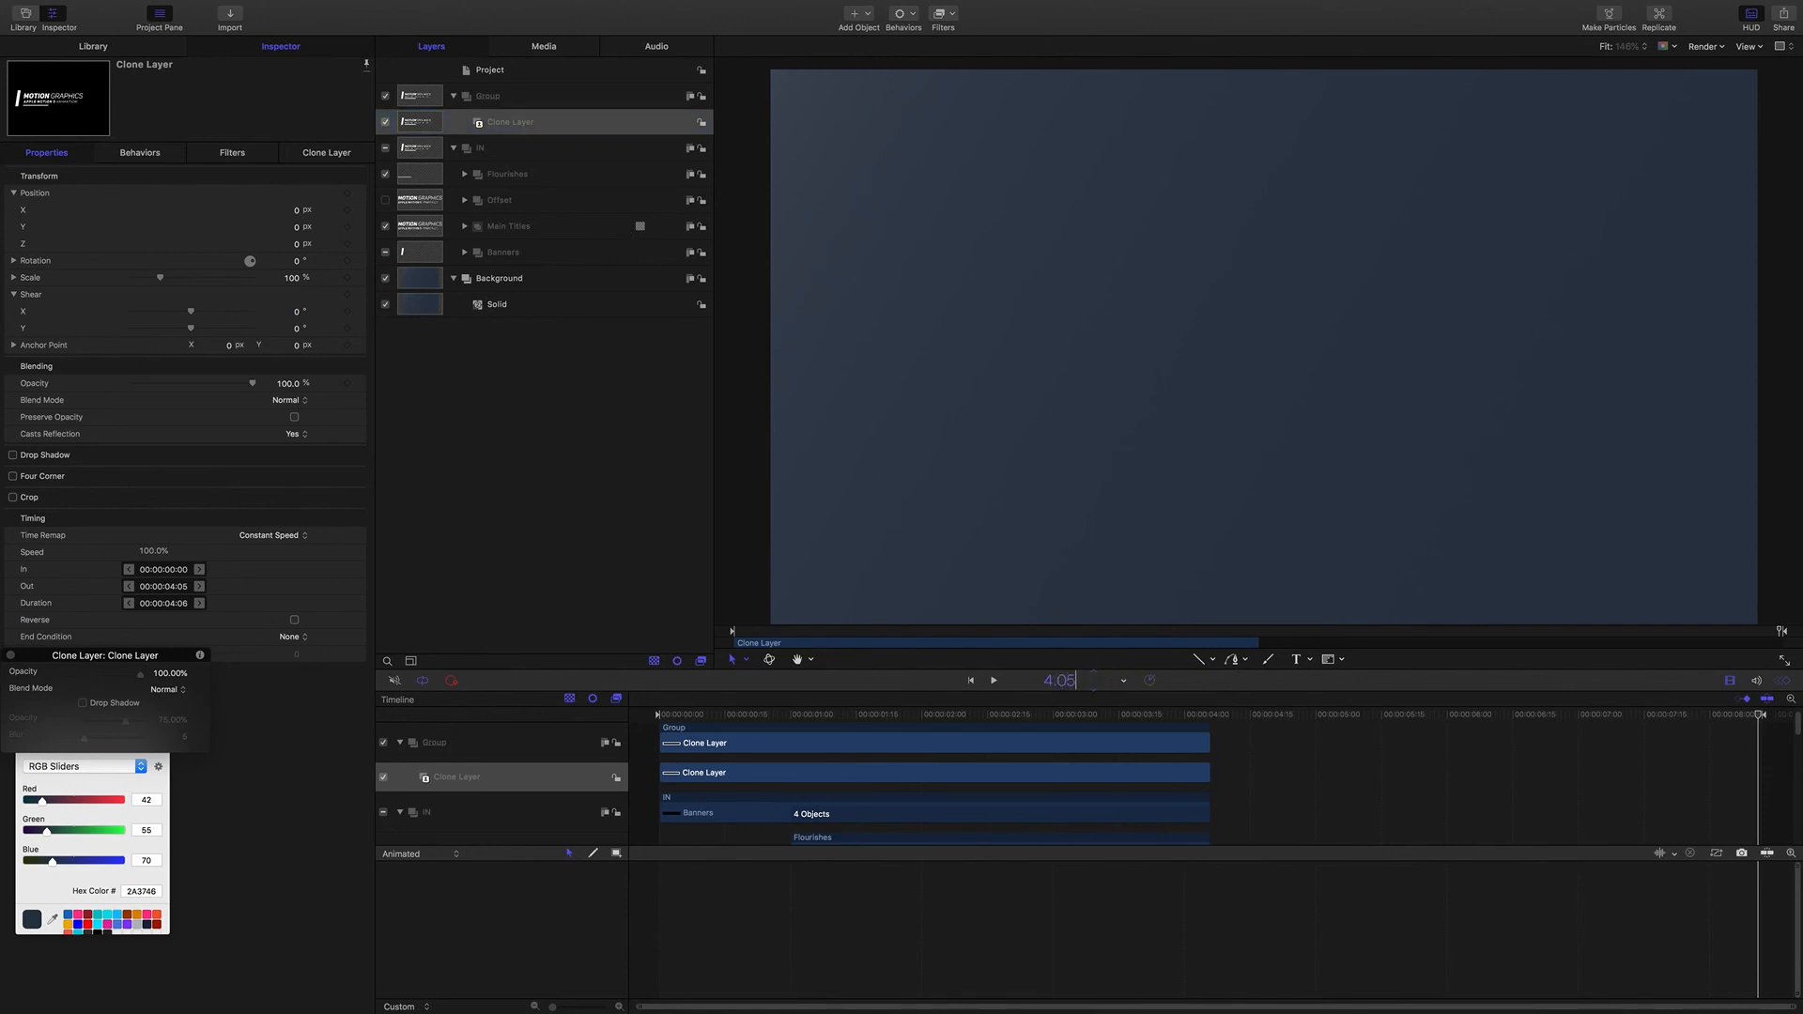
{"action": "key", "text": "Return"}
{"action": "key", "text": "shift+bracketleft"}
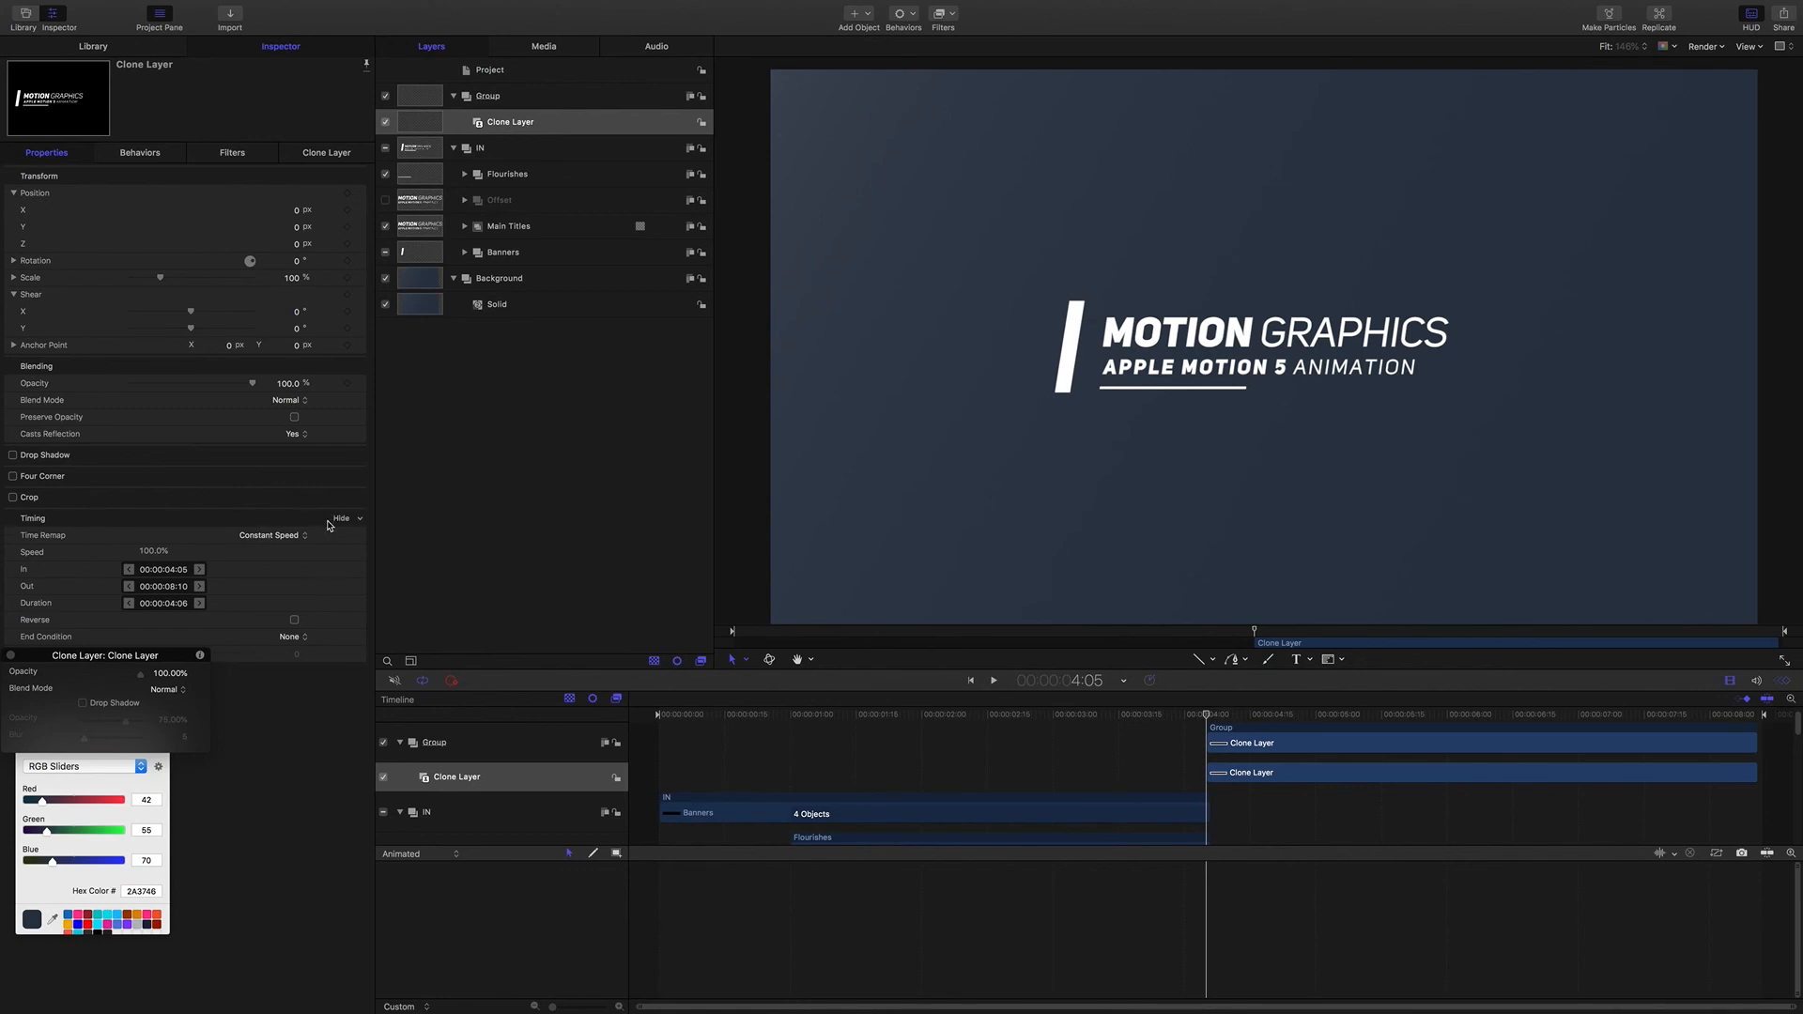
Step: Turn on Reverse in the clone layer's timing and play the animation from the start of the project
{"action": "left_click", "coordinate": [339, 518]}
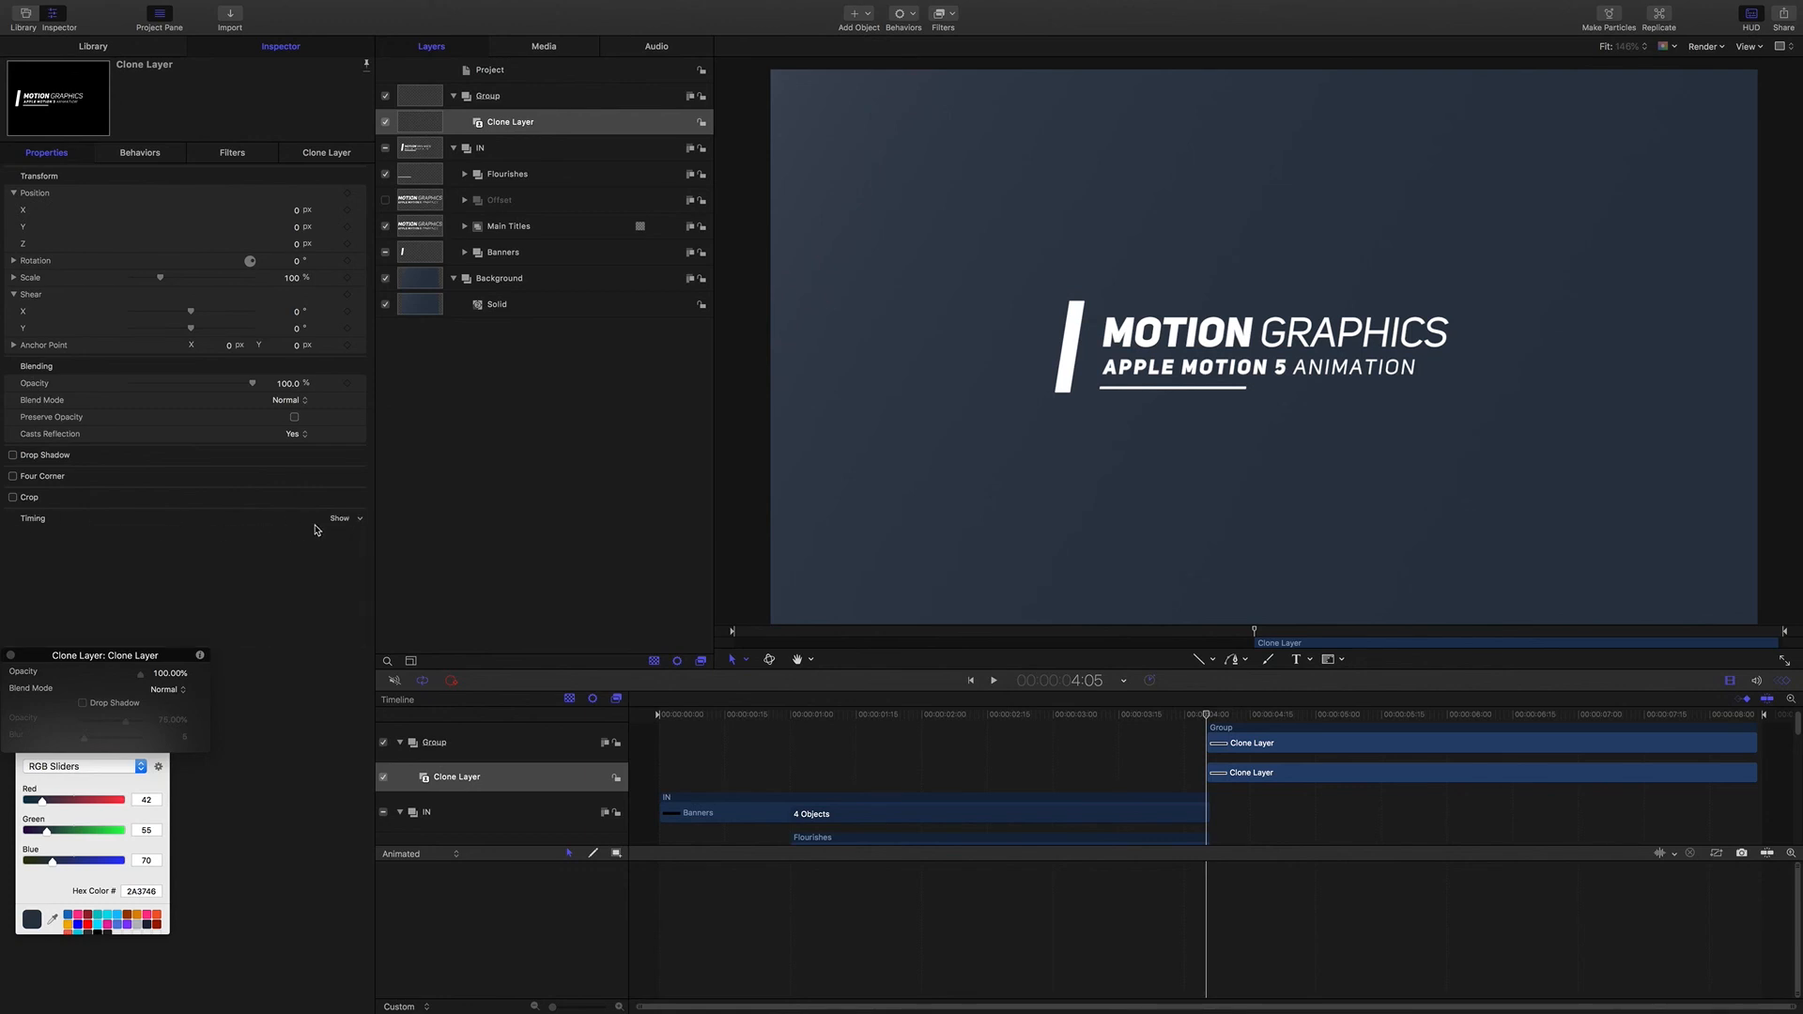
{"action": "left_click", "coordinate": [340, 518]}
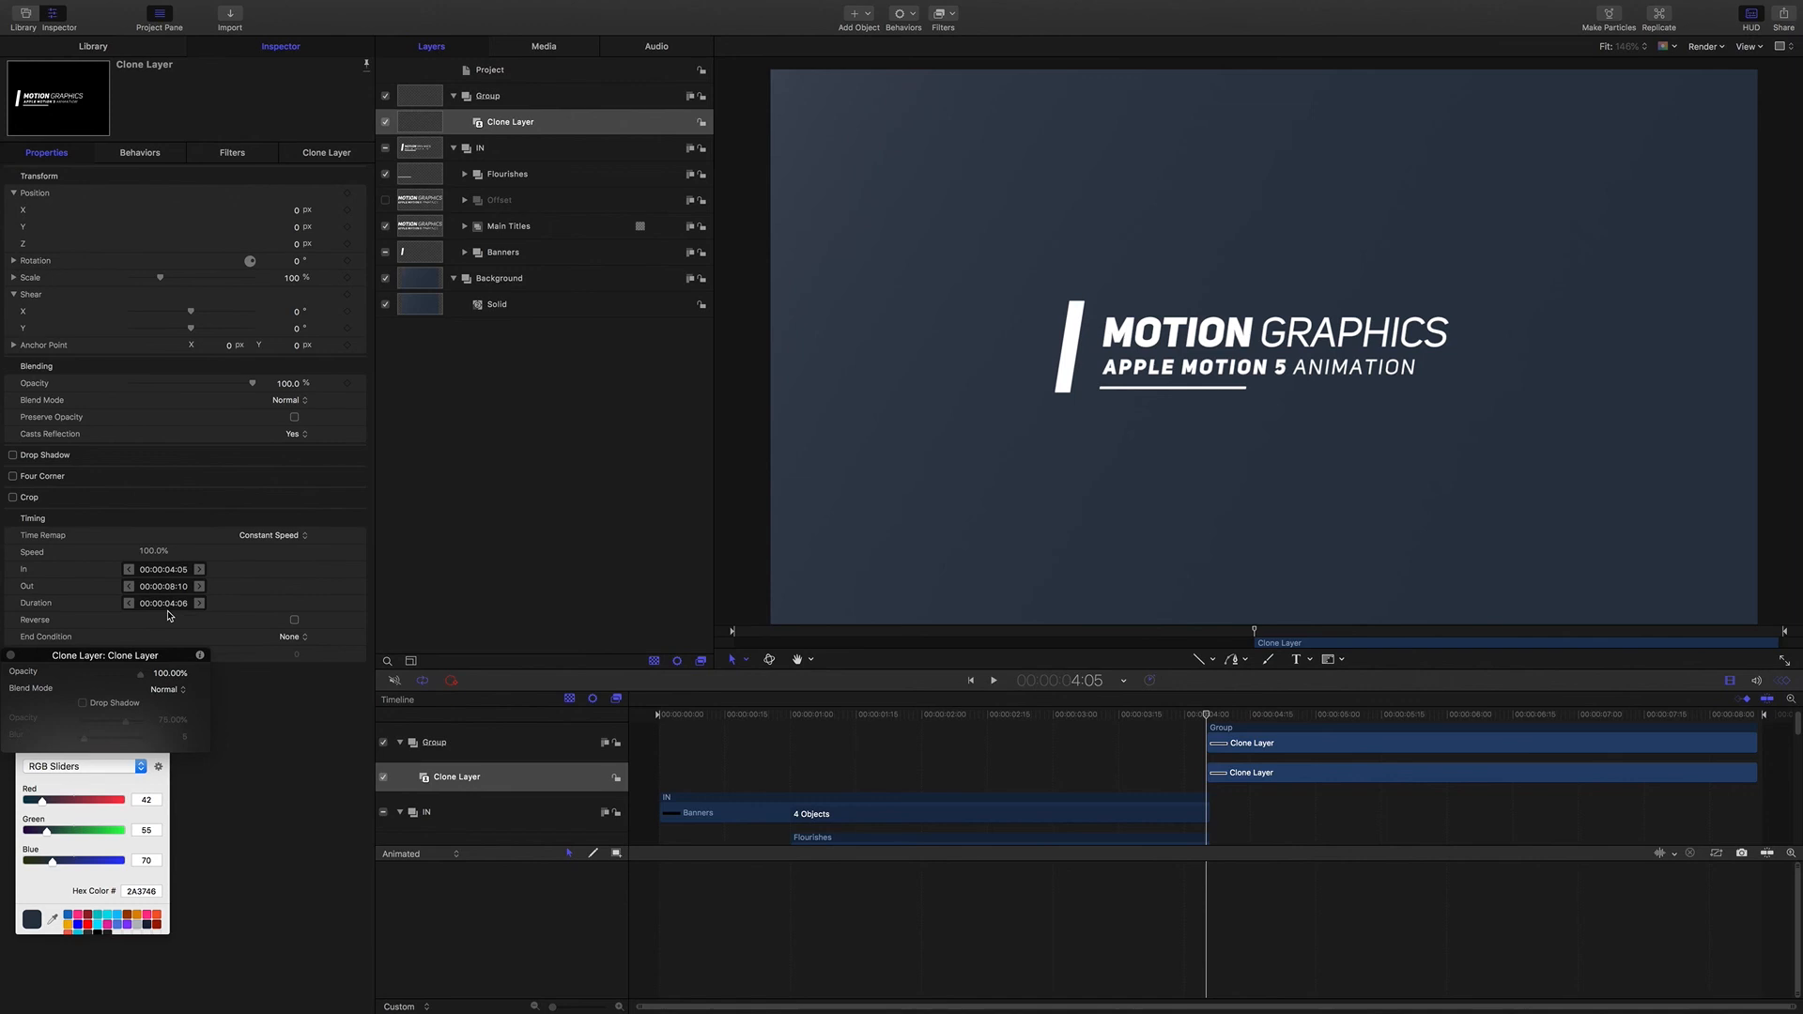
{"action": "left_click", "coordinate": [295, 620]}
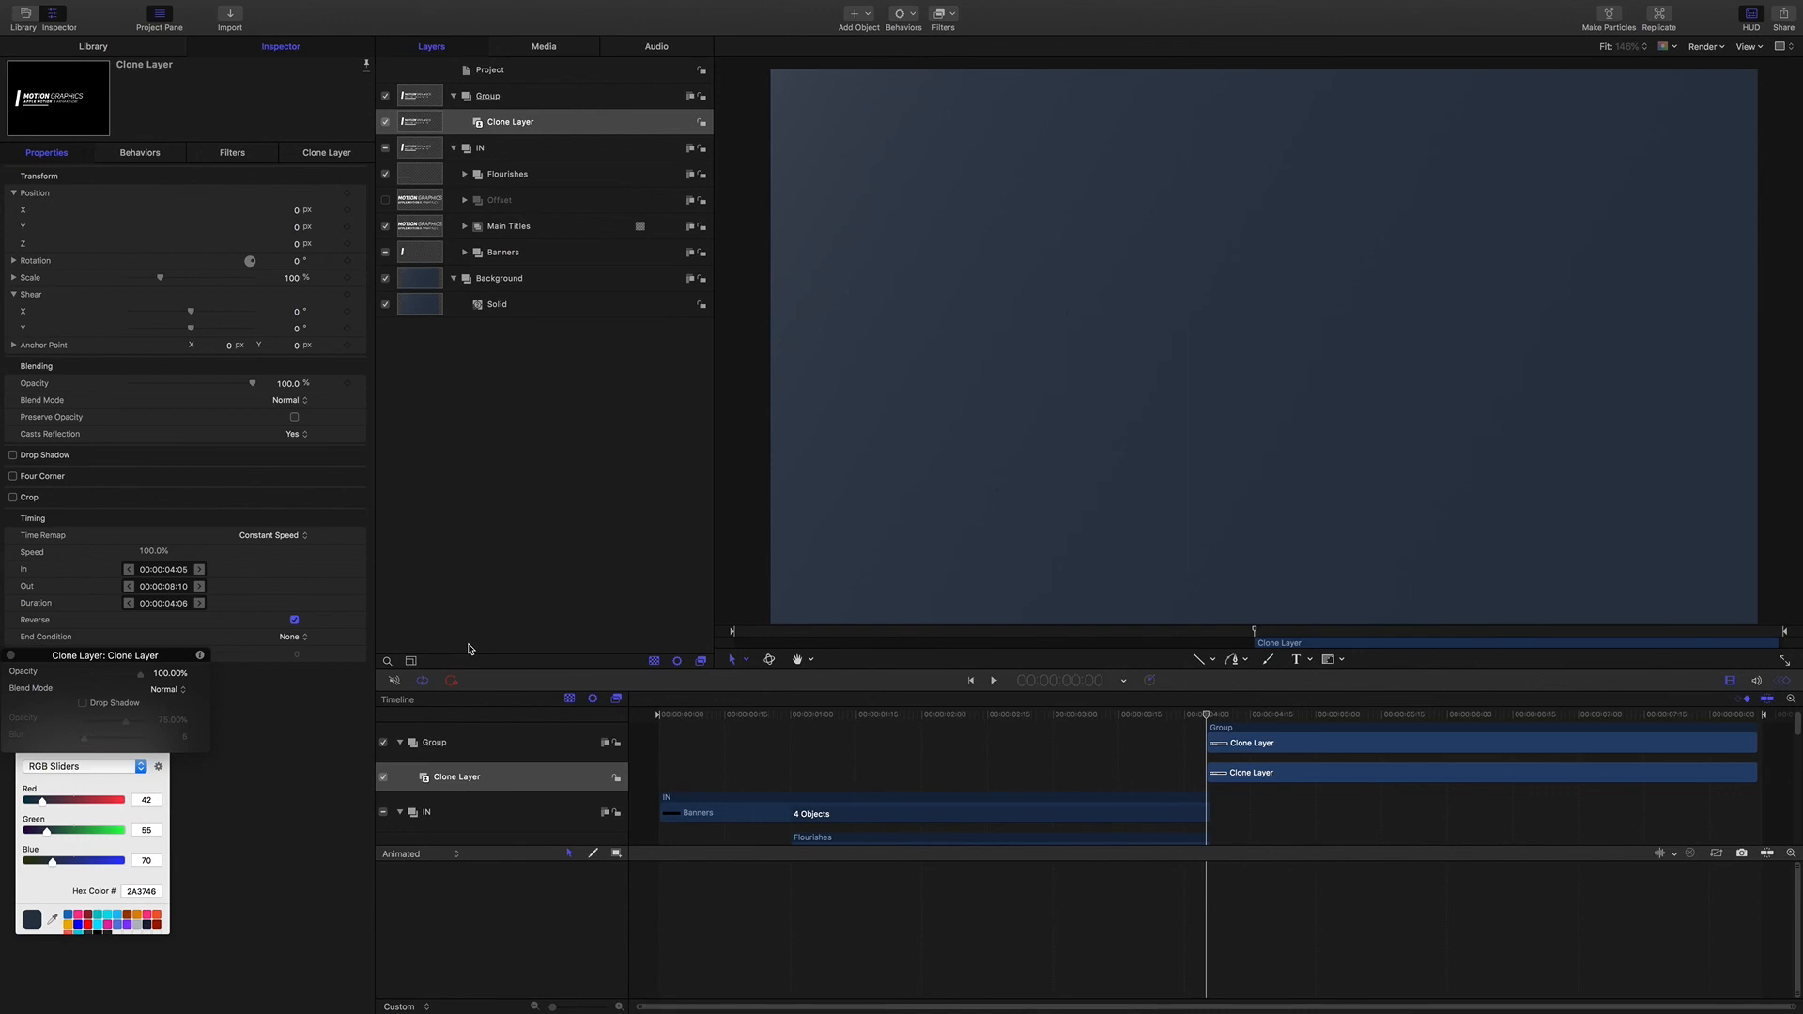
{"action": "key", "text": "Home"}
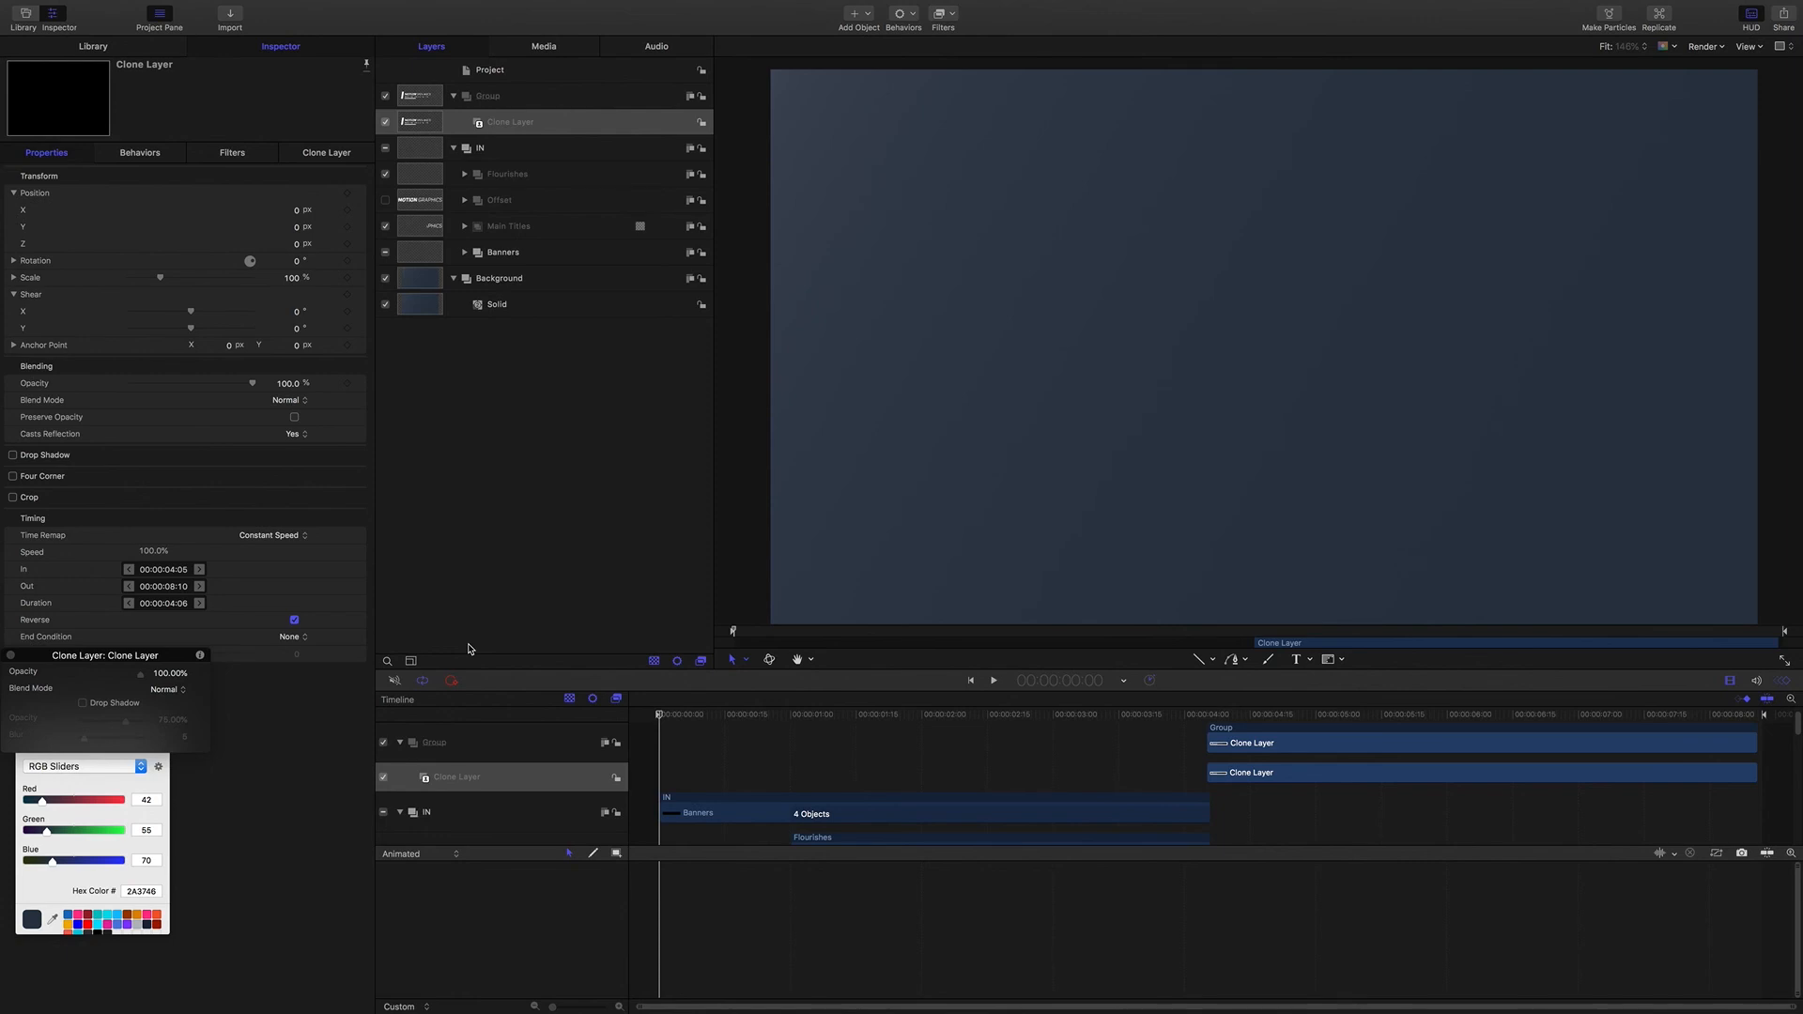
{"action": "key", "text": "space"}
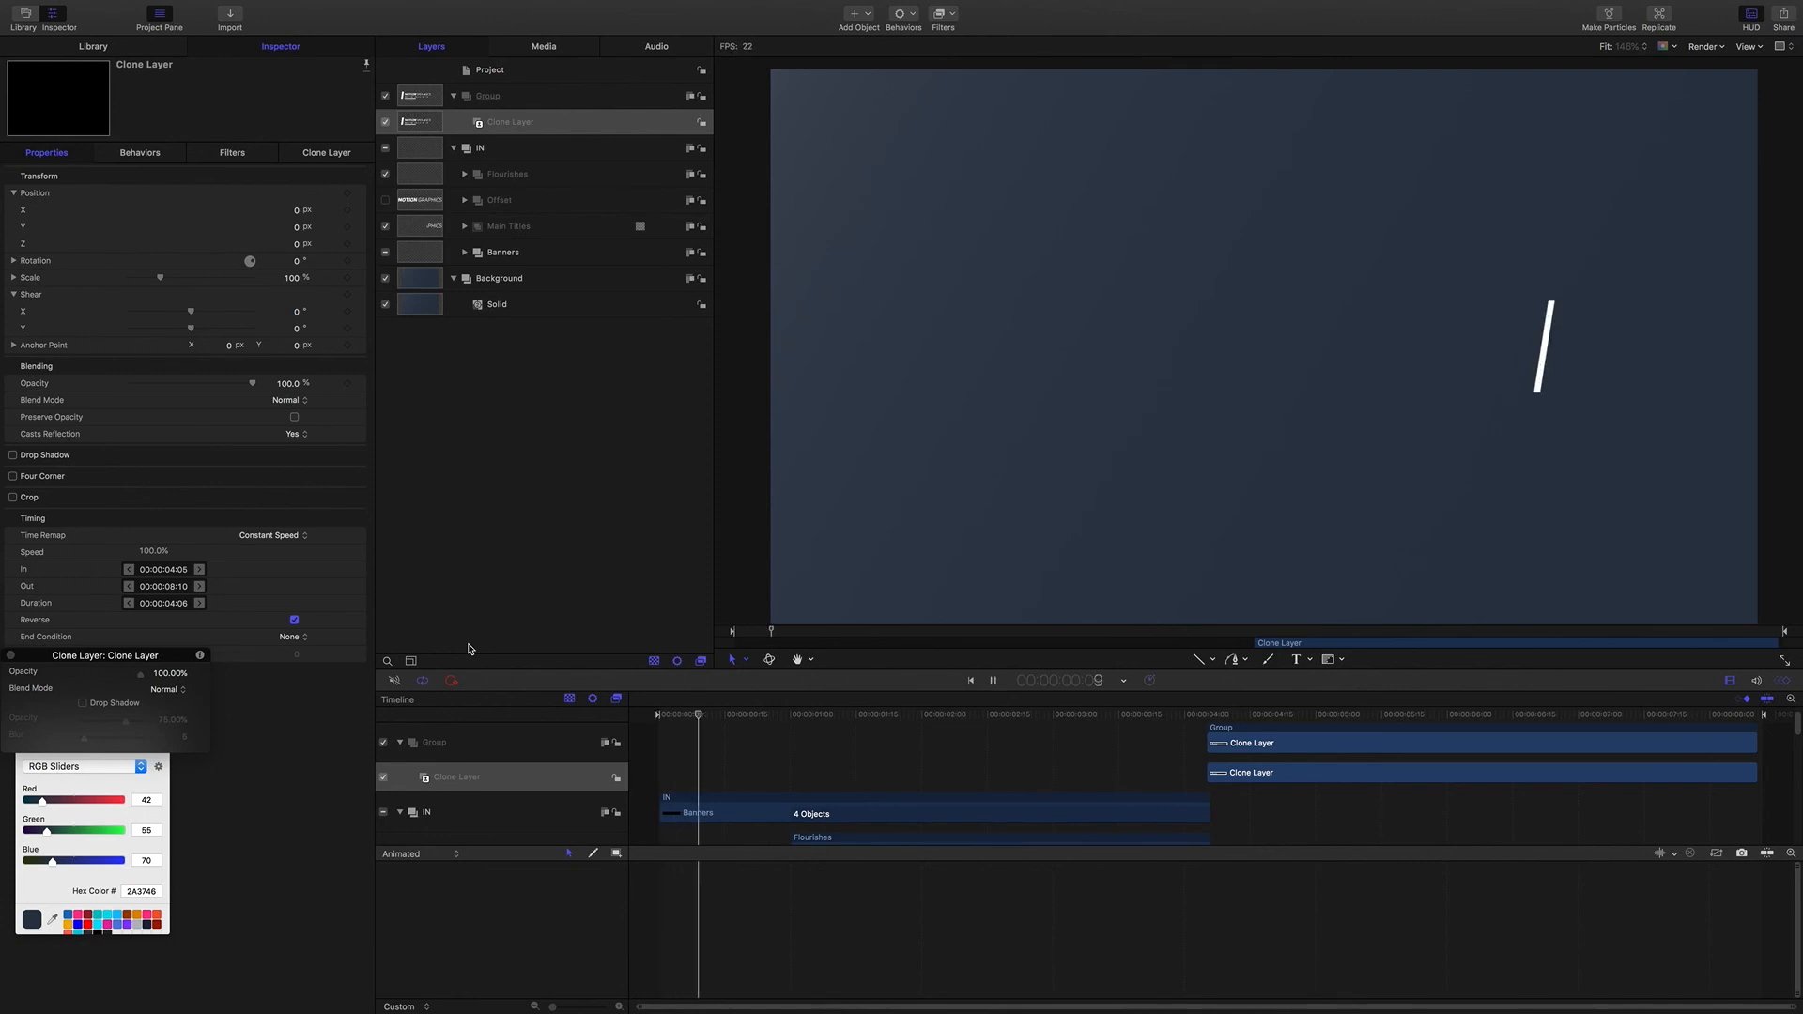